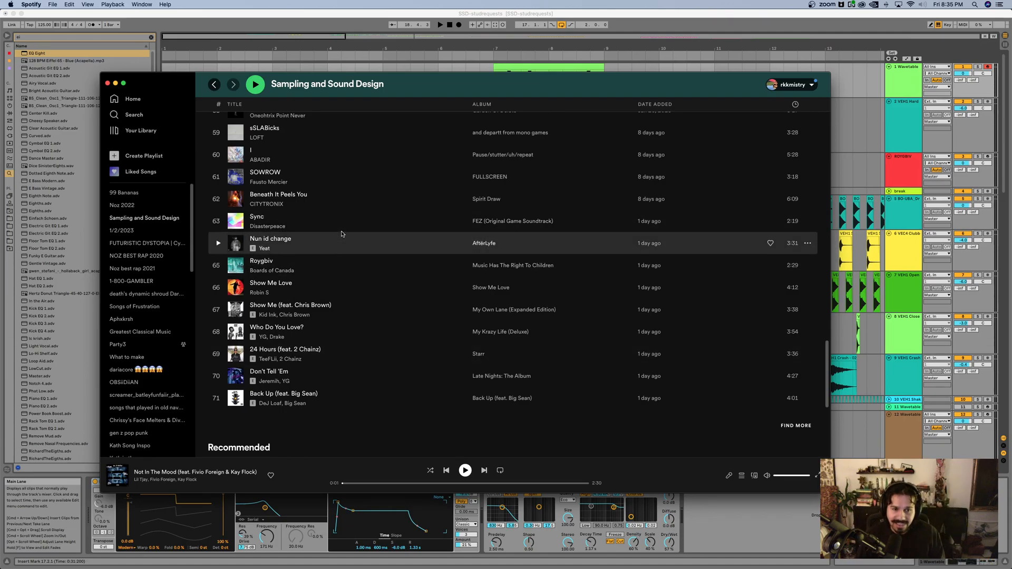
# Step: Play Roygbiv by Boards of Canada from about 0:15 as a reference, and pause it after the listen
pyautogui.doubleClick(328, 264)
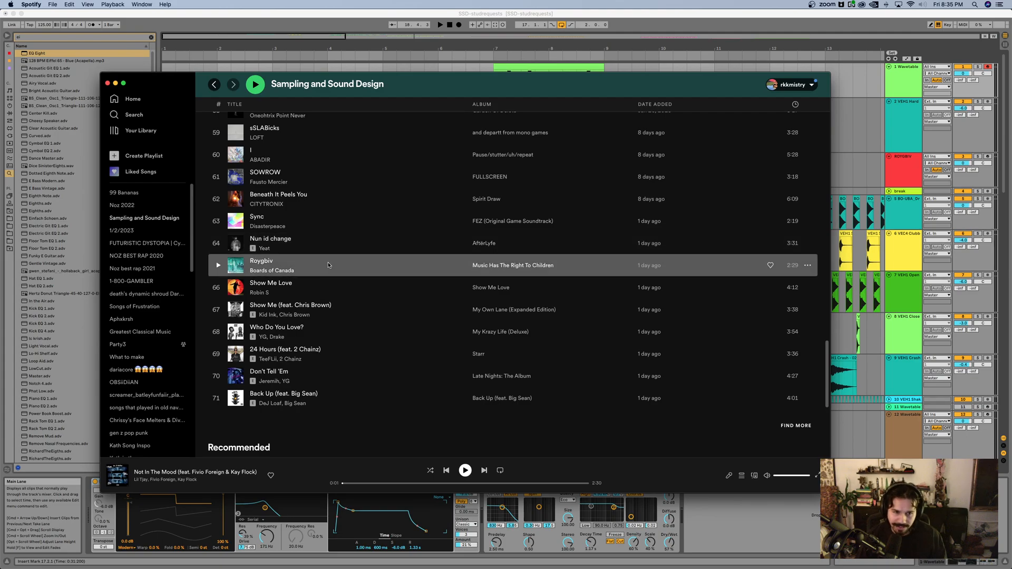
pyautogui.click(365, 484)
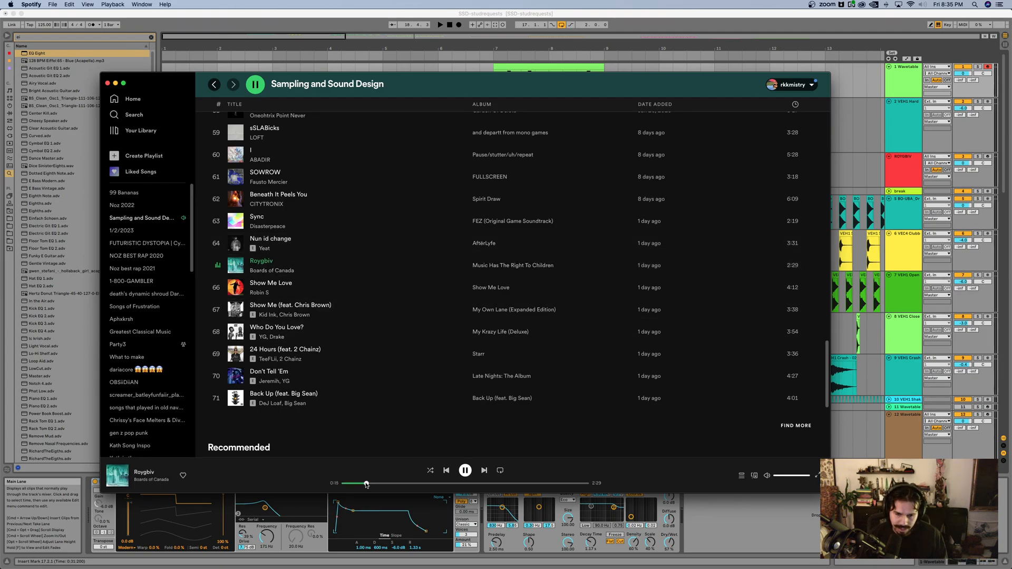
pyautogui.click(464, 471)
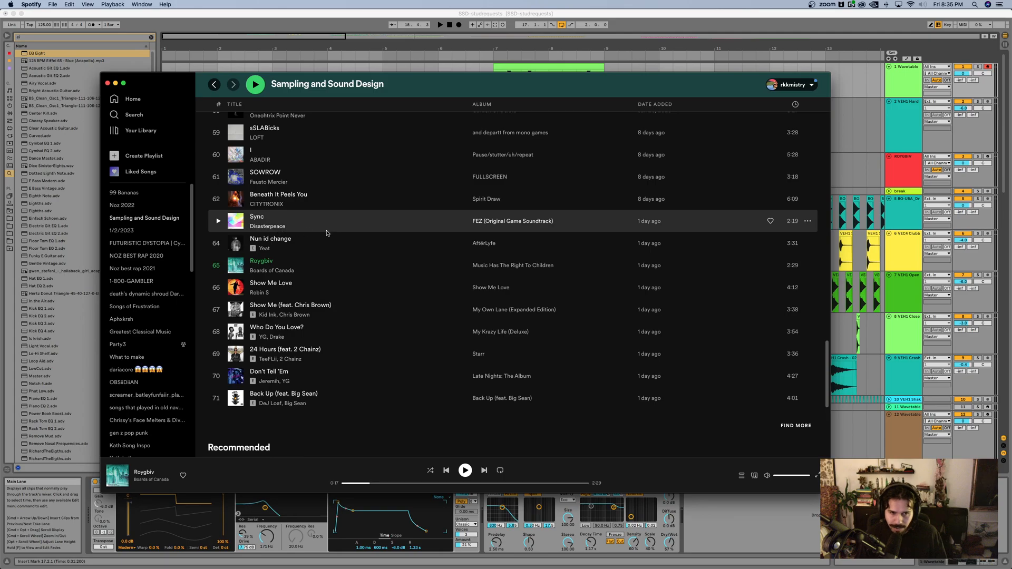
# Step: Switch to Ableton Live, insert a new MIDI track and move it above the first Wavetable track
pyautogui.click(857, 140)
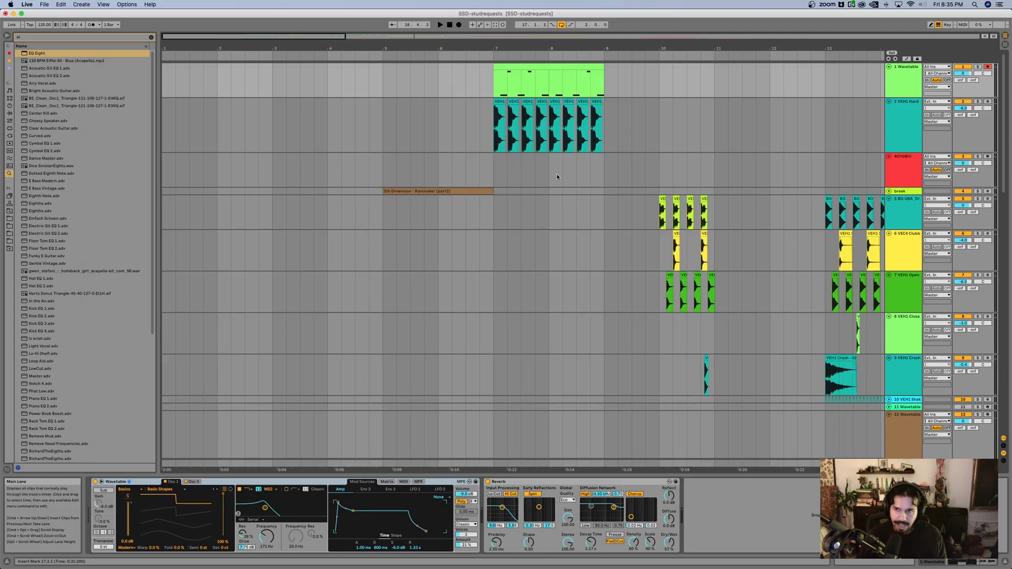
pyautogui.click(903, 80)
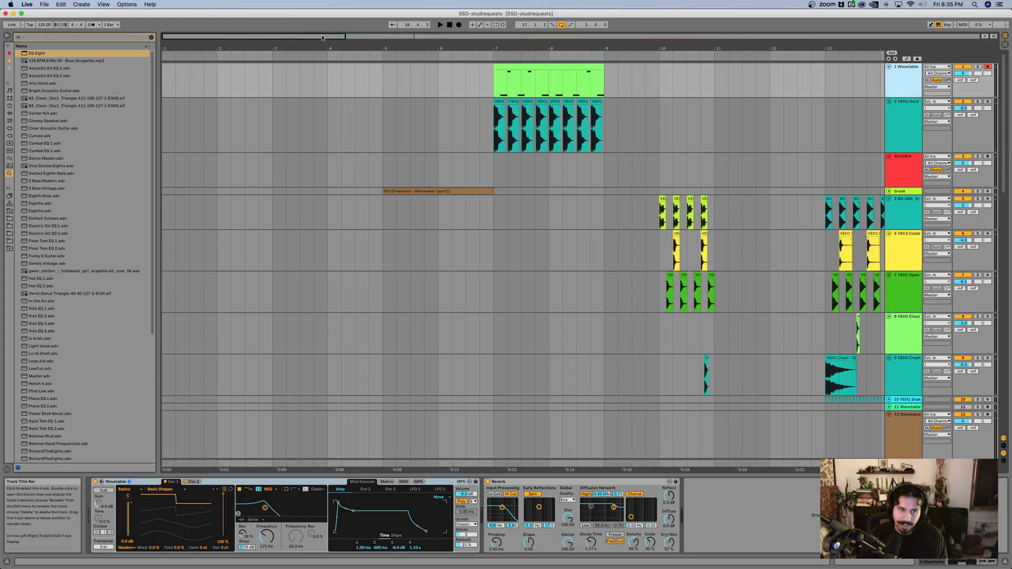
pyautogui.click(84, 4)
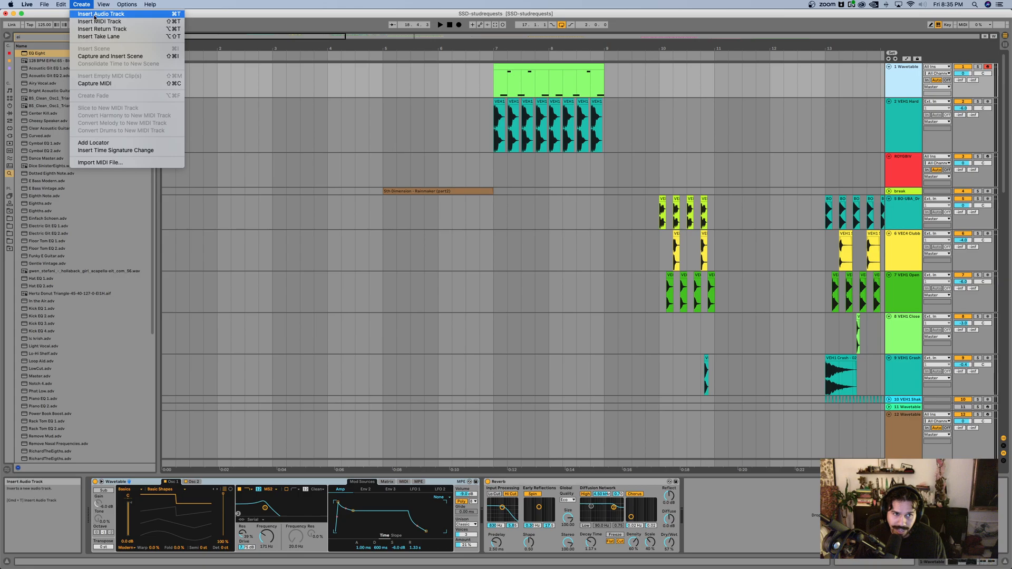
pyautogui.click(95, 22)
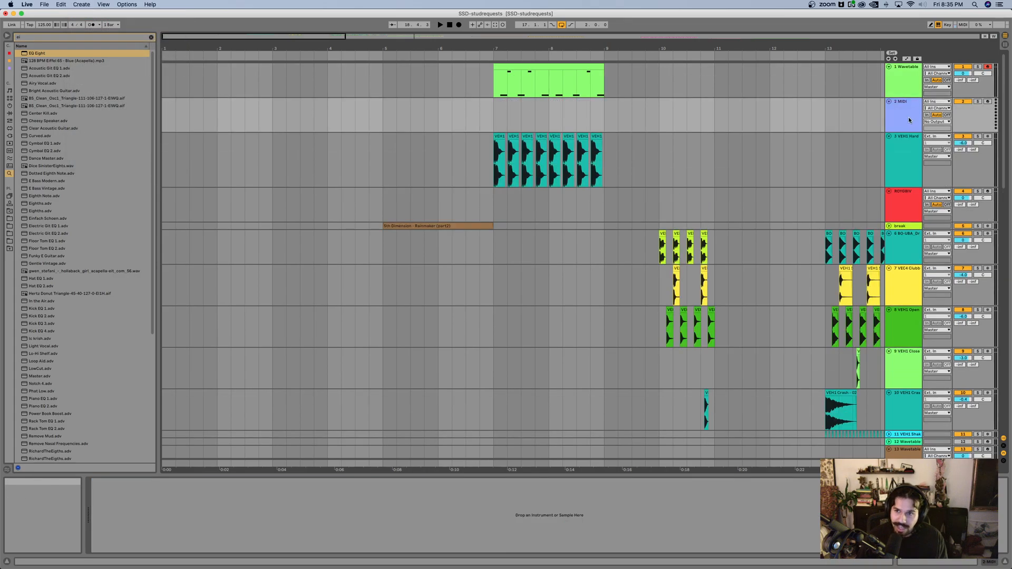
pyautogui.moveTo(919, 86); pyautogui.dragTo(696, 101)
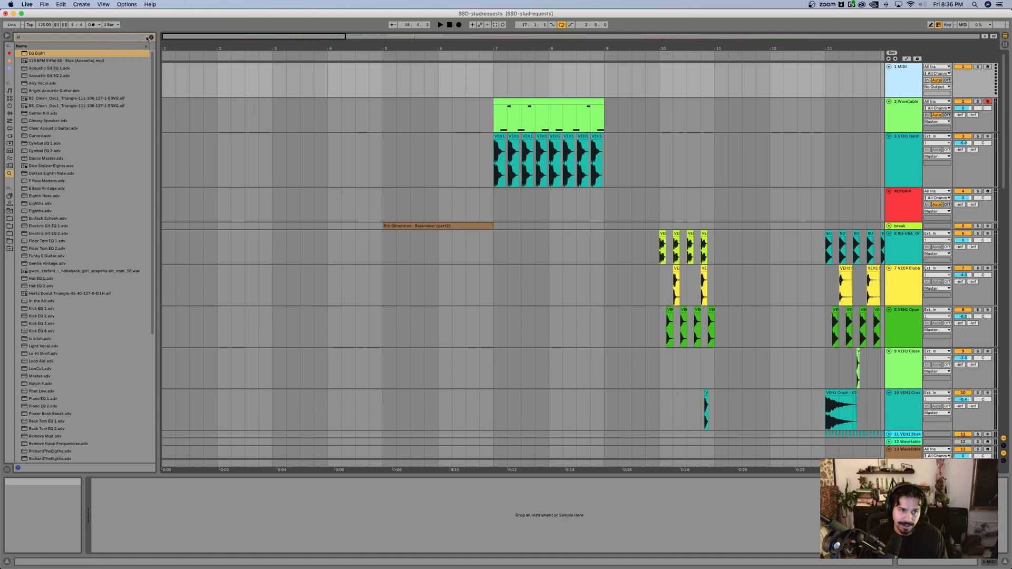
# Step: Load the Wavetable instrument onto the new MIDI track and expand its device view to show all oscillators, envelopes and LFOs
pyautogui.click(151, 37)
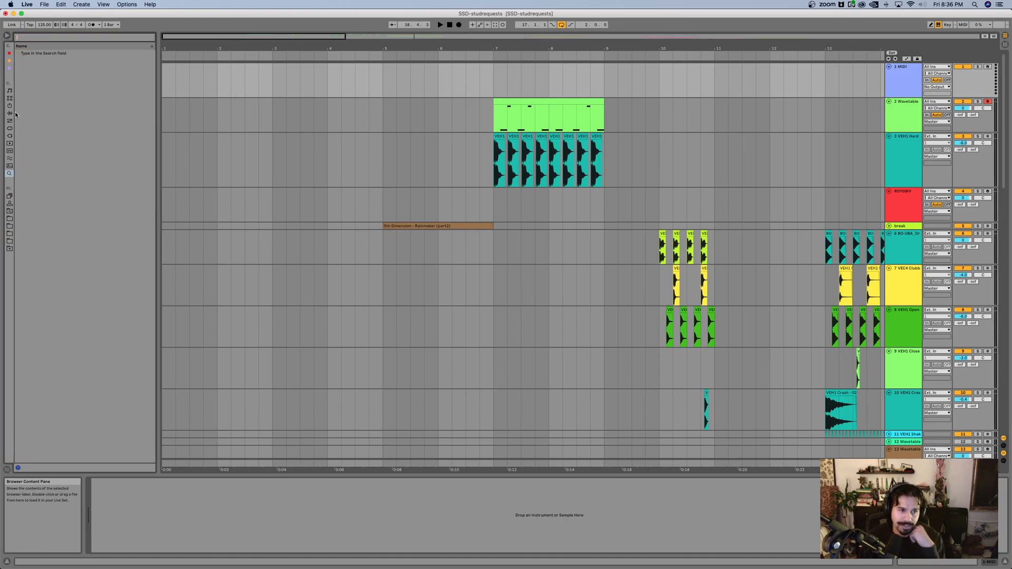
pyautogui.moveTo(14, 115); pyautogui.dragTo(61, 115)
pyautogui.click(32, 108)
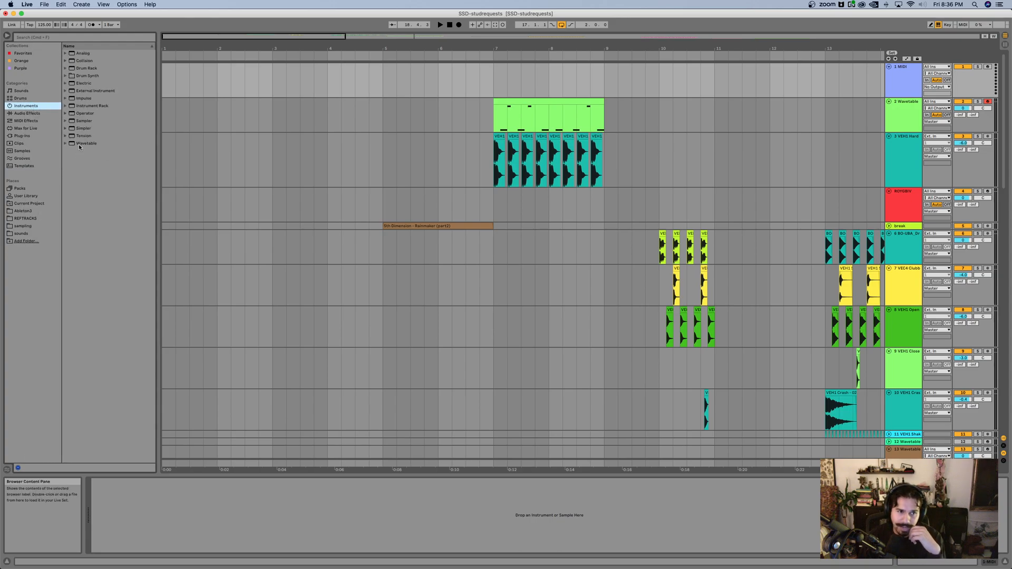
pyautogui.click(80, 144)
pyautogui.moveTo(404, 84); pyautogui.dragTo(398, 81)
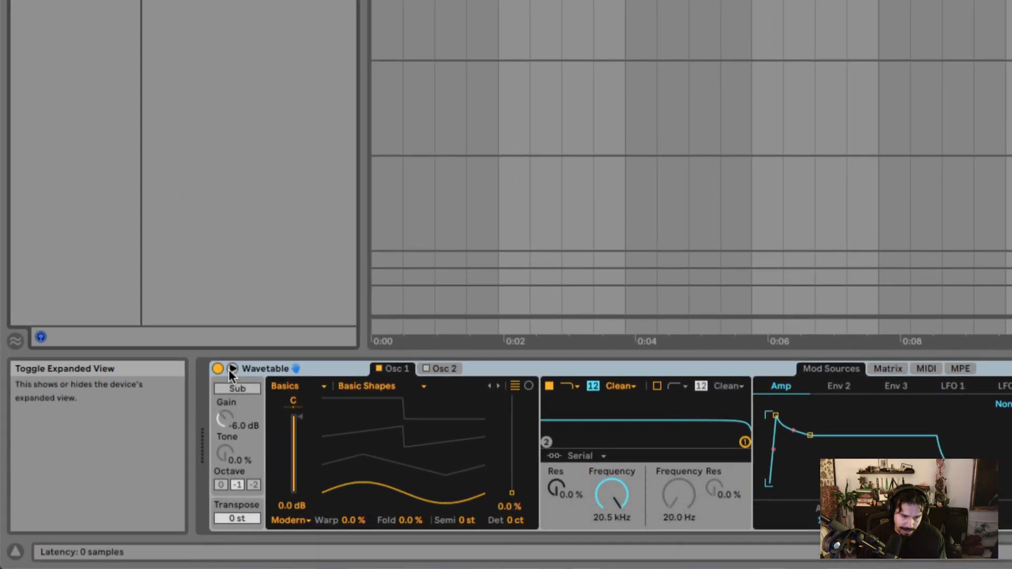
pyautogui.click(231, 368)
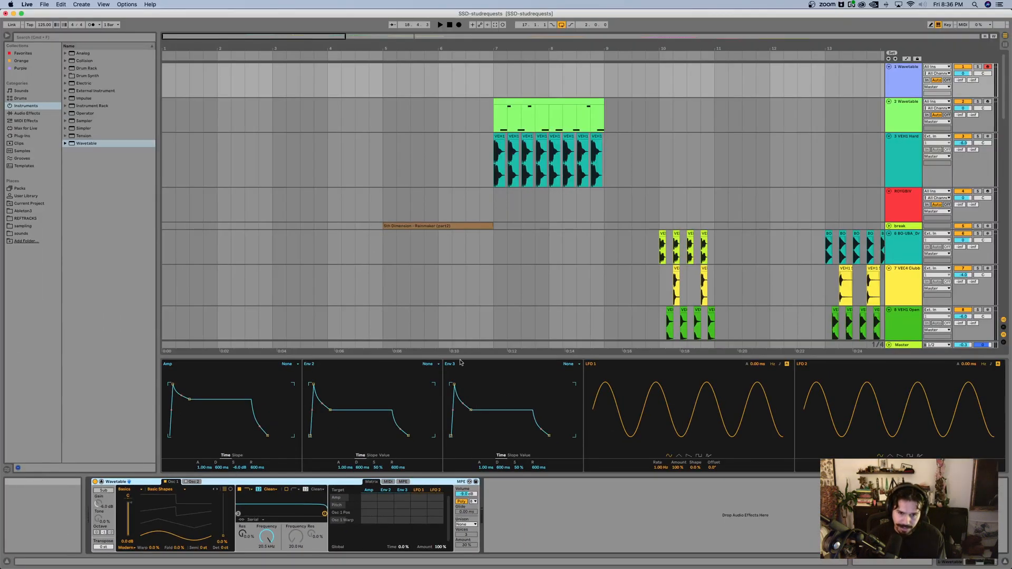
pyautogui.moveTo(460, 363); pyautogui.dragTo(463, 166)
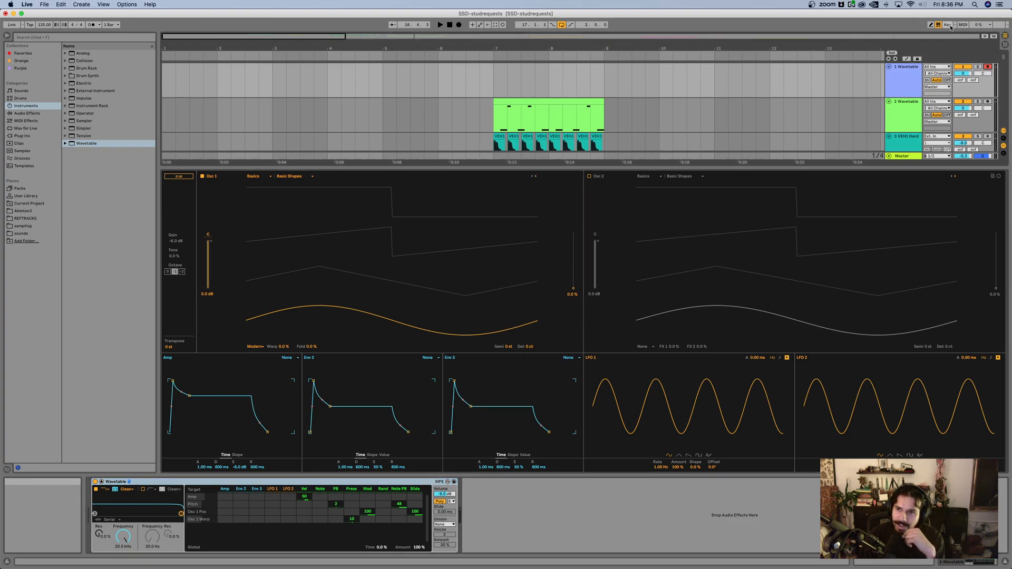
# Step: Audition the default Wavetable sound in several octaves with the computer MIDI keyboard
pyautogui.press('a')
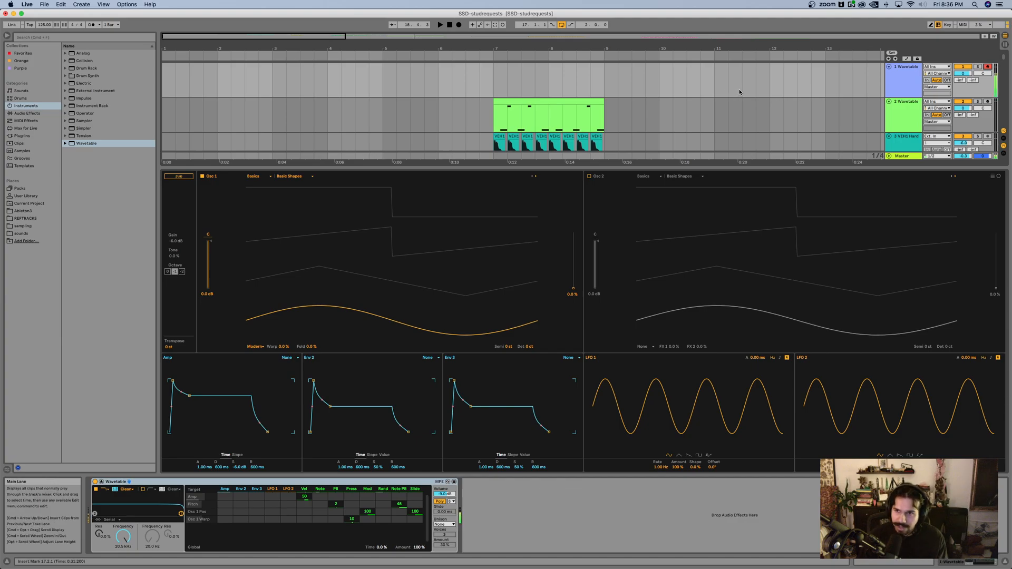
pyautogui.press('z')
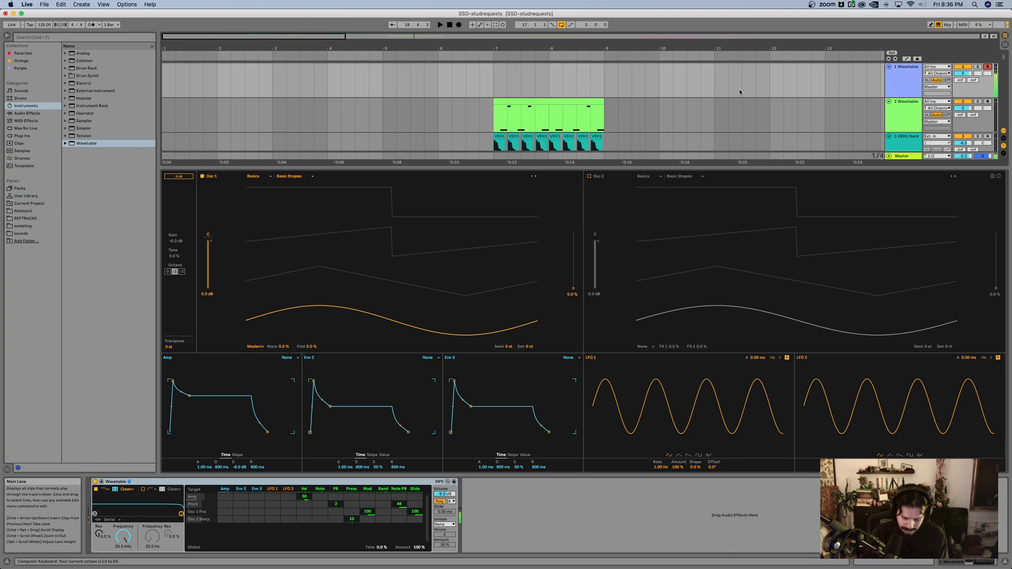
pyautogui.press('a')
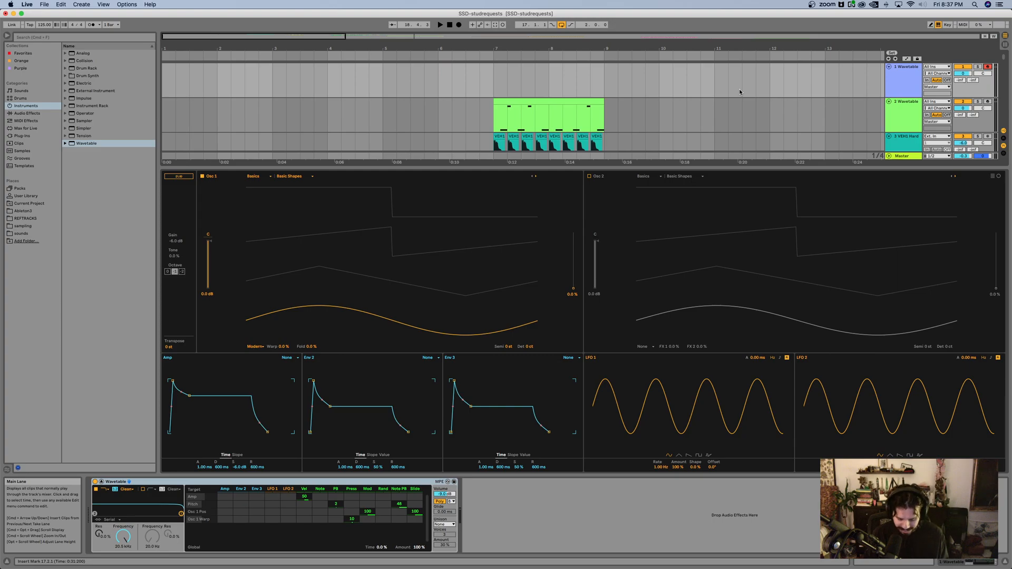
pyautogui.press('x')
pyautogui.press('a')
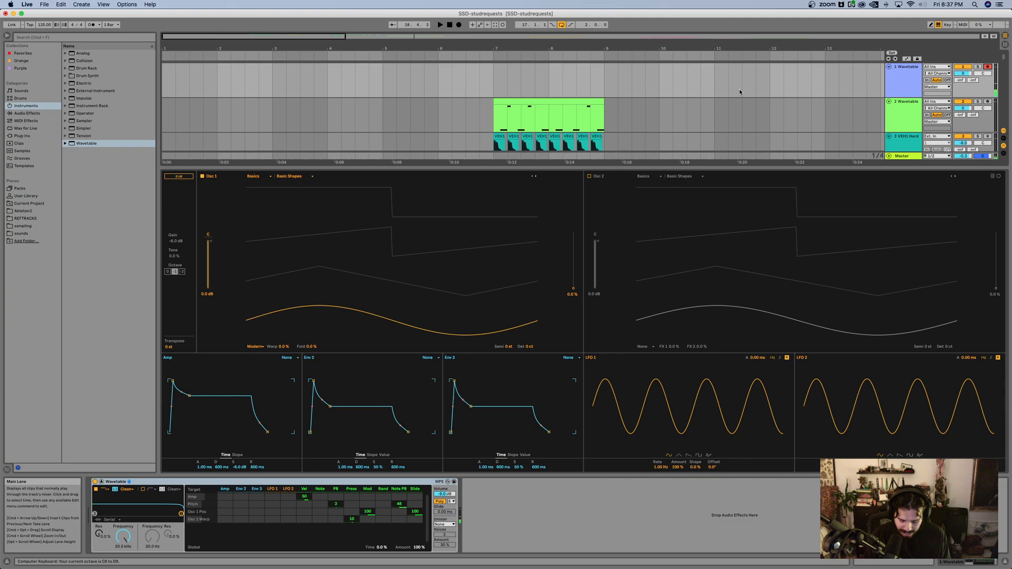
pyautogui.press('z')
pyautogui.press('a')
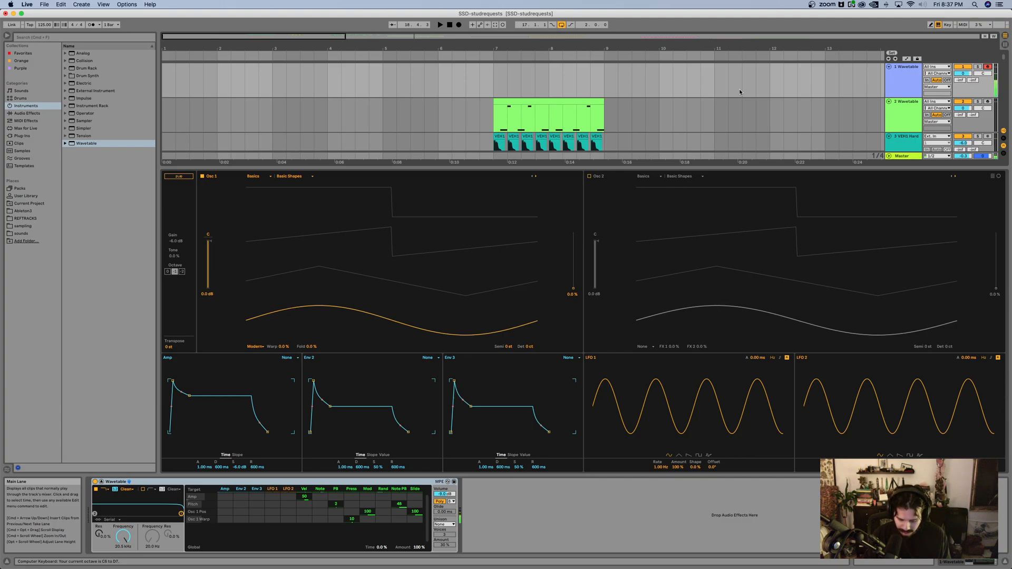
pyautogui.press('a')
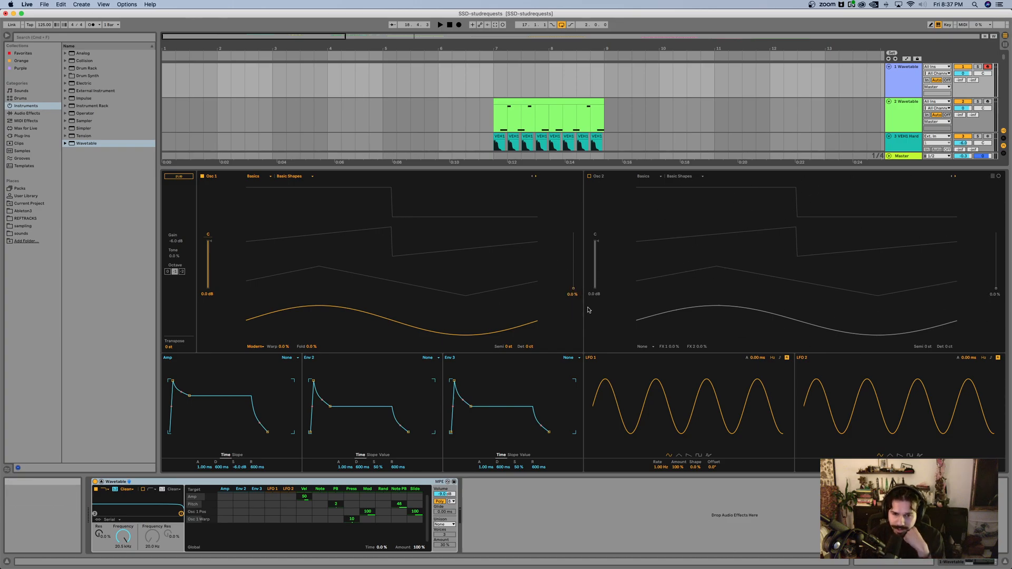
# Step: Set oscillator 1's wave position to 100 %, then enable oscillator 2 and raise its position to the square wave
pyautogui.moveTo(574, 290); pyautogui.dragTo(574, 233)
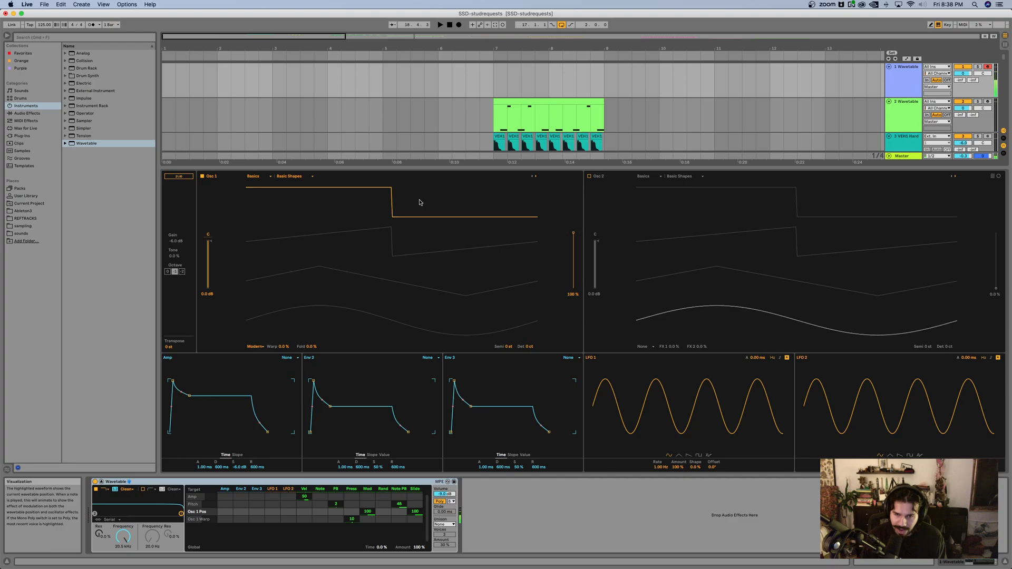
pyautogui.click(589, 177)
pyautogui.moveTo(997, 290); pyautogui.dragTo(996, 234)
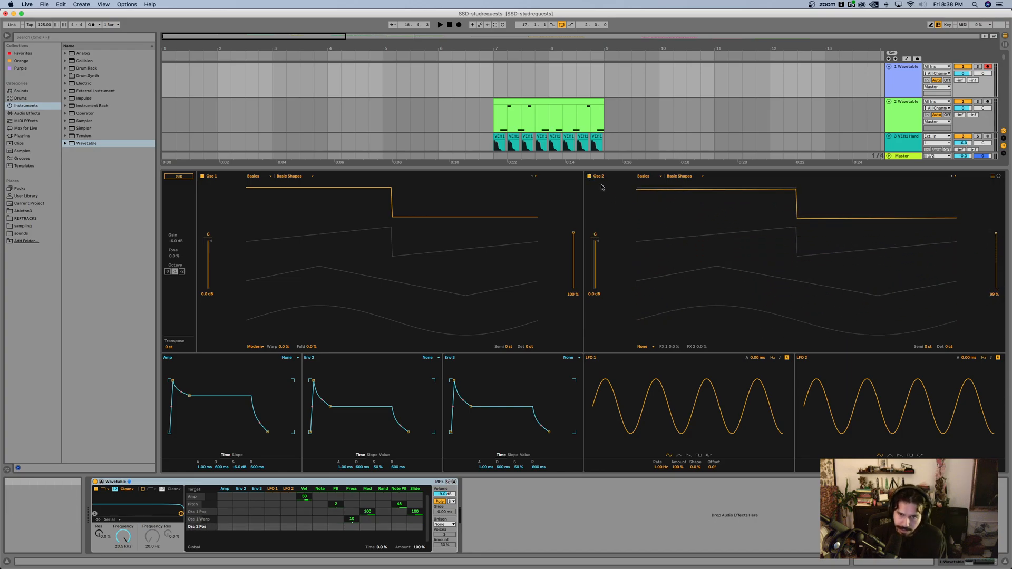
# Step: Set oscillator 2's effect mode to Classic with a pulse width of about 48 % and sync of about 39 %
pyautogui.click(649, 347)
pyautogui.click(637, 335)
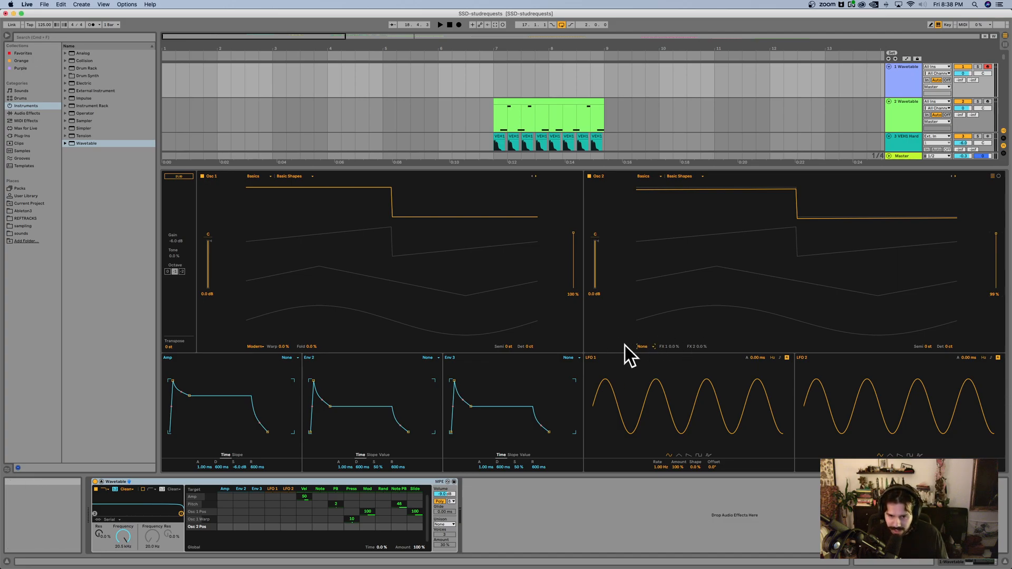
pyautogui.click(644, 346)
pyautogui.click(644, 364)
pyautogui.moveTo(672, 348)
pyautogui.mouseDown()
pyautogui.moveTo(673, 321)
pyautogui.moveTo(669, 349)
pyautogui.moveTo(668, 340)
pyautogui.moveTo(698, 340)
pyautogui.moveTo(668, 346)
pyautogui.mouseUp()
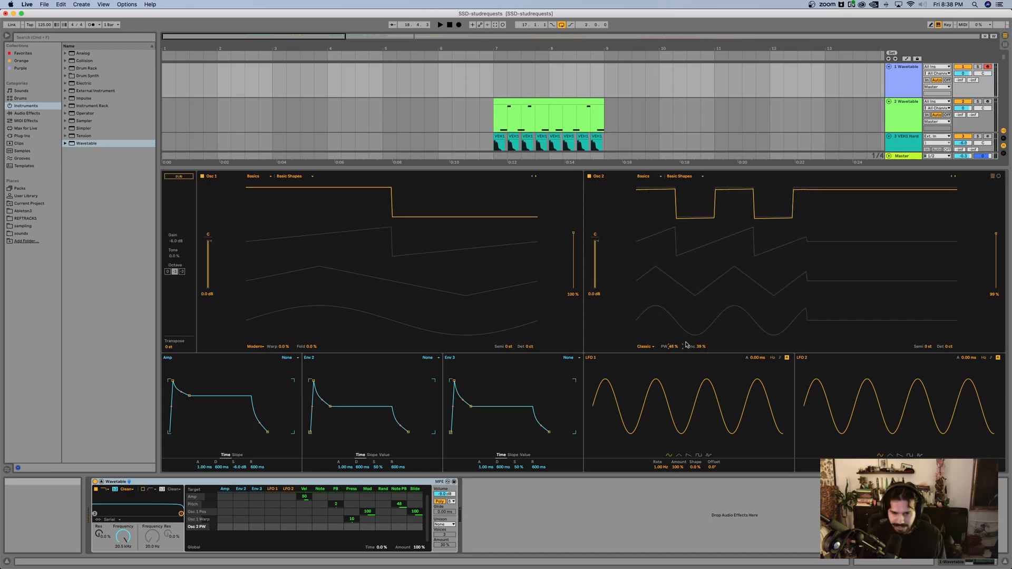
# Step: Transpose oscillator 2 up 12 semitones and audition the result in a lower octave
pyautogui.click(925, 348)
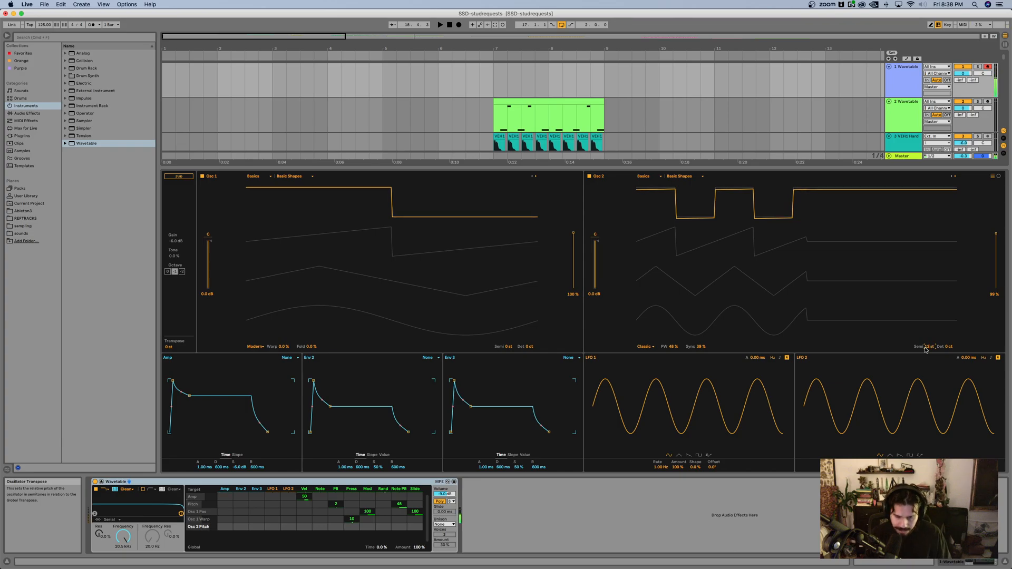
pyautogui.press('z')
pyautogui.press('a')
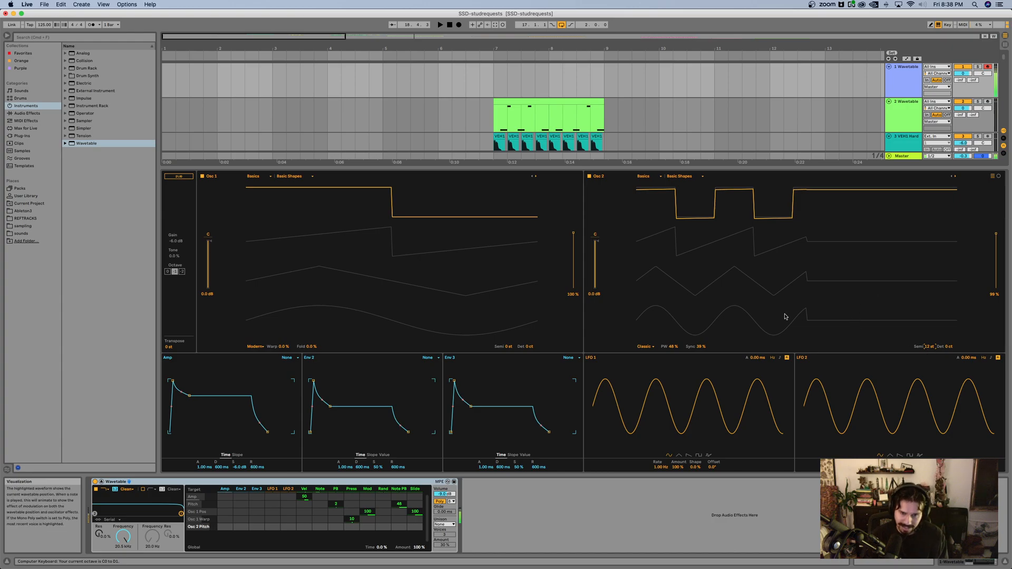
pyautogui.press('a')
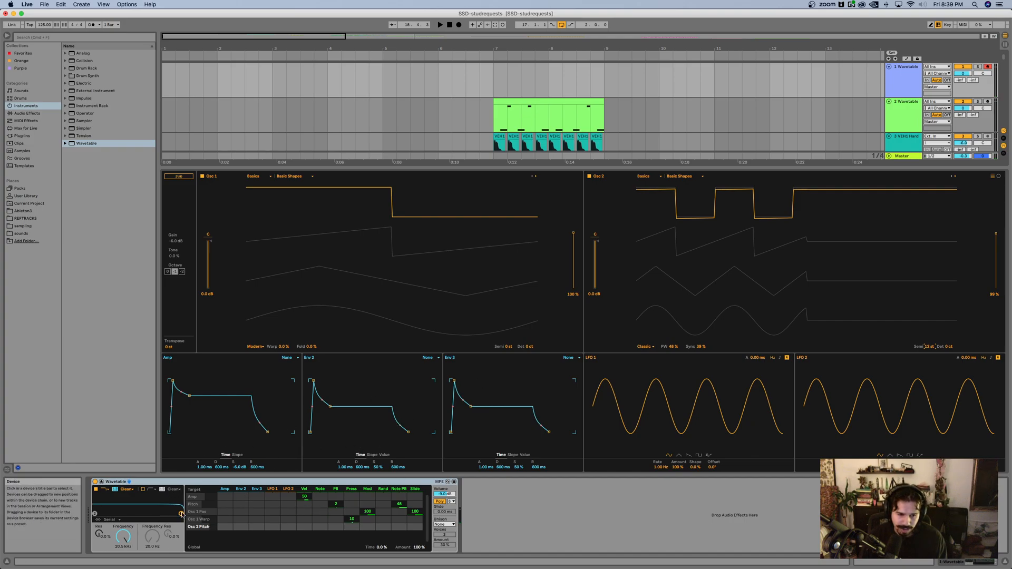
# Step: Lower Filter 1's cutoff to about 260 Hz with some resonance, and set both oscillators' wave positions to 100 %
pyautogui.moveTo(181, 513); pyautogui.dragTo(127, 509)
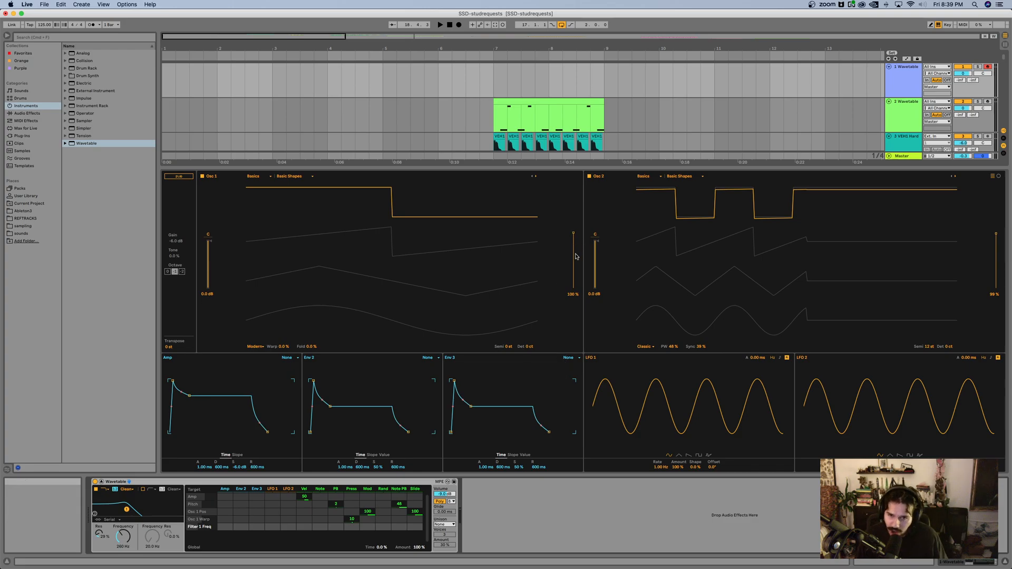
pyautogui.moveTo(574, 235)
pyautogui.mouseDown()
pyautogui.moveTo(573, 289)
pyautogui.moveTo(574, 233)
pyautogui.mouseUp()
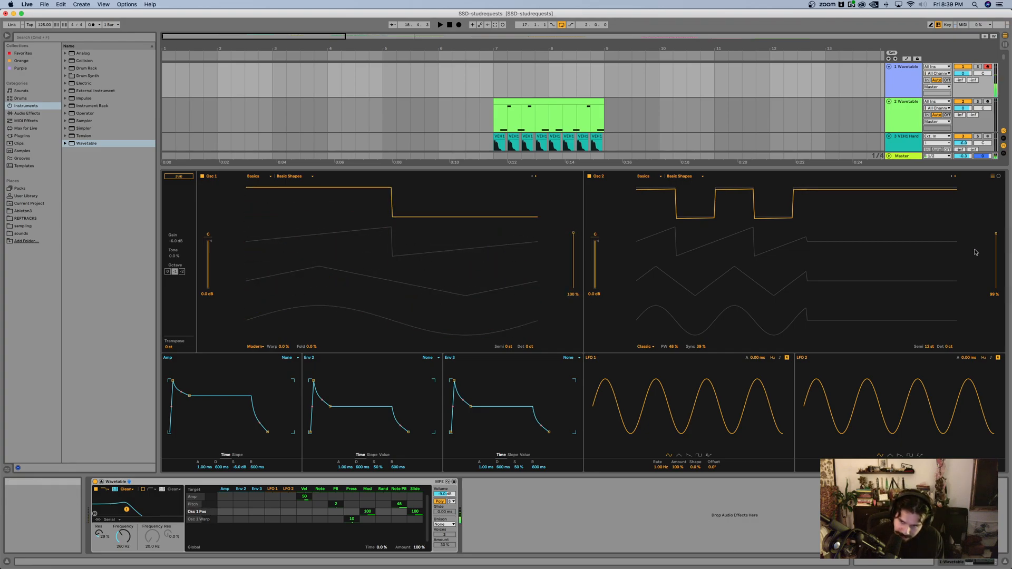
pyautogui.moveTo(997, 236)
pyautogui.mouseDown()
pyautogui.moveTo(996, 289)
pyautogui.moveTo(996, 233)
pyautogui.mouseUp()
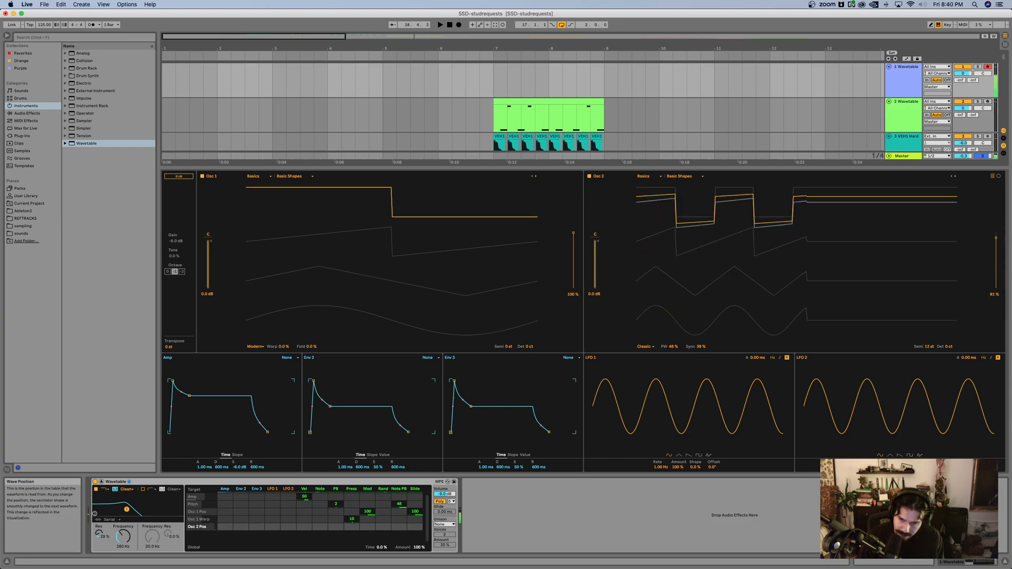
# Step: Open Filter 1's cutoff to about 5.98 kHz and set oscillator 2's pulse width to about 23 %
pyautogui.moveTo(673, 349)
pyautogui.mouseDown()
pyautogui.moveTo(673, 479)
pyautogui.moveTo(673, 349)
pyautogui.mouseUp()
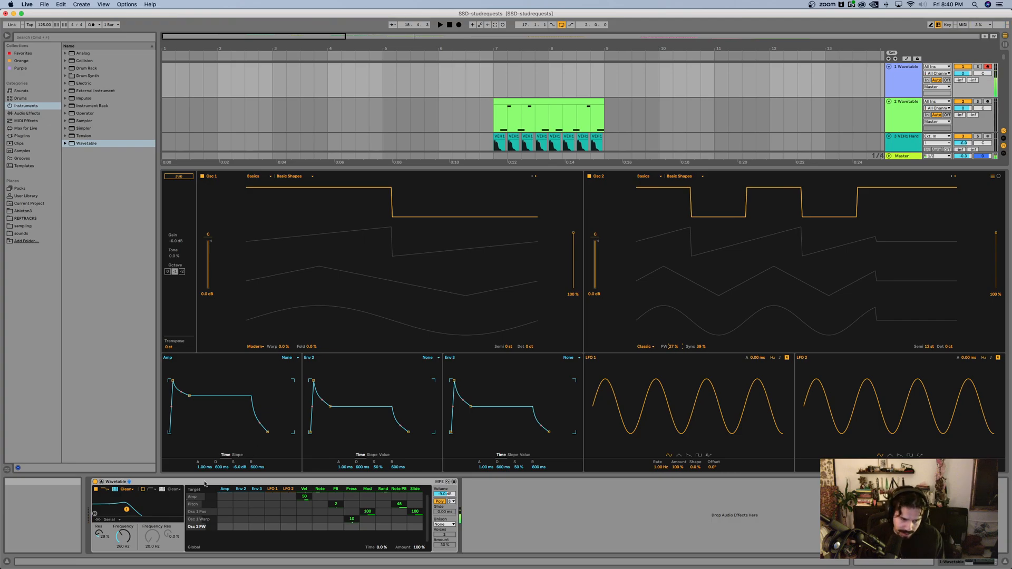
pyautogui.moveTo(126, 510); pyautogui.dragTo(166, 508)
pyautogui.moveTo(674, 347)
pyautogui.mouseDown()
pyautogui.moveTo(675, 269)
pyautogui.moveTo(674, 335)
pyautogui.mouseUp()
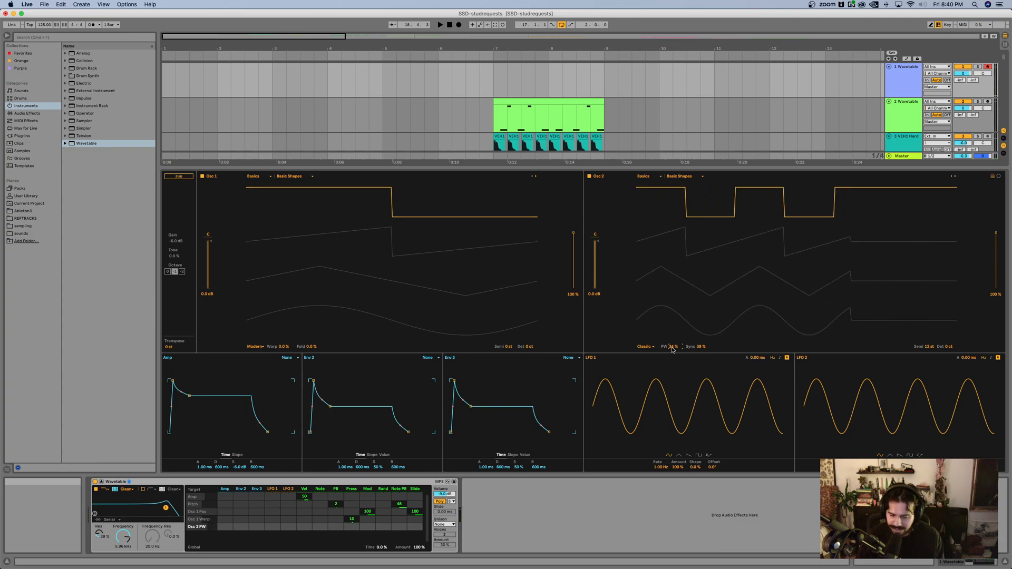
pyautogui.moveTo(672, 349); pyautogui.dragTo(672, 363)
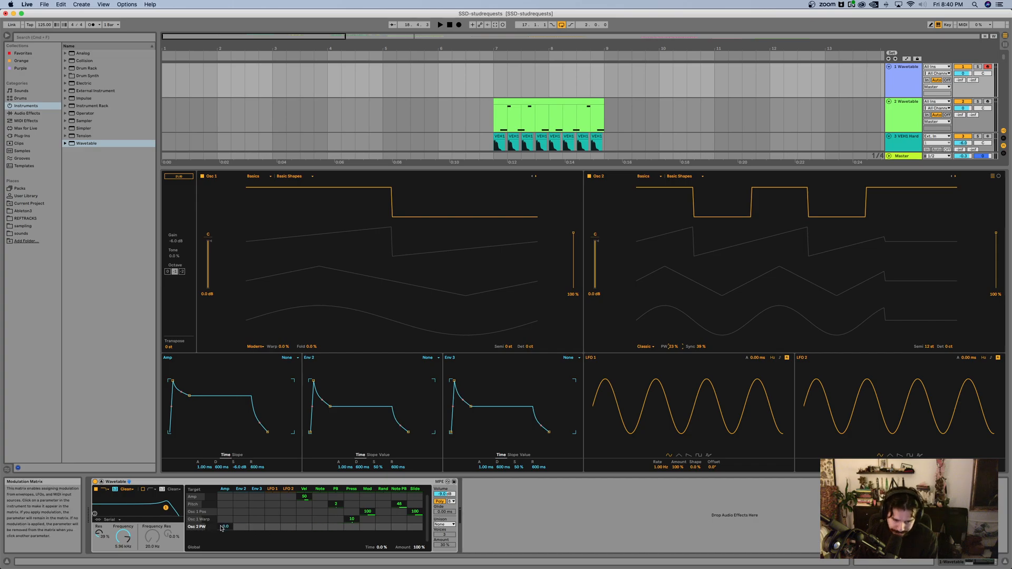
# Step: Try modulating oscillator 2's pulse width with Env 2 and LFO 1, and reset the modulation amount
pyautogui.moveTo(244, 528); pyautogui.dragTo(244, 501)
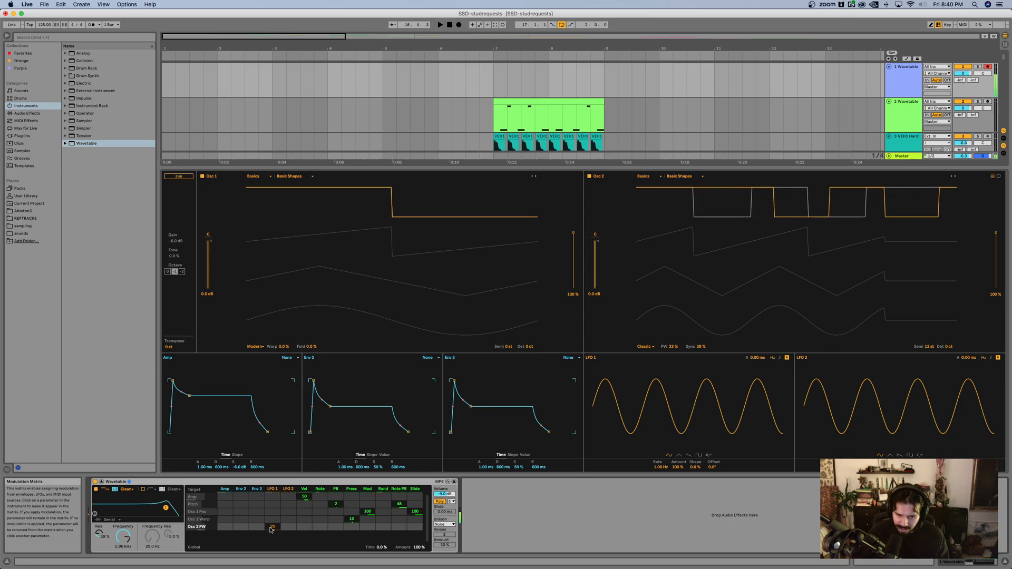
pyautogui.doubleClick(271, 530)
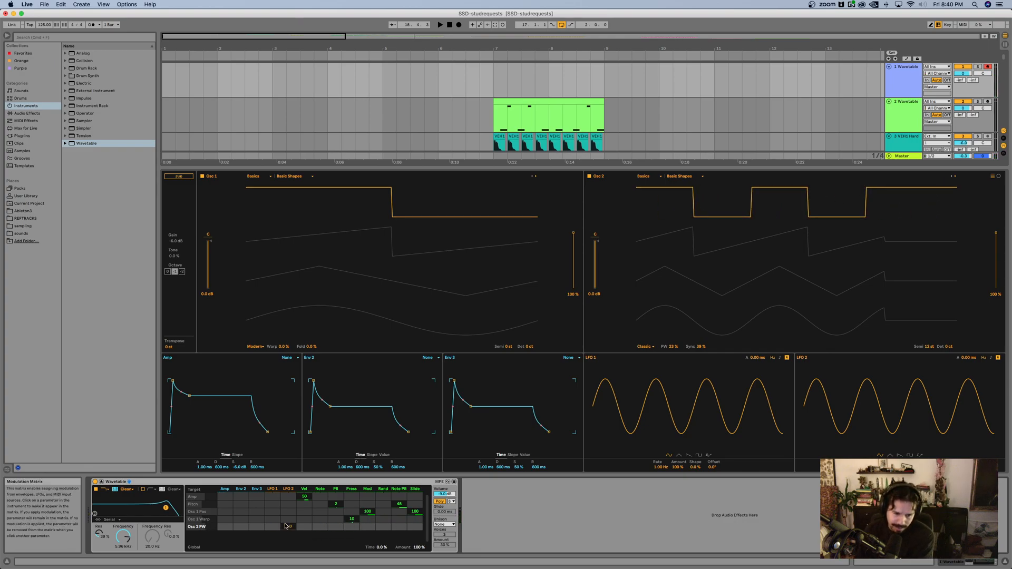
# Step: Lower Filter 1's cutoff to about 404 Hz and assign a positive Env 2 modulation amount to the filter frequency
pyautogui.click(166, 507)
pyautogui.moveTo(165, 508); pyautogui.dragTo(131, 508)
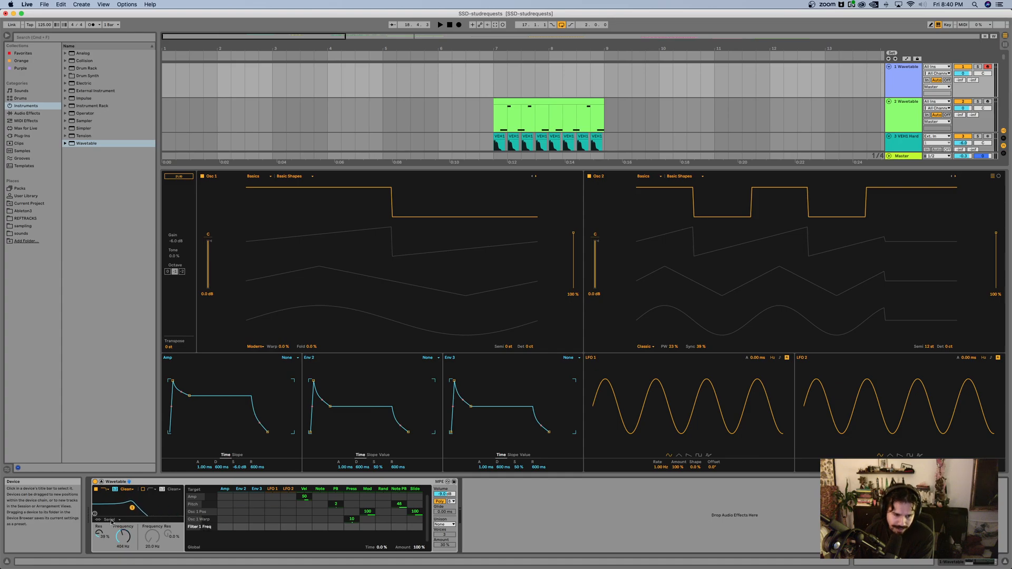
pyautogui.click(237, 528)
pyautogui.moveTo(241, 528); pyautogui.dragTo(241, 508)
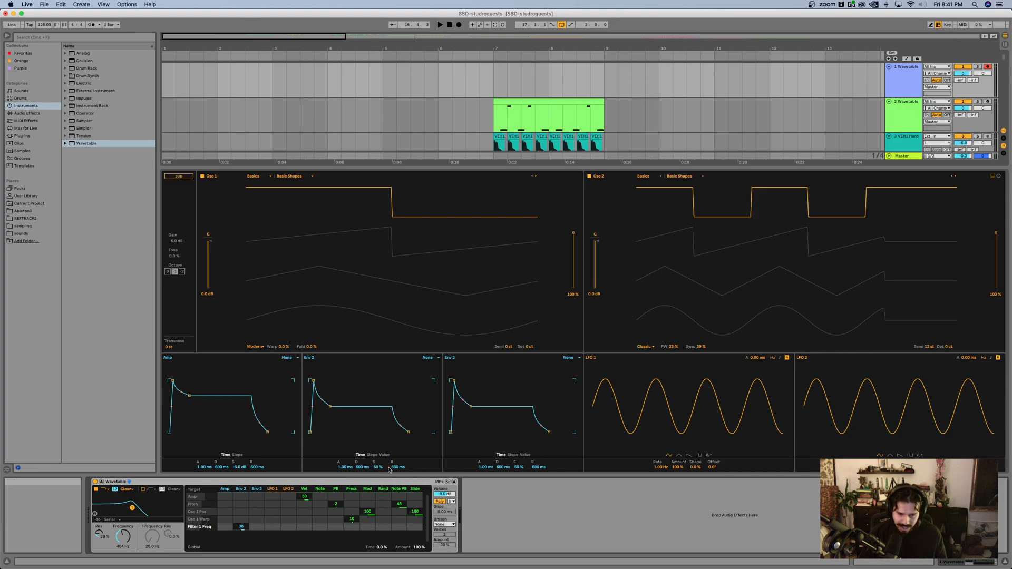
# Step: Set Env 2's sustain to 0 % and steepen its decay slope for a shorter, pluckier envelope
pyautogui.moveTo(378, 467); pyautogui.dragTo(378, 512)
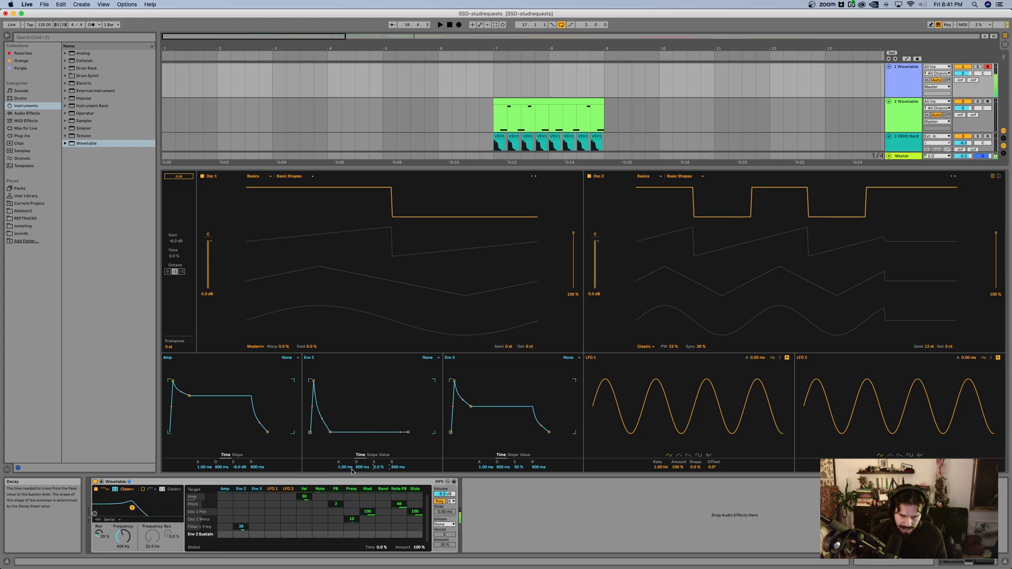
pyautogui.click(372, 455)
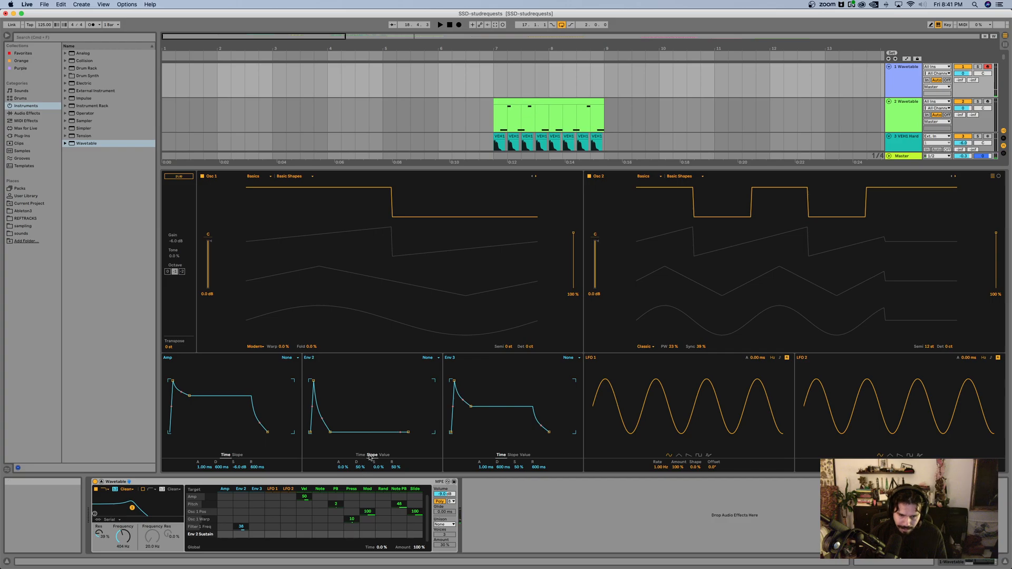
pyautogui.moveTo(357, 467); pyautogui.dragTo(357, 456)
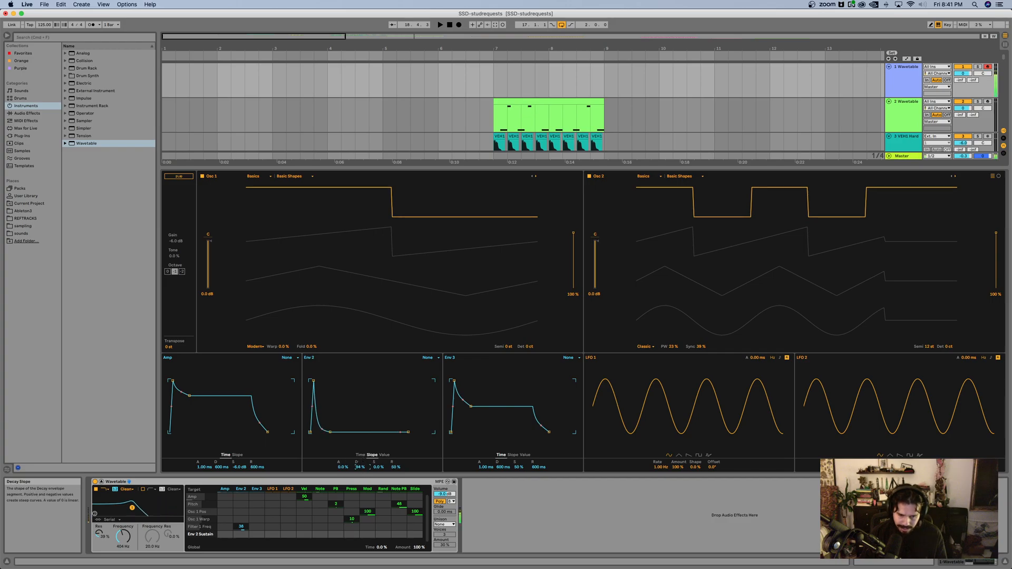
pyautogui.click(361, 455)
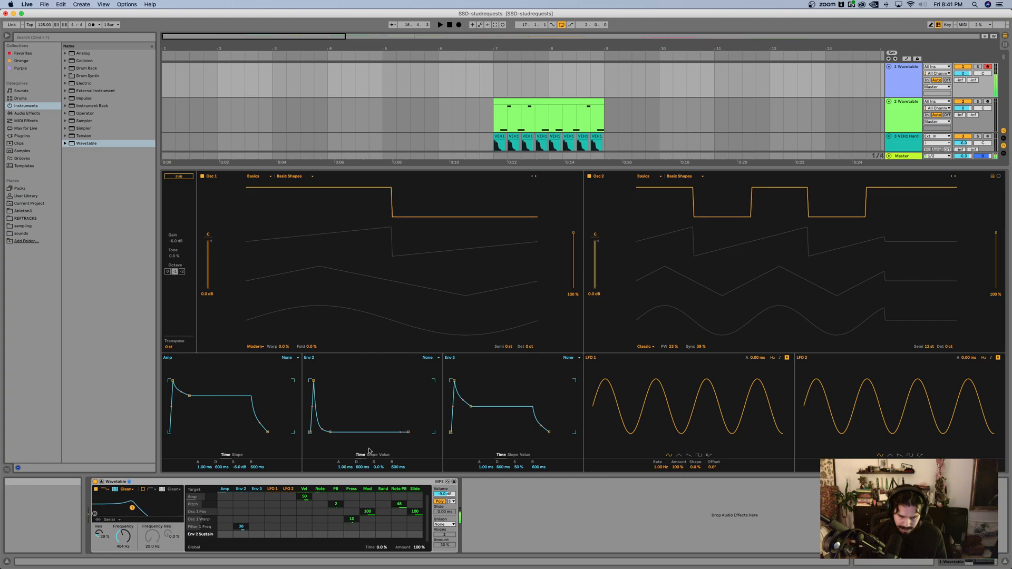
# Step: Raise Filter 1's cutoff to 714 Hz with 43 % resonance, and lower the computer keyboard by one octave
pyautogui.moveTo(123, 536); pyautogui.dragTo(123, 527)
pyautogui.click(100, 535)
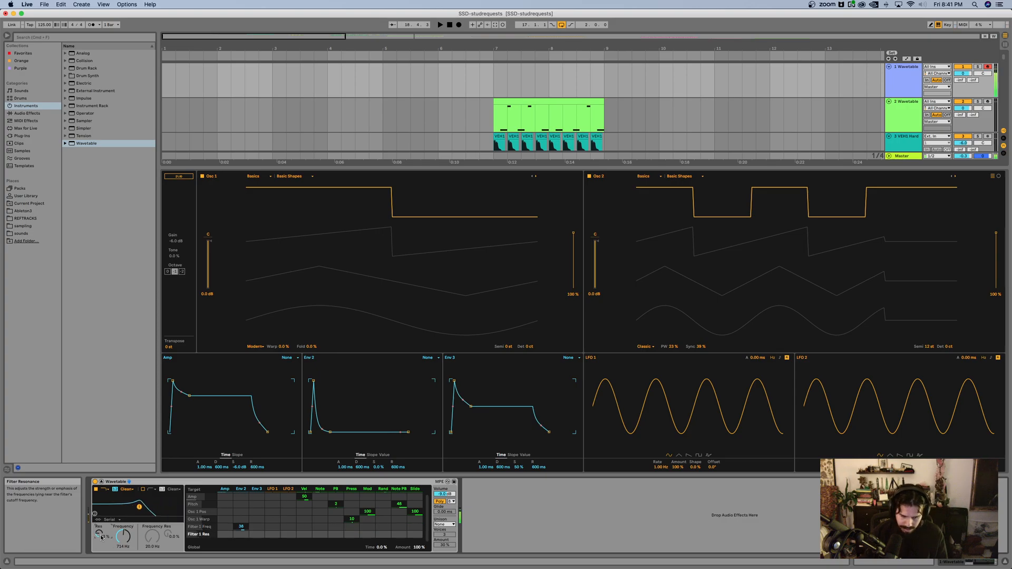
pyautogui.press('z')
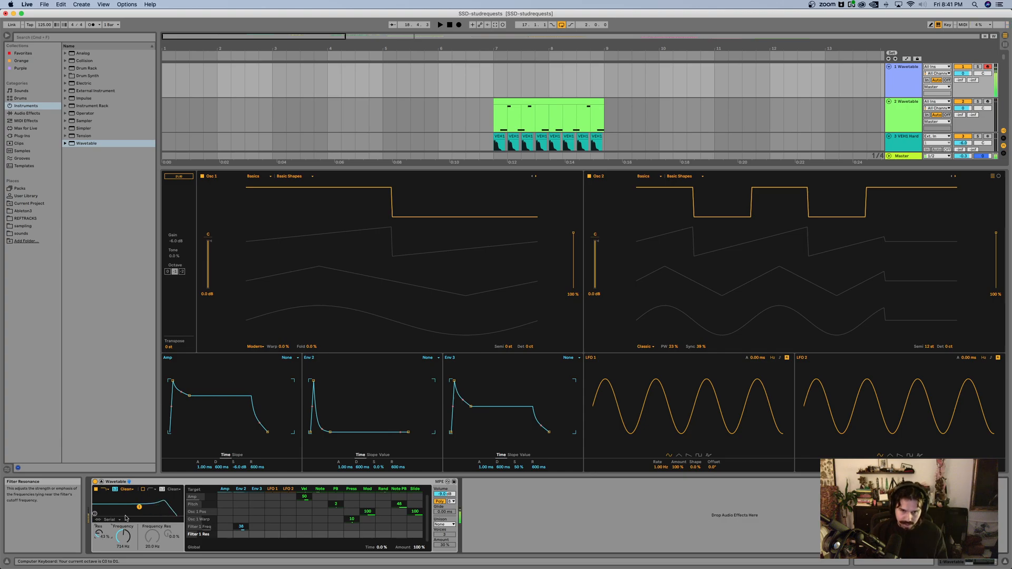
# Step: Set oscillator 2's pulse width to 38 % and modulate it slightly with LFO 1 at 28 % amount and 0.44 Hz
pyautogui.moveTo(670, 346)
pyautogui.mouseDown()
pyautogui.moveTo(675, 358)
pyautogui.moveTo(675, 337)
pyautogui.mouseUp()
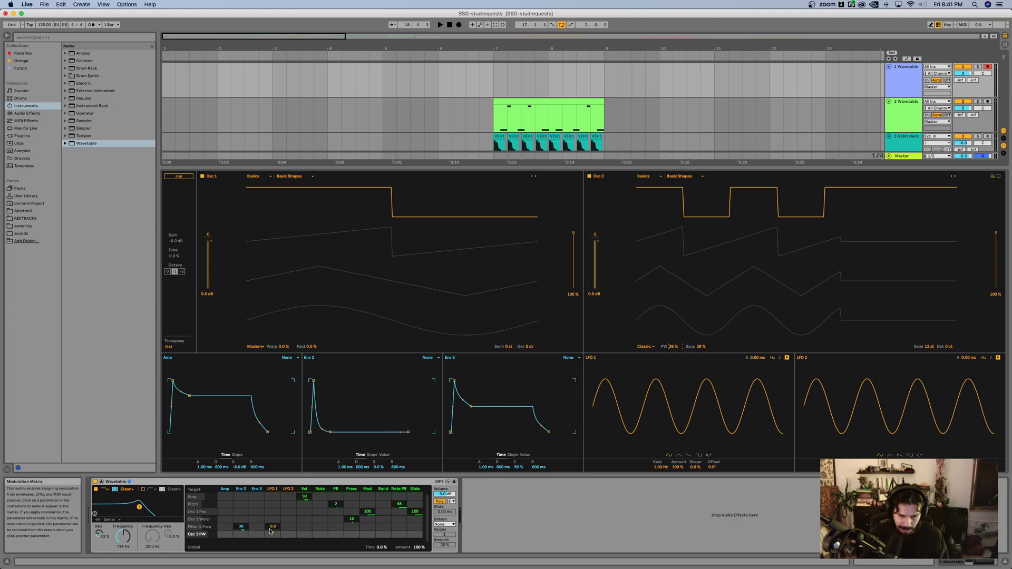
pyautogui.moveTo(274, 535); pyautogui.dragTo(275, 532)
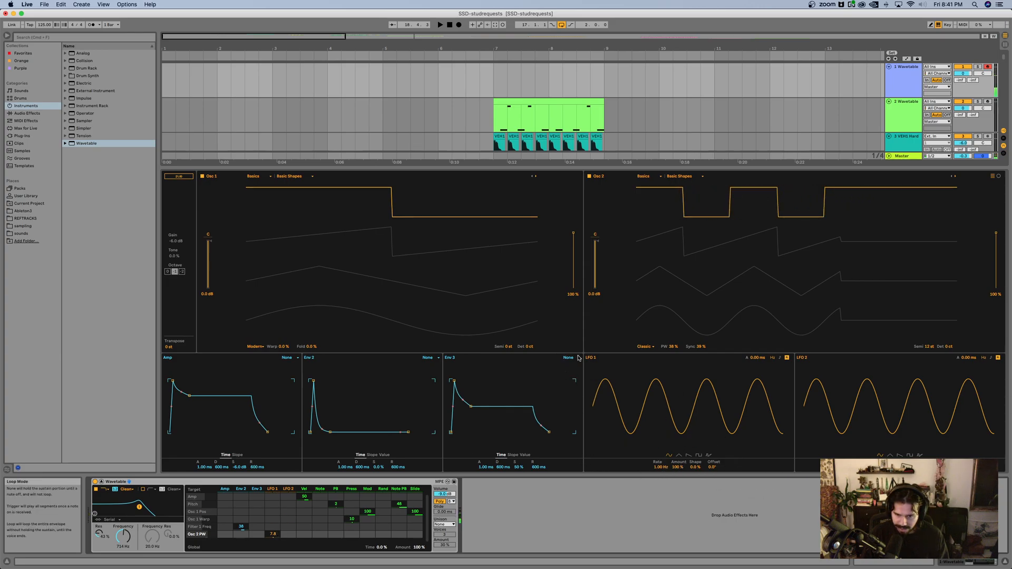
pyautogui.moveTo(672, 467); pyautogui.dragTo(678, 467)
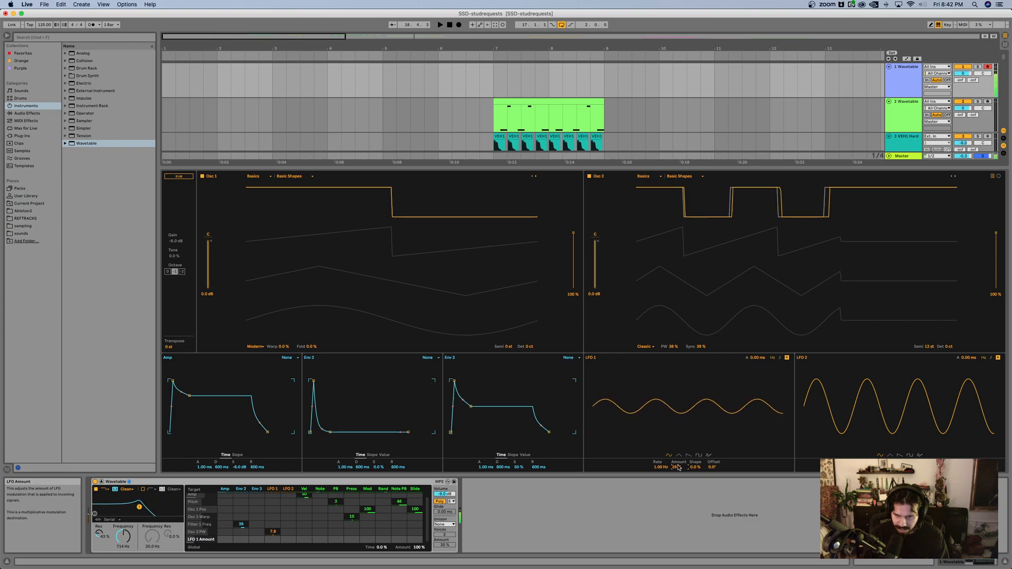
pyautogui.moveTo(661, 467); pyautogui.dragTo(661, 490)
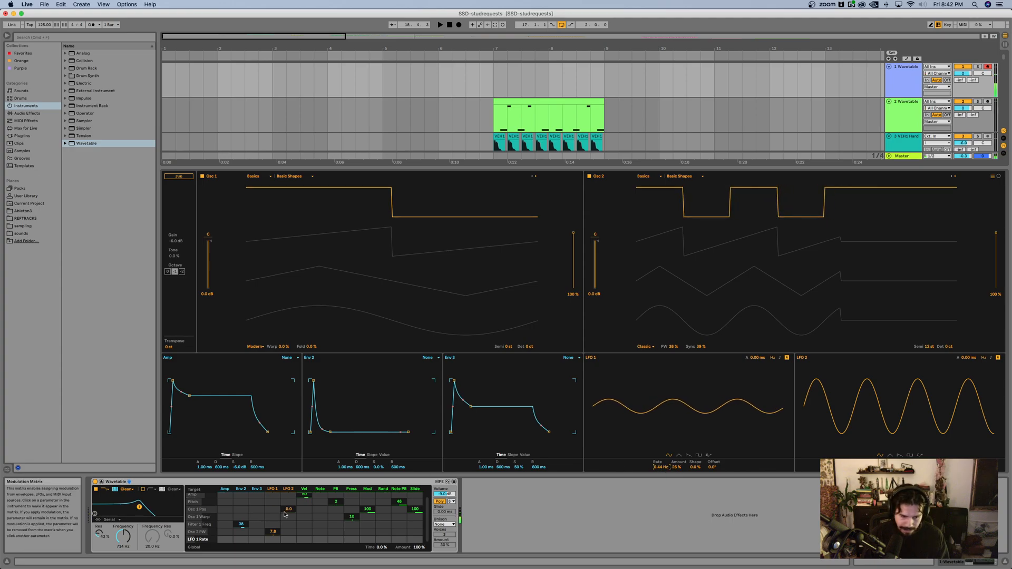
# Step: Try a small LFO 1 modulation amount on oscillator 1's pitch
pyautogui.click(509, 347)
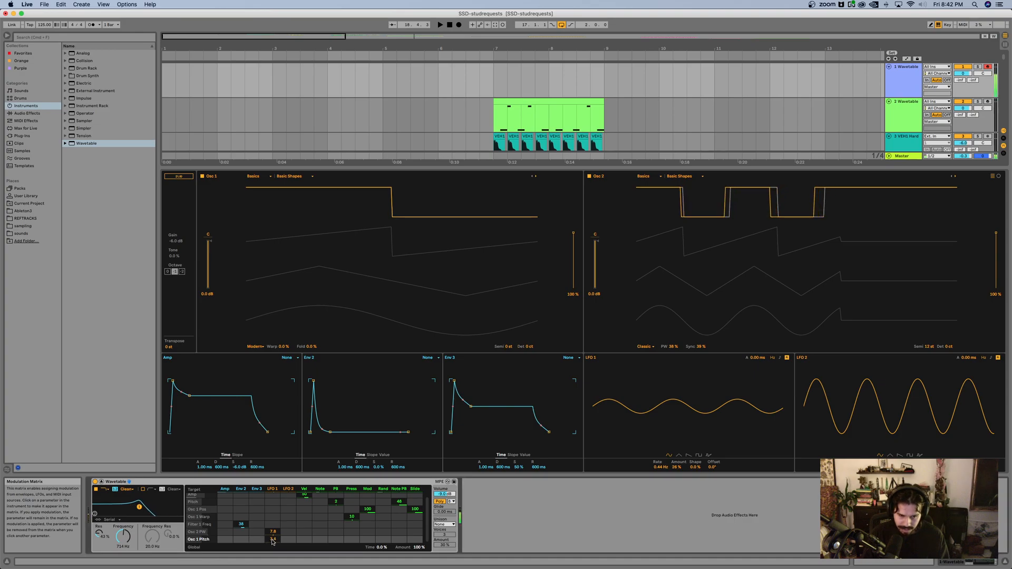
pyautogui.write('0.01')
pyautogui.press('Return')
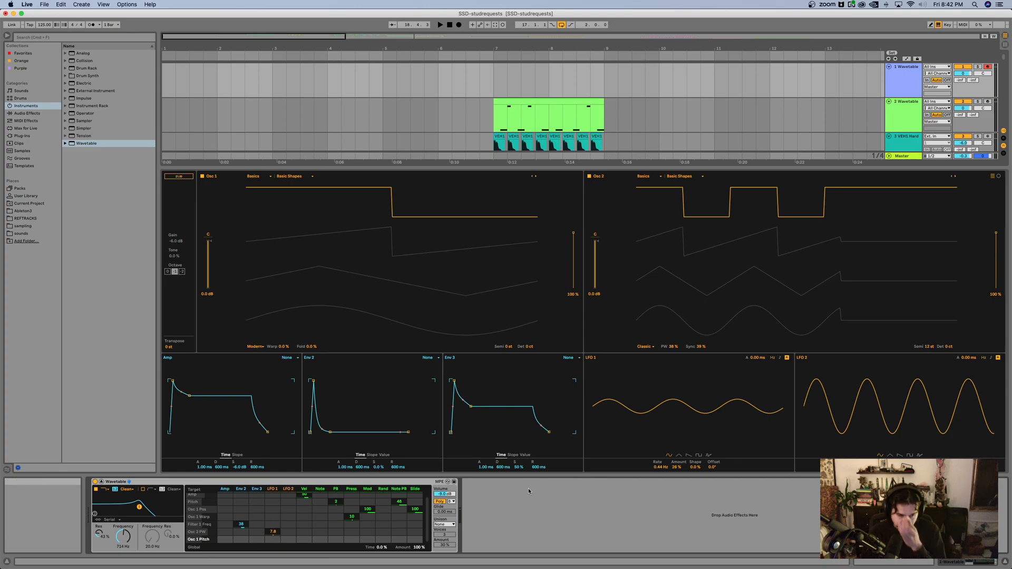
# Step: Switch Wavetable to mono voicing, trying the Shimmer unison mode before setting unison back to None
pyautogui.click(455, 525)
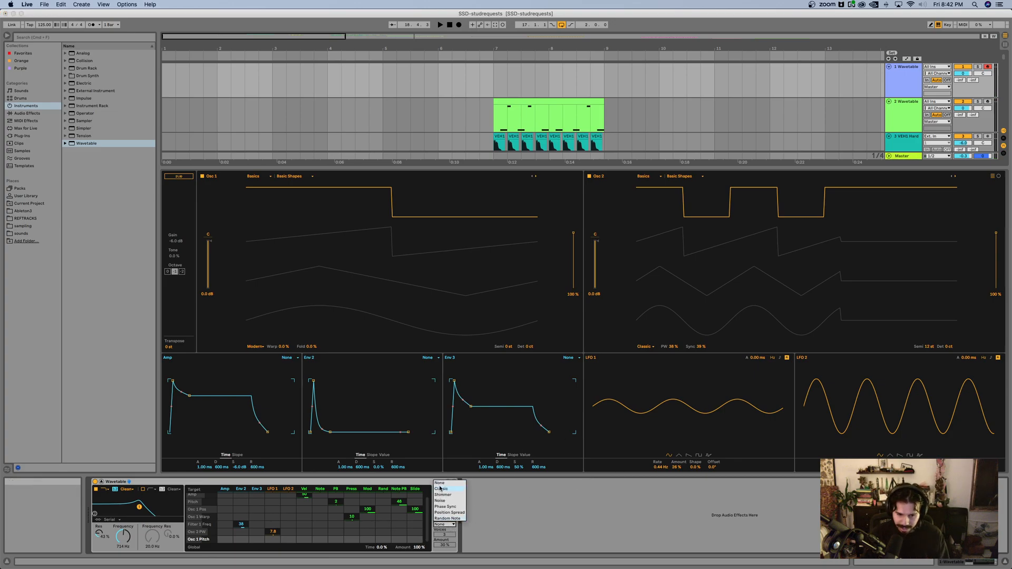
pyautogui.click(450, 495)
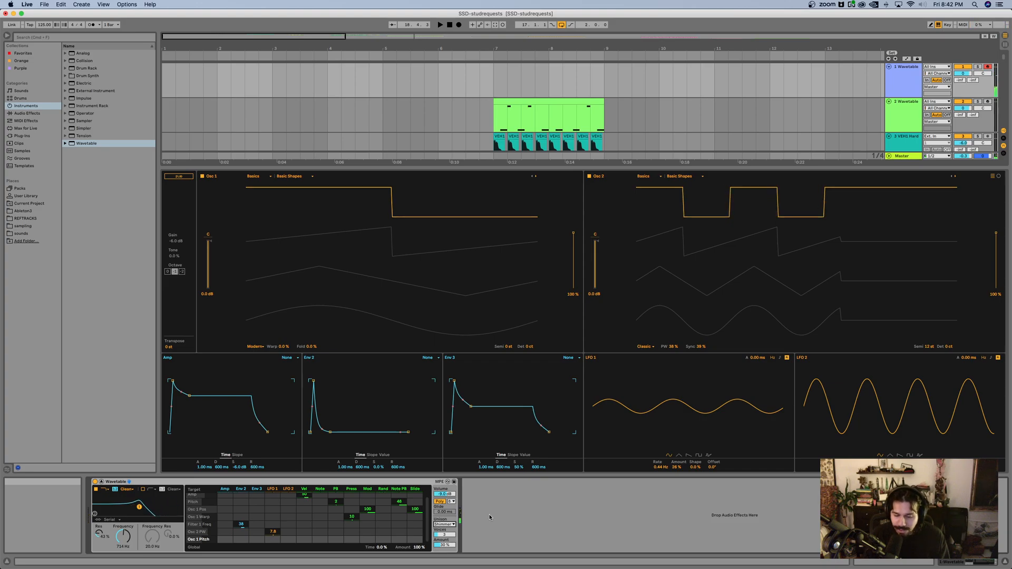
pyautogui.click(442, 502)
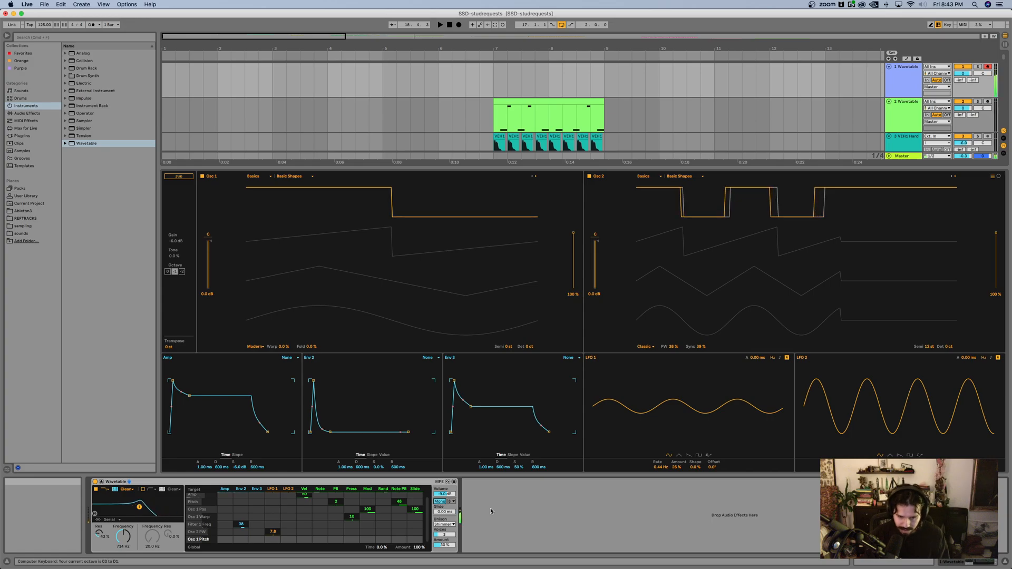
pyautogui.click(444, 525)
pyautogui.click(439, 483)
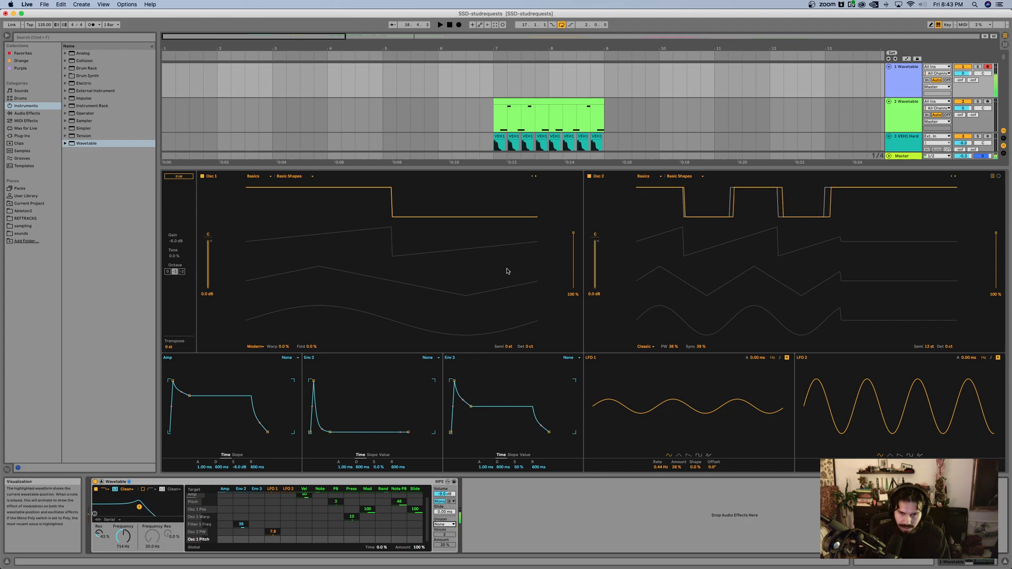
# Step: Collapse Wavetable's expanded view and move the two-bar MIDI clip from track 2 to the Wavetable track 1
pyautogui.moveTo(504, 277); pyautogui.dragTo(512, 250)
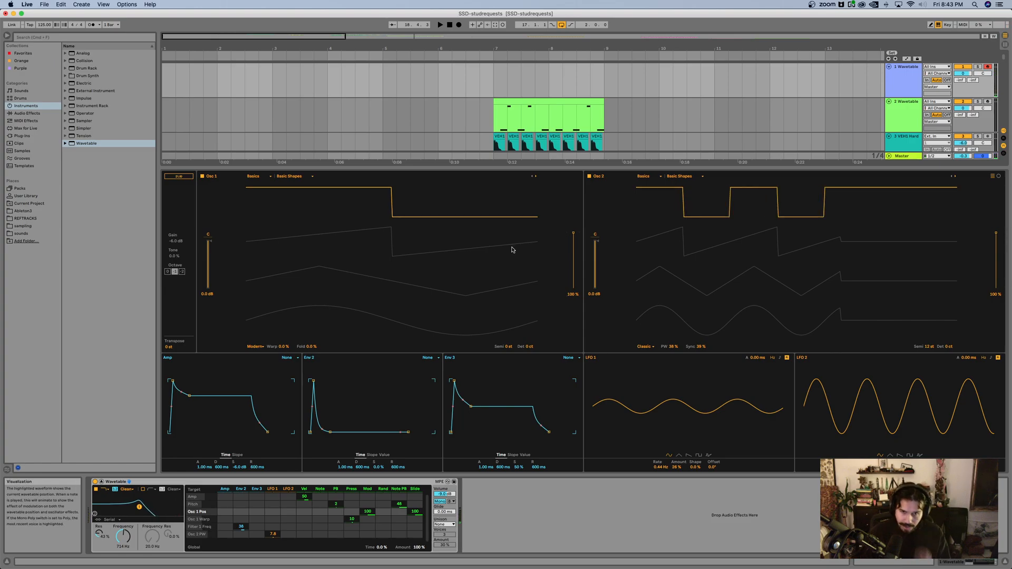
pyautogui.click(101, 483)
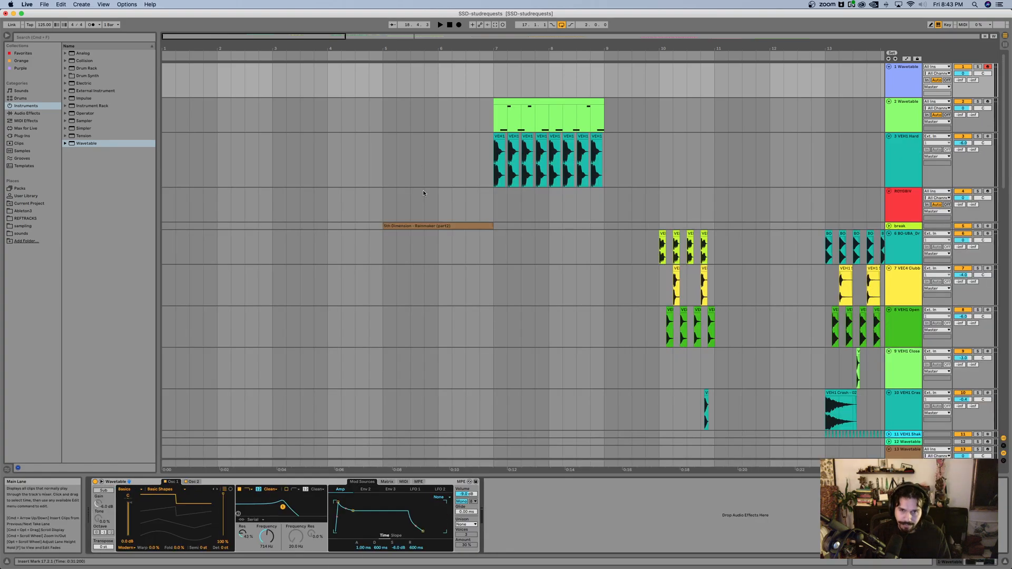
pyautogui.click(406, 195)
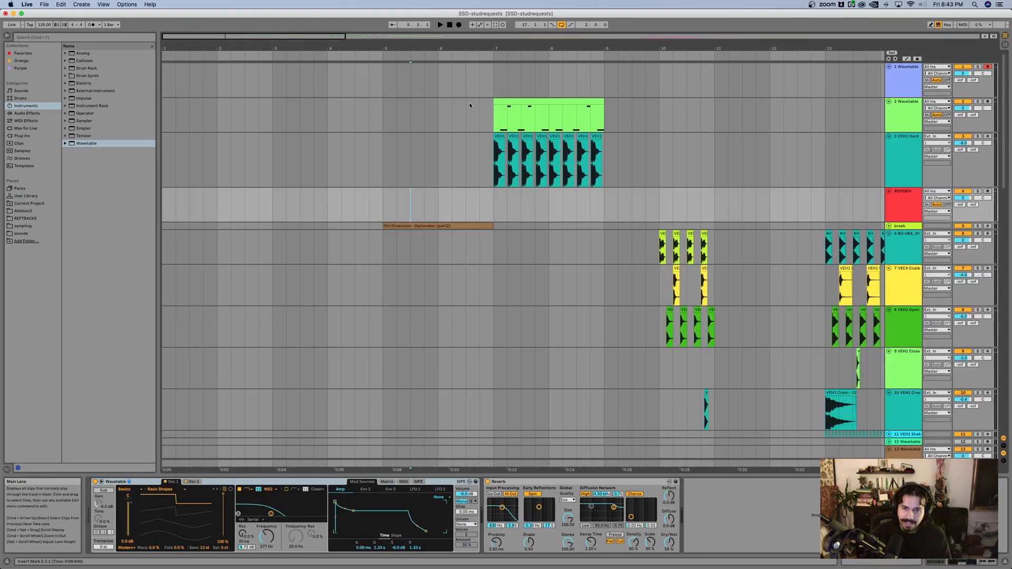
pyautogui.hscroll(2, 528, 101)
pyautogui.scroll(3, 527, 101)
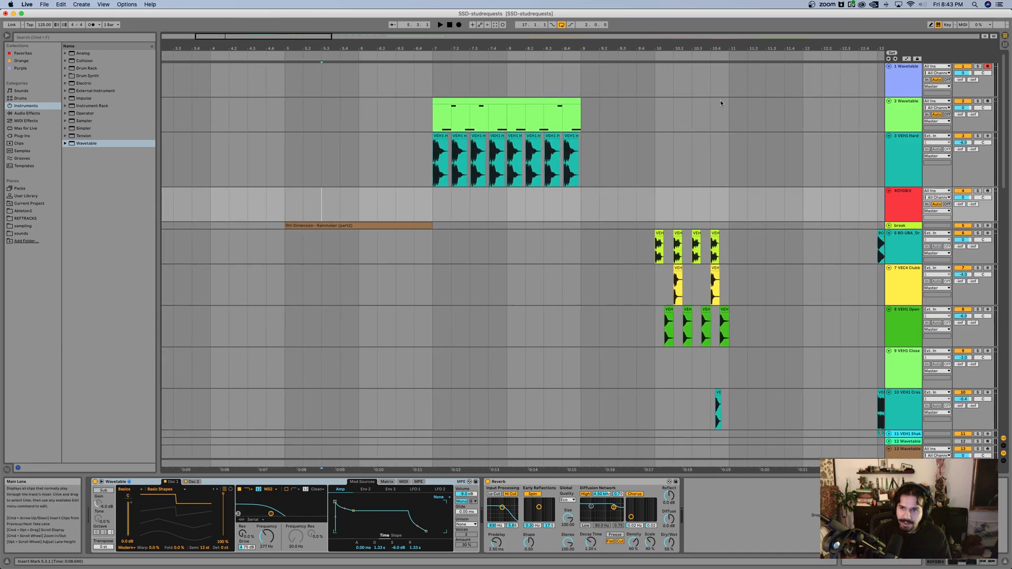
pyautogui.moveTo(508, 101); pyautogui.dragTo(509, 84)
# Step: Loop the two bars of hard kick clips starting at bar 7
pyautogui.moveTo(432, 156); pyautogui.dragTo(577, 155)
pyautogui.press('super+l')
pyautogui.click(474, 153)
# Step: Align the third, fourth, sixth, seventh and eighth kick clips to their beat grid lines within the loop
pyautogui.scroll(4, 489, 141)
pyautogui.hscroll(1, 488, 140)
pyautogui.scroll(-1, 488, 140)
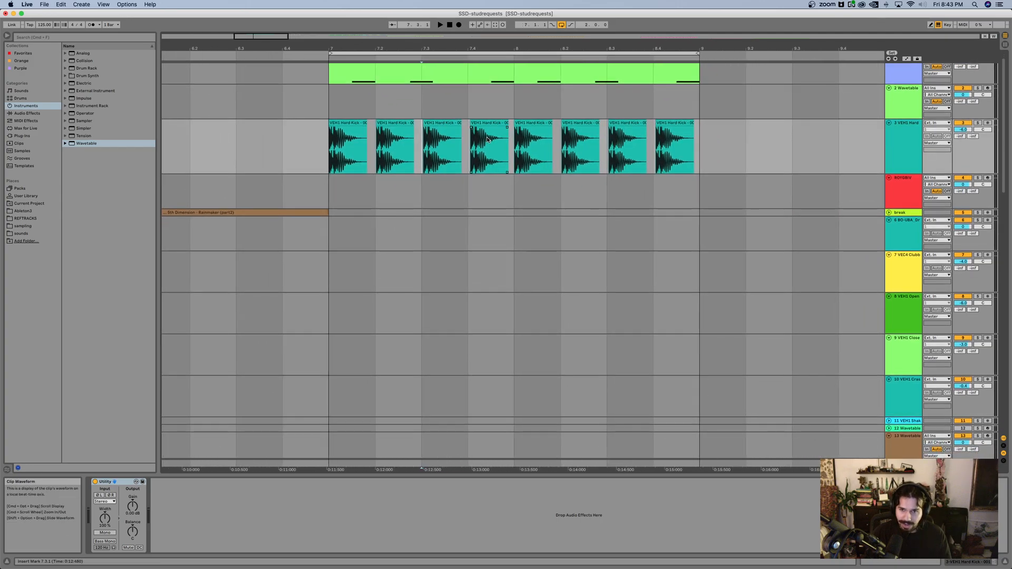
pyautogui.scroll(5, 489, 140)
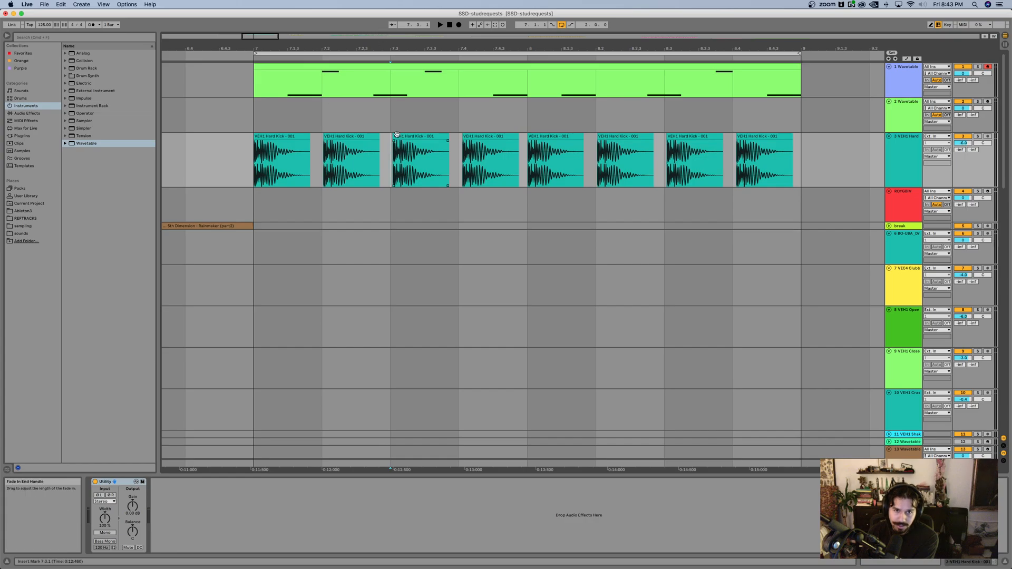
pyautogui.hscroll(-1, 369, 148)
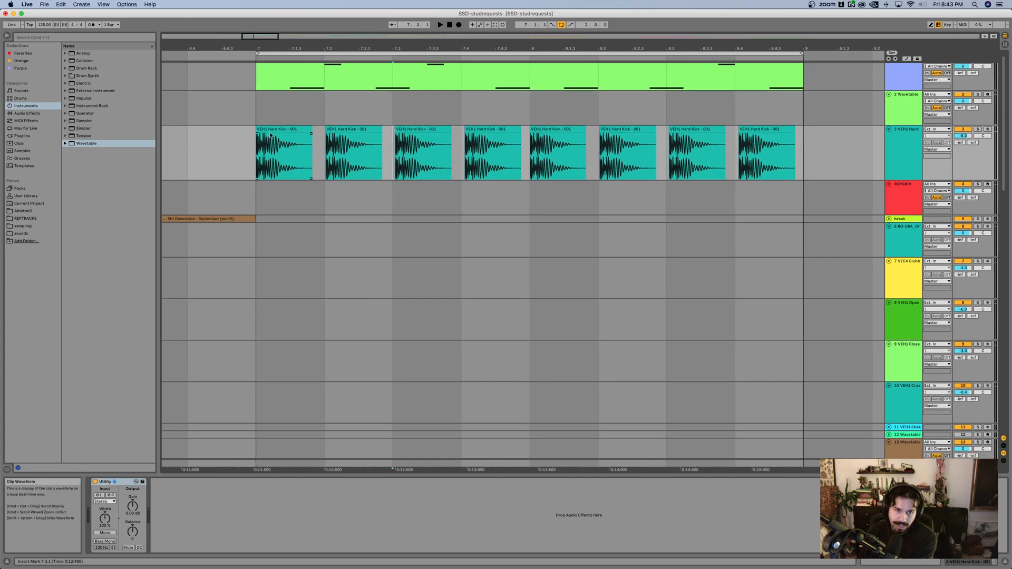
pyautogui.click(279, 141)
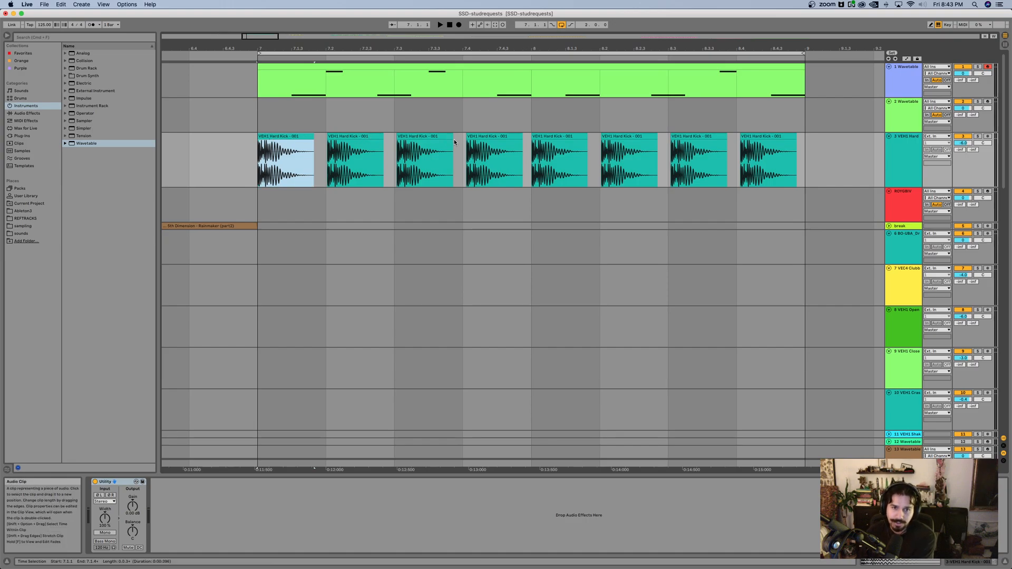
pyautogui.click(428, 138)
pyautogui.moveTo(429, 138); pyautogui.dragTo(427, 137)
pyautogui.click(491, 135)
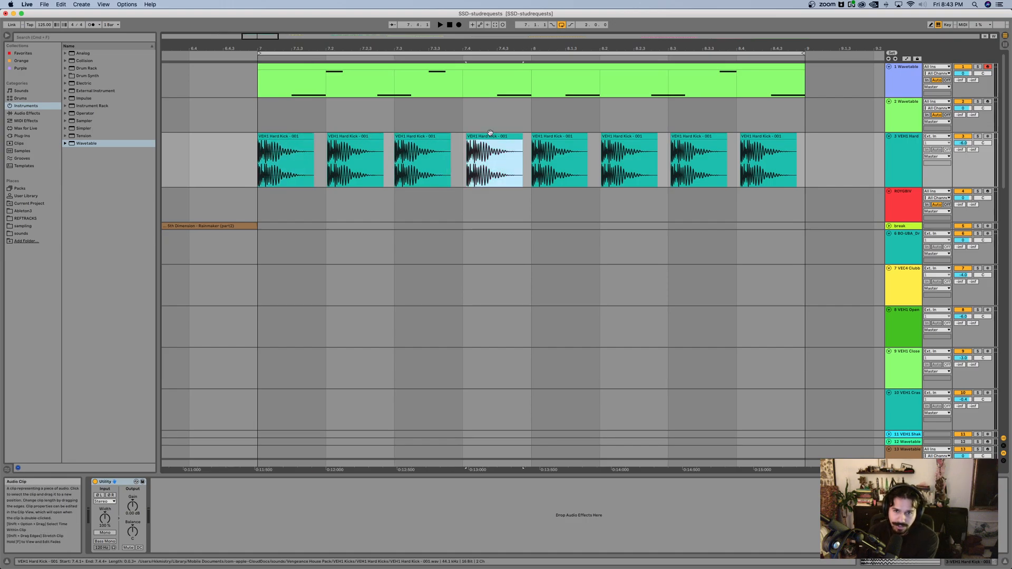
pyautogui.moveTo(490, 135); pyautogui.dragTo(487, 135)
pyautogui.click(639, 137)
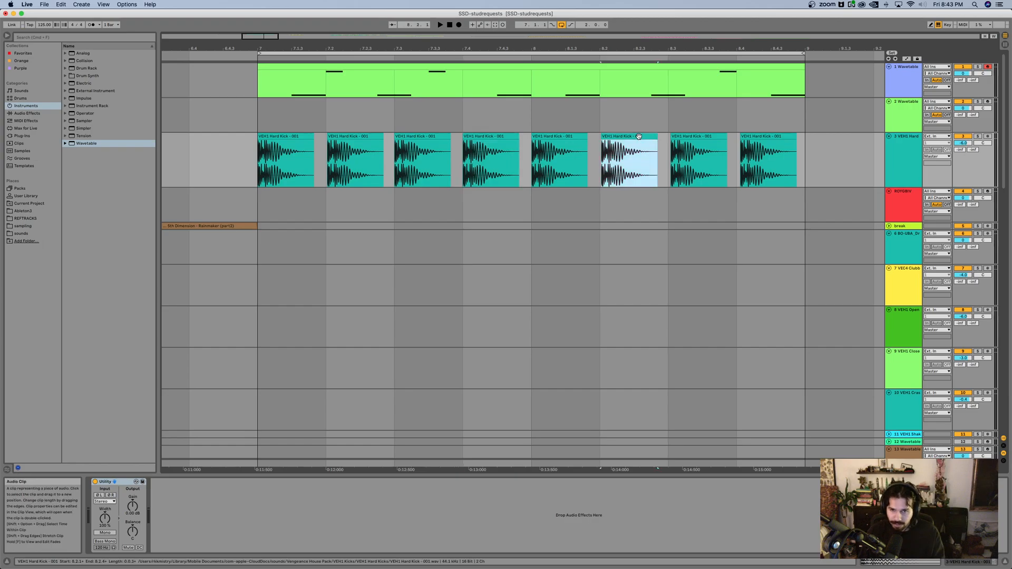
pyautogui.moveTo(635, 139); pyautogui.dragTo(635, 138)
pyautogui.moveTo(699, 137); pyautogui.dragTo(696, 137)
pyautogui.click(763, 137)
pyautogui.moveTo(764, 137); pyautogui.dragTo(759, 137)
pyautogui.click(235, 169)
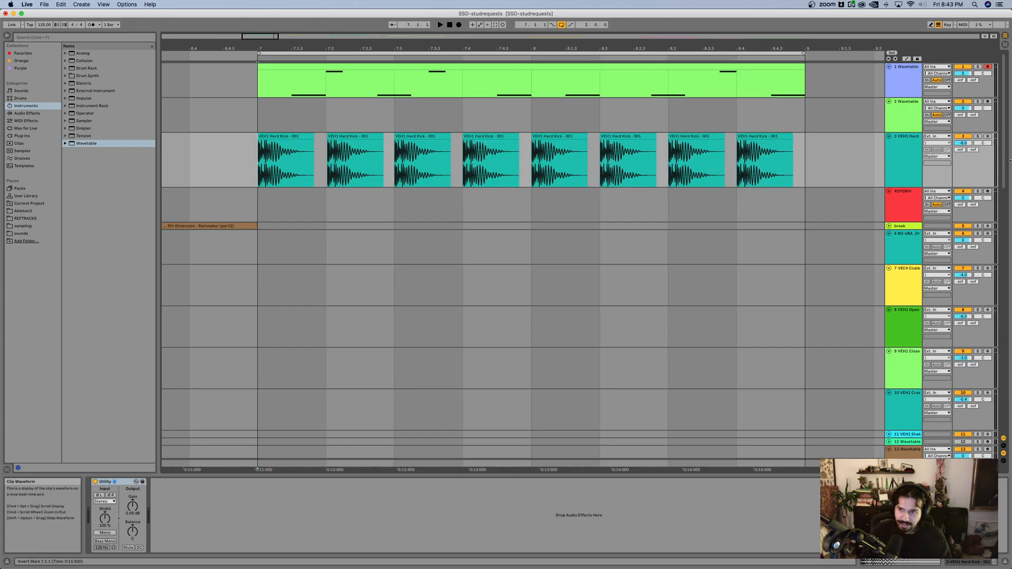
# Step: Solo the kick track, play the loop to check its timing, and turn the solo off
pyautogui.click(978, 137)
pyautogui.press('space')
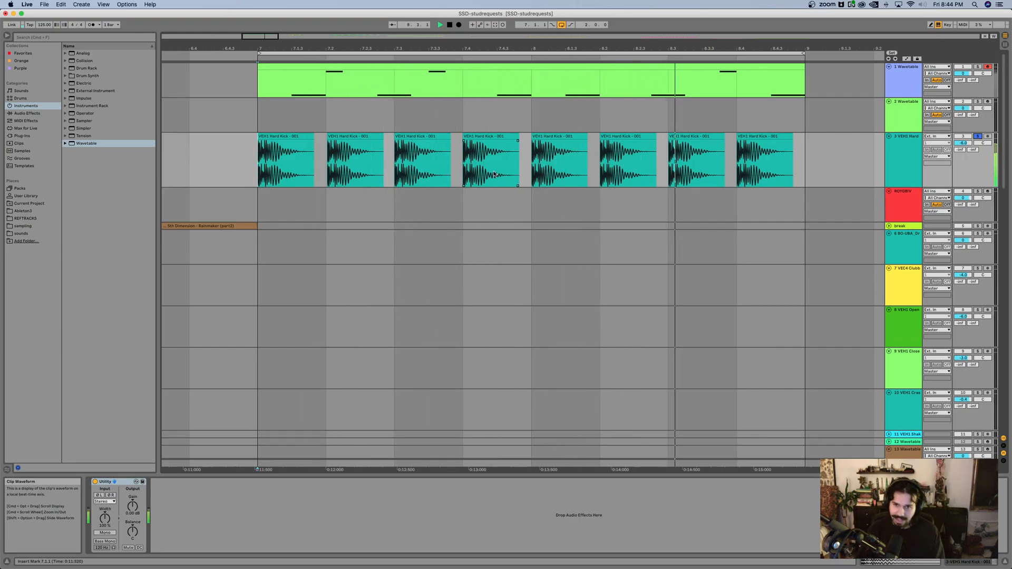
pyautogui.click(978, 136)
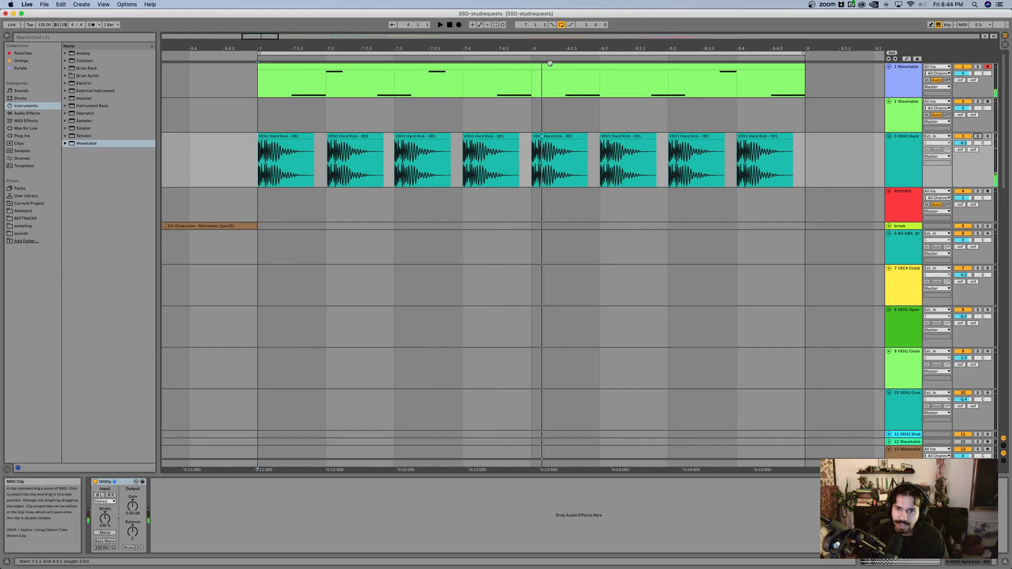
# Step: Replace the MIDI clip on track 1 with an empty two-bar MIDI clip starting at bar 7
pyautogui.doubleClick(550, 63)
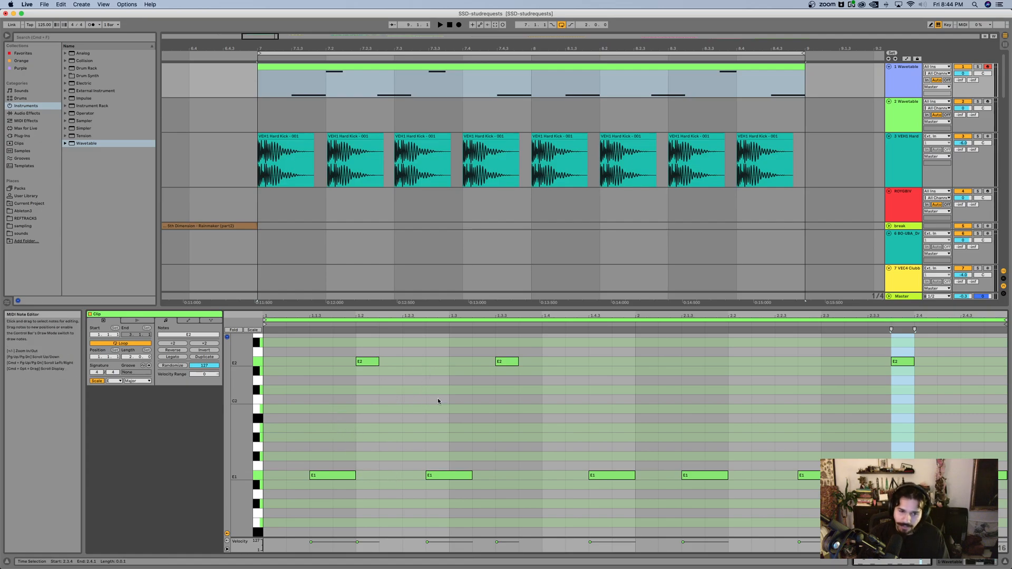
pyautogui.click(383, 70)
pyautogui.press('Delete')
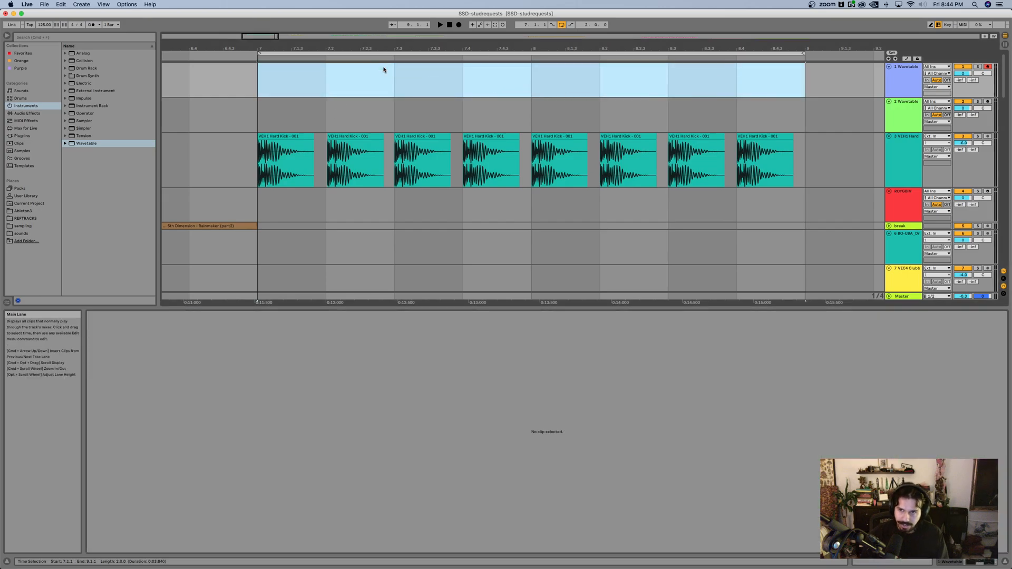
pyautogui.click(435, 75)
pyautogui.moveTo(273, 92); pyautogui.dragTo(813, 87)
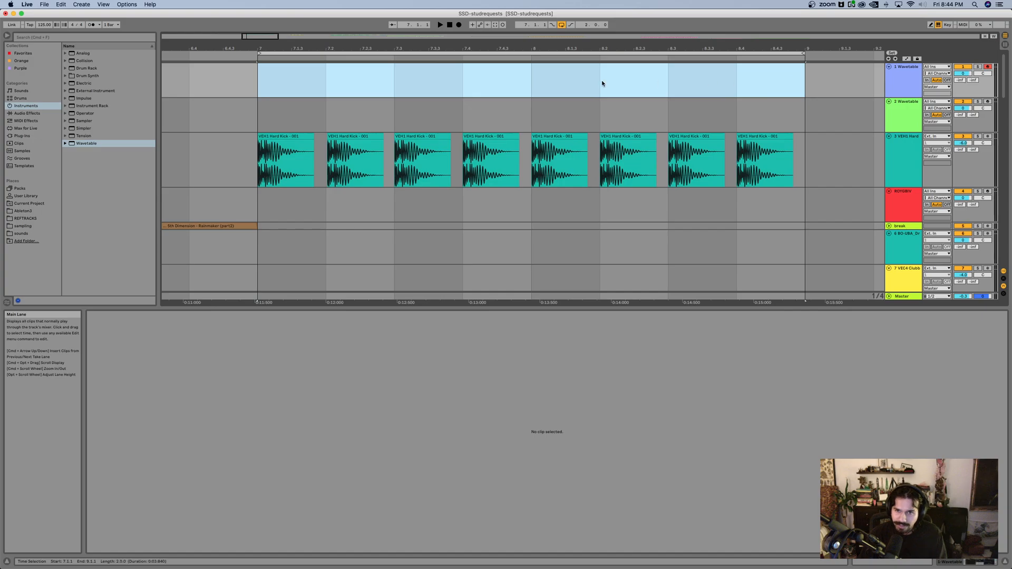
pyautogui.rightClick(603, 82)
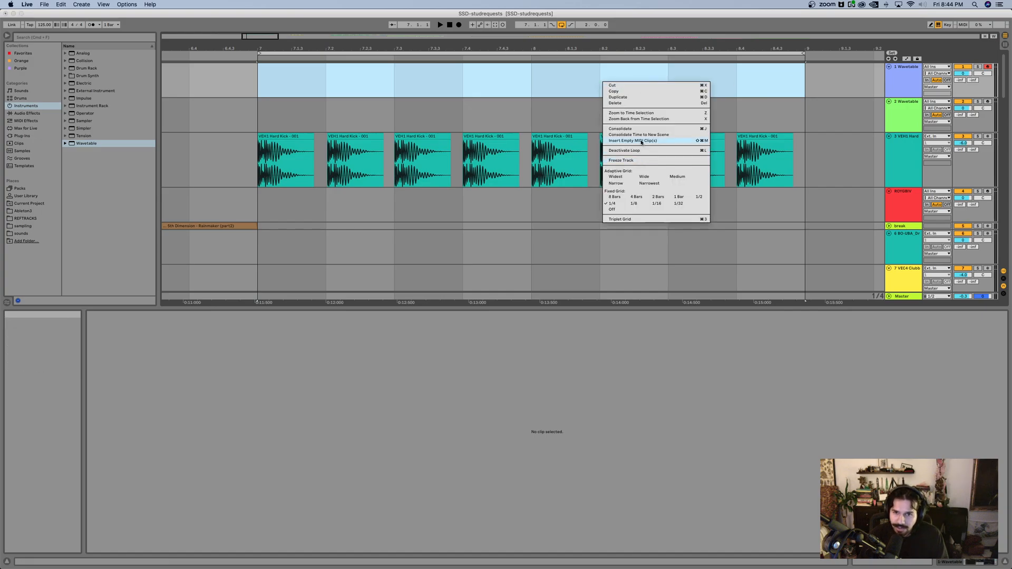
pyautogui.click(642, 141)
# Step: Add sixteenth-length E3 notes on all four beats of the new clip's first bar
pyautogui.scroll(1, 269, 454)
pyautogui.doubleClick(273, 462)
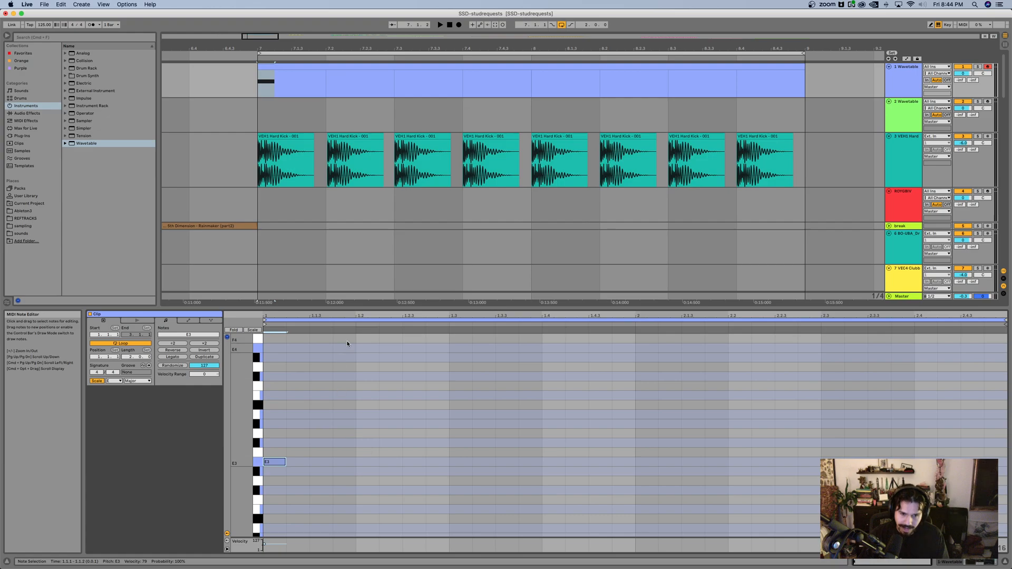
pyautogui.click(367, 462)
pyautogui.click(460, 463)
pyautogui.click(554, 463)
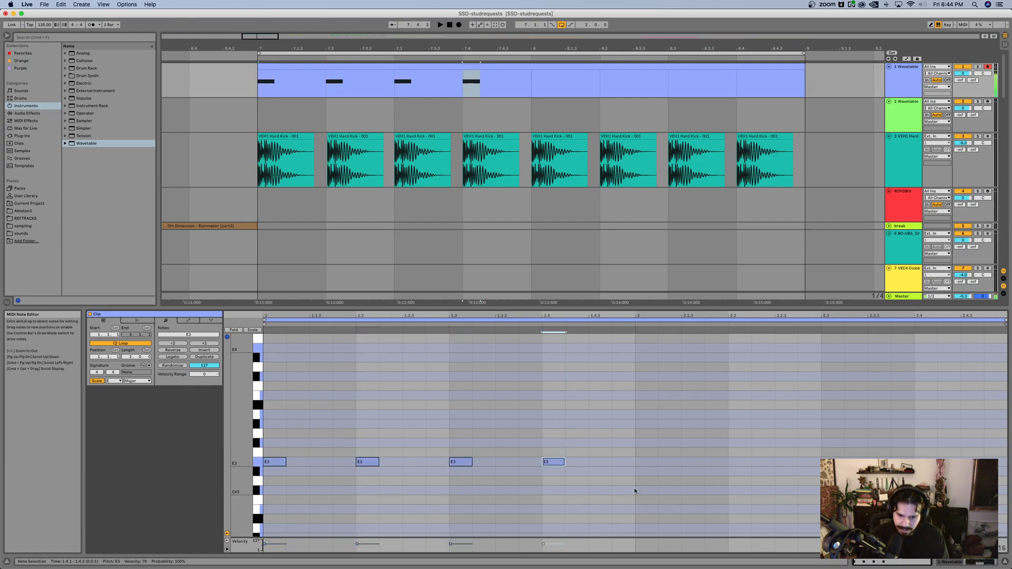
# Step: Duplicate the four E3 notes of the clip's first bar into its second bar
pyautogui.moveTo(635, 491); pyautogui.dragTo(262, 447)
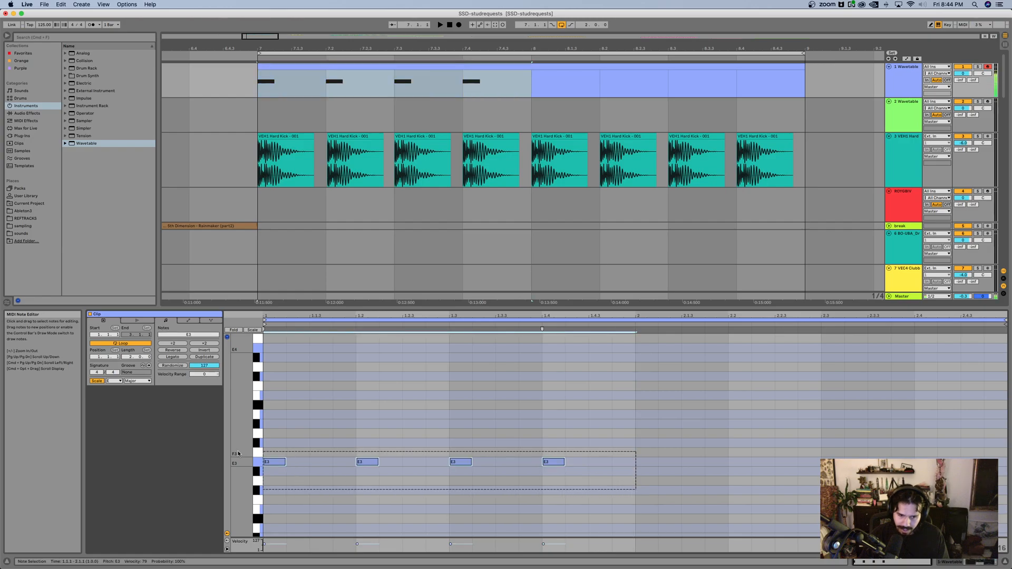
pyautogui.press('super+d')
pyautogui.click(508, 429)
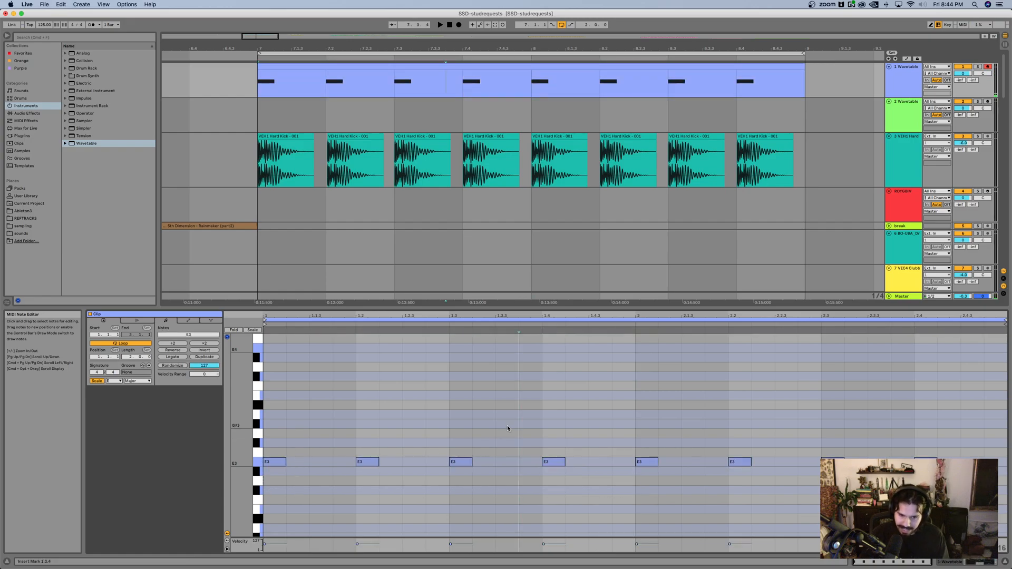
# Step: Transpose all notes in the clip down three octaves to E0 and play the loop
pyautogui.press('super+a')
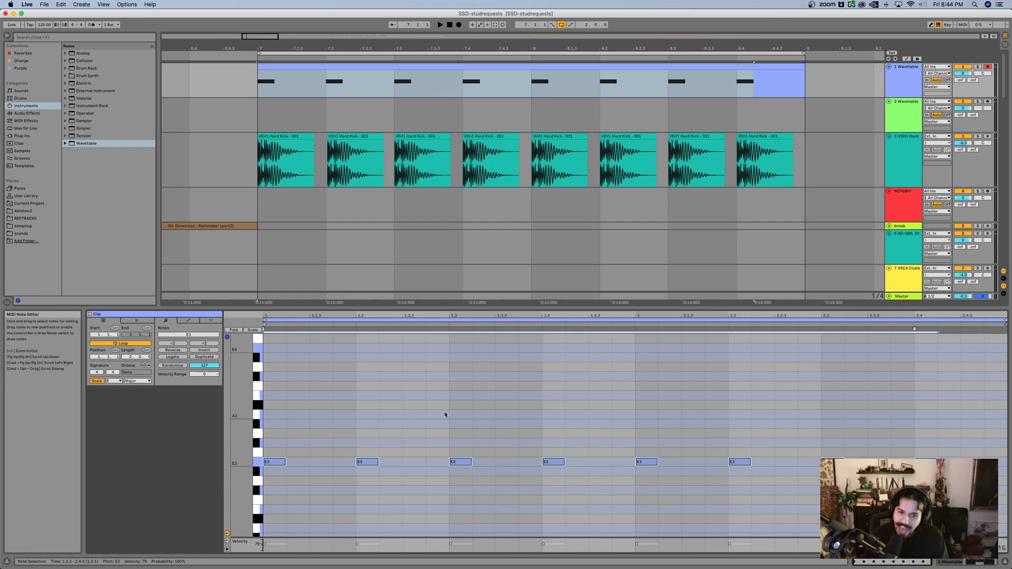
pyautogui.hotkey('shift', 'Down')
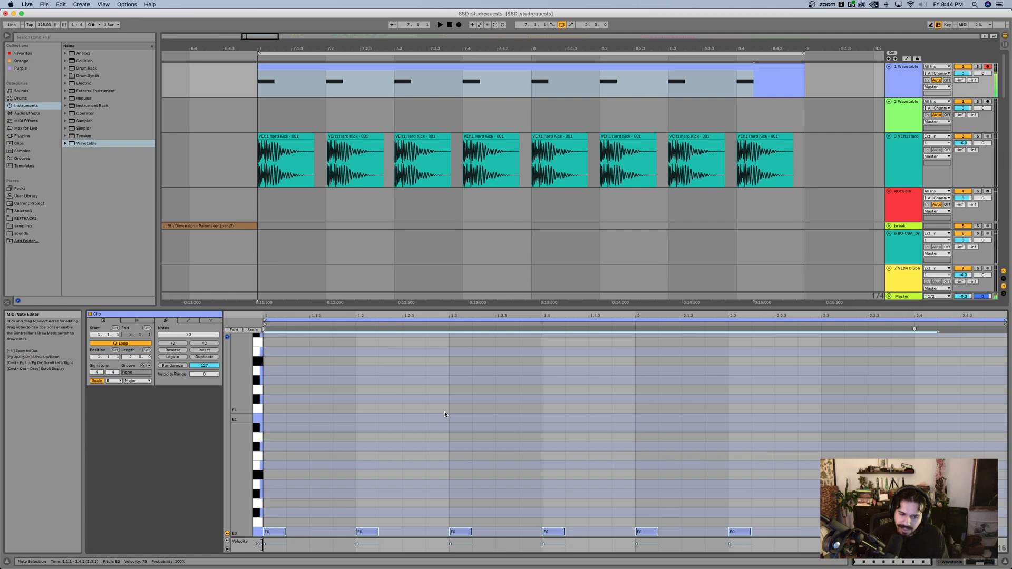
pyautogui.scroll(-3, 393, 436)
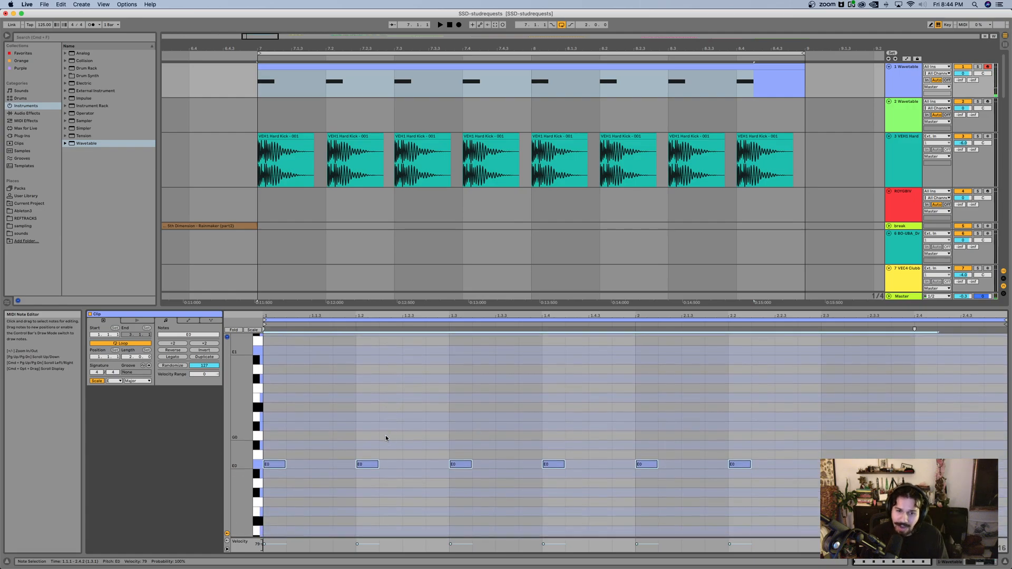
pyautogui.press('space')
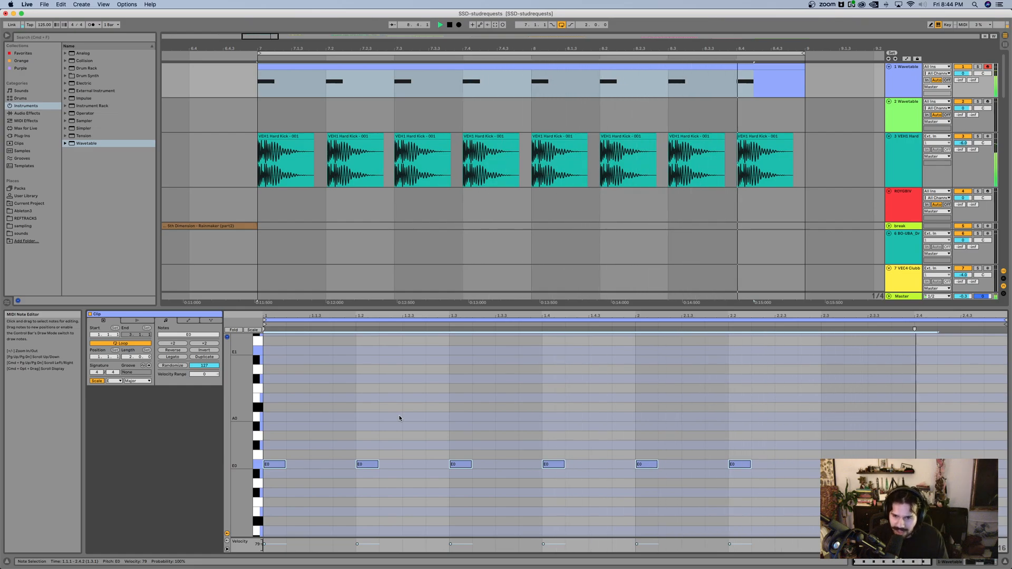
# Step: Shift all E0 notes two sixteenths later onto the offbeats and play the loop
pyautogui.click(285, 442)
pyautogui.press('super+a')
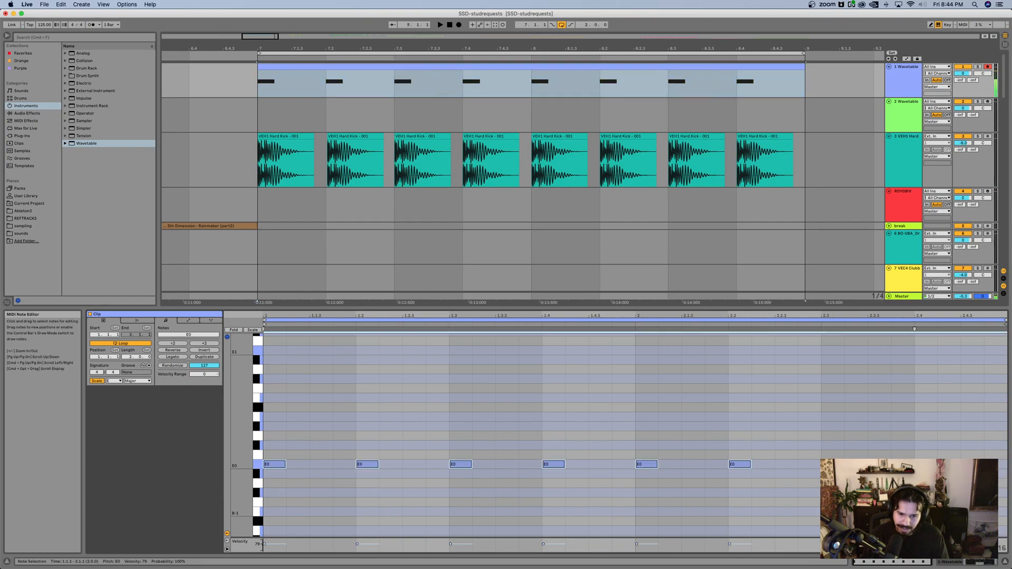
pyautogui.press('Right')
pyautogui.press('Right')
pyautogui.click(495, 422)
pyautogui.rightClick(429, 391)
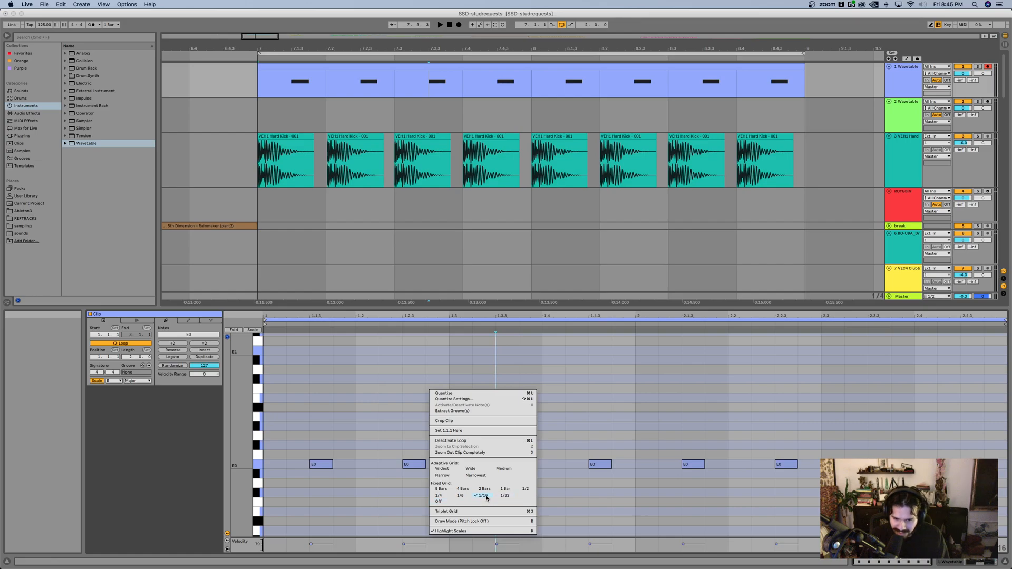
pyautogui.press('Escape')
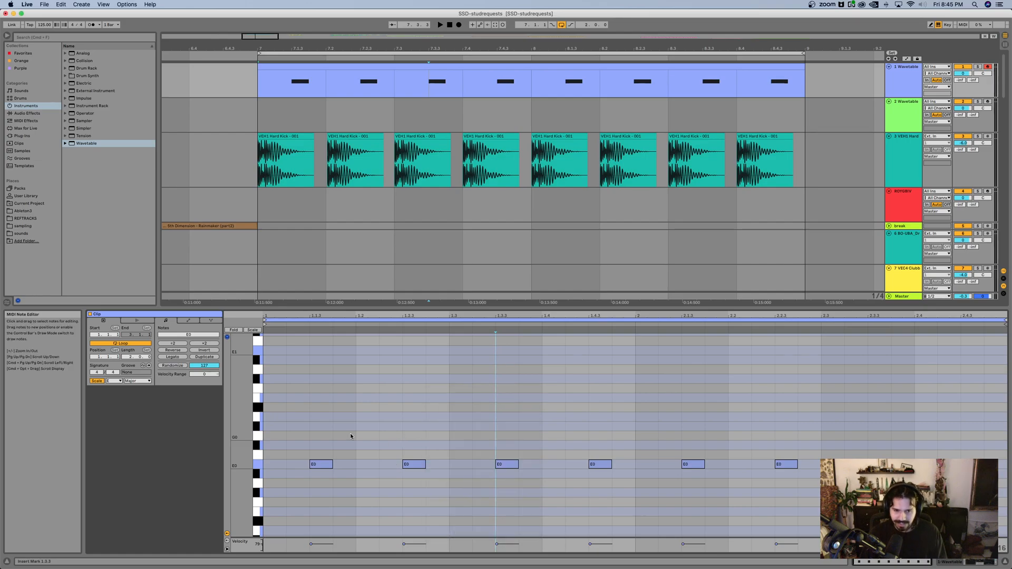
pyautogui.press('space')
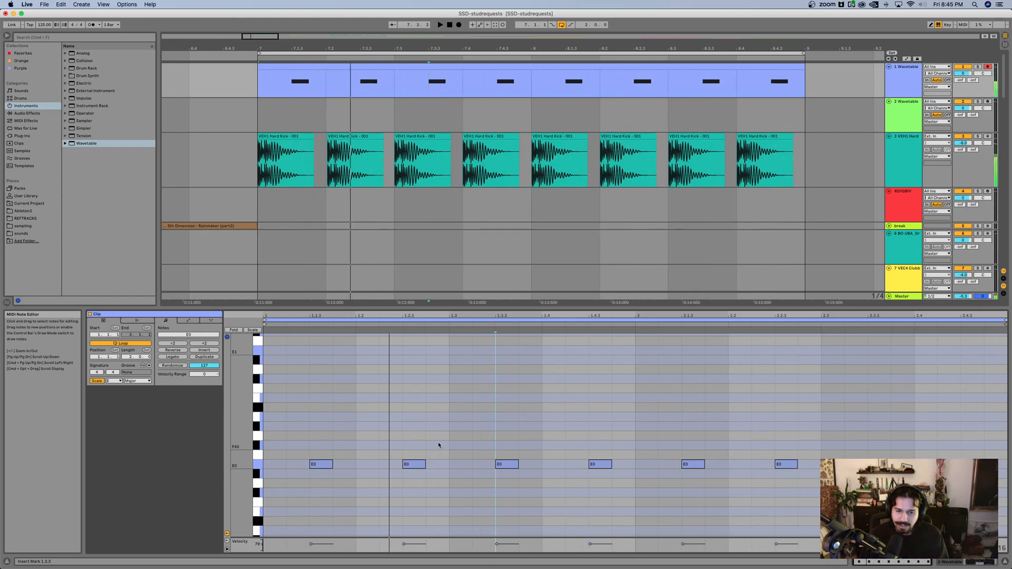
# Step: Move the second note one sixteenth later and the third and fourth notes one sixteenth earlier, replaying the loop
pyautogui.click(417, 464)
pyautogui.press('Right')
pyautogui.click(505, 464)
pyautogui.press('Left')
pyautogui.click(600, 464)
pyautogui.press('space')
pyautogui.press('Left')
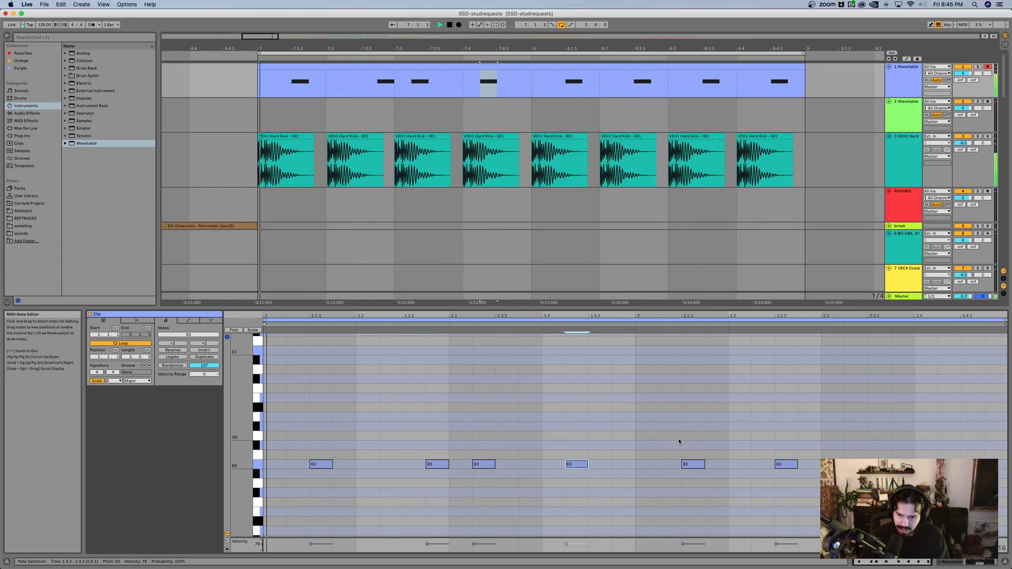
# Step: Audition the fourth note by moving it up to F0 and back to E0, and toggle the MIDI editor preview
pyautogui.moveTo(672, 443); pyautogui.dragTo(960, 484)
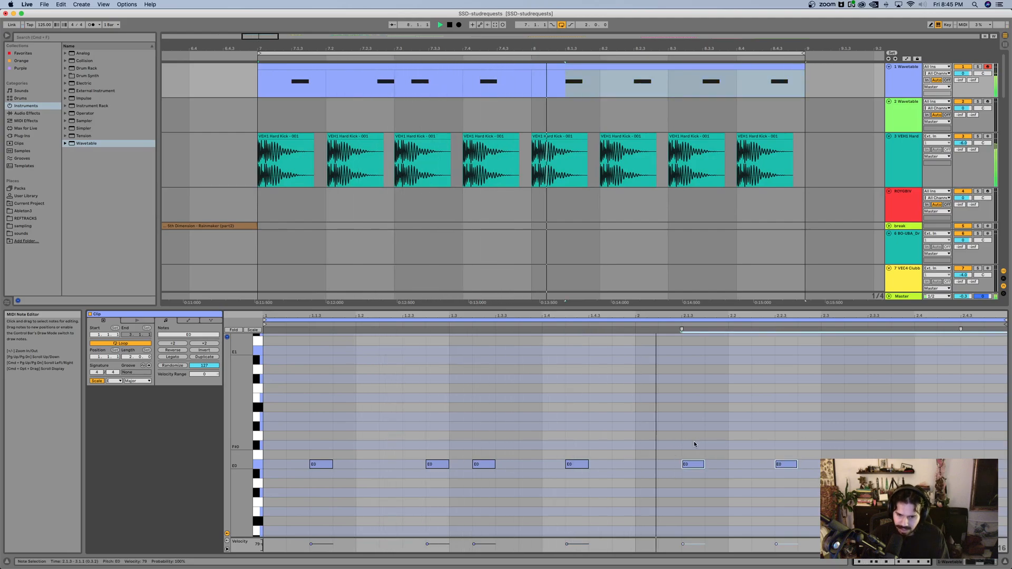
pyautogui.press('space')
pyautogui.moveTo(614, 428); pyautogui.dragTo(552, 486)
pyautogui.press('Up')
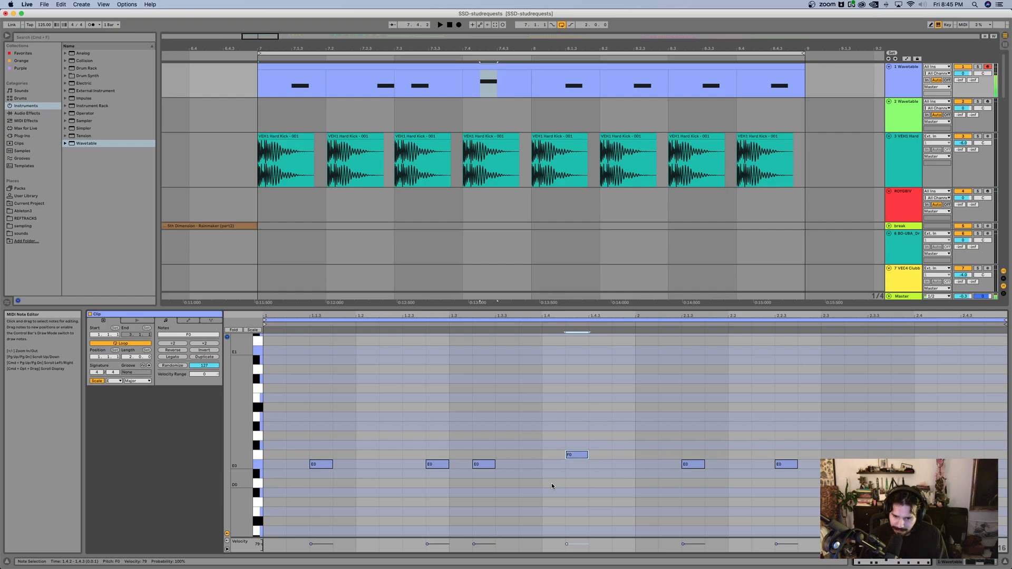
pyautogui.press('Down')
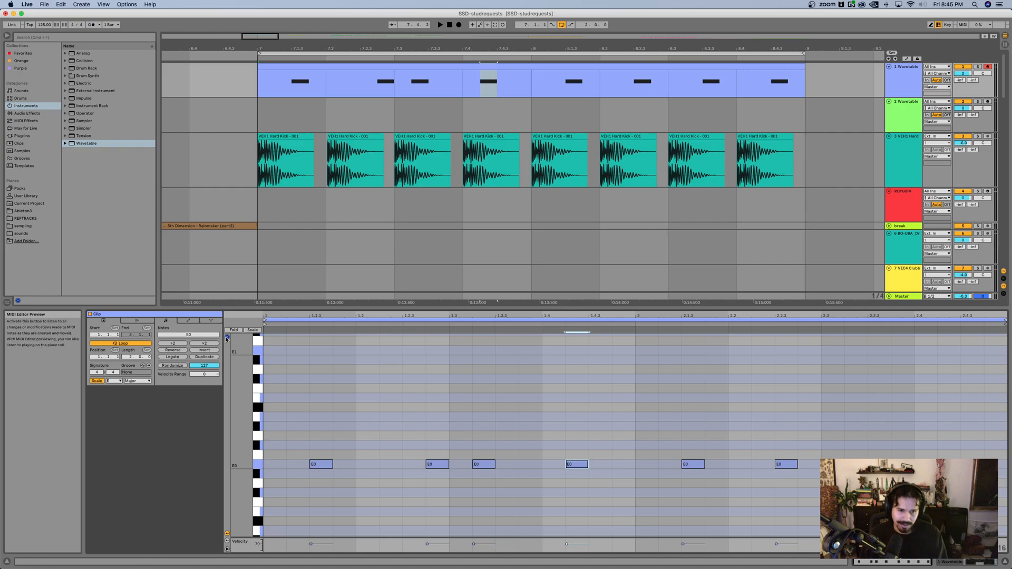
pyautogui.moveTo(325, 465); pyautogui.dragTo(327, 482)
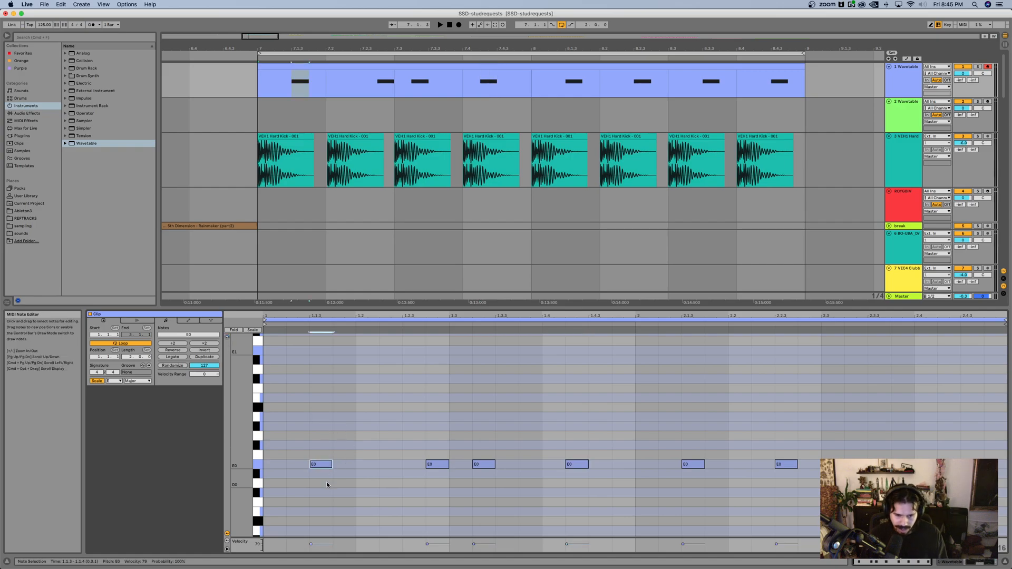
pyautogui.click(227, 336)
# Step: Move the second bar's four notes earlier, to 2.1.2, 2.2.2, 2.3.1 and 2.3.4, and play the loop
pyautogui.moveTo(664, 444); pyautogui.dragTo(725, 493)
pyautogui.press('Left')
pyautogui.moveTo(756, 445); pyautogui.dragTo(813, 492)
pyautogui.press('Right')
pyautogui.press('Left')
pyautogui.press('Left')
pyautogui.moveTo(850, 444); pyautogui.dragTo(890, 484)
pyautogui.press('Left')
pyautogui.press('Left')
pyautogui.press('Left')
pyautogui.scroll(-1, 767, 434)
pyautogui.press('space')
pyautogui.scroll(2, 766, 433)
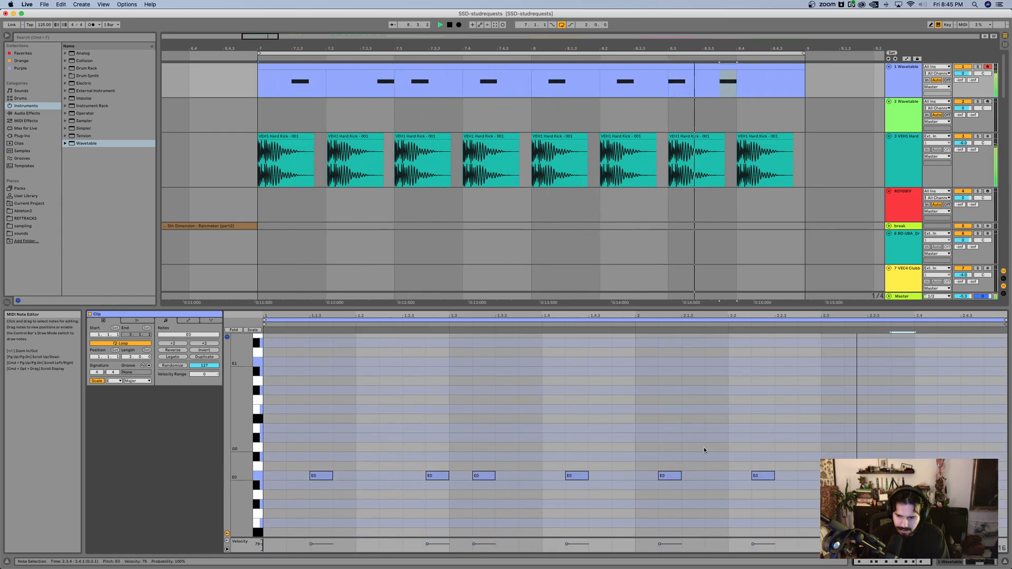
# Step: Shift all four notes of the second bar one sixteenth later and restart loop playback
pyautogui.moveTo(644, 449); pyautogui.dragTo(962, 532)
pyautogui.press('space')
pyautogui.press('Right')
pyautogui.press('space')
pyautogui.click(740, 419)
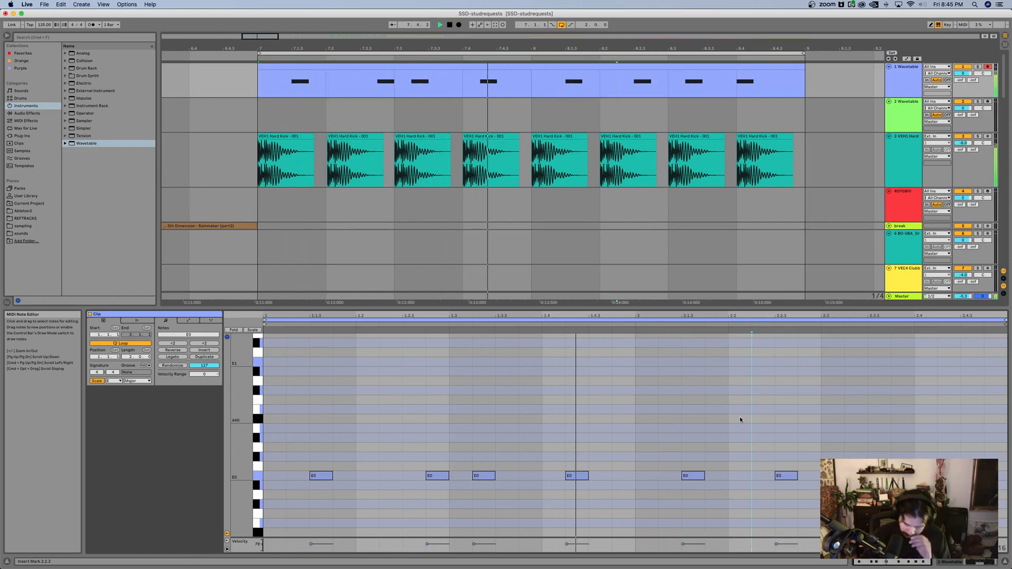
# Step: Shift the last three notes of the second bar one sixteenth later while the loop plays
pyautogui.moveTo(791, 453); pyautogui.dragTo(984, 529)
pyautogui.press('Right')
pyautogui.press('Right')
pyautogui.press('Left')
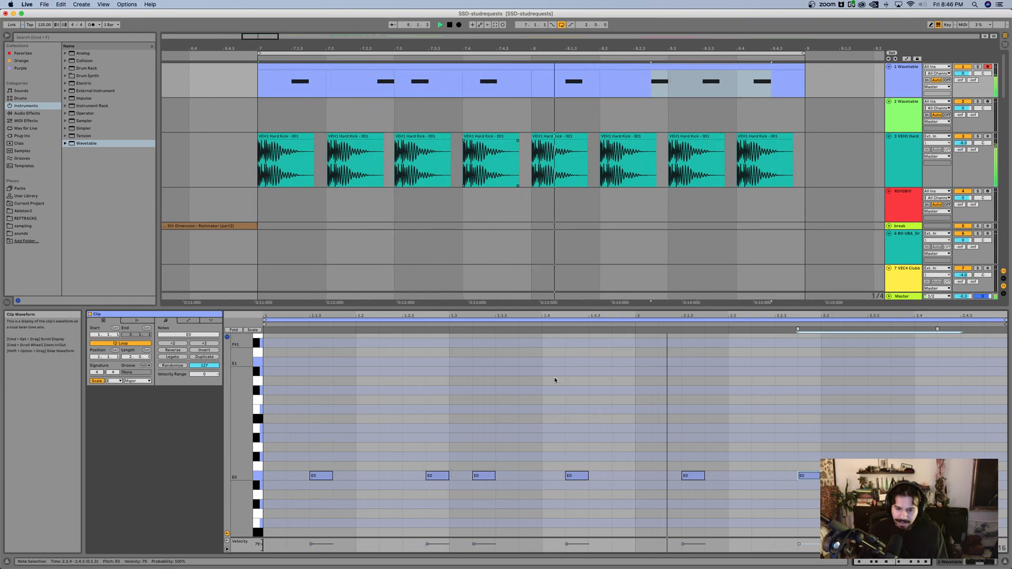
# Step: Set the hard kick track's volume to -3 dB and stop playback
pyautogui.hotkey('shift', 'Tab')
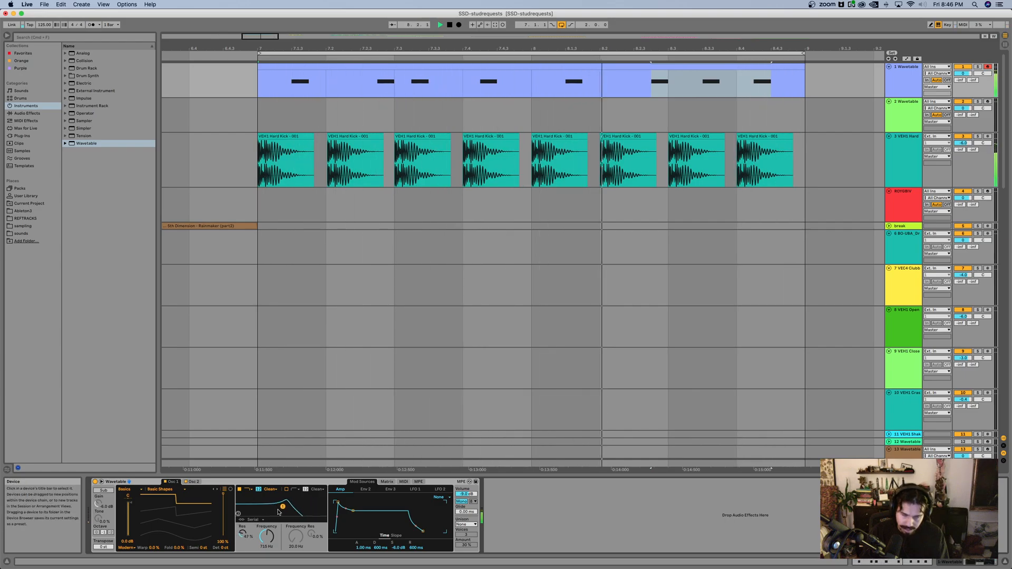
pyautogui.click(896, 151)
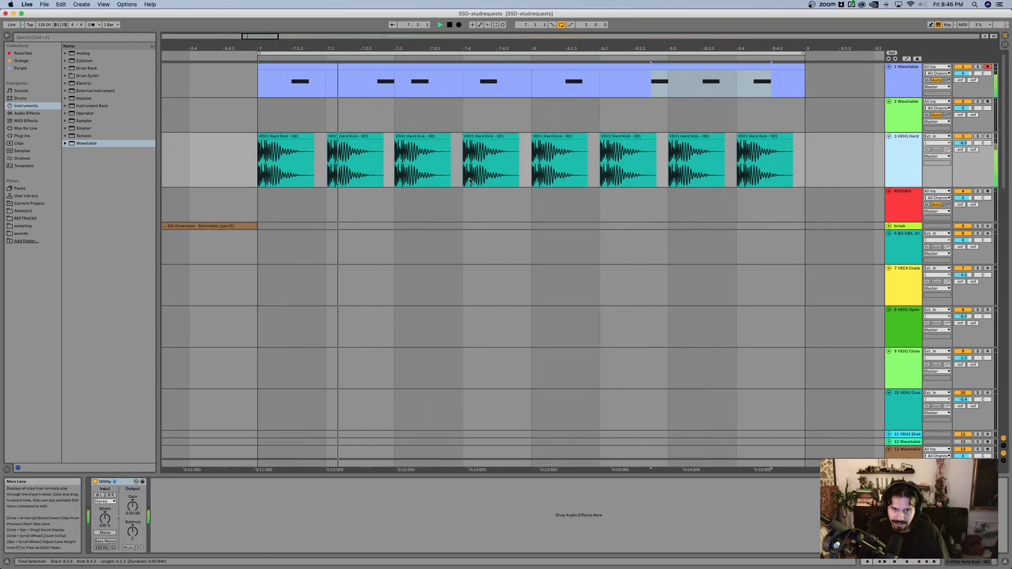
pyautogui.moveTo(556, 48)
pyautogui.mouseDown()
pyautogui.moveTo(540, 42)
pyautogui.moveTo(550, 33)
pyautogui.mouseUp()
pyautogui.click(964, 143)
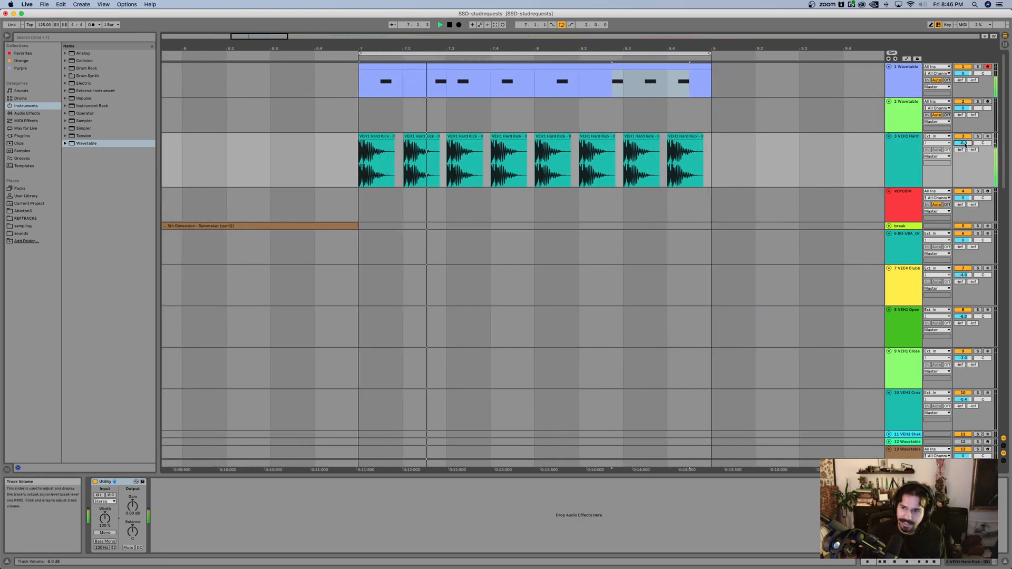
pyautogui.write('-3')
pyautogui.press('Return')
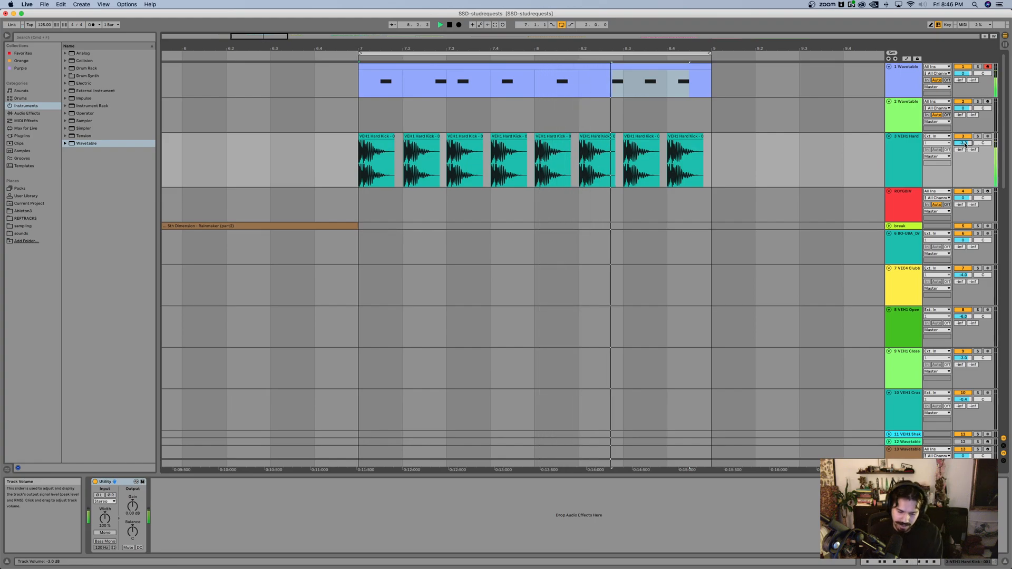
pyautogui.press('space')
# Step: Insert two empty bars into the arrangement at bar 9 and set the loop's end back to bar 9
pyautogui.hscroll(2, 522, 119)
pyautogui.scroll(-3, 526, 117)
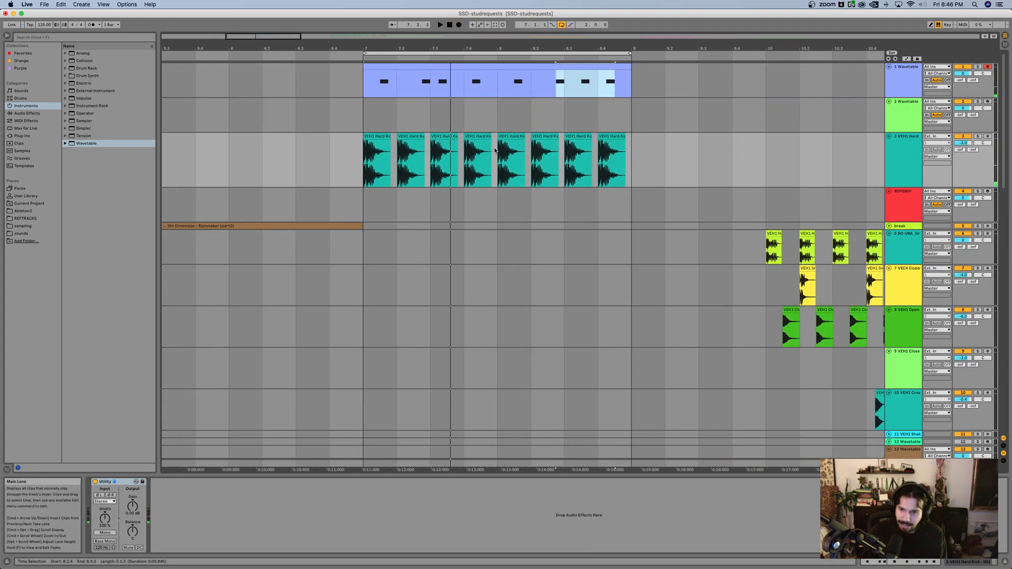
pyautogui.hscroll(2, 495, 150)
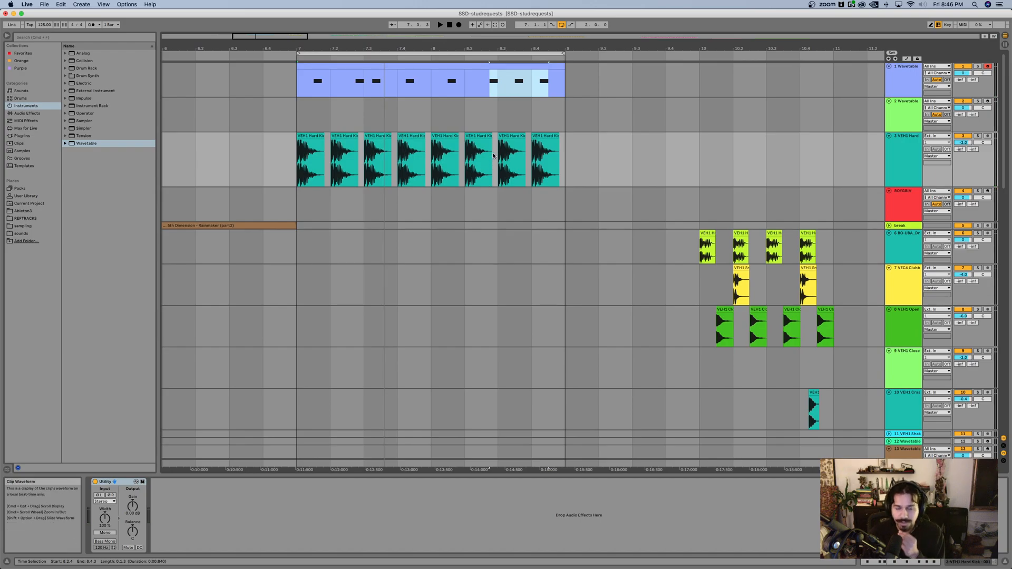
pyautogui.hscroll(4, 493, 155)
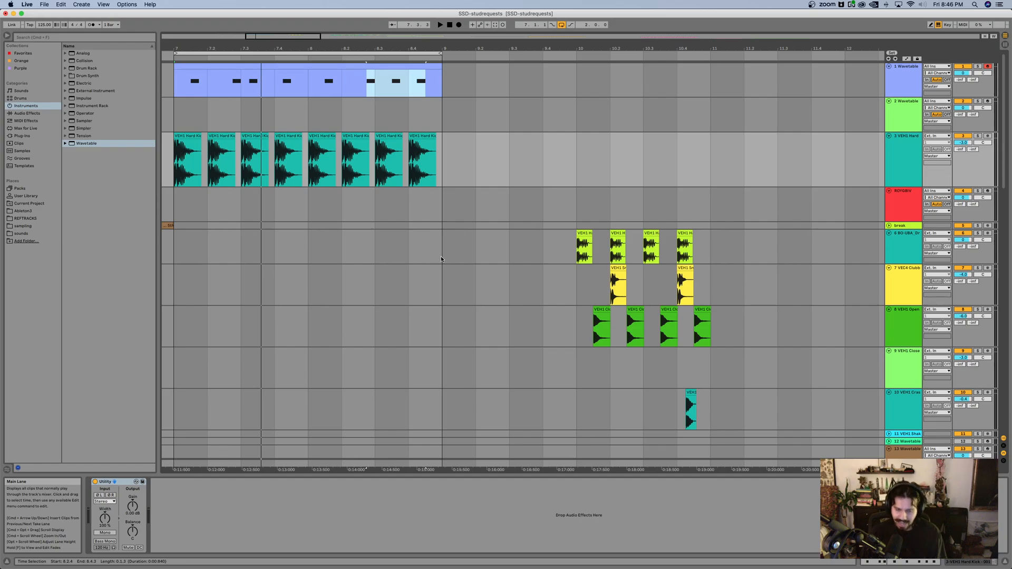
pyautogui.moveTo(442, 259); pyautogui.dragTo(541, 250)
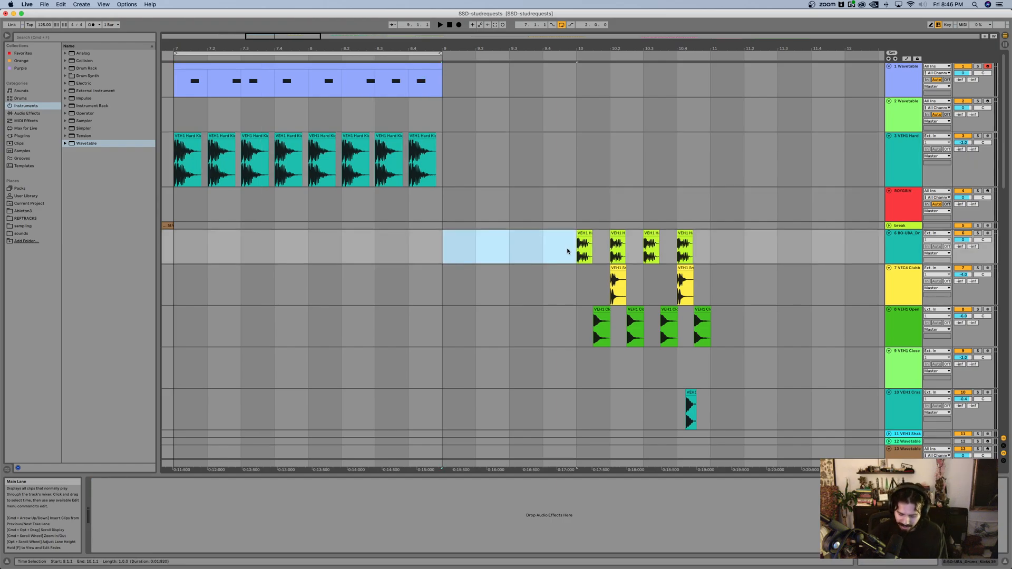
pyautogui.press('super+i')
pyautogui.click(523, 248)
pyautogui.press('super+z')
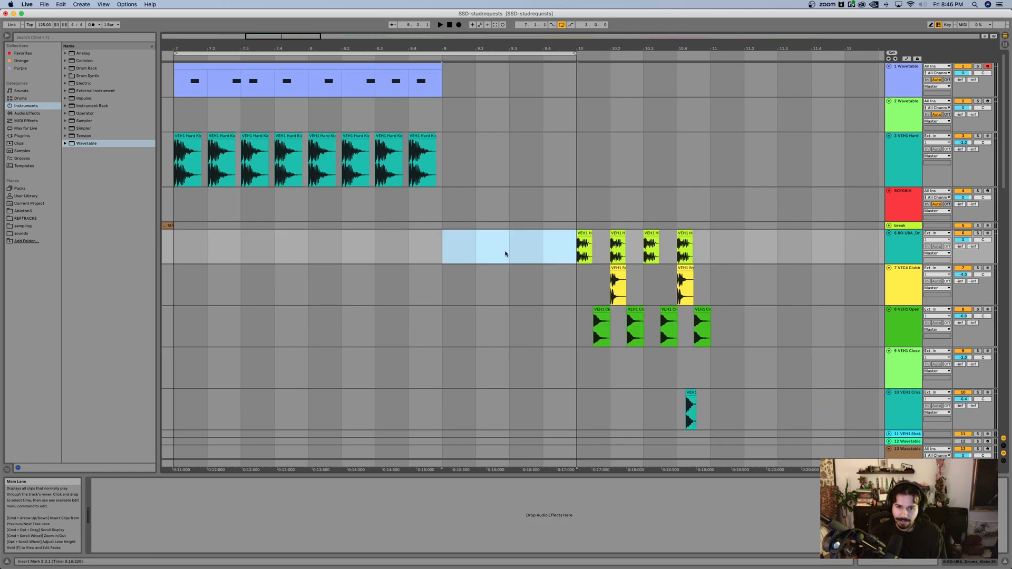
pyautogui.press('super+i')
pyautogui.press('super+i')
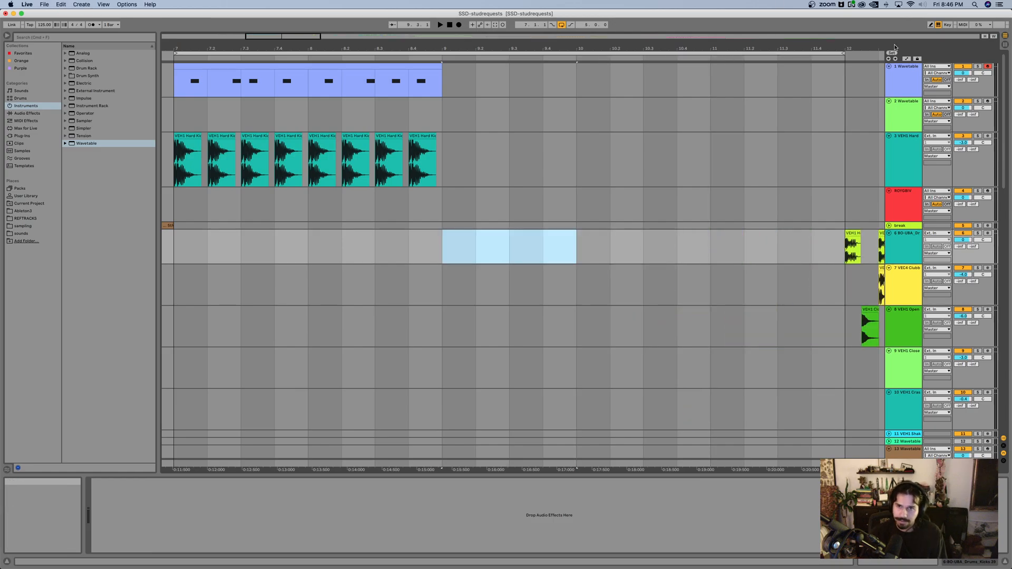
pyautogui.moveTo(844, 53); pyautogui.dragTo(442, 53)
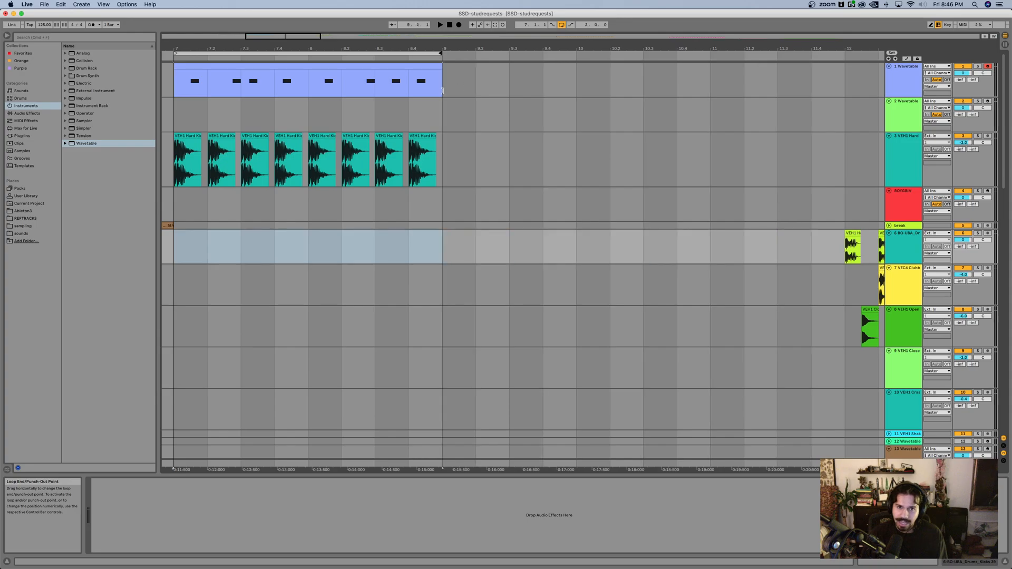
pyautogui.hscroll(5, 462, 119)
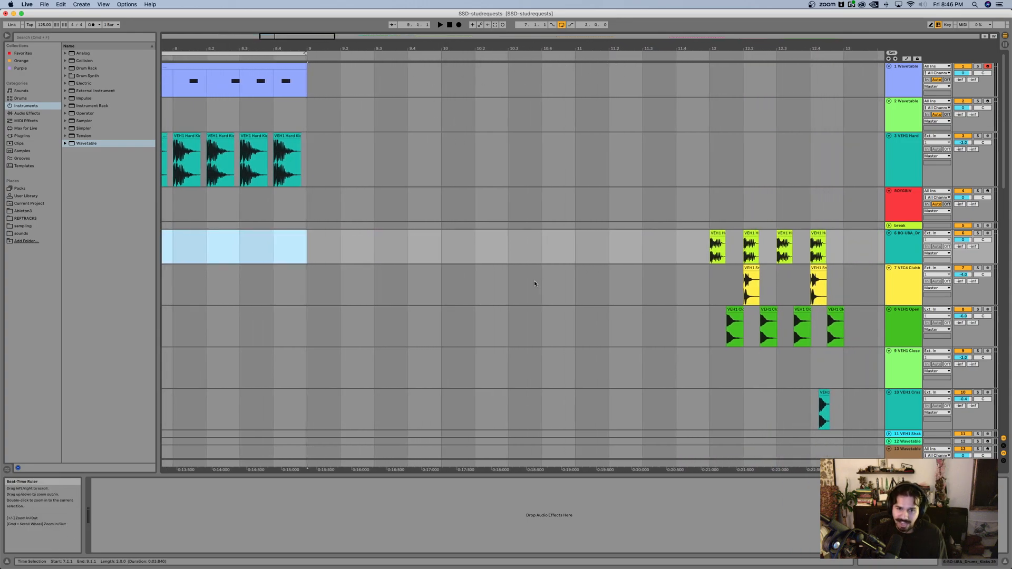
# Step: Loop the empty one-bar range from bar 10 to bar 11
pyautogui.moveTo(440, 248); pyautogui.dragTo(548, 250)
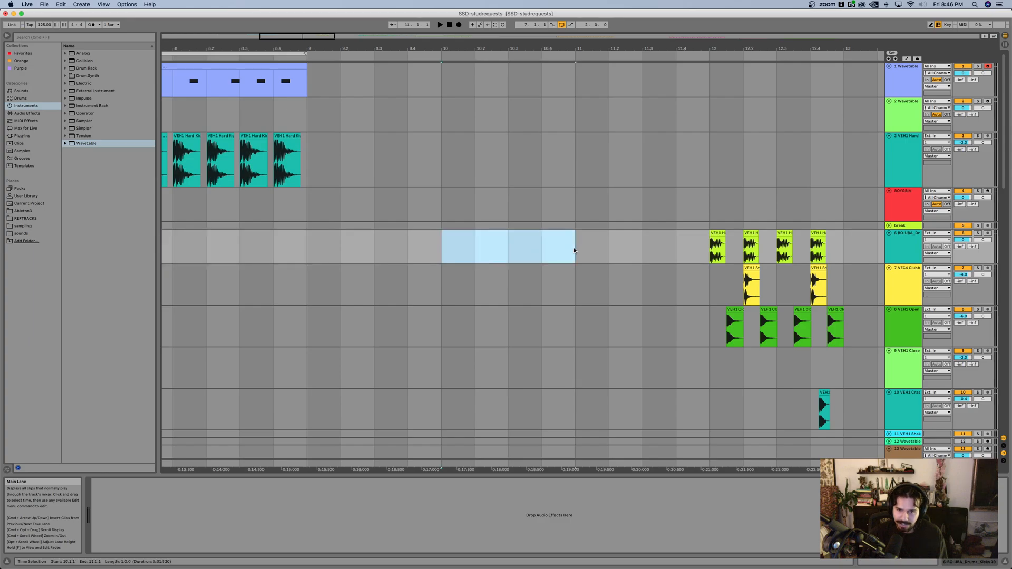
pyautogui.press('super+l')
pyautogui.click(574, 251)
pyautogui.scroll(3, 481, 253)
pyautogui.scroll(-5, 481, 253)
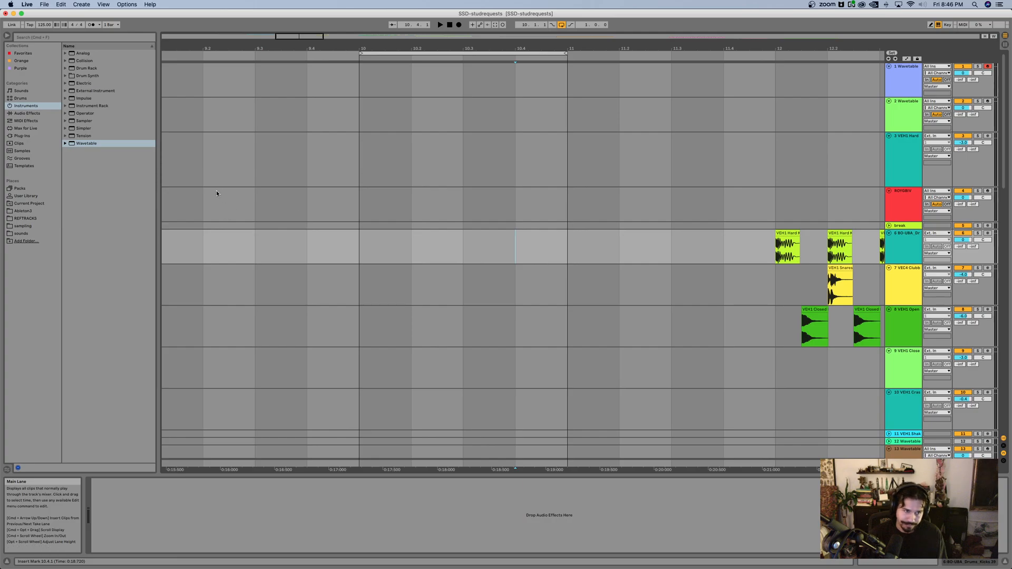
# Step: Widen the browser's sidebar slightly and expand the Vengeance House Pack within the sounds folder
pyautogui.moveTo(62, 189)
pyautogui.mouseDown()
pyautogui.moveTo(48, 189)
pyautogui.moveTo(69, 189)
pyautogui.mouseUp()
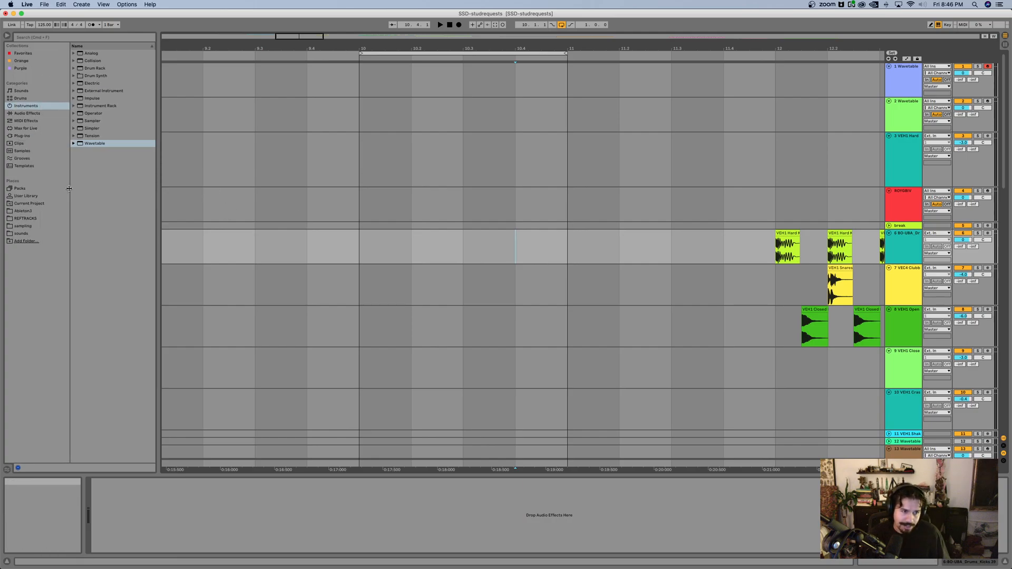
pyautogui.click(21, 233)
pyautogui.scroll(-10, 106, 332)
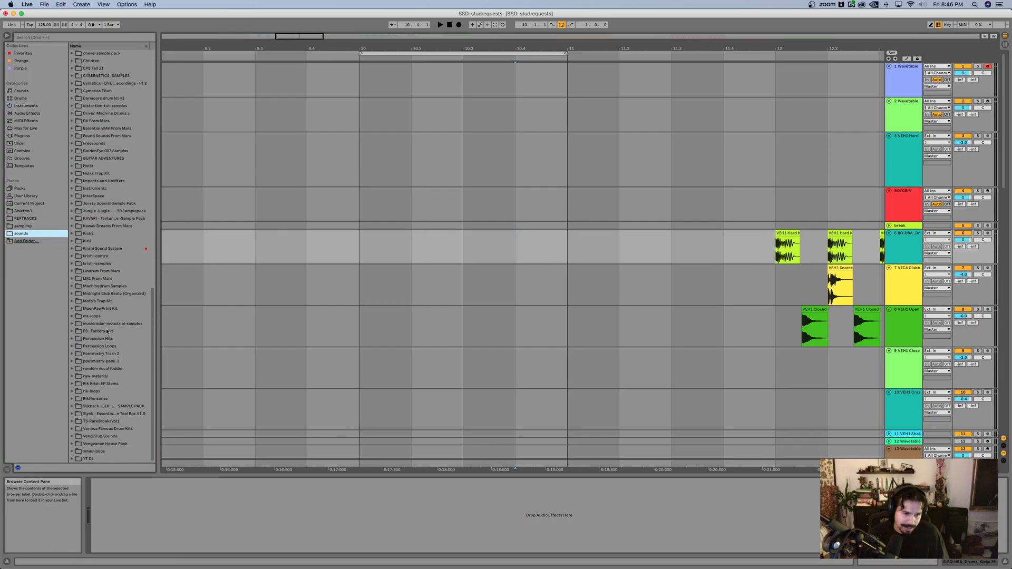
pyautogui.click(72, 444)
# Step: Look through the pack's VEH1 Percussion folder, expanding the VEH1 House Rimshots samples
pyautogui.press('Down')
pyautogui.press('Down')
pyautogui.press('Down')
pyautogui.press('Down')
pyautogui.press('Down')
pyautogui.press('Down')
pyautogui.press('Right')
pyautogui.press('Down')
pyautogui.press('Down')
pyautogui.press('Right')
pyautogui.press('Down')
pyautogui.press('Down')
pyautogui.press('Up')
pyautogui.press('Up')
pyautogui.press('Up')
pyautogui.press('Up')
pyautogui.press('Up')
pyautogui.press('Up')
pyautogui.press('Up')
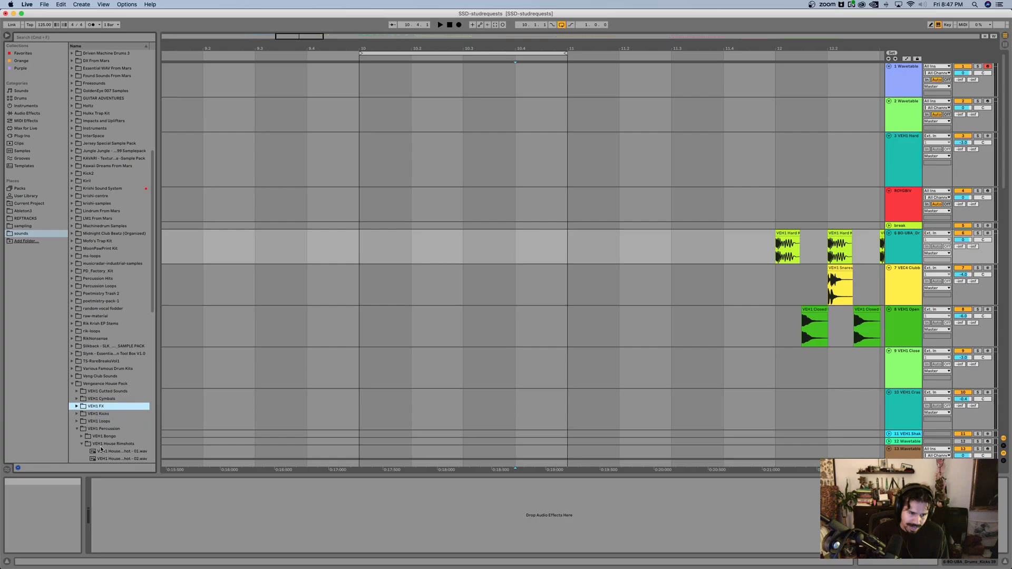
# Step: Audition the VEH1 Soft Kicks and place VEH1 Soft Kick - 003 on the BD-GBA drums track at bar 10
pyautogui.doubleClick(108, 415)
pyautogui.press('Down')
pyautogui.press('Down')
pyautogui.press('Right')
pyautogui.press('Down')
pyautogui.press('Down')
pyautogui.press('Down')
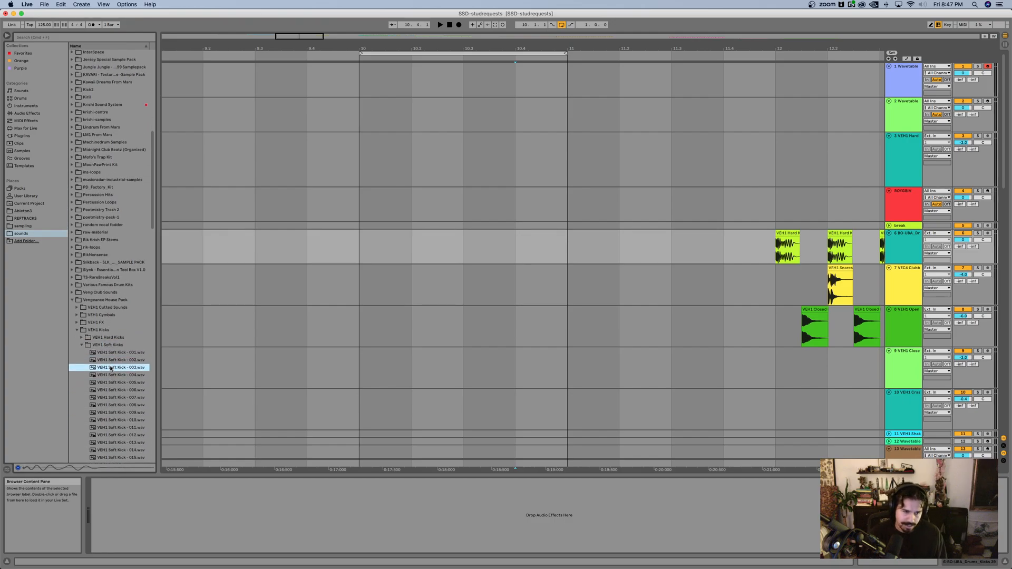
pyautogui.moveTo(111, 369); pyautogui.dragTo(363, 246)
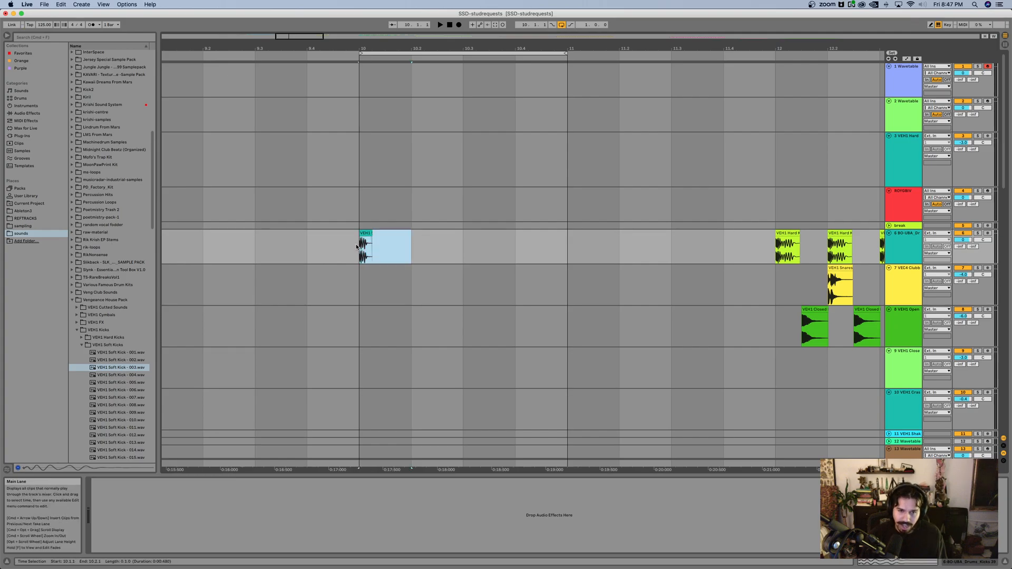
# Step: Duplicate the soft kick's one-beat range three times to fill every beat of bar 10
pyautogui.press('super+d')
pyautogui.press('super+d')
pyautogui.press('super+d')
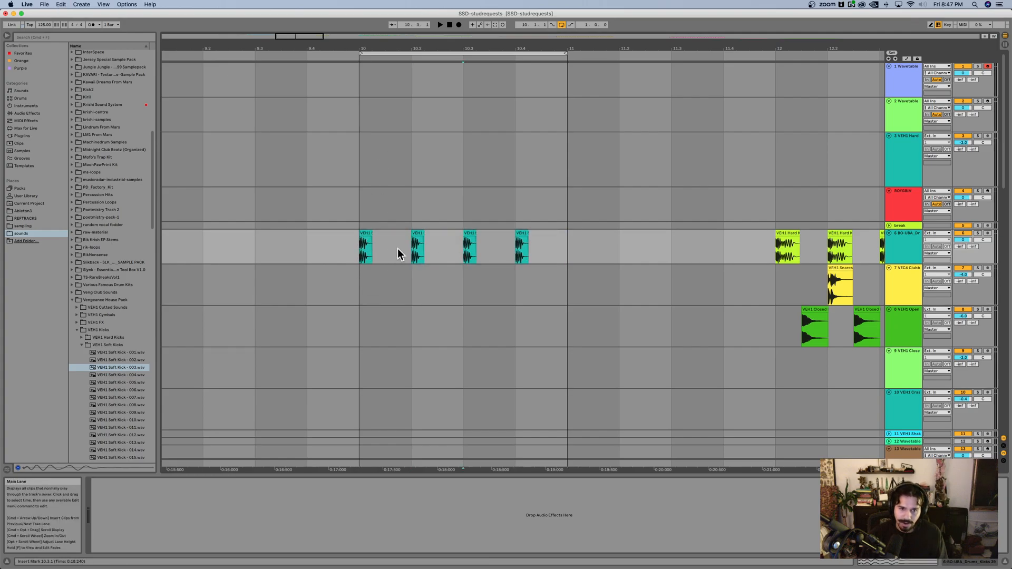
# Step: Set the arrangement's fixed grid to 1/16 and zoom in on the looped bar
pyautogui.rightClick(426, 246)
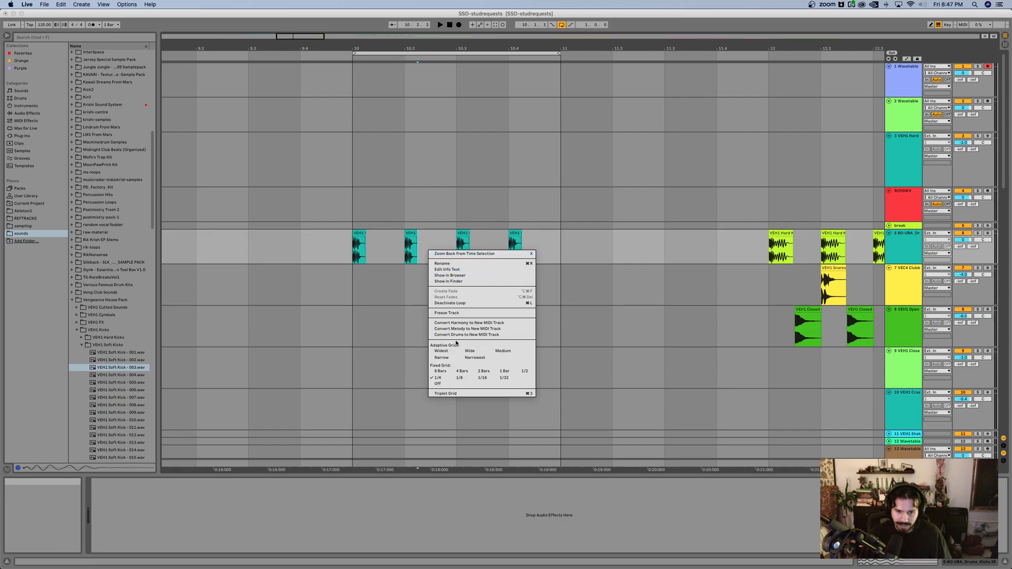
pyautogui.click(438, 383)
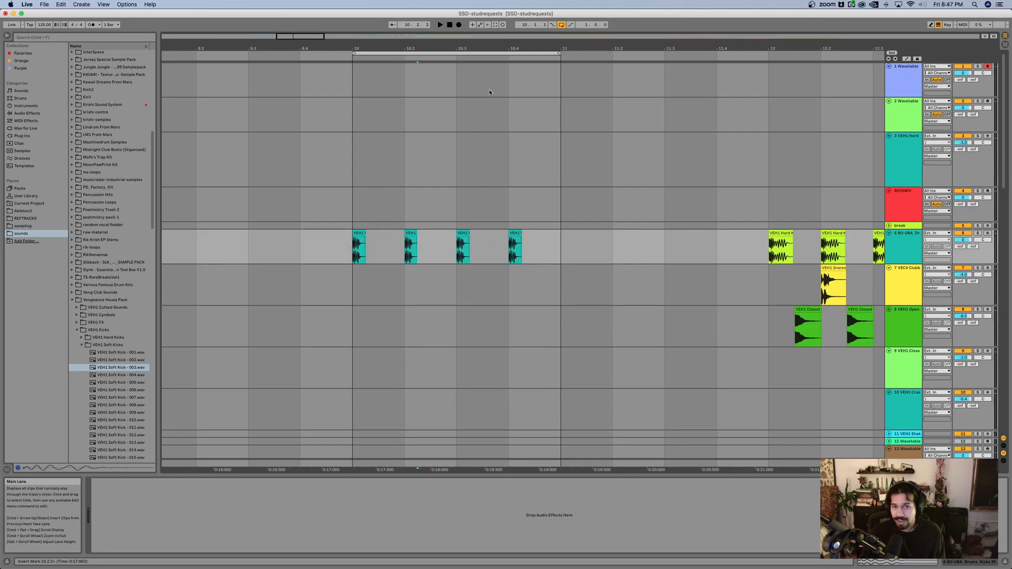
pyautogui.rightClick(388, 248)
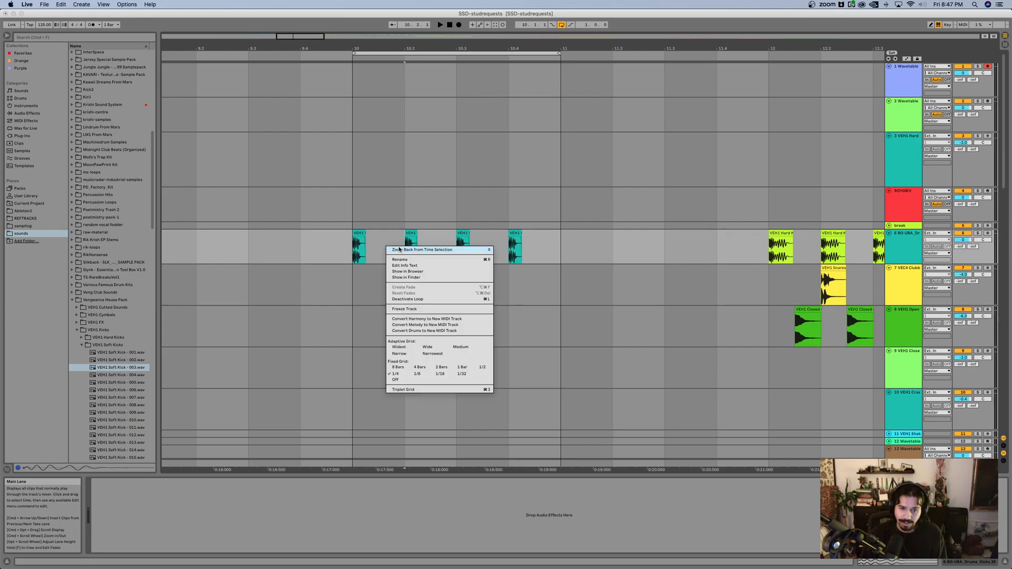
pyautogui.click(442, 375)
pyautogui.click(374, 266)
pyautogui.scroll(5, 375, 266)
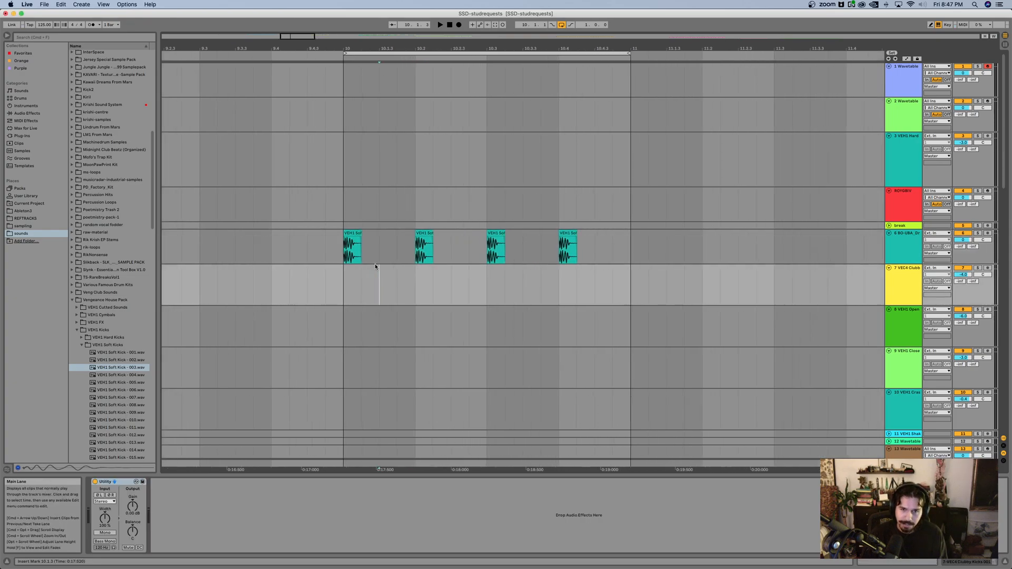
pyautogui.hscroll(1, 373, 267)
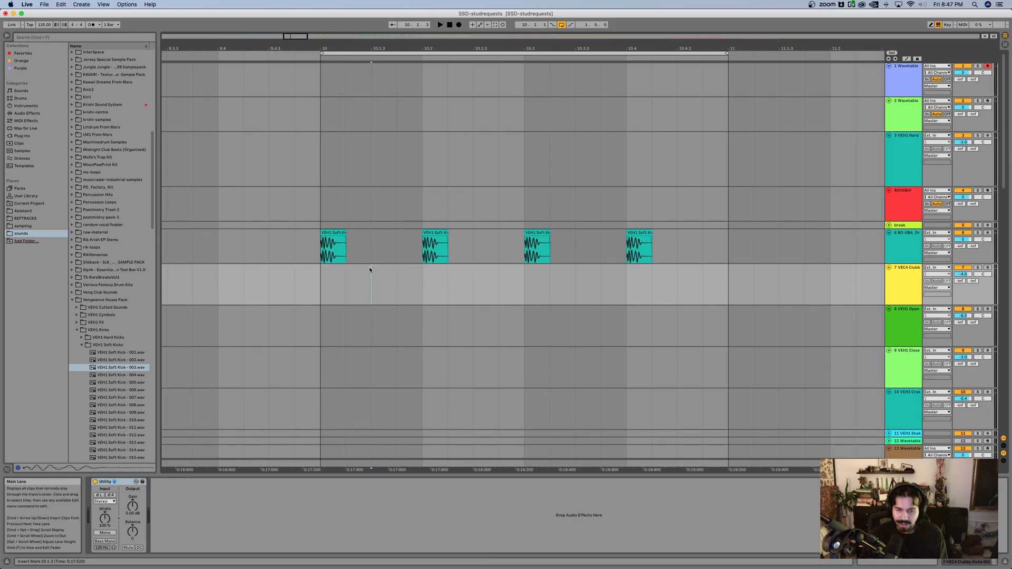
# Step: Play back the looped soft kick pattern in bar 10
pyautogui.click(300, 257)
pyautogui.press('space')
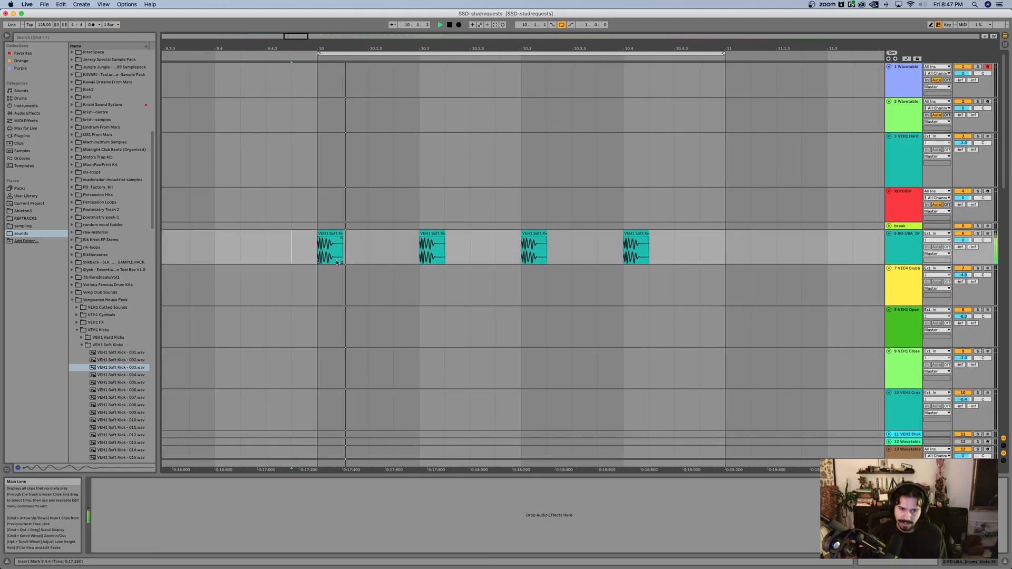
pyautogui.hscroll(1, 459, 251)
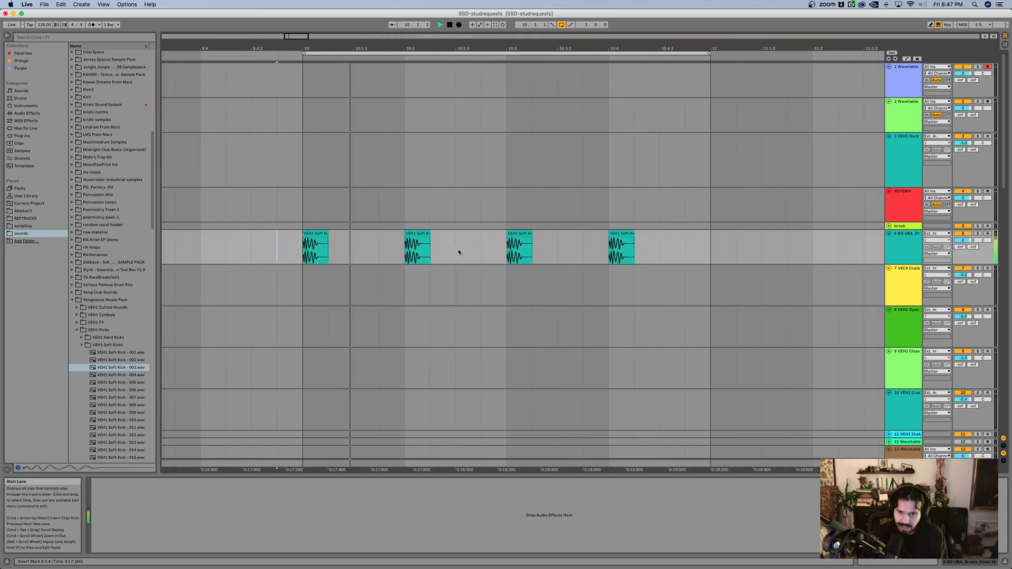
# Step: Collapse the soft kick and kick folders and expand VEH1 Snares und Claps to browse its samples
pyautogui.click(82, 344)
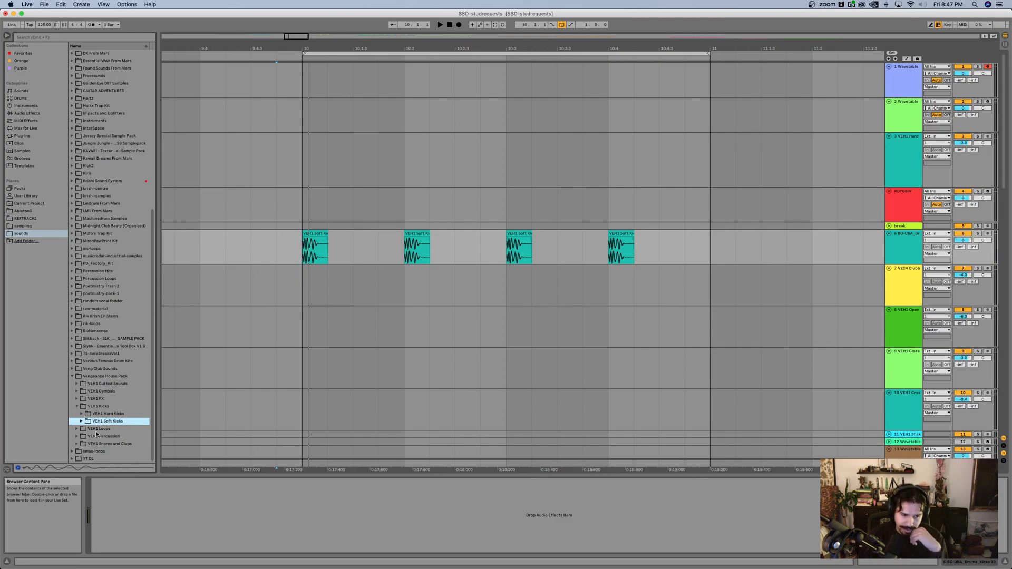
pyautogui.click(77, 407)
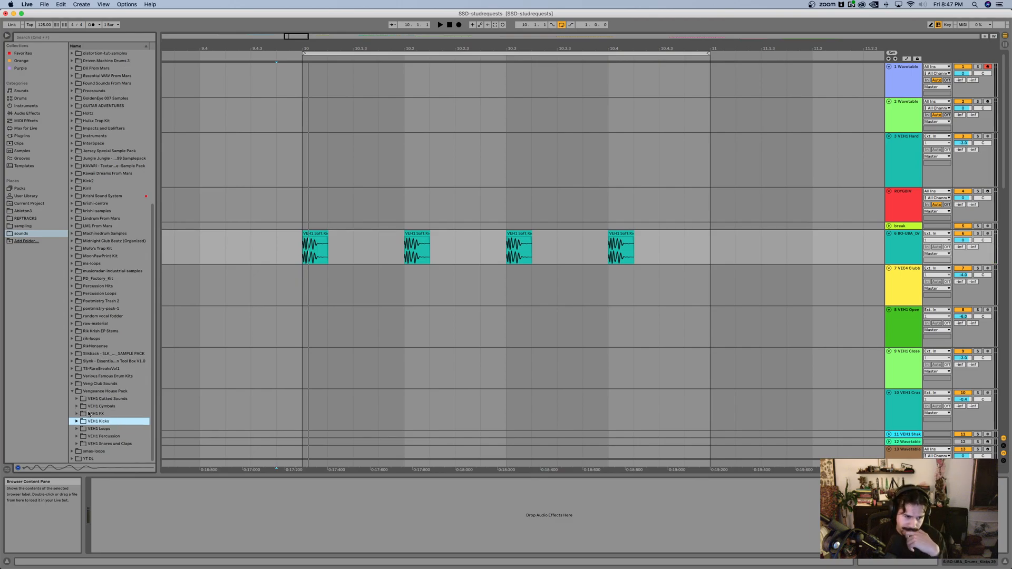
pyautogui.scroll(-1, 388, 228)
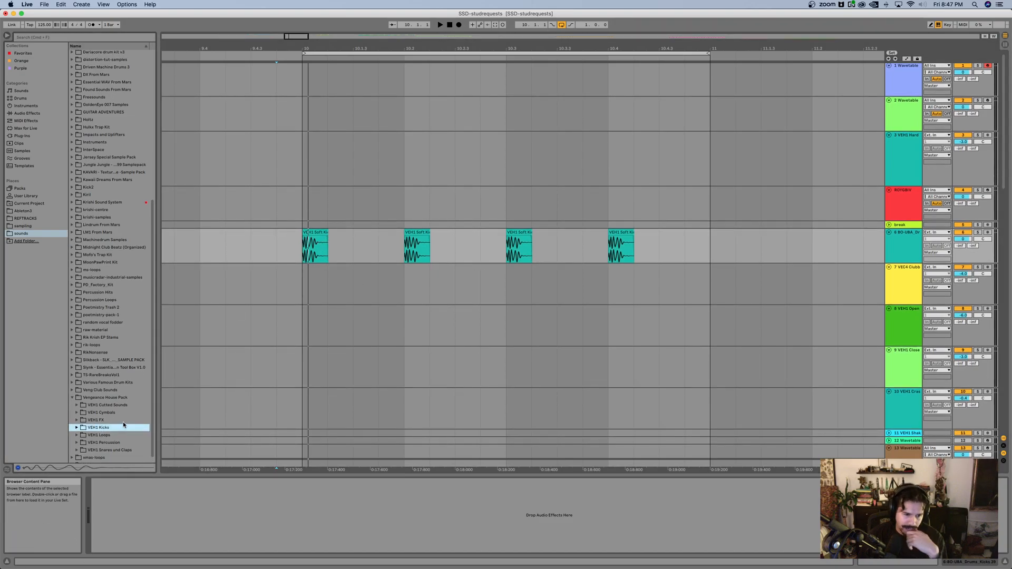
pyautogui.click(112, 445)
pyautogui.press('Right')
pyautogui.press('Down')
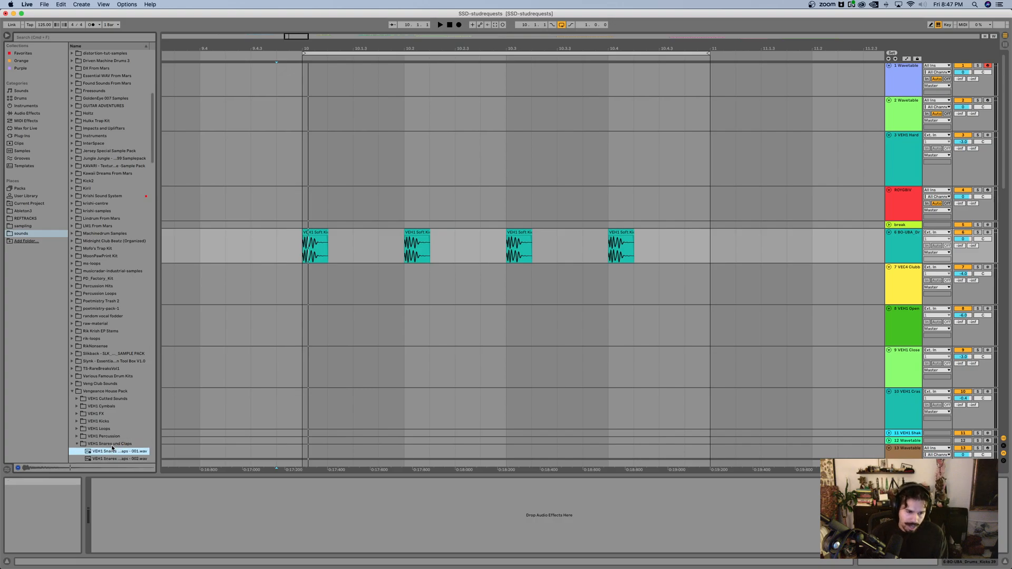
pyautogui.scroll(-7, 119, 369)
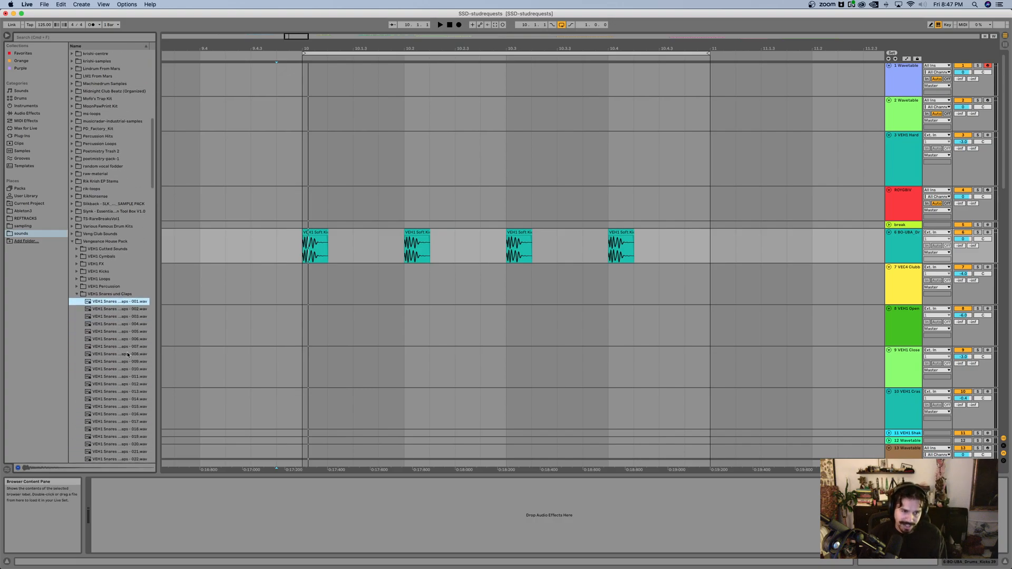
pyautogui.scroll(-3, 128, 355)
# Step: Audition the claps and place VEH1 Snares and Claps sample 022 on track 7 at beats 10.2 and 10.4
pyautogui.click(115, 363)
pyautogui.press('Down')
pyautogui.press('Down')
pyautogui.press('Down')
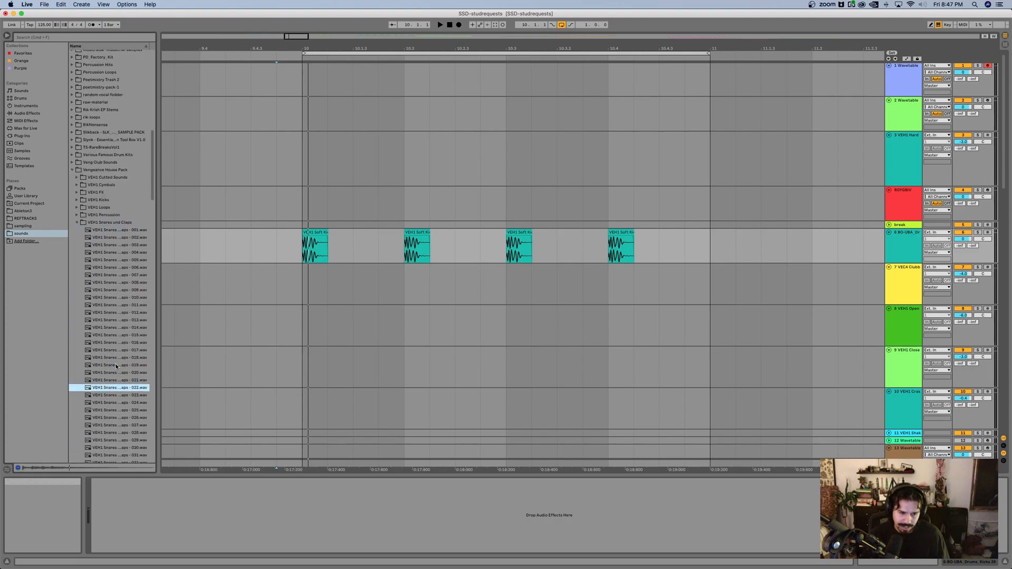
pyautogui.moveTo(101, 387); pyautogui.dragTo(610, 275)
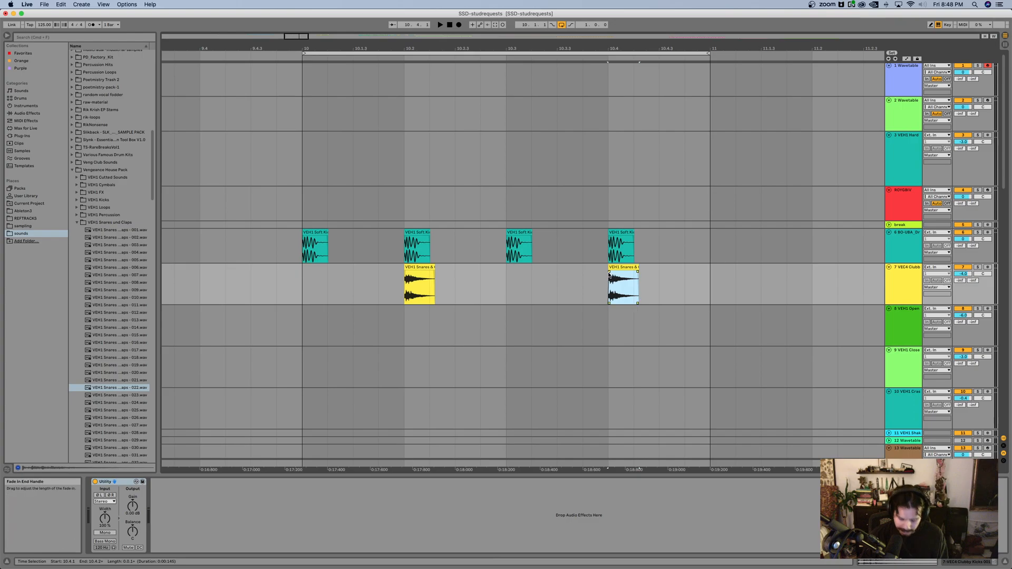
pyautogui.moveTo(420, 267); pyautogui.dragTo(548, 272)
pyautogui.press('super+z')
pyautogui.press('super+z')
# Step: Play the loop from bar 10 to hear the kicks with the claps, and select the clap track
pyautogui.click(312, 286)
pyautogui.press('space')
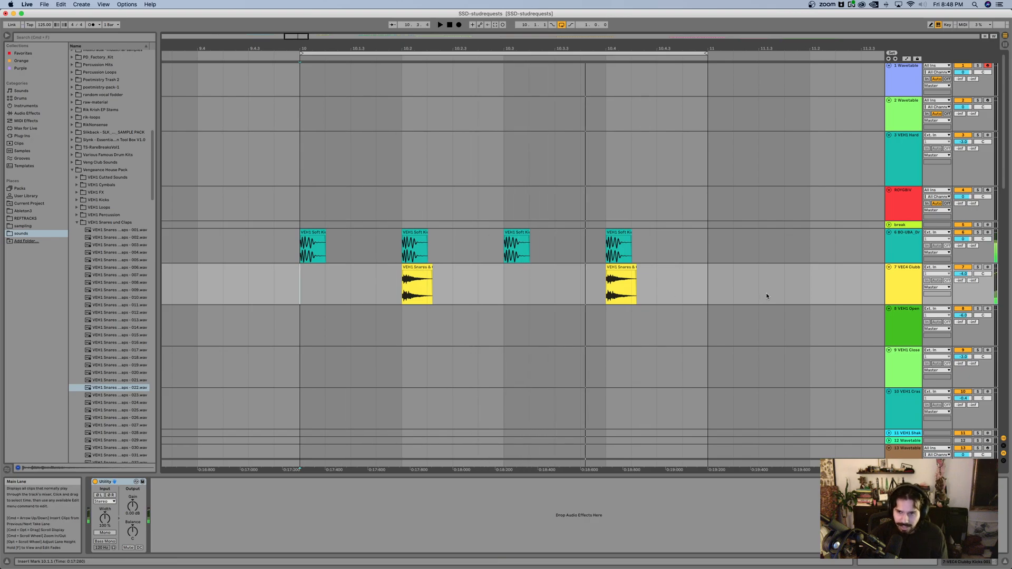
pyautogui.click(900, 283)
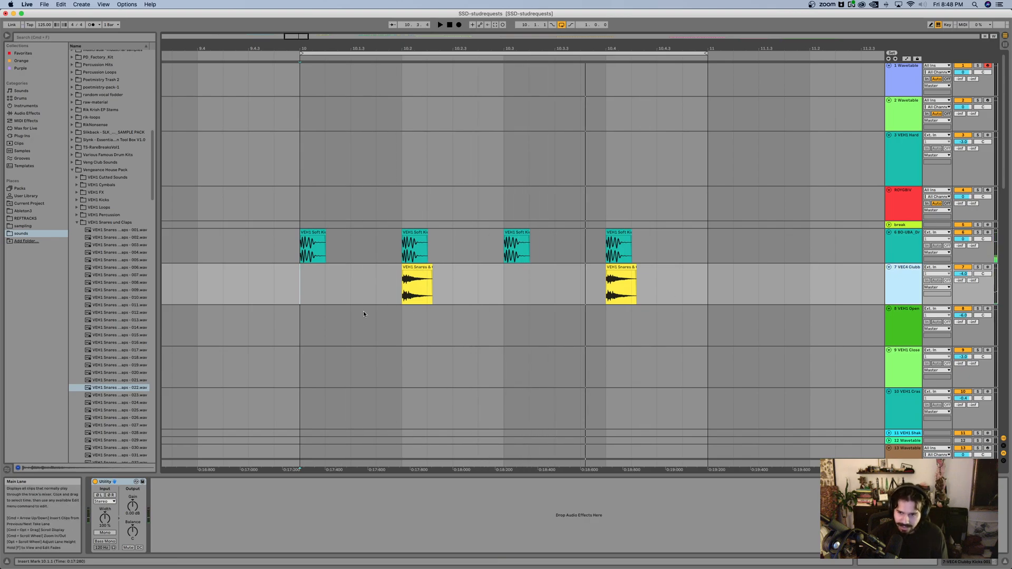
# Step: Collapse VEH1 Snares und Claps and check the subfolders inside VEH1 Cymbals
pyautogui.click(77, 222)
pyautogui.click(99, 407)
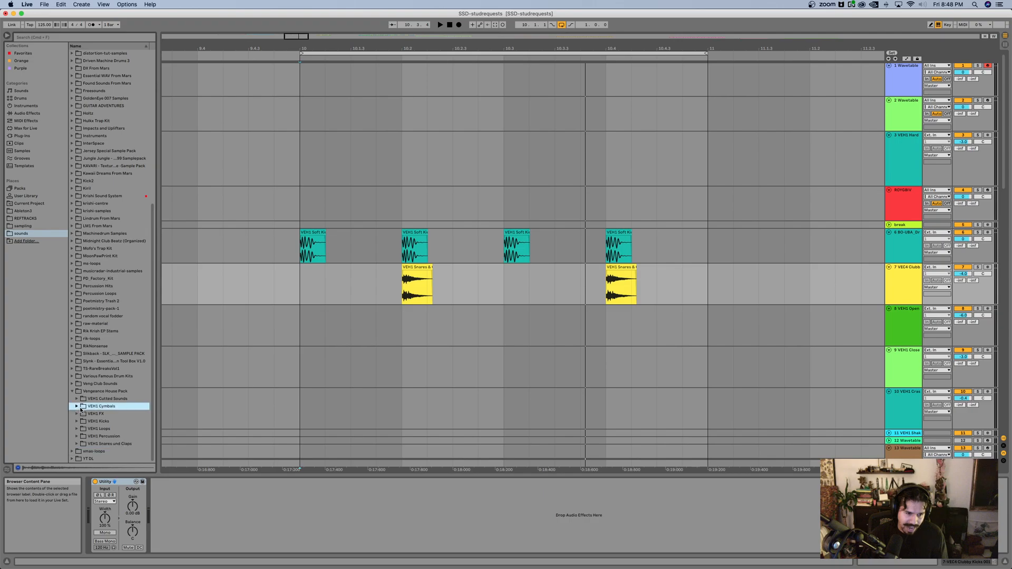
pyautogui.press('Right')
pyautogui.press('Down')
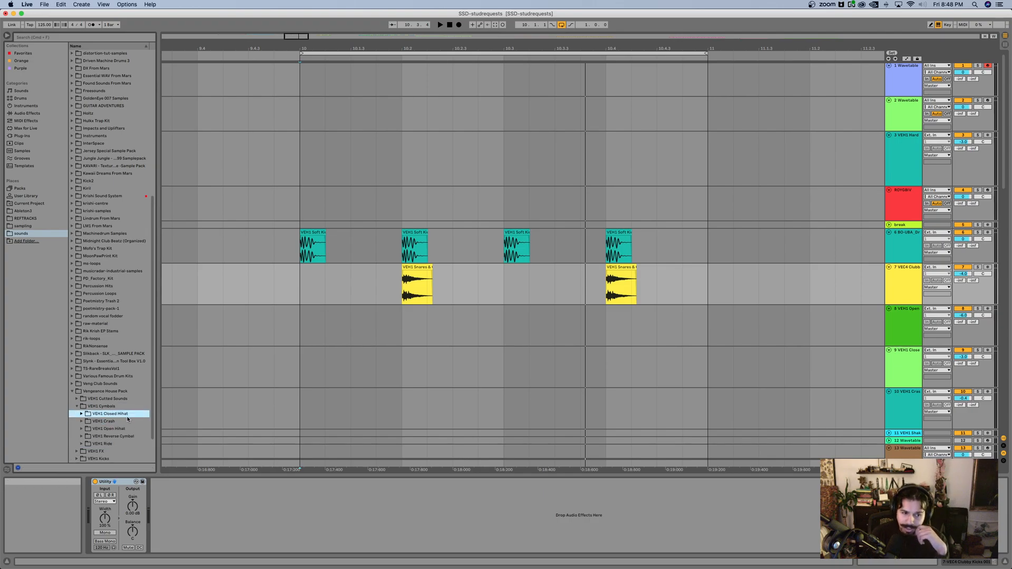
pyautogui.click(78, 407)
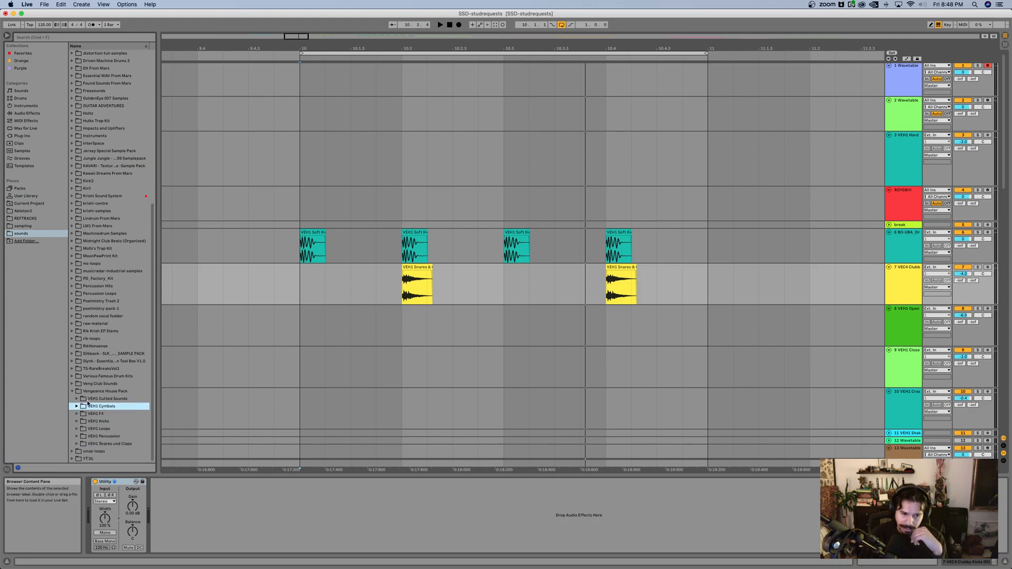
# Step: Expand VEH1 Percussion, collapse the rimshots, and audition the VEH1 Shakers samples up to Shaker - 03
pyautogui.click(77, 437)
pyautogui.scroll(-10, 105, 316)
pyautogui.click(82, 193)
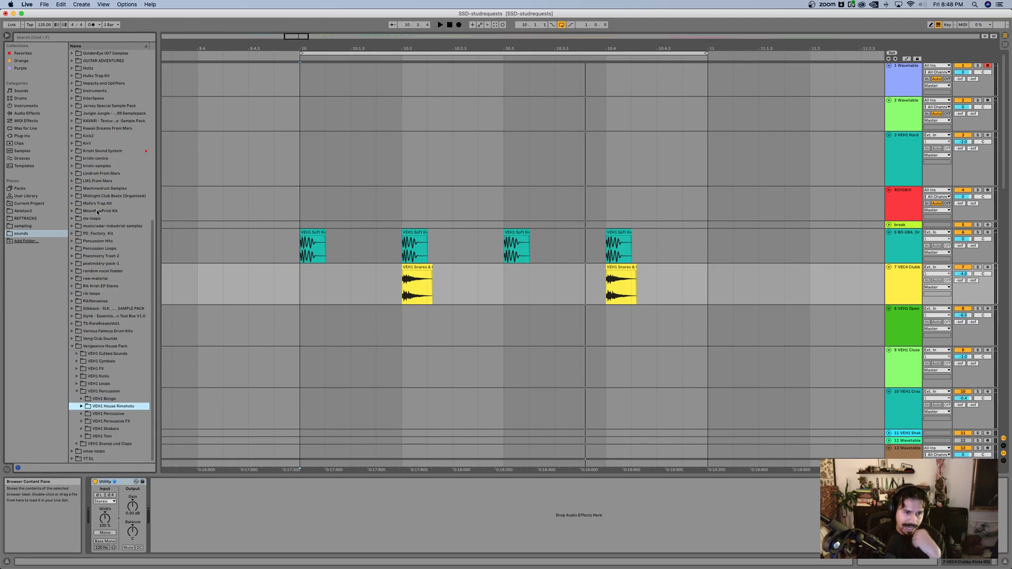
pyautogui.click(107, 429)
pyautogui.press('Right')
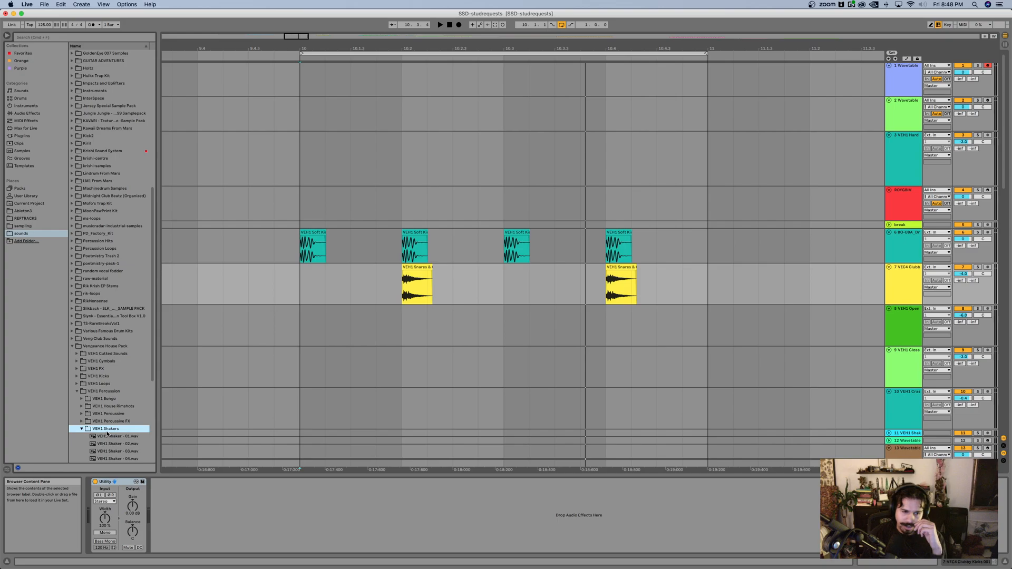
pyautogui.press('Down')
pyautogui.press('Down')
pyautogui.press('Down')
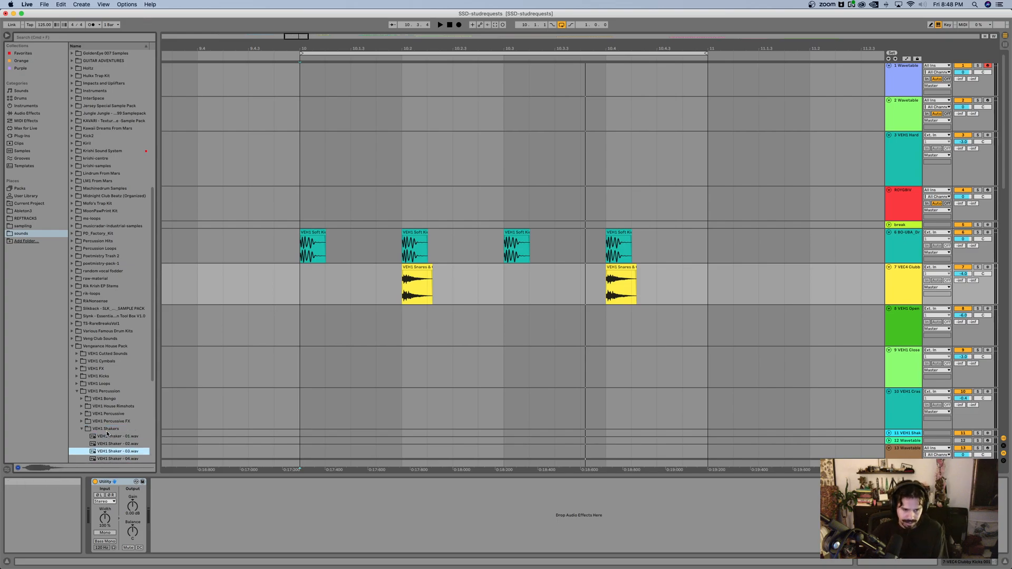
# Step: Place VEH1 Shaker - 03 on track 8 at 10.1.3 and copy it to the bar's remaining offbeats
pyautogui.moveTo(132, 442); pyautogui.dragTo(351, 324)
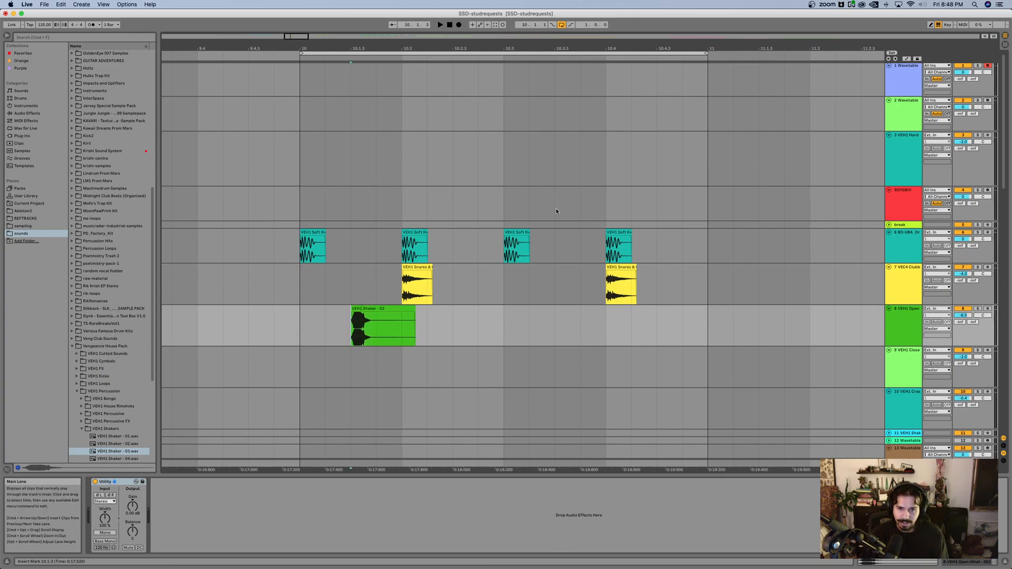
pyautogui.moveTo(369, 311); pyautogui.dragTo(578, 311)
pyautogui.moveTo(578, 311); pyautogui.dragTo(705, 314)
# Step: Play the drum loop and lower the shaker track's volume to about -10 dB
pyautogui.click(295, 325)
pyautogui.press('space')
pyautogui.moveTo(963, 316); pyautogui.dragTo(963, 320)
pyautogui.press('Down')
pyautogui.press('Down')
pyautogui.press('Down')
# Step: Copy the shaker into consecutive sixteenth-note hits from 10.4.2 to 10.4.4
pyautogui.click(641, 327)
pyautogui.scroll(3, 682, 321)
pyautogui.moveTo(654, 329); pyautogui.dragTo(633, 318)
pyautogui.press('super+d')
# Step: Move the 10.4.3 shaker hit to 10.3.4 and delete the 10.4.4 hit and the leftover piece past bar 11
pyautogui.click(708, 310)
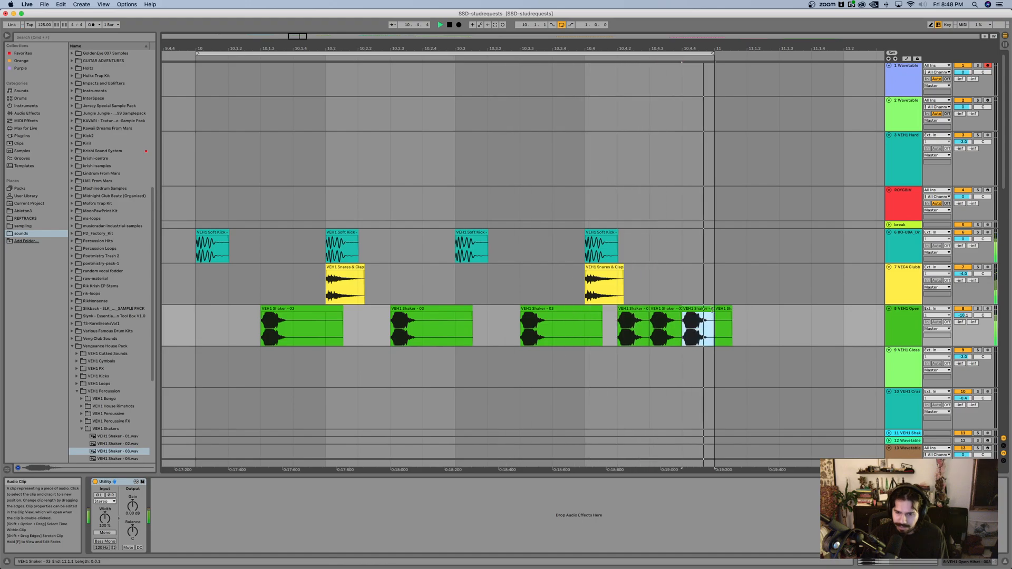
pyautogui.press('Delete')
pyautogui.moveTo(677, 309); pyautogui.dragTo(580, 317)
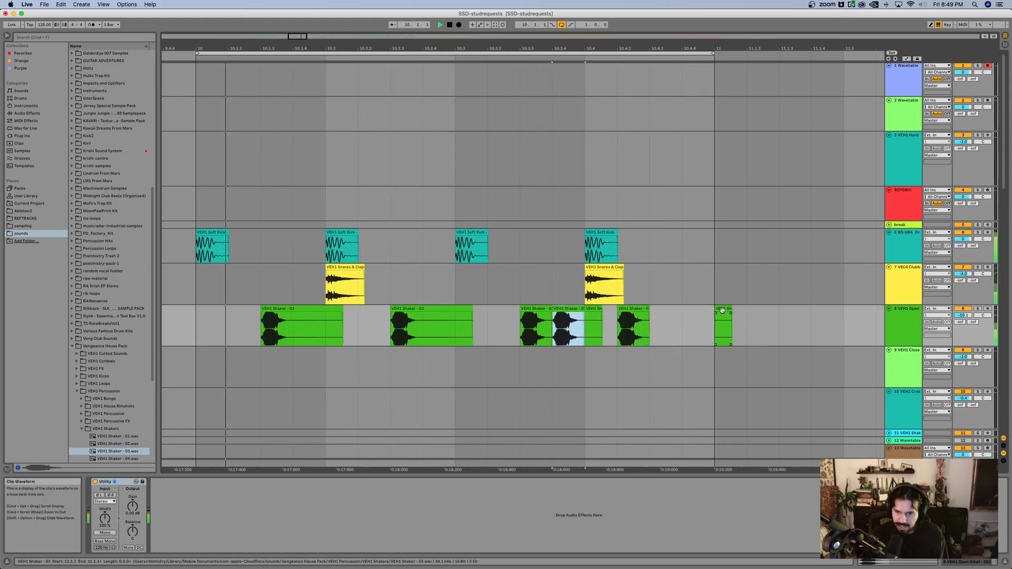
pyautogui.click(724, 327)
pyautogui.press('Delete')
# Step: Shift the 10.4.2 shaker hit one sixteenth later to 10.4.3, listen to the loop, and stop playback
pyautogui.click(630, 309)
pyautogui.press('Right')
pyautogui.click(541, 331)
pyautogui.hscroll(-2, 554, 325)
pyautogui.click(523, 300)
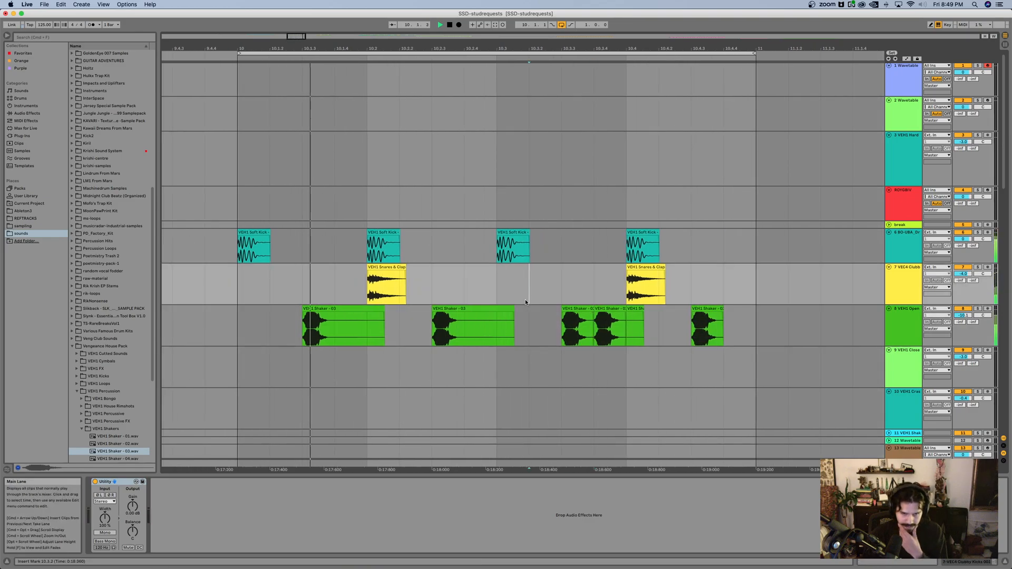
pyautogui.scroll(-2, 523, 300)
pyautogui.hscroll(-1, 529, 299)
pyautogui.scroll(-1, 533, 298)
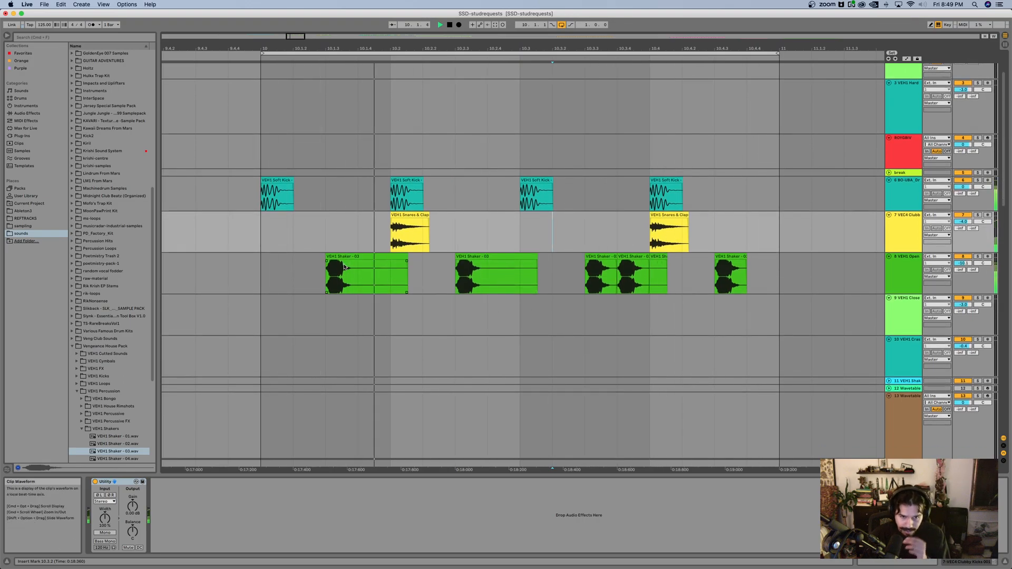
pyautogui.click(361, 264)
pyautogui.press('space')
pyautogui.scroll(-1, 349, 250)
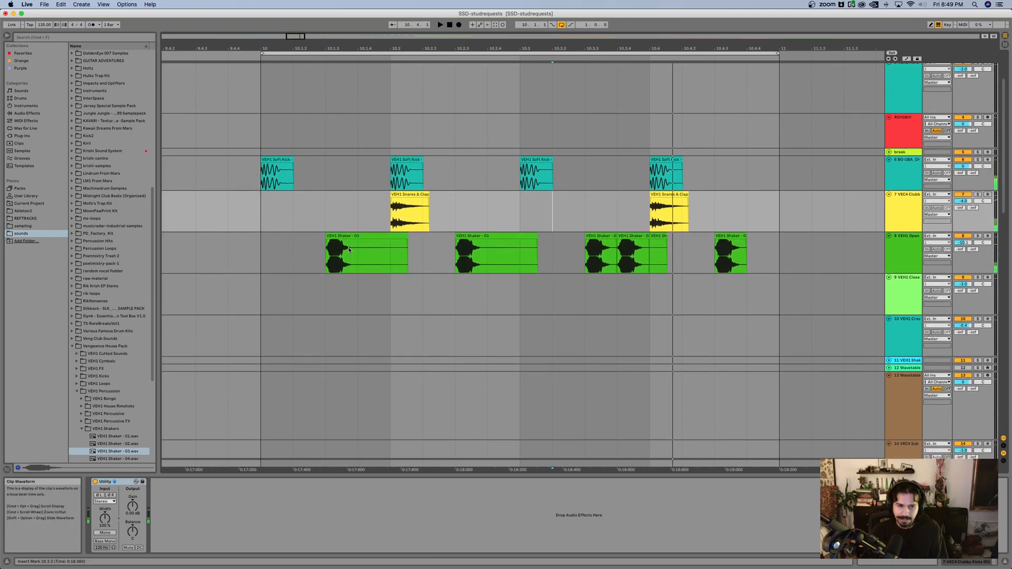
# Step: Collapse VEH1 Percussion, expand the VEH1 House Beats 128 BPM folder within VEH1 Loops, and preview House Beat - 07
pyautogui.scroll(-4, 85, 343)
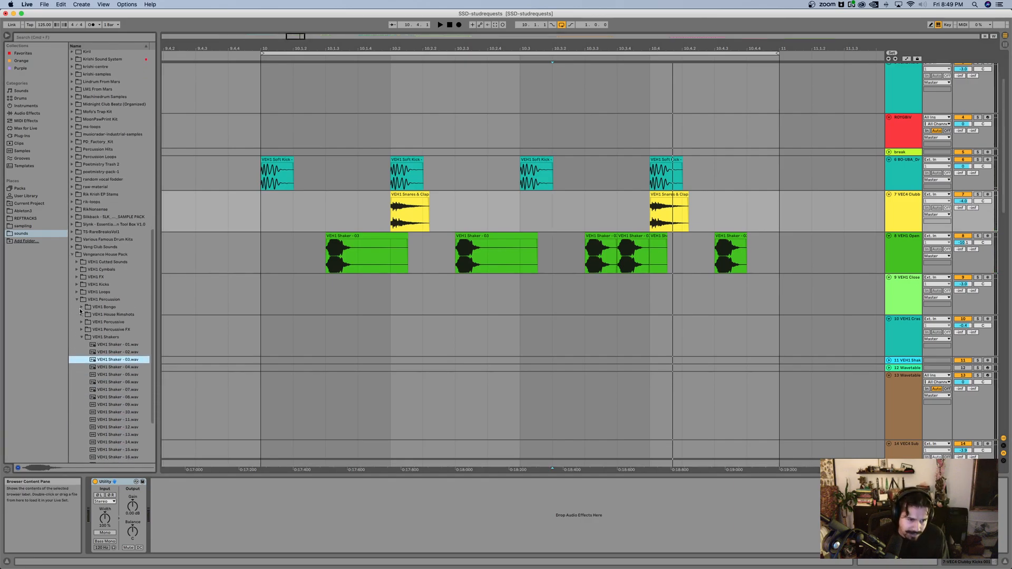
pyautogui.click(76, 300)
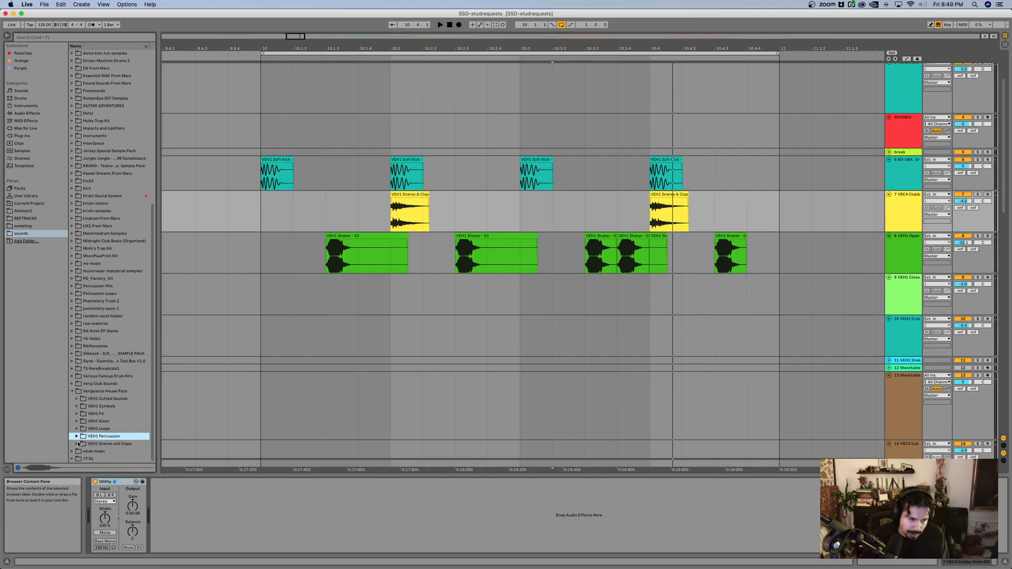
pyautogui.click(103, 430)
pyautogui.press('Down')
pyautogui.press('Down')
pyautogui.press('Down')
pyautogui.press('Right')
pyautogui.scroll(-5, 104, 428)
pyautogui.click(106, 422)
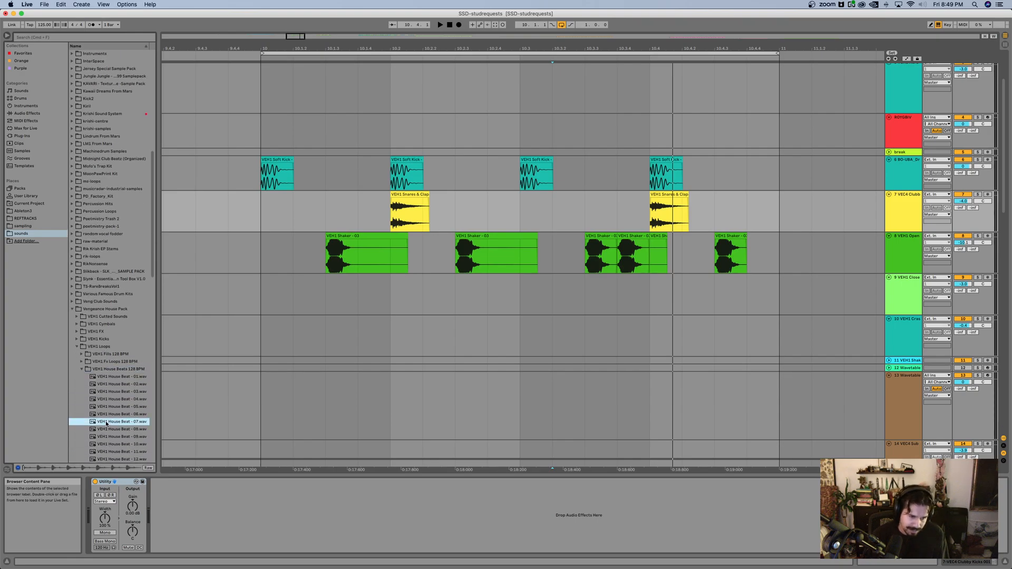
# Step: Collapse the House Beats folder, expand VEH1 Shaker Loops 128 BPM, and preview its loops down to Shaker Loop - 08
pyautogui.press('Left')
pyautogui.press('Left')
pyautogui.press('Down')
pyautogui.press('Down')
pyautogui.press('Down')
pyautogui.press('Right')
pyautogui.press('Down')
pyautogui.scroll(-7, 104, 372)
pyautogui.click(103, 383)
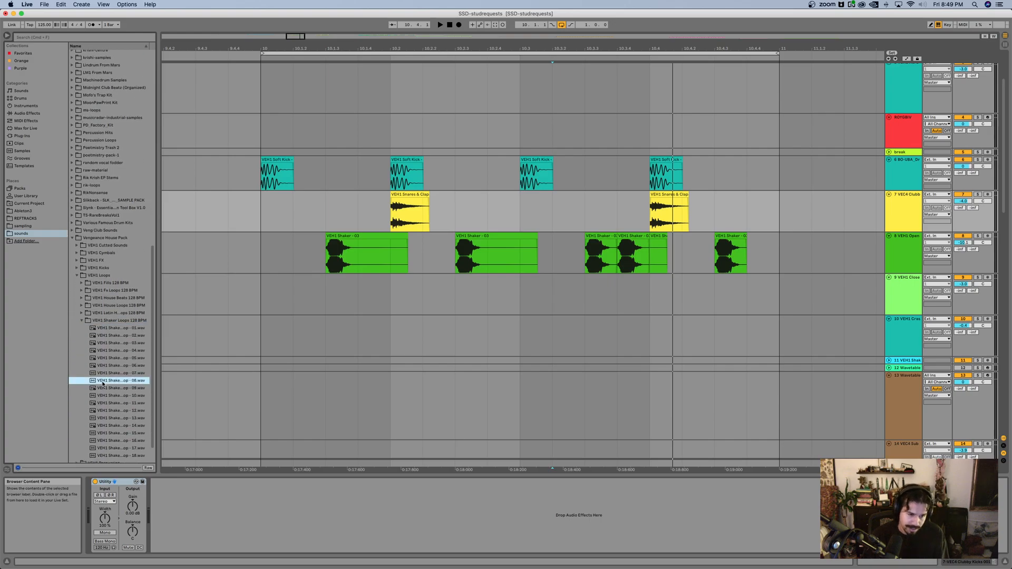
# Step: Place VEH1 Shaker Loop - 08 on track 9 at the start of bar 10 and listen to the loop
pyautogui.moveTo(110, 382); pyautogui.dragTo(268, 305)
pyautogui.scroll(-2, 405, 276)
pyautogui.scroll(-1, 405, 276)
pyautogui.press('space')
pyautogui.scroll(3, 411, 285)
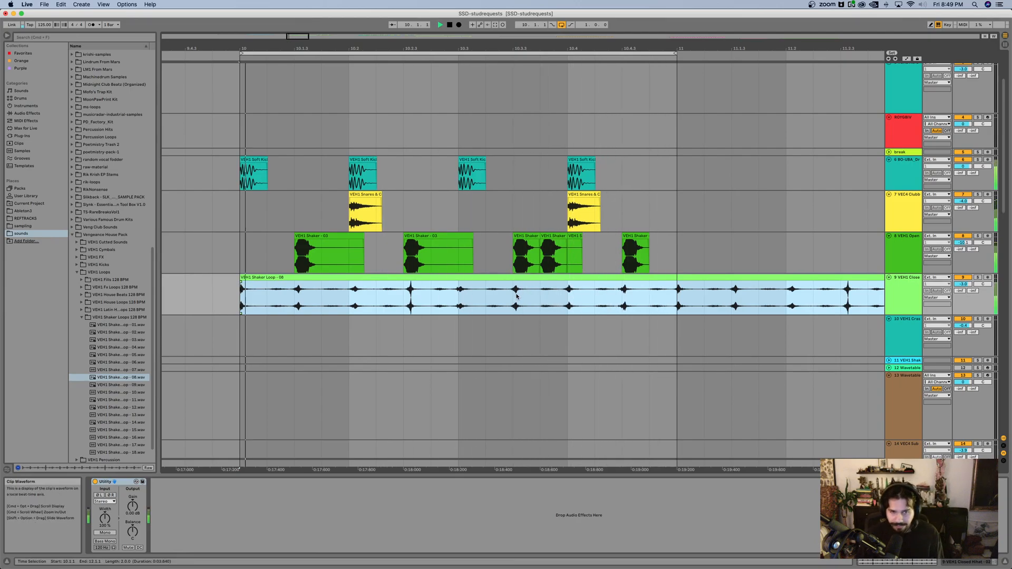
pyautogui.scroll(-2, 470, 200)
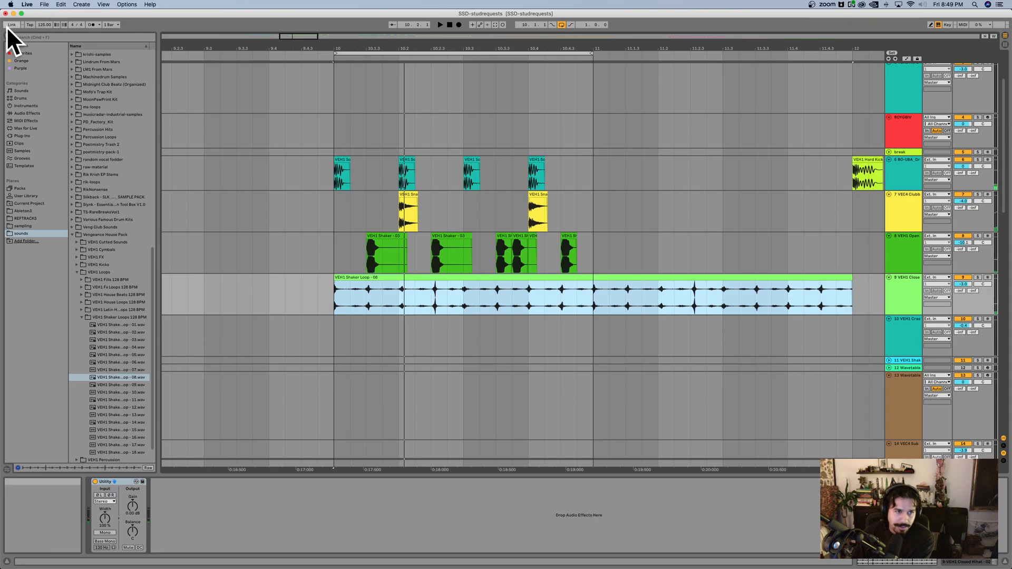
# Step: Set the project tempo to 128 BPM
pyautogui.click(45, 24)
pyautogui.press('Up')
pyautogui.press('Up')
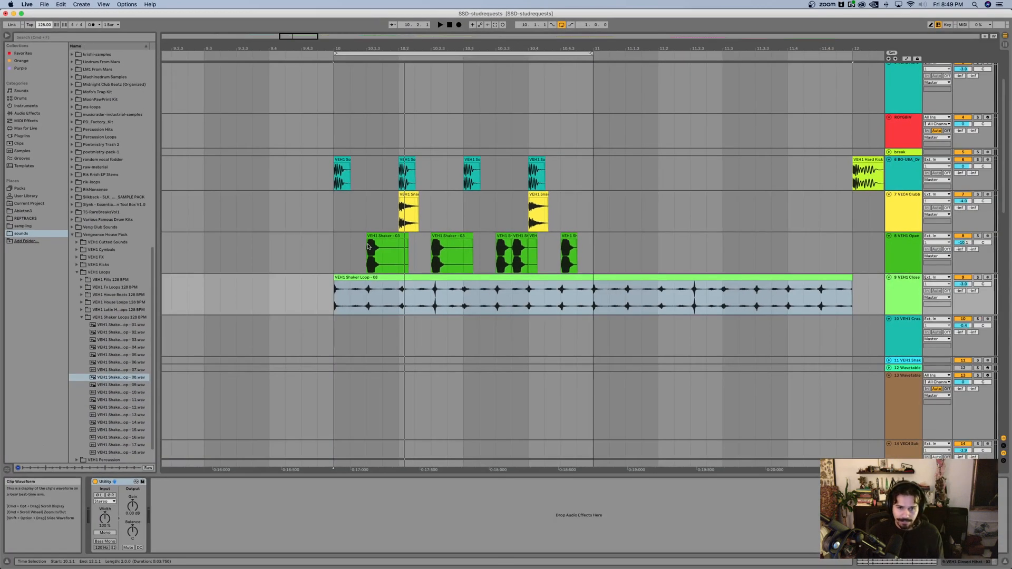
# Step: Play the loop from bar 10 and lower the volume of track 9, which holds the shaker loop
pyautogui.click(332, 253)
pyautogui.press('space')
pyautogui.moveTo(969, 284); pyautogui.dragTo(970, 296)
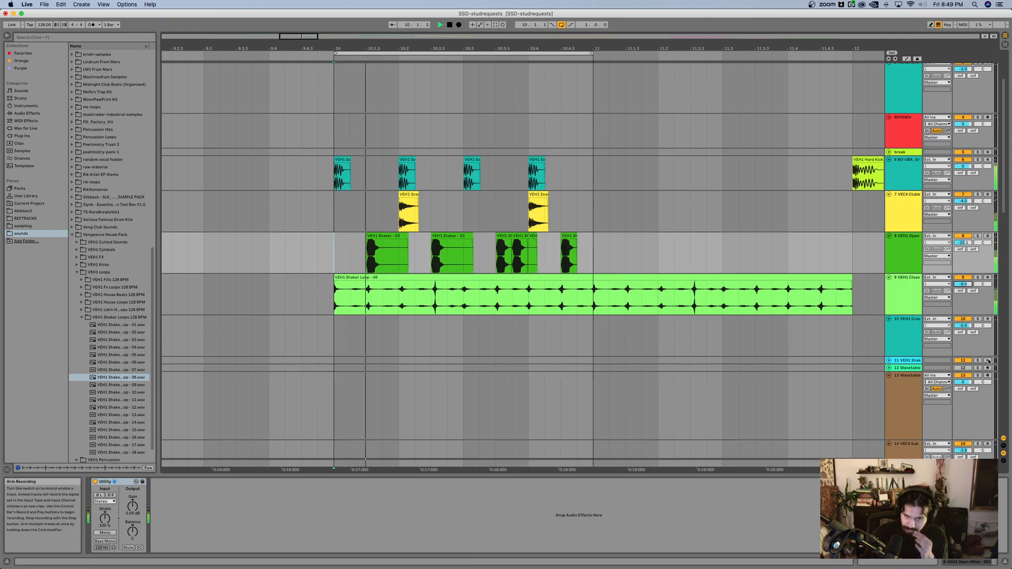
pyautogui.scroll(-2, 496, 216)
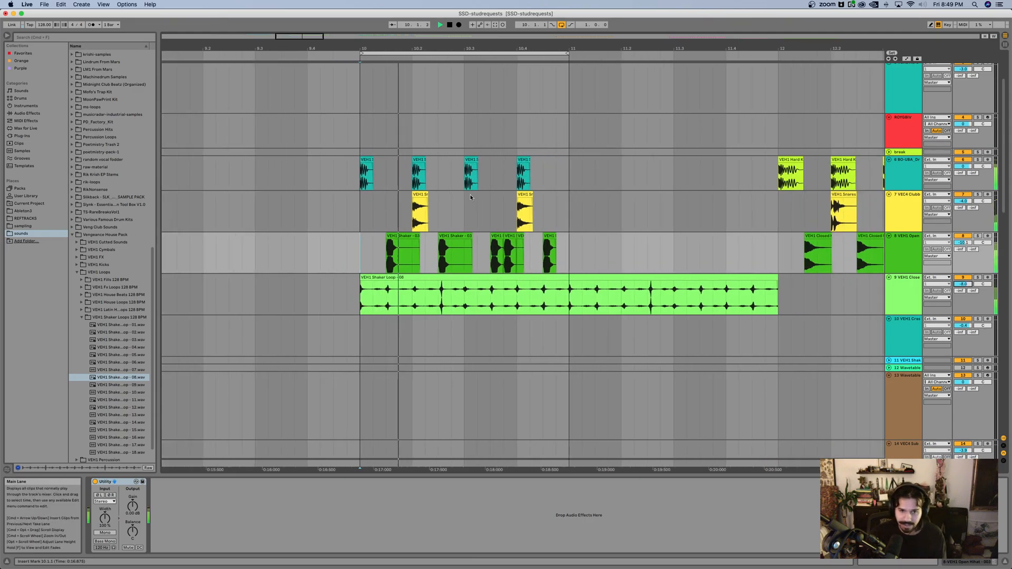
pyautogui.scroll(4, 476, 200)
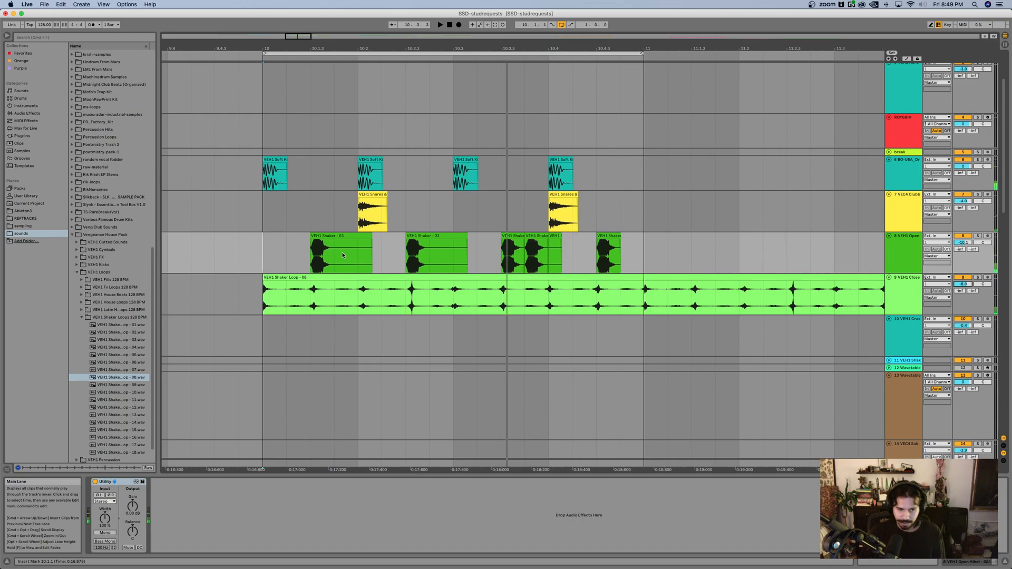
# Step: Collapse the shaker loops and VEH1 Loops folders, check the subfolders of VEH1 Cymbals, and select VEH1 Percussion
pyautogui.click(82, 318)
pyautogui.click(77, 384)
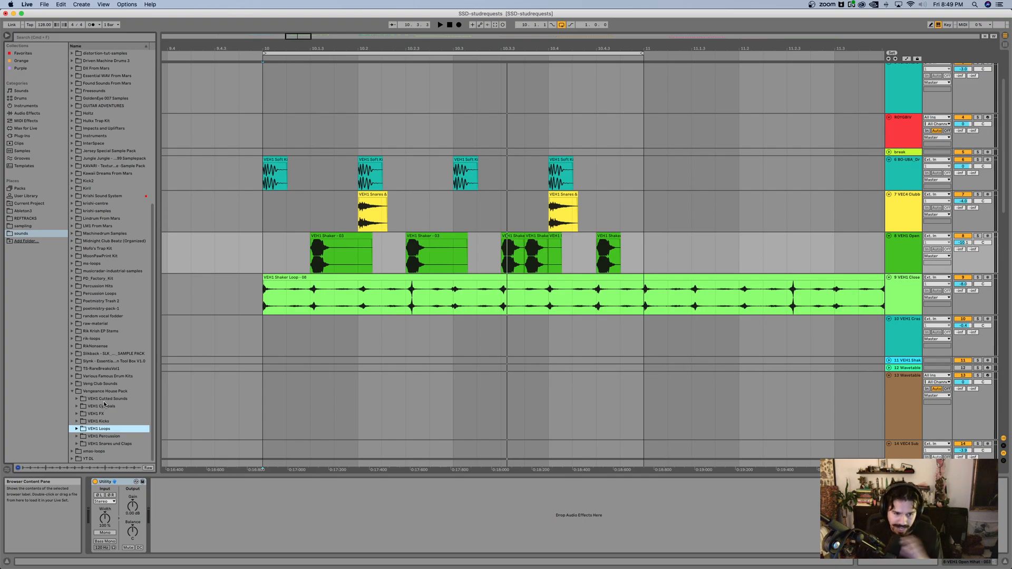
pyautogui.click(77, 406)
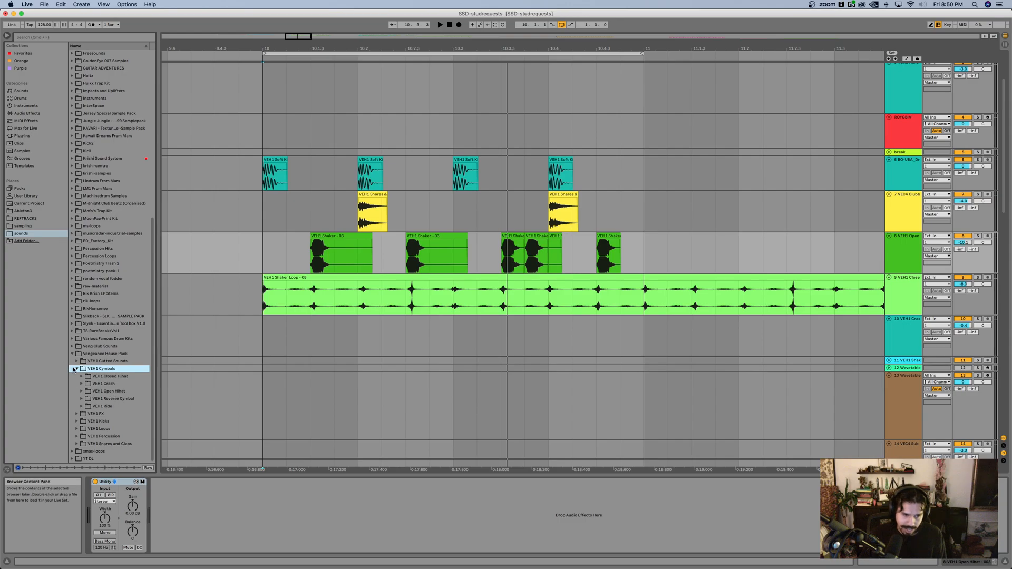
pyautogui.click(76, 369)
pyautogui.click(74, 436)
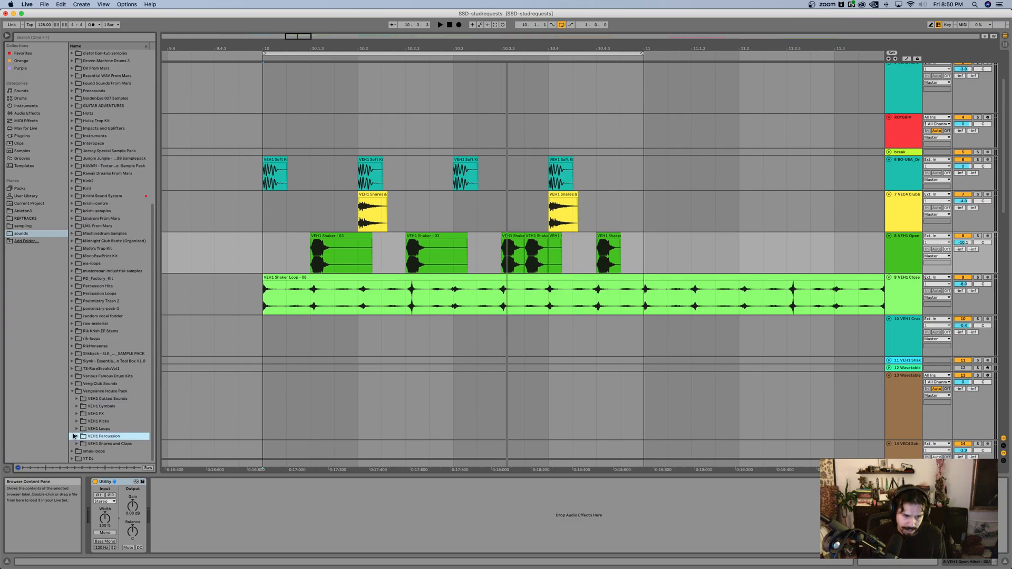
# Step: Expand VEH1 Percussion and its VEH1 House Rimshots folder, and preview the first rimshot samples
pyautogui.press('Right')
pyautogui.press('Down')
pyautogui.press('Down')
pyautogui.press('Down')
pyautogui.press('Down')
pyautogui.press('Down')
pyautogui.press('Up')
pyautogui.press('Up')
pyautogui.press('Up')
pyautogui.press('Right')
pyautogui.press('Down')
pyautogui.press('Down')
pyautogui.press('Down')
pyautogui.press('Down')
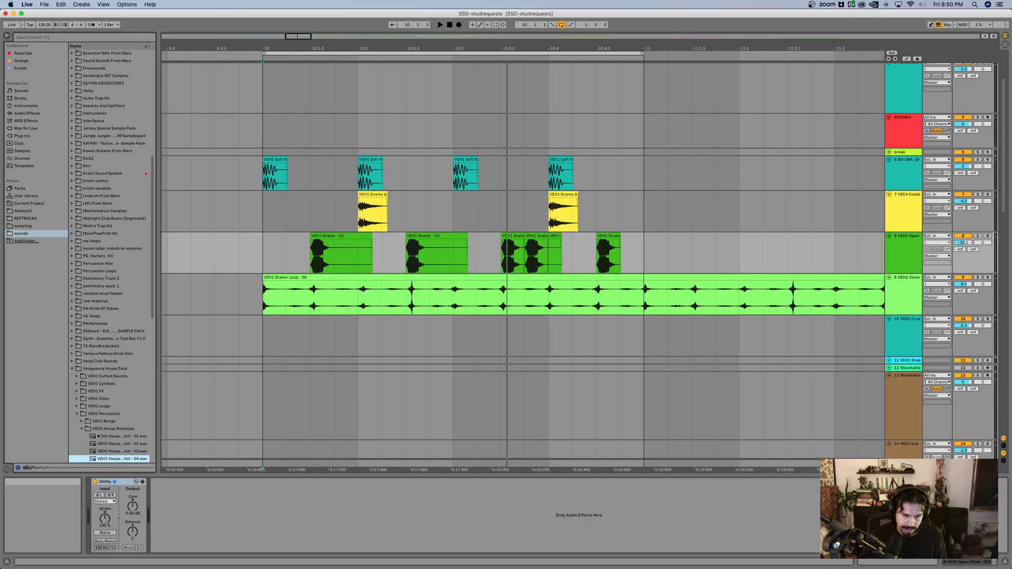
# Step: Audition further house rimshots and pick VEH1 House Rimshot - 29
pyautogui.scroll(-6, 84, 421)
pyautogui.click(111, 350)
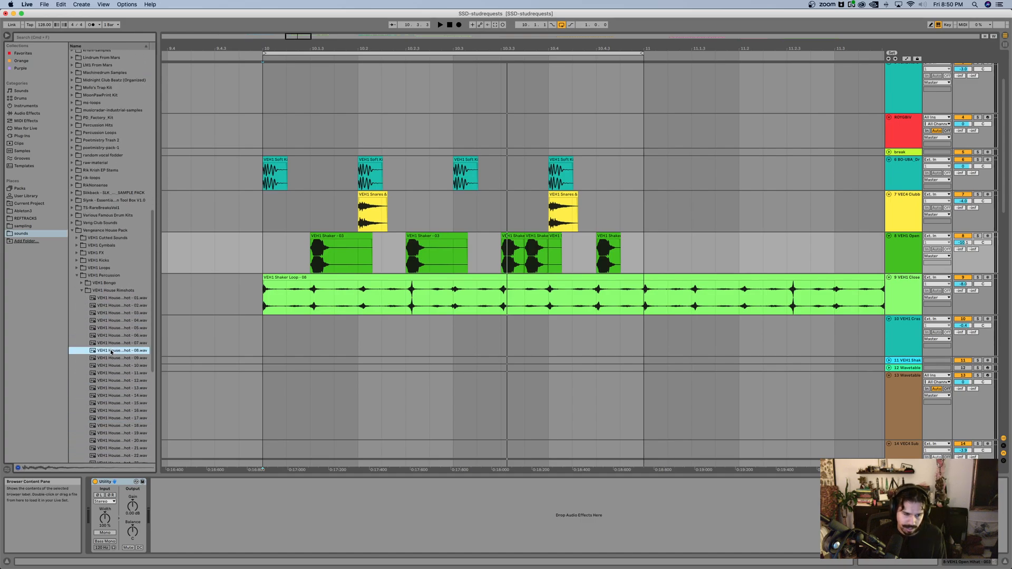
pyautogui.click(111, 359)
pyautogui.click(110, 374)
pyautogui.scroll(-6, 110, 373)
pyautogui.click(111, 372)
# Step: Place VEH1 House Rimshot - 29 on track 10 at 10.1.4 and play the loop from bar 10
pyautogui.moveTo(110, 372); pyautogui.dragTo(337, 334)
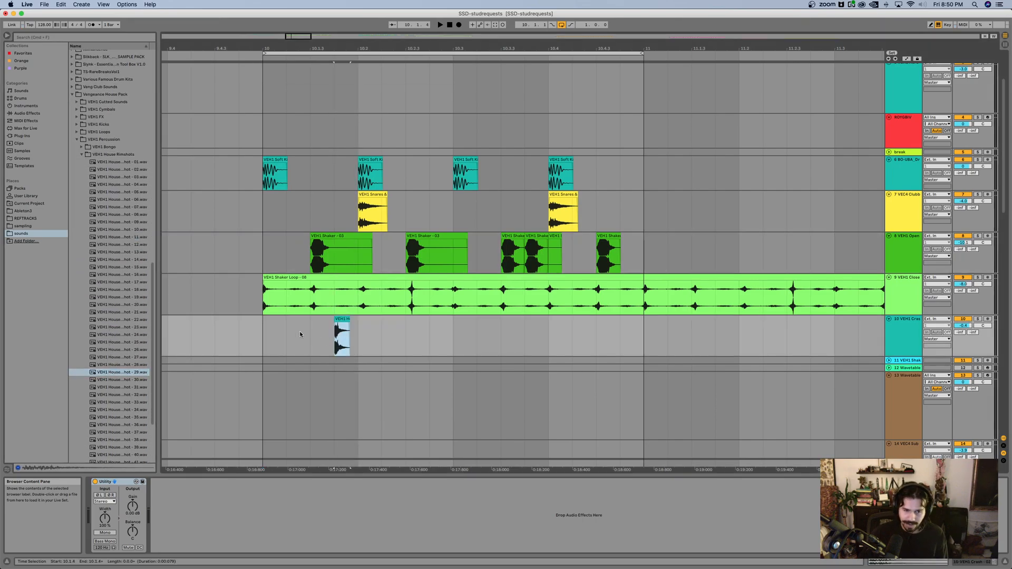
pyautogui.click(266, 337)
pyautogui.press('space')
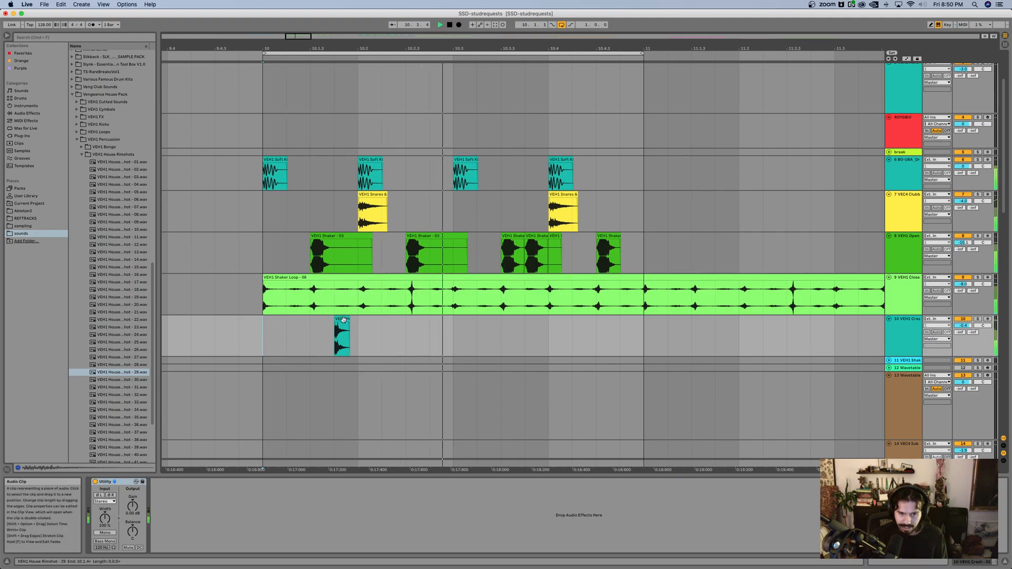
# Step: Copy the rimshot to 10.2.3, and shift both hits six sixteenths later to 10.3.2 and 10.4.1
pyautogui.moveTo(340, 320); pyautogui.dragTo(412, 327)
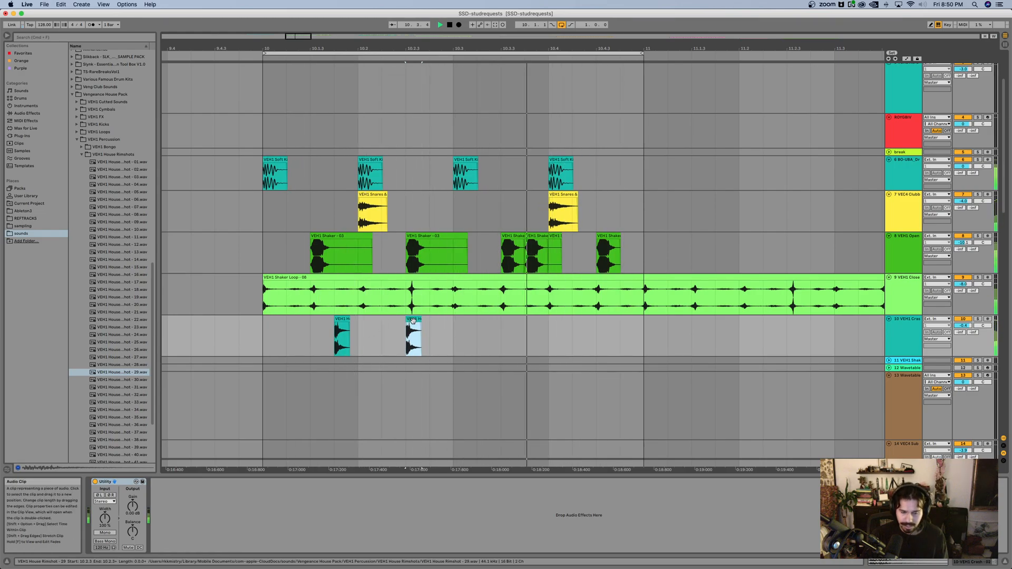
pyautogui.moveTo(454, 335); pyautogui.dragTo(270, 338)
pyautogui.press('Right')
pyautogui.press('Right')
pyautogui.press('Right')
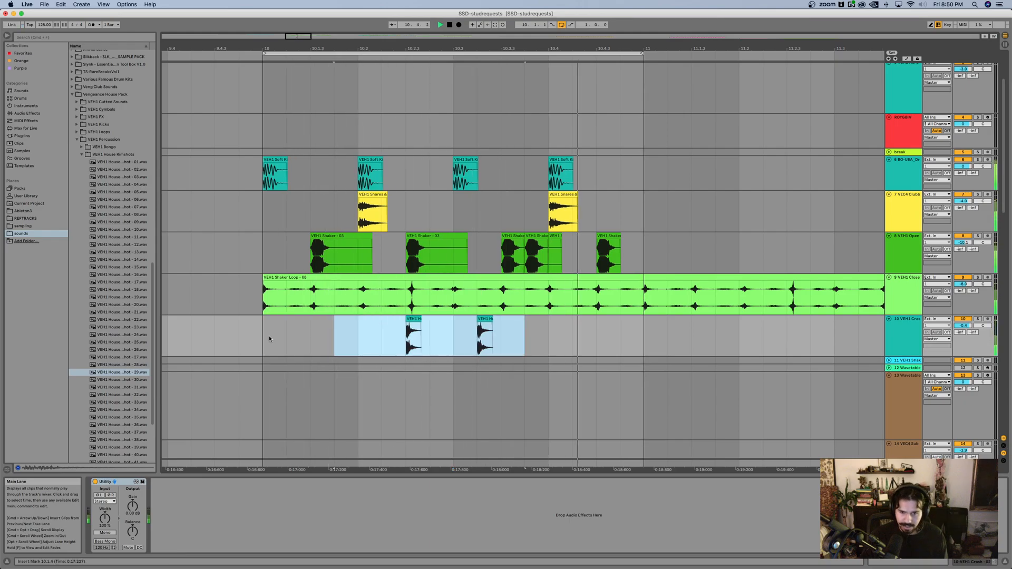
pyautogui.press('Right')
pyautogui.press('Right')
pyautogui.press('Right')
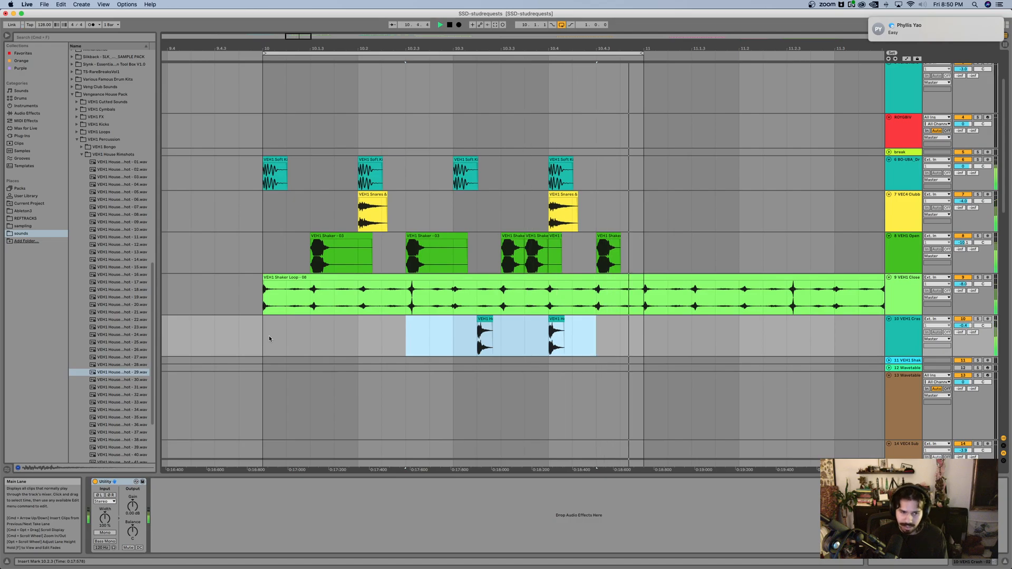
pyautogui.click(390, 321)
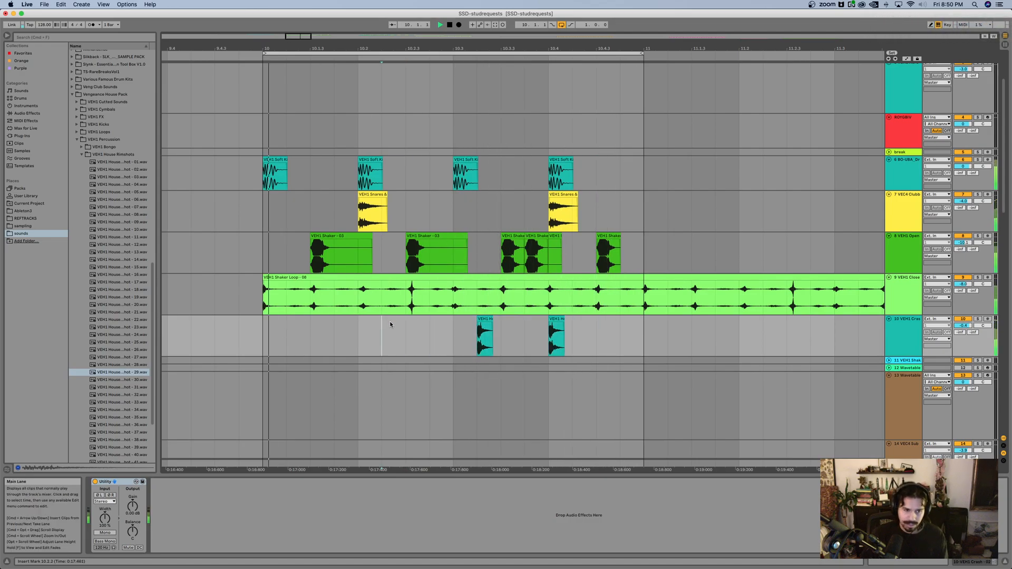
# Step: Collapse VEH1 Percussion, expand VEH1 Closed Hihat within VEH1 Cymbals, and preview closed hi-hats up to number 12
pyautogui.click(77, 139)
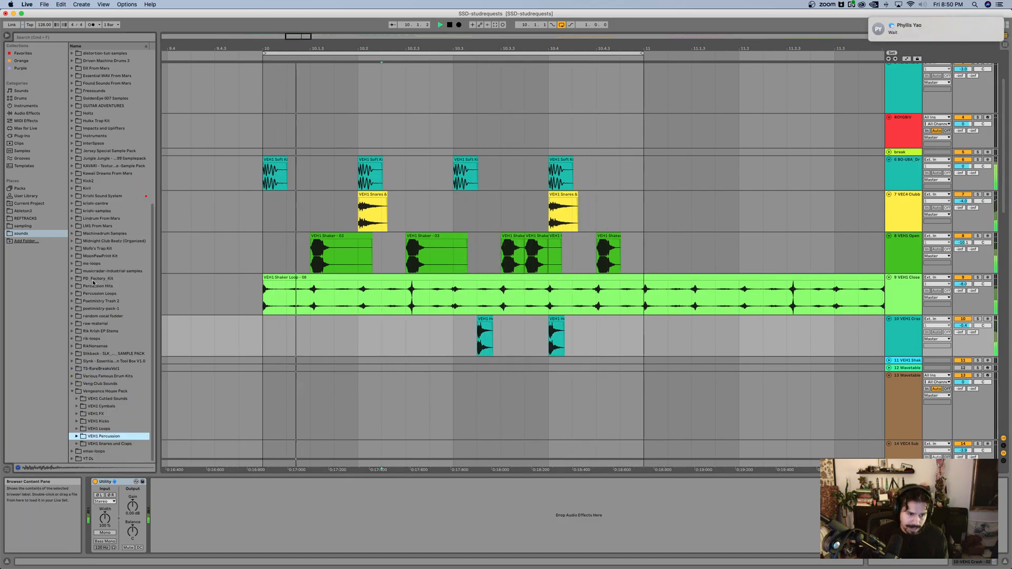
pyautogui.click(77, 407)
pyautogui.scroll(-3, 82, 392)
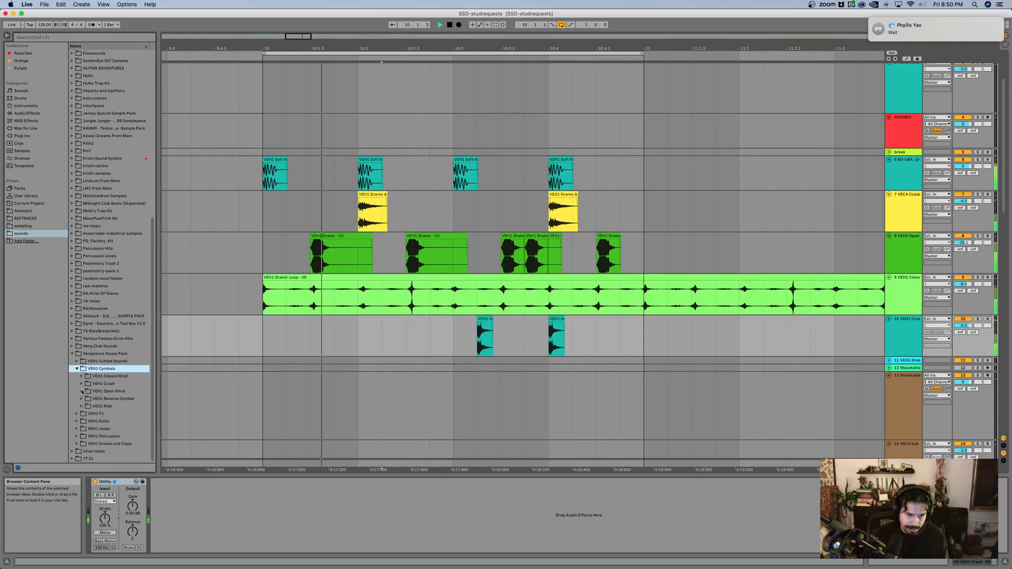
pyautogui.click(82, 376)
pyautogui.scroll(-3, 105, 385)
pyautogui.click(108, 384)
pyautogui.click(110, 401)
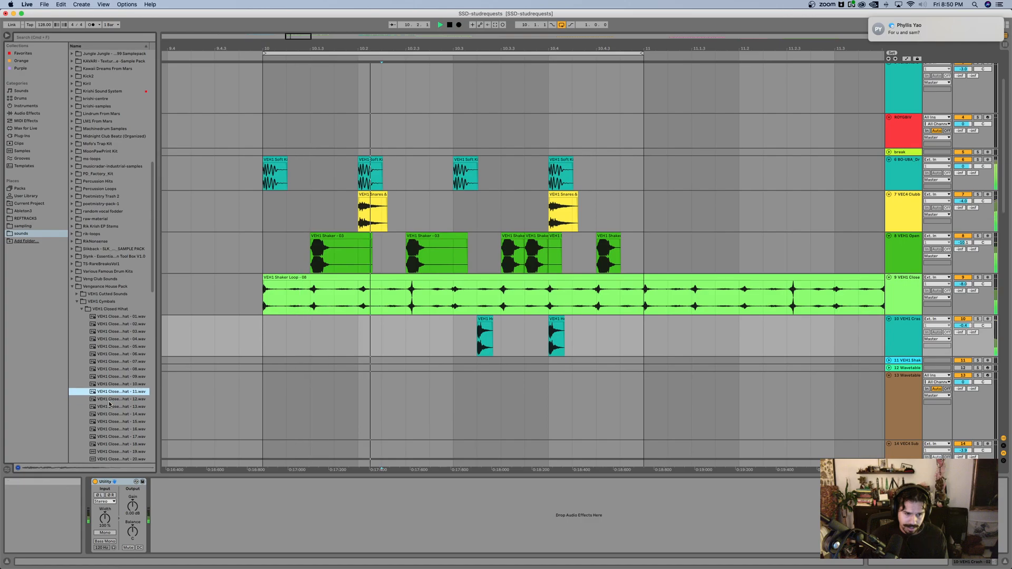
# Step: Place VEH1 Closed Hihat - 12 on track 11 at the start of bar 10 and unfold the track
pyautogui.moveTo(108, 399); pyautogui.dragTo(273, 362)
pyautogui.scroll(-4, 378, 334)
pyautogui.scroll(3, 864, 262)
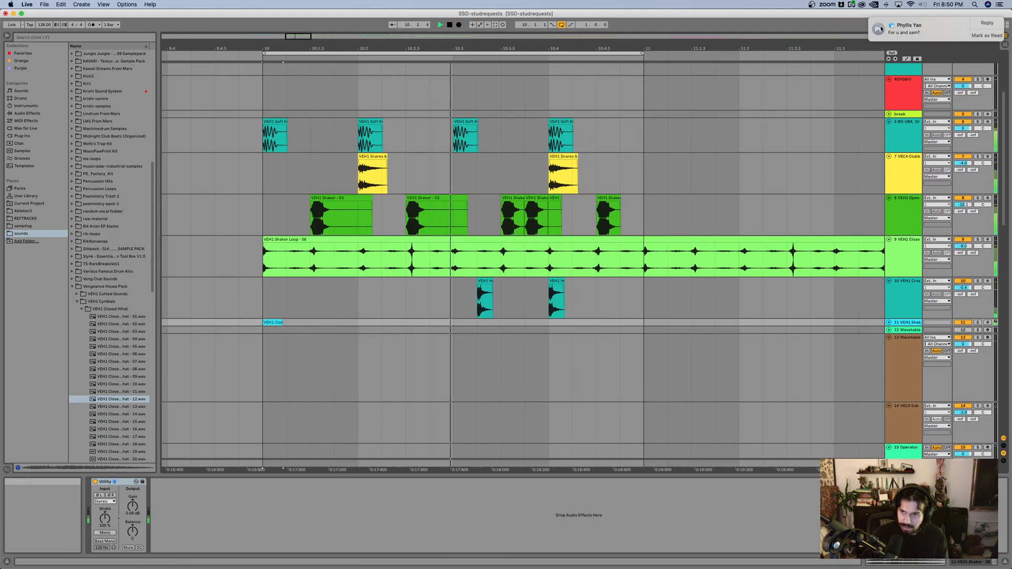
pyautogui.click(889, 322)
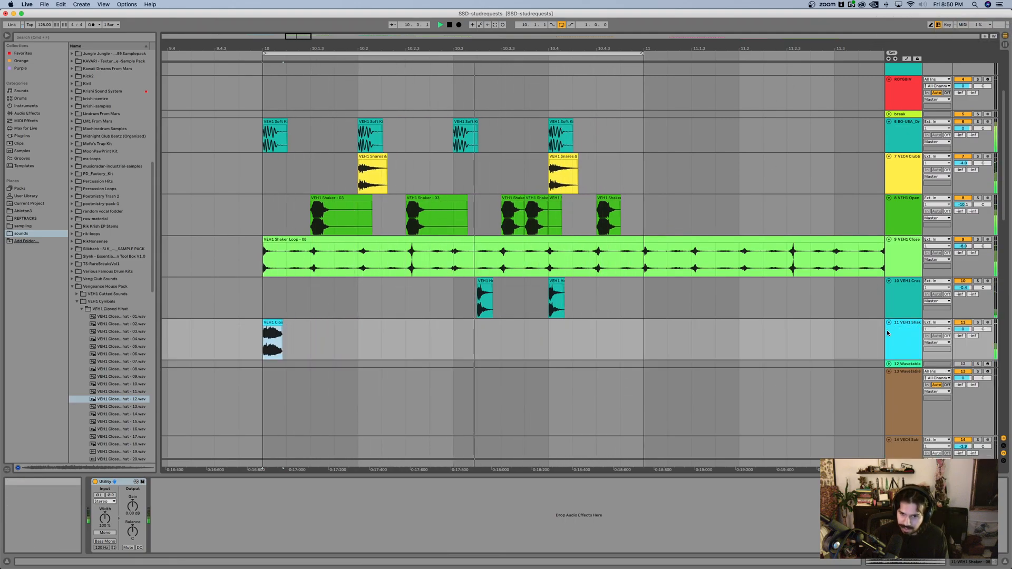
# Step: Check the incoming message alerts in Notification Center and close it
pyautogui.click(999, 4)
pyautogui.click(999, 5)
pyautogui.click(1001, 5)
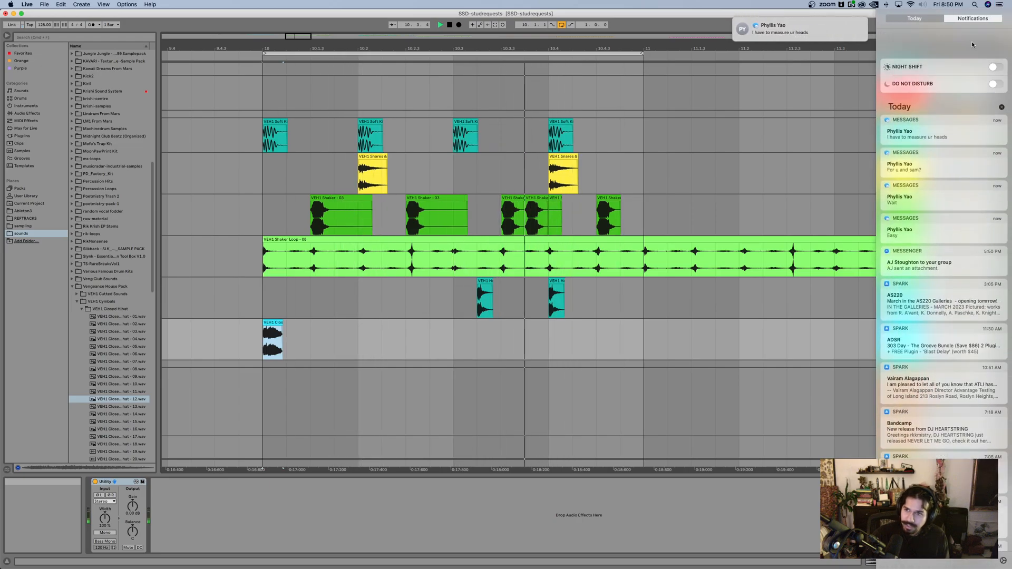
pyautogui.click(999, 4)
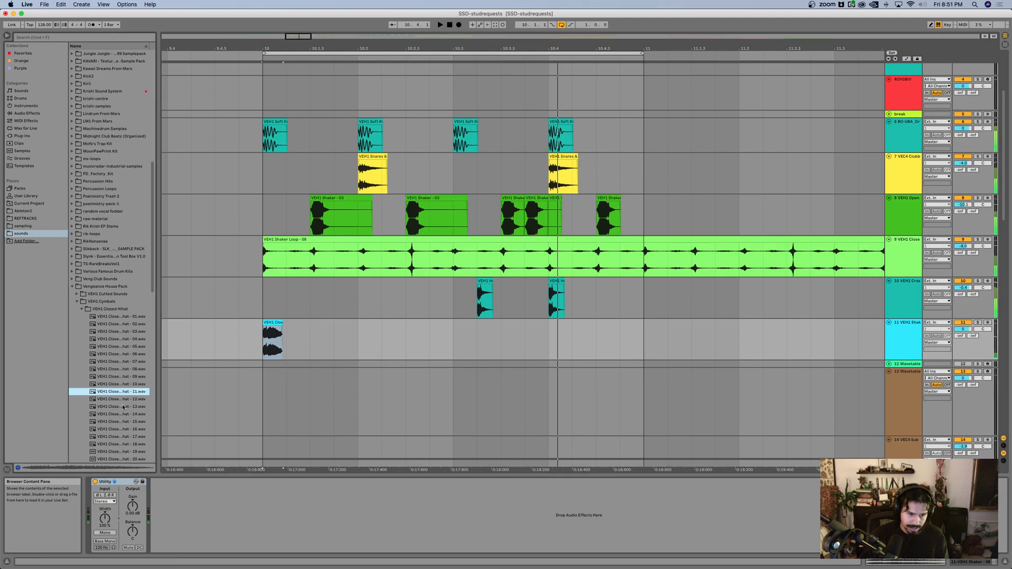
# Step: Replace the hi-hat on track 11 with VEH1 Closed Hihat - 15 at bar 10 and add another hit at 10.2.4
pyautogui.click(110, 422)
pyautogui.moveTo(109, 422); pyautogui.dragTo(459, 324)
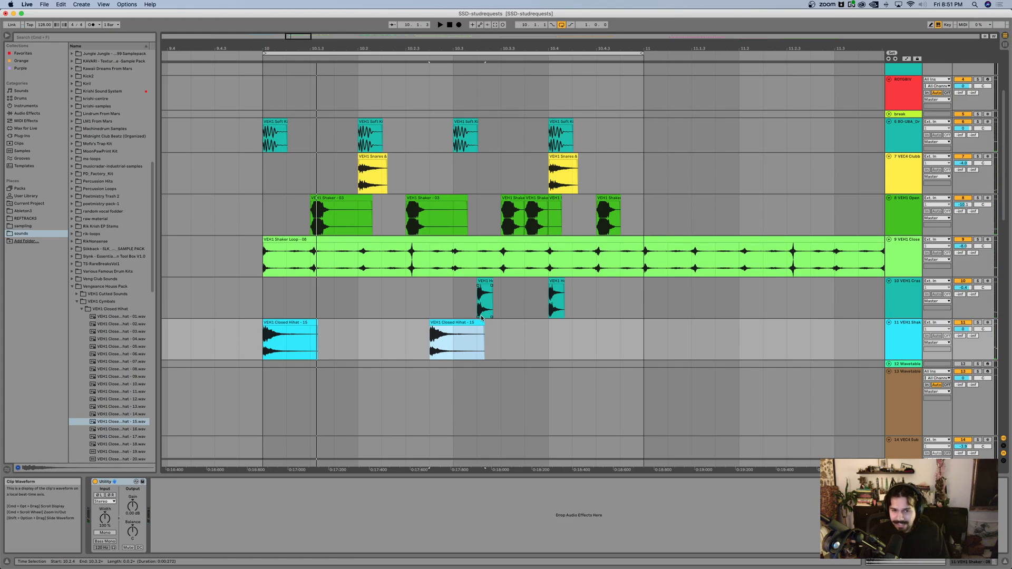
pyautogui.click(460, 322)
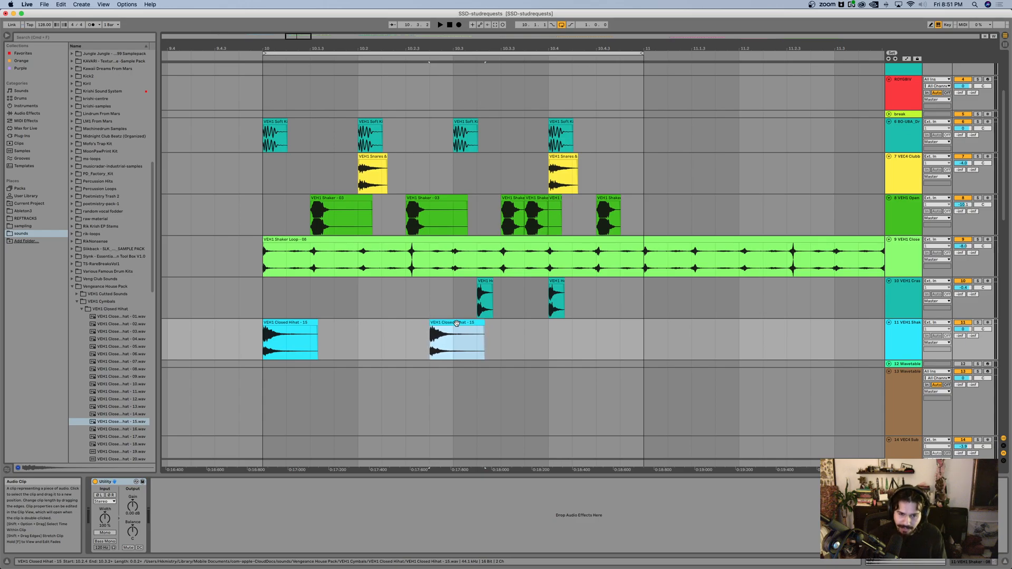
# Step: Nudge both clap hits on track 7 slightly later than the grid
pyautogui.click(382, 306)
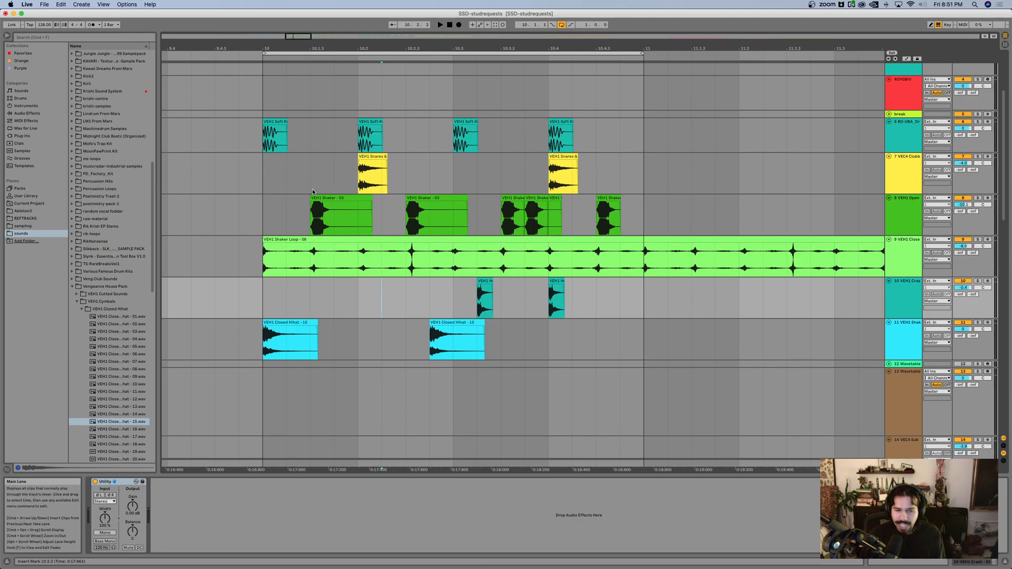
pyautogui.click(373, 157)
pyautogui.keyDown('shift'); pyautogui.click(563, 174); pyautogui.keyUp('shift')
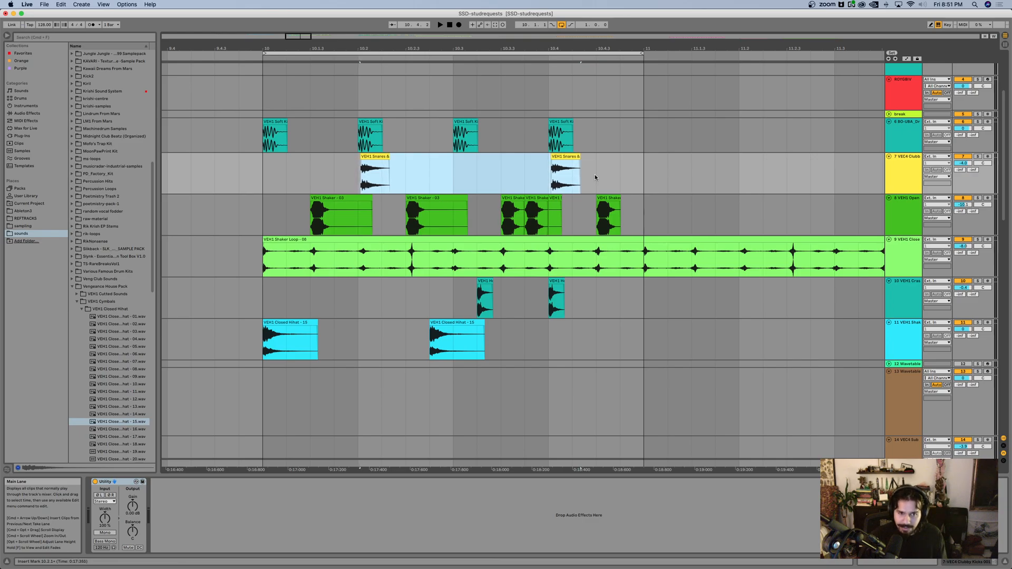
# Step: Nudge the offbeat shaker hits on track 8 slightly later than the grid
pyautogui.click(331, 198)
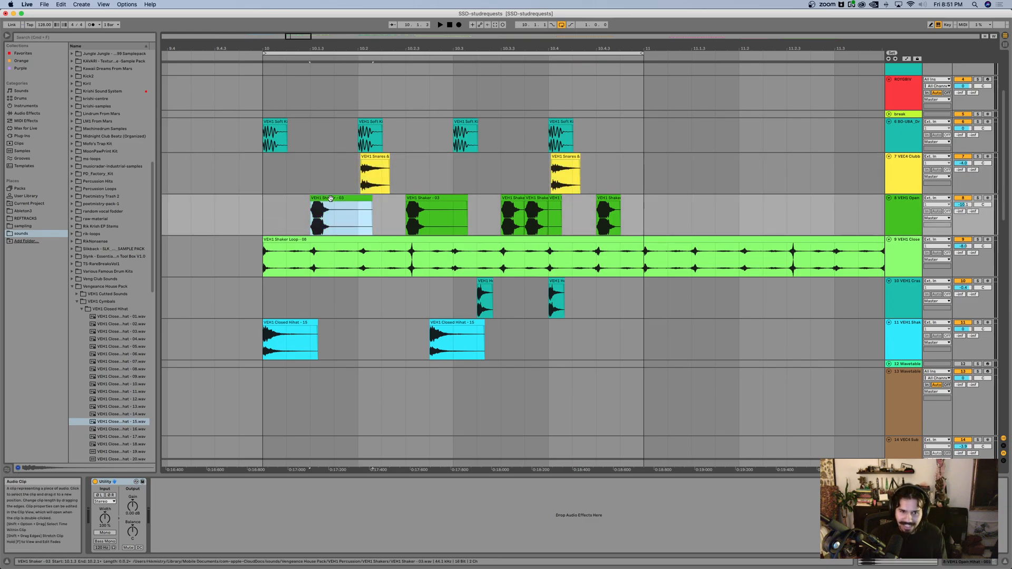
pyautogui.click(446, 195)
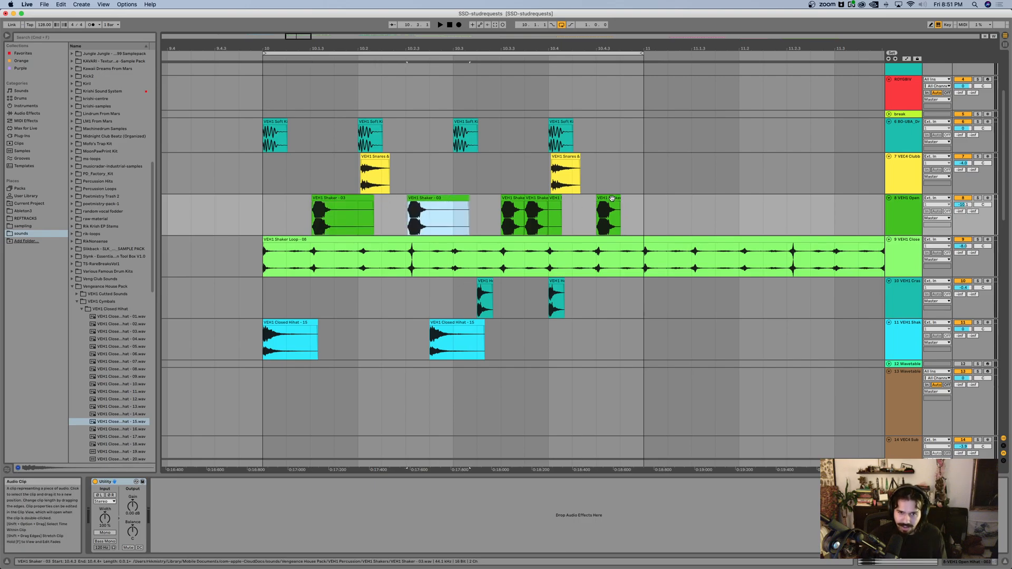
pyautogui.click(537, 198)
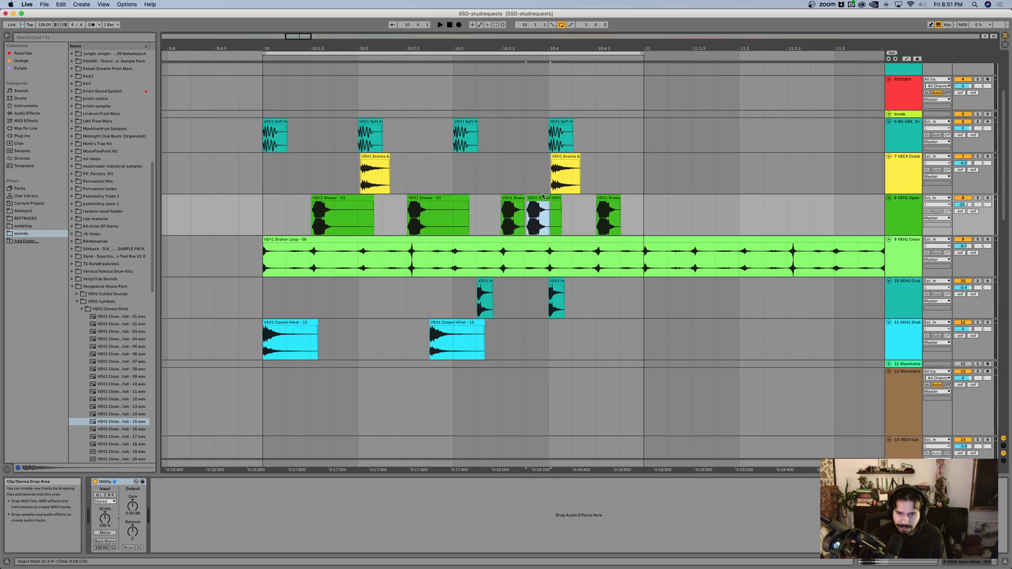
pyautogui.press('Left')
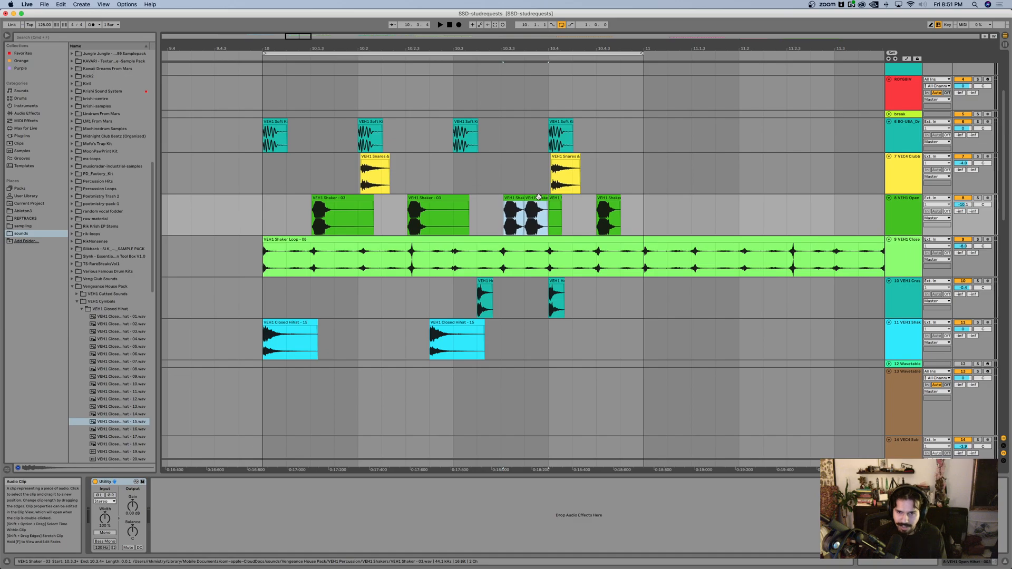
pyautogui.click(604, 199)
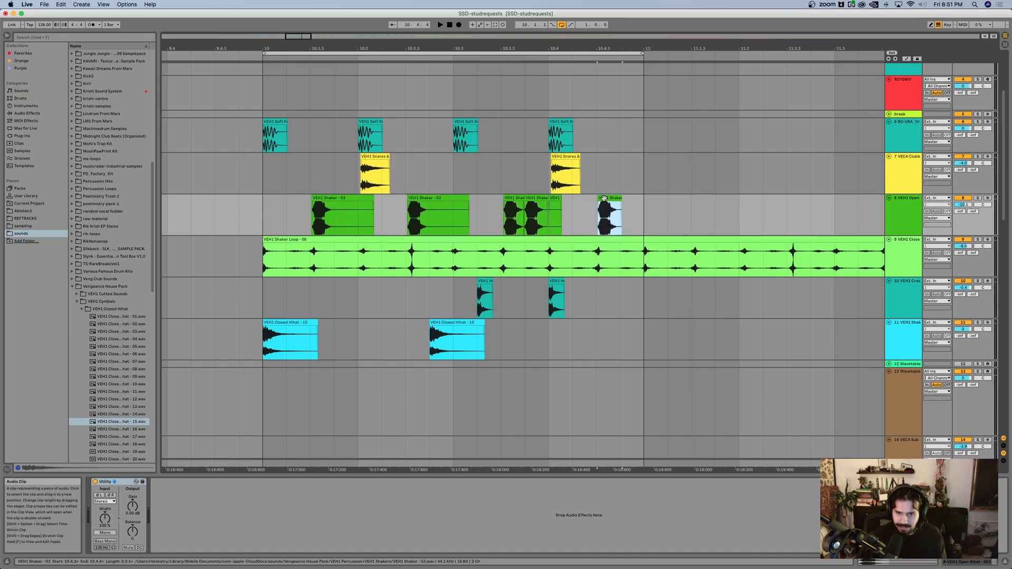
# Step: Nudge both rimshot hits on track 10 slightly earlier than the grid and play the loop
pyautogui.moveTo(452, 296); pyautogui.dragTo(596, 292)
pyautogui.press('super+Left')
pyautogui.press('super+Left')
pyautogui.press('super+Left')
pyautogui.press('super+Left')
pyautogui.press('space')
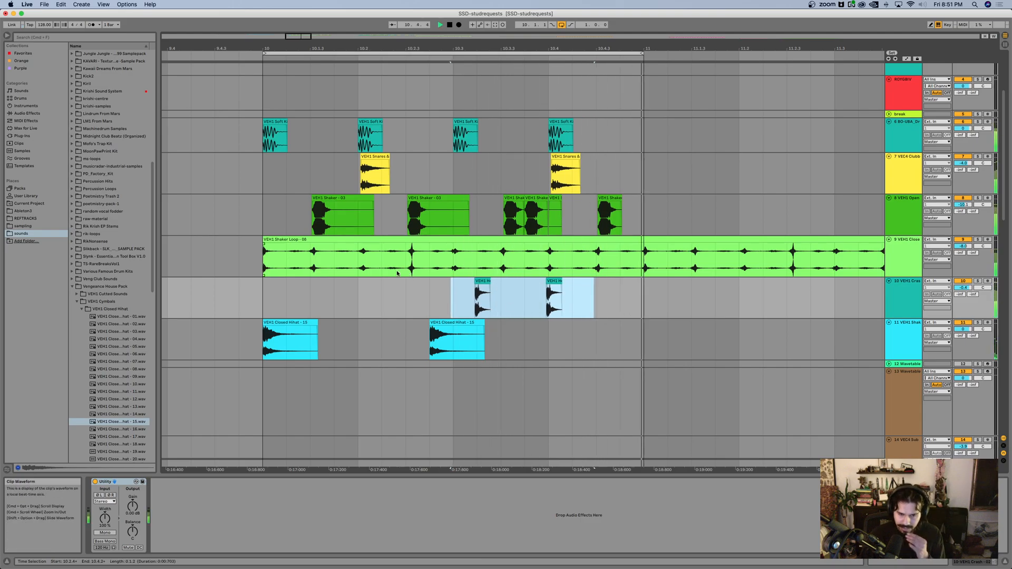
# Step: Nudge the second closed hi-hat hit on track 11 slightly later than the grid while the loop plays
pyautogui.click(439, 322)
pyautogui.press('super+Left')
pyautogui.press('super+Left')
pyautogui.press('super+Left')
pyautogui.press('super+Left')
pyautogui.press('super+Left')
pyautogui.press('super+Left')
pyautogui.press('super+Left')
pyautogui.moveTo(439, 323); pyautogui.dragTo(440, 323)
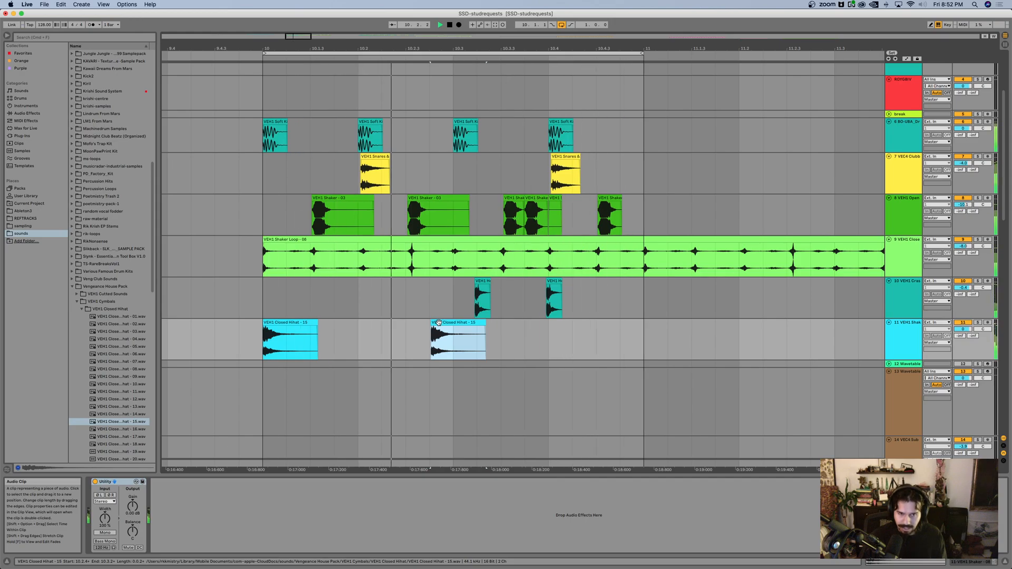
pyautogui.moveTo(438, 322); pyautogui.dragTo(438, 322)
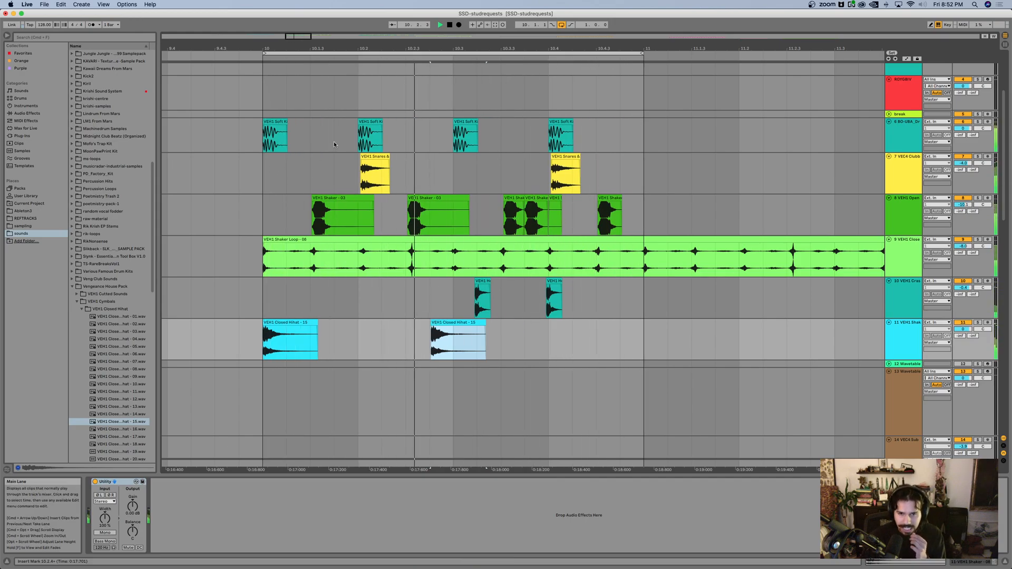
# Step: Try the first shaker hit on track 8 clearly later and clearly earlier than its current position during playback
pyautogui.click(325, 196)
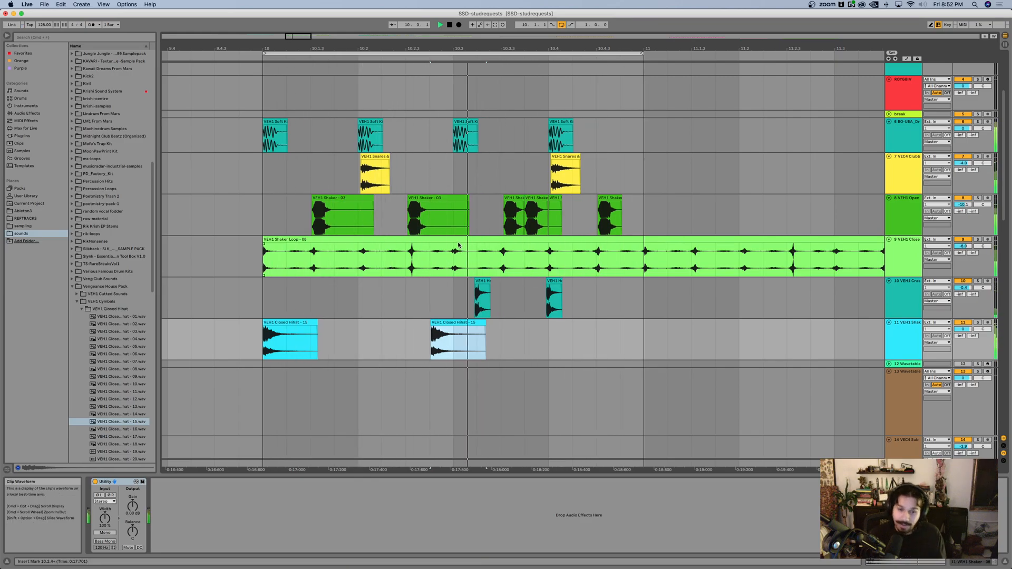
pyautogui.scroll(-2, 472, 236)
pyautogui.click(578, 256)
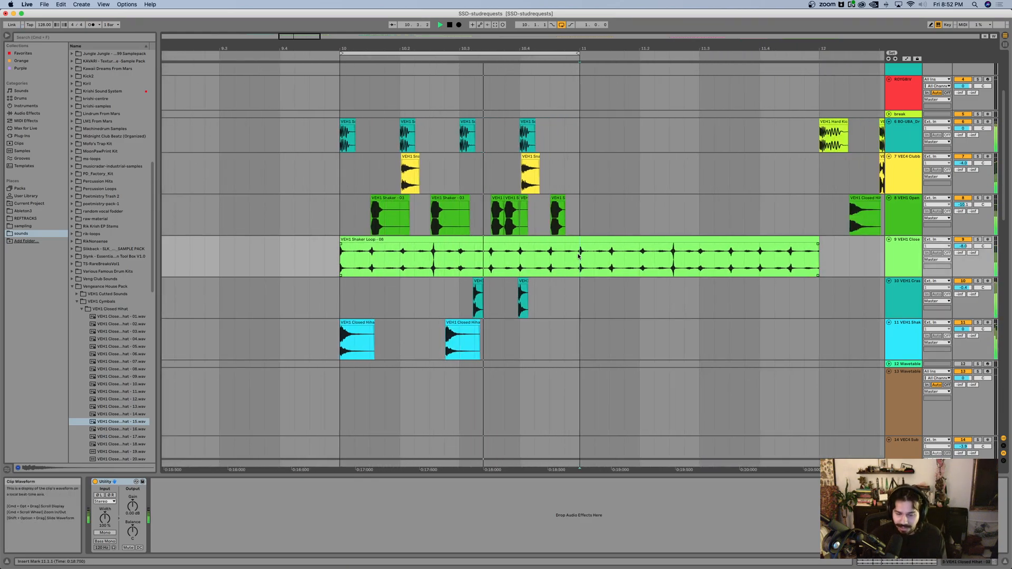
pyautogui.hscroll(1, 442, 226)
pyautogui.scroll(3, 442, 226)
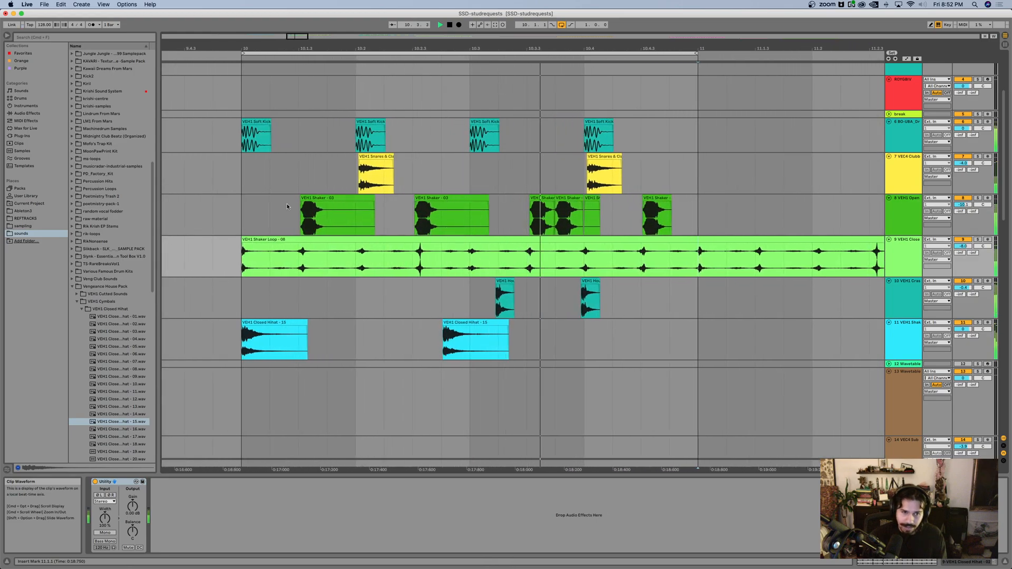
pyautogui.hscroll(-1, 286, 204)
pyautogui.click(333, 198)
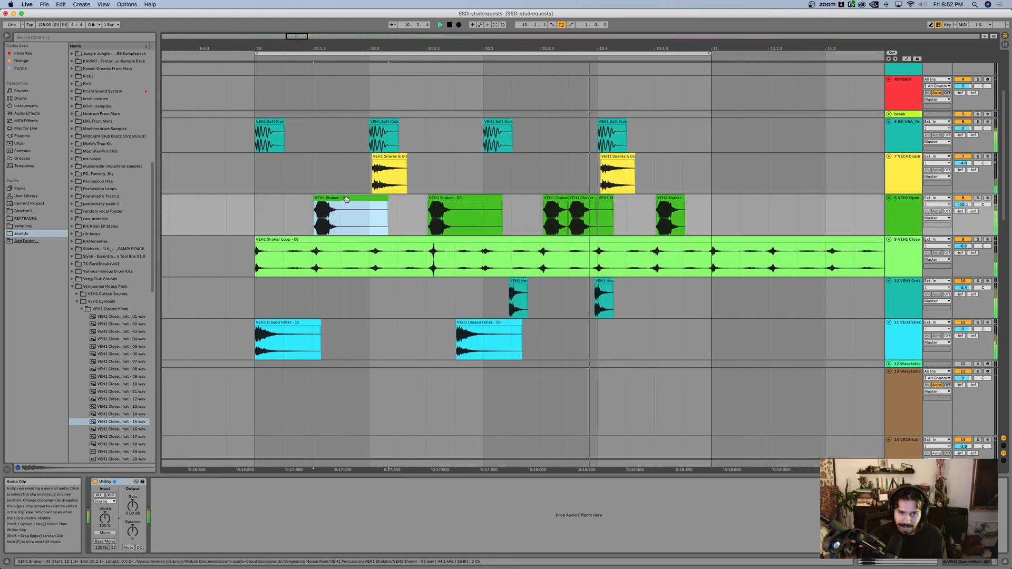
pyautogui.moveTo(347, 199); pyautogui.dragTo(348, 198)
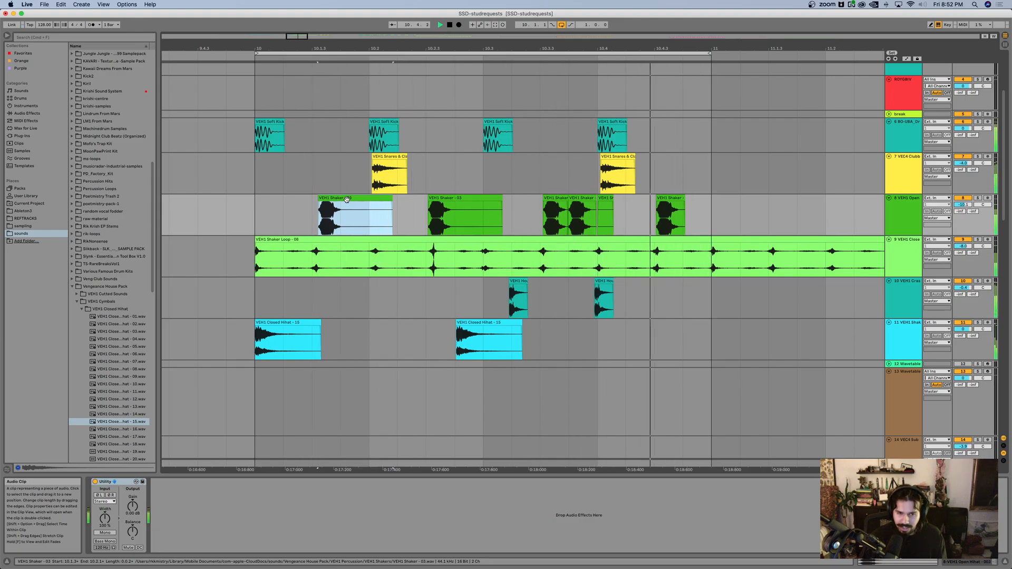
pyautogui.moveTo(346, 198); pyautogui.dragTo(348, 199)
pyautogui.press('space')
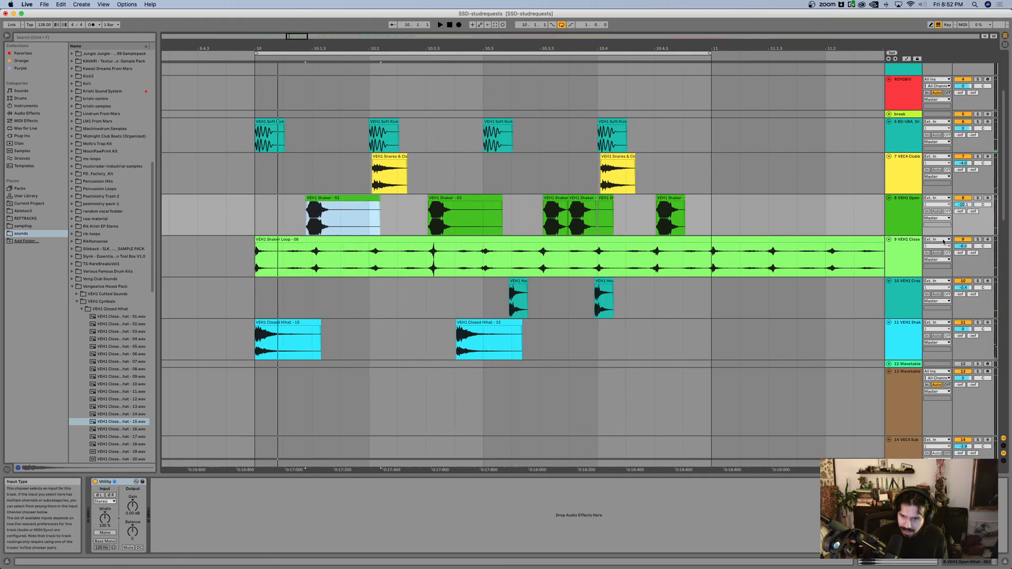
# Step: Restart the loop and nudge the first shaker hit on track 8 forward until it sits slightly later than the grid
pyautogui.click(958, 241)
pyautogui.press('space')
pyautogui.click(316, 198)
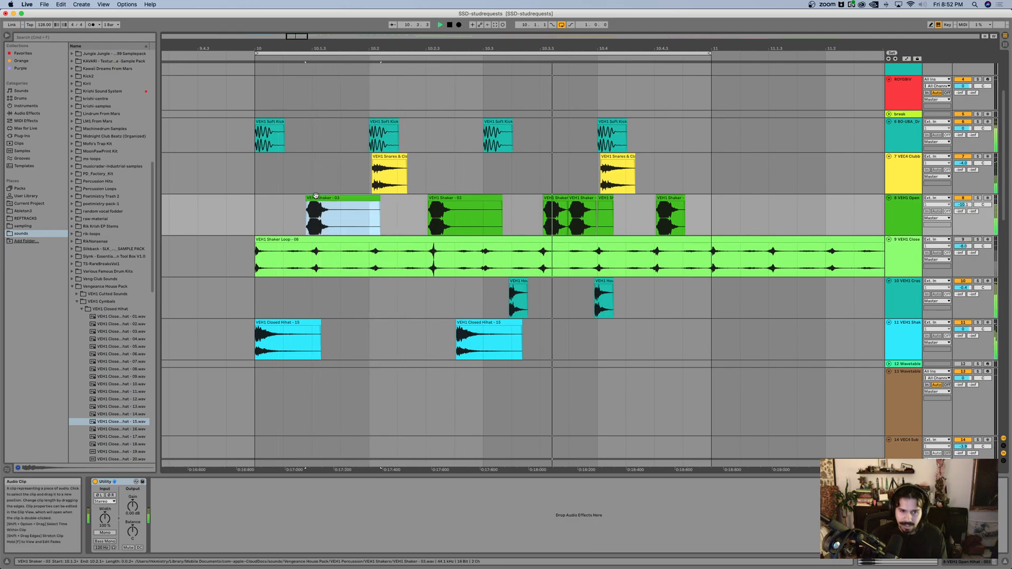
pyautogui.press('Right')
pyautogui.press('Right')
pyautogui.press('Right')
pyautogui.press('Right')
pyautogui.press('Right')
pyautogui.press('Right')
pyautogui.press('Right')
pyautogui.press('Right')
pyautogui.press('Right')
pyautogui.press('Right')
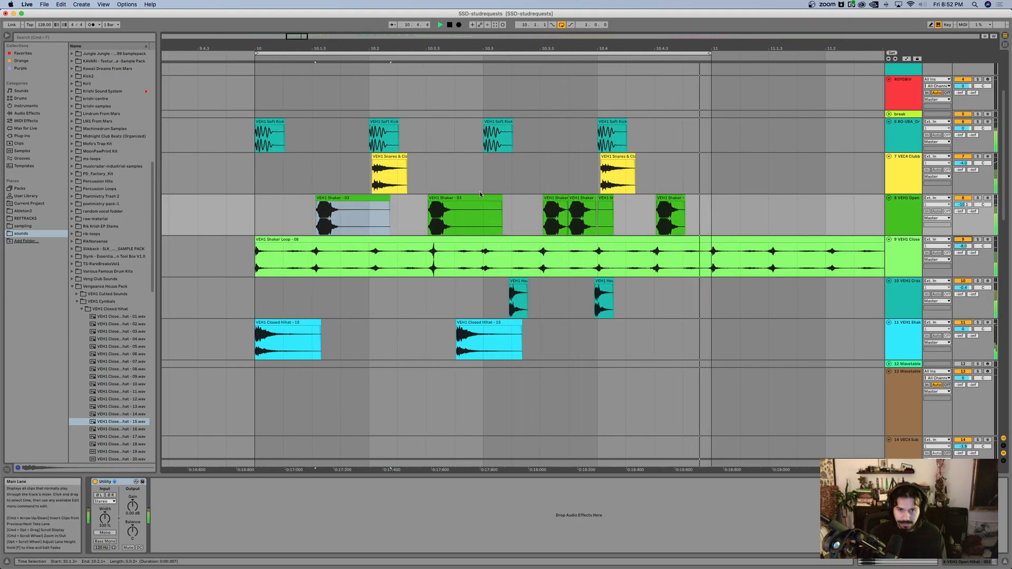
# Step: Stop playback and copy the two-bar Wavetable MIDI clip on track 1 from bar 7 to bar 10
pyautogui.keyDown('ctrl'); pyautogui.scroll(-3, 480, 194); pyautogui.keyUp('ctrl')
pyautogui.keyDown('super'); pyautogui.scroll(-1, 479, 194); pyautogui.keyUp('super')
pyautogui.press('space')
pyautogui.scroll(5, 468, 182)
pyautogui.hscroll(-2, 459, 185)
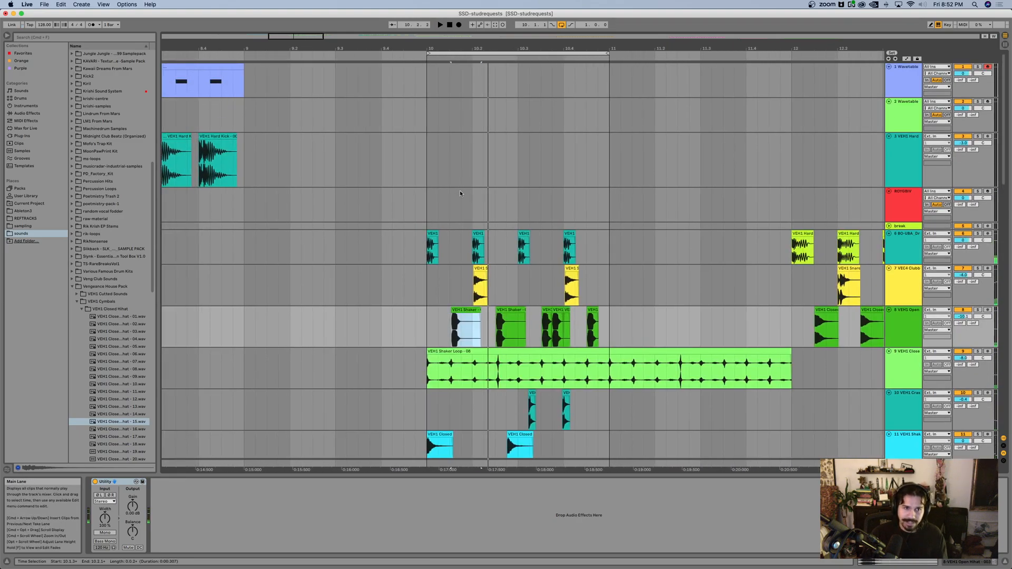
pyautogui.moveTo(186, 63); pyautogui.dragTo(734, 81)
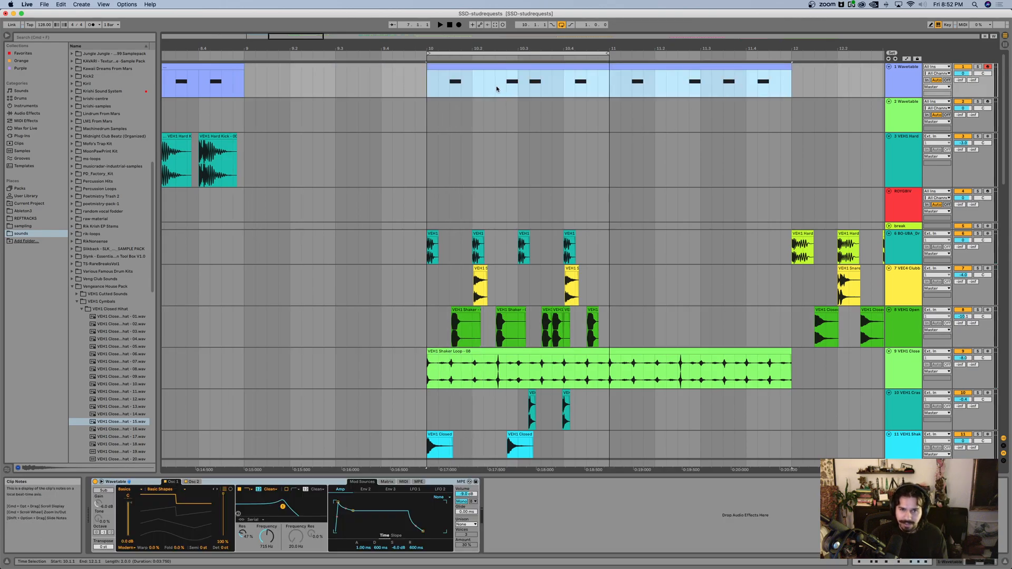
# Step: Play the looped bar with the copied Wavetable clip and look over the clips on all tracks
pyautogui.keyDown('super'); pyautogui.scroll(3, 510, 84); pyautogui.keyUp('super')
pyautogui.scroll(-1, 510, 83)
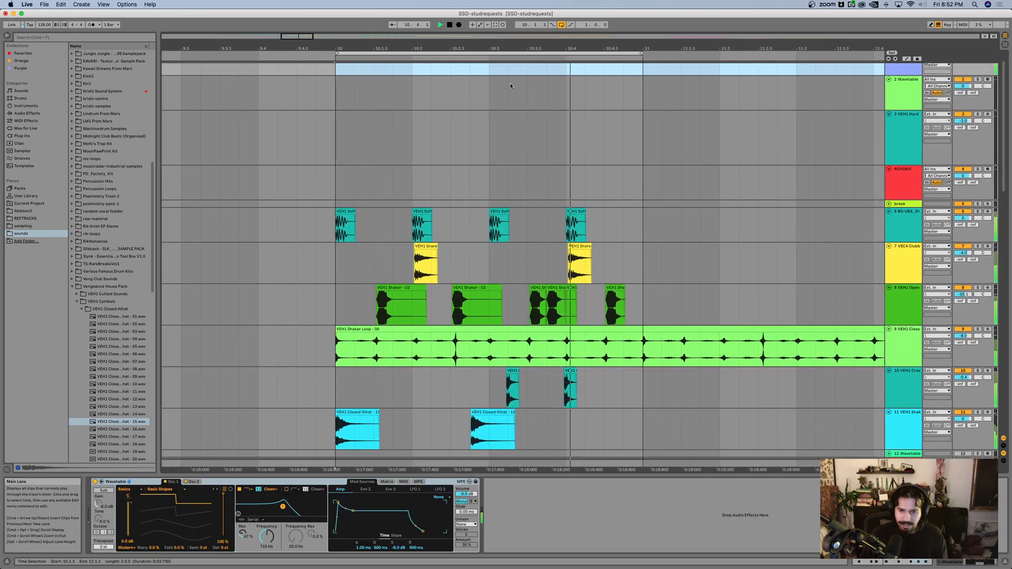
pyautogui.scroll(-1, 508, 141)
pyautogui.hscroll(1, 507, 142)
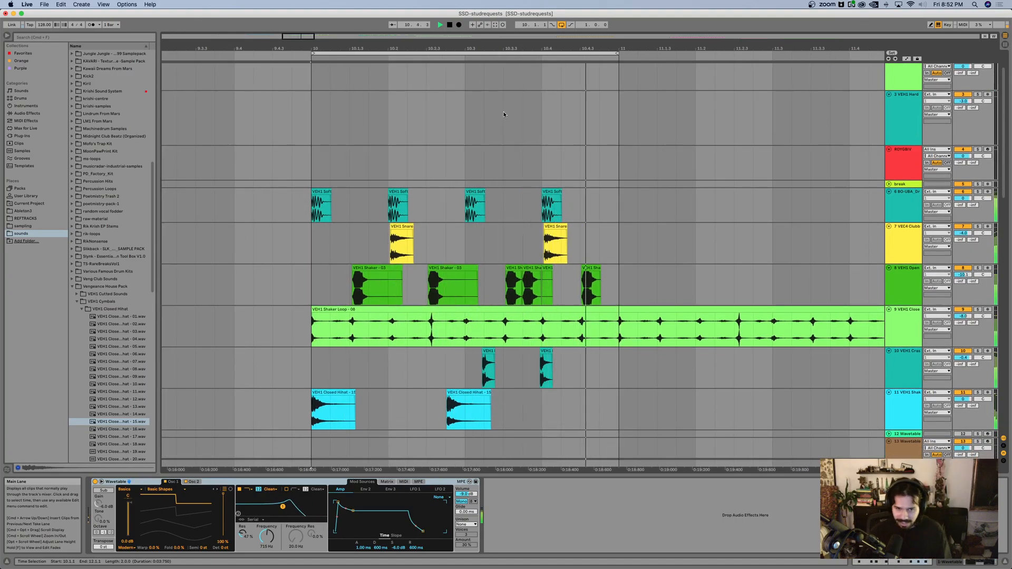
pyautogui.keyDown('super'); pyautogui.scroll(-2, 504, 109); pyautogui.keyUp('super')
pyautogui.keyDown('super'); pyautogui.scroll(-1, 504, 110); pyautogui.keyUp('super')
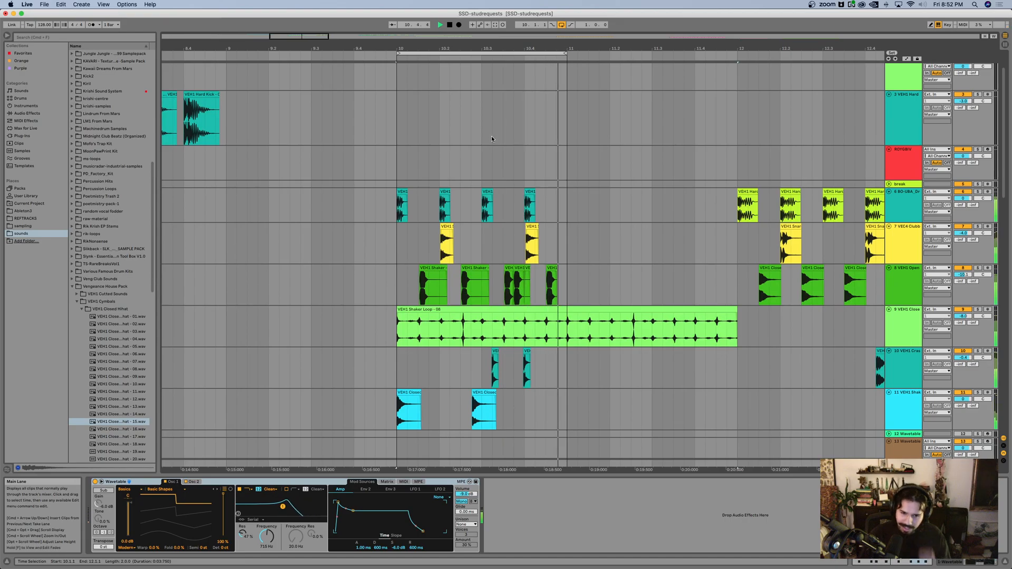
pyautogui.scroll(-1, 492, 135)
pyautogui.scroll(-4, 496, 128)
pyautogui.scroll(3, 498, 132)
pyautogui.scroll(3, 496, 130)
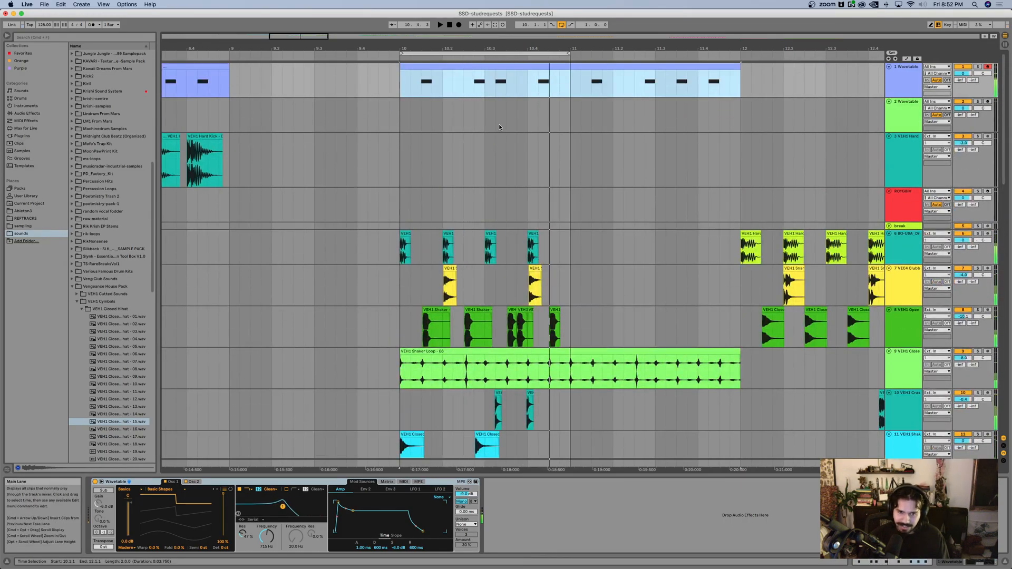
pyautogui.keyDown('super'); pyautogui.scroll(-3, 497, 130); pyautogui.keyUp('super')
pyautogui.keyDown('super'); pyautogui.scroll(-1, 499, 124); pyautogui.keyUp('super')
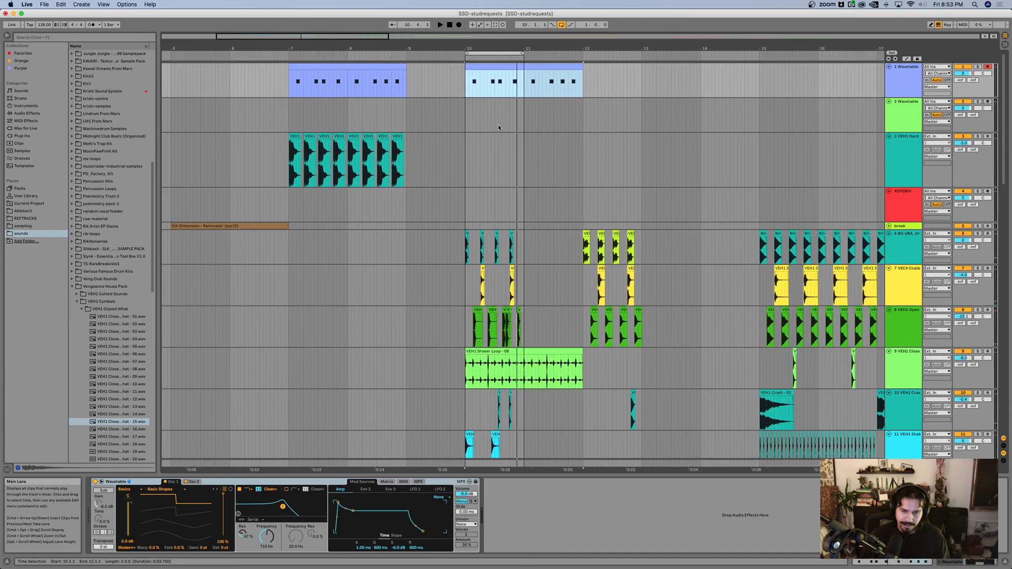
pyautogui.keyDown('super'); pyautogui.scroll(4, 499, 125); pyautogui.keyUp('super')
pyautogui.scroll(-4, 498, 125)
pyautogui.scroll(2, 498, 124)
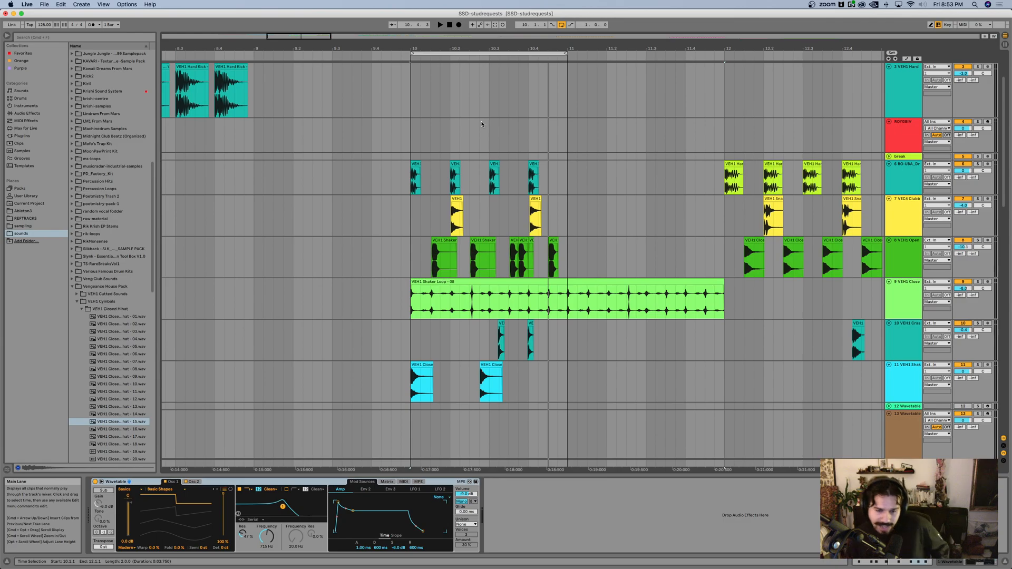
pyautogui.scroll(-2, 481, 123)
pyautogui.scroll(5, 483, 127)
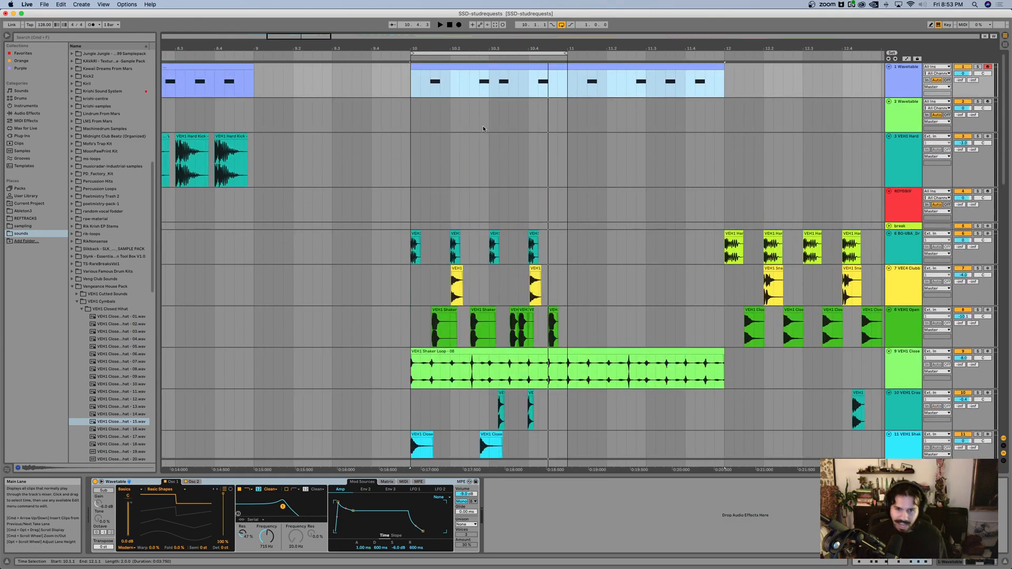
pyautogui.scroll(-3, 484, 127)
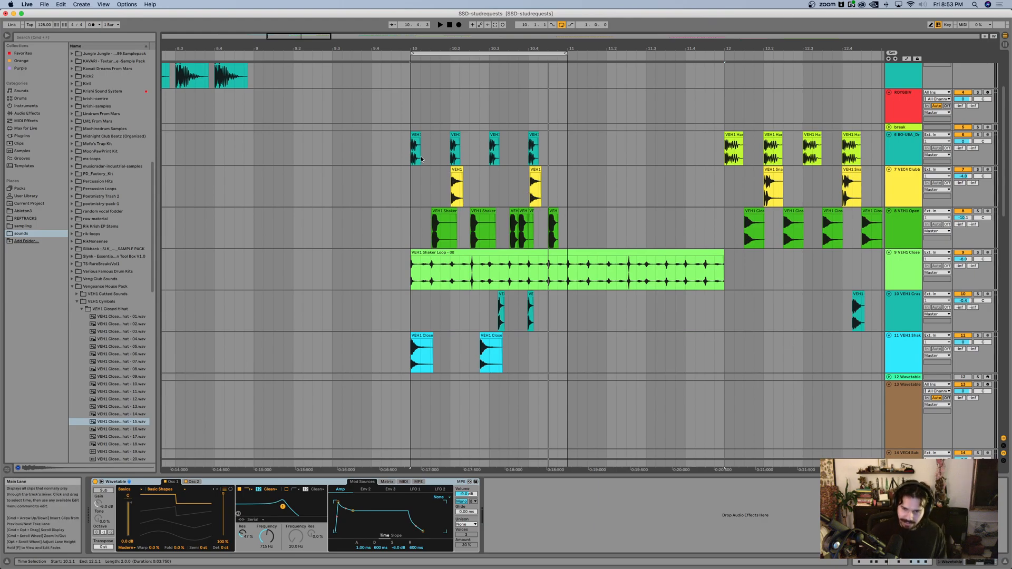
# Step: Play the hard-kick beat at bar 12 and loop that one bar from 12 to 13
pyautogui.scroll(-3, 421, 160)
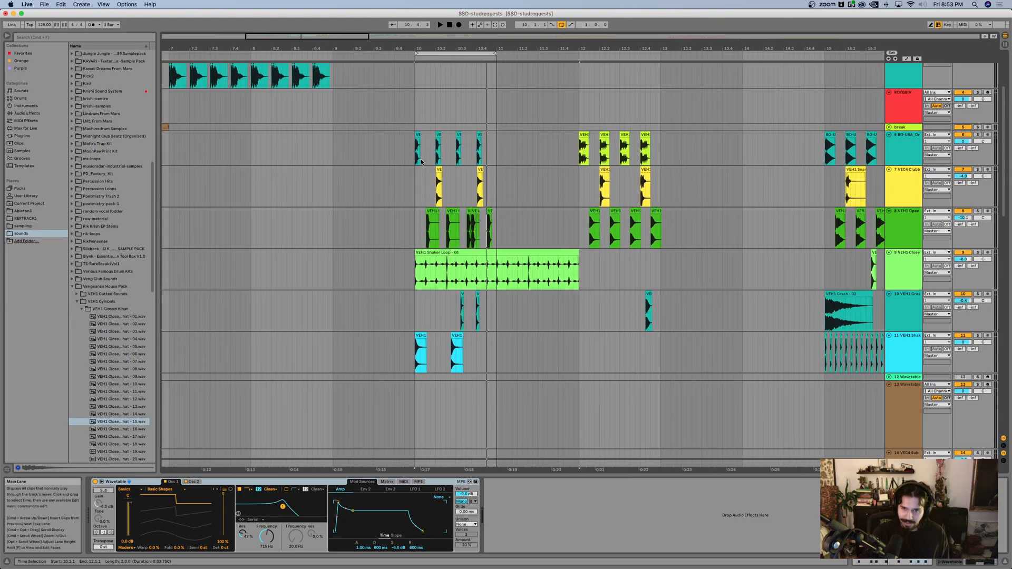
pyautogui.scroll(3, 423, 161)
pyautogui.scroll(-3, 422, 162)
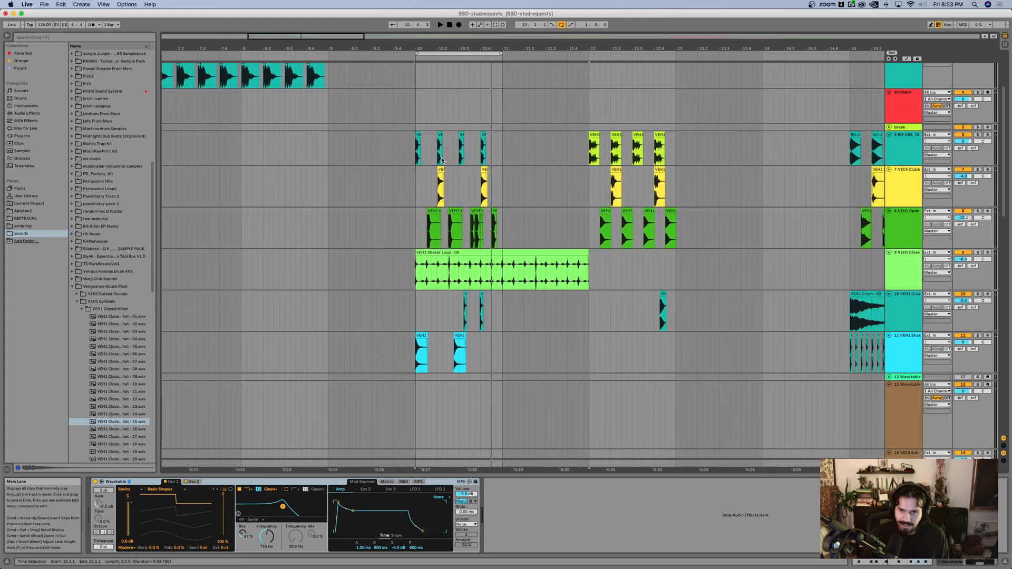
pyautogui.hscroll(2, 423, 162)
pyautogui.click(511, 159)
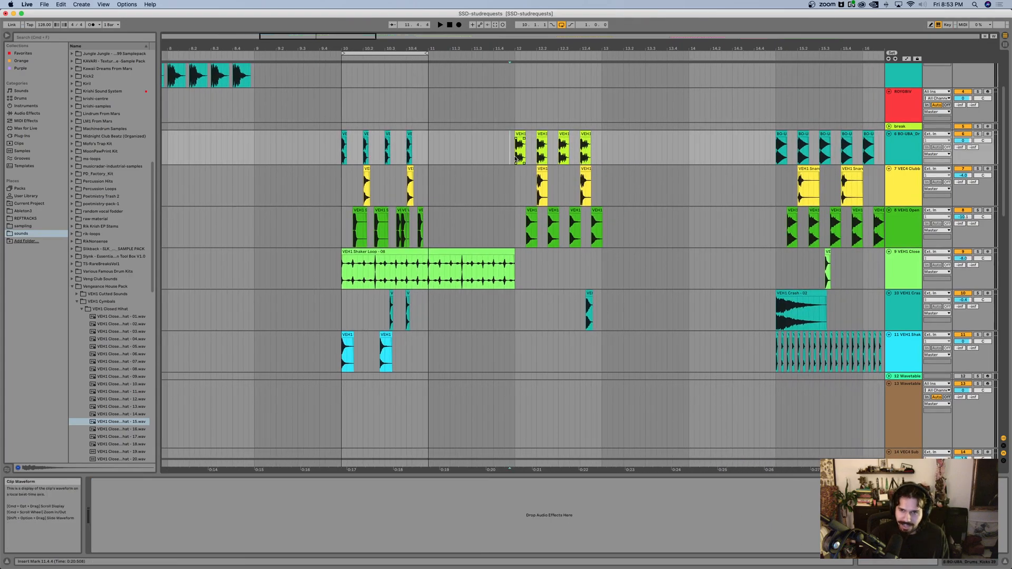
pyautogui.hscroll(2, 495, 161)
pyautogui.scroll(3, 471, 164)
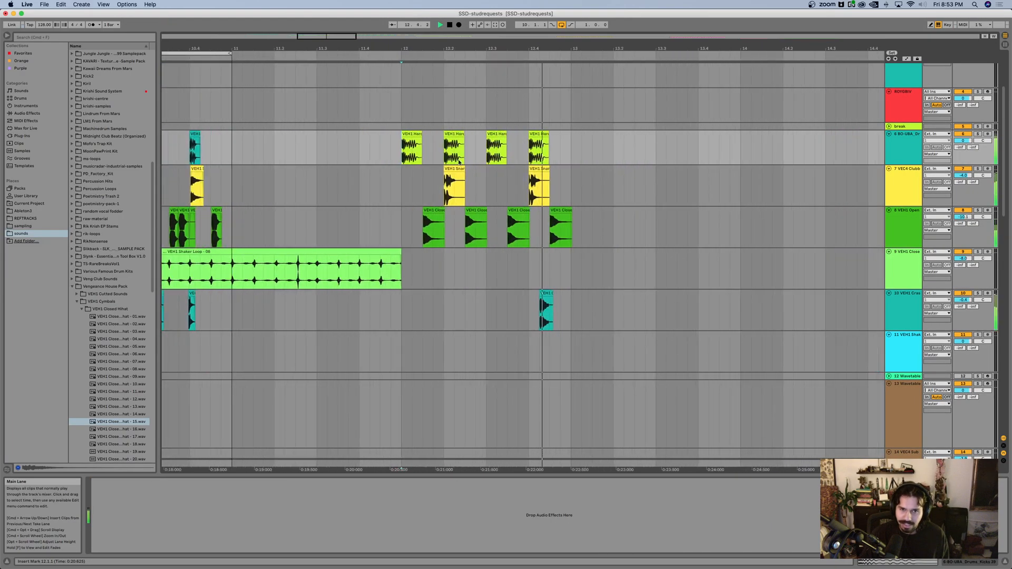
pyautogui.keyDown('shift'); pyautogui.click(571, 152); pyautogui.keyUp('shift')
pyautogui.press('super+l')
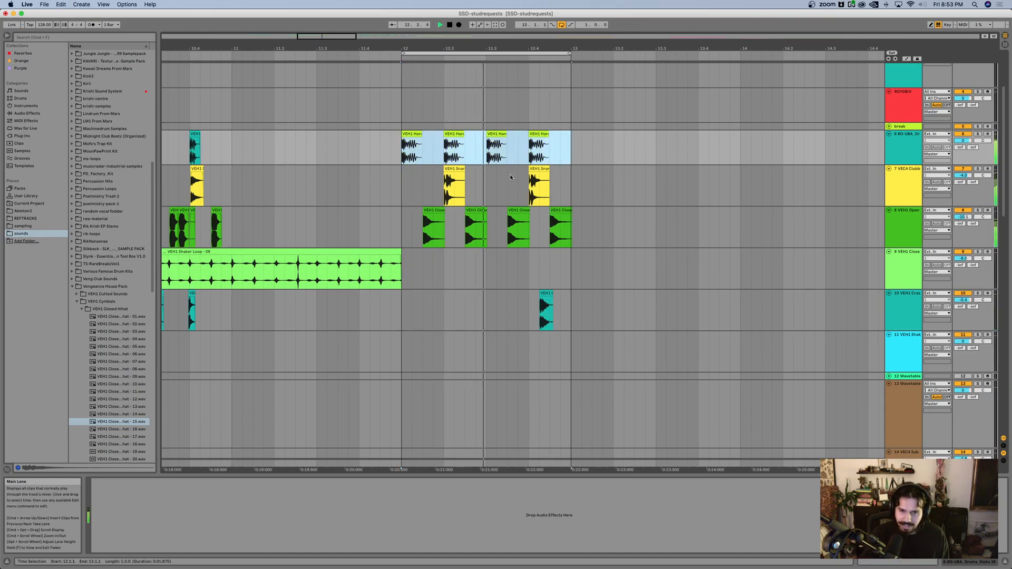
# Step: Select the drum clips on tracks 6 to 11 from bar 15 to 19, loop those four bars and play them
pyautogui.hscroll(4, 527, 171)
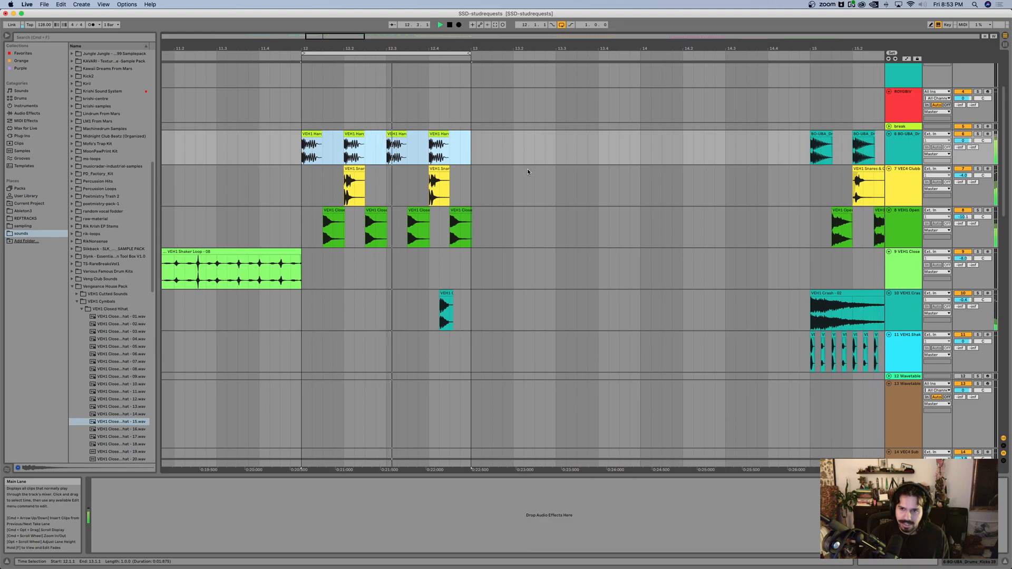
pyautogui.hscroll(10, 527, 169)
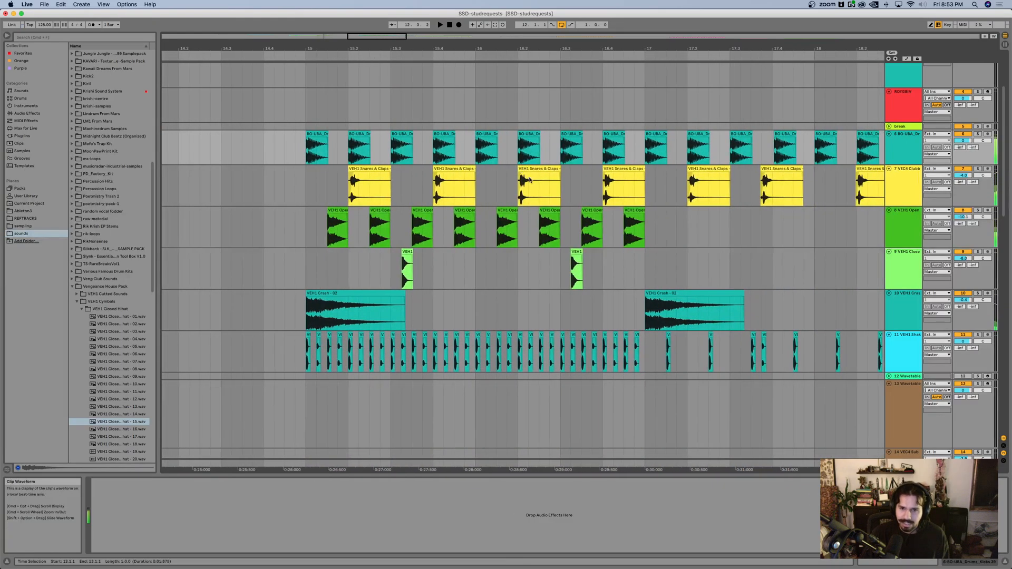
pyautogui.hscroll(2, 521, 170)
pyautogui.moveTo(306, 158); pyautogui.dragTo(805, 354)
pyautogui.press('super+l')
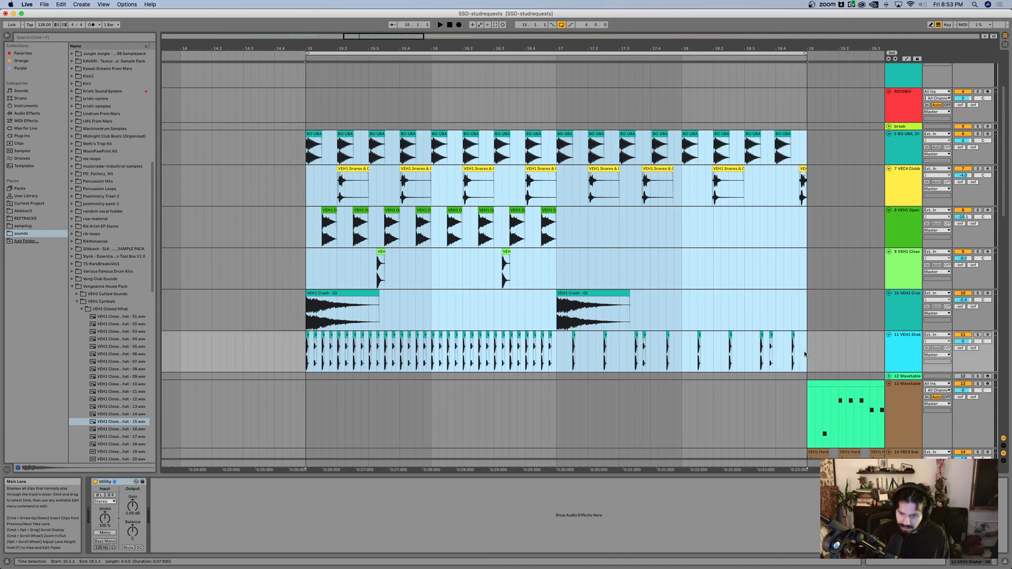
pyautogui.click(546, 232)
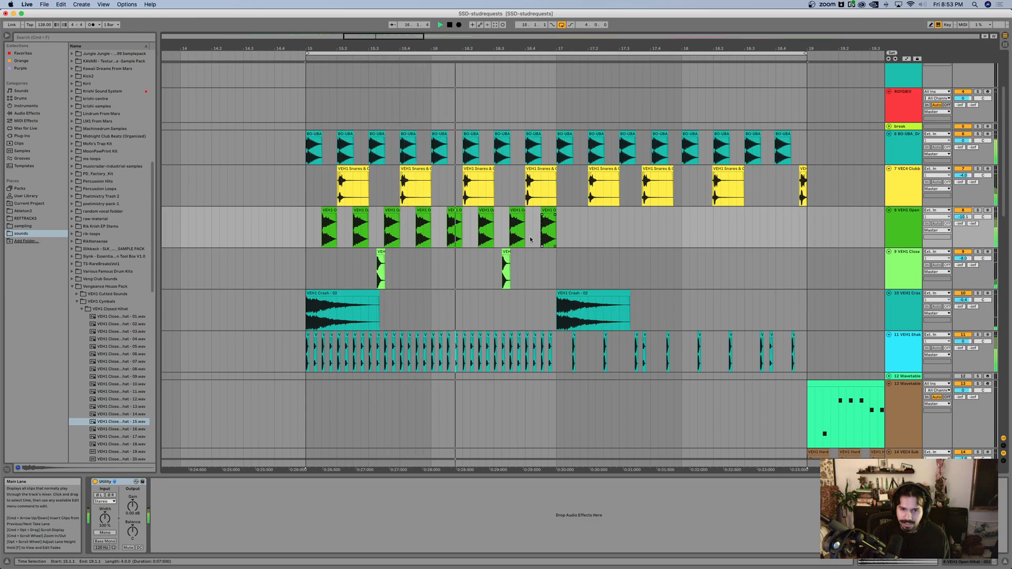
# Step: Fold tracks 1 to 4, including the ROYGBIV track, in the arrangement
pyautogui.scroll(-6, 529, 235)
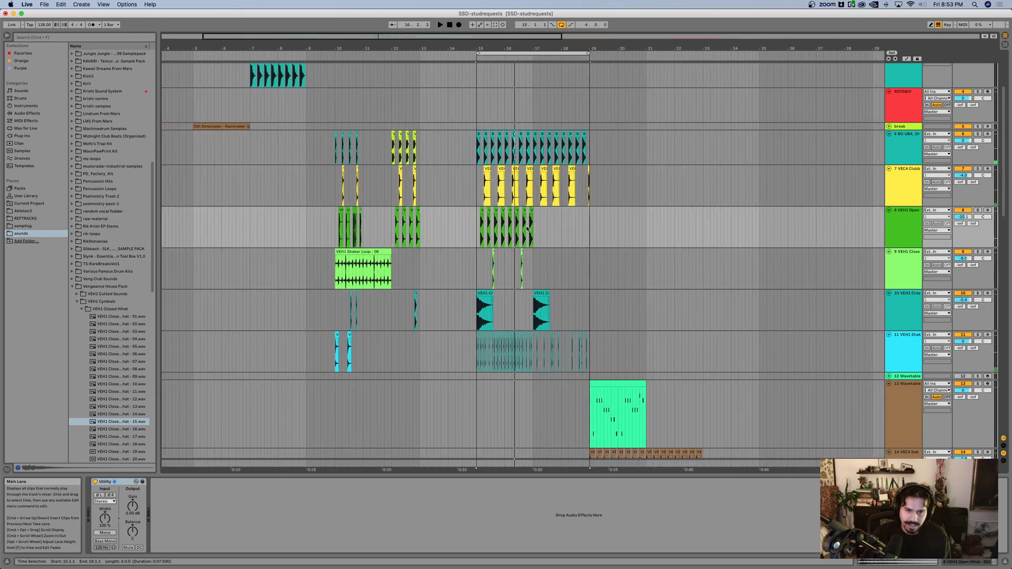
pyautogui.hscroll(-3, 442, 237)
pyautogui.scroll(4, 442, 237)
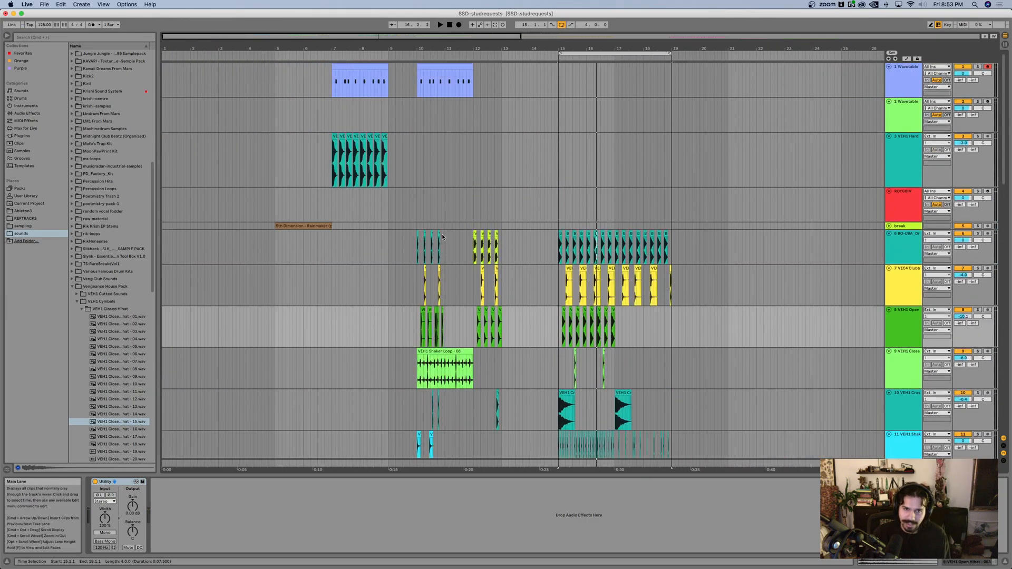
pyautogui.click(874, 143)
pyautogui.click(900, 200)
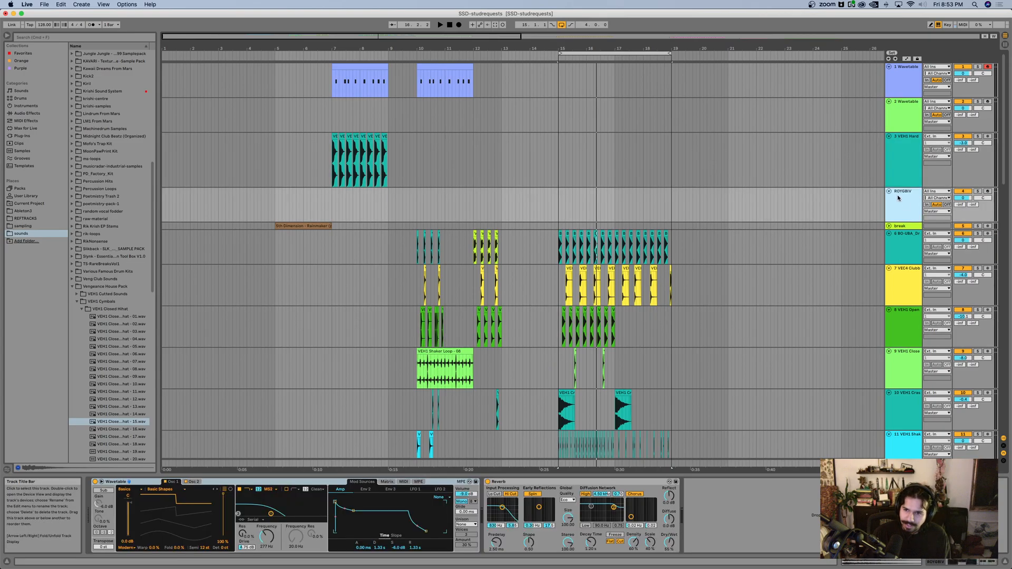
pyautogui.click(889, 191)
pyautogui.click(889, 136)
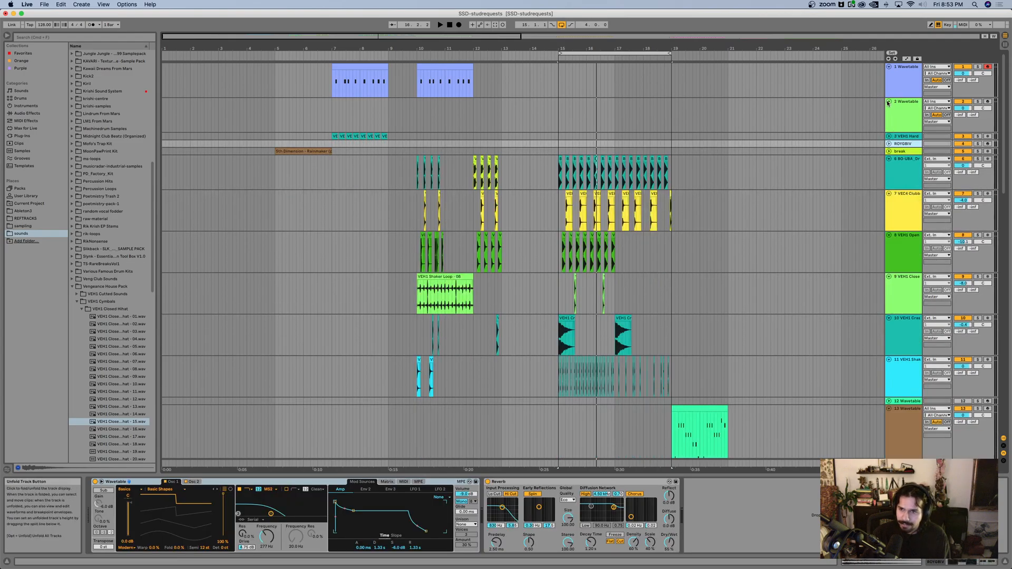
pyautogui.click(889, 101)
pyautogui.click(889, 68)
# Step: Select drum tracks 6 to 11 together and fold them in the arrangement
pyautogui.hscroll(5, 452, 133)
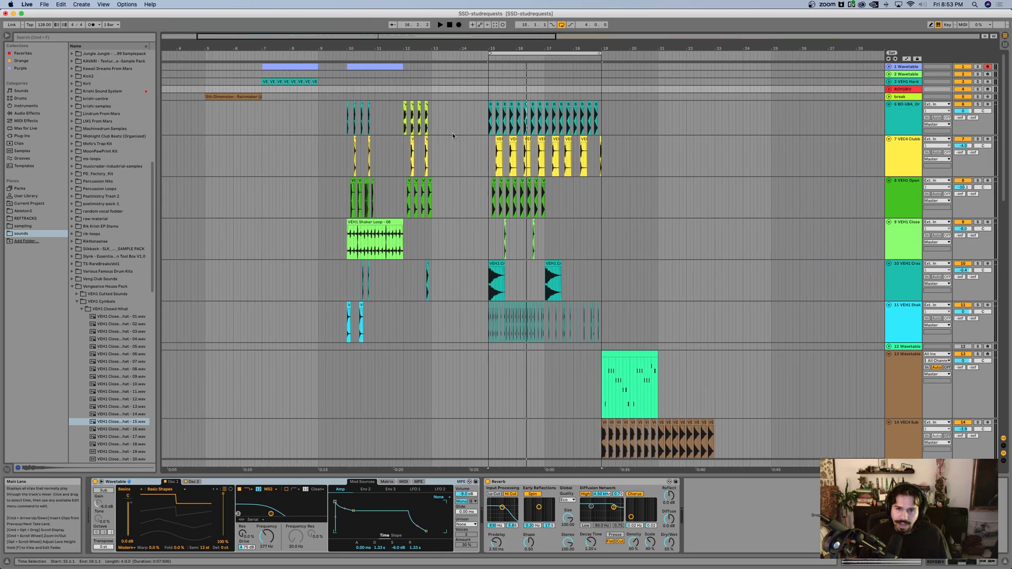
pyautogui.click(902, 121)
pyautogui.keyDown('shift'); pyautogui.click(896, 318); pyautogui.keyUp('shift')
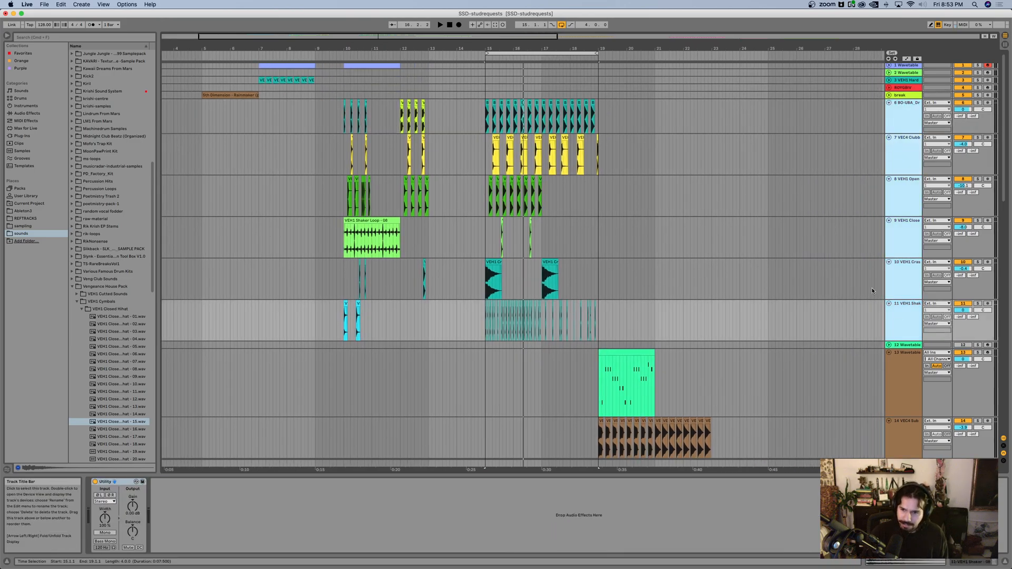
pyautogui.click(889, 103)
# Step: Examine the melody, kick and ride clips between bars 19 and 23 and the devices on Wavetable tracks 12 and 13
pyautogui.hscroll(5, 672, 165)
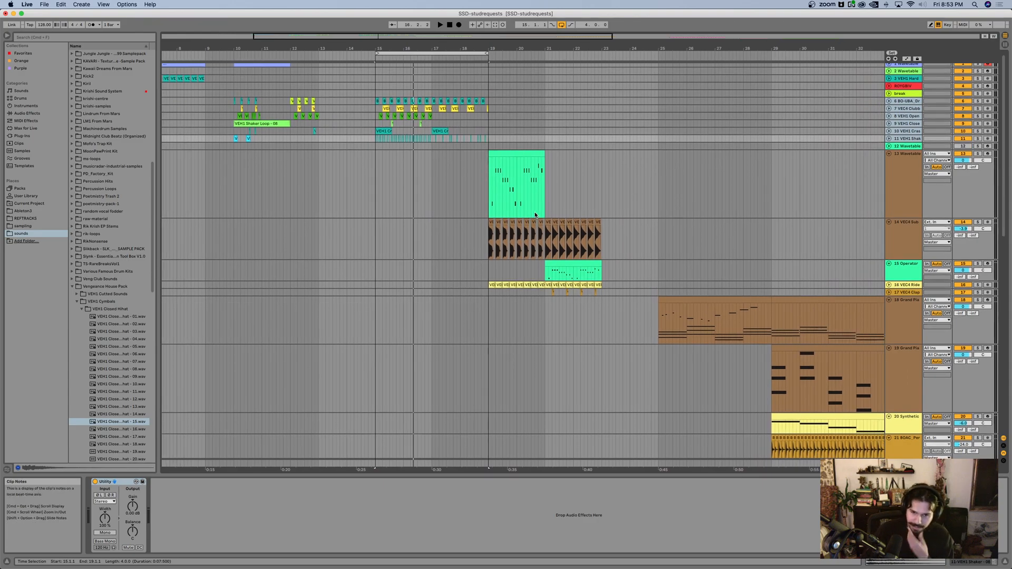
pyautogui.hscroll(2, 536, 203)
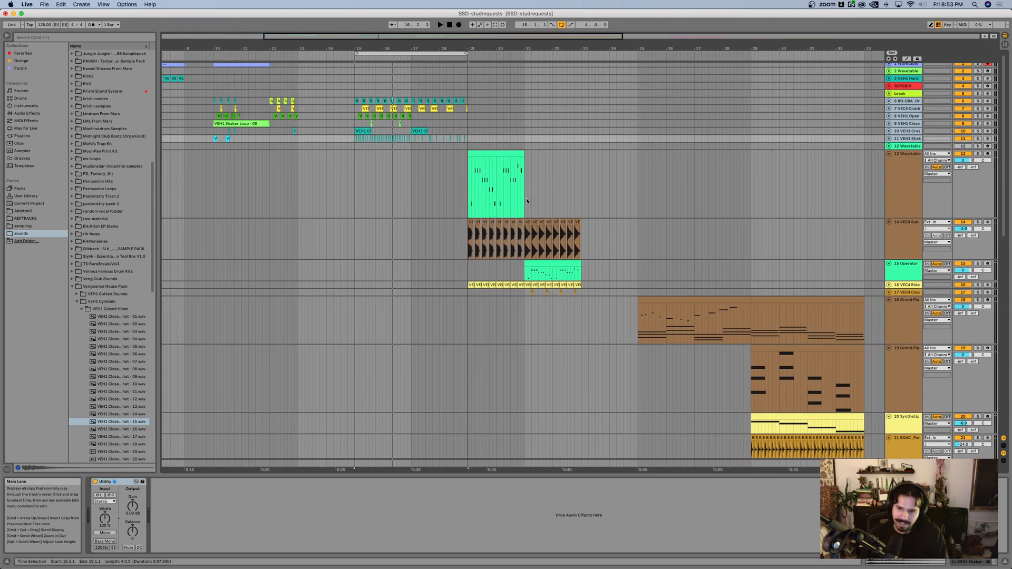
pyautogui.hscroll(2, 524, 198)
pyautogui.scroll(5, 522, 196)
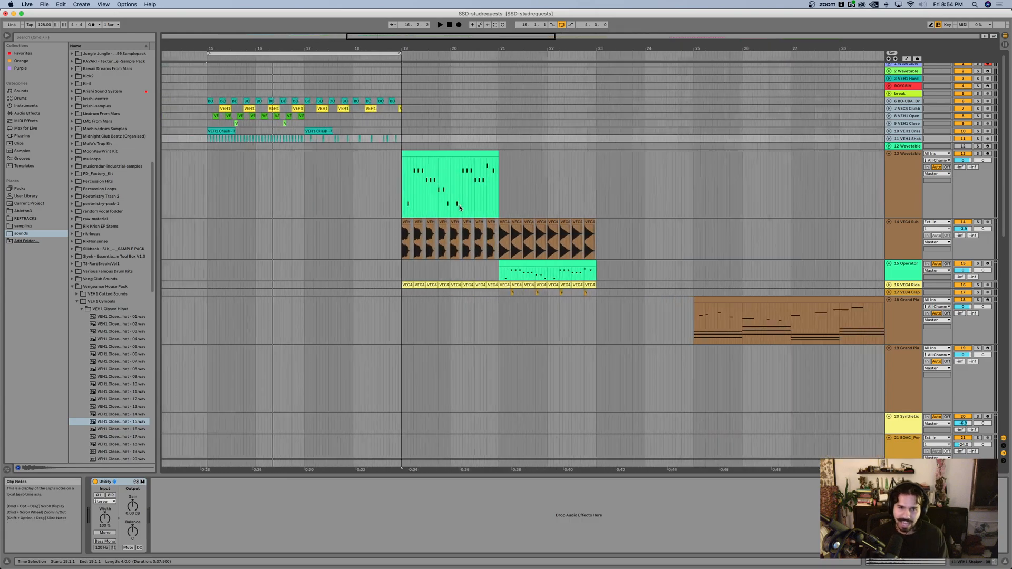
pyautogui.scroll(3, 456, 214)
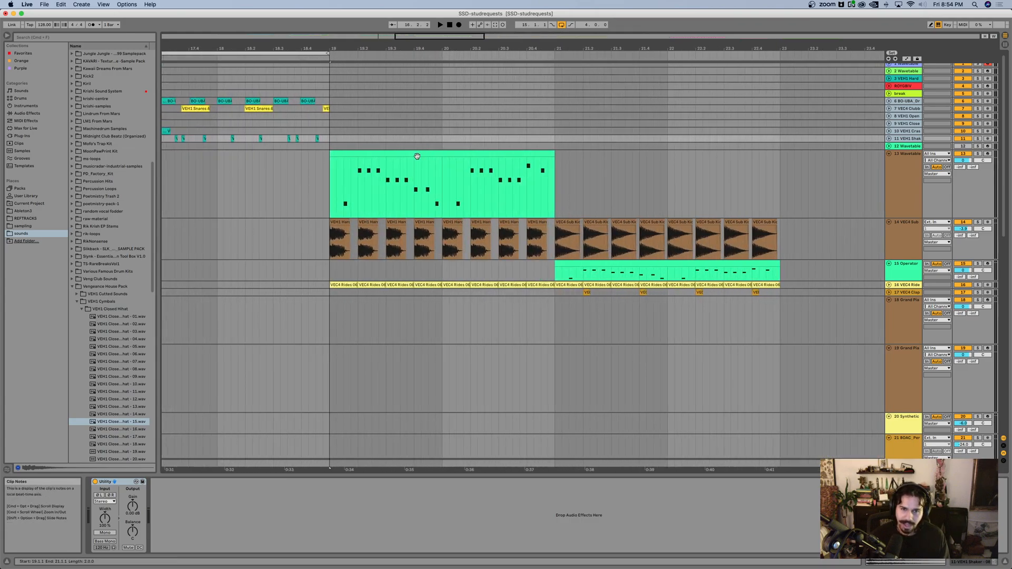
pyautogui.click(900, 147)
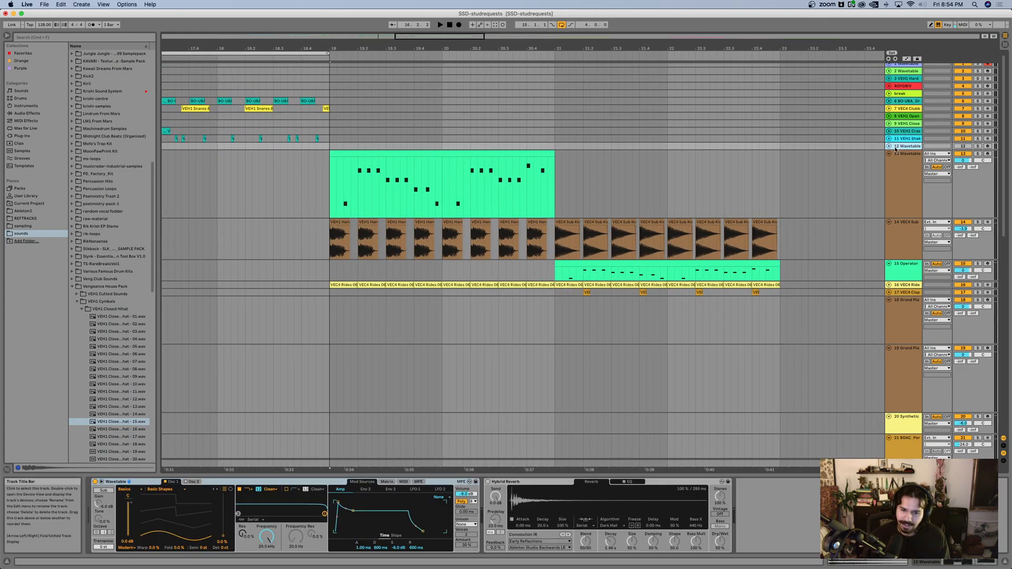
pyautogui.click(325, 191)
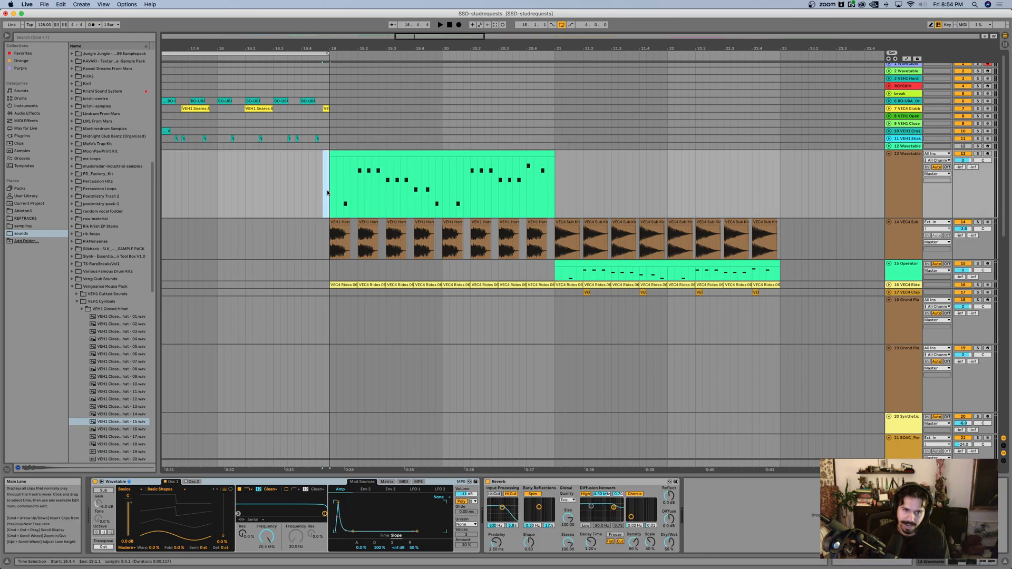
pyautogui.moveTo(330, 193); pyautogui.dragTo(770, 192)
pyautogui.click(549, 244)
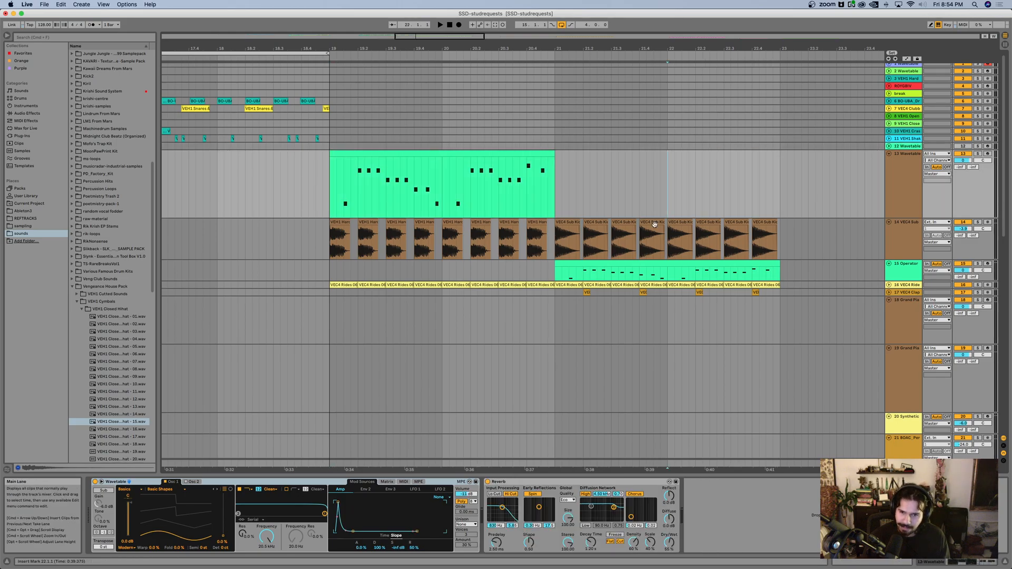
# Step: Select the eight VEC4 sub kick clips on track 14, loop bars 21 to 23 and play them
pyautogui.moveTo(557, 244); pyautogui.dragTo(783, 247)
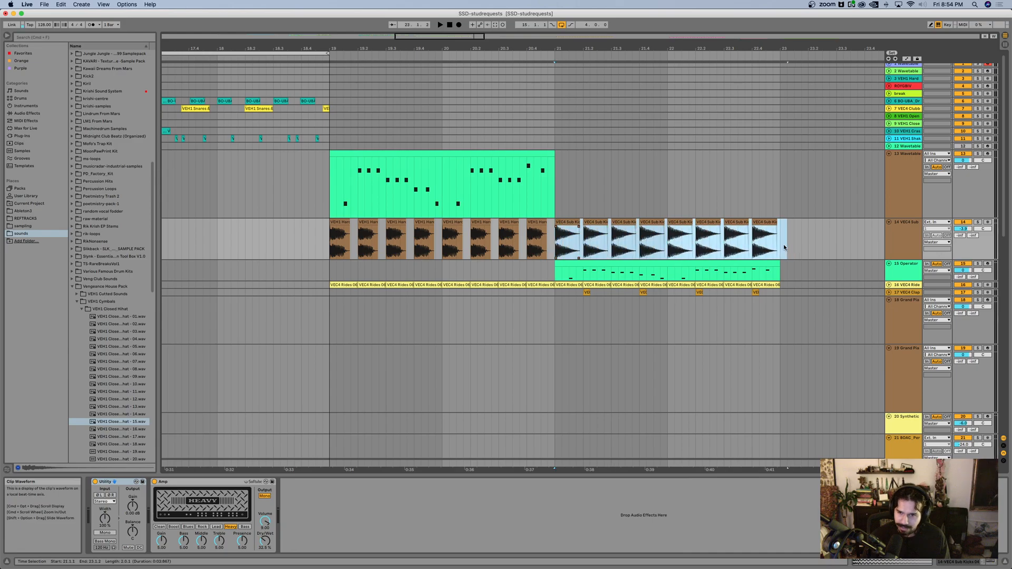
pyautogui.press('super+l')
pyautogui.press('space')
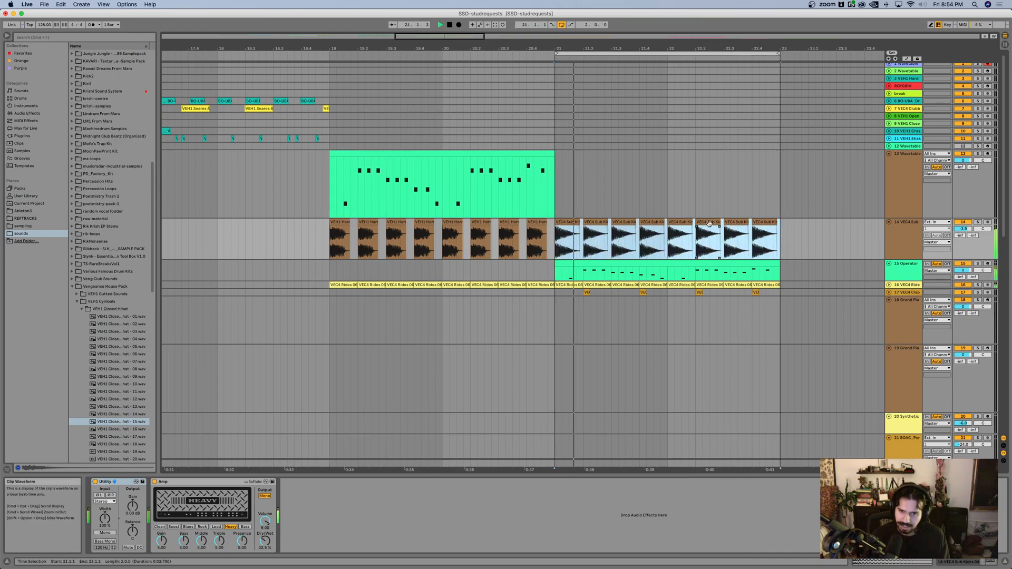
# Step: Unfold the VEC4 ride and clap tracks 16 and 17, and solo the sub kick track 14
pyautogui.scroll(5, 709, 221)
pyautogui.scroll(-5, 710, 221)
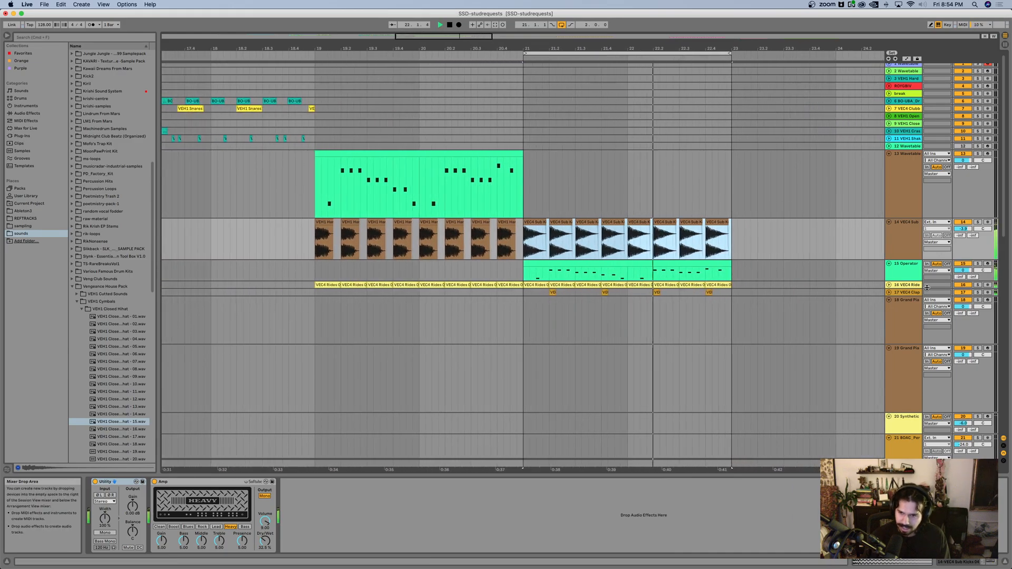
pyautogui.click(889, 285)
pyautogui.scroll(-2, 784, 302)
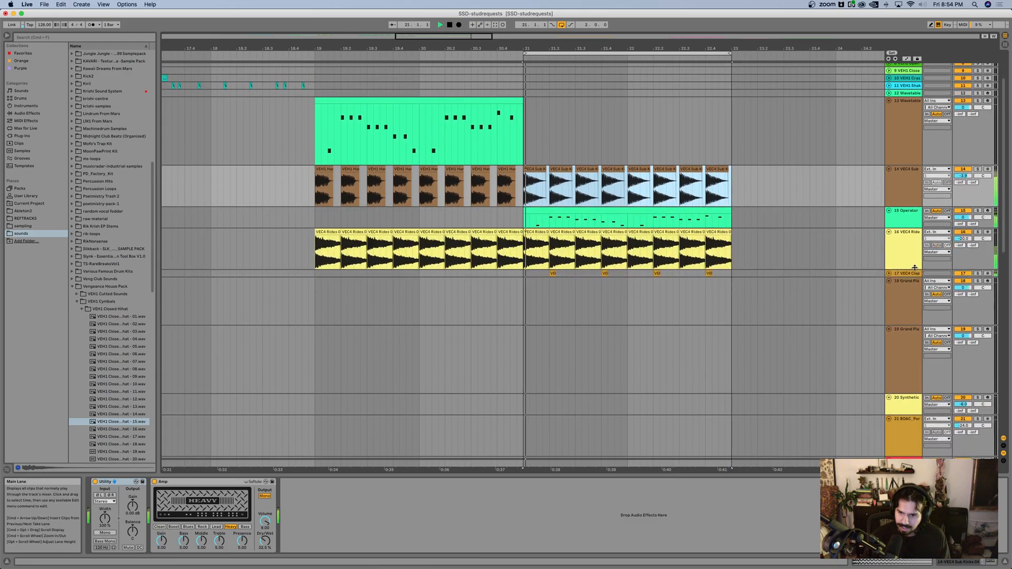
pyautogui.click(889, 274)
pyautogui.scroll(2, 709, 249)
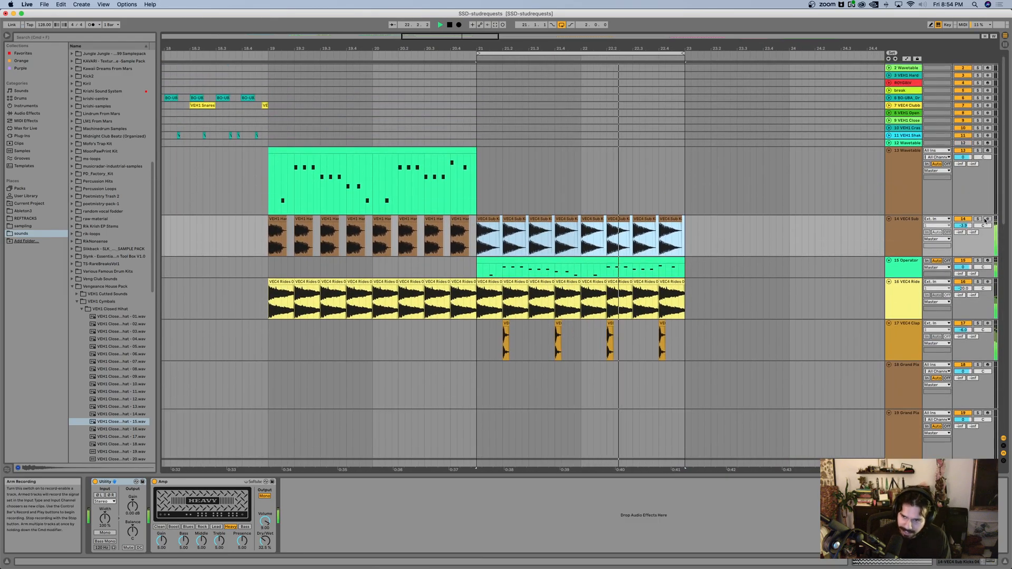
pyautogui.click(978, 219)
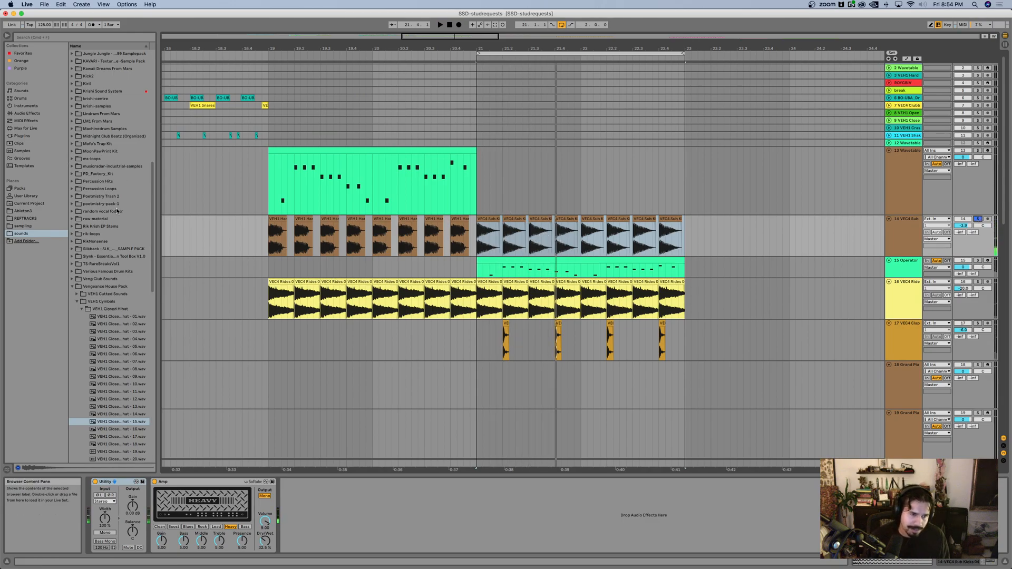
# Step: Collapse the Vengeance House Pack folder and audition the samples in the trap kit's 808s folder
pyautogui.click(73, 287)
pyautogui.click(101, 174)
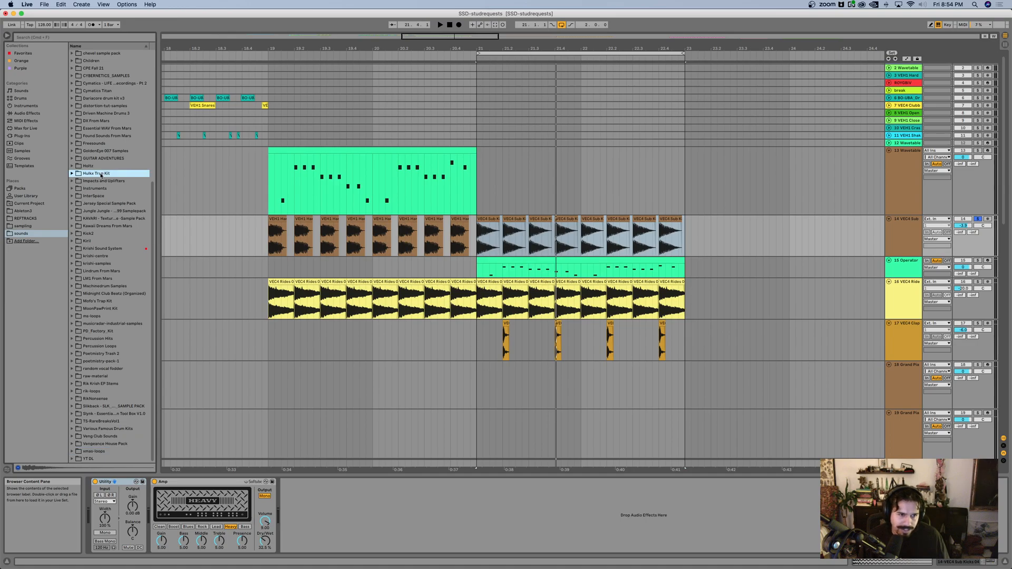
pyautogui.press('Right')
pyautogui.press('Down')
pyautogui.press('Down')
pyautogui.press('Down')
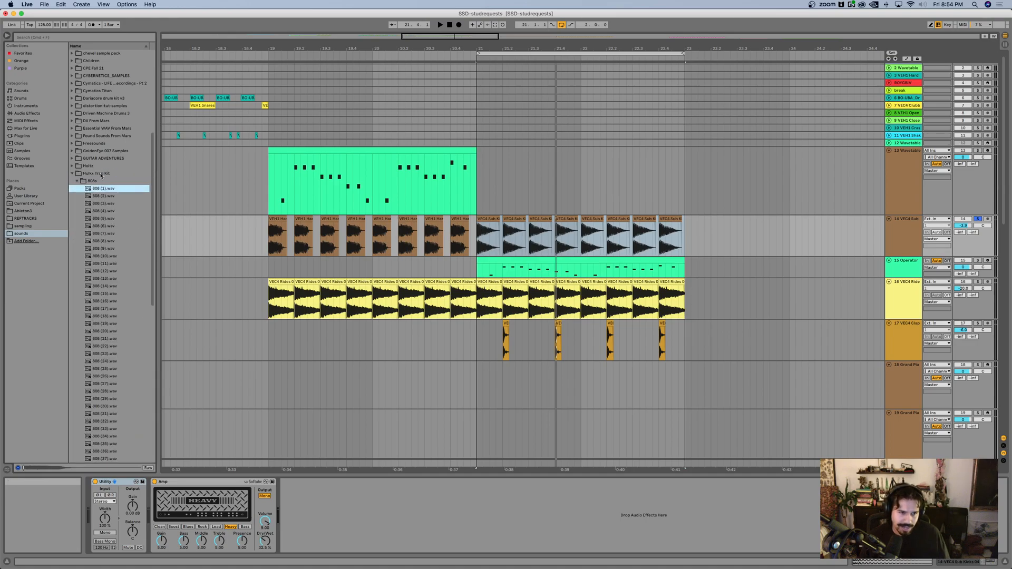
pyautogui.press('Down')
pyautogui.press('Down')
pyautogui.press('Down')
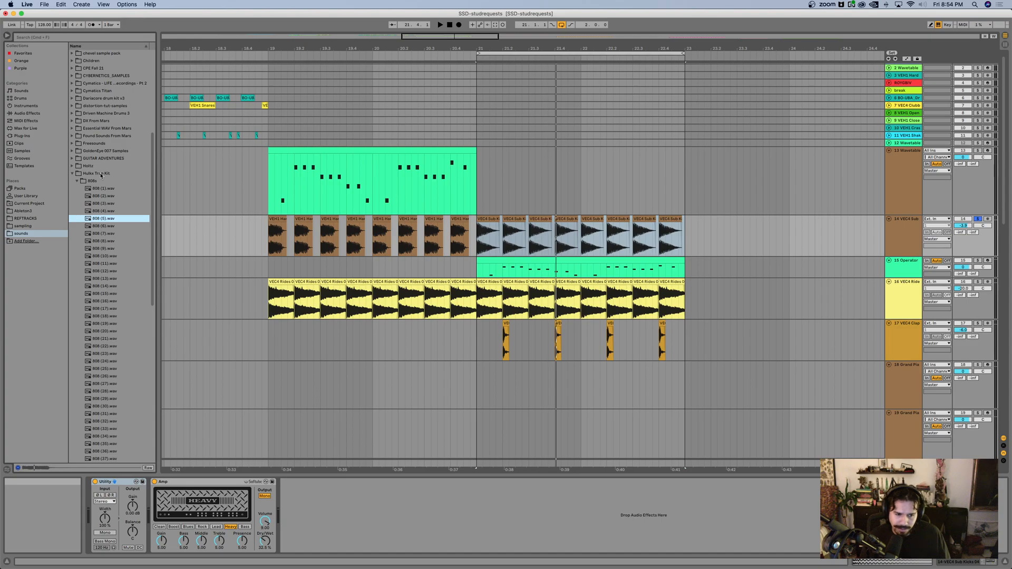
pyautogui.press('Down')
pyautogui.press('Down')
pyautogui.press('Down')
pyautogui.press('Down')
pyautogui.press('Up')
pyautogui.press('Down')
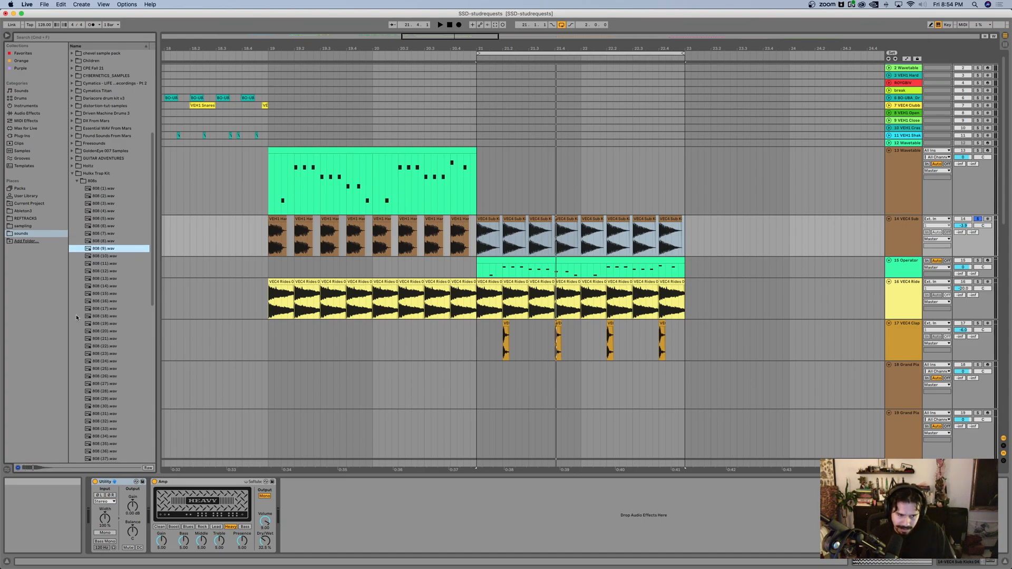
pyautogui.press('Down')
pyautogui.press('Down')
pyautogui.press('Down')
pyautogui.press('Down')
pyautogui.press('Down')
pyautogui.press('Down')
pyautogui.press('Down')
pyautogui.press('Down')
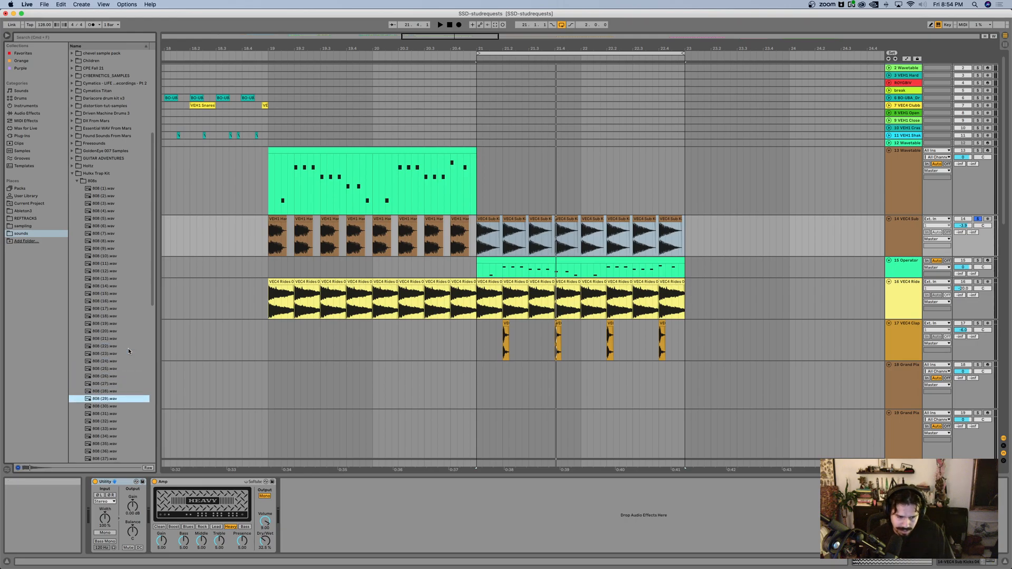
pyautogui.press('Down')
pyautogui.press('Down')
pyautogui.press('Down')
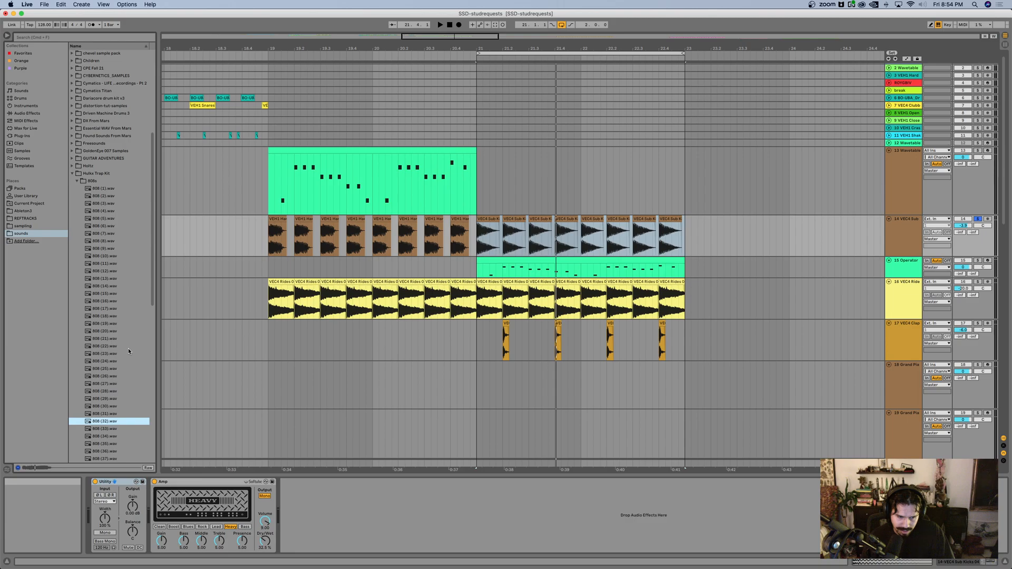
pyautogui.press('Down')
pyautogui.press('Down')
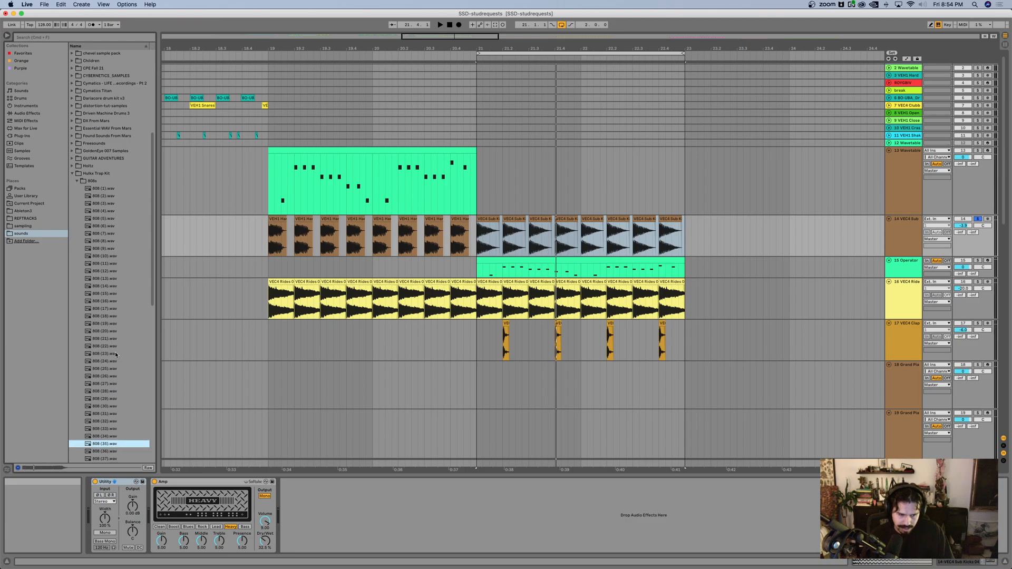
pyautogui.scroll(-5, 116, 355)
pyautogui.scroll(-1, 116, 355)
pyautogui.press('Down')
pyautogui.press('Down')
pyautogui.press('Down')
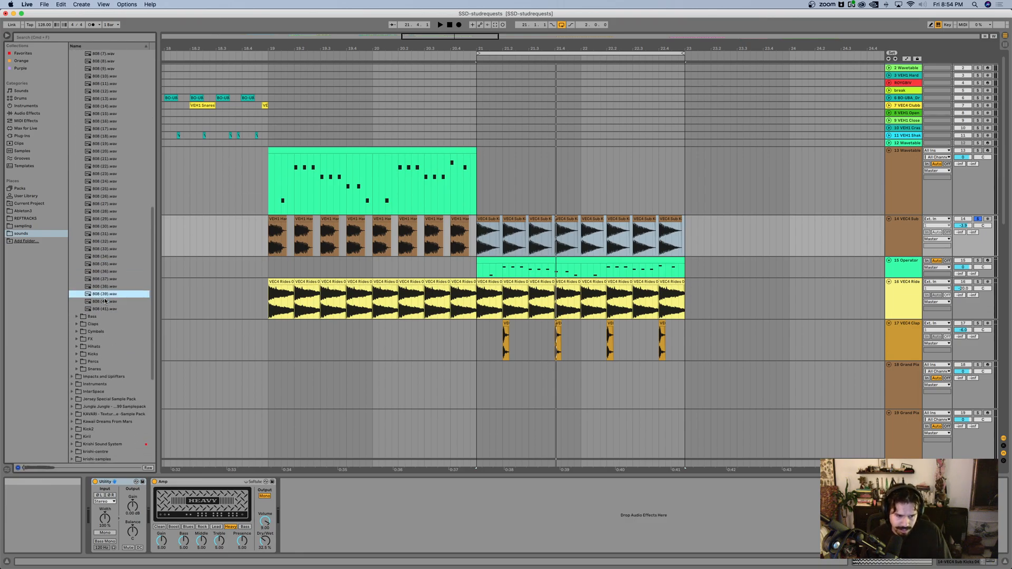
pyautogui.press('Up')
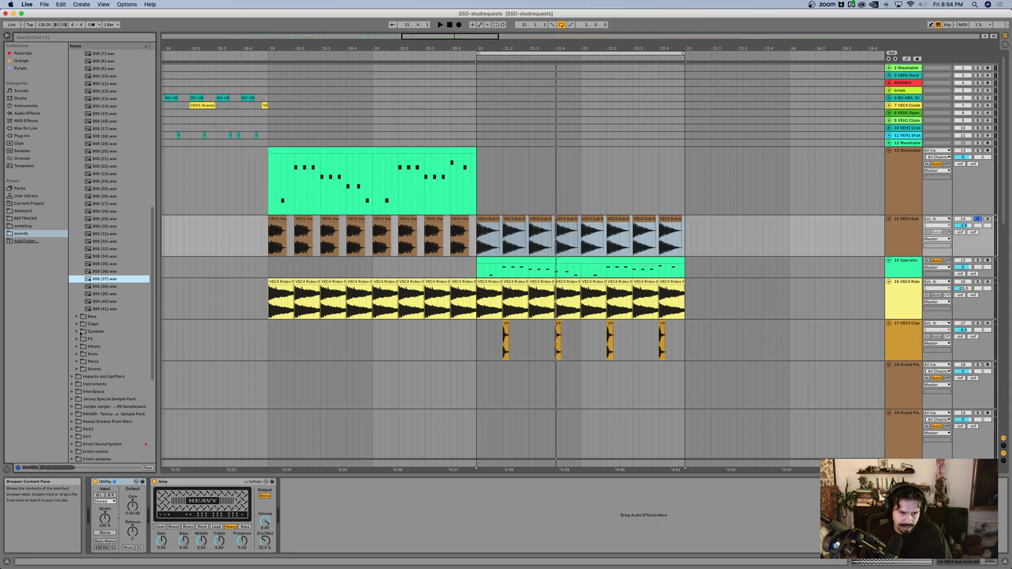
# Step: Audition the kick samples in the trap kit's Kicks folder
pyautogui.click(98, 354)
pyautogui.press('Right')
pyautogui.press('Down')
pyautogui.press('Down')
pyautogui.press('Down')
pyautogui.press('Down')
pyautogui.press('Down')
pyautogui.press('Down')
pyautogui.press('Down')
pyautogui.press('Down')
pyautogui.press('Down')
pyautogui.press('Down')
pyautogui.press('Down')
pyautogui.press('Down')
pyautogui.press('Down')
pyautogui.press('Down')
pyautogui.press('Down')
pyautogui.press('Down')
pyautogui.press('Down')
pyautogui.press('Down')
pyautogui.press('Down')
pyautogui.press('Down')
pyautogui.press('Down')
pyautogui.press('Down')
pyautogui.press('Down')
pyautogui.press('Down')
pyautogui.press('Down')
pyautogui.press('Down')
pyautogui.press('Down')
pyautogui.press('Down')
pyautogui.press('Down')
pyautogui.press('Down')
pyautogui.press('Down')
pyautogui.press('Down')
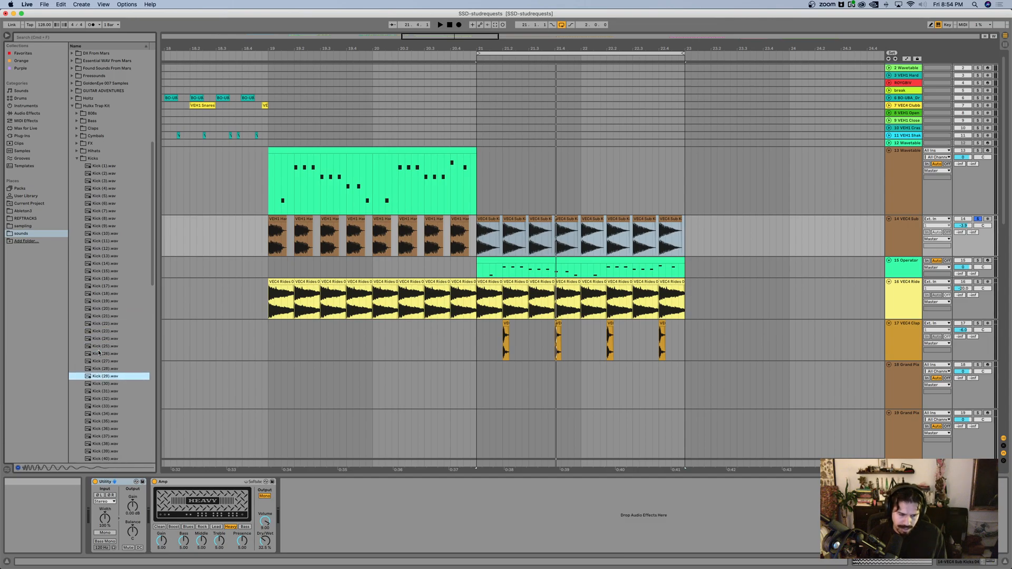
pyautogui.press('Down')
pyautogui.press('Down')
pyautogui.press('Down')
pyautogui.press('Down')
pyautogui.press('Down')
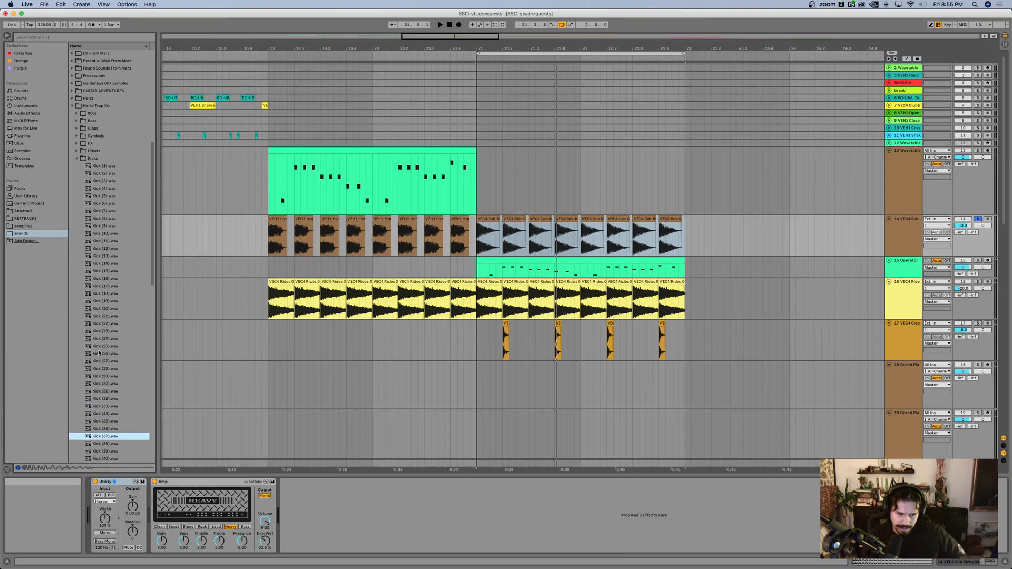
# Step: Place 808 (8).wav from the 808s folder on track 14 at bar 21, then split it and delete its tail
pyautogui.click(77, 113)
pyautogui.click(113, 174)
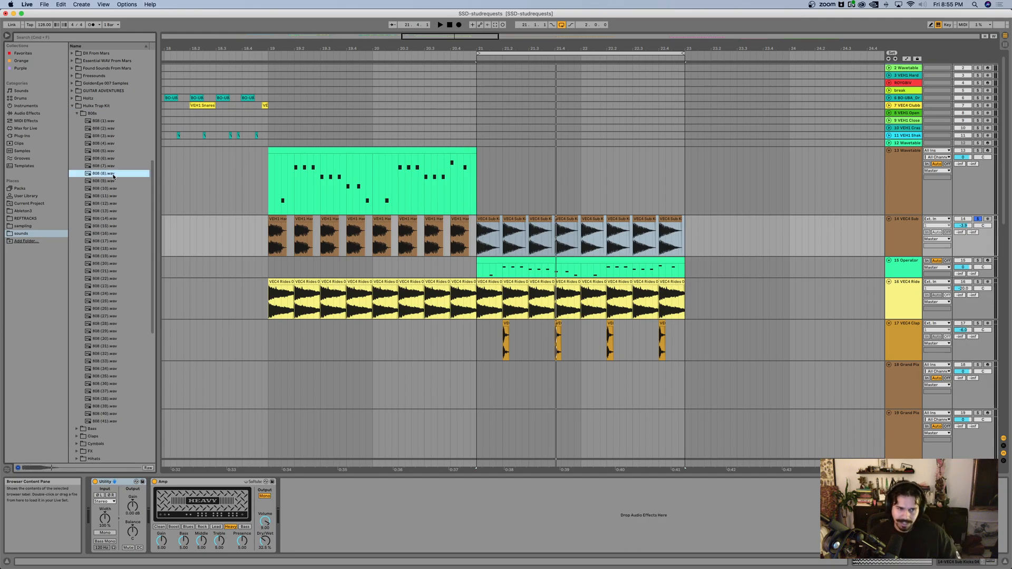
pyautogui.moveTo(96, 175); pyautogui.dragTo(480, 231)
pyautogui.click(501, 237)
pyautogui.press('super+e')
pyautogui.press('Delete')
pyautogui.moveTo(494, 226); pyautogui.dragTo(493, 226)
pyautogui.click(477, 235)
# Step: Listen to the trimmed 808 clip, duplicate it twice onto the following beats and play the result
pyautogui.press('space')
pyautogui.press('space')
pyautogui.scroll(3, 488, 224)
pyautogui.click(480, 217)
pyautogui.press('super+d')
pyautogui.press('super+d')
pyautogui.click(467, 236)
pyautogui.press('space')
pyautogui.hscroll(2, 484, 217)
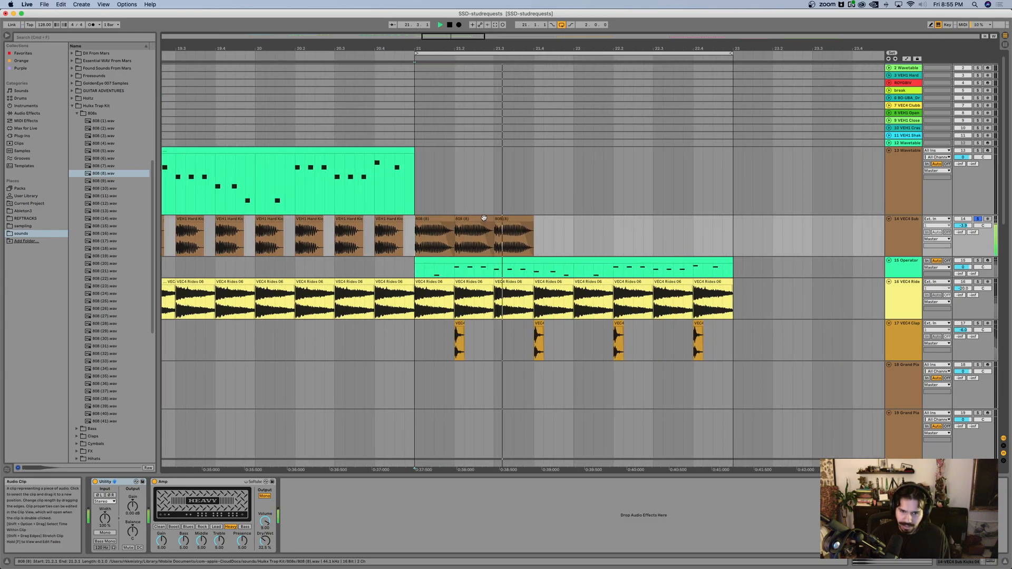
# Step: Stop playback and undo the 808 clip duplicates, trim and placement on track 14
pyautogui.press('space')
pyautogui.press('super+z')
pyautogui.press('super+z')
pyautogui.press('super+z')
pyautogui.press('super+z')
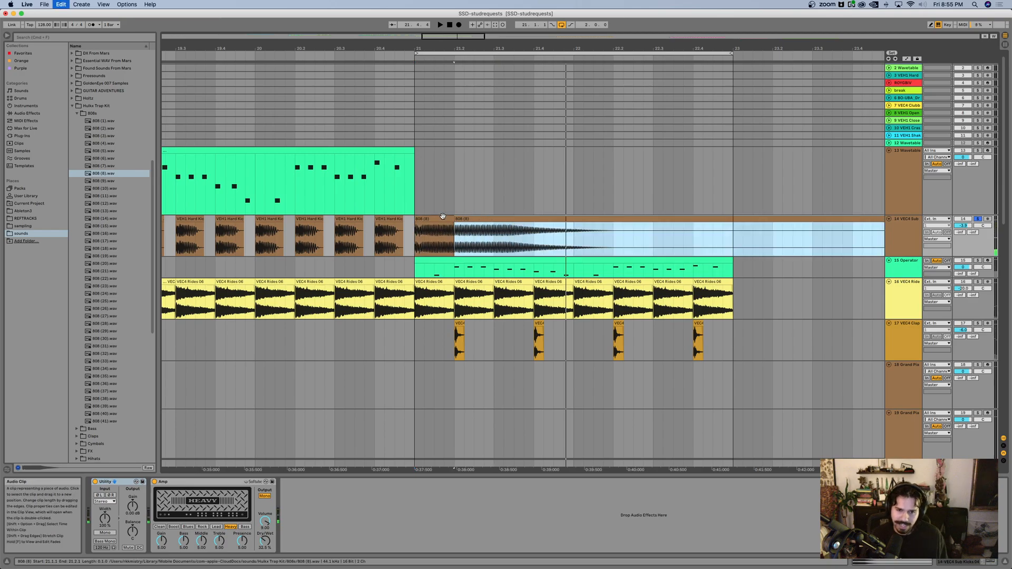
pyautogui.press('super+z')
pyautogui.press('super+z')
# Step: Play the sub kicks from bar 21, adding the ride track 16 and the clap track 17 to the solo one after another
pyautogui.click(431, 236)
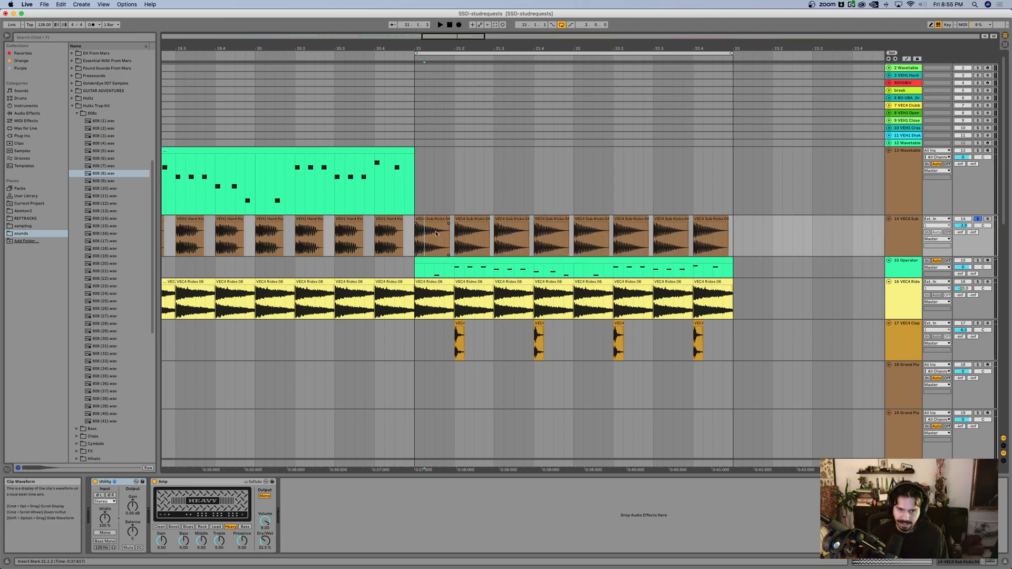
pyautogui.press('space')
pyautogui.click(978, 282)
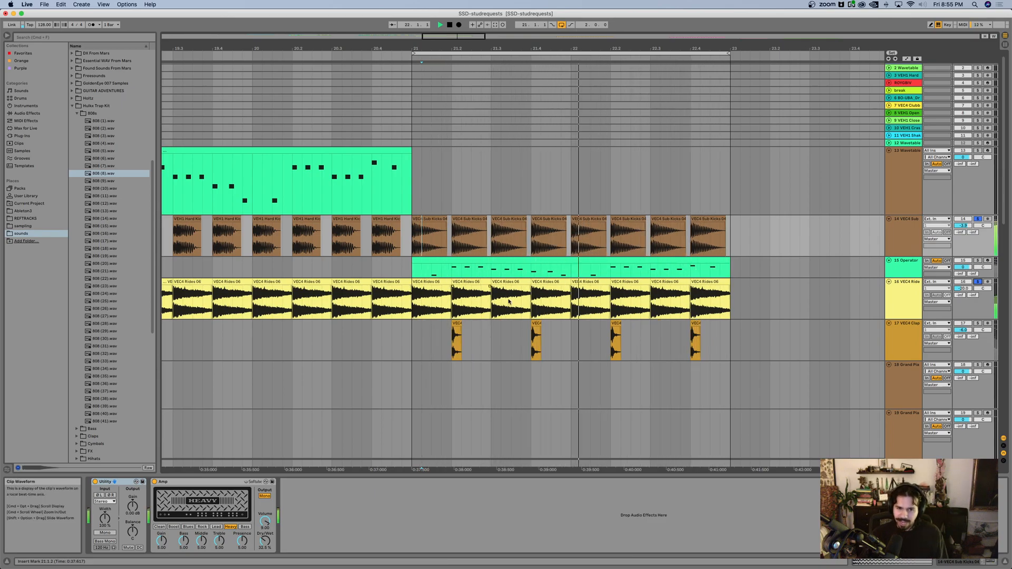
pyautogui.click(449, 302)
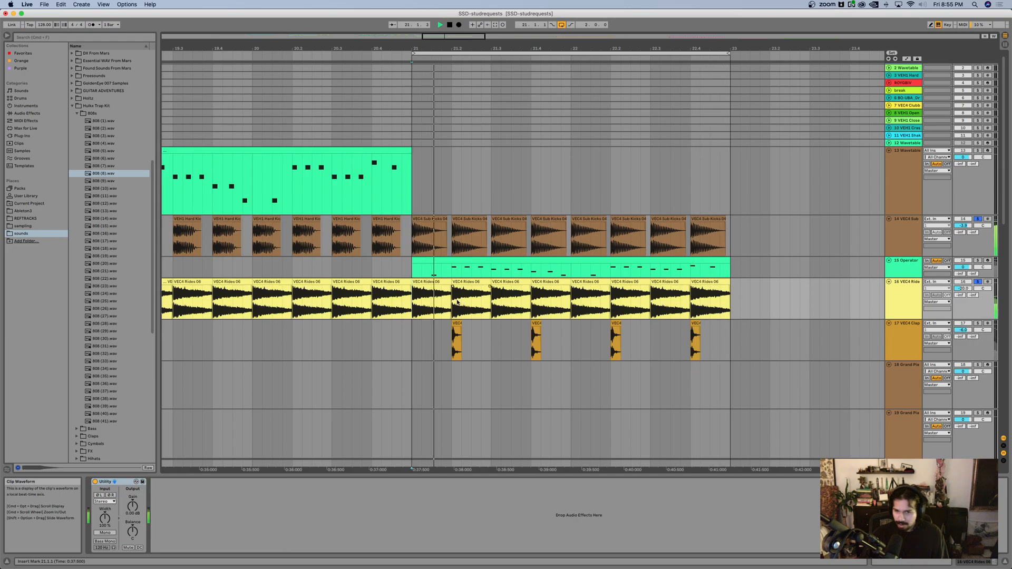
pyautogui.click(978, 324)
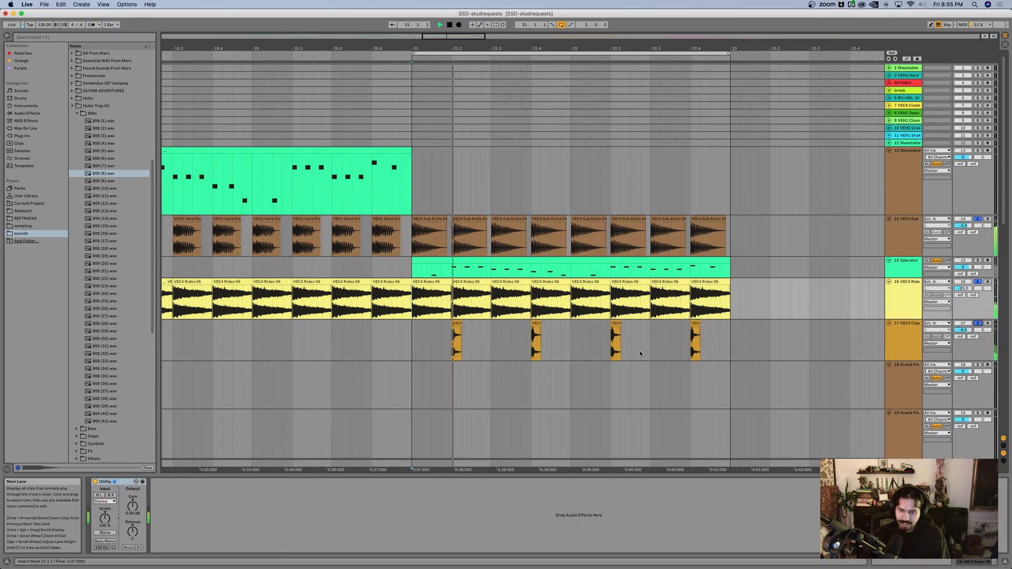
# Step: Stop playback, clear the track solos and select track 13 Wavetable
pyautogui.press('space')
pyautogui.click(978, 282)
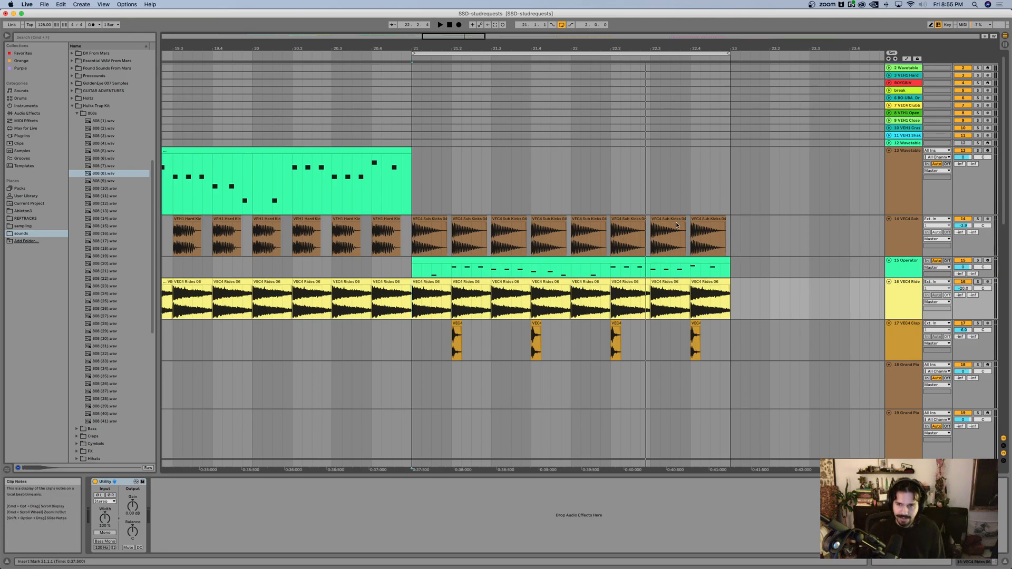
pyautogui.click(895, 204)
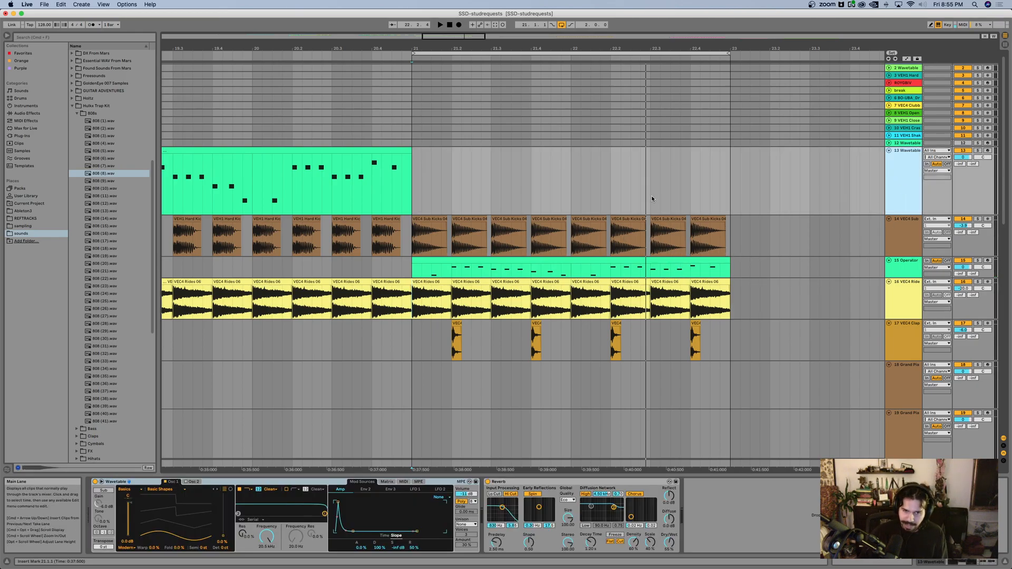
# Step: Delete the MIDI clip spanning bars 19 and 20 on track 13 Wavetable and show the track's devices
pyautogui.click(391, 150)
pyautogui.press('Delete')
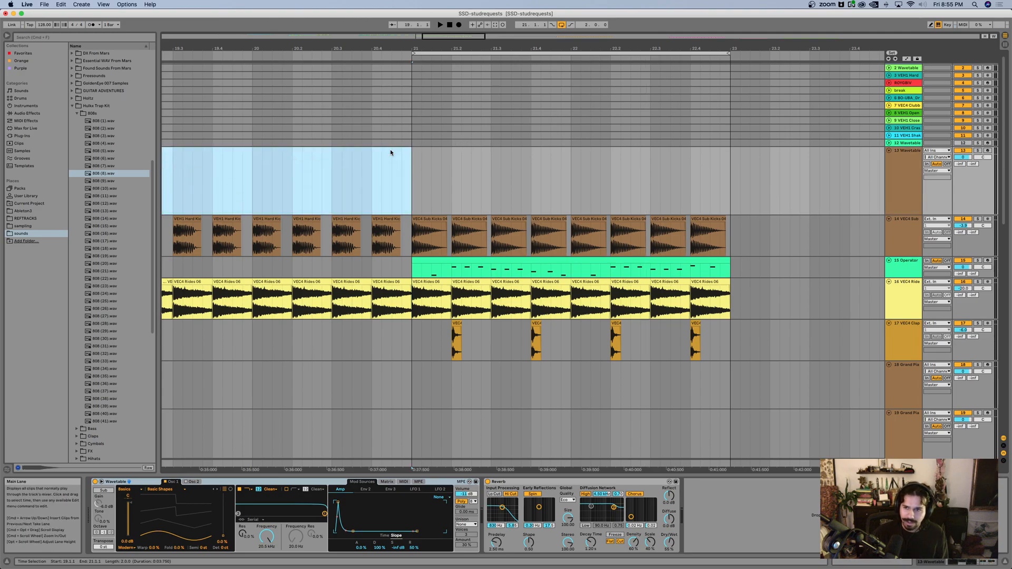
pyautogui.hscroll(-5, 486, 153)
pyautogui.doubleClick(914, 171)
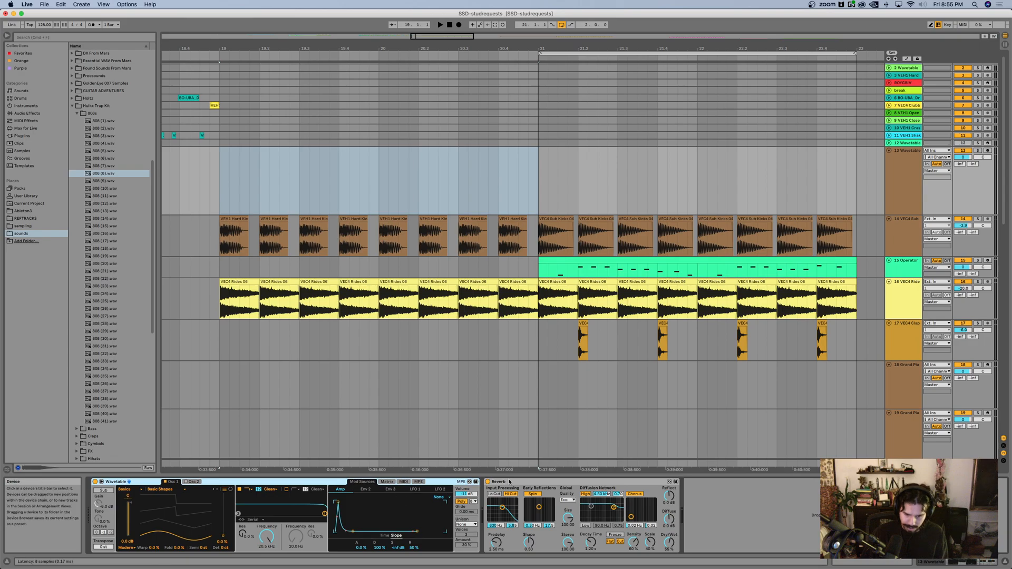
# Step: Search the browser for "wave", replace track 13's instrument with a default Wavetable, and arm the track to play it from the computer keyboard
pyautogui.press('super+f')
pyautogui.write('wav')
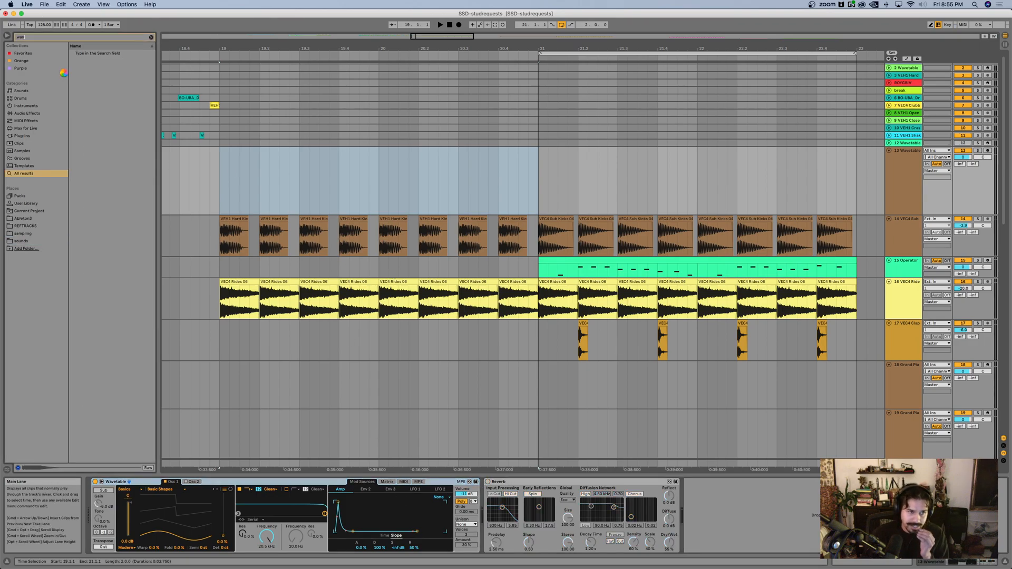
pyautogui.write('e')
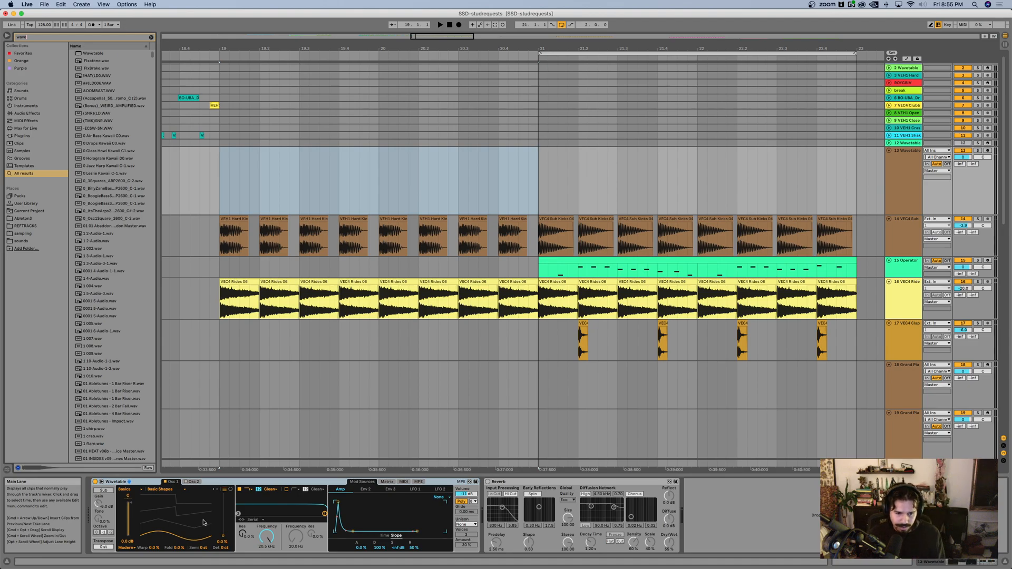
pyautogui.press('Down')
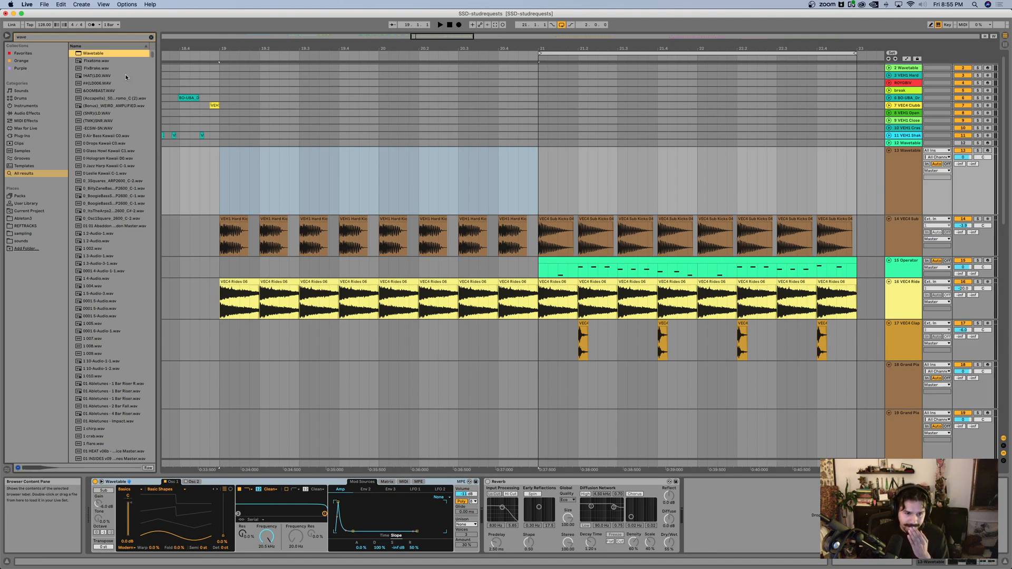
pyautogui.scroll(-1, 101, 59)
pyautogui.moveTo(89, 54); pyautogui.dragTo(149, 518)
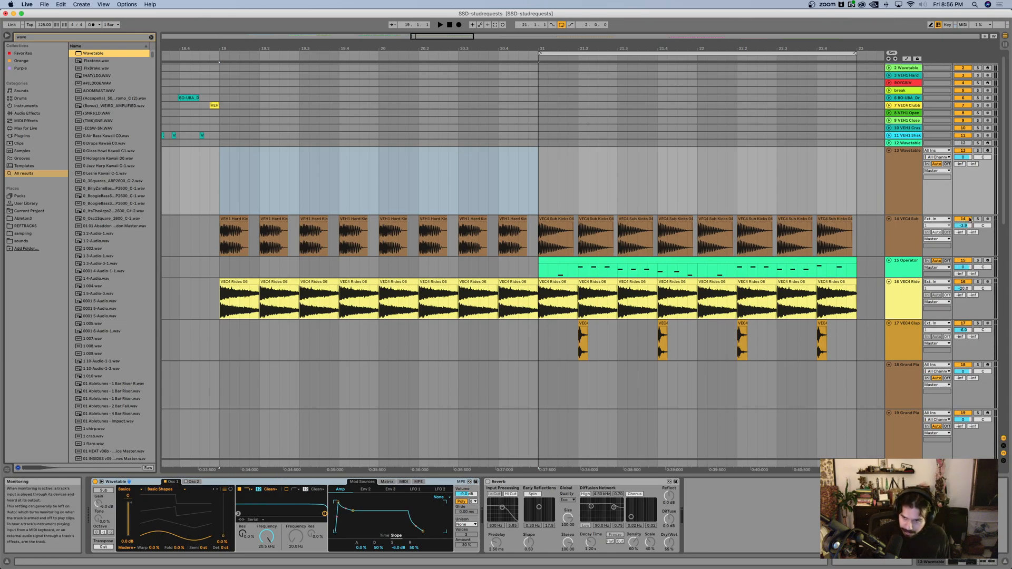
pyautogui.click(988, 151)
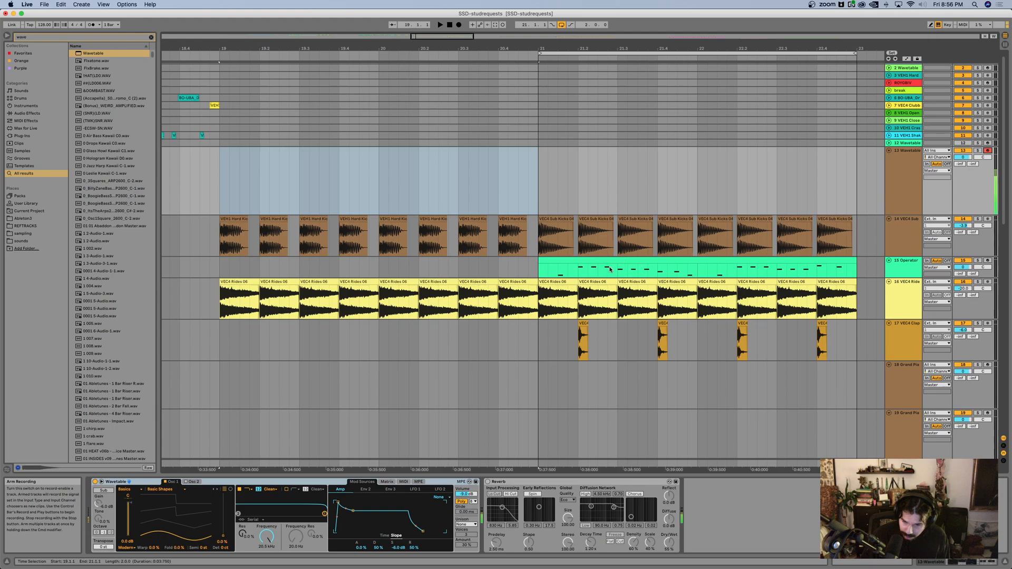
pyautogui.press('z')
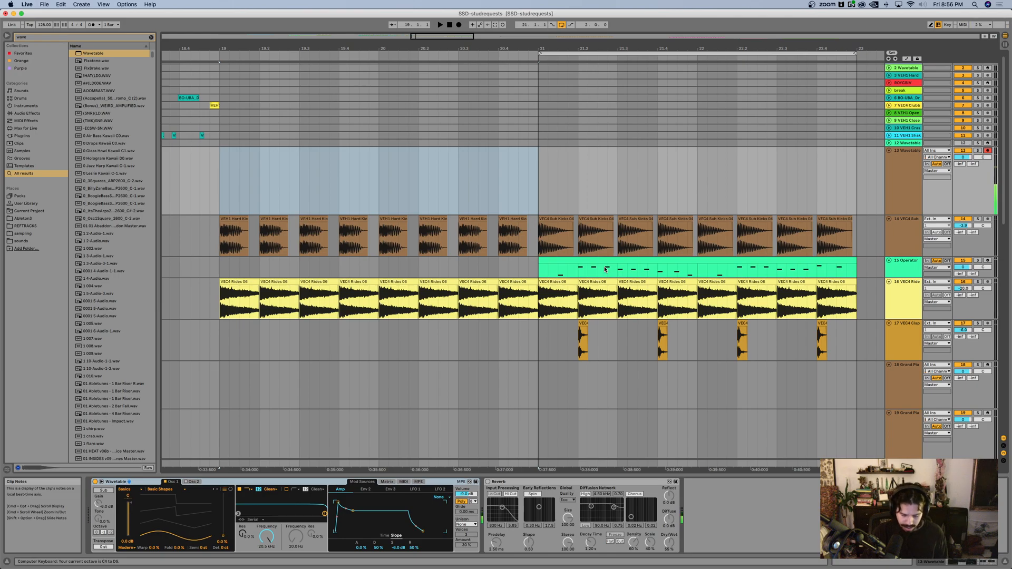
# Step: Copy the Operator clip from track 15 to bar 19 on track 13 and play it looped with track 13 soloed
pyautogui.moveTo(628, 261); pyautogui.dragTo(317, 156)
pyautogui.press('super+l')
pyautogui.press('space')
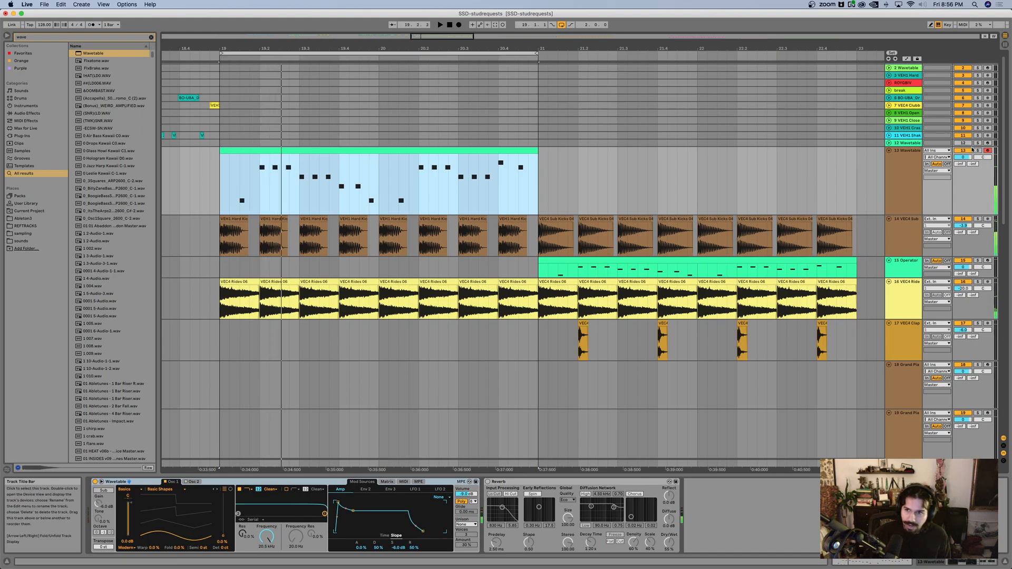
pyautogui.scroll(3, 341, 180)
pyautogui.hscroll(-3, 341, 180)
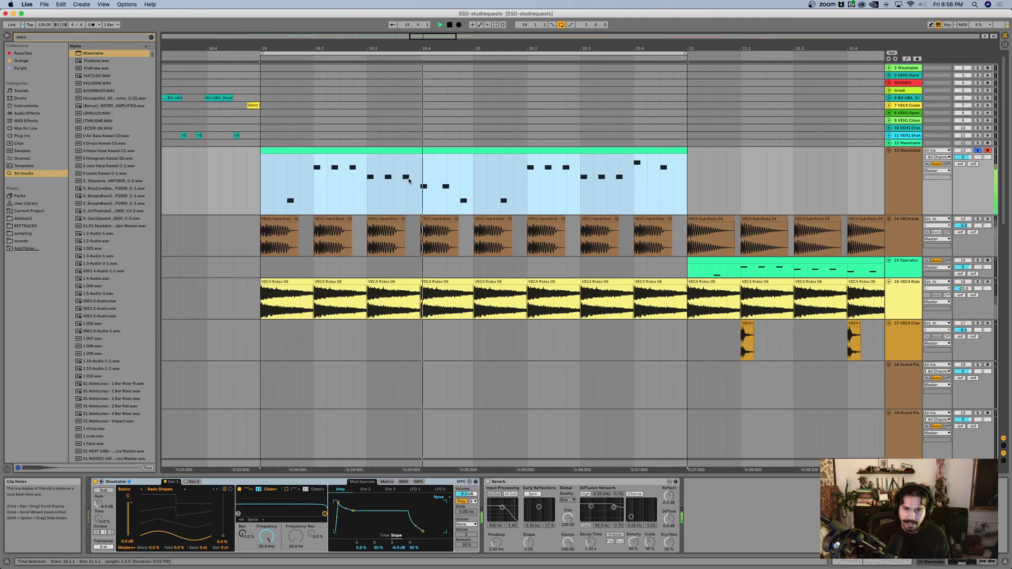
pyautogui.scroll(1, 422, 172)
pyautogui.press('space')
# Step: Open the track 13 clip in the MIDI note editor and switch its grid to triplets
pyautogui.doubleClick(466, 150)
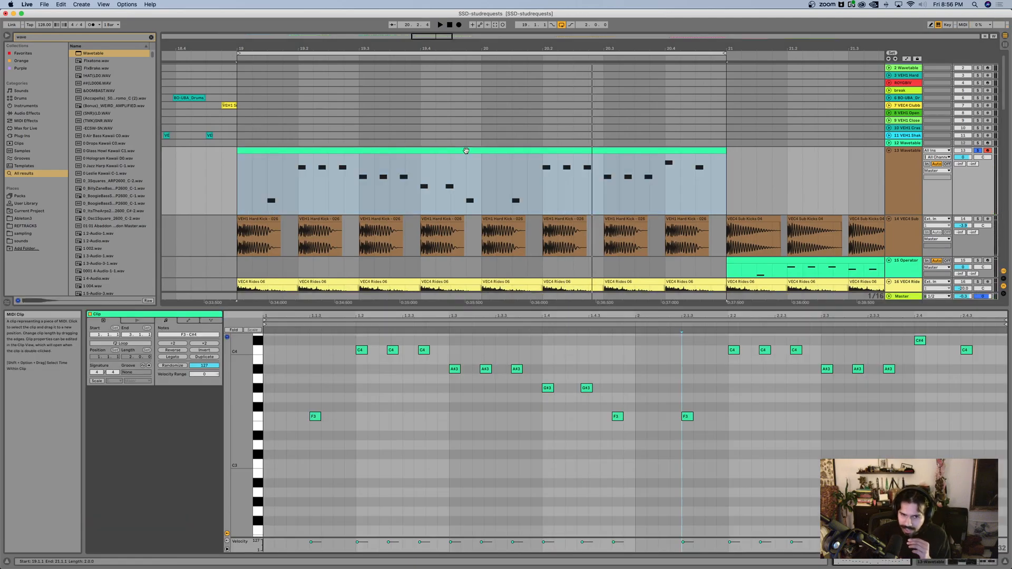
pyautogui.click(578, 398)
pyautogui.scroll(2, 554, 399)
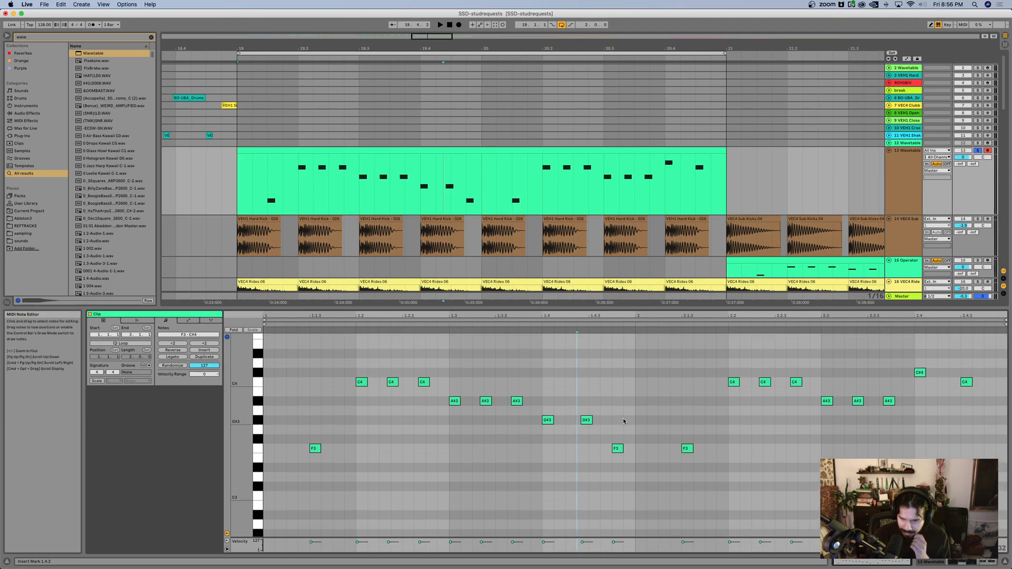
pyautogui.click(463, 441)
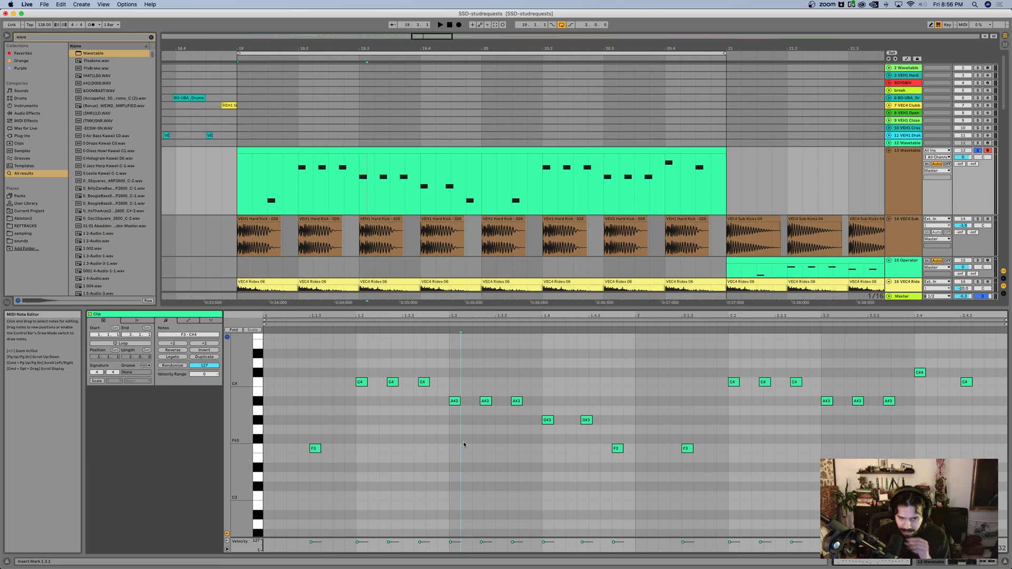
pyautogui.rightClick(464, 445)
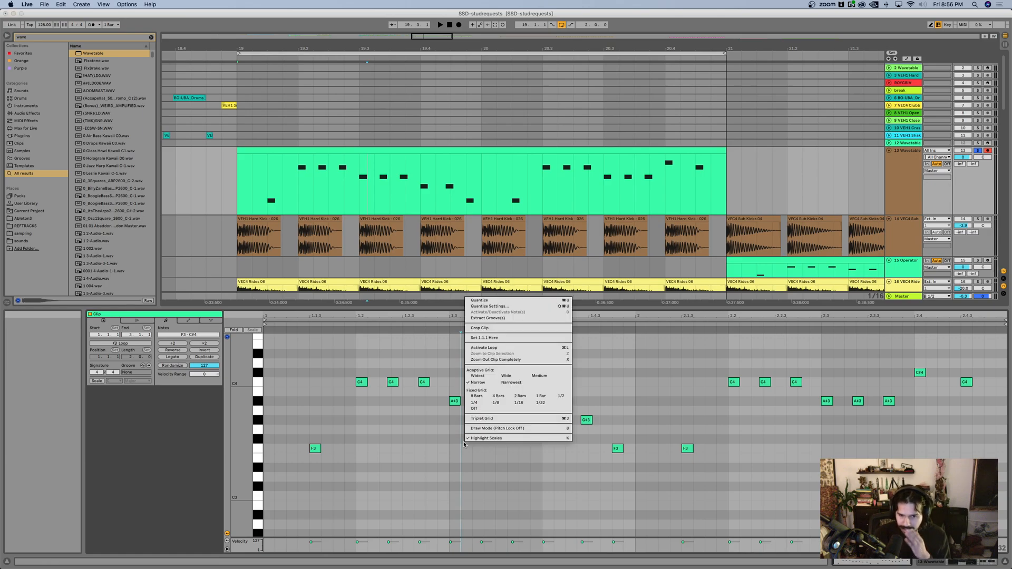
pyautogui.click(483, 420)
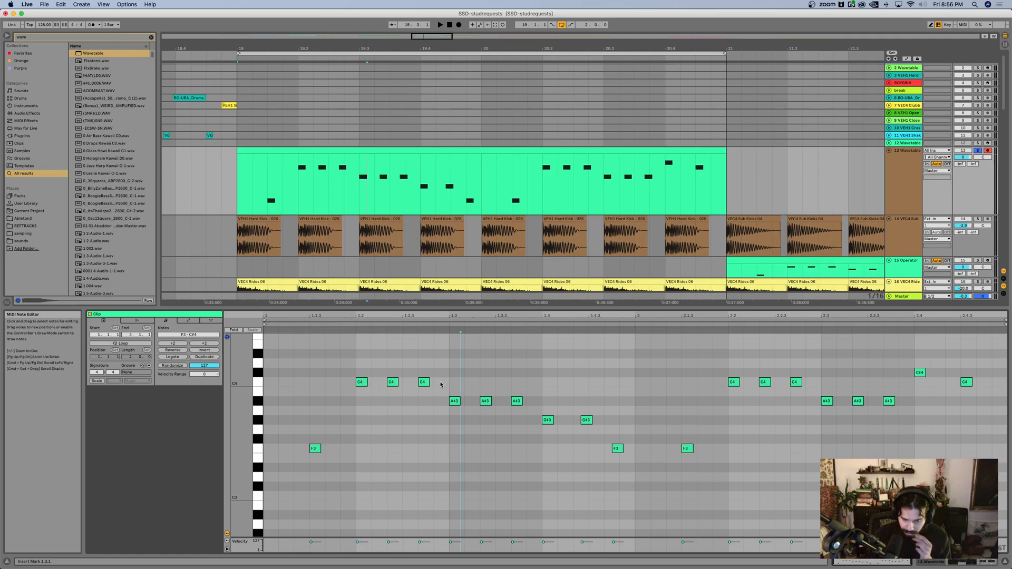
pyautogui.rightClick(389, 416)
pyautogui.click(378, 409)
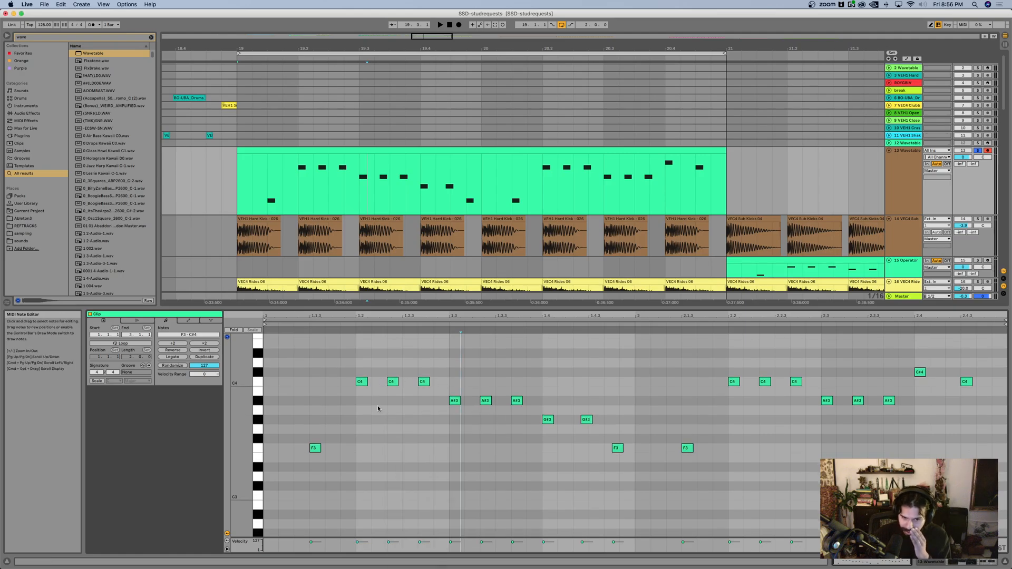
# Step: Listen to the looped track 13 clip, stop playback and select the Wavetable track
pyautogui.press('space')
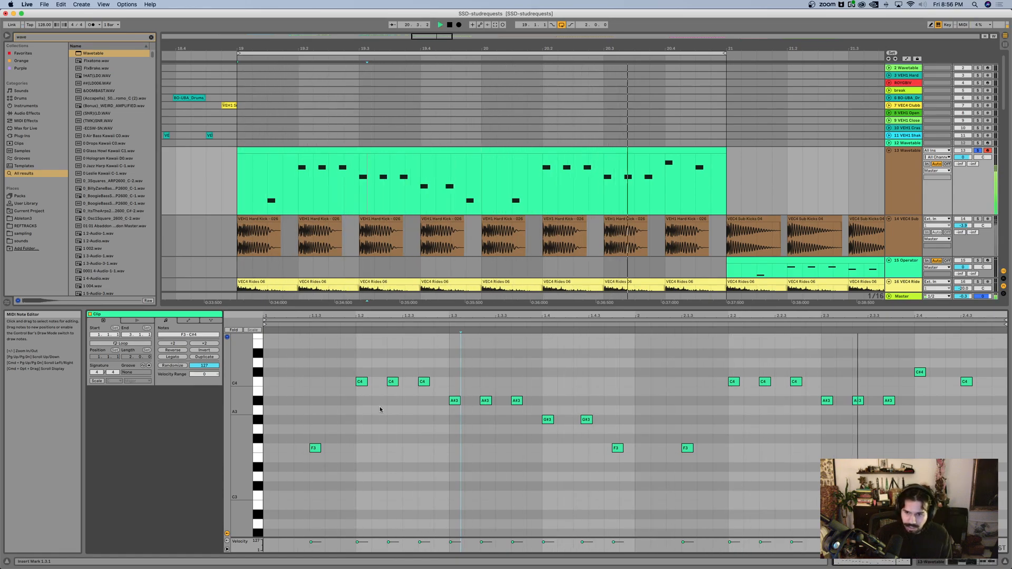
pyautogui.press('space')
pyautogui.click(905, 158)
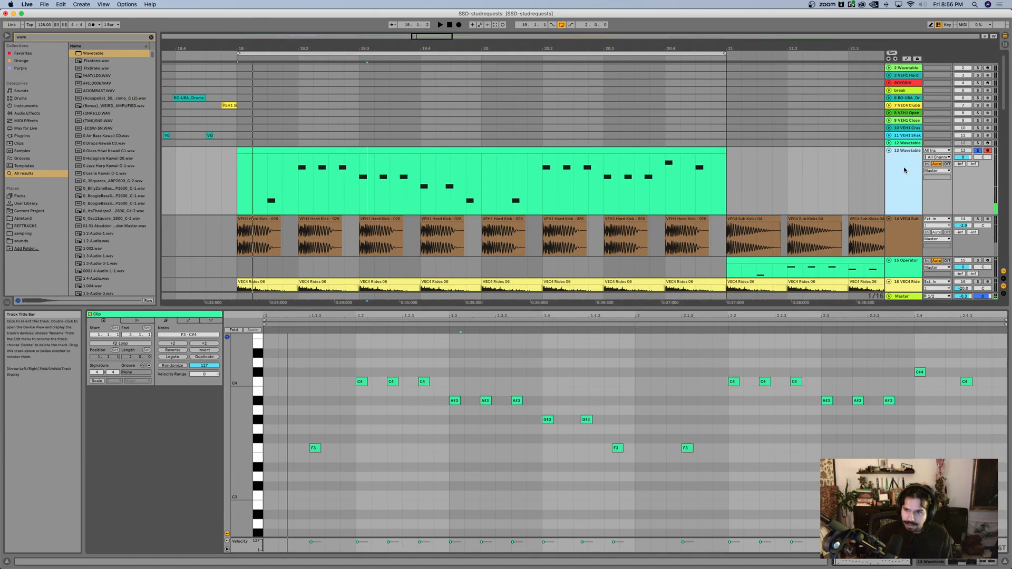
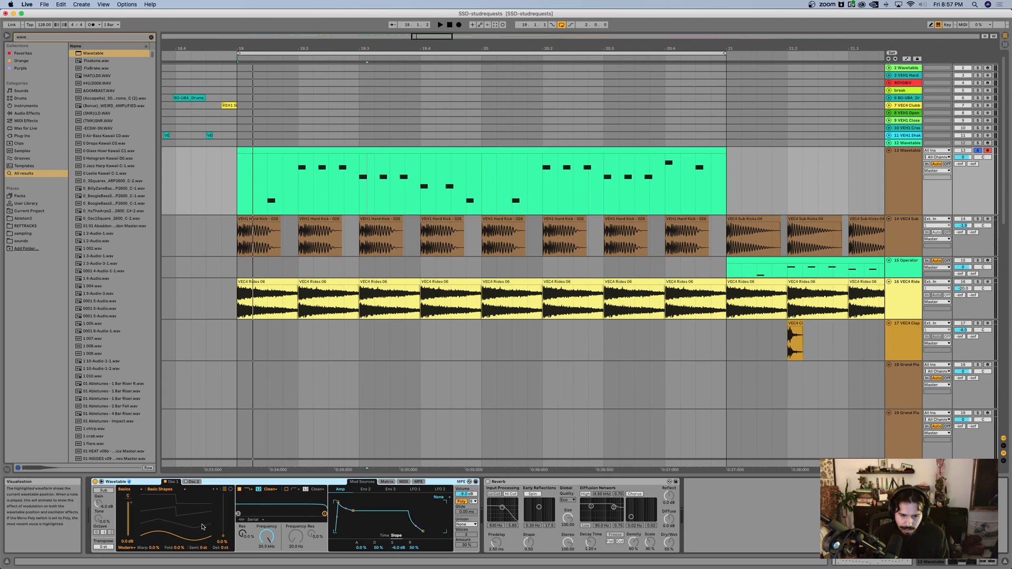
# Step: Show the modulation matrix, expand the Wavetable editor, and modulate Osc 1 Pitch from Env 2 by 24 while the loop plays
pyautogui.click(386, 483)
pyautogui.click(371, 483)
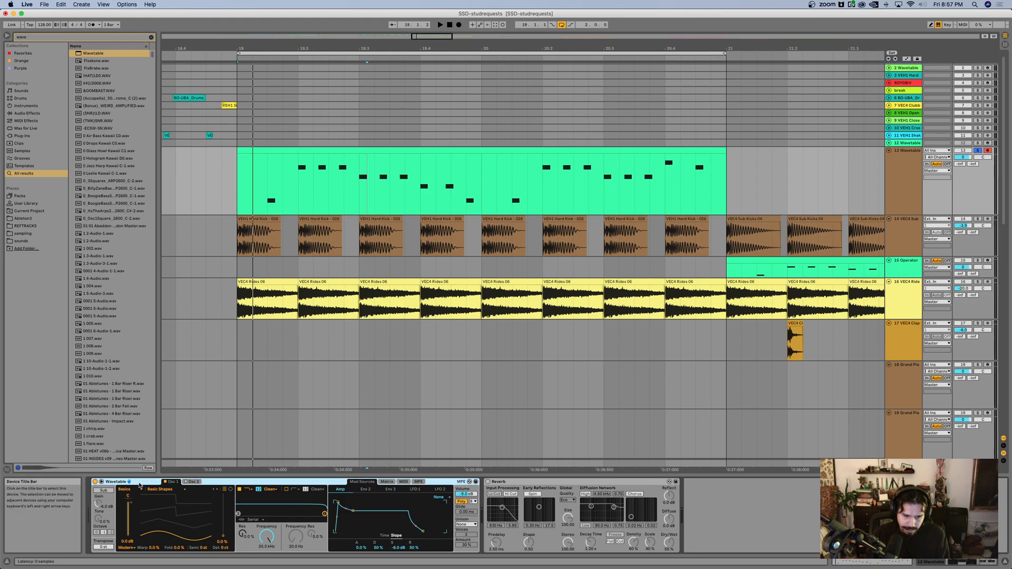
pyautogui.click(129, 482)
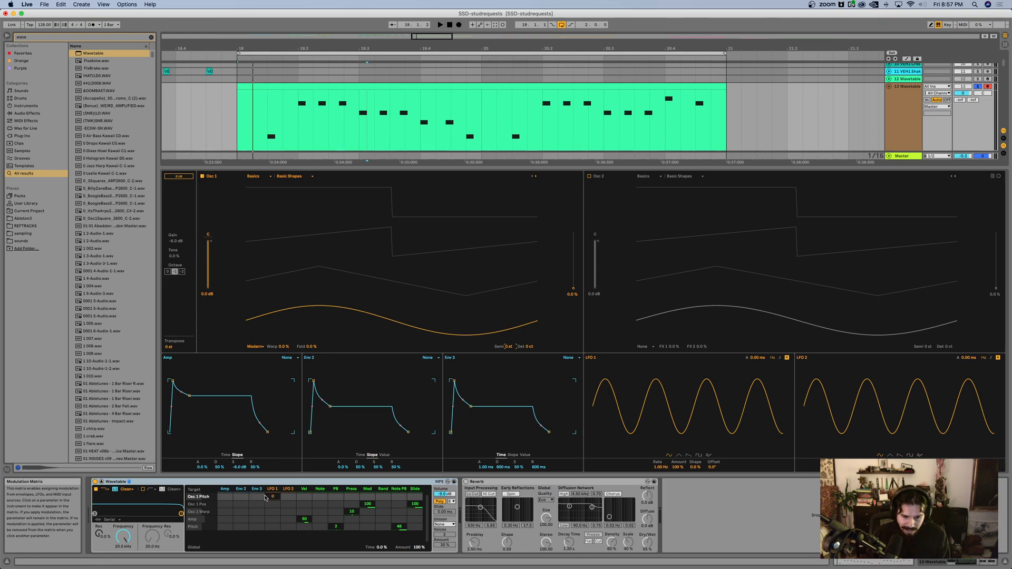
pyautogui.moveTo(242, 499); pyautogui.dragTo(242, 496)
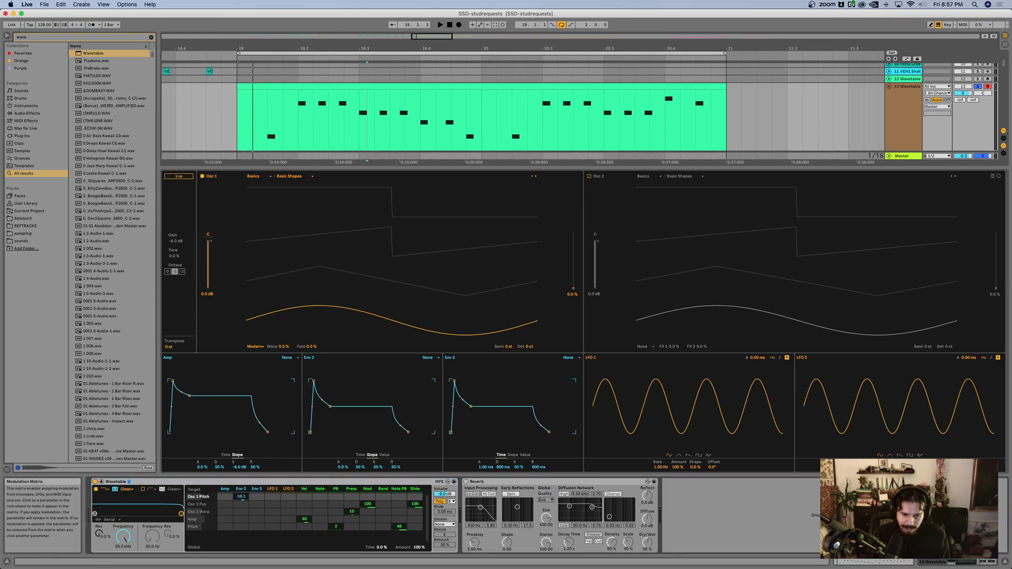
pyautogui.press('space')
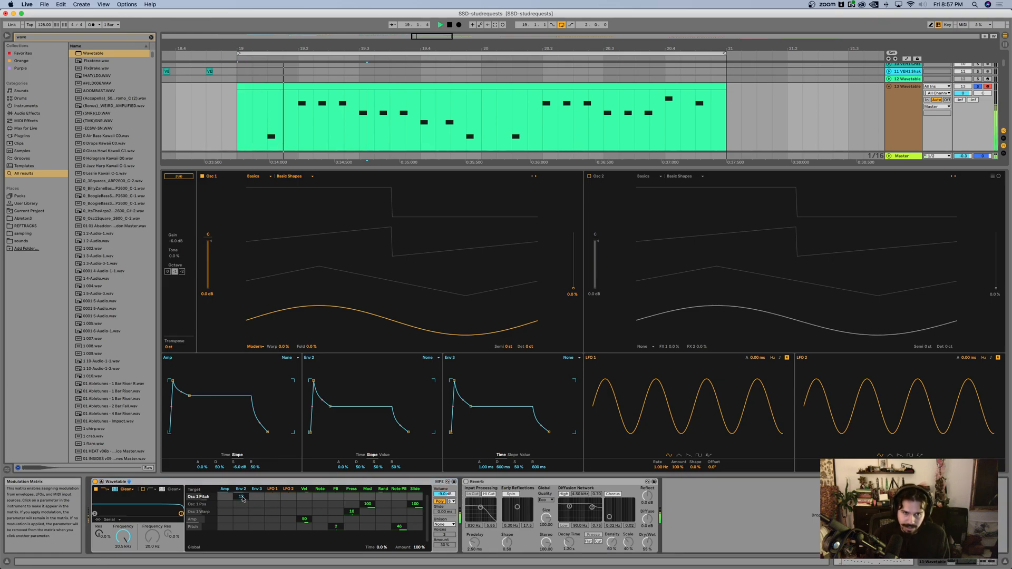
pyautogui.moveTo(241, 497); pyautogui.dragTo(246, 493)
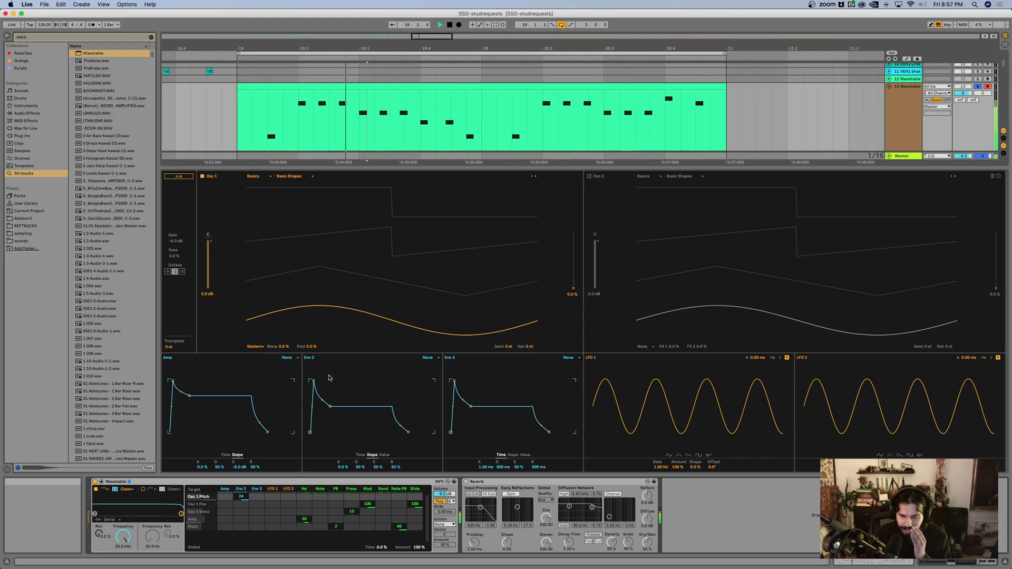
# Step: Shape Env 2 into a short pitch blip with 0% sustain, a steeper decay slope, 0 ms attack and about 79.6 ms decay
pyautogui.moveTo(330, 407); pyautogui.dragTo(330, 432)
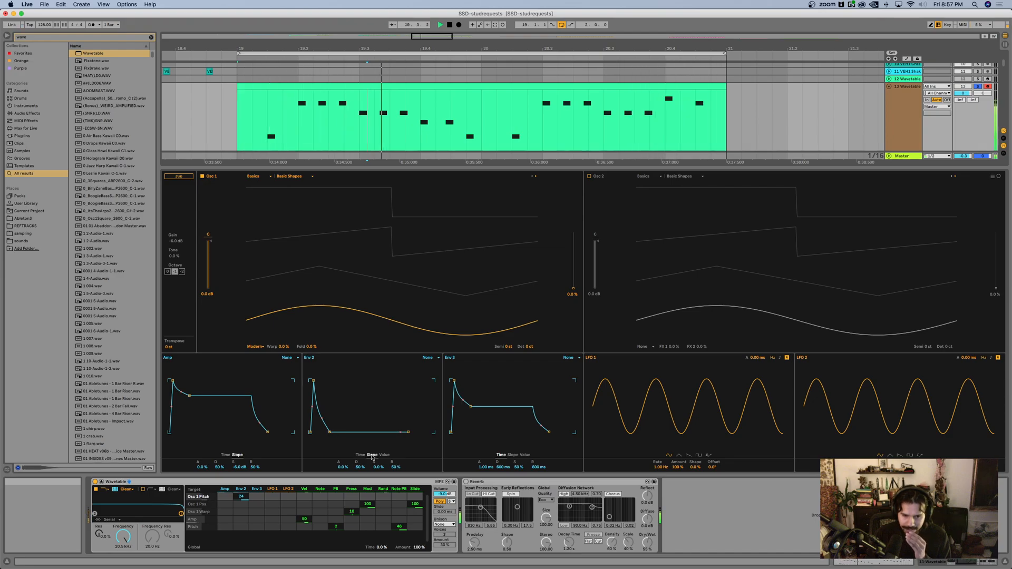
pyautogui.moveTo(363, 467); pyautogui.dragTo(363, 441)
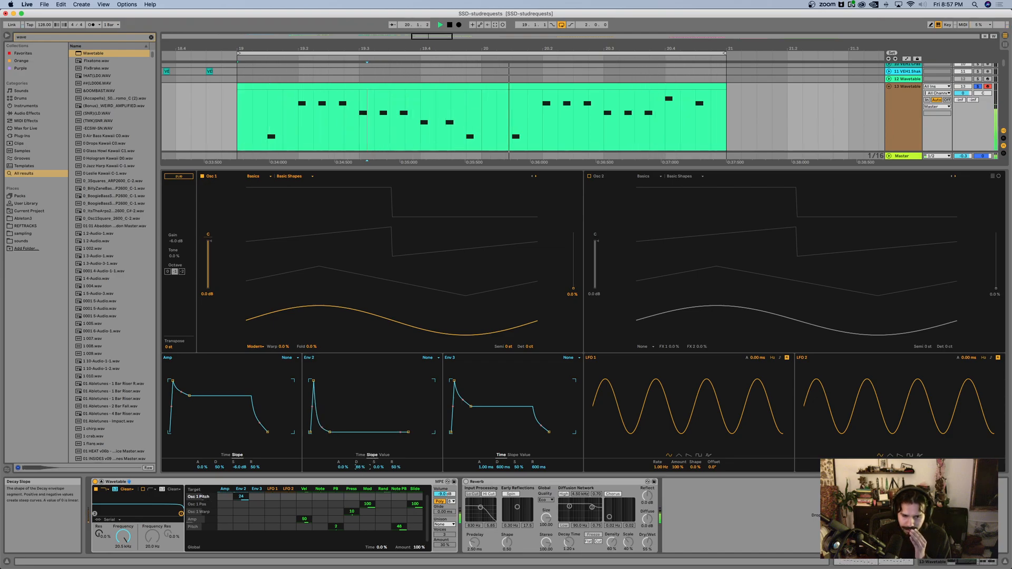
pyautogui.click(360, 455)
pyautogui.click(364, 467)
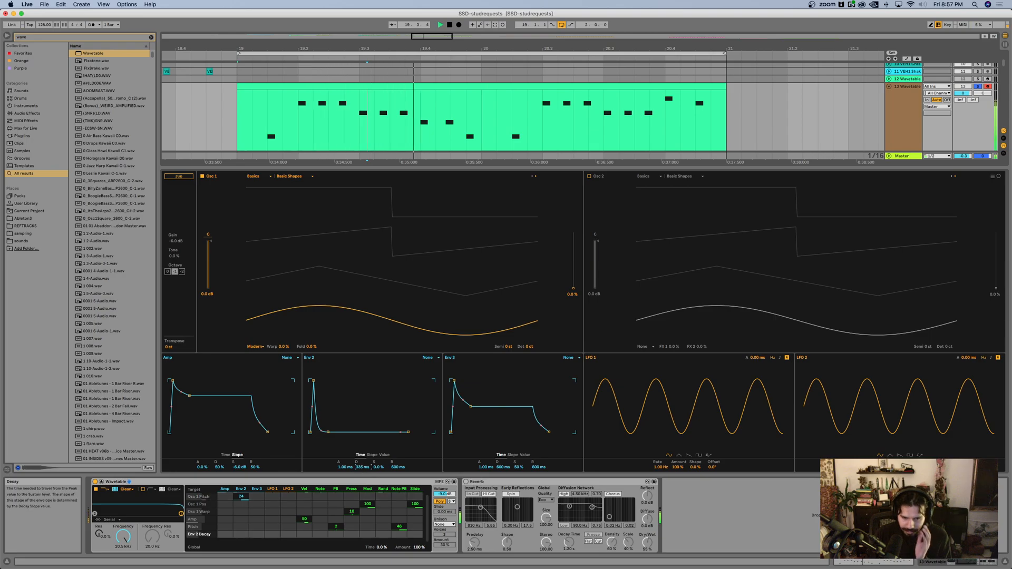
pyautogui.moveTo(363, 467); pyautogui.dragTo(345, 476)
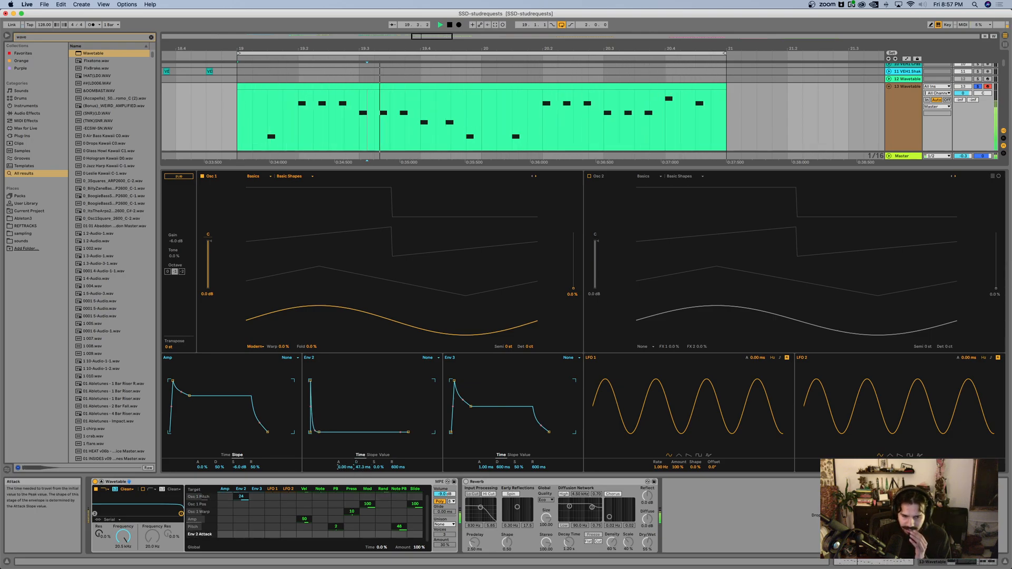
pyautogui.click(364, 467)
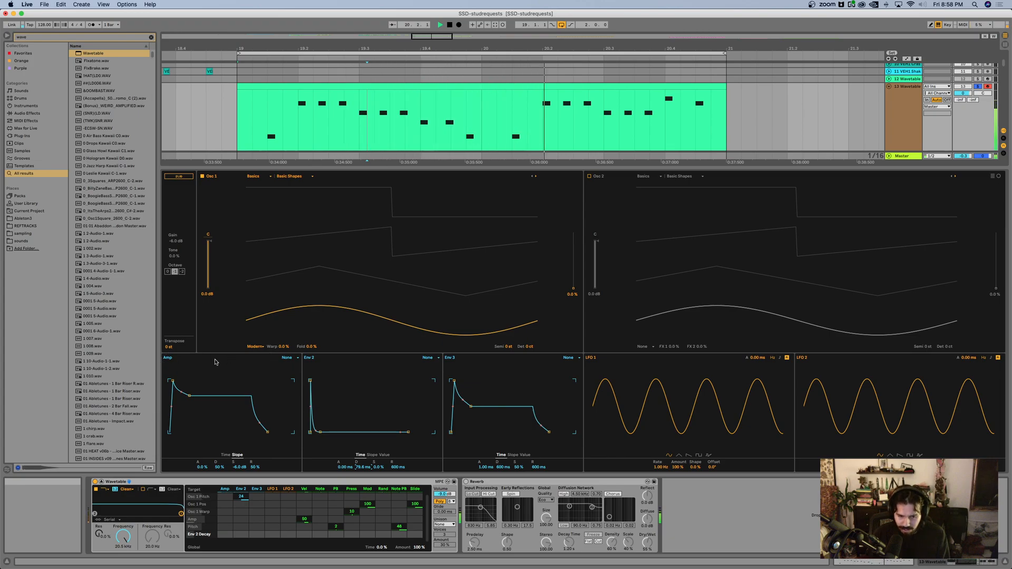
# Step: Lower the Amp envelope's sustain to -inf dB, shorten its release, and set its decay to about 335 ms
pyautogui.click(227, 455)
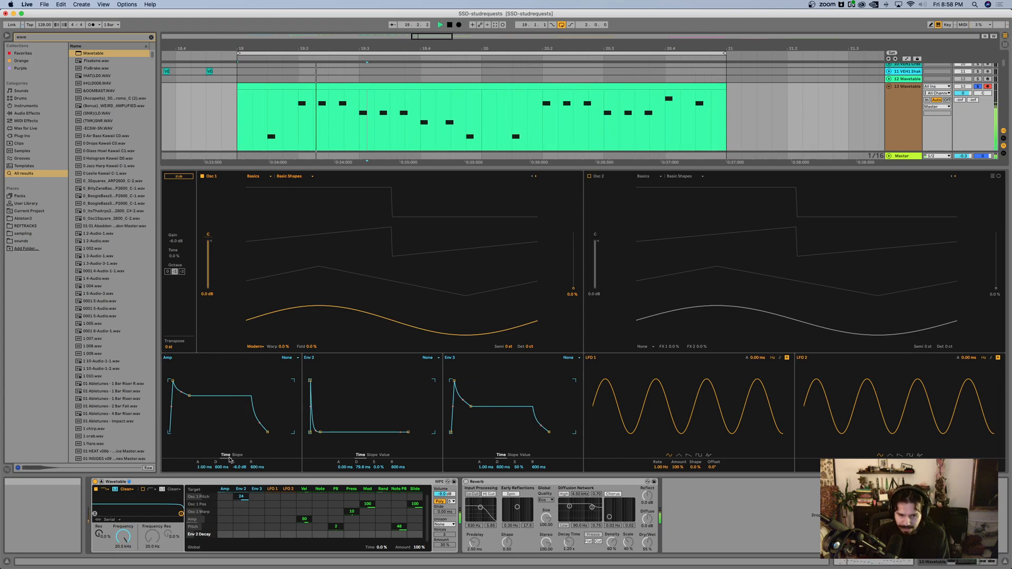
pyautogui.moveTo(189, 395); pyautogui.dragTo(191, 432)
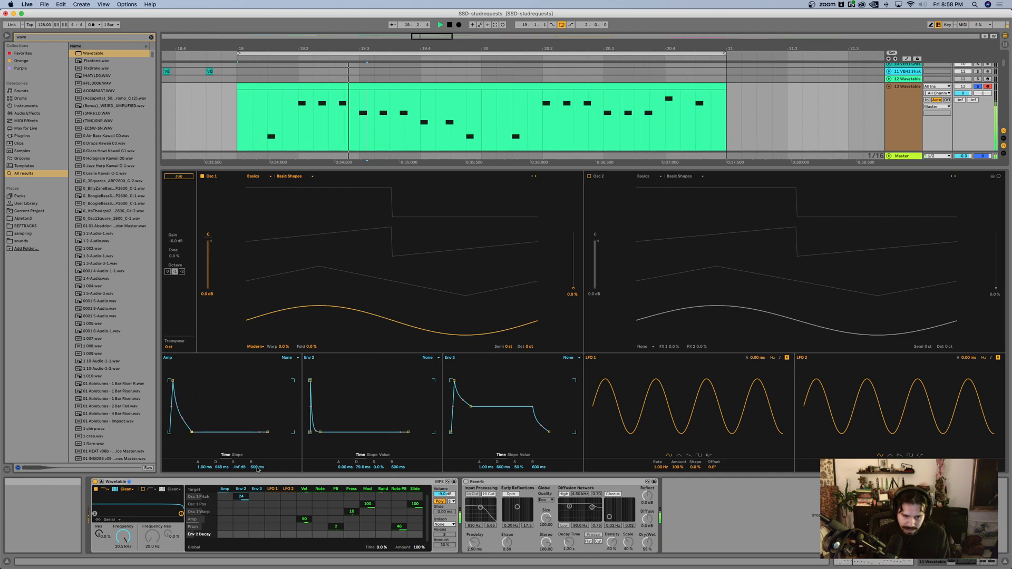
pyautogui.moveTo(268, 432); pyautogui.dragTo(261, 432)
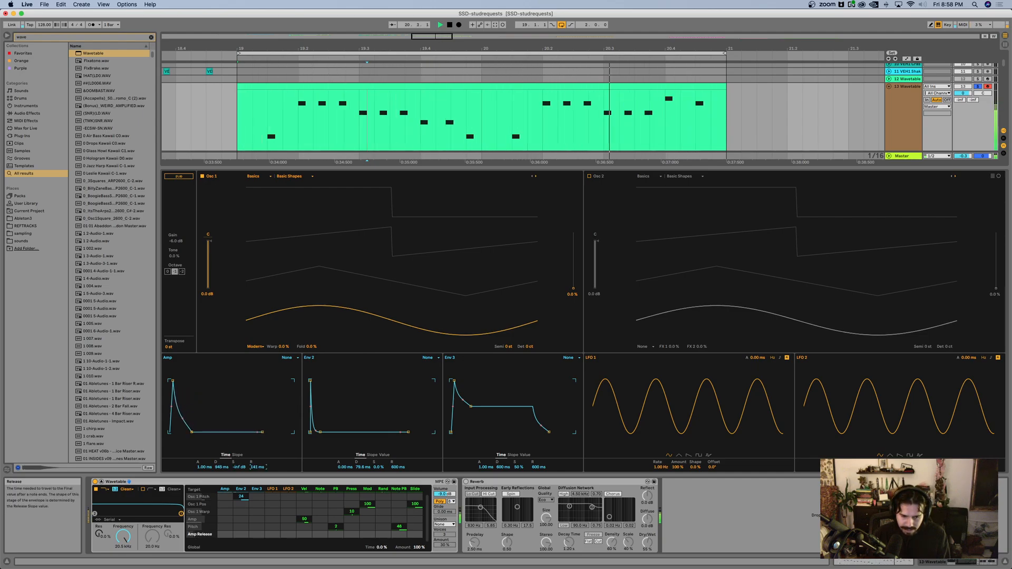
pyautogui.moveTo(257, 467); pyautogui.dragTo(221, 479)
pyautogui.click(237, 454)
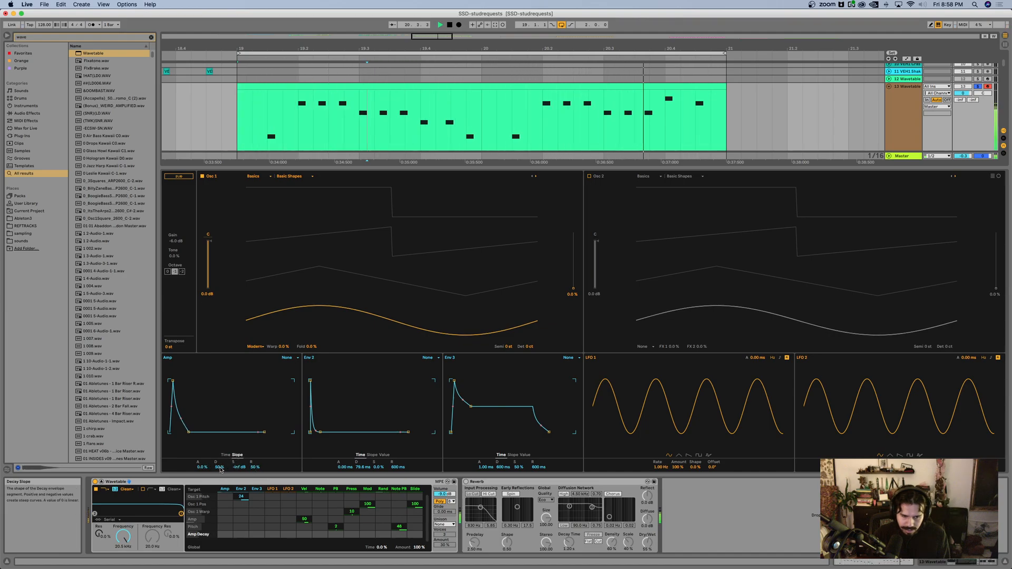
pyautogui.click(226, 455)
pyautogui.moveTo(221, 468); pyautogui.dragTo(221, 473)
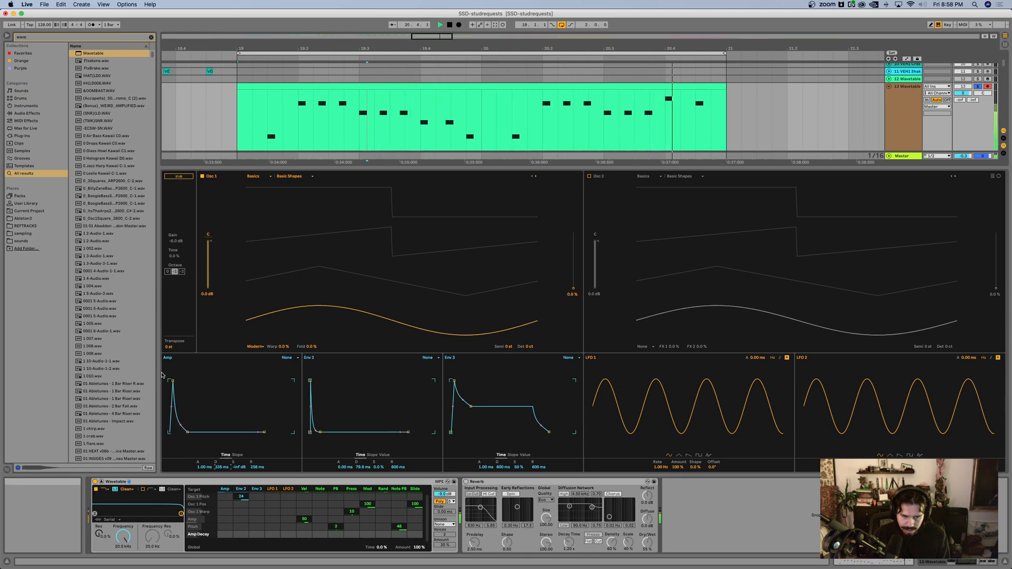
# Step: Set the Amp envelope's attack to 0 ms and lengthen its decay to about 506 ms
pyautogui.moveTo(173, 380); pyautogui.dragTo(169, 380)
pyautogui.moveTo(222, 468); pyautogui.dragTo(216, 463)
pyautogui.click(238, 455)
pyautogui.click(225, 455)
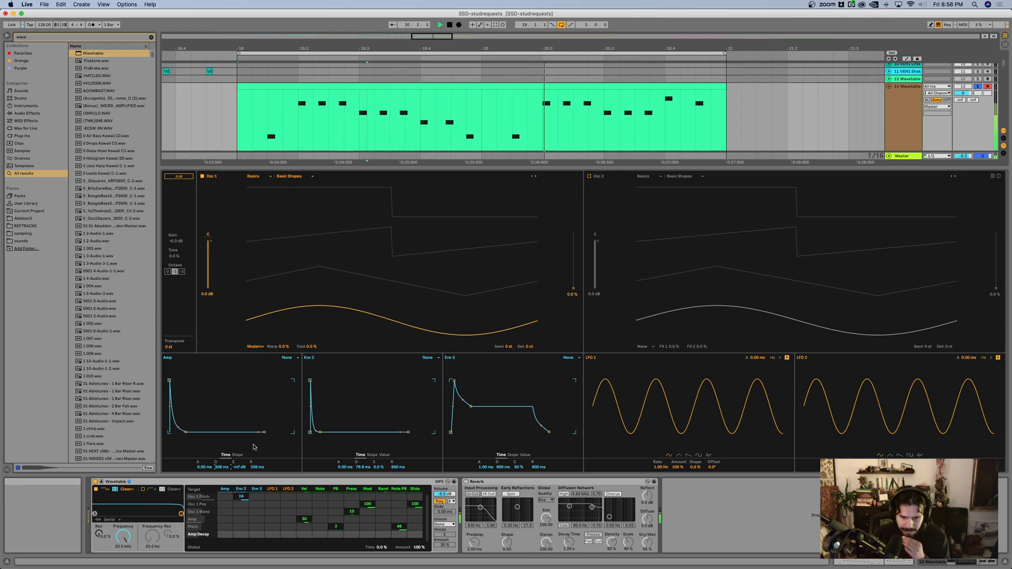
# Step: Lower Filter 1 to about 4.48 kHz with added resonance, use its OSR circuit with some drive, and enable the Reverb
pyautogui.moveTo(180, 513); pyautogui.dragTo(163, 506)
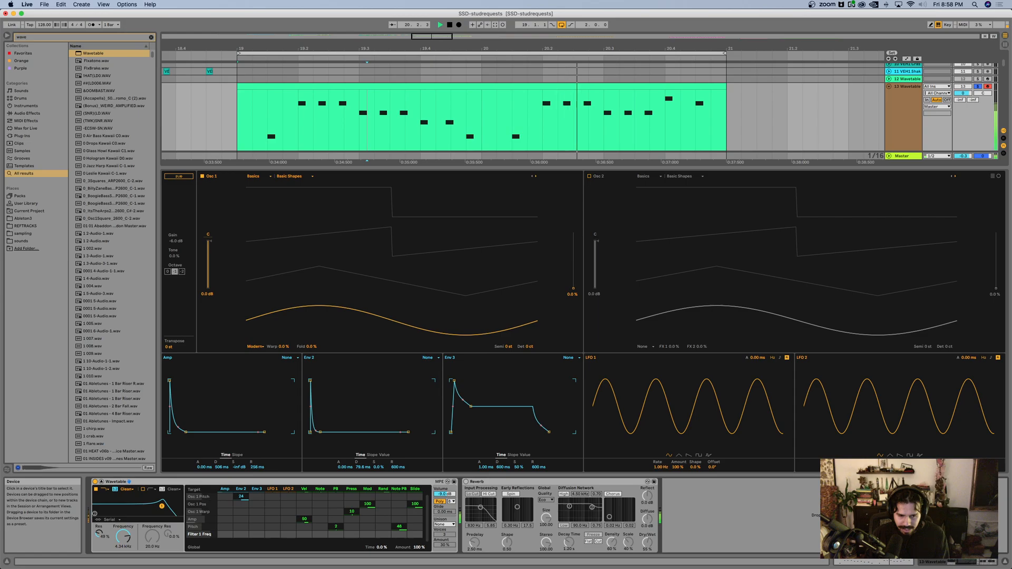
pyautogui.click(126, 489)
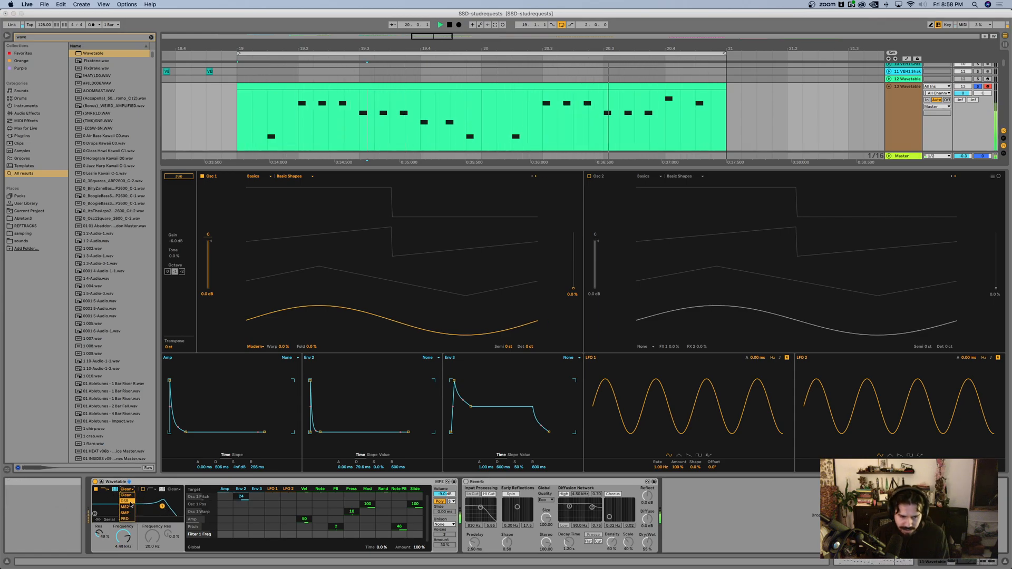
pyautogui.click(130, 502)
pyautogui.moveTo(101, 548)
pyautogui.mouseDown()
pyautogui.moveTo(101, 533)
pyautogui.moveTo(104, 546)
pyautogui.mouseUp()
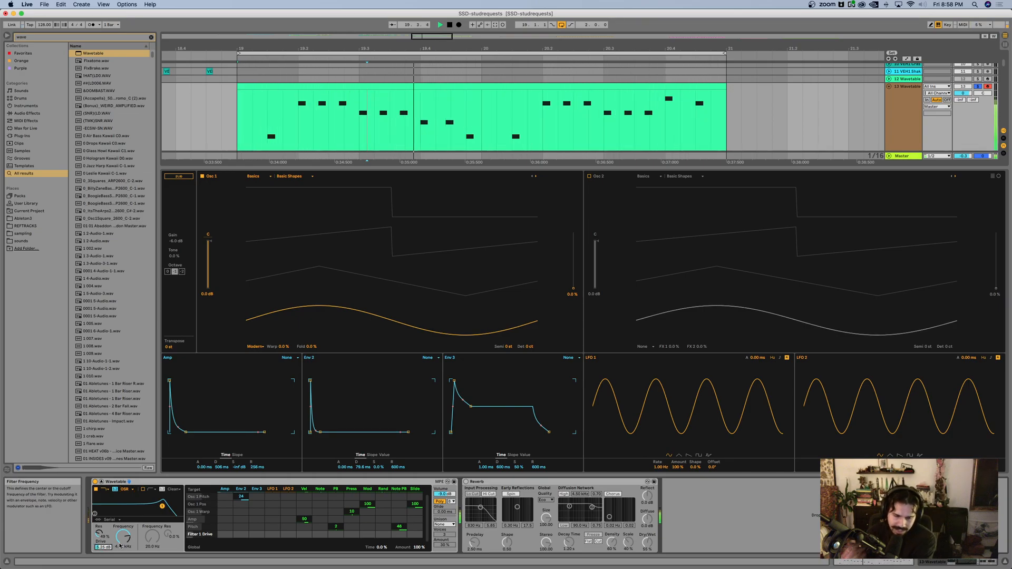
pyautogui.click(466, 482)
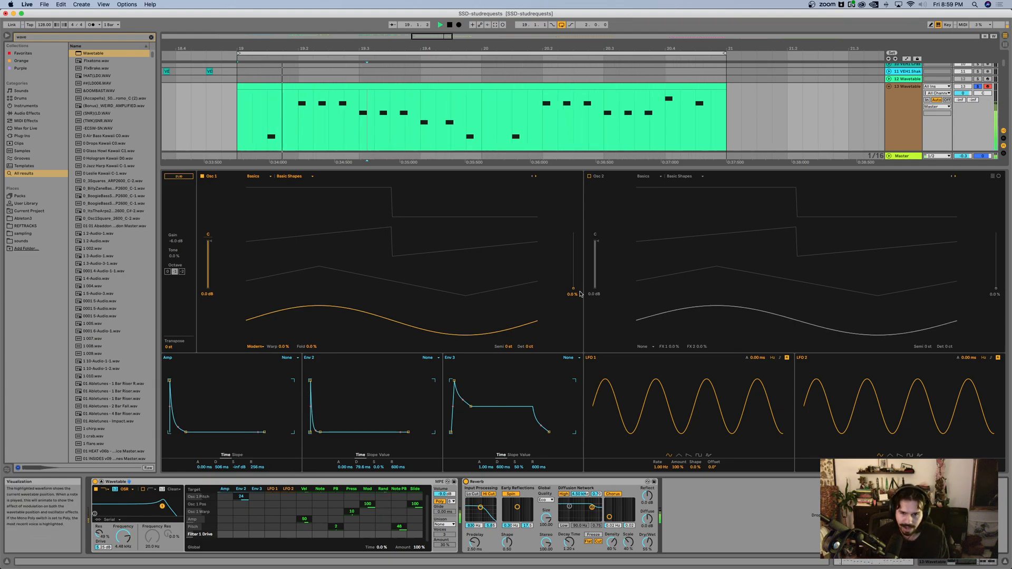
pyautogui.moveTo(574, 288)
pyautogui.mouseDown()
pyautogui.moveTo(573, 234)
pyautogui.moveTo(573, 289)
pyautogui.mouseUp()
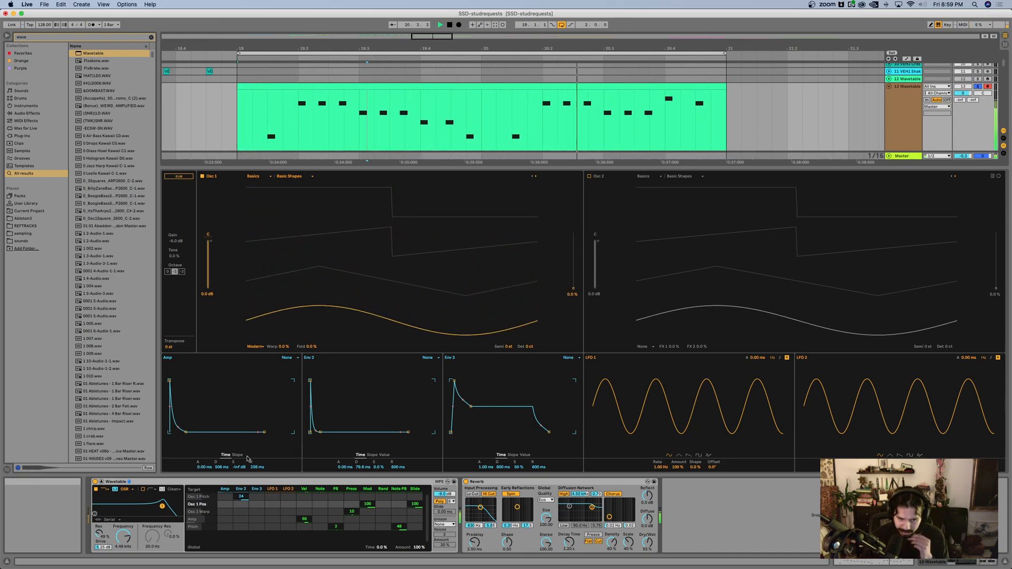
# Step: Shorten Env 2's decay to about 61.8 ms and Amp's to about 174 ms, and raise Filter 1's drive and frequency to about 6.15 kHz
pyautogui.moveTo(357, 467); pyautogui.dragTo(398, 519)
pyautogui.moveTo(257, 467); pyautogui.dragTo(222, 475)
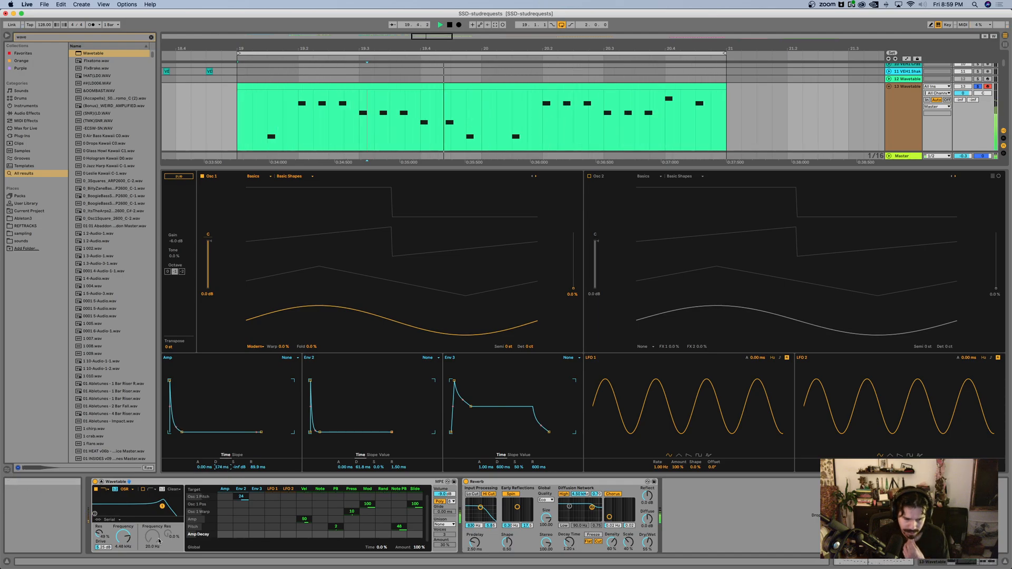
pyautogui.moveTo(93, 547); pyautogui.dragTo(92, 538)
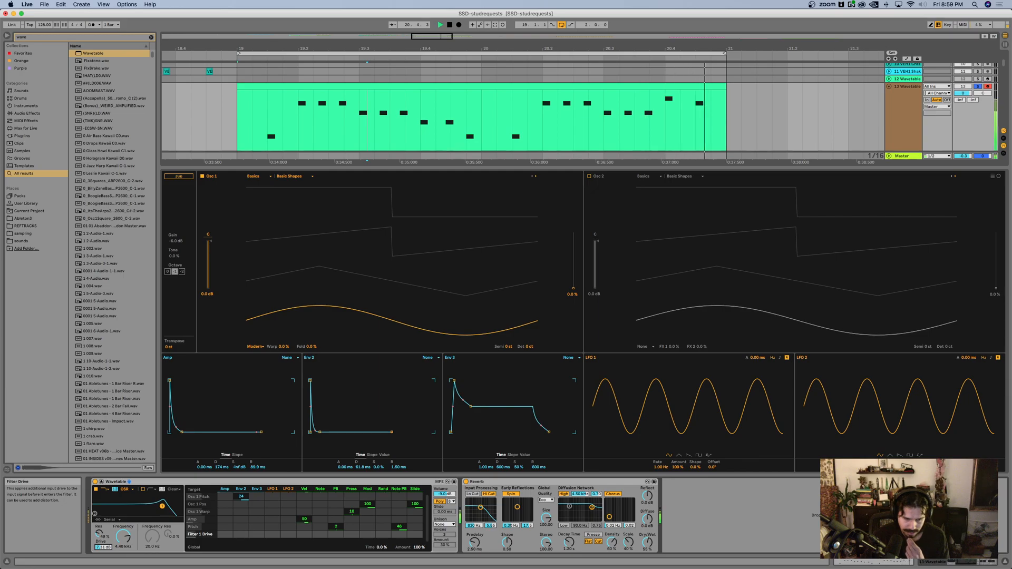
pyautogui.moveTo(162, 506)
pyautogui.mouseDown()
pyautogui.moveTo(148, 505)
pyautogui.moveTo(166, 506)
pyautogui.mouseUp()
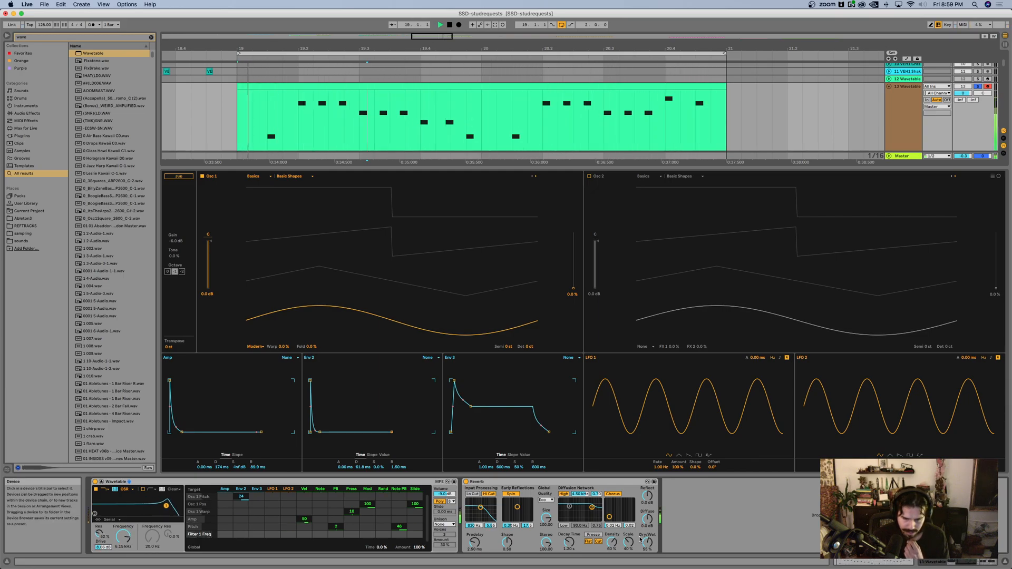
# Step: Set the Reverb's Decay Time to about 1.74 s, lower its Dry/Wet, and try another Env 2 amount on Osc 1 Pitch
pyautogui.moveTo(567, 543); pyautogui.dragTo(576, 542)
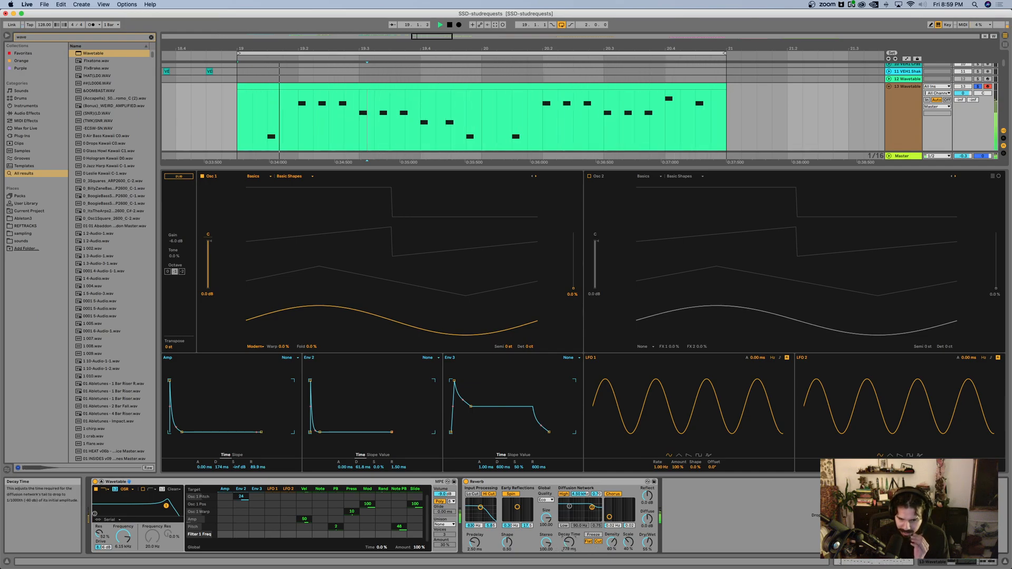
pyautogui.moveTo(646, 547); pyautogui.dragTo(648, 549)
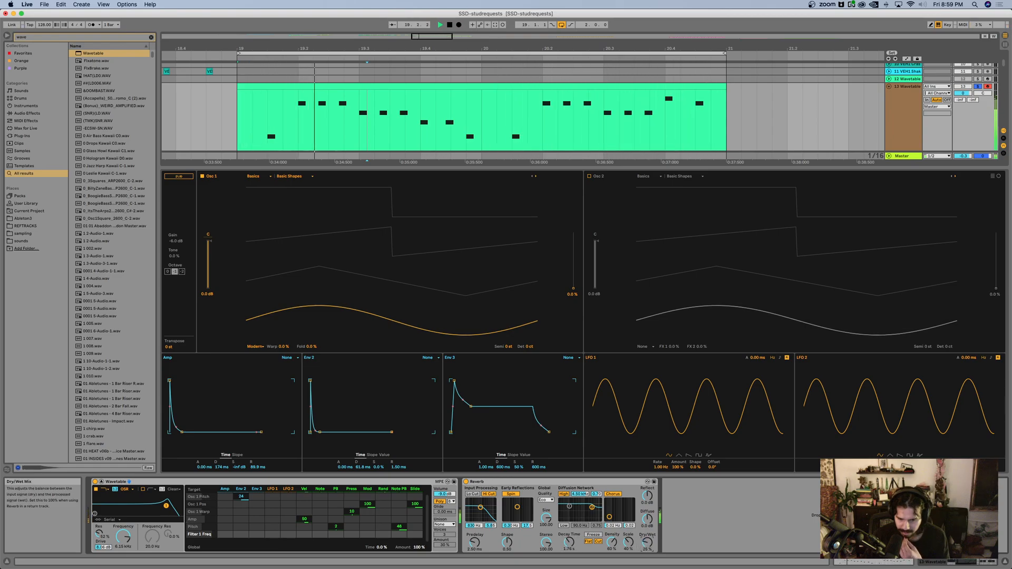
pyautogui.moveTo(241, 497); pyautogui.dragTo(241, 501)
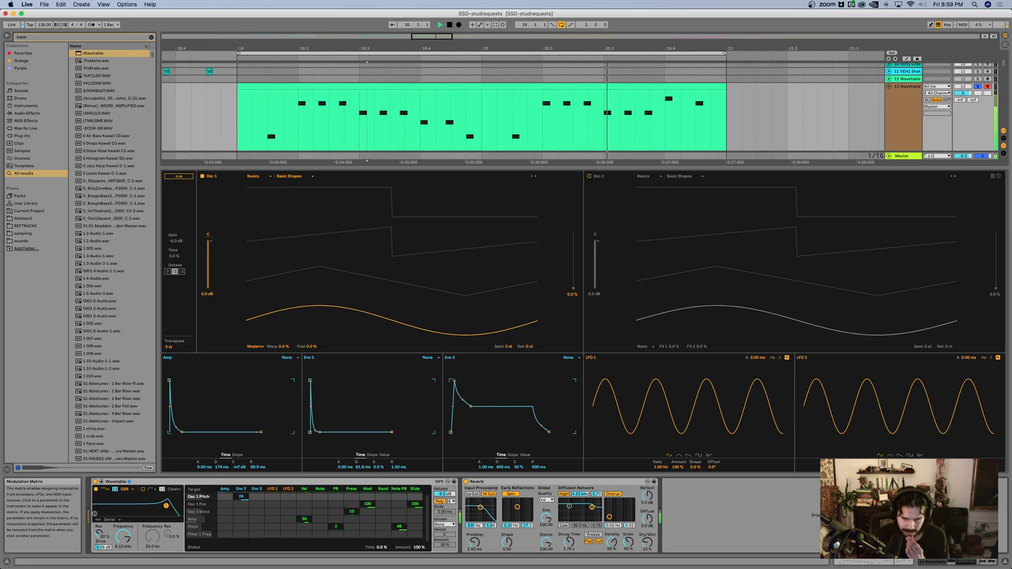
pyautogui.click(323, 497)
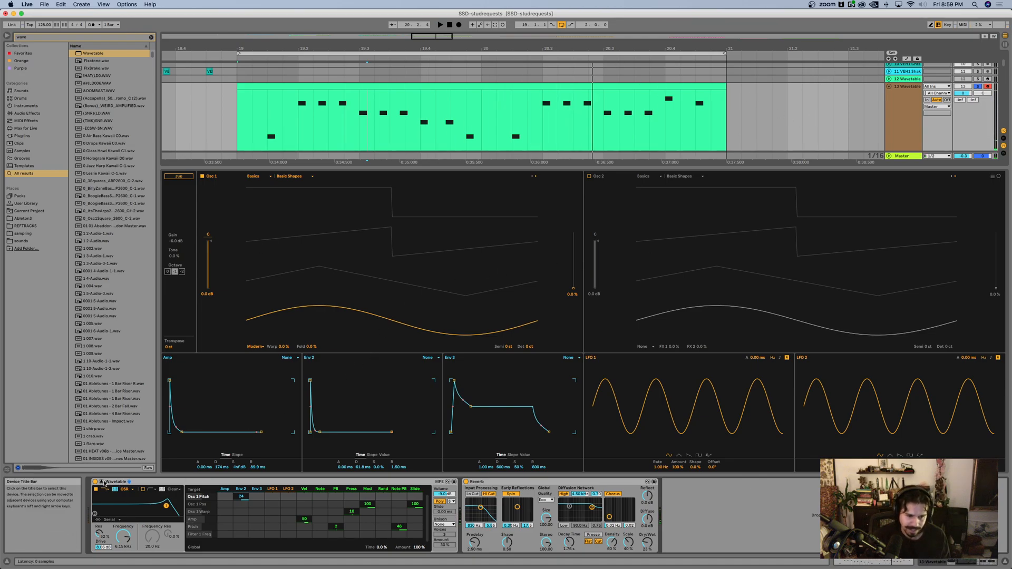
# Step: Collapse the Wavetable editor and play the full loop from bar 19 with track 13 unsoloed
pyautogui.click(129, 482)
pyautogui.scroll(-5, 438, 207)
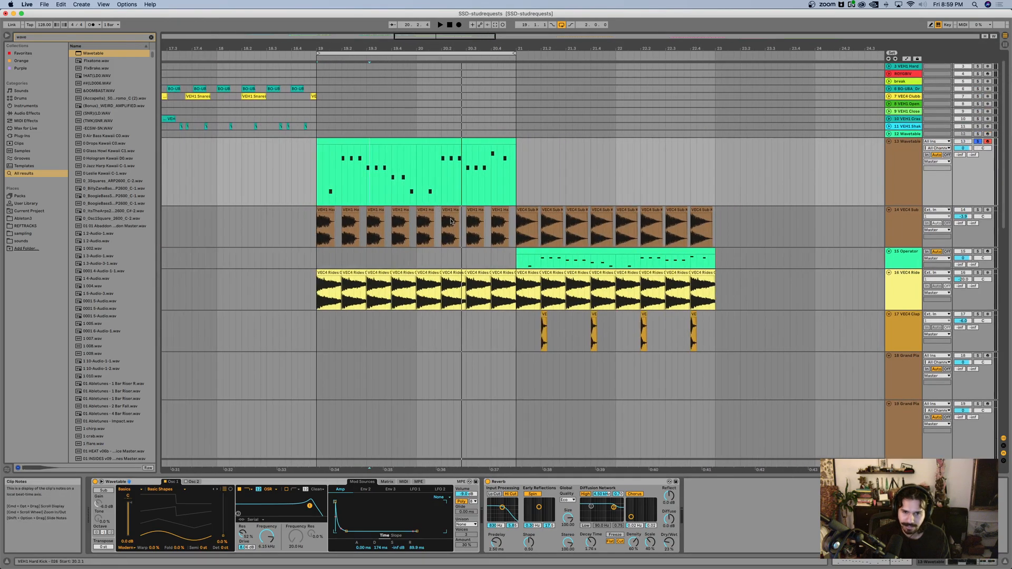
pyautogui.click(322, 229)
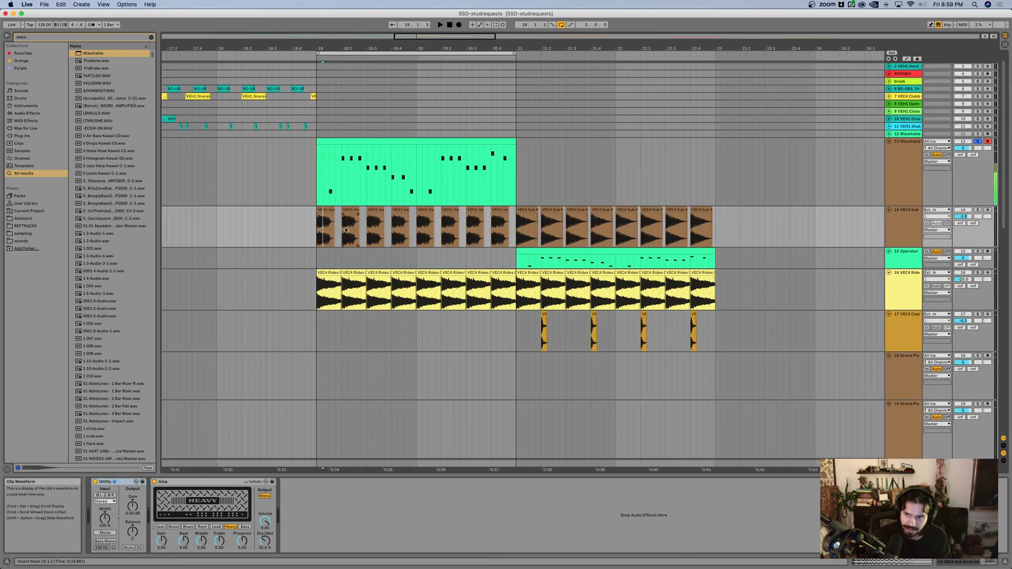
pyautogui.press('space')
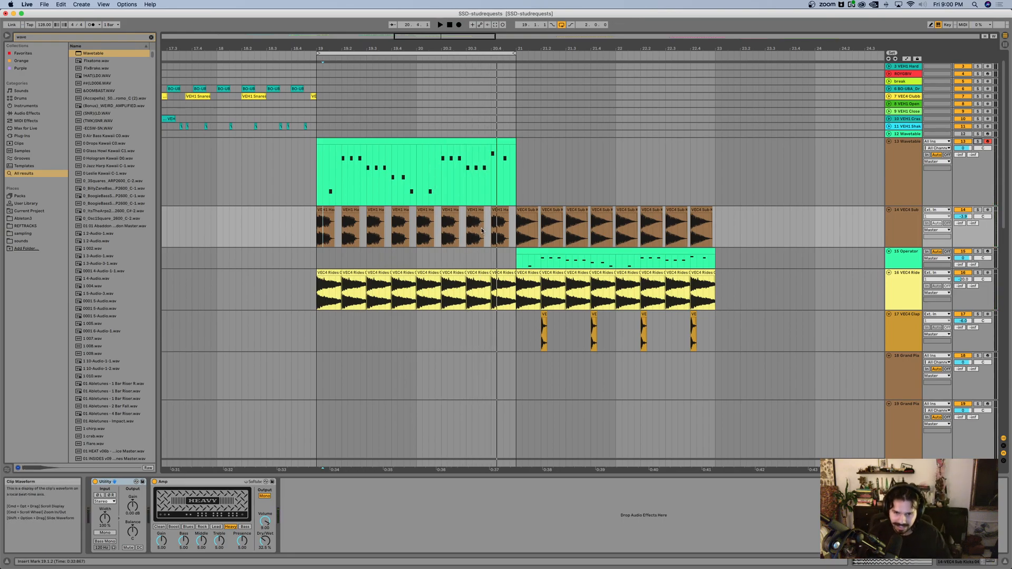
# Step: Look over the rest of the arrangement, from the bar 19 loop to the clips and lower tracks around bar 37
pyautogui.scroll(-5, 481, 230)
pyautogui.scroll(-3, 481, 230)
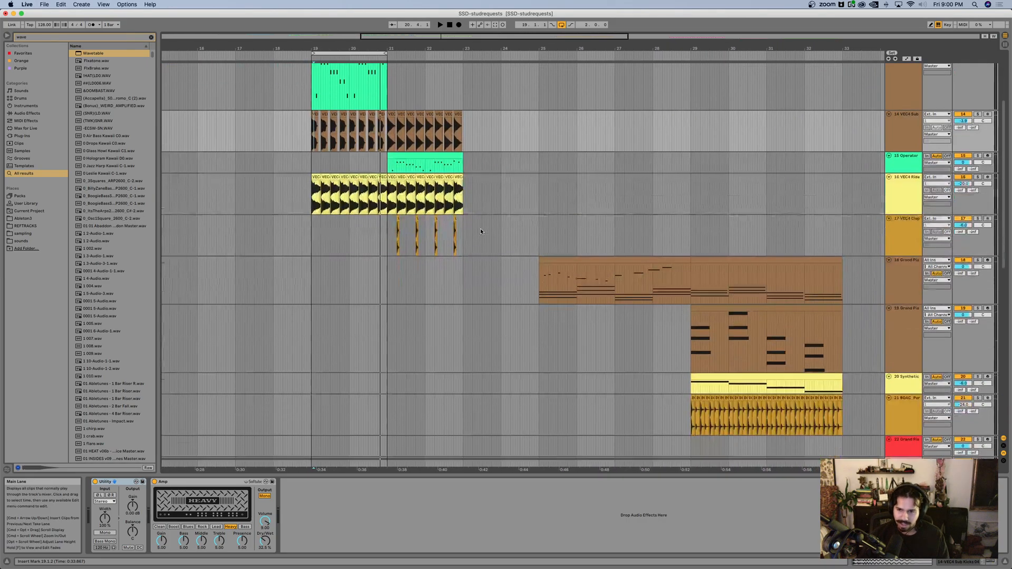
pyautogui.scroll(-2, 481, 231)
pyautogui.hscroll(1, 481, 231)
pyautogui.hscroll(5, 480, 229)
pyautogui.scroll(-1, 480, 229)
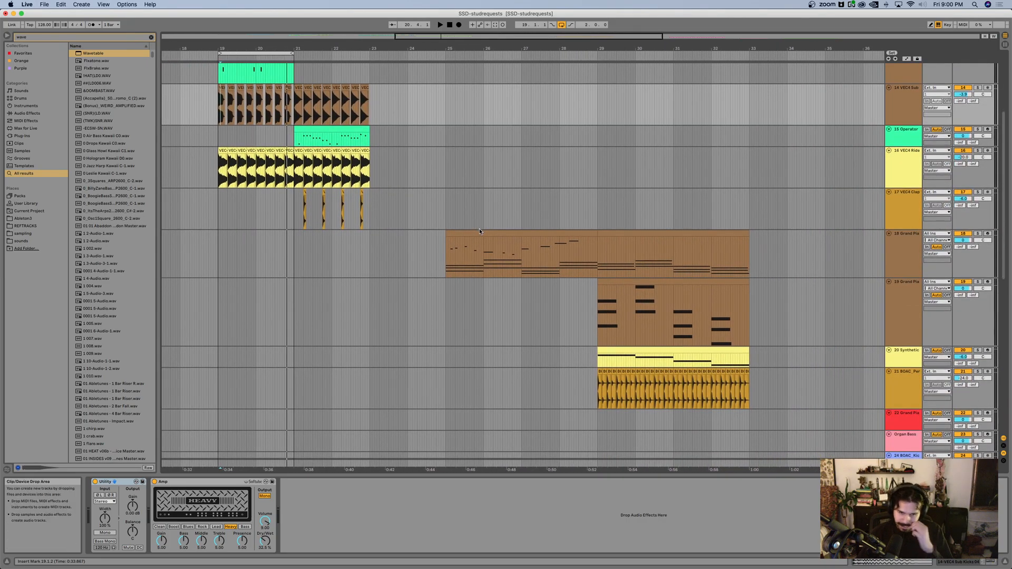
pyautogui.hscroll(1, 479, 228)
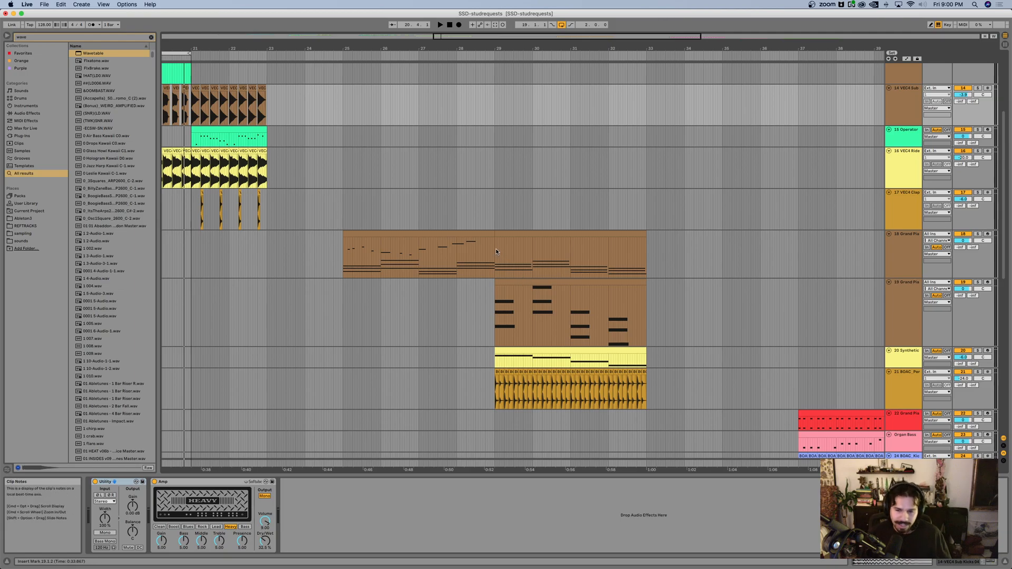
pyautogui.scroll(-10, 496, 250)
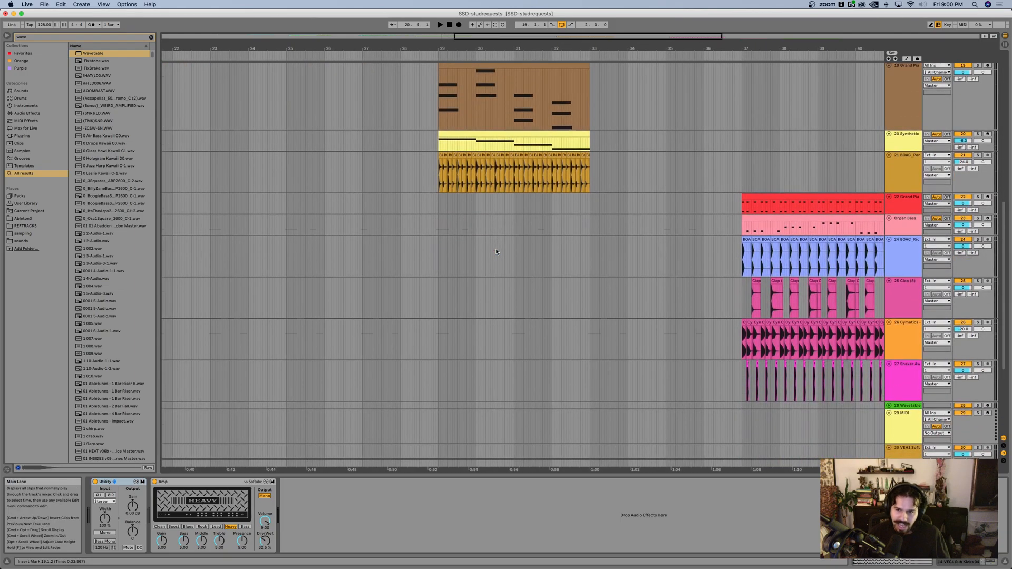
# Step: Insert a new MIDI track directly below the VEC4 Clap track
pyautogui.scroll(5, 496, 251)
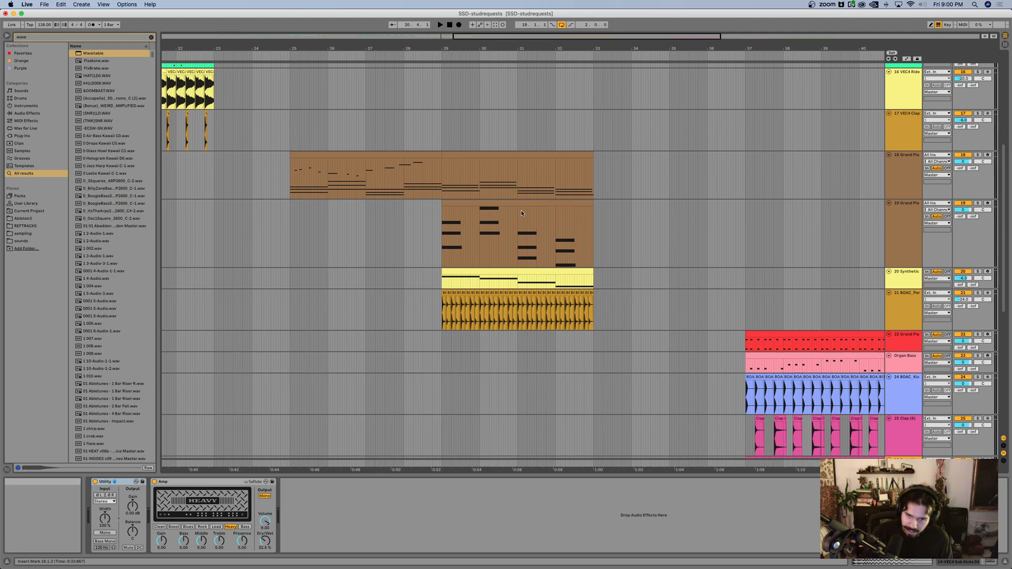
pyautogui.click(895, 216)
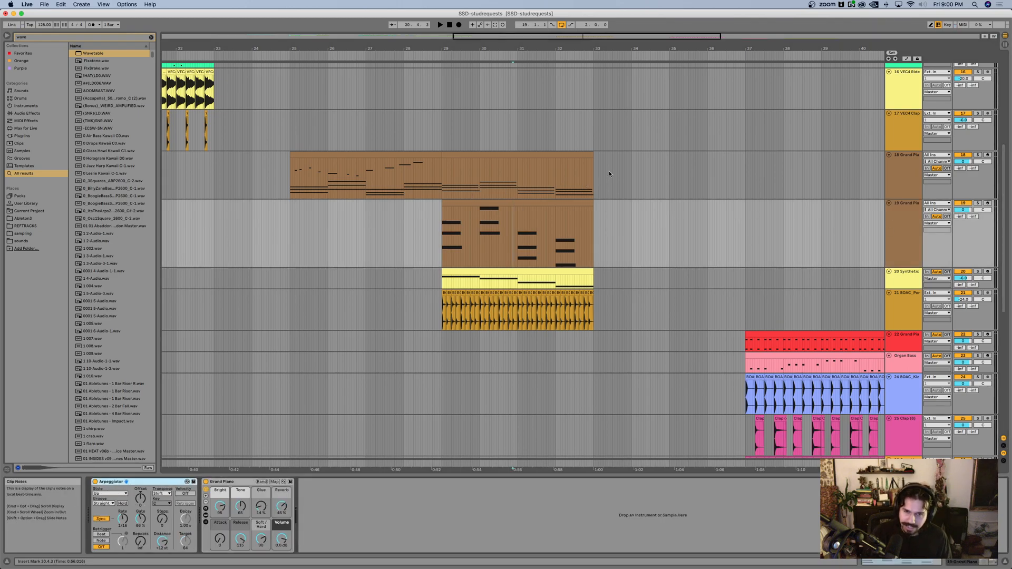
pyautogui.hscroll(-3, 436, 215)
pyautogui.click(899, 127)
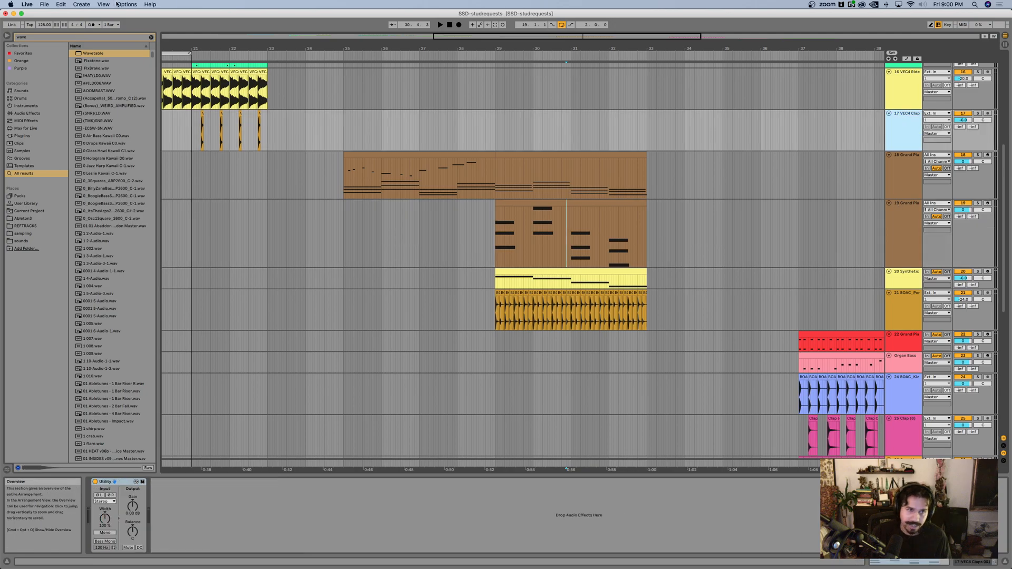
pyautogui.click(82, 4)
pyautogui.click(100, 21)
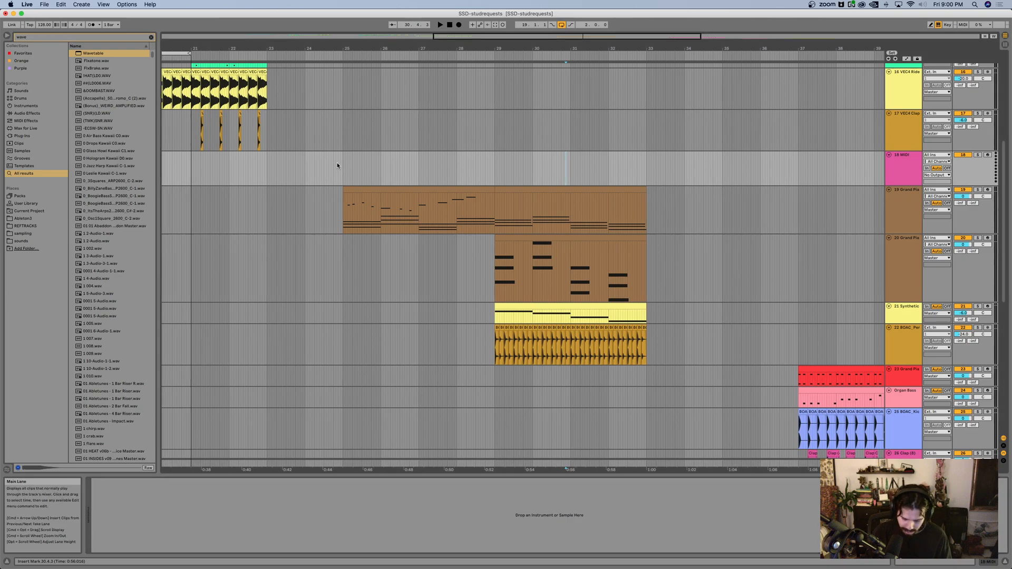
pyautogui.press('super+f')
pyautogui.write('gran')
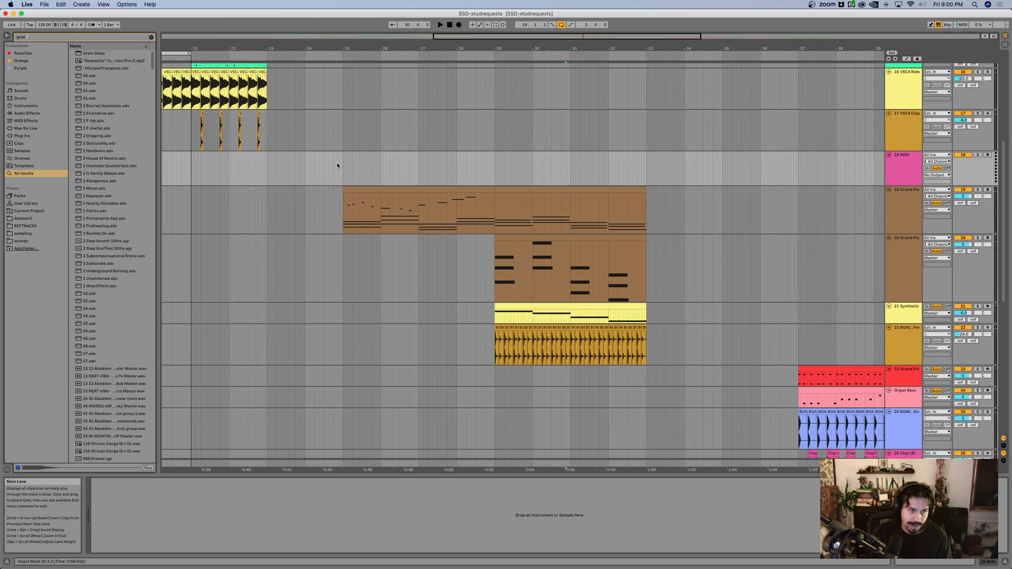
pyautogui.write('d piano')
pyautogui.hscroll(-3, 338, 165)
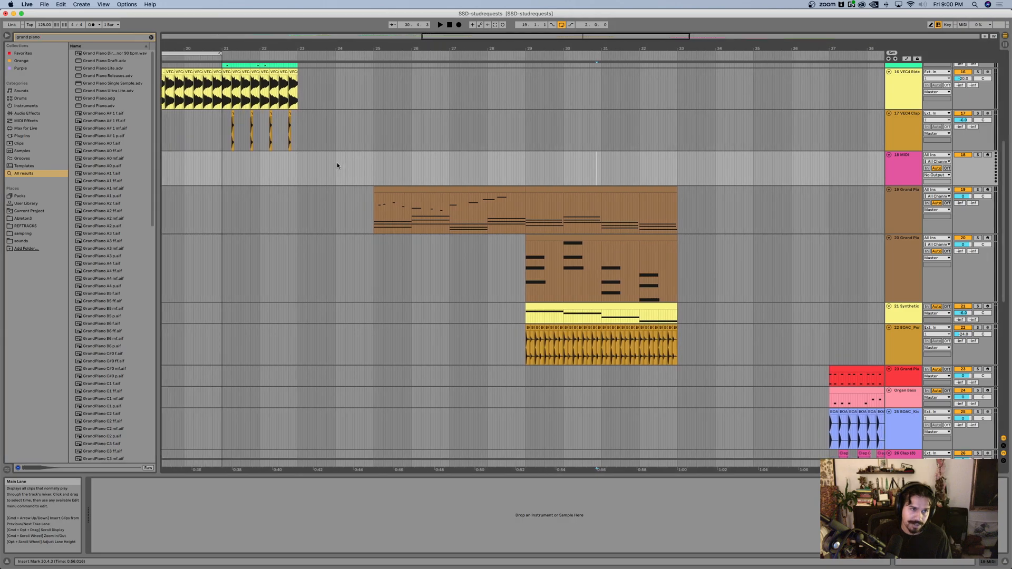
pyautogui.click(150, 37)
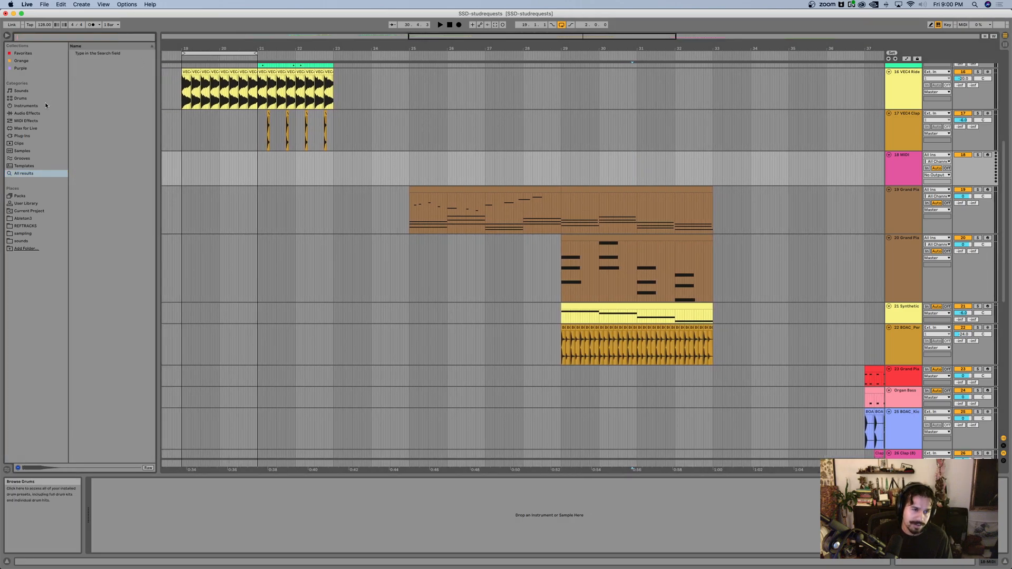
# Step: Load the Simpler preset Grand Piano.adg from Piano & Keys onto the new MIDI track 18
pyautogui.click(27, 105)
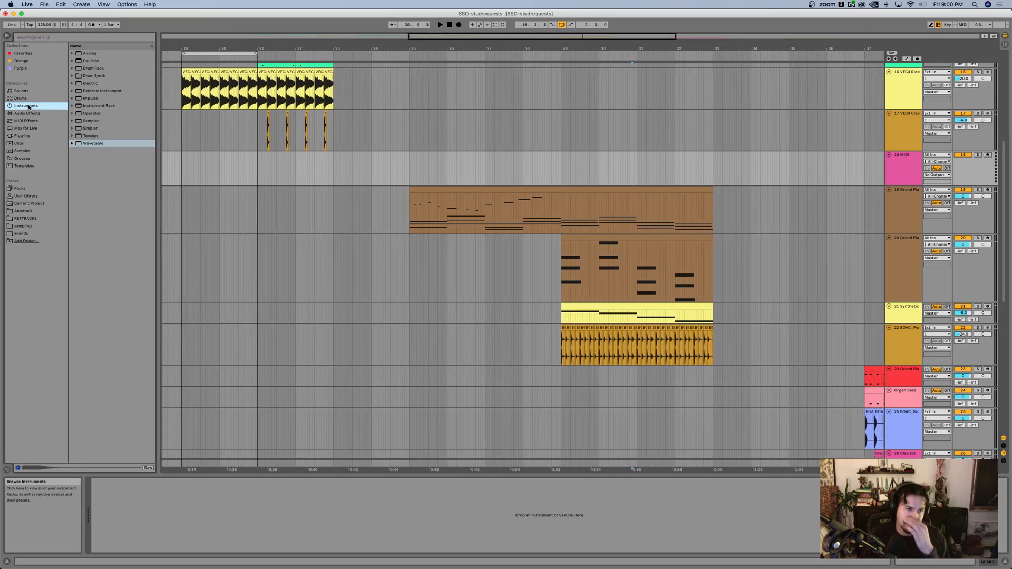
pyautogui.click(74, 128)
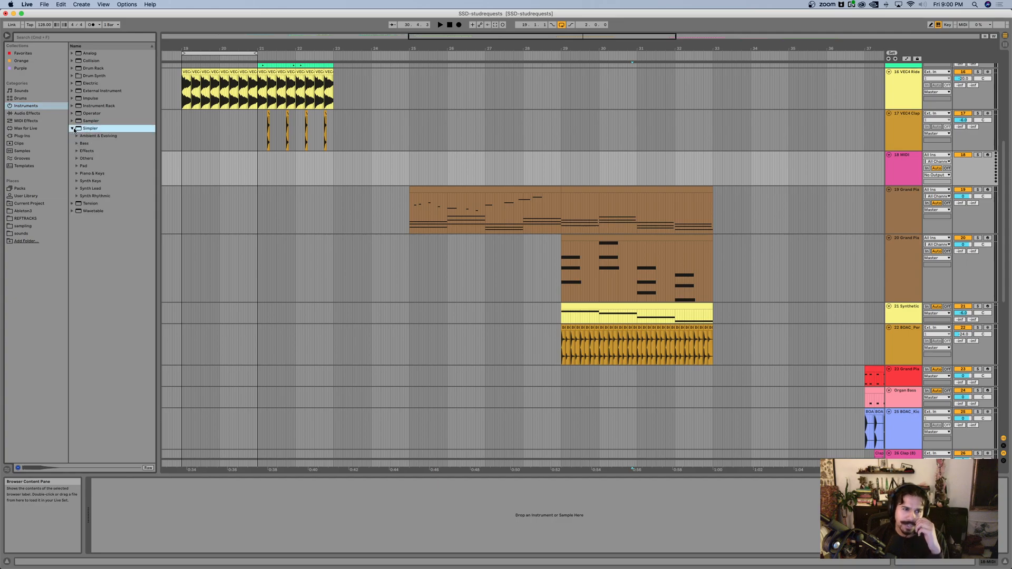
pyautogui.click(77, 174)
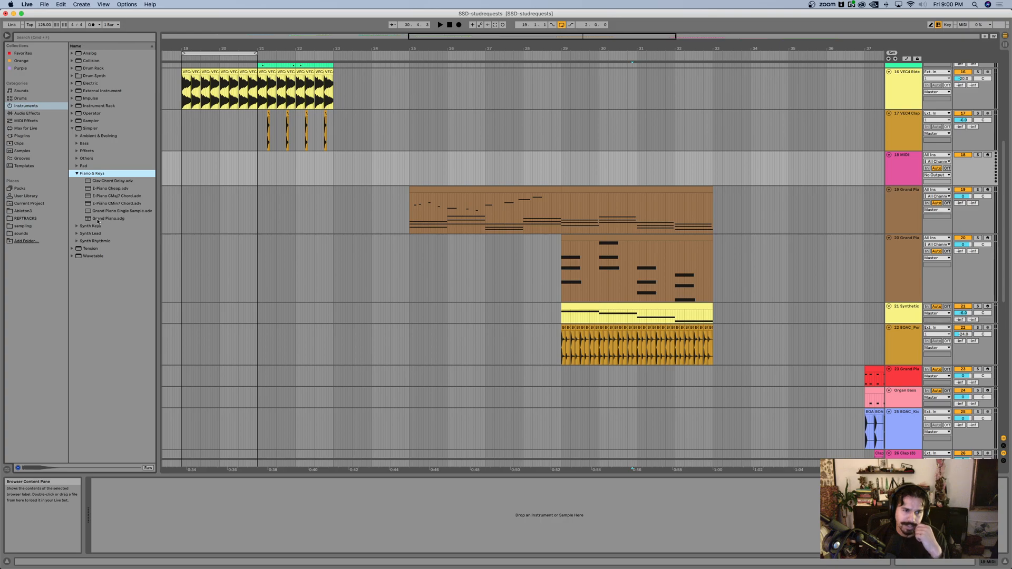
pyautogui.moveTo(97, 221); pyautogui.dragTo(425, 191)
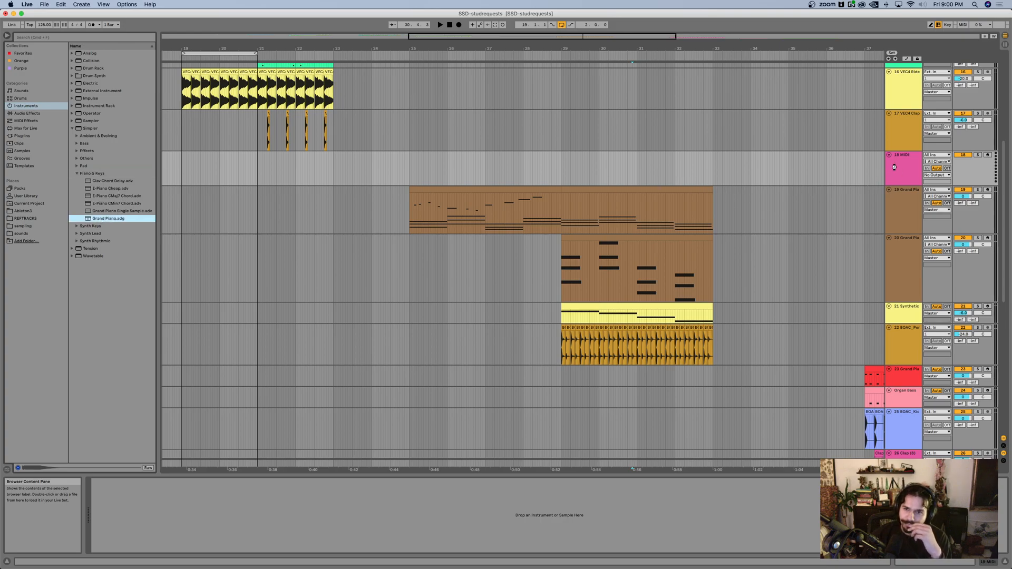
pyautogui.moveTo(892, 169); pyautogui.dragTo(893, 168)
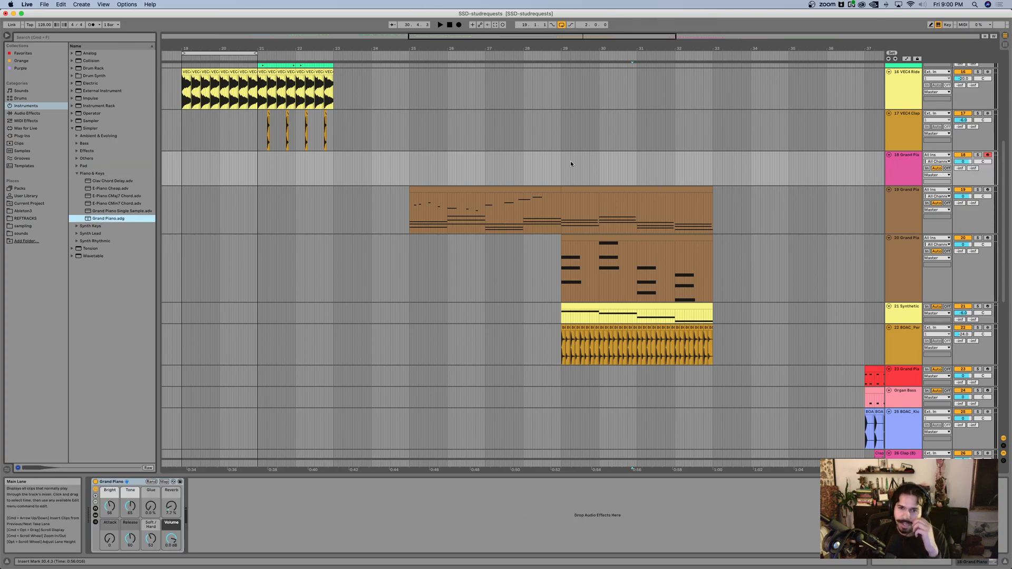
# Step: Delete track 19's piano clip section in bars 25 to 29 and create an empty four-bar MIDI clip there on track 18
pyautogui.click(490, 191)
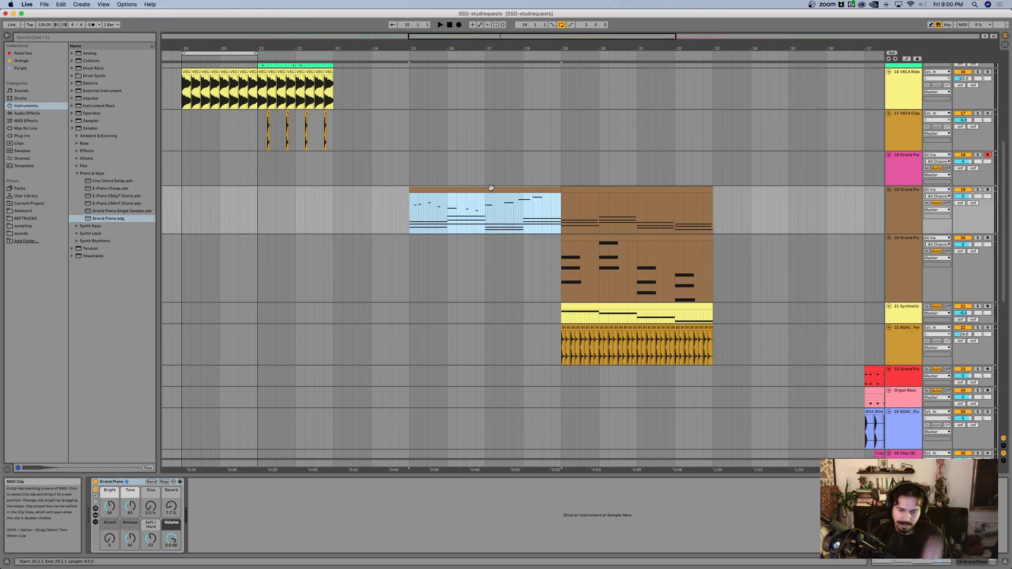
pyautogui.press('Delete')
pyautogui.moveTo(412, 177); pyautogui.dragTo(554, 171)
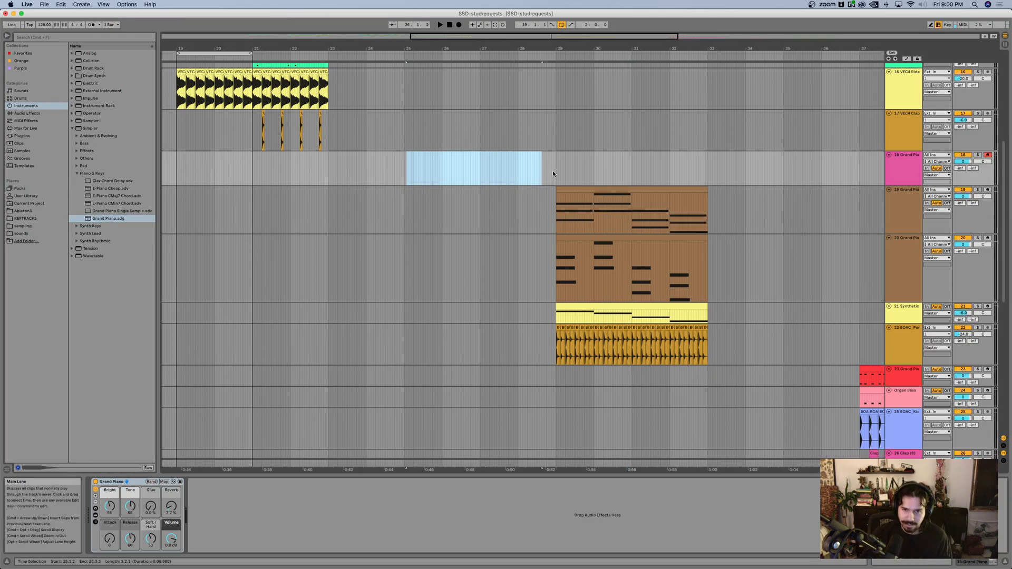
pyautogui.keyDown('shift'); pyautogui.click(372, 173); pyautogui.keyUp('shift')
pyautogui.moveTo(372, 172); pyautogui.dragTo(405, 173)
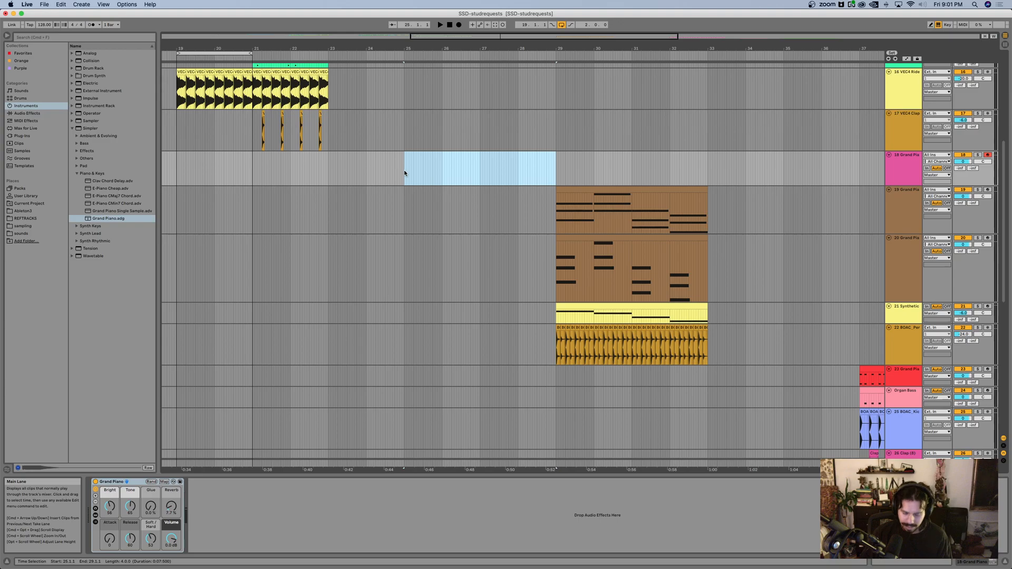
pyautogui.press('super+shift+m')
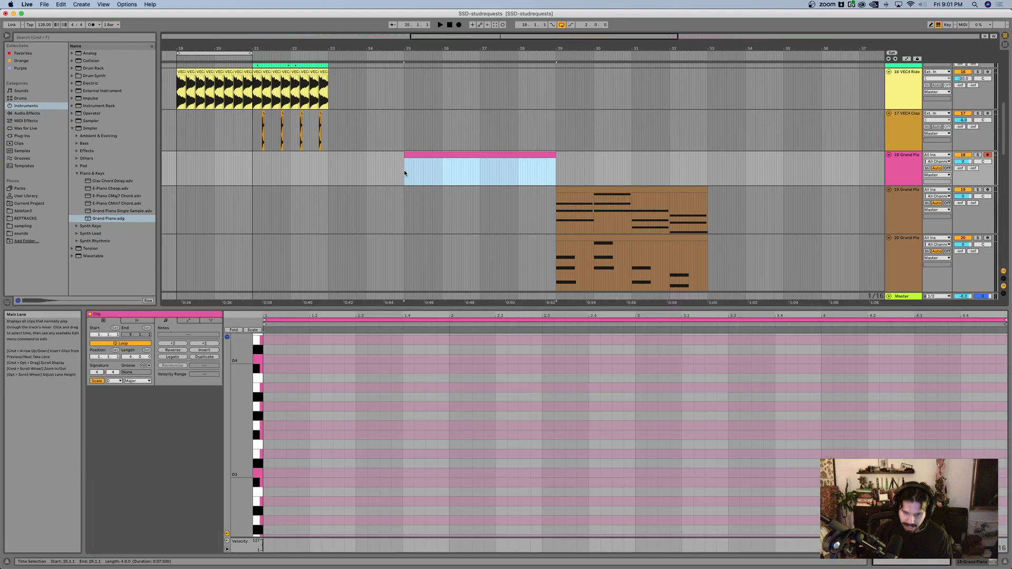
# Step: Set the new clip's scale to D Major with scale highlighting on
pyautogui.click(93, 381)
pyautogui.click(94, 381)
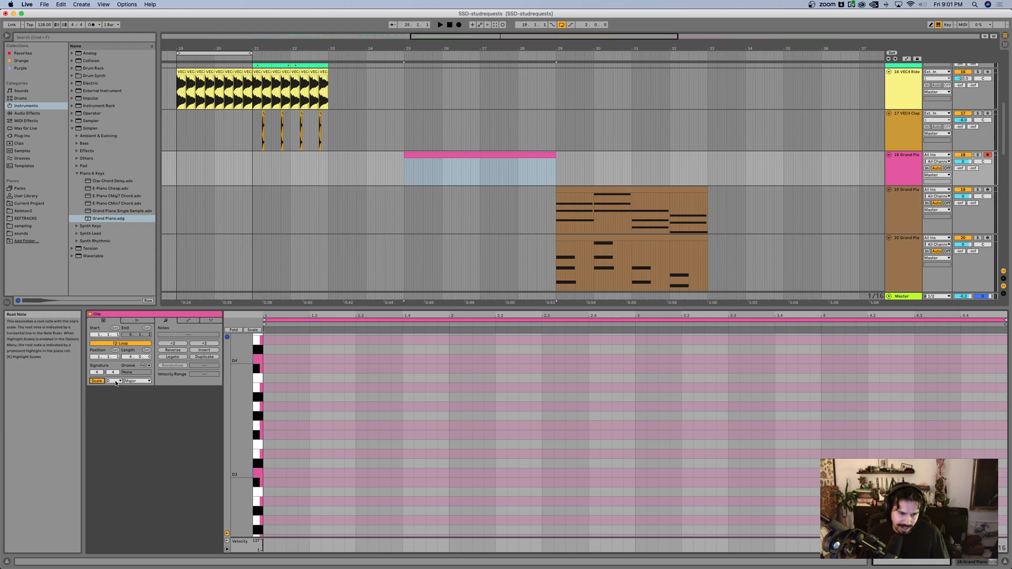
pyautogui.click(108, 381)
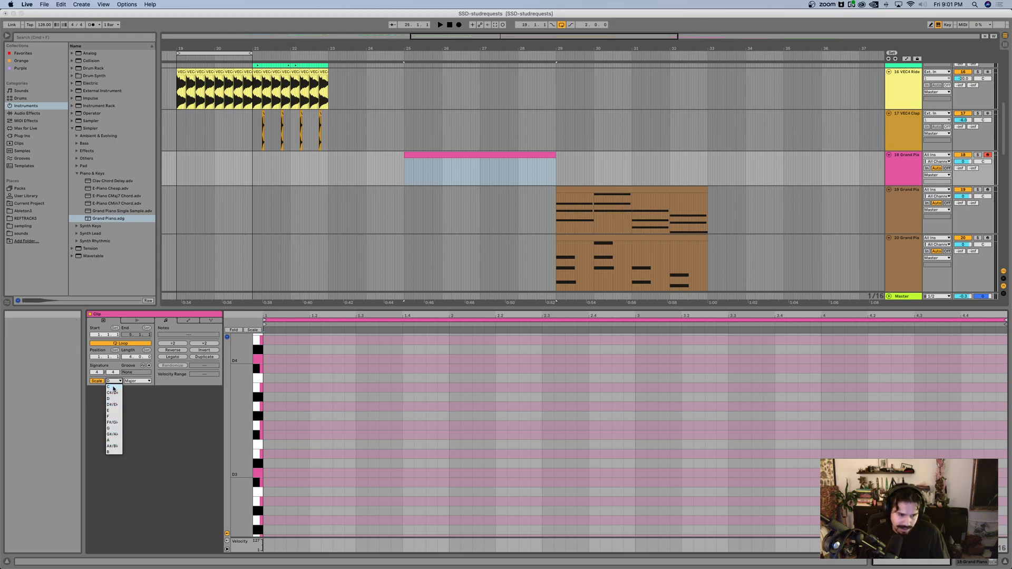
pyautogui.click(112, 399)
pyautogui.click(137, 381)
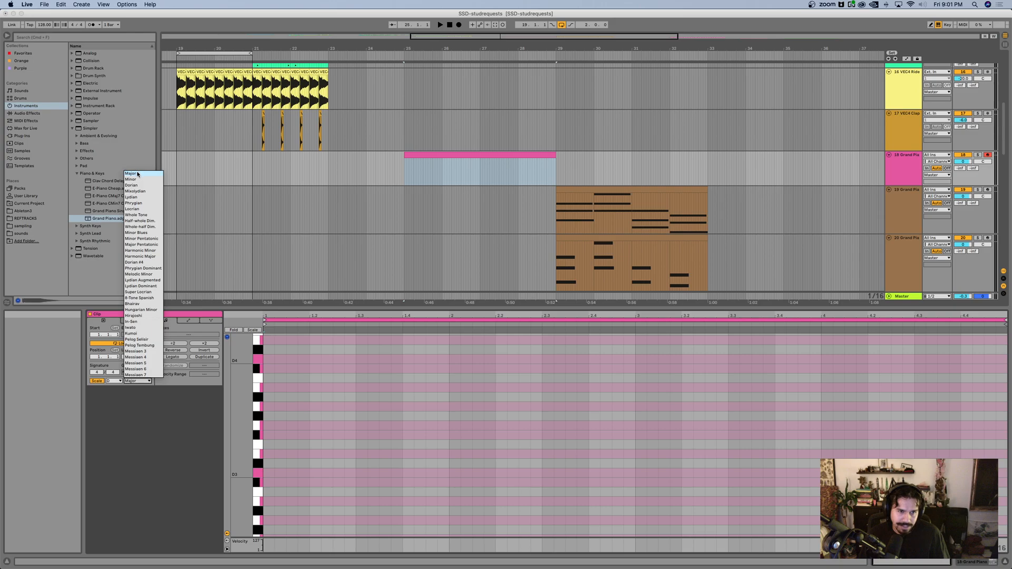
pyautogui.click(134, 174)
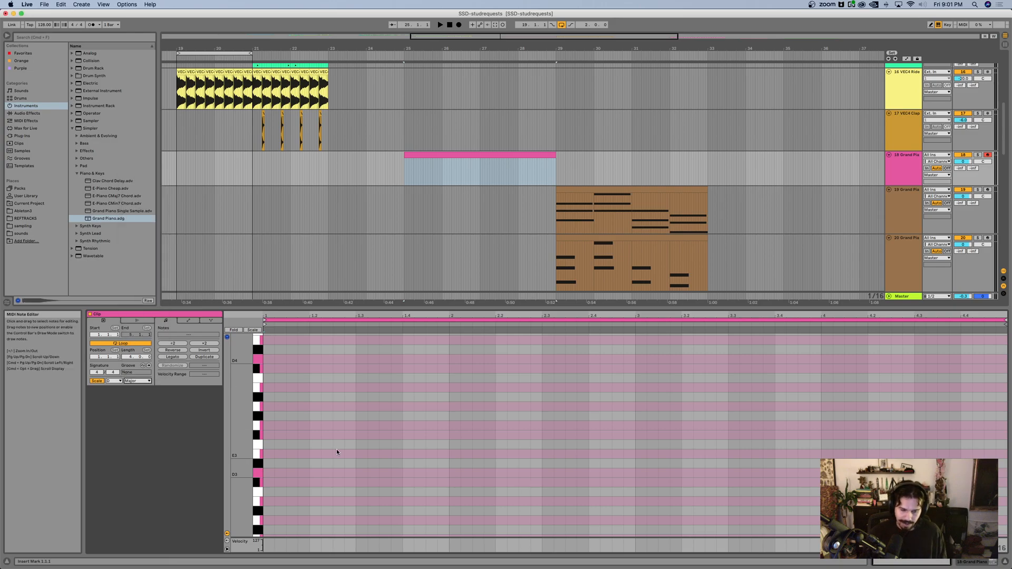
# Step: Add a D3 note at 1.1.1 in the new clip and adjust its length to two sixteenths
pyautogui.doubleClick(268, 474)
pyautogui.hotkey('shift', 'Right')
pyautogui.hotkey('shift', 'Right')
pyautogui.hotkey('shift', 'Right')
pyautogui.hotkey('shift', 'Right')
pyautogui.hotkey('shift', 'Right')
pyautogui.hotkey('shift', 'Right')
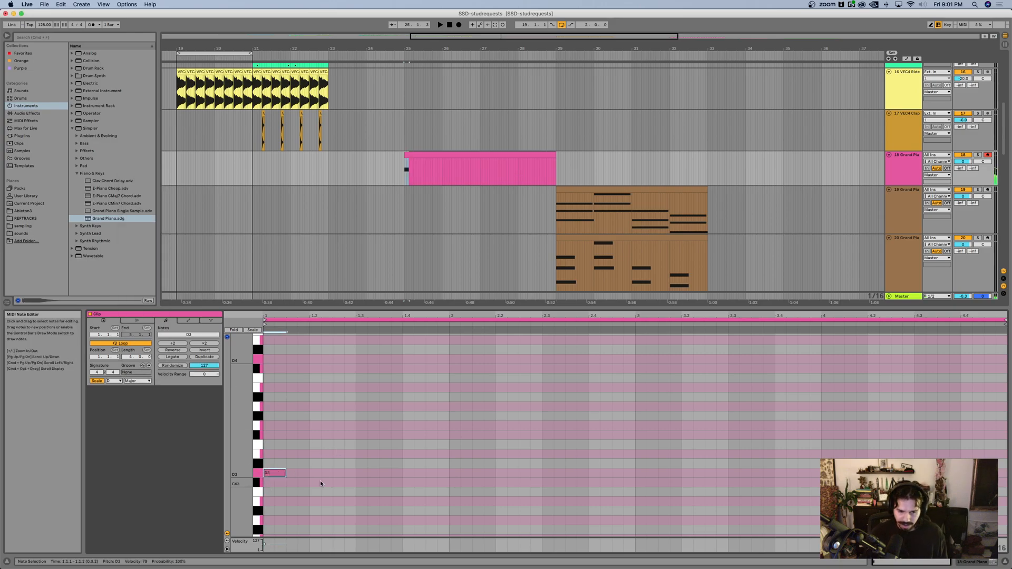
pyautogui.hotkey('shift', 'Right')
pyautogui.hotkey('shift', 'Left')
pyautogui.hotkey('shift', 'Left')
pyautogui.hotkey('shift', 'Left')
pyautogui.hotkey('shift', 'Left')
pyautogui.hotkey('shift', 'Left')
pyautogui.hotkey('shift', 'Left')
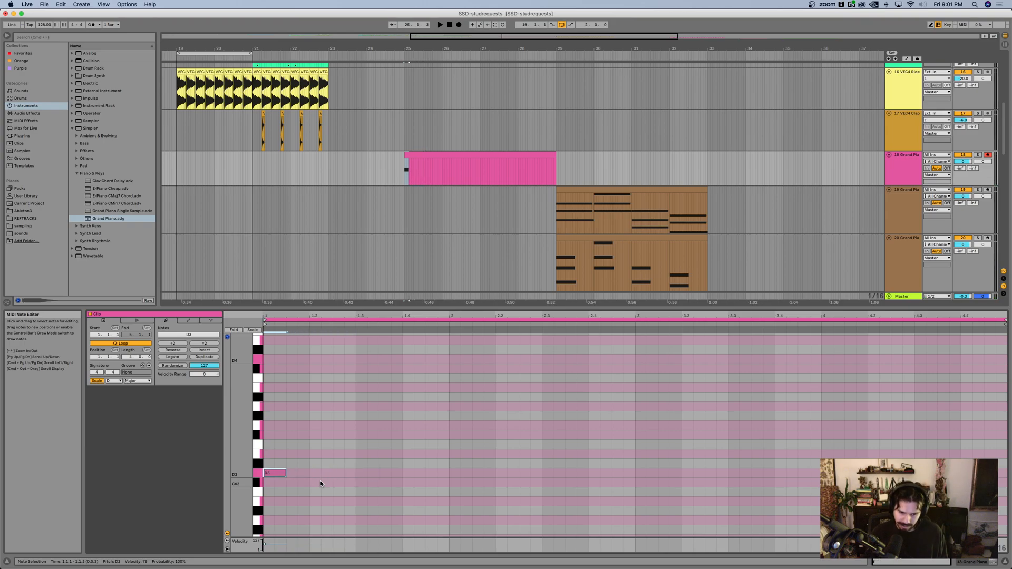
# Step: Continue the melody through bar 1 with F#3 at 1.2.1, G3 at 1.2.4, E3 at 1.3.3, B3 at 1.4.1 and D4 at 1.4.4
pyautogui.scroll(2, 317, 412)
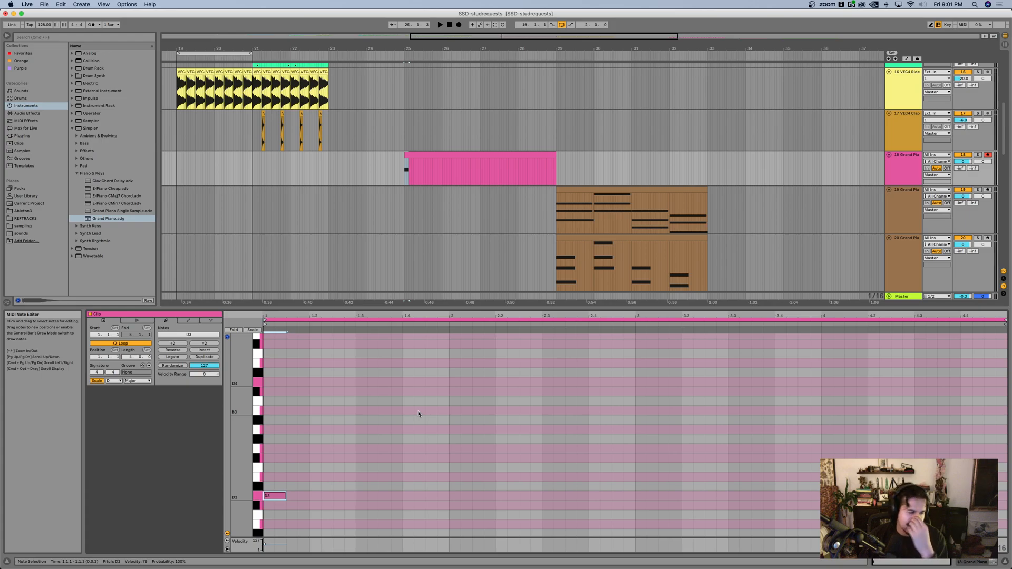
pyautogui.doubleClick(314, 457)
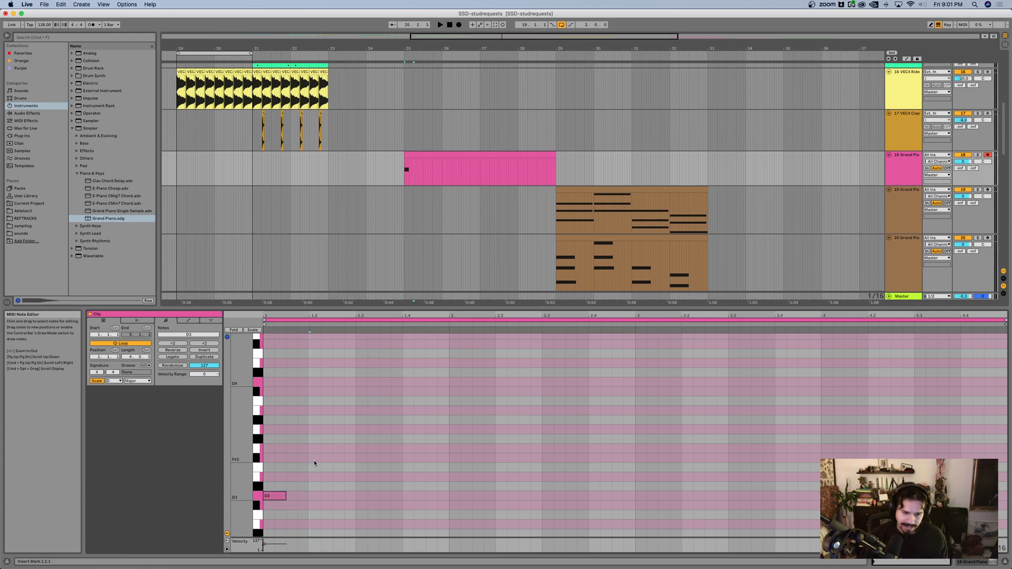
pyautogui.doubleClick(349, 458)
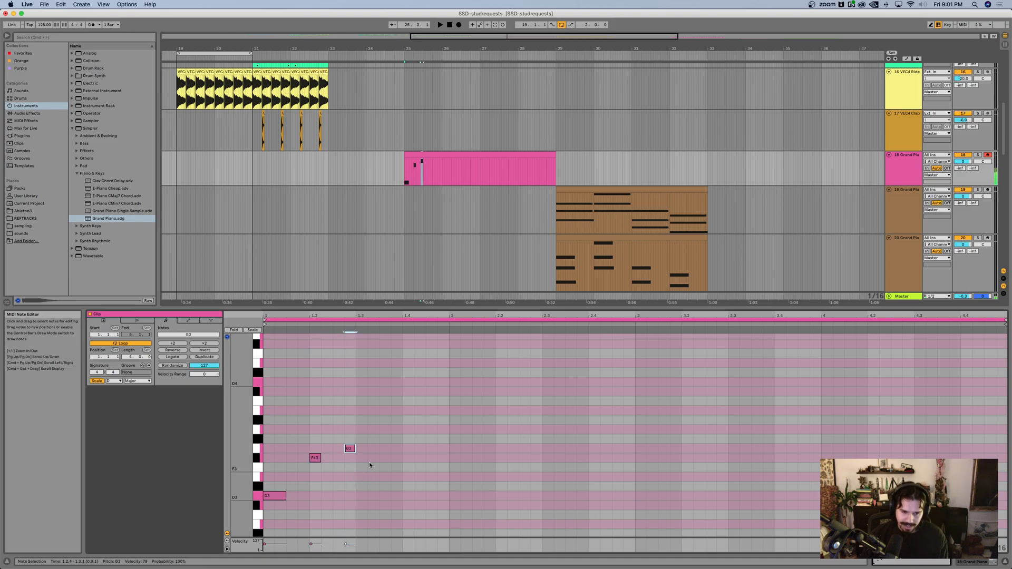
pyautogui.press('super+d')
pyautogui.press('Down')
pyautogui.press('Down')
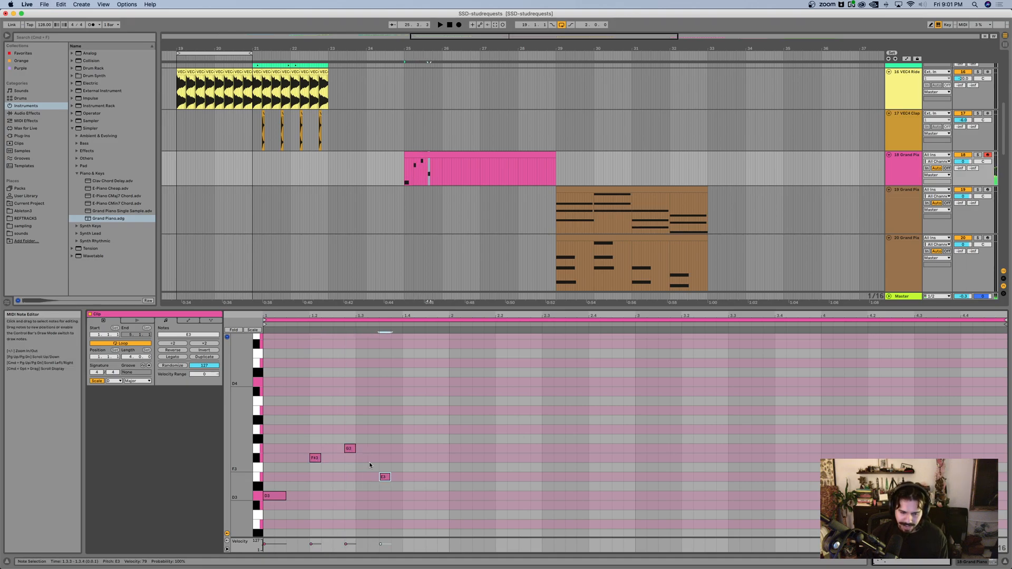
pyautogui.doubleClick(410, 410)
pyautogui.doubleClick(441, 382)
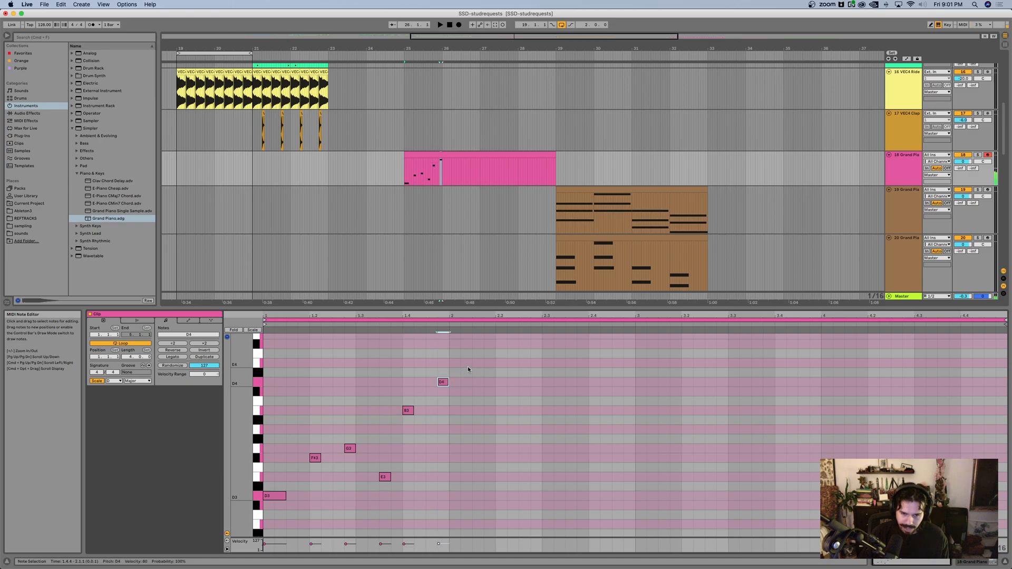
# Step: Extend the melody through bar 2 with E4, E4, D4, B3, A3, stacked F#3 and A3, G3 and B3, ending on A3 at 3.1.1
pyautogui.doubleClick(466, 363)
pyautogui.doubleClick(478, 363)
pyautogui.doubleClick(489, 382)
pyautogui.doubleClick(524, 410)
pyautogui.doubleClick(536, 429)
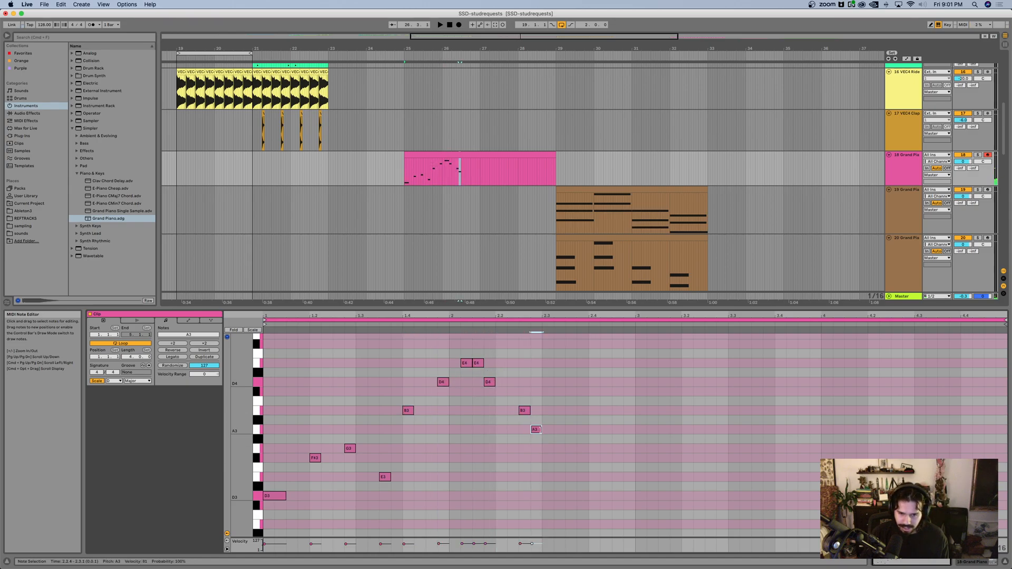
pyautogui.doubleClick(560, 458)
pyautogui.doubleClick(560, 430)
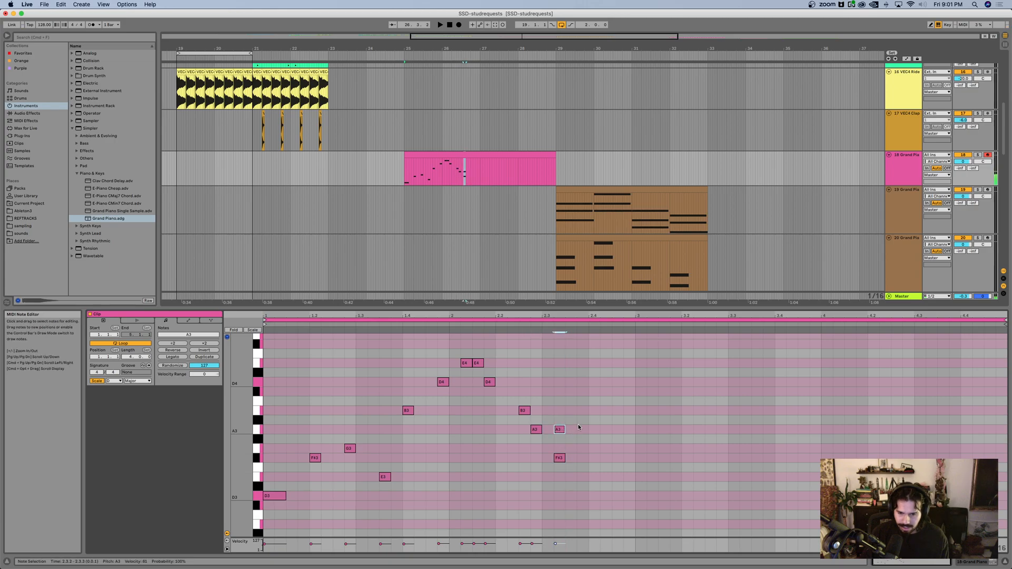
pyautogui.doubleClick(592, 449)
pyautogui.doubleClick(617, 411)
pyautogui.doubleClick(638, 430)
# Step: Loop the arrangement over the four-bar piano clip from bar 25 and play it
pyautogui.click(401, 171)
pyautogui.press('space')
pyautogui.click(471, 157)
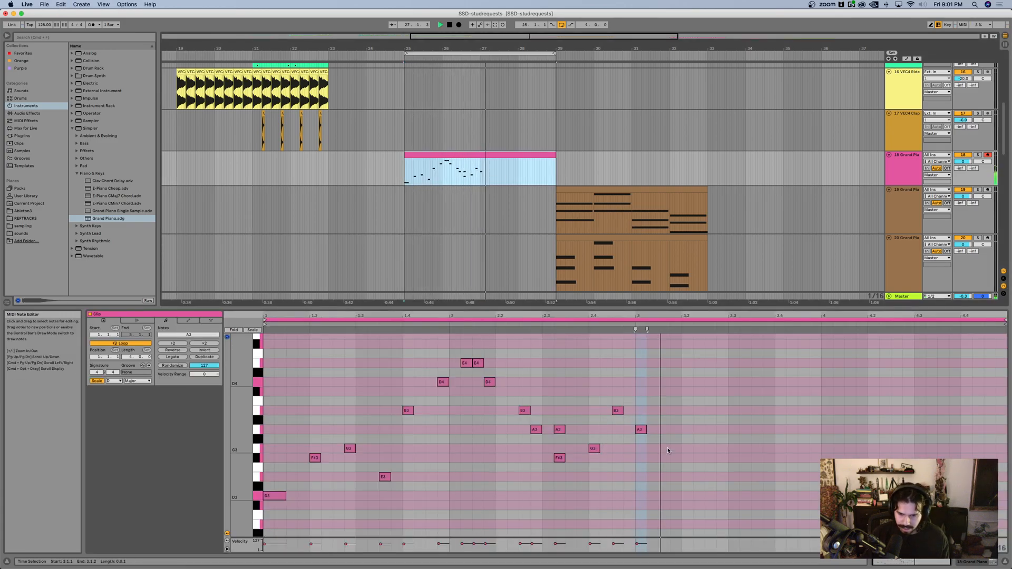
pyautogui.press('space')
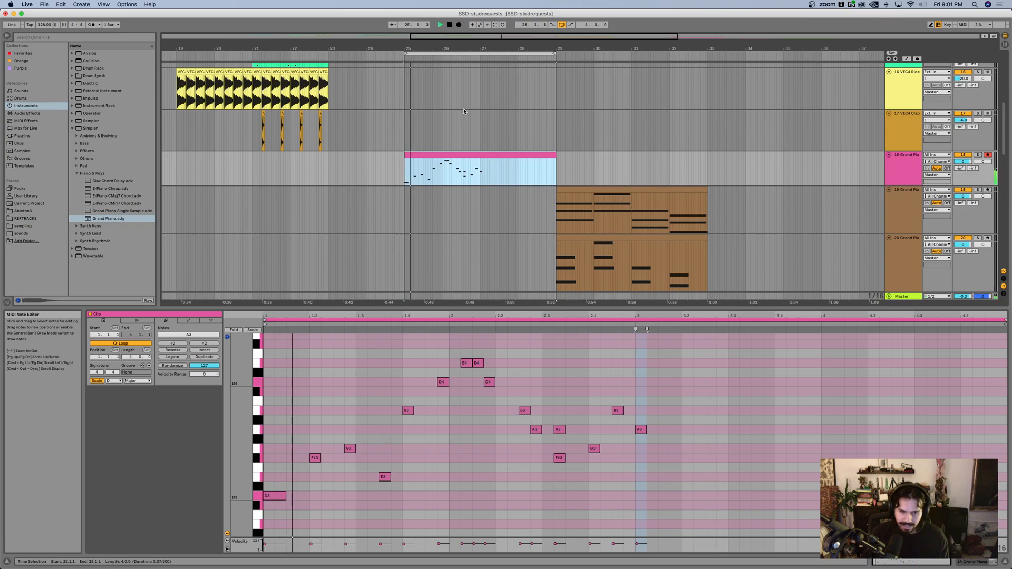
# Step: Lengthen all notes in the piano clip by one sixteenth
pyautogui.click(634, 462)
pyautogui.press('super+a')
pyautogui.hotkey('shift', 'Right')
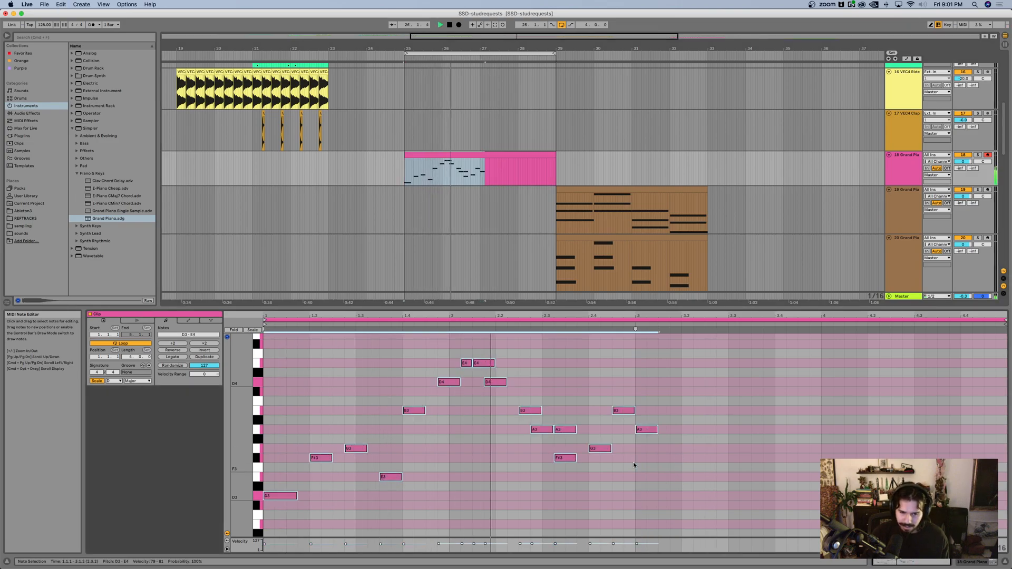
# Step: Delete every melody note from the D4 at 1.4.4 onward and replay the loop
pyautogui.press('space')
pyautogui.moveTo(689, 486); pyautogui.dragTo(437, 345)
pyautogui.press('Delete')
pyautogui.press('space')
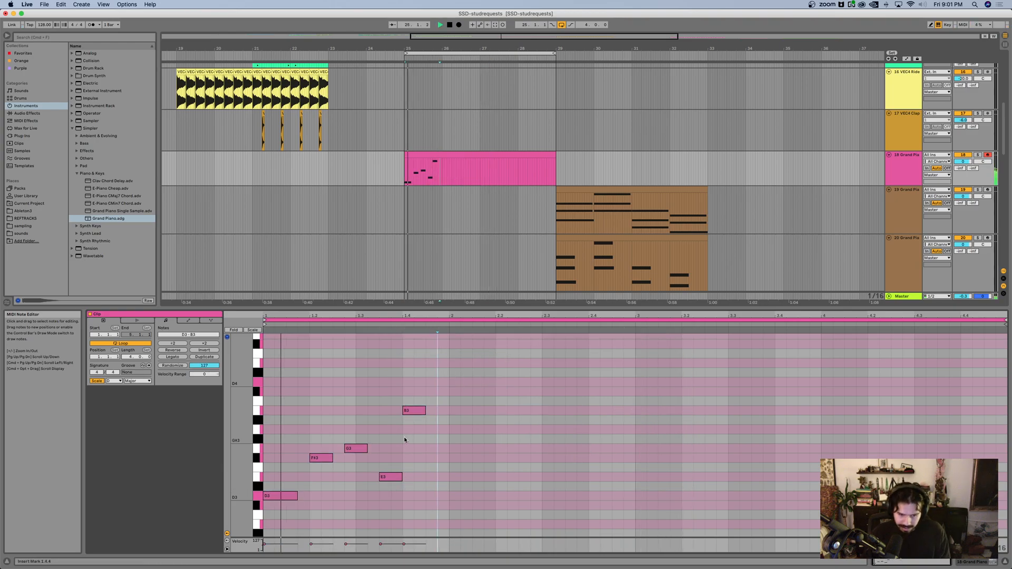
# Step: Move the F#3 note one sixteenth later to 1.2.2 and the E3 note two sixteenths later to 1.4.1
pyautogui.click(324, 458)
pyautogui.press('Right')
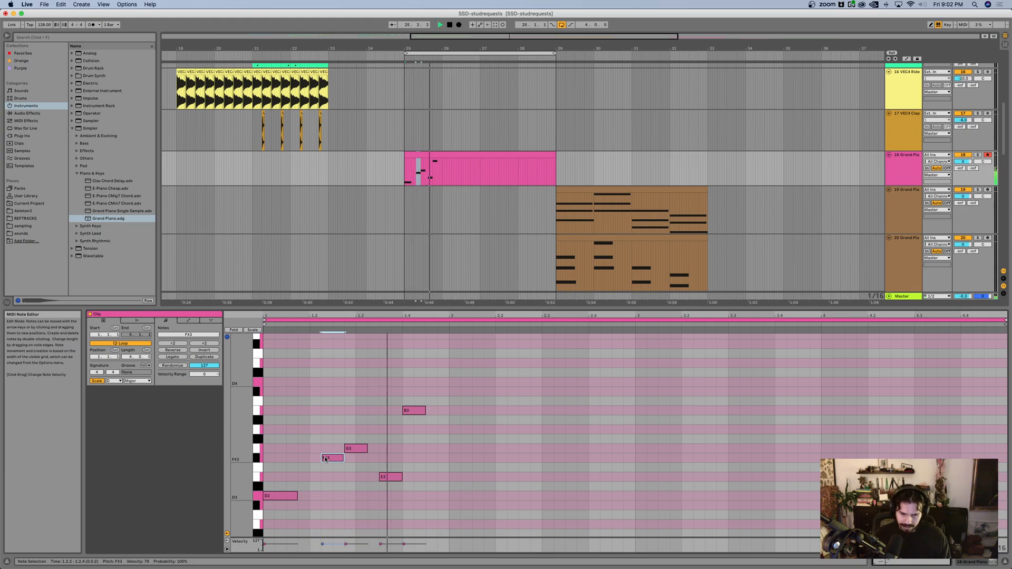
pyautogui.click(388, 479)
pyautogui.press('Right')
# Step: Move the B3 note to 1.4.3 and add an E4 note two sixteenths long at 2.1.1
pyautogui.press('Right')
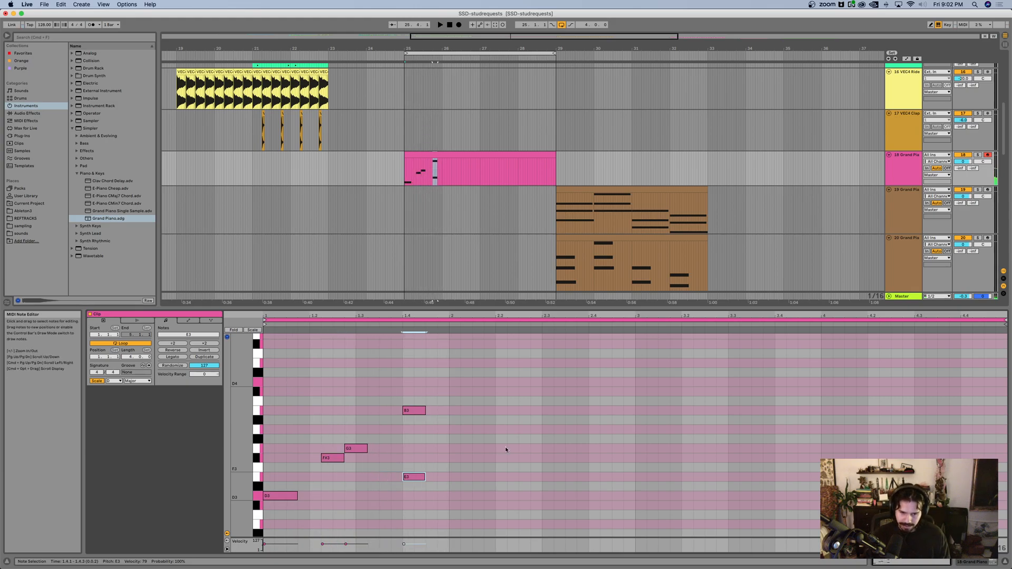
pyautogui.click(414, 411)
pyautogui.press('Right')
pyautogui.press('space')
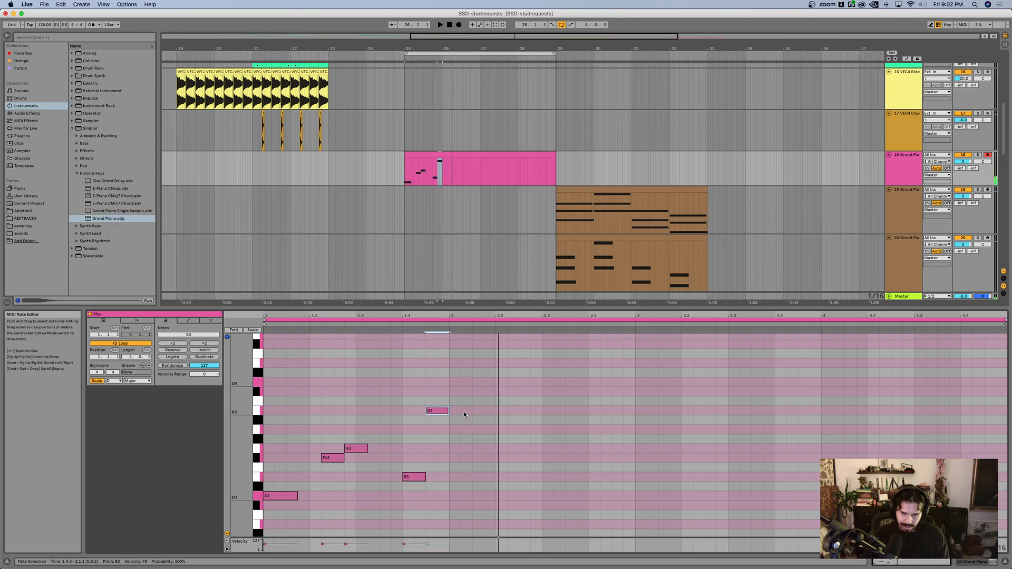
pyautogui.doubleClick(455, 392)
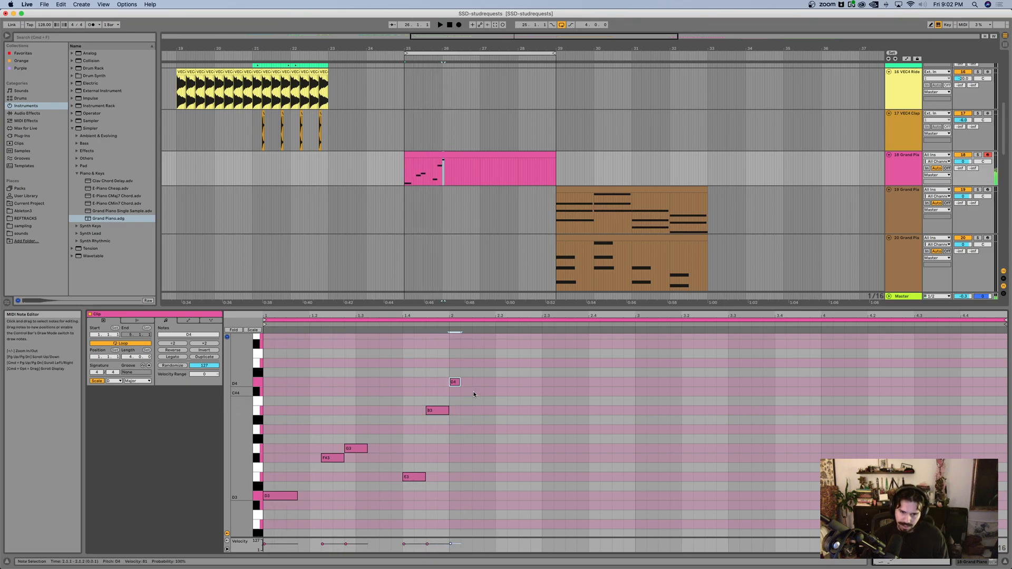
pyautogui.moveTo(460, 363); pyautogui.dragTo(476, 365)
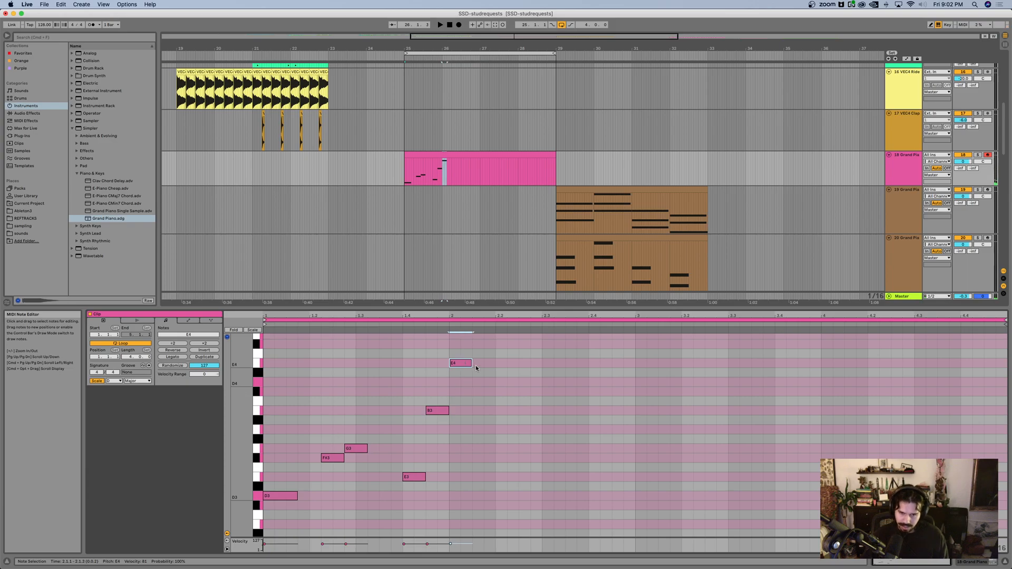
# Step: Add a D4 note at 2.2.1, duplicate it right after itself, and lower the copy to B3
pyautogui.scroll(1, 464, 364)
pyautogui.doubleClick(500, 399)
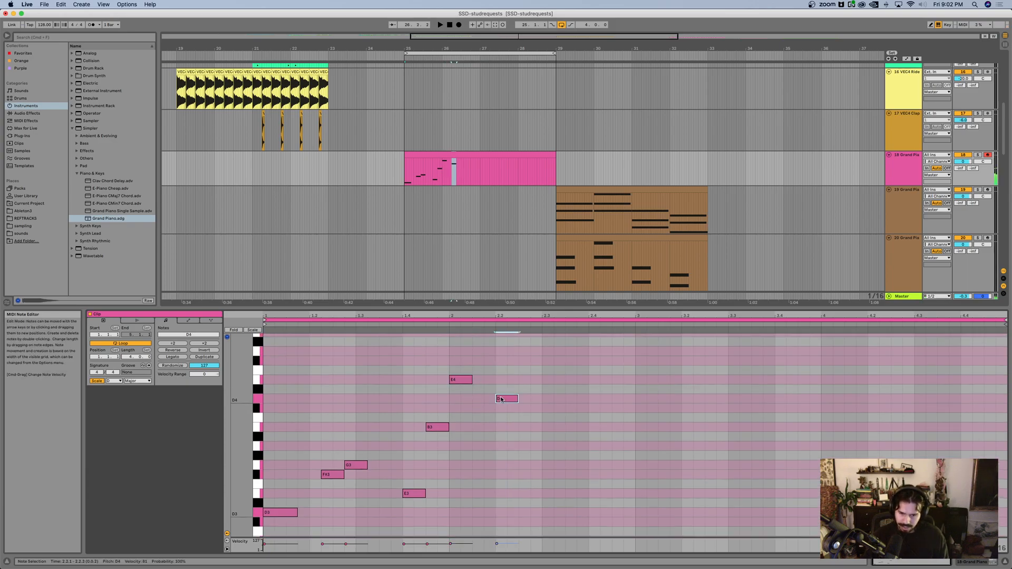
pyautogui.press('super+d')
pyautogui.press('Down')
pyautogui.press('Down')
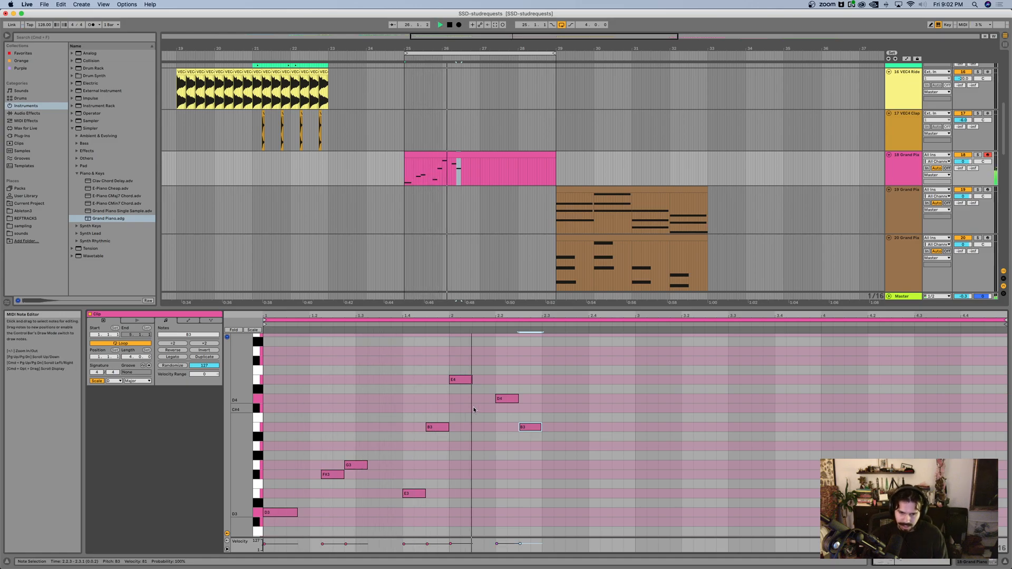
# Step: Shift the last three notes (E4, D4 and B3) later so the group starts at 2.2.1, and listen to the loop
pyautogui.moveTo(457, 360); pyautogui.dragTo(554, 438)
pyautogui.press('Right')
pyautogui.press('Right')
pyautogui.press('Right')
pyautogui.press('Right')
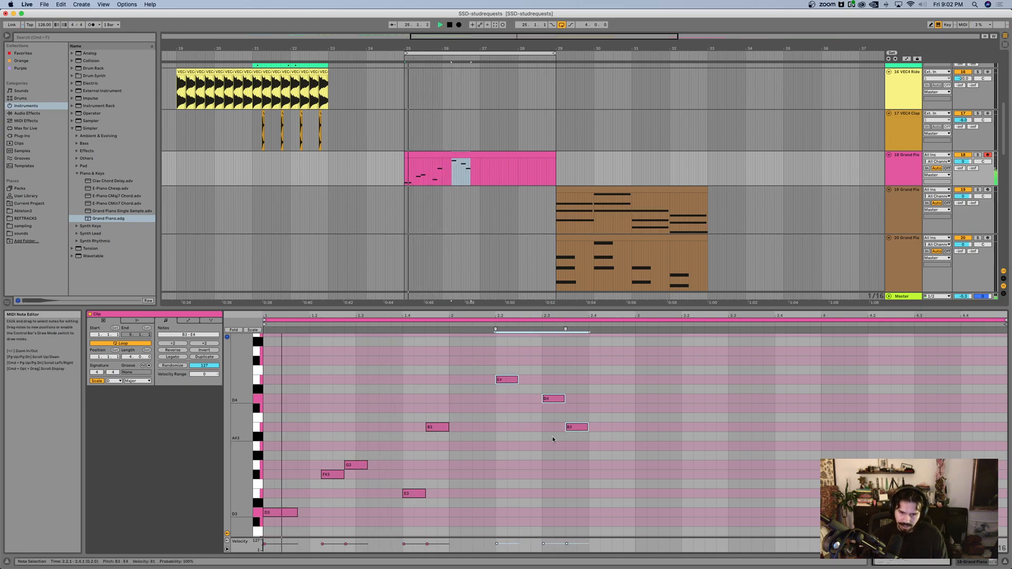
pyautogui.scroll(1, 543, 441)
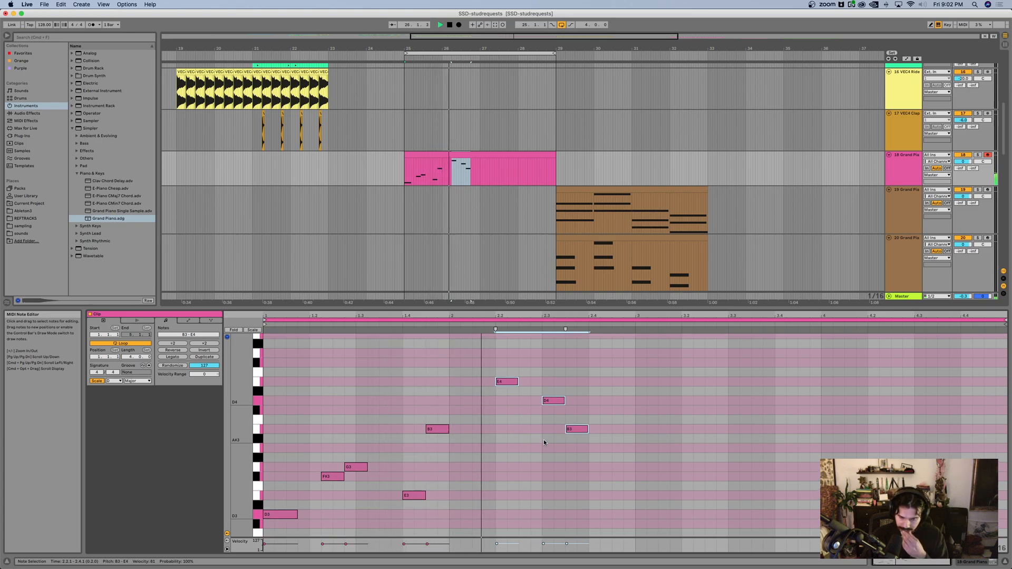
pyautogui.scroll(-5, 555, 440)
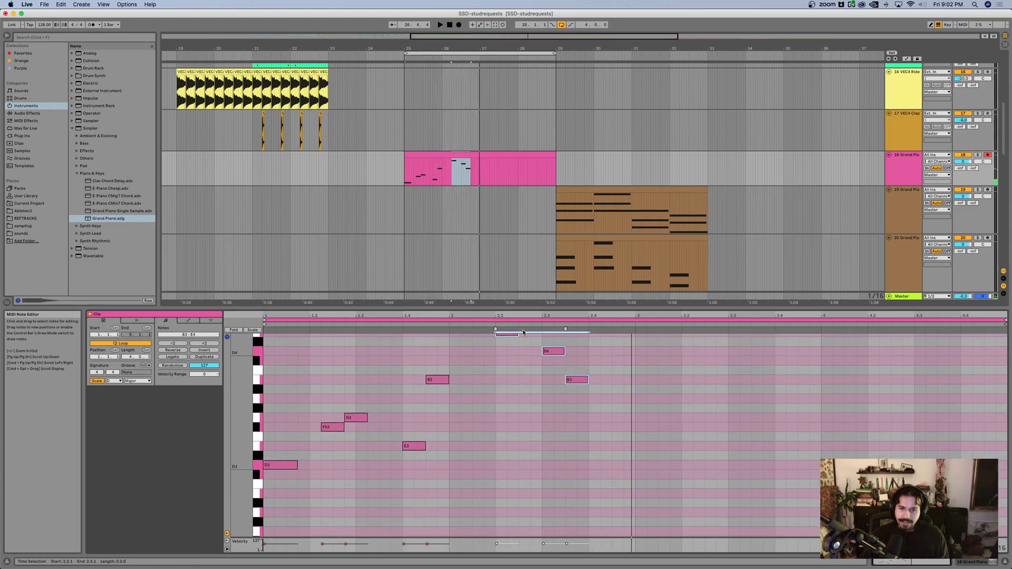
# Step: Delete all notes from the pink Grand Piano clip
pyautogui.scroll(4, 625, 463)
pyautogui.moveTo(710, 530); pyautogui.dragTo(267, 360)
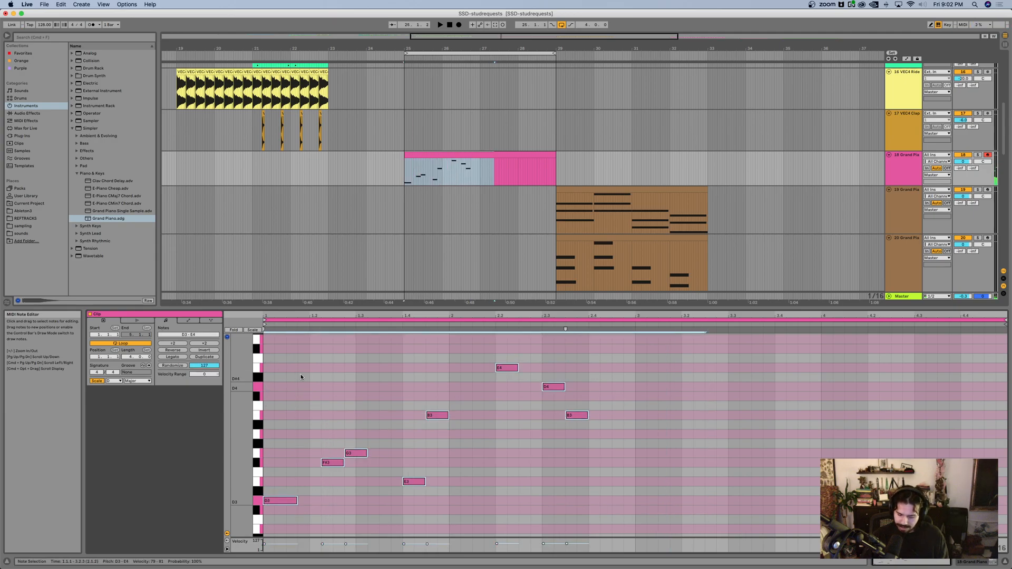
pyautogui.press('Delete')
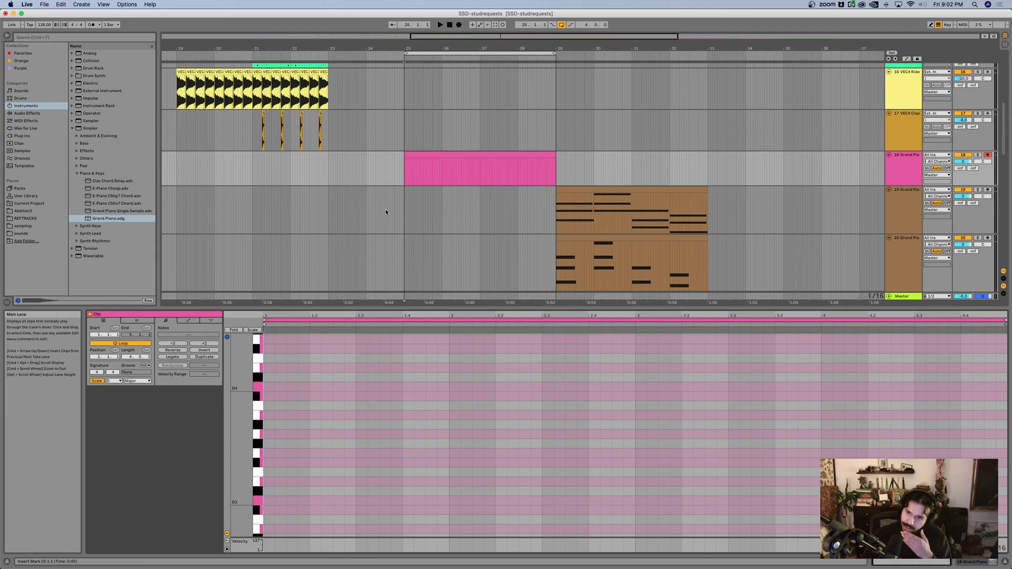
# Step: Add a D3 note at 1.1.1, lengthen it to one full bar, and play the loop
pyautogui.scroll(-2, 312, 512)
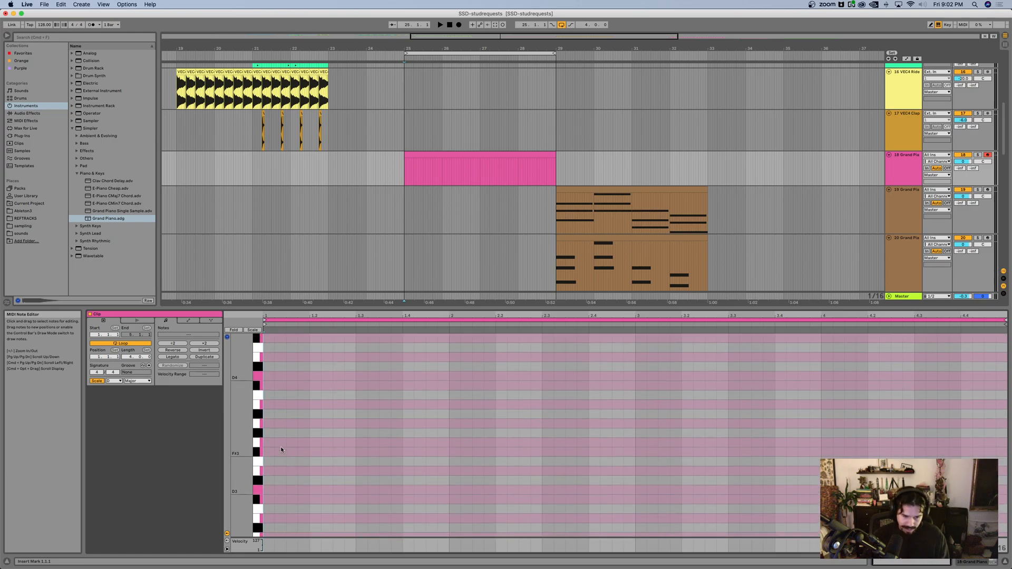
pyautogui.doubleClick(269, 492)
pyautogui.hotkey('shift', 'Right')
pyautogui.hotkey('shift', 'Right')
pyautogui.hotkey('shift', 'Right')
pyautogui.hotkey('shift', 'Right')
pyautogui.hotkey('shift', 'Right')
pyautogui.hotkey('shift', 'Right')
pyautogui.hotkey('shift', 'Right')
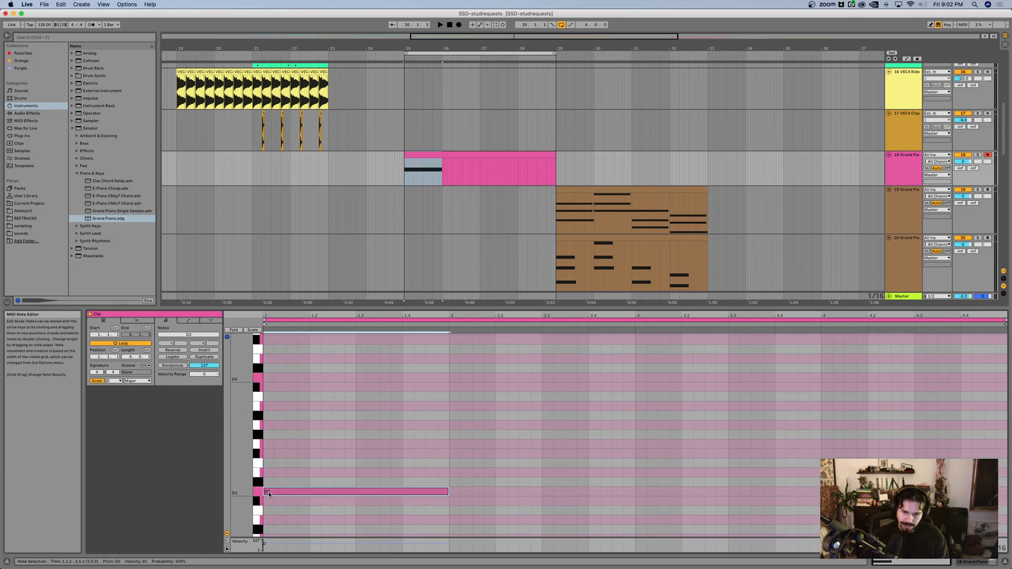
pyautogui.scroll(-2, 369, 401)
pyautogui.press('space')
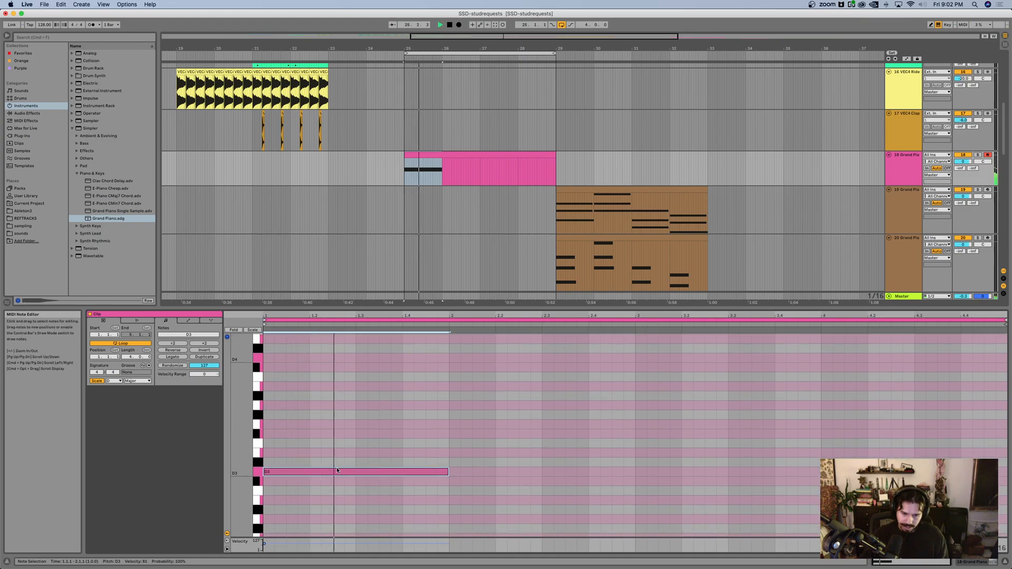
# Step: Copy the one-bar D3 note into bars 2, 3 and 4 as F#3, A3 and D3, and play the loop
pyautogui.keyDown('alt'); pyautogui.moveTo(338, 467); pyautogui.dragTo(514, 454); pyautogui.keyUp('alt')
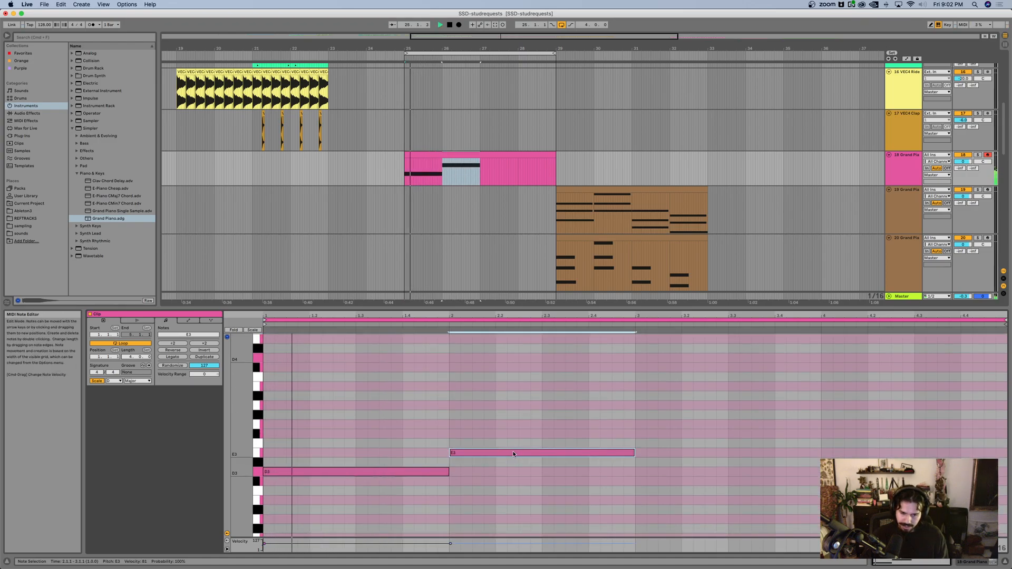
pyautogui.press('space')
pyautogui.moveTo(514, 453); pyautogui.dragTo(875, 474)
pyautogui.press('space')
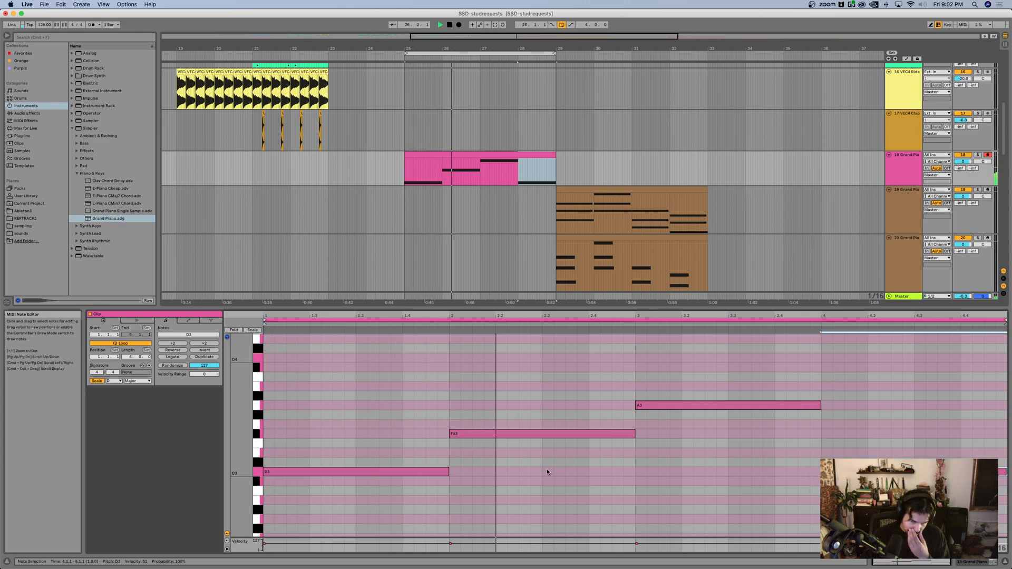
# Step: Lower the bar 4 note from D3 to B2 and replay the loop
pyautogui.scroll(1, 656, 460)
pyautogui.scroll(-1, 654, 459)
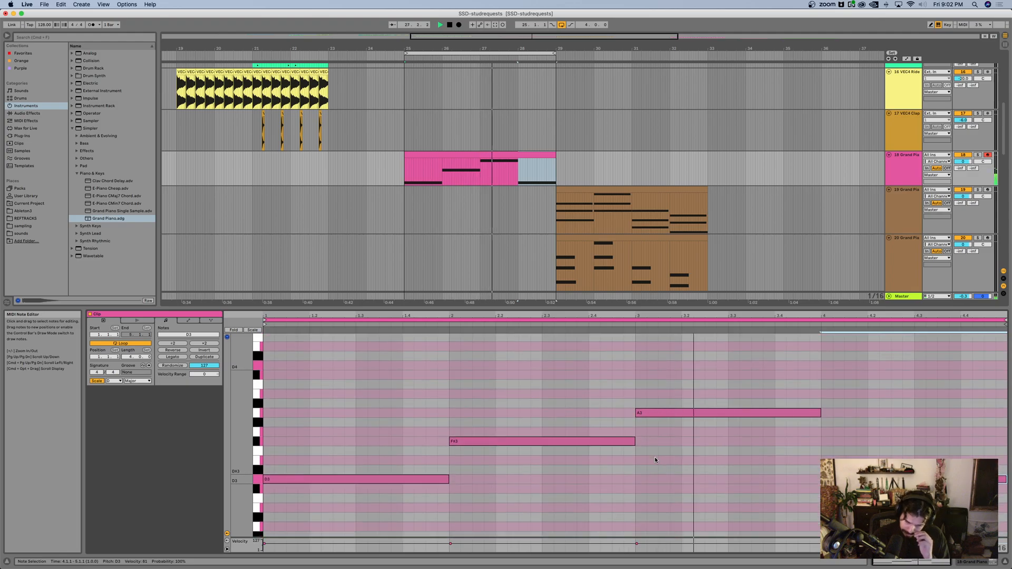
pyautogui.press('space')
pyautogui.press('Down')
pyautogui.press('Down')
pyautogui.press('Down')
pyautogui.press('space')
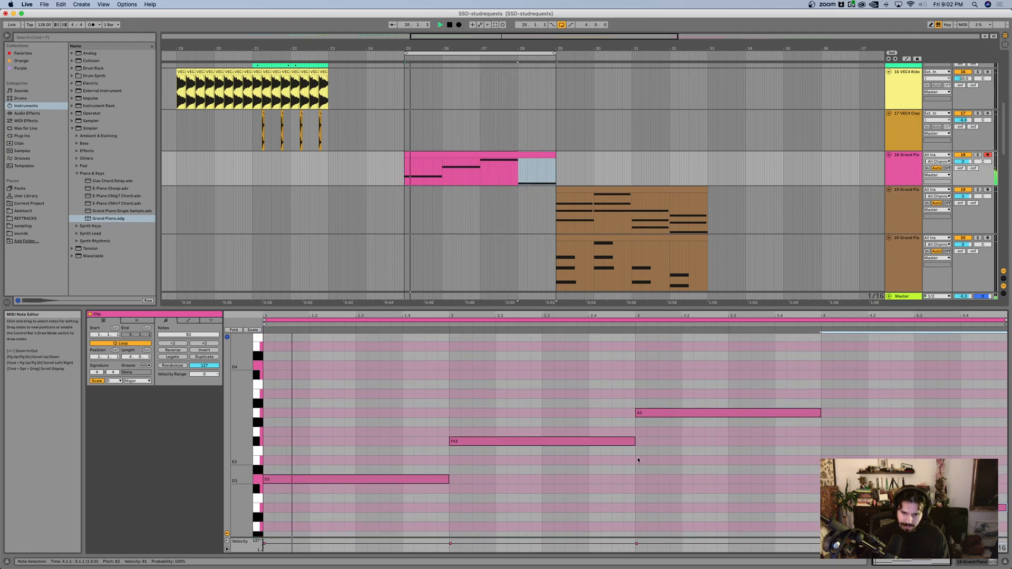
pyautogui.press('space')
# Step: Add one-bar F#3 and A3 notes above the D3 in bar 1 to form a D major triad
pyautogui.doubleClick(268, 442)
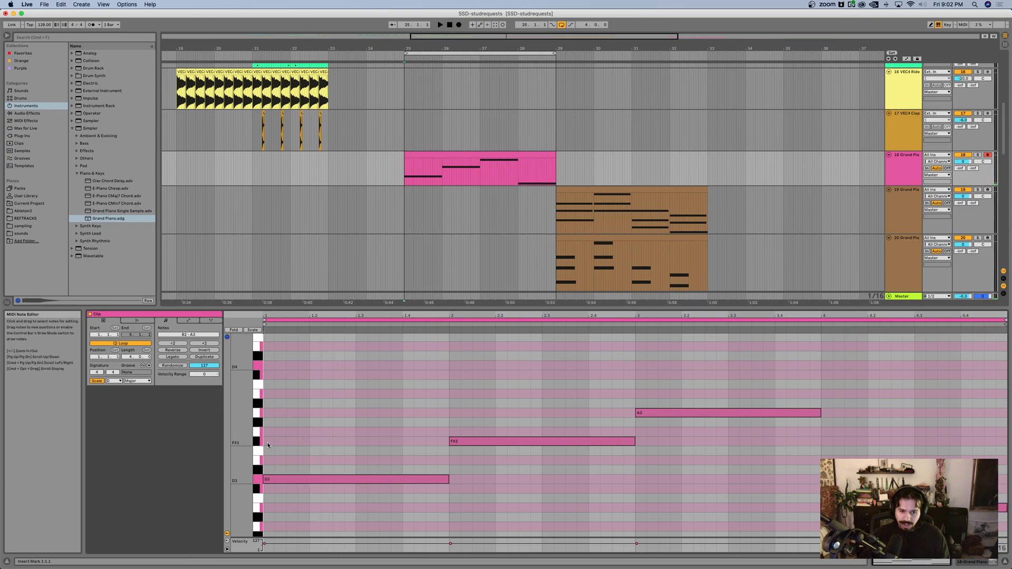
pyautogui.moveTo(316, 439); pyautogui.dragTo(448, 442)
pyautogui.moveTo(365, 441); pyautogui.dragTo(365, 413)
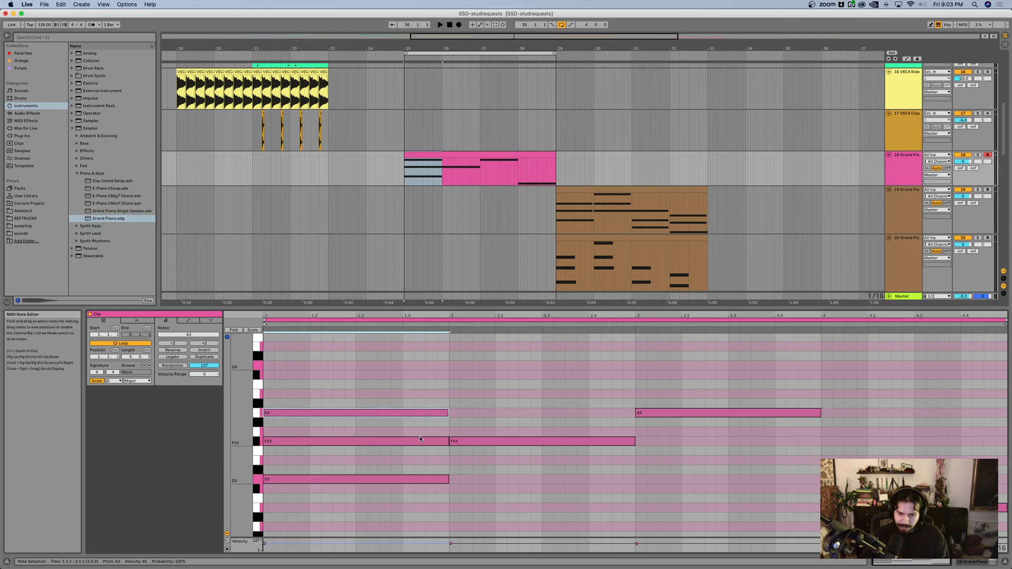
# Step: Complete the triads with A3 and C#4 over bar 2, C#4 and E4 over bar 3, and D3 and F#3 over bar 4, then play
pyautogui.press('super+d')
pyautogui.moveTo(473, 412); pyautogui.dragTo(478, 376)
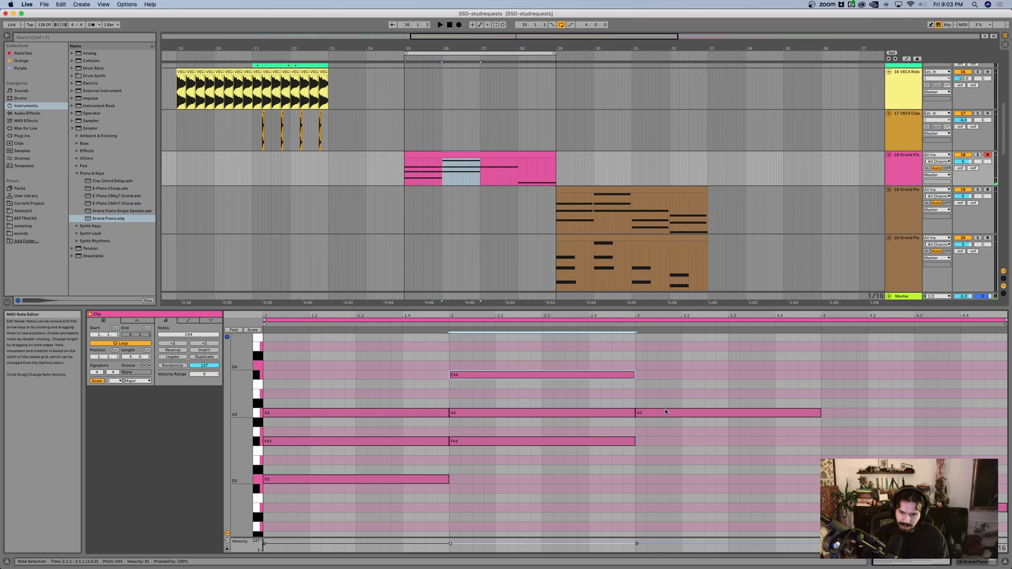
pyautogui.press('super+d')
pyautogui.moveTo(664, 375); pyautogui.dragTo(663, 343)
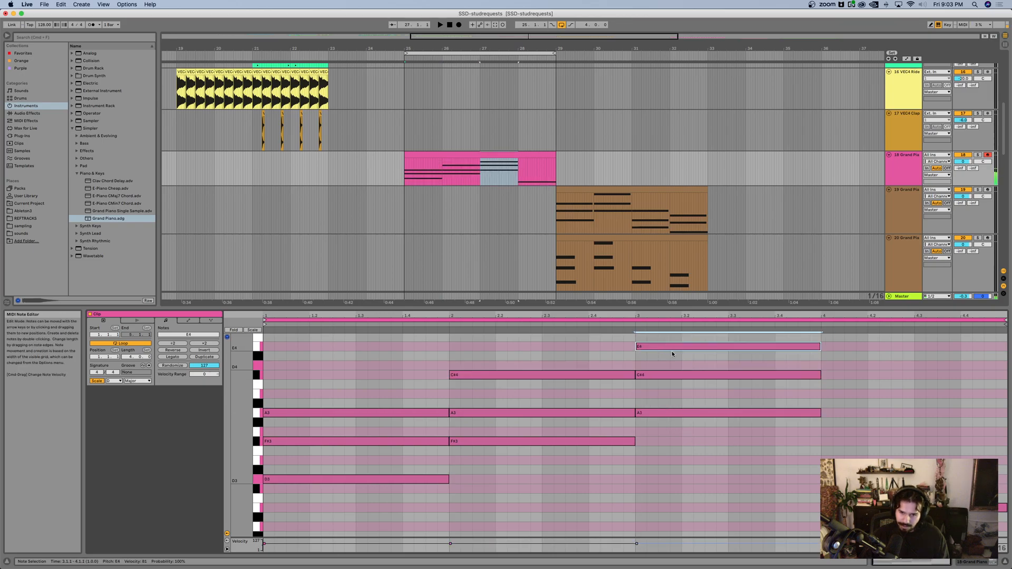
pyautogui.moveTo(851, 508); pyautogui.dragTo(843, 445)
pyautogui.press('space')
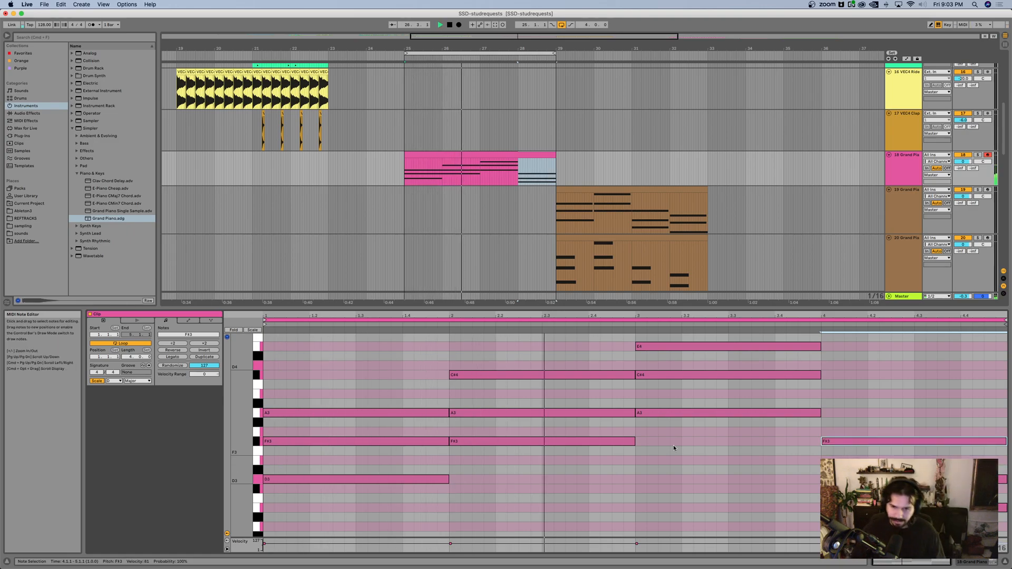
# Step: Enlarge the note editor and add B3 to bar 1, B3 and G4 to bar 2, F#4 to bar 3 and C#4 to bar 4, then play
pyautogui.scroll(3, 672, 447)
pyautogui.scroll(-2, 636, 429)
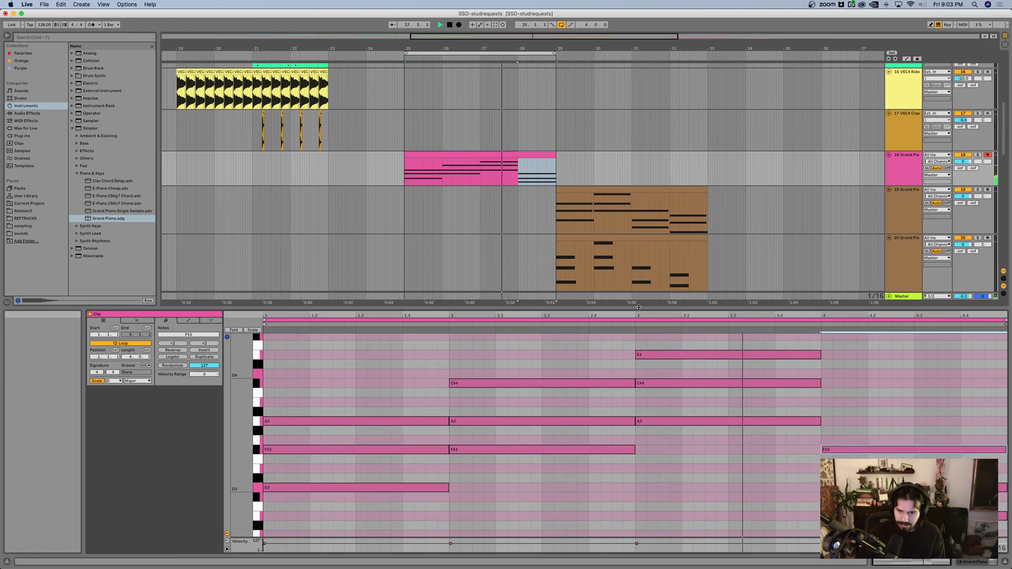
pyautogui.moveTo(639, 307); pyautogui.dragTo(639, 191)
pyautogui.scroll(3, 655, 356)
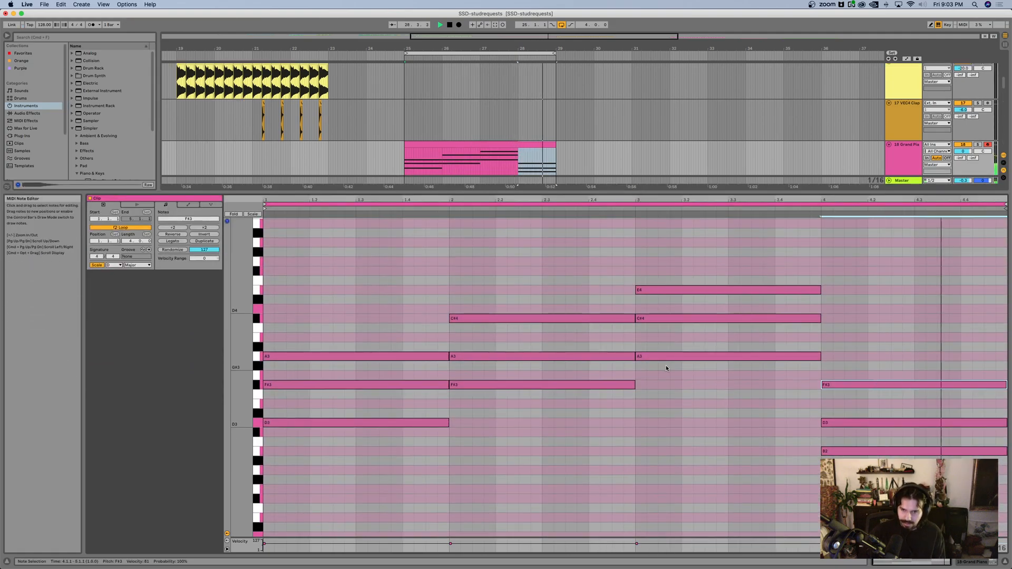
pyautogui.click(350, 357)
pyautogui.moveTo(350, 356); pyautogui.dragTo(373, 338)
pyautogui.moveTo(475, 357); pyautogui.dragTo(503, 264)
pyautogui.moveTo(655, 319); pyautogui.dragTo(662, 270)
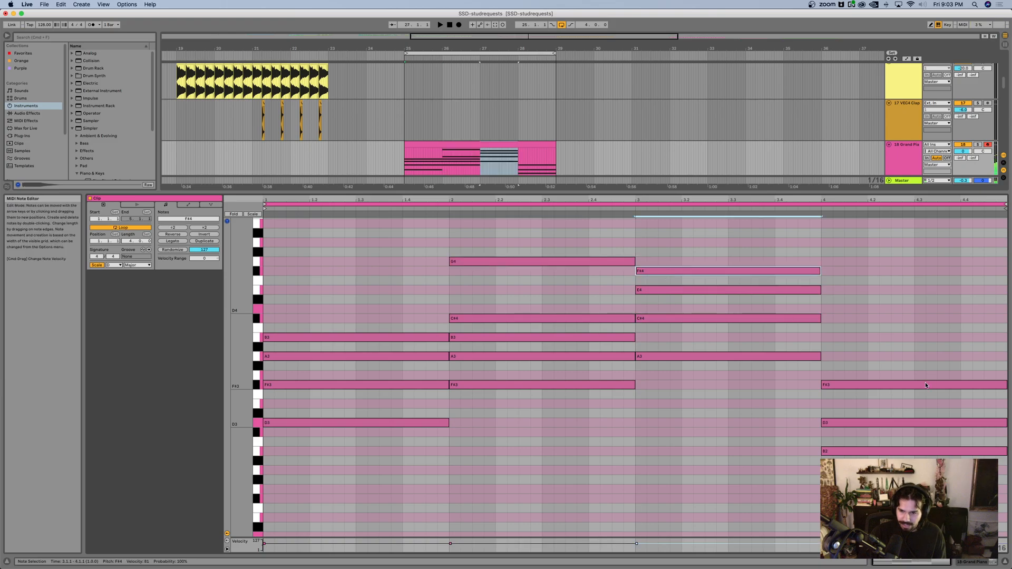
pyautogui.moveTo(847, 416); pyautogui.dragTo(854, 320)
pyautogui.press('space')
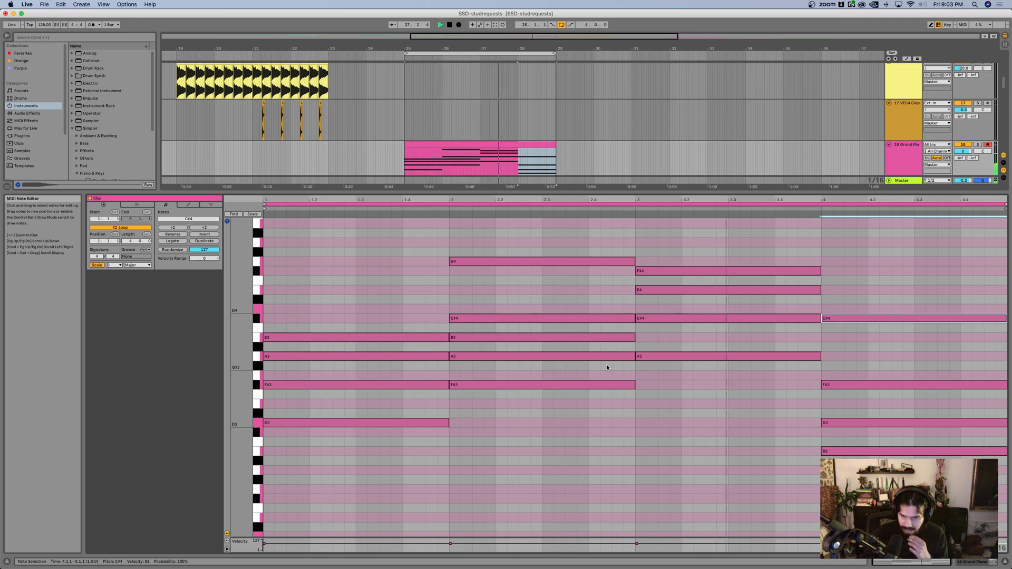
# Step: Delete the B3 note from the bar 2 chord and replay the loop
pyautogui.press('space')
pyautogui.doubleClick(465, 337)
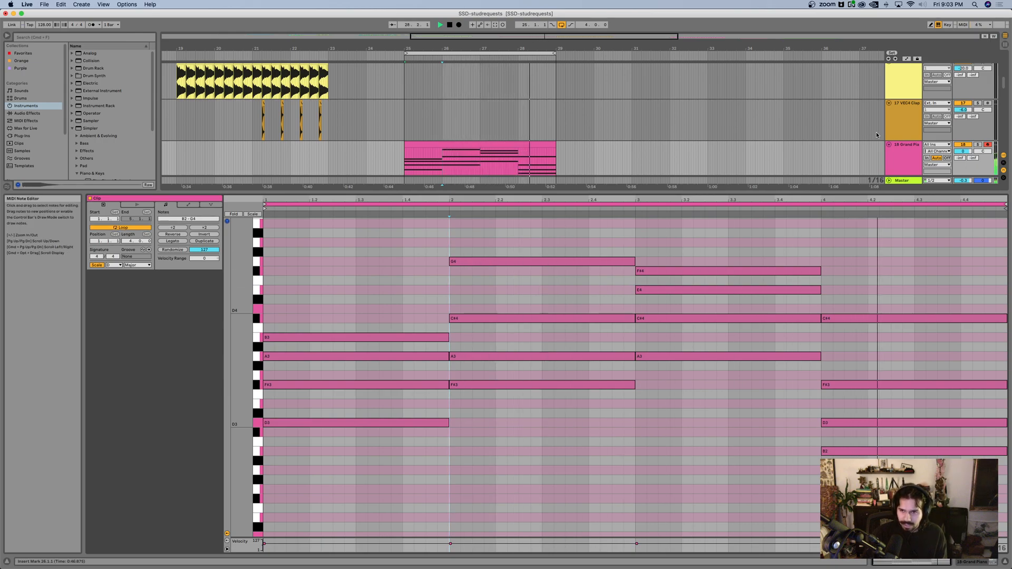
# Step: Raise the pink track's Grand Piano macros: Bright to 71, Soft/Hard to 75 and Reverb to 19 %, along with Glue, Attack and Release
pyautogui.click(912, 156)
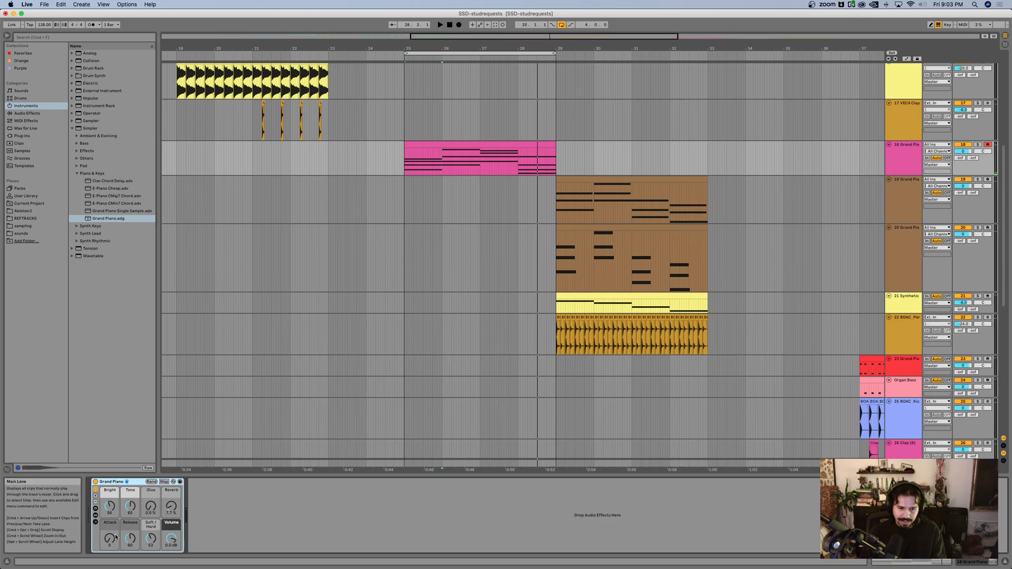
pyautogui.moveTo(172, 507); pyautogui.dragTo(171, 495)
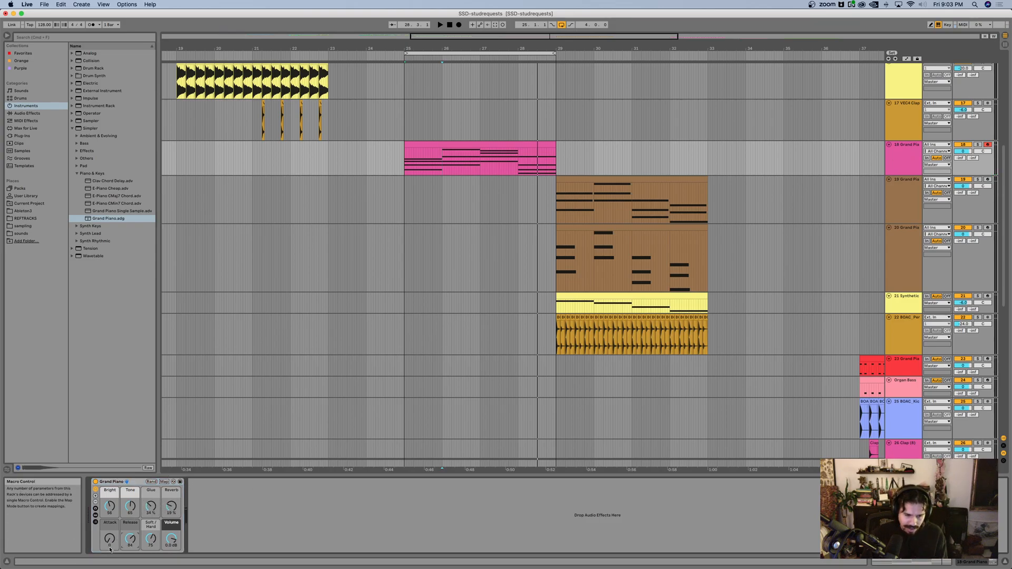
# Step: Insert a new MIDI track directly below the pink Grand Piano track
pyautogui.click(513, 188)
pyautogui.click(912, 159)
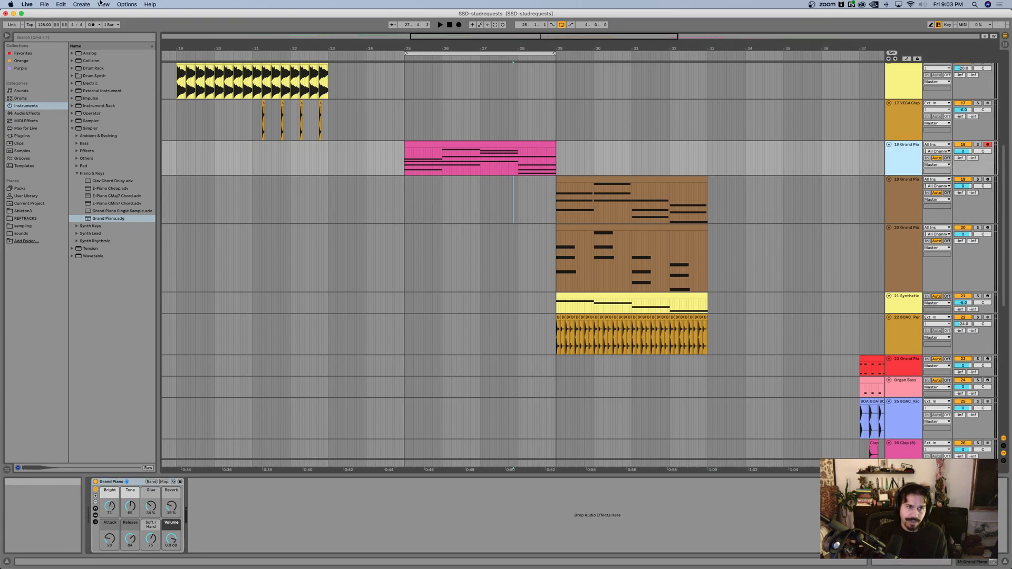
pyautogui.click(82, 4)
pyautogui.click(93, 24)
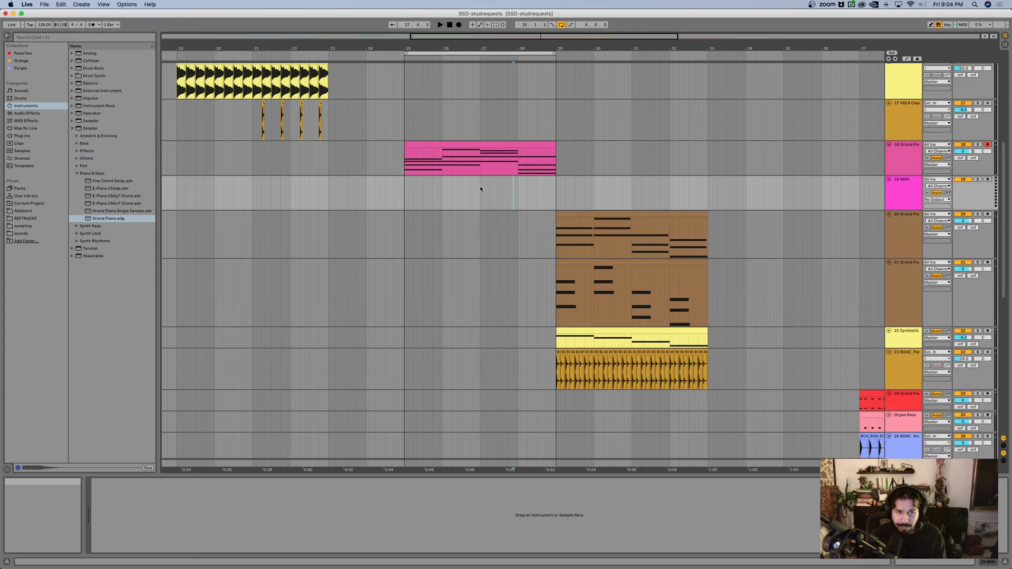
# Step: Search the browser for pluck and audition presets including Chirp Plucks, Delay Bleep Pluck, Fast Pluck and Electric Plucks
pyautogui.press('super+f')
pyautogui.write('pluck')
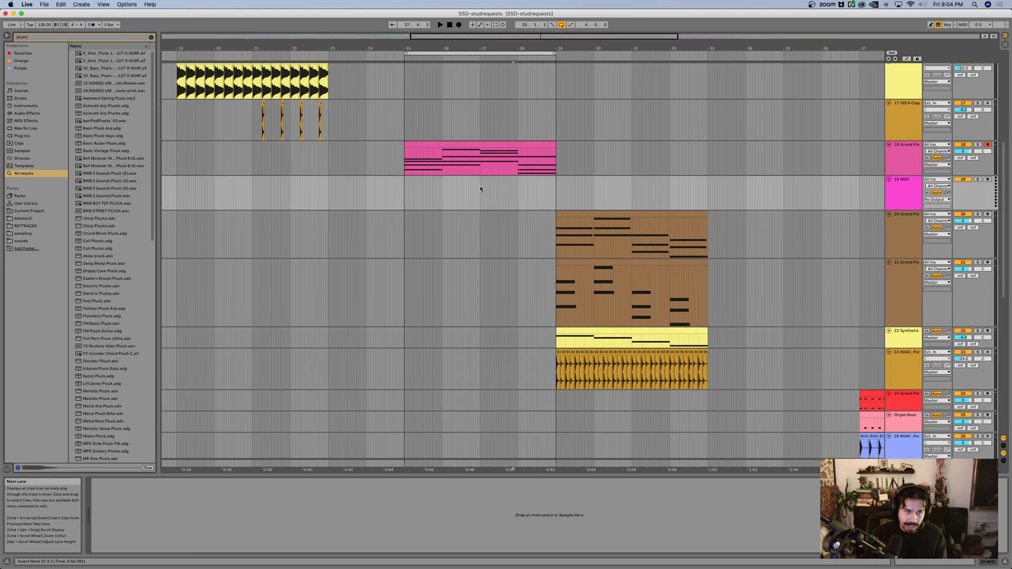
pyautogui.click(110, 227)
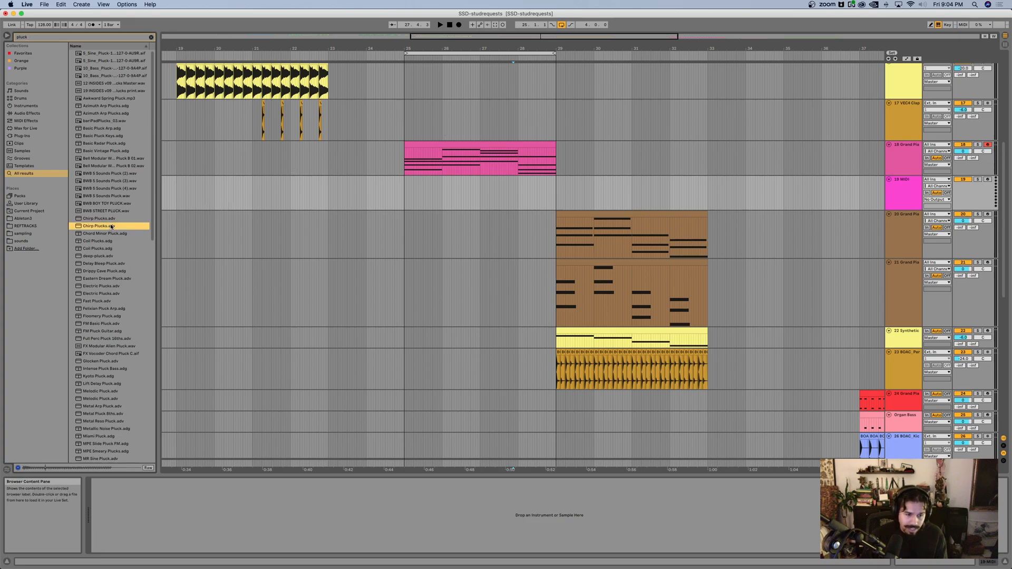
pyautogui.click(104, 256)
pyautogui.click(98, 249)
pyautogui.click(109, 264)
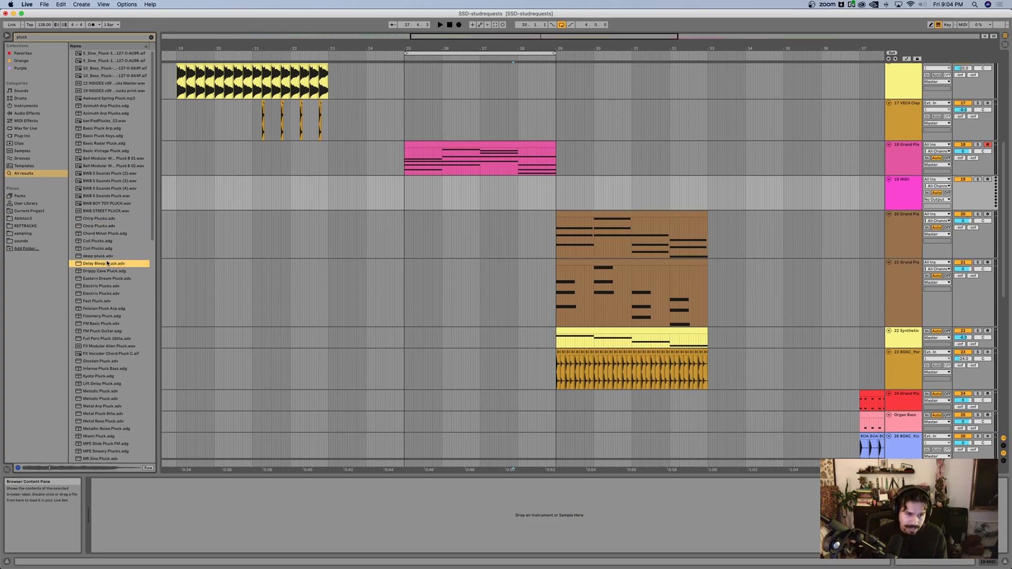
pyautogui.click(105, 301)
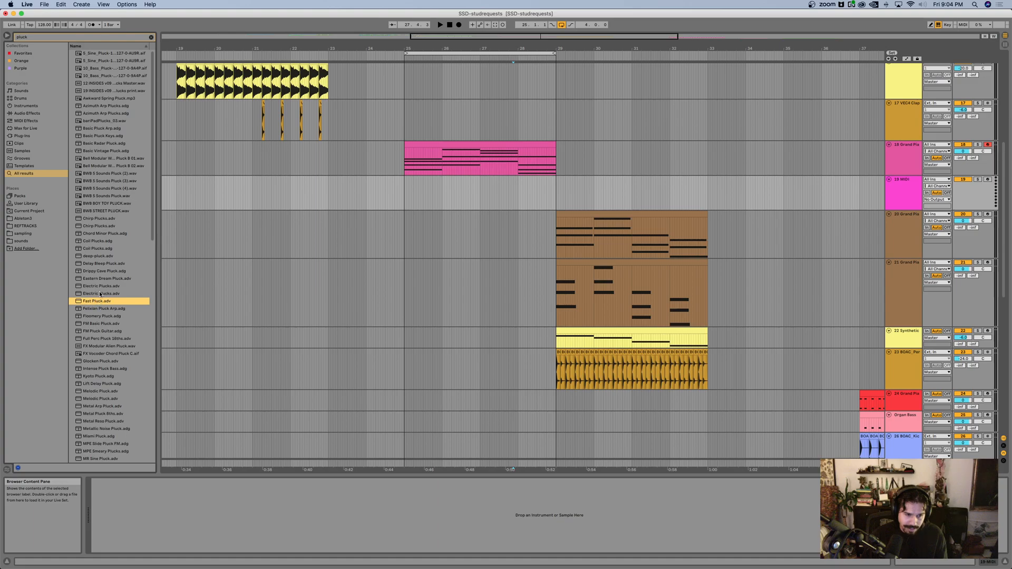
pyautogui.click(100, 294)
pyautogui.click(99, 286)
# Step: Try the Coil Plucks preset on the new MIDI track below the pink Grand Piano track, and undo it
pyautogui.click(98, 248)
pyautogui.click(98, 256)
pyautogui.click(97, 249)
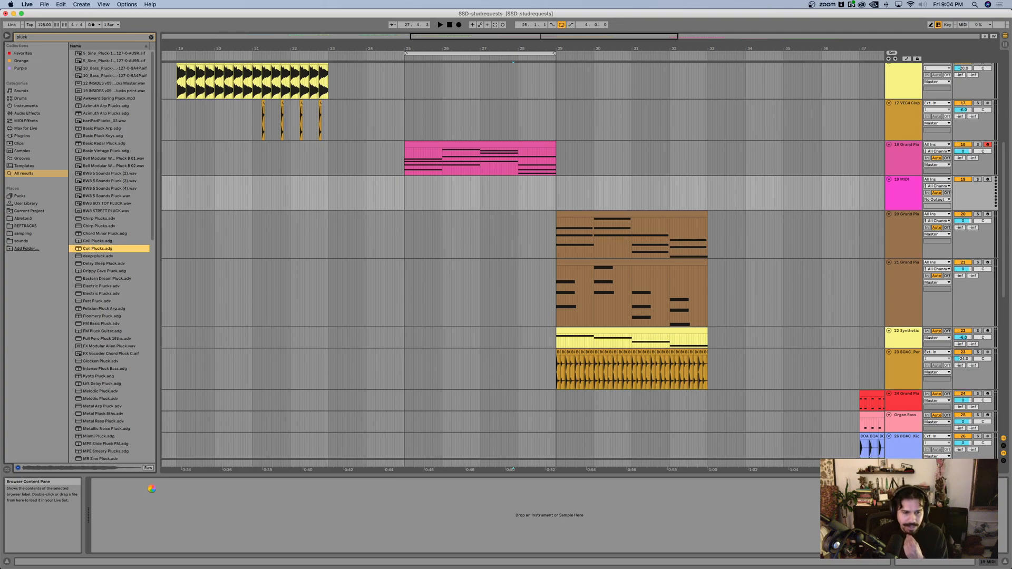
pyautogui.moveTo(151, 488); pyautogui.dragTo(152, 489)
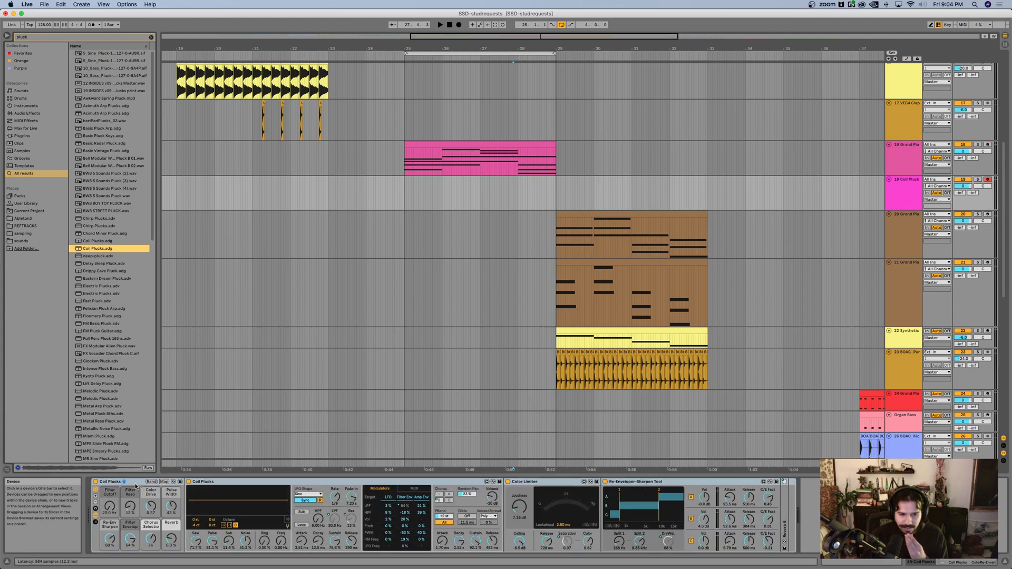
pyautogui.press('super+z')
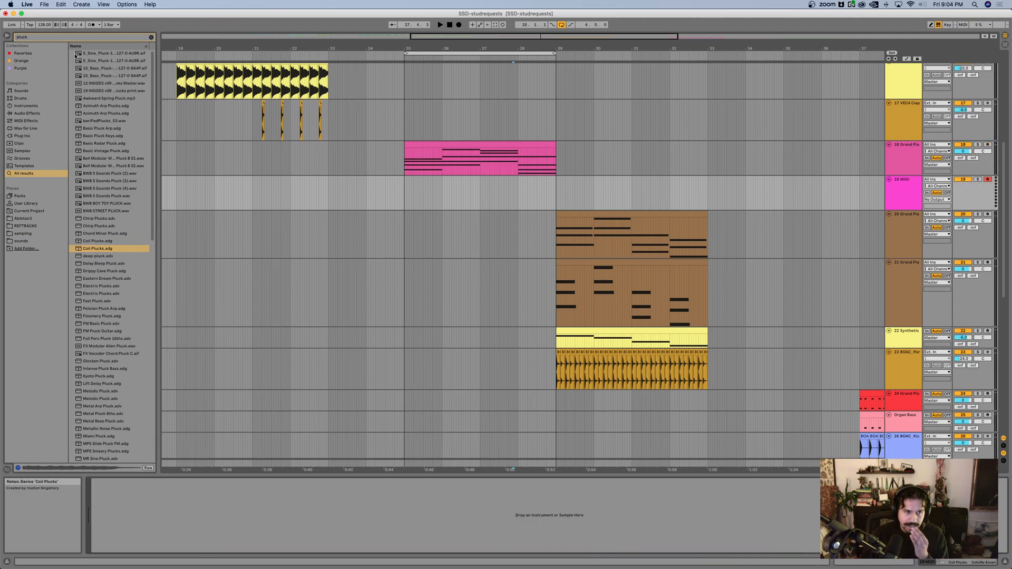
# Step: Clear the browser search, list the Orchestral presets under Sounds and widen the browser to show their full names
pyautogui.click(21, 107)
pyautogui.click(151, 37)
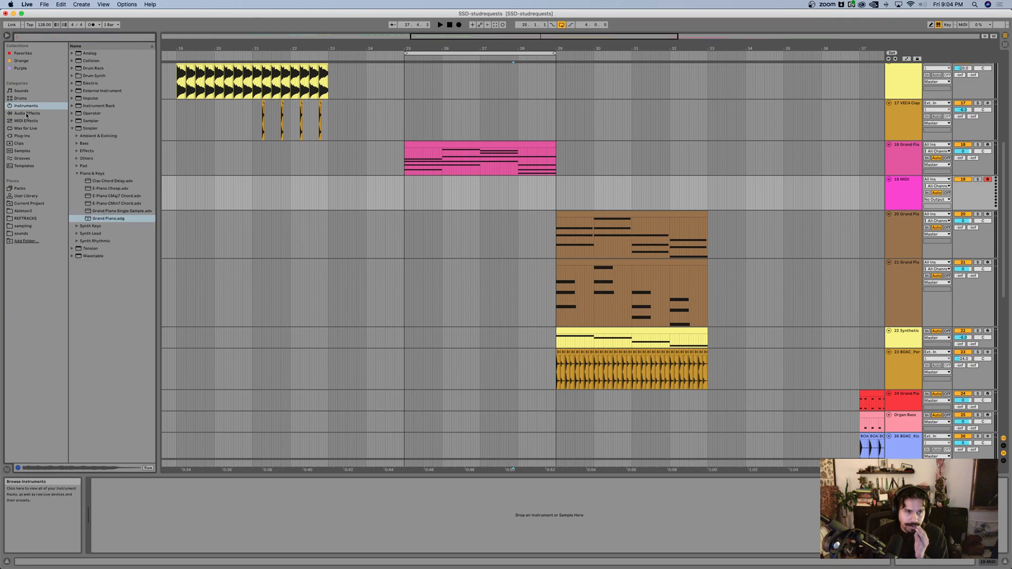
pyautogui.click(24, 93)
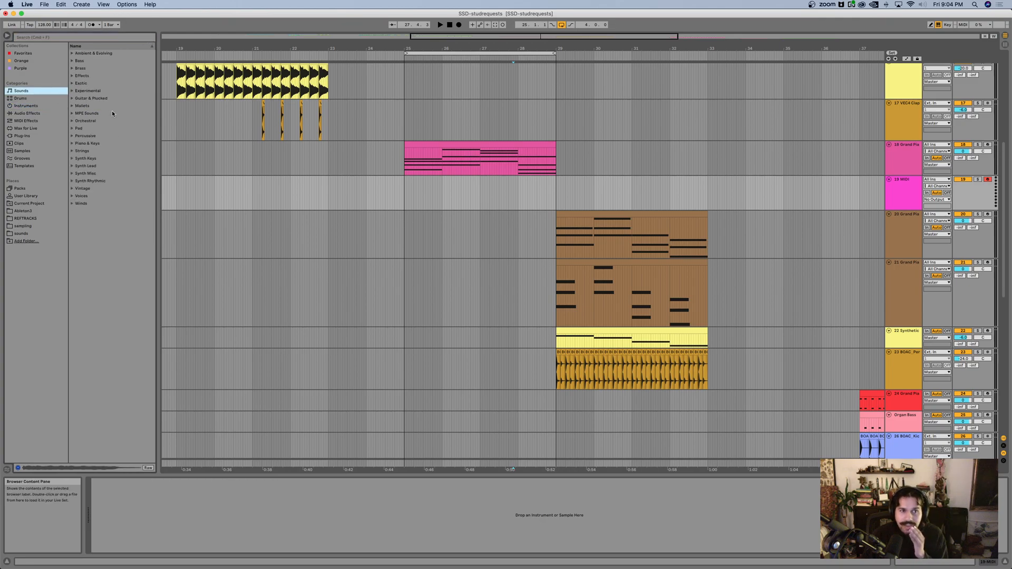
pyautogui.click(72, 121)
pyautogui.click(105, 195)
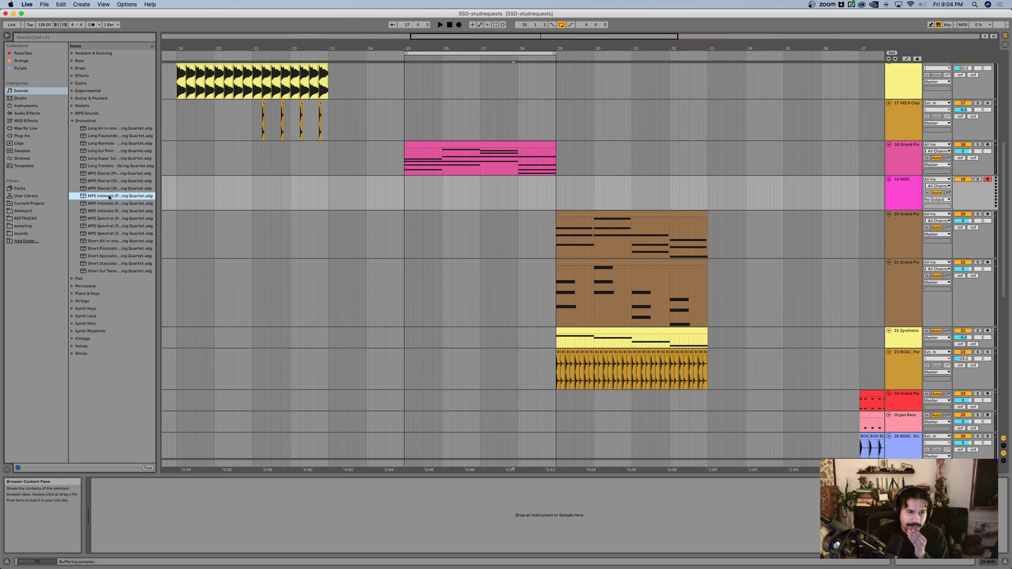
pyautogui.moveTo(159, 180); pyautogui.dragTo(191, 178)
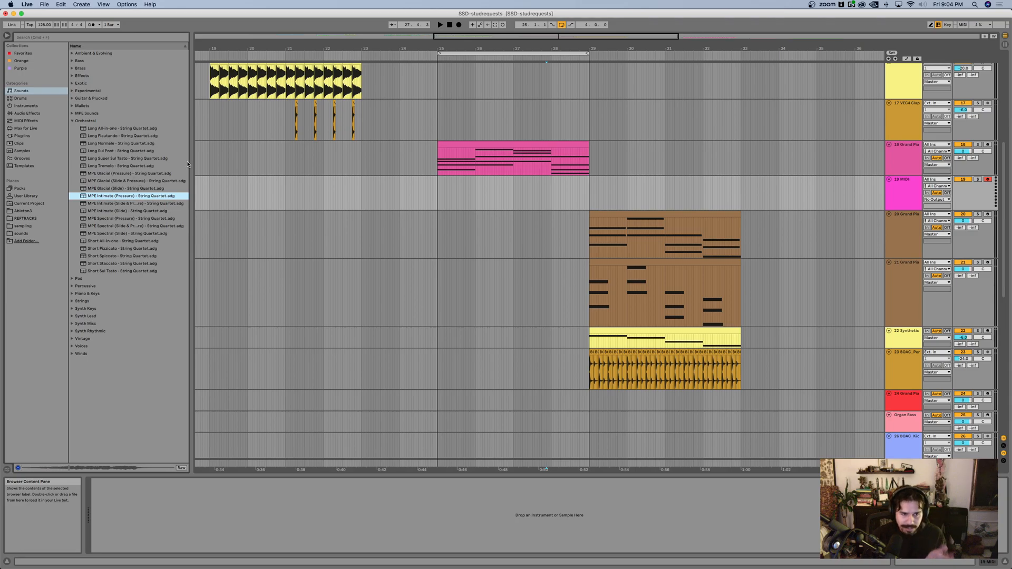
# Step: Audition the Orchestral String Quartet presets, from the Long articulations through the MPE and Short ones
pyautogui.click(122, 138)
pyautogui.press('Up')
pyautogui.press('Down')
pyautogui.press('Down')
pyautogui.press('Down')
pyautogui.press('Down')
pyautogui.press('Down')
pyautogui.press('Down')
pyautogui.press('Down')
pyautogui.press('Down')
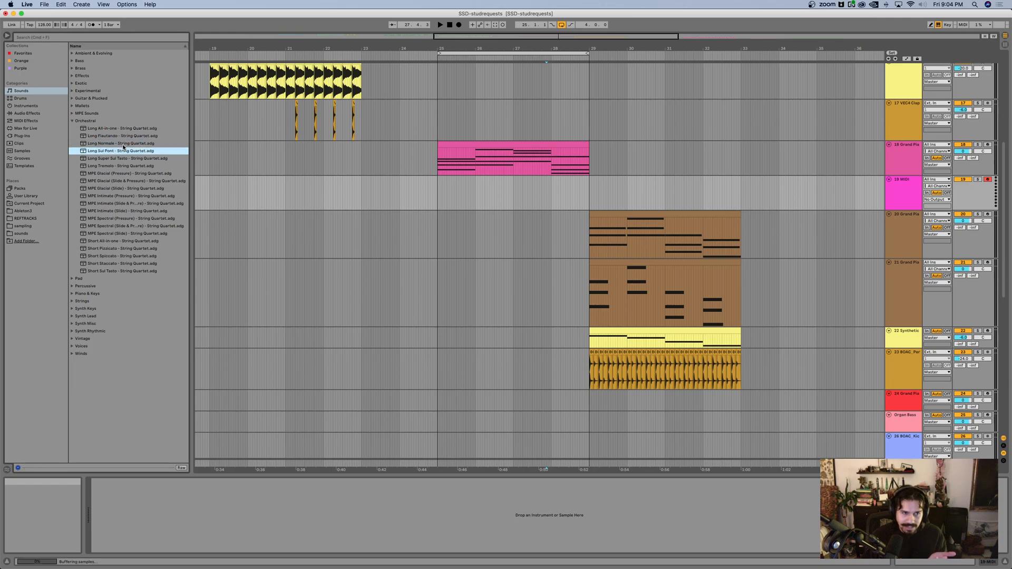
pyautogui.press('Down')
pyautogui.press('Down')
pyautogui.press('Down')
pyautogui.press('Down')
pyautogui.press('Down')
pyautogui.press('Down')
pyautogui.press('Down')
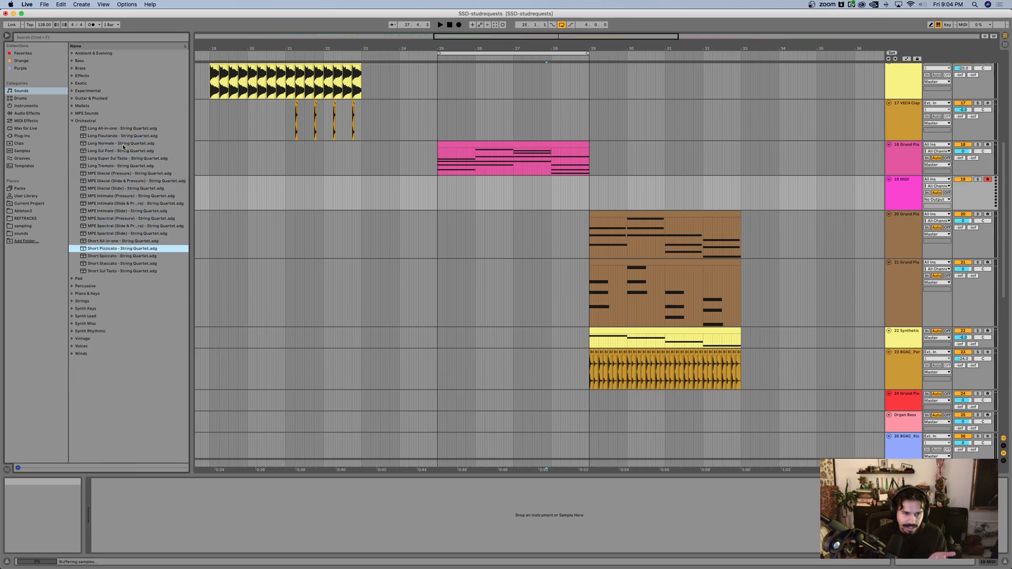
pyautogui.press('Up')
pyautogui.press('Up')
pyautogui.press('Up')
pyautogui.press('Up')
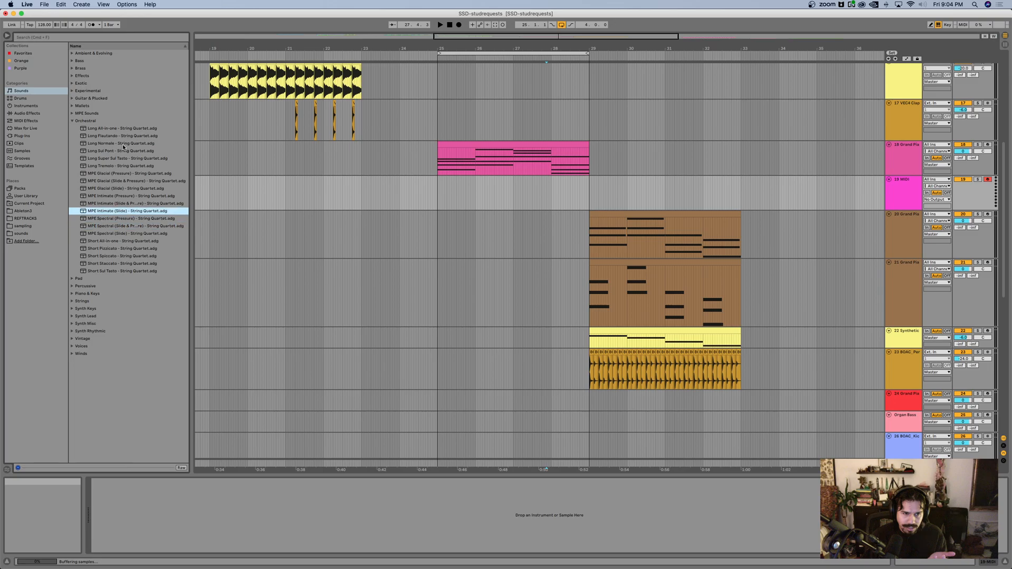
pyautogui.press('Down')
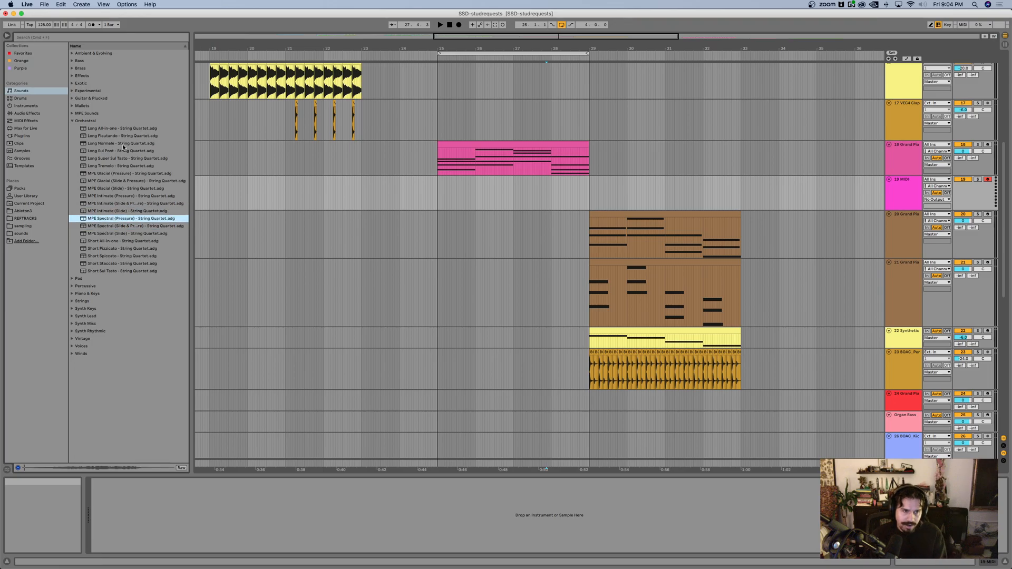
# Step: Compare the MPE Glacial and Long Super Sul Tasto presets, and load MPE Glacial (Slide) - String Quartet onto the new MIDI track
pyautogui.click(133, 182)
pyautogui.press('Down')
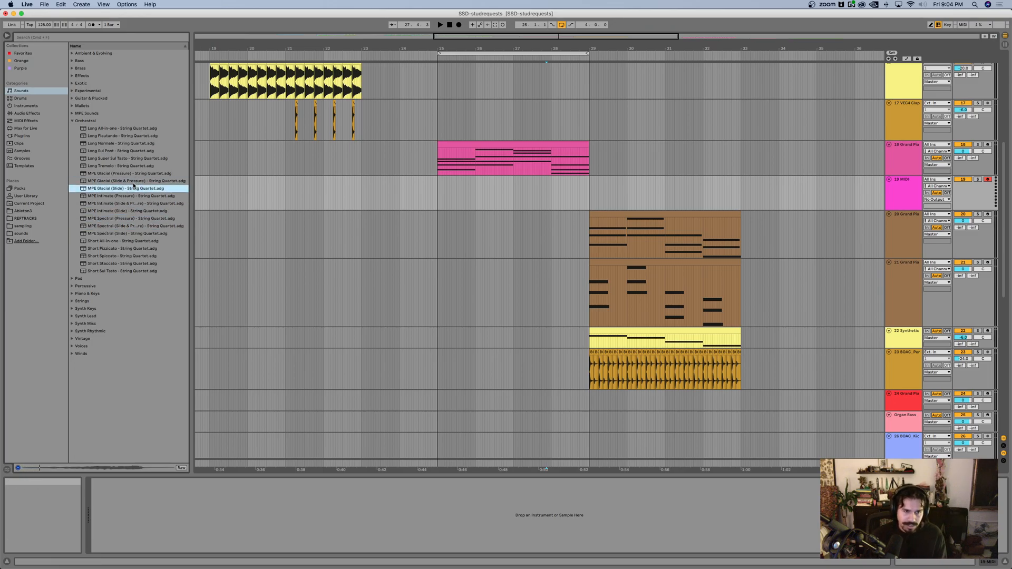
pyautogui.click(118, 158)
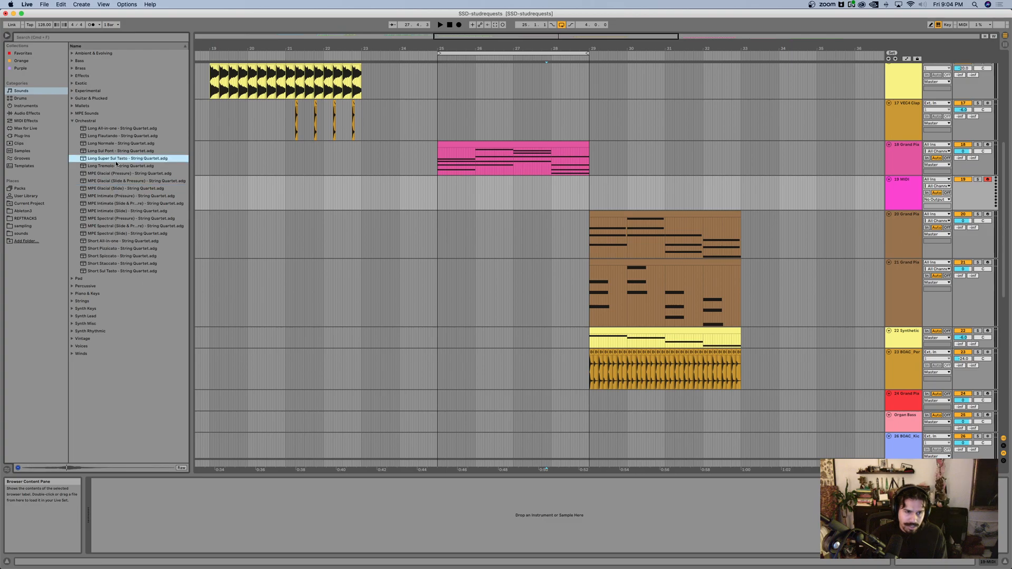
pyautogui.click(135, 187)
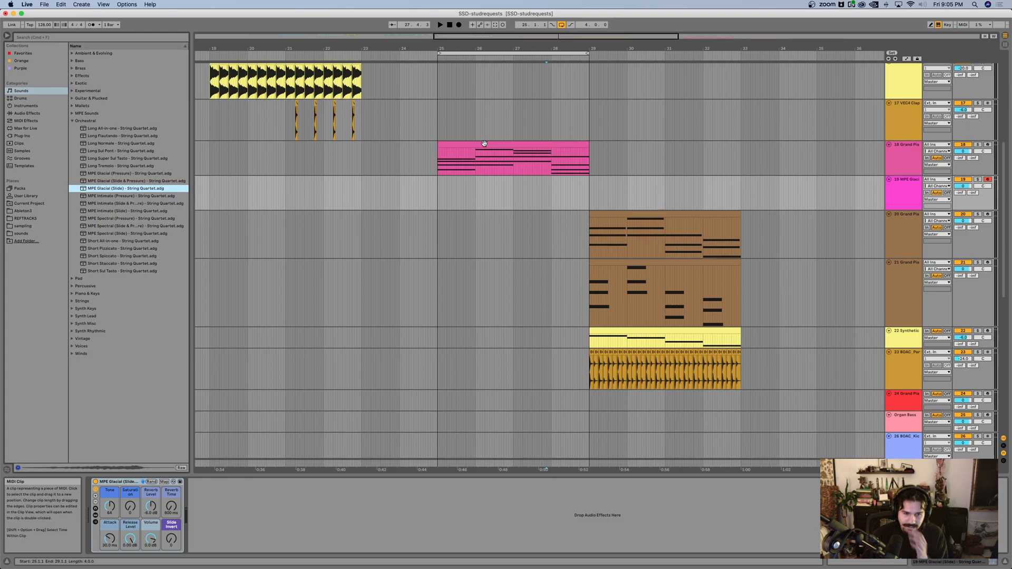
# Step: Move the bar 25 chord clip from the Grand Piano track down to the MPE Glacial track and play it
pyautogui.moveTo(484, 143); pyautogui.dragTo(492, 178)
pyautogui.press('space')
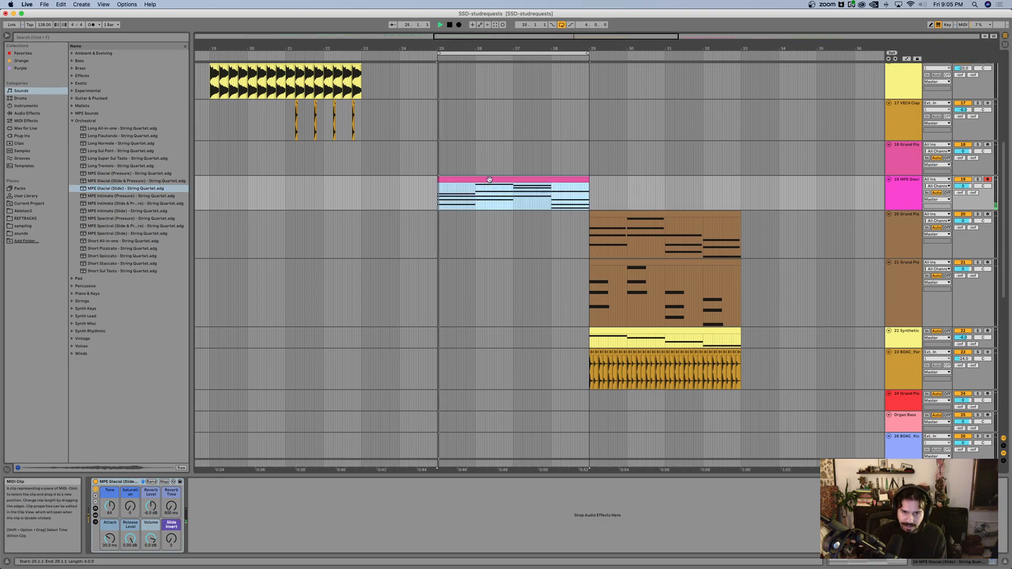
pyautogui.scroll(5, 492, 178)
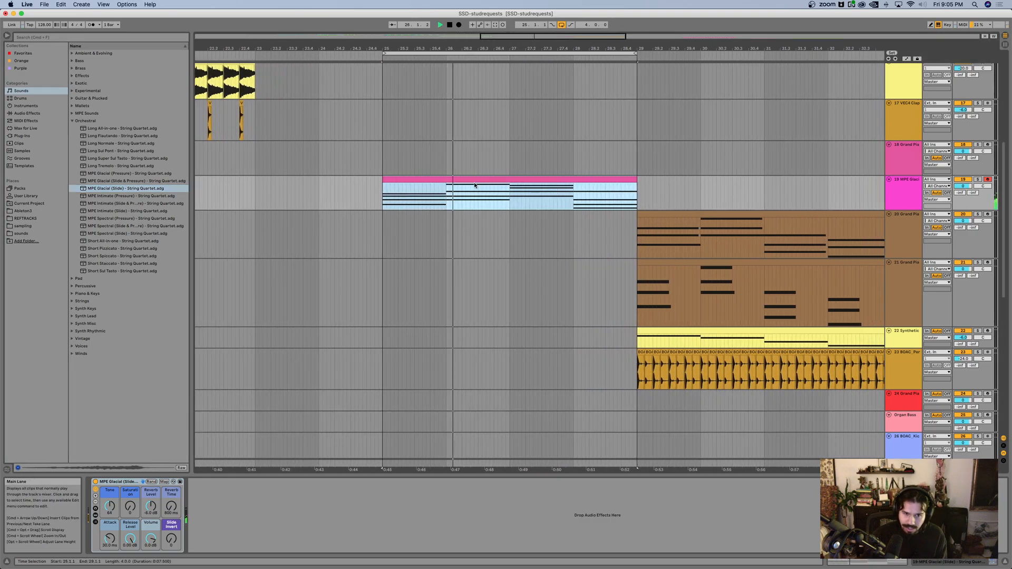
pyautogui.press('space')
# Step: Open the chord clip's notes, enlarge the velocity lane and raise the velocity of all notes to about 120
pyautogui.moveTo(361, 468); pyautogui.dragTo(968, 238)
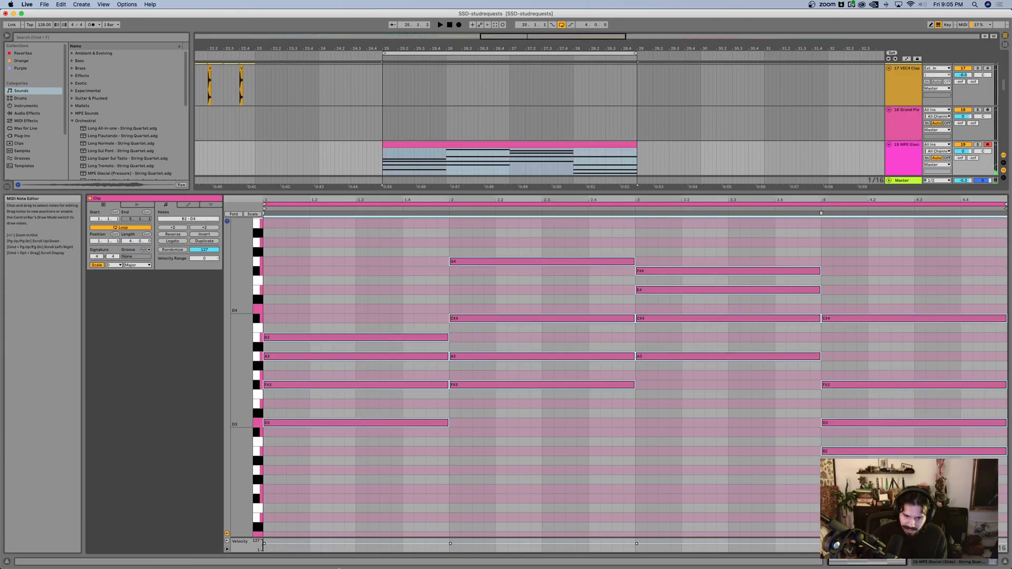
pyautogui.moveTo(327, 538); pyautogui.dragTo(327, 473)
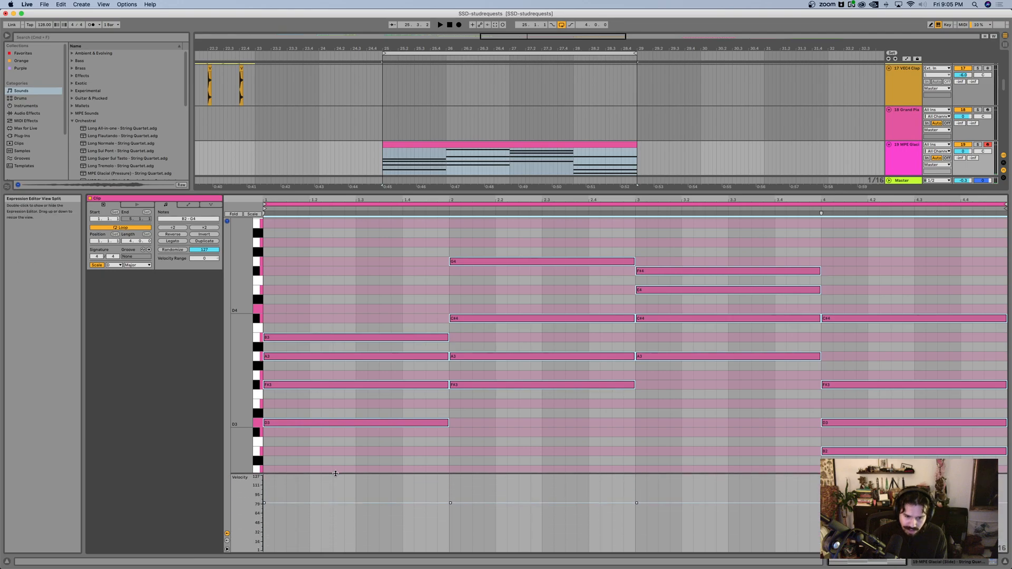
pyautogui.moveTo(264, 503); pyautogui.dragTo(264, 478)
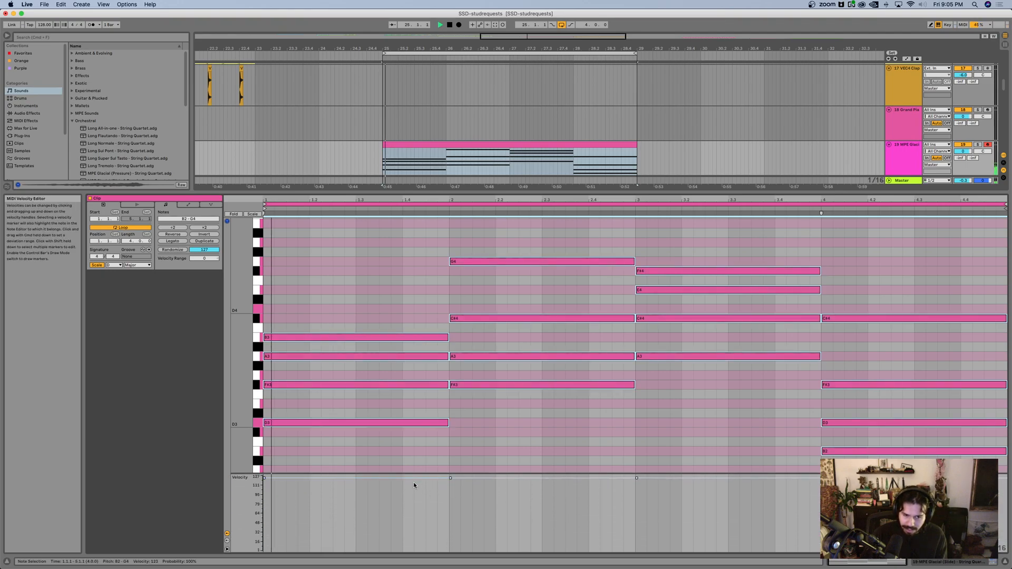
# Step: Set the MPE Glacial macros during playback: Attack 0.00 ms, Saturation 81 and Reverb Level -3.3 dB, and lengthen Reverb Time
pyautogui.moveTo(497, 193); pyautogui.dragTo(497, 332)
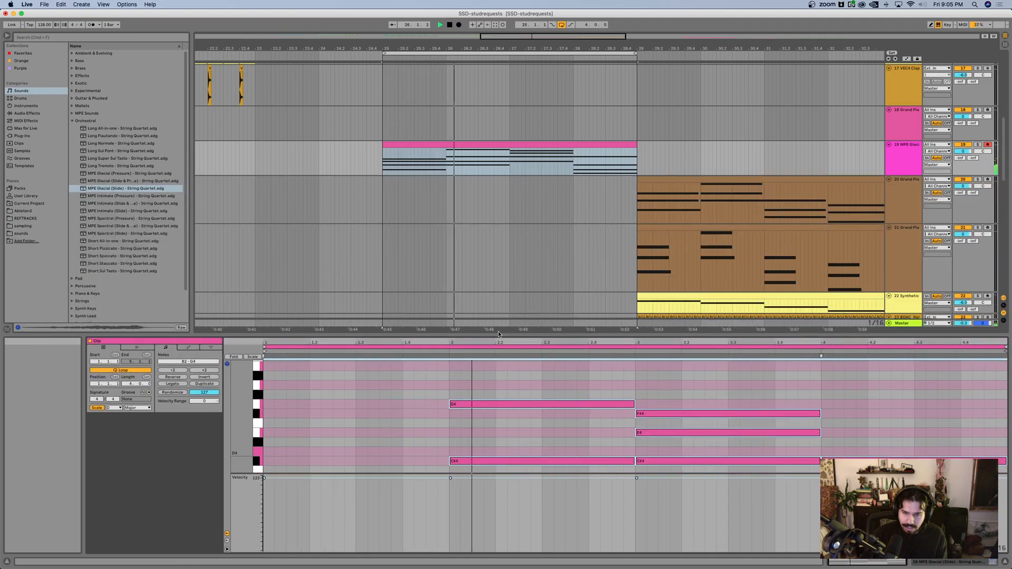
pyautogui.click(887, 162)
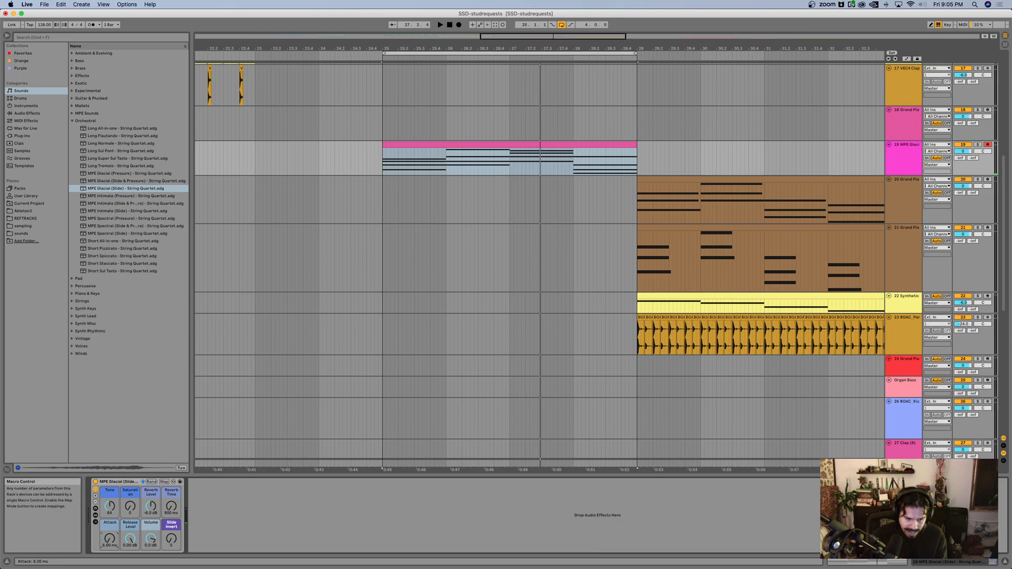
pyautogui.press('space')
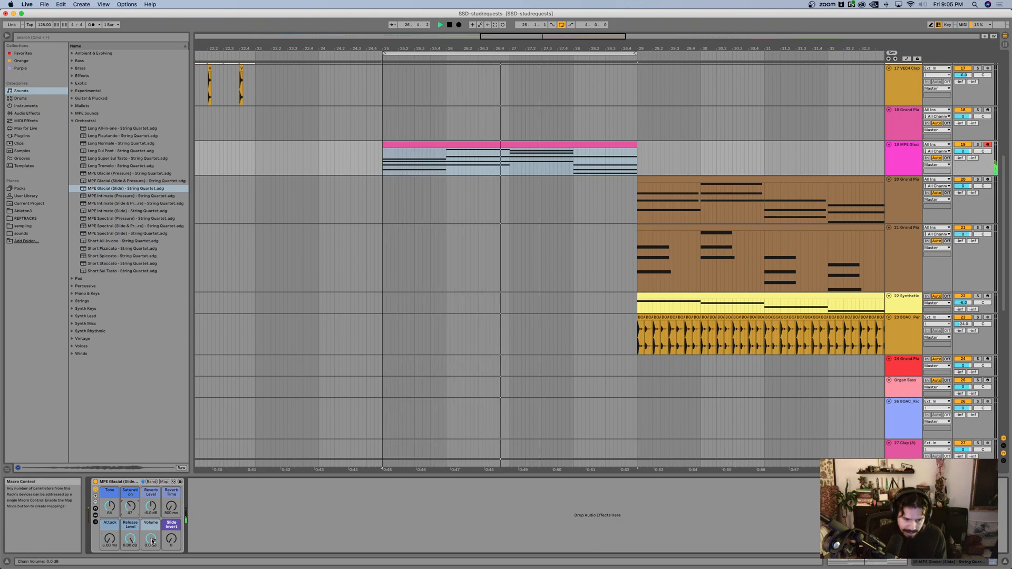
pyautogui.moveTo(153, 512); pyautogui.dragTo(153, 504)
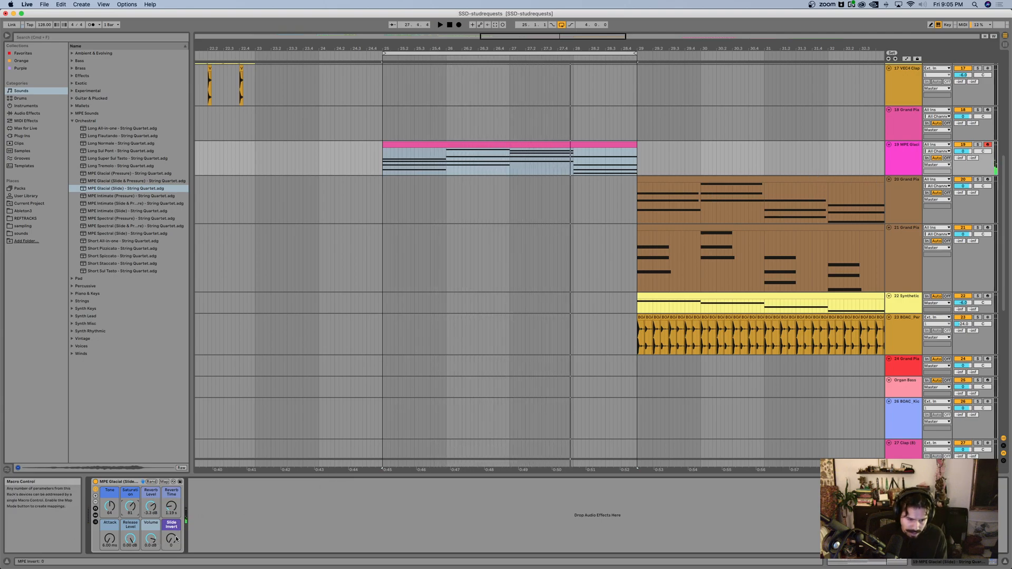
# Step: Search the browser for Utility and add it after the MPE Glacial rack
pyautogui.press('super+f')
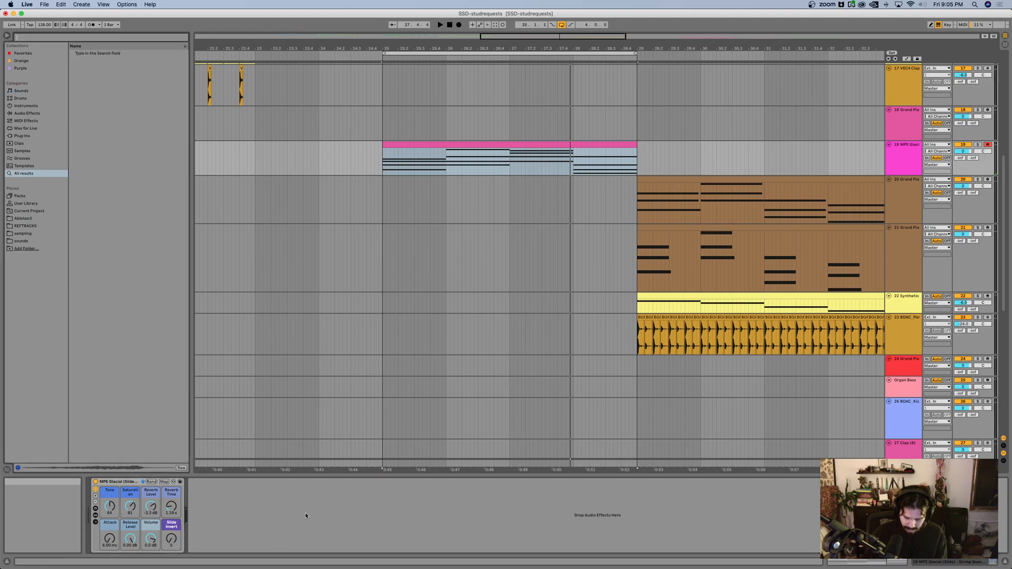
pyautogui.write('u')
pyautogui.press('BackSpace')
pyautogui.write('ut')
pyautogui.press('Down')
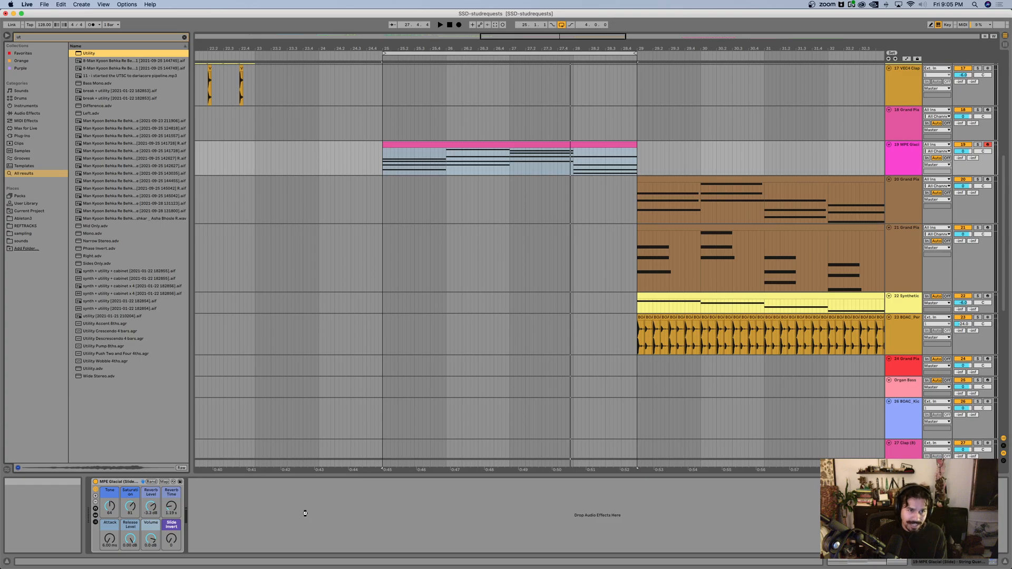
pyautogui.press('Return')
# Step: Try a Utility gain of 12 dB while the chords play, and delete the Utility device
pyautogui.click(231, 509)
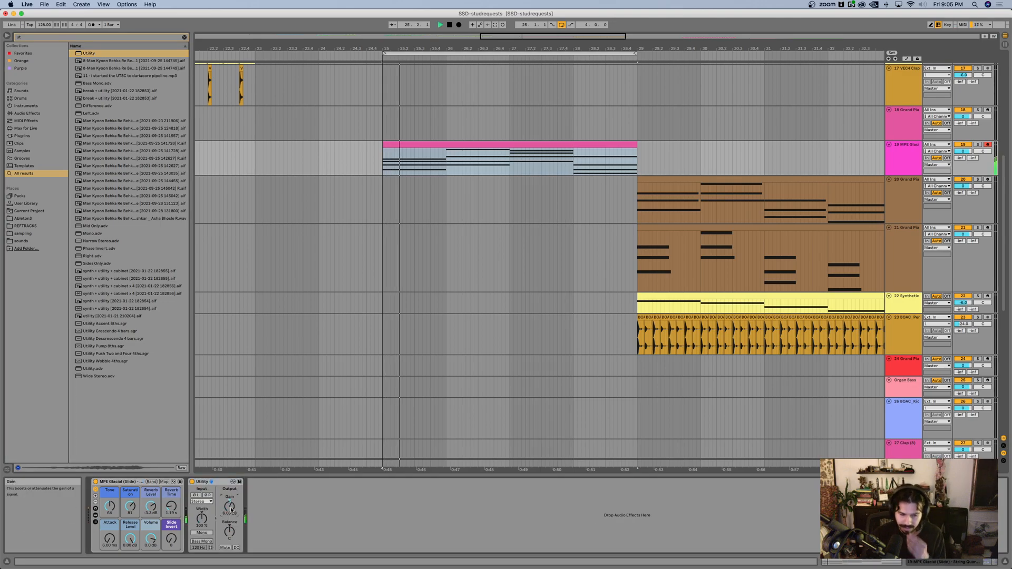
pyautogui.write('12')
pyautogui.press('Return')
pyautogui.moveTo(172, 539)
pyautogui.mouseDown()
pyautogui.moveTo(171, 521)
pyautogui.moveTo(171, 539)
pyautogui.mouseUp()
pyautogui.press('space')
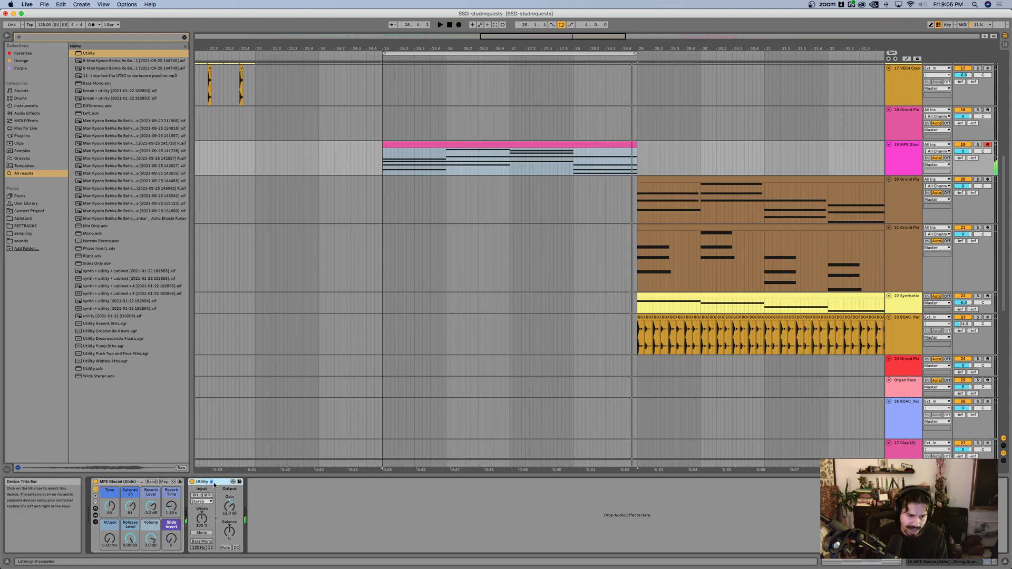
pyautogui.press('Delete')
# Step: Replay the string chords while raising the MPE Glacial rack's Slide Invert macro to about 76
pyautogui.press('space')
pyautogui.moveTo(169, 542); pyautogui.dragTo(170, 499)
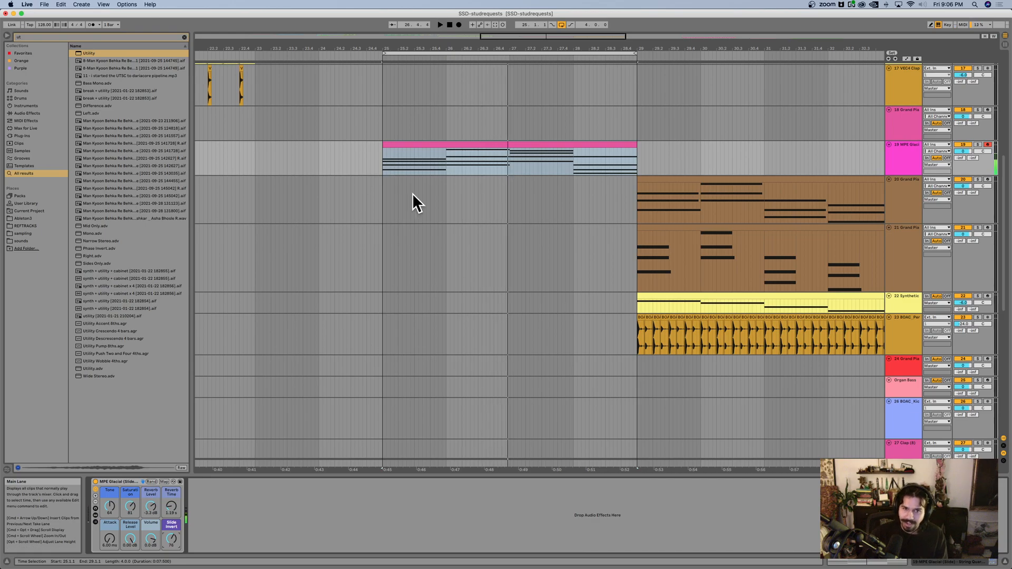
# Step: Insert an empty four-bar MIDI clip at bar 25 on the pink Grand Piano track
pyautogui.moveTo(382, 124); pyautogui.dragTo(640, 131)
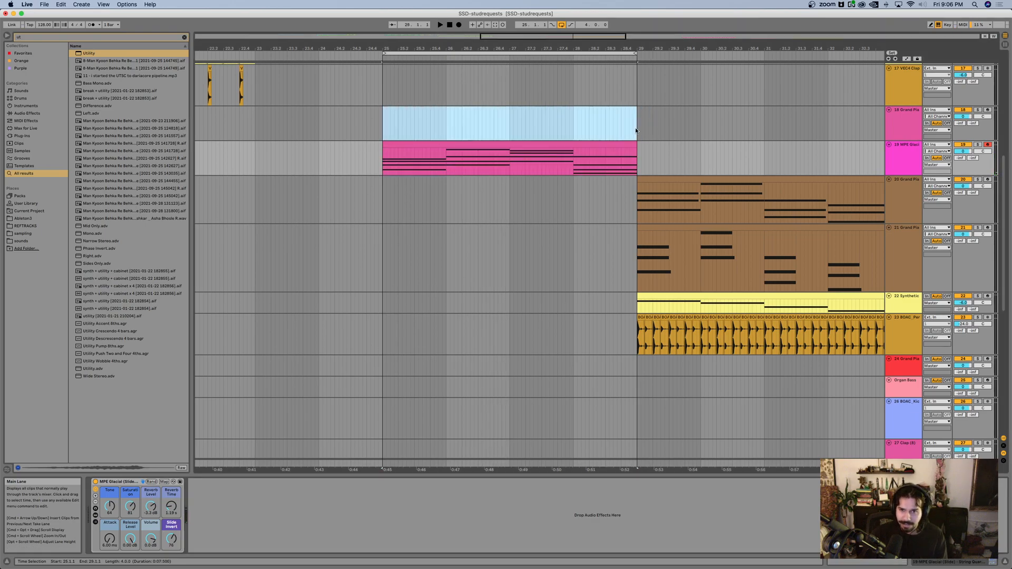
pyautogui.press('super+shift+m')
# Step: Show the pink track's Grand Piano rack and raise Reverb to 38 % and Release to 93, along with Bright, Tone and Glue
pyautogui.click(899, 117)
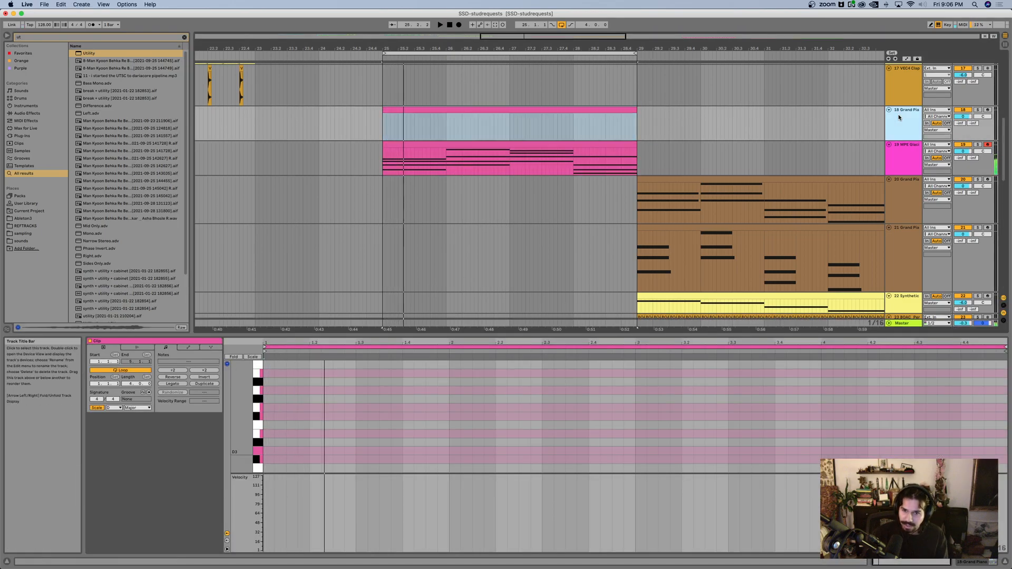
pyautogui.doubleClick(899, 118)
pyautogui.moveTo(171, 513); pyautogui.dragTo(171, 501)
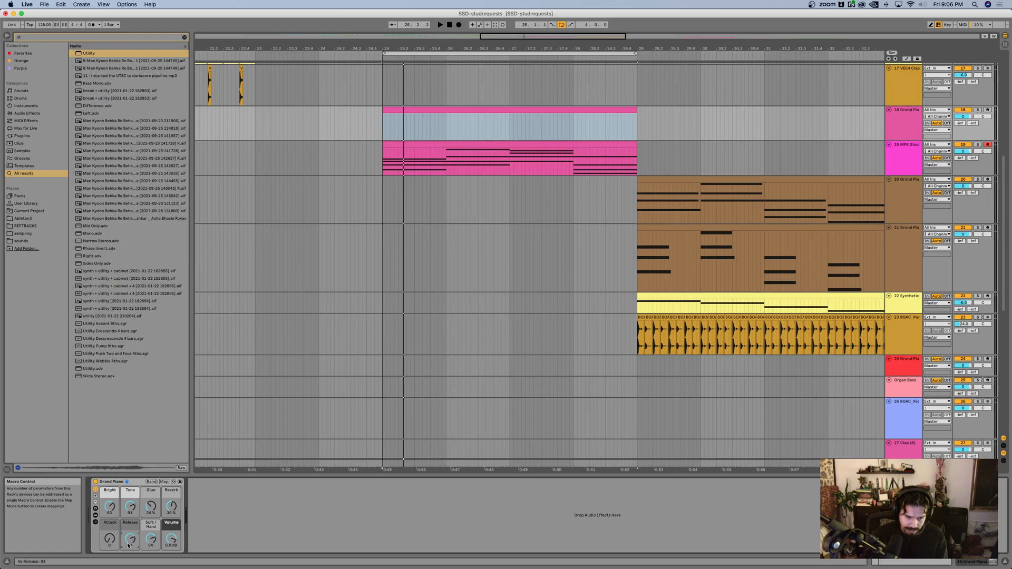
# Step: Open the empty Grand Piano clip for note editing and place a short B3 note at its very start
pyautogui.doubleClick(426, 108)
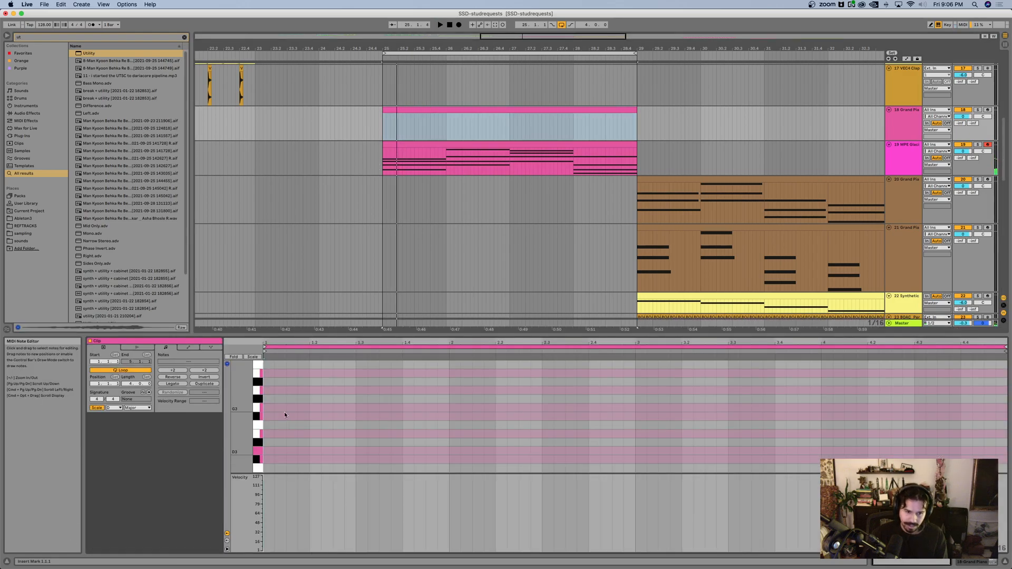
pyautogui.doubleClick(268, 417)
pyautogui.press('Up')
pyautogui.press('Up')
pyautogui.press('Up')
pyautogui.press('Up')
pyautogui.press('Up')
pyautogui.press('Down')
pyautogui.press('Up')
pyautogui.scroll(1, 339, 384)
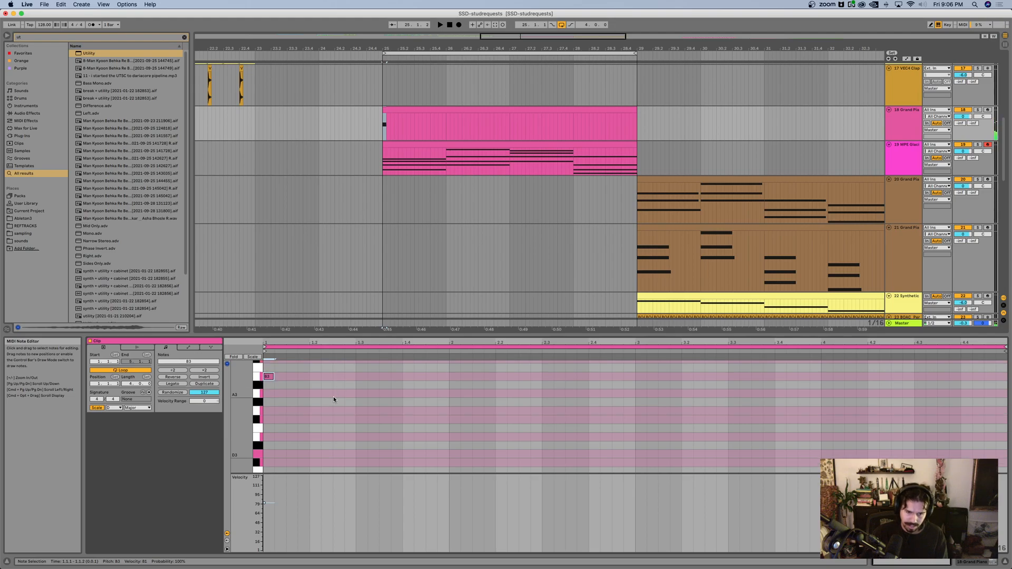
# Step: Enlarge the note editor and add short D4 and F#4 notes rising after the opening B3
pyautogui.moveTo(317, 473); pyautogui.dragTo(310, 553)
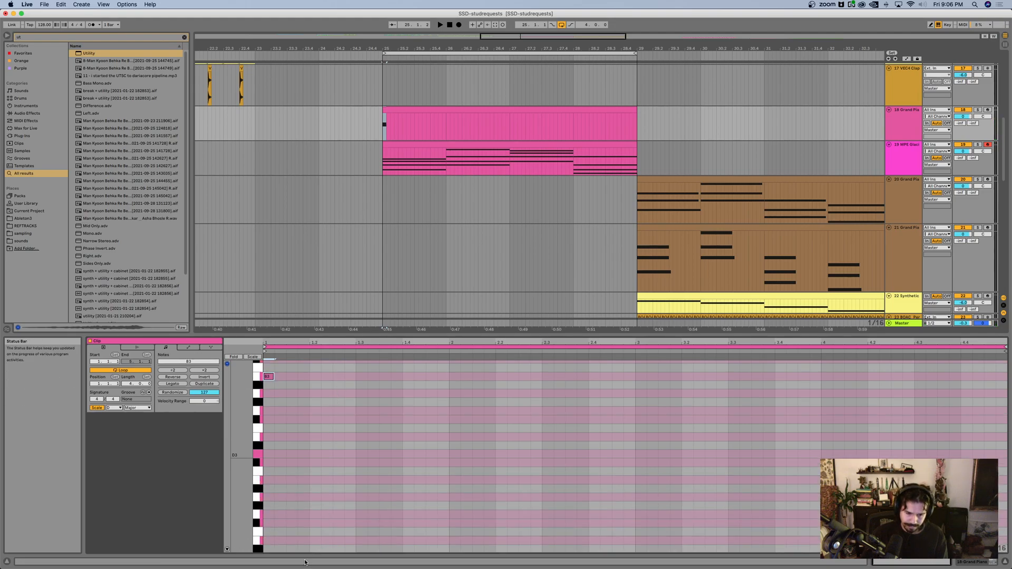
pyautogui.scroll(3, 335, 457)
pyautogui.doubleClick(300, 404)
pyautogui.scroll(1, 348, 385)
pyautogui.doubleClick(339, 394)
pyautogui.press('Up')
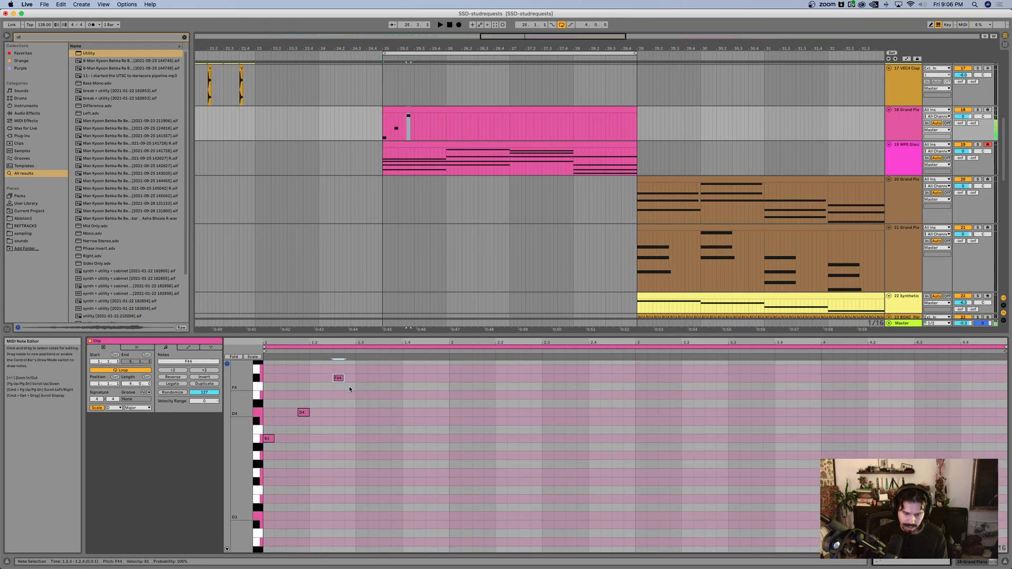
# Step: Shift the D4 to beat 1.2 and the F#4 to one sixteenth after beat 1.3, auditioning the rhythm against the strings
pyautogui.moveTo(389, 454); pyautogui.dragTo(283, 360)
pyautogui.press('Right')
pyautogui.press('Right')
pyautogui.press('Right')
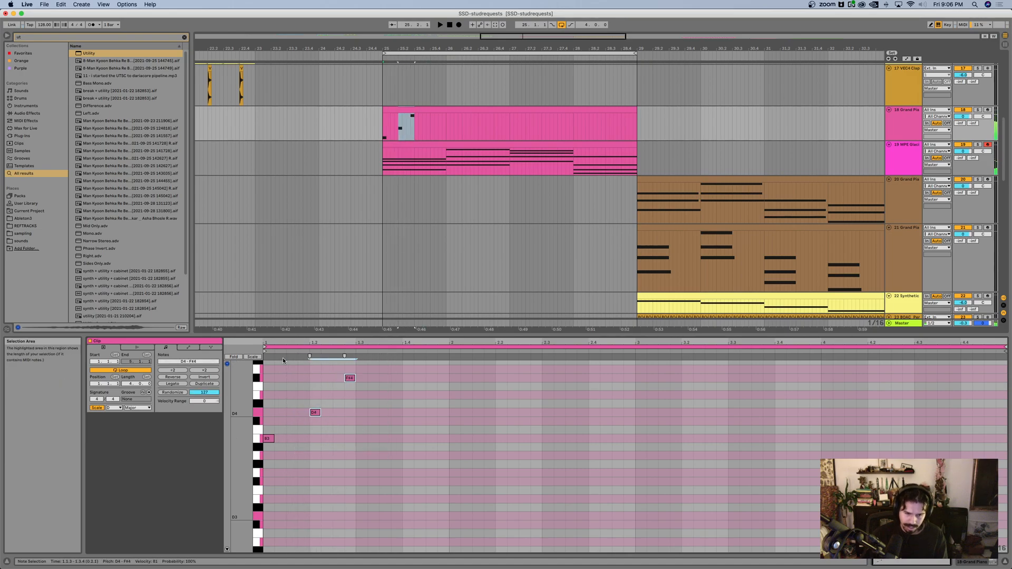
pyautogui.press('space')
pyautogui.press('Left')
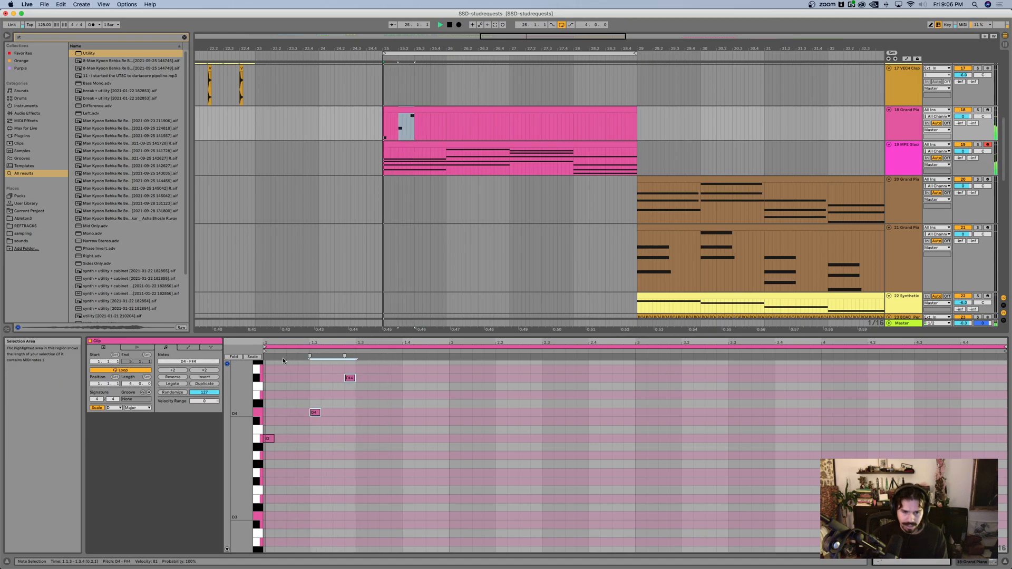
pyautogui.moveTo(394, 414); pyautogui.dragTo(331, 373)
pyautogui.press('Right')
pyautogui.press('Right')
pyautogui.press('space')
# Step: Add a short B4 above the F#4 and move it to the start of bar 2 after a playback check
pyautogui.scroll(2, 416, 388)
pyautogui.doubleClick(430, 372)
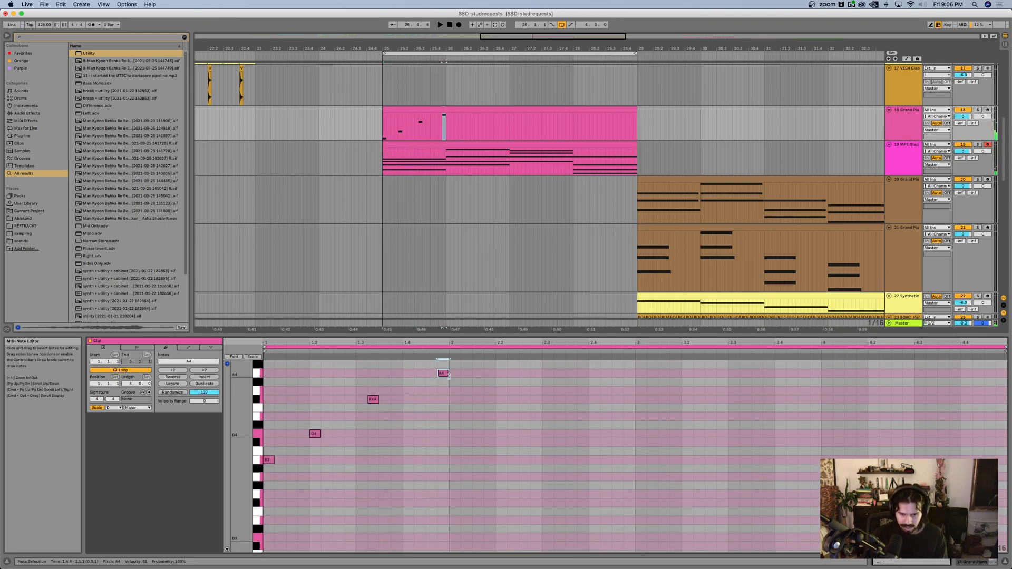
pyautogui.press('Up')
pyautogui.press('Up')
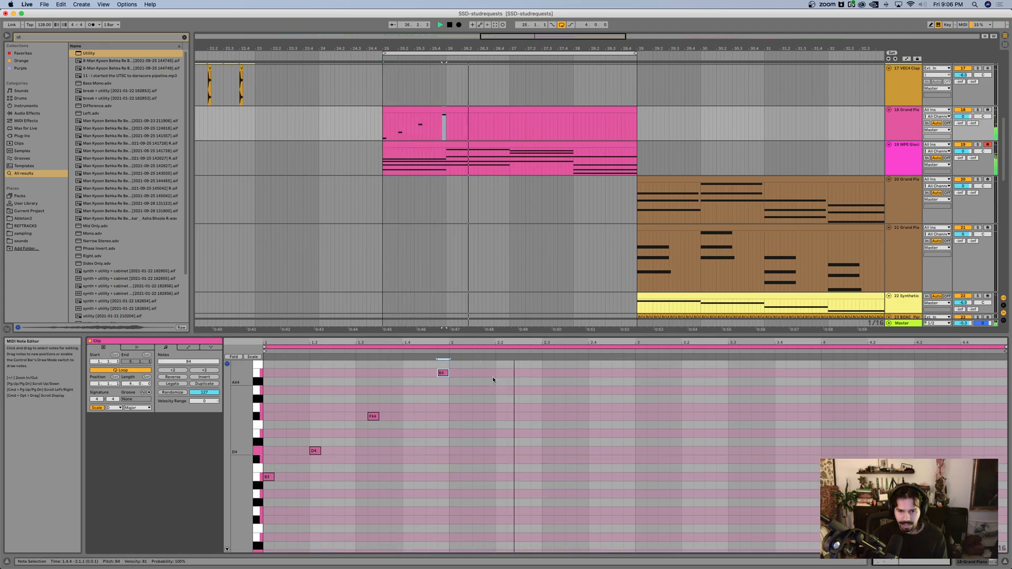
pyautogui.press('space')
pyautogui.press('Right')
pyautogui.scroll(2, 511, 384)
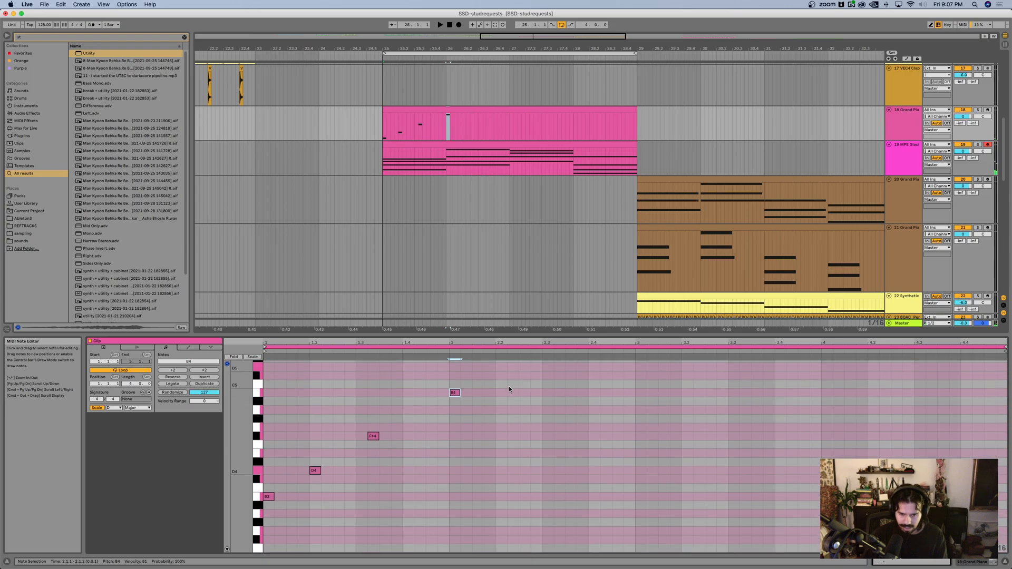
# Step: Place a B4 on beat 2.2 and follow it with a C#5 one sixteenth after it
pyautogui.doubleClick(489, 393)
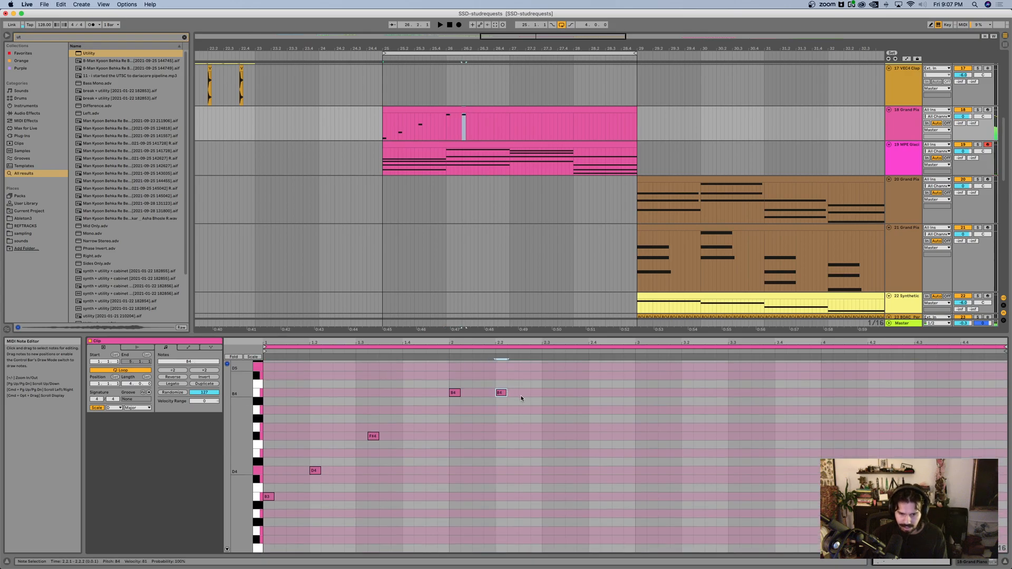
pyautogui.press('Up')
pyautogui.press('Up')
pyautogui.press('super+d')
pyautogui.press('Down')
pyautogui.press('Down')
pyautogui.press('Down')
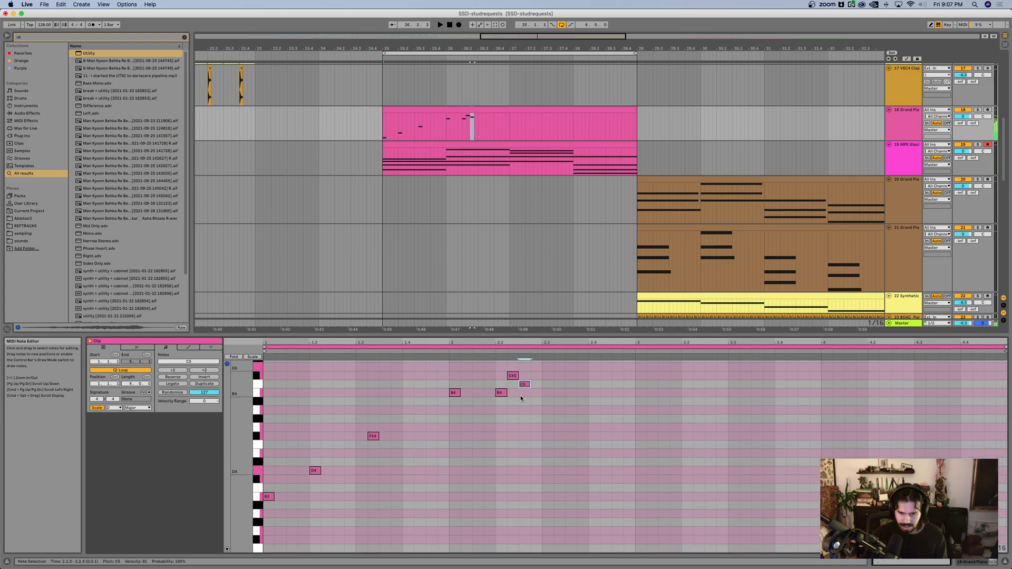
# Step: Continue the run from beat 2.2 as alternating B4 and C#5 sixteenths until just past beat 2.3, checking it in playback
pyautogui.press('Right')
pyautogui.press('Up')
pyautogui.press('Left')
pyautogui.press('super+d')
pyautogui.press('Up')
pyautogui.press('space')
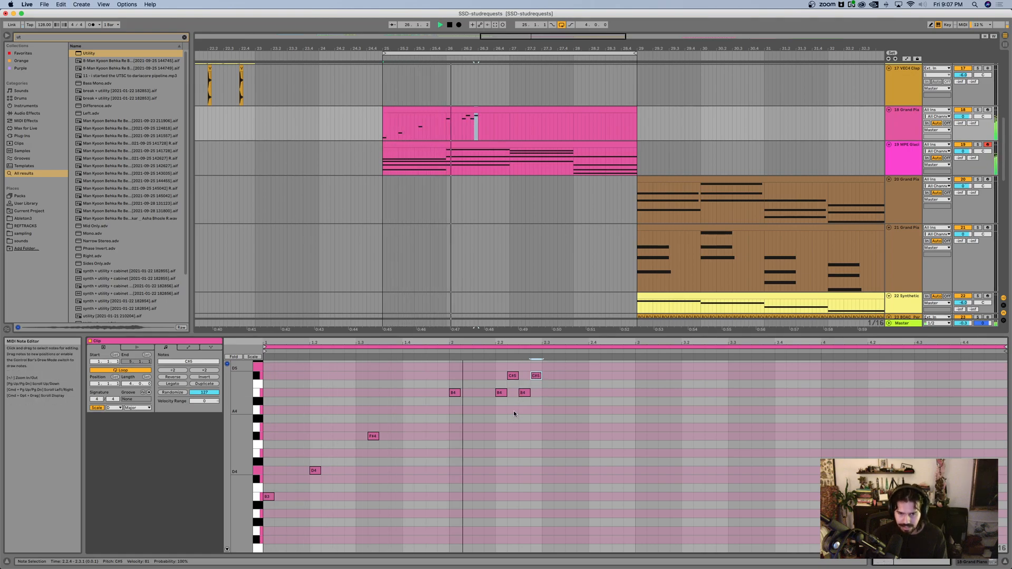
pyautogui.doubleClick(546, 392)
pyautogui.press('space')
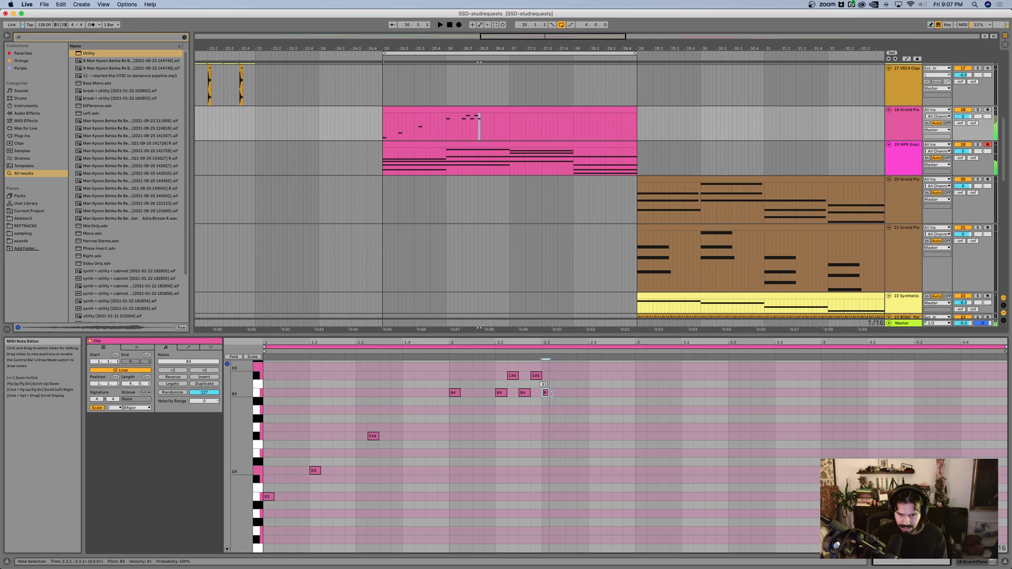
pyautogui.press('super+alt+e')
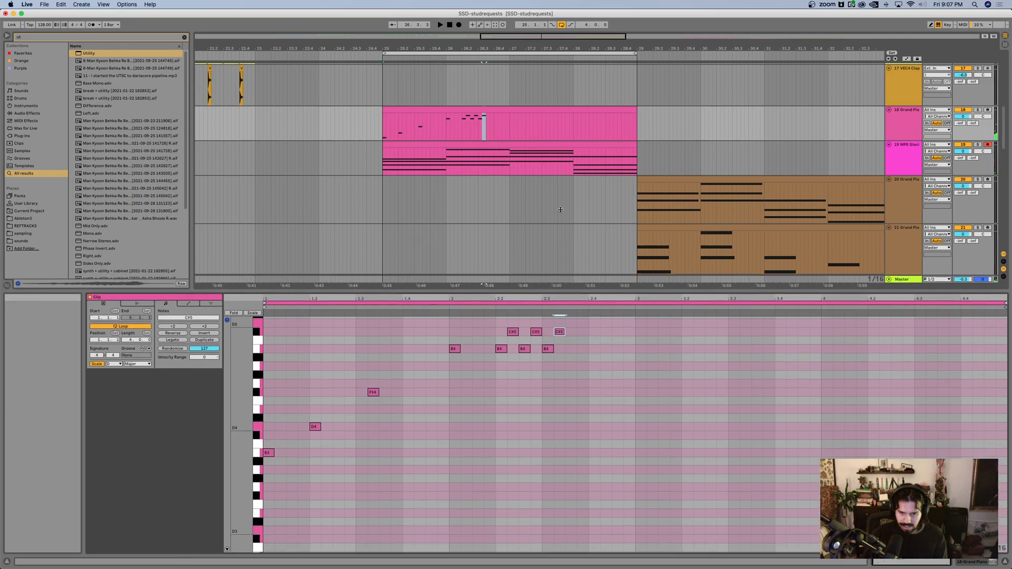
# Step: Add a low F#2 one sixteenth before beat 2.4 and a copy raised to A2 at the start of bar 3
pyautogui.doubleClick(583, 480)
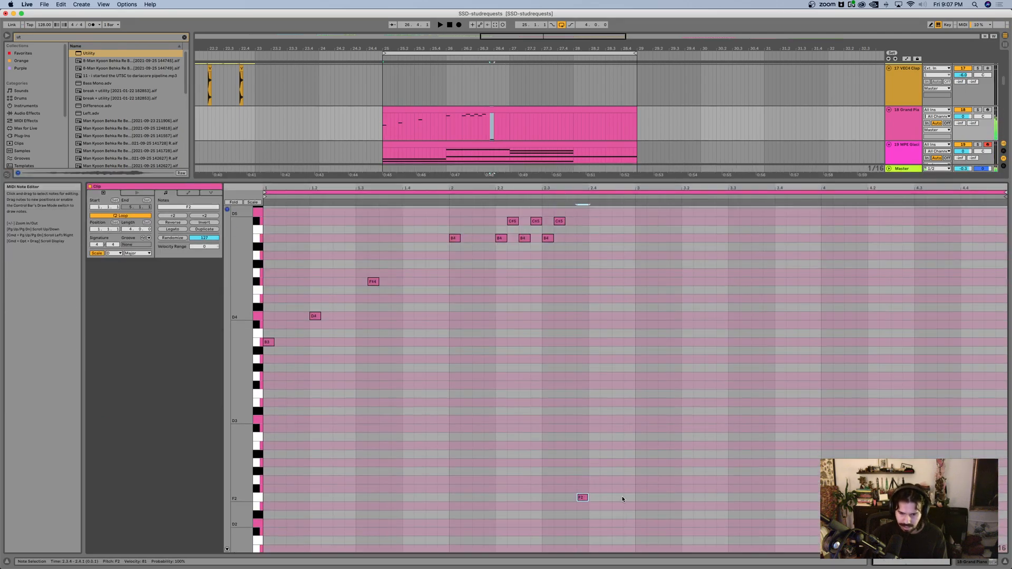
pyautogui.press('super+d')
pyautogui.press('Up')
pyautogui.press('Up')
pyautogui.press('Up')
pyautogui.press('Right')
pyautogui.press('Up')
pyautogui.press('Down')
pyautogui.press('Right')
pyautogui.press('Right')
pyautogui.press('Right')
# Step: Duplicate the low A2 and move the copy up to C#3 on beat 3.2
pyautogui.press('super+d')
pyautogui.press('Up')
pyautogui.press('Up')
pyautogui.press('Right')
pyautogui.press('Right')
pyautogui.press('Up')
pyautogui.press('Up')
pyautogui.press('Right')
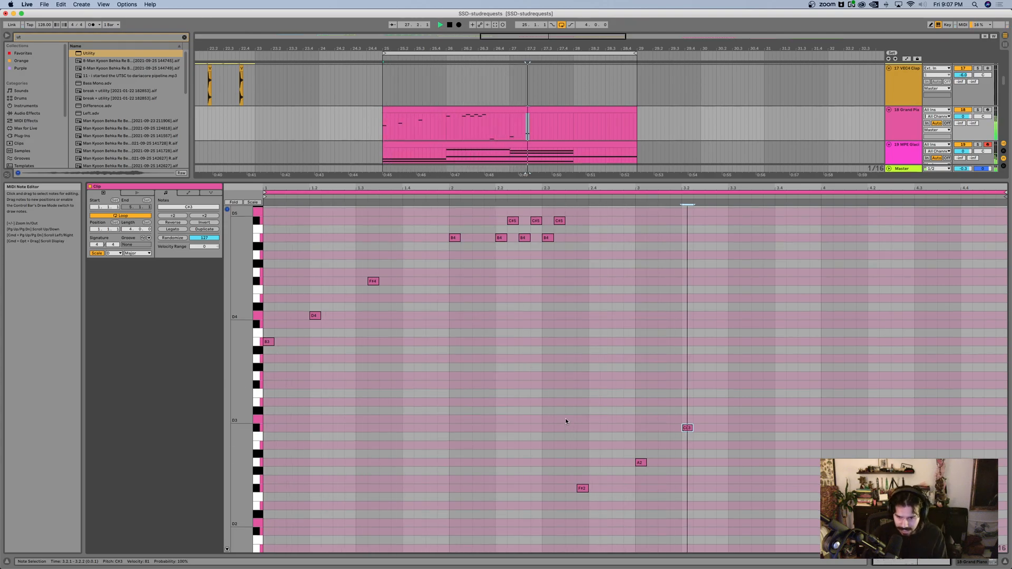
# Step: Shift the F#2, A2 and C#3 notes later so they start at bar 3, and lengthen each to one beat
pyautogui.press('space')
pyautogui.moveTo(565, 422); pyautogui.dragTo(759, 502)
pyautogui.press('Right')
pyautogui.press('Right')
pyautogui.press('Right')
pyautogui.press('Right')
pyautogui.press('Right')
pyautogui.hotkey('shift', 'Right')
pyautogui.hotkey('shift', 'Right')
pyautogui.hotkey('shift', 'Right')
pyautogui.hotkey('shift', 'Left')
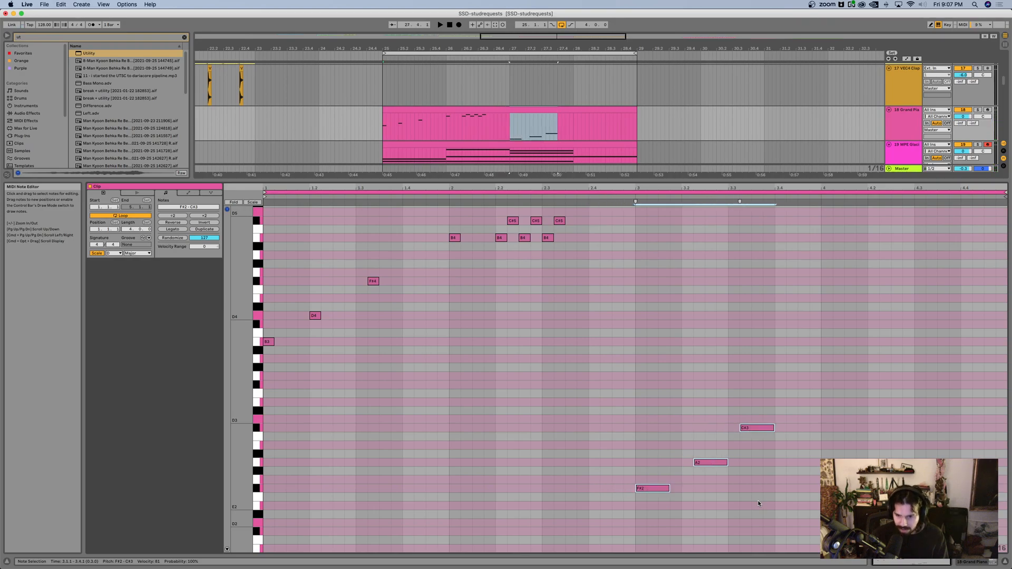
pyautogui.hotkey('shift', 'Right')
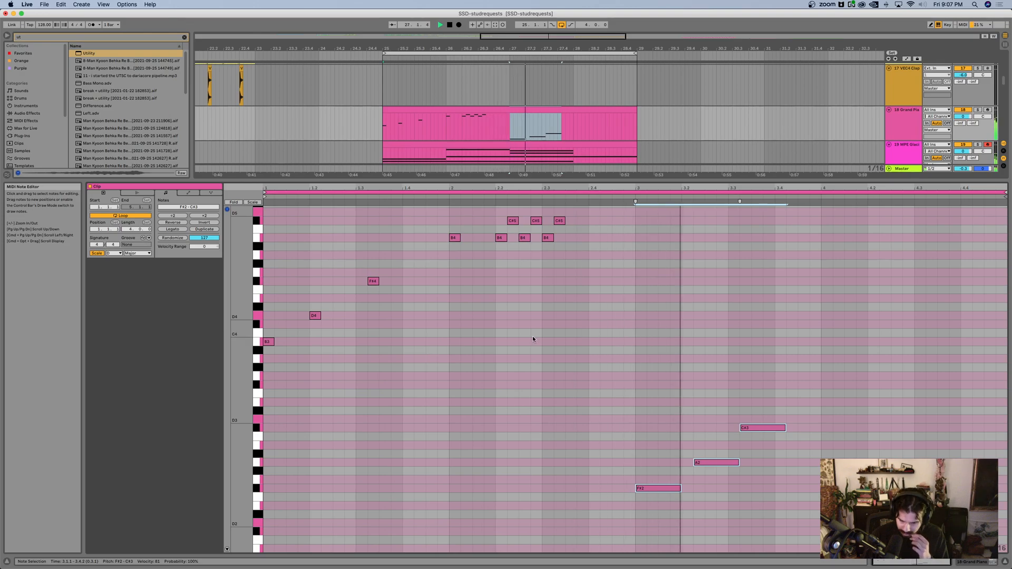
# Step: Add an A3 on beat 4.2, lengthen it to one beat, and audition the ending from just before beat 2.4
pyautogui.press('space')
pyautogui.doubleClick(880, 342)
pyautogui.hotkey('shift', 'Right')
pyautogui.hotkey('shift', 'Right')
pyautogui.hotkey('shift', 'Right')
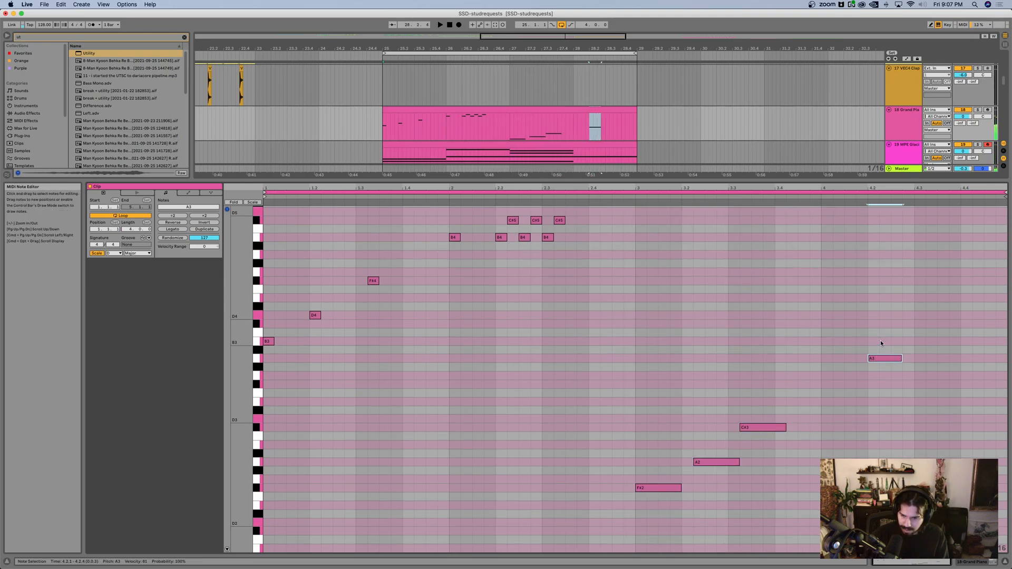
pyautogui.click(618, 444)
pyautogui.press('space')
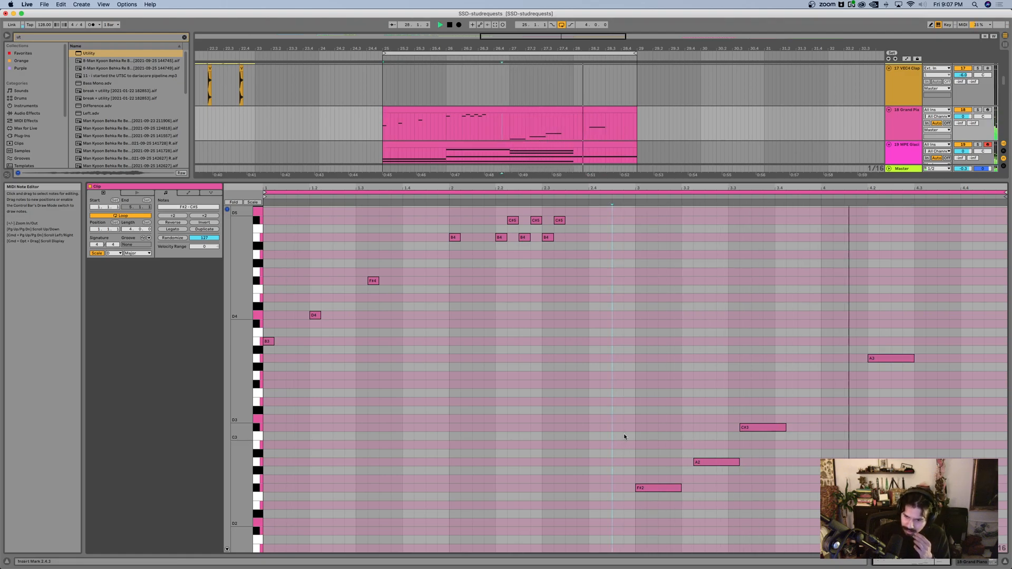
# Step: Move the A3 down to F#3 at the start of bar 4 and replay the passage
pyautogui.press('space')
pyautogui.moveTo(876, 359); pyautogui.dragTo(839, 387)
pyautogui.click(595, 404)
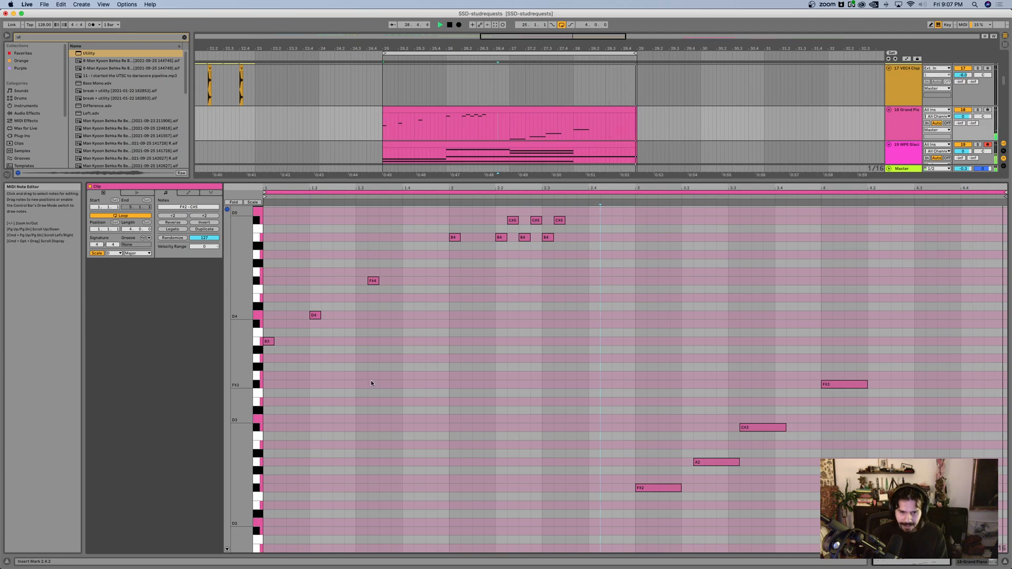
pyautogui.press('space')
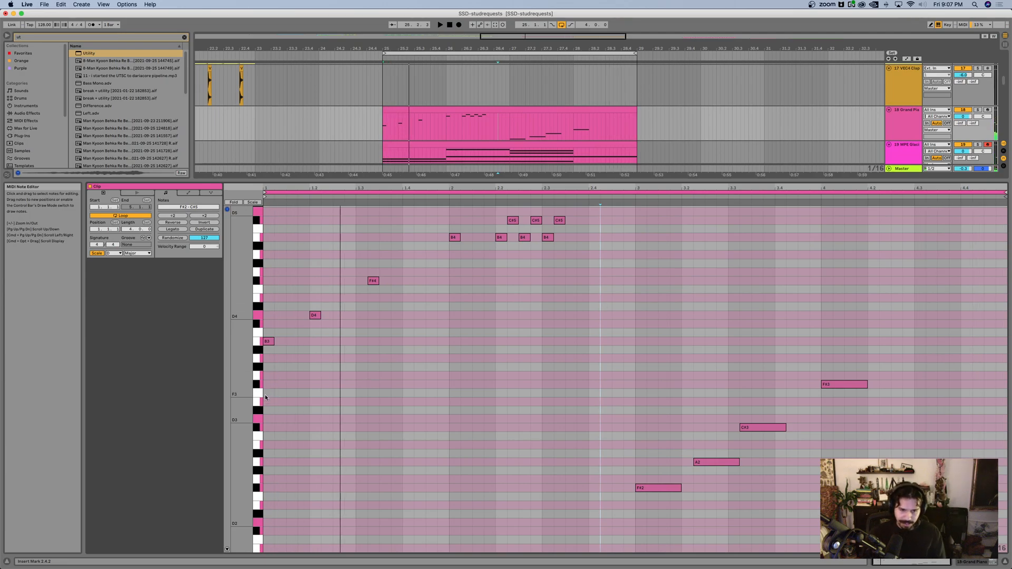
pyautogui.click(269, 375)
pyautogui.click(268, 419)
pyautogui.press('space')
pyautogui.press('space')
pyautogui.moveTo(286, 436); pyautogui.dragTo(268, 391)
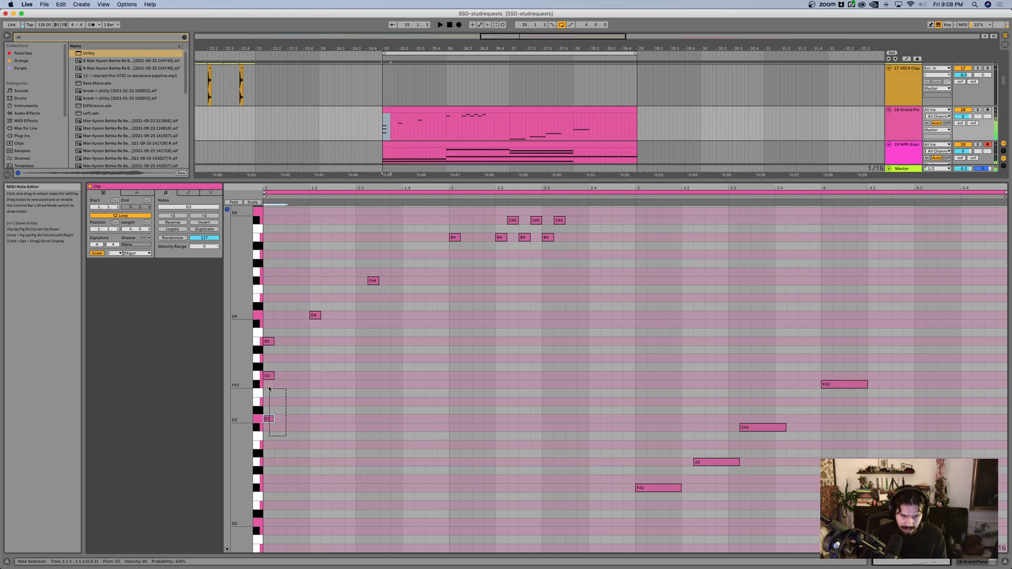
pyautogui.press('Delete')
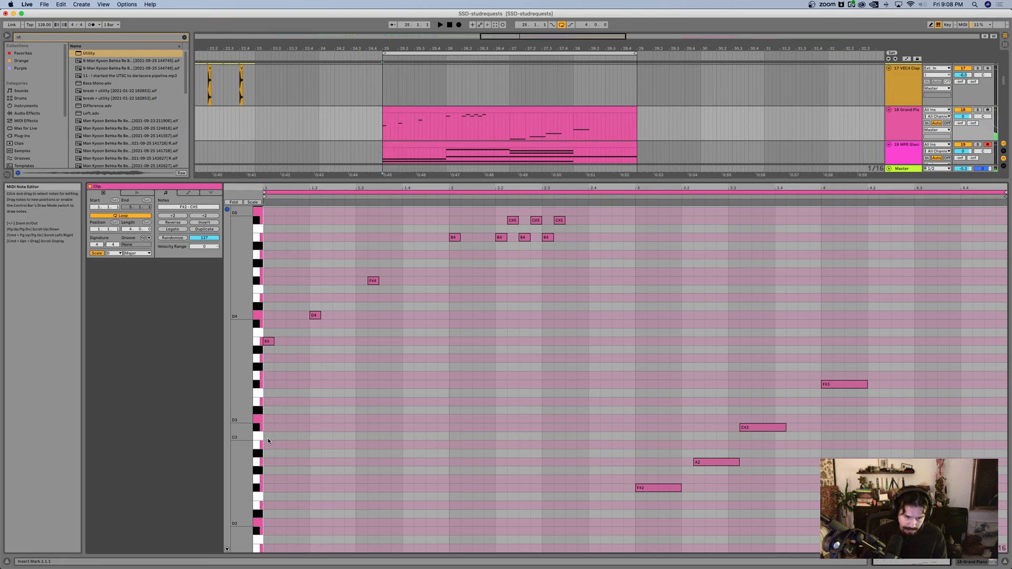
# Step: Add a B2 bass note at the clip's start, lengthen it to one and a half beats, and play it back
pyautogui.click(268, 444)
pyautogui.hotkey('shift', 'Right')
pyautogui.hotkey('shift', 'Right')
pyautogui.hotkey('shift', 'Right')
pyautogui.press('space')
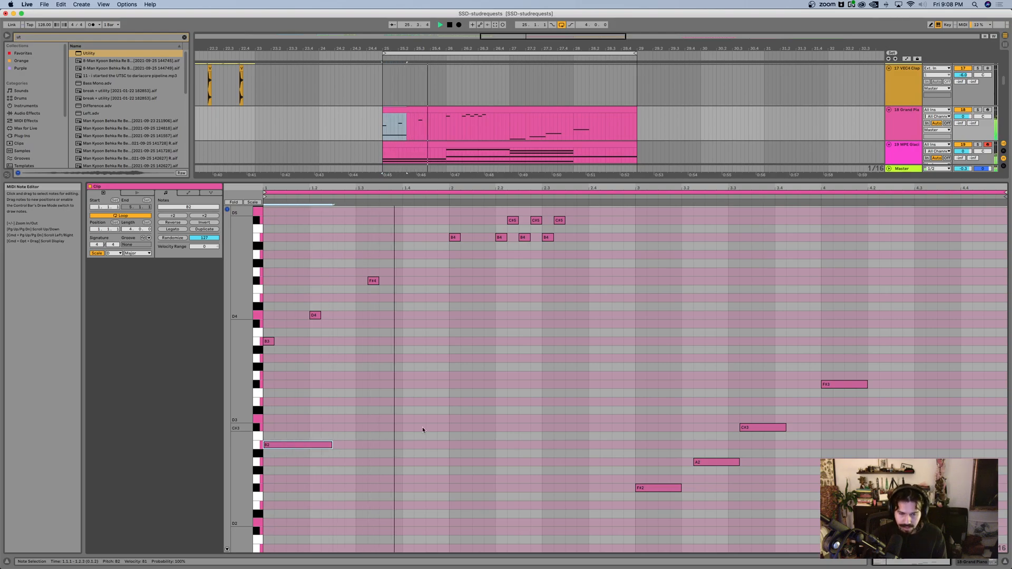
# Step: Add an F#2 bass note at the start of bar 2, one and a half beats long, and play it back
pyautogui.click(452, 462)
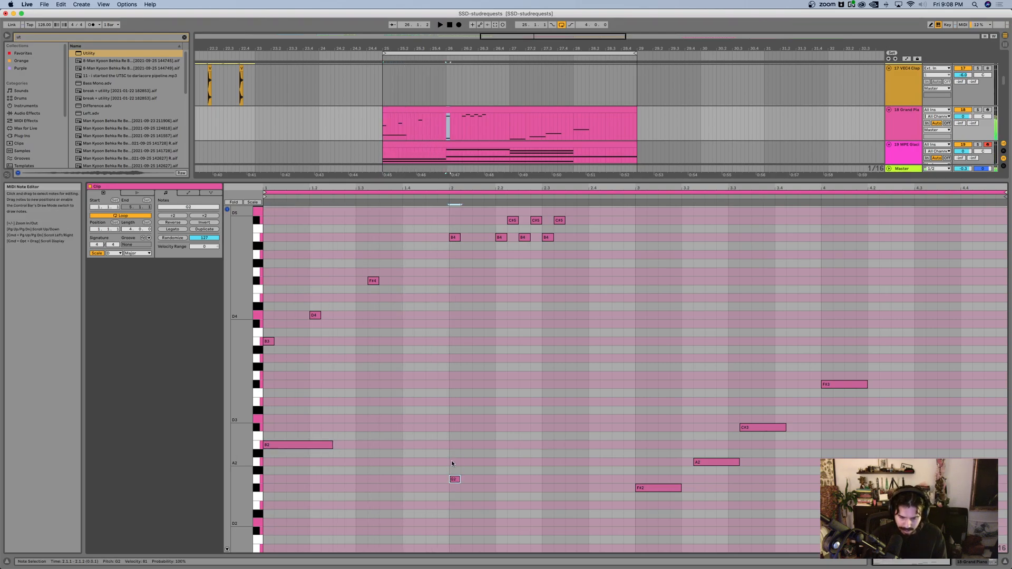
pyautogui.hotkey('shift', 'Right')
pyautogui.hotkey('shift', 'Right')
pyautogui.hotkey('shift', 'Right')
pyautogui.hotkey('shift', 'Right')
pyautogui.hotkey('shift', 'Right')
pyautogui.press('space')
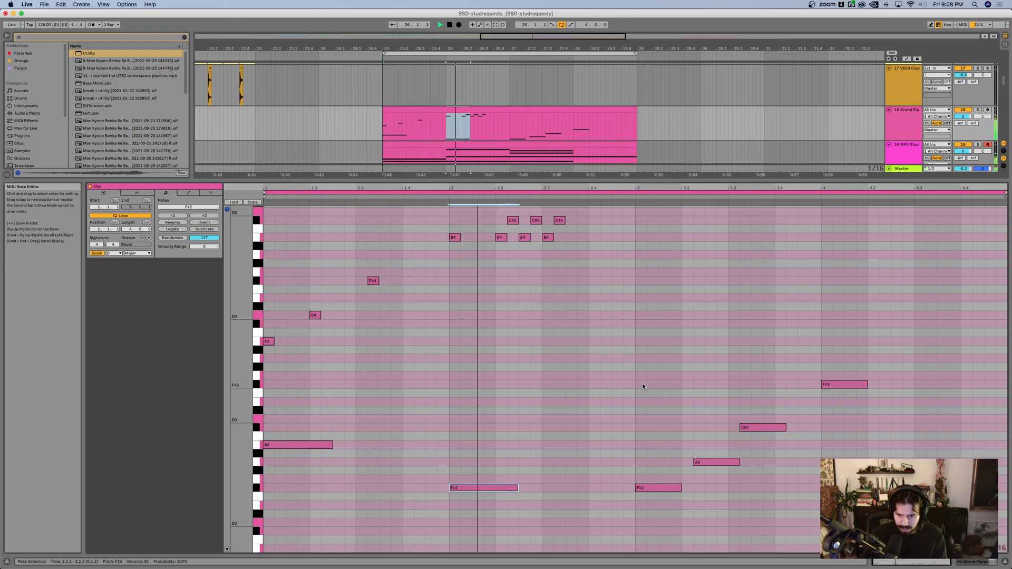
# Step: Add an F#3 at the start of bar 3 above the F#2 and lengthen it to five sixteenths
pyautogui.click(644, 384)
pyautogui.hotkey('shift', 'Right')
pyautogui.hotkey('shift', 'Right')
pyautogui.hotkey('shift', 'Right')
pyautogui.hotkey('shift', 'Right')
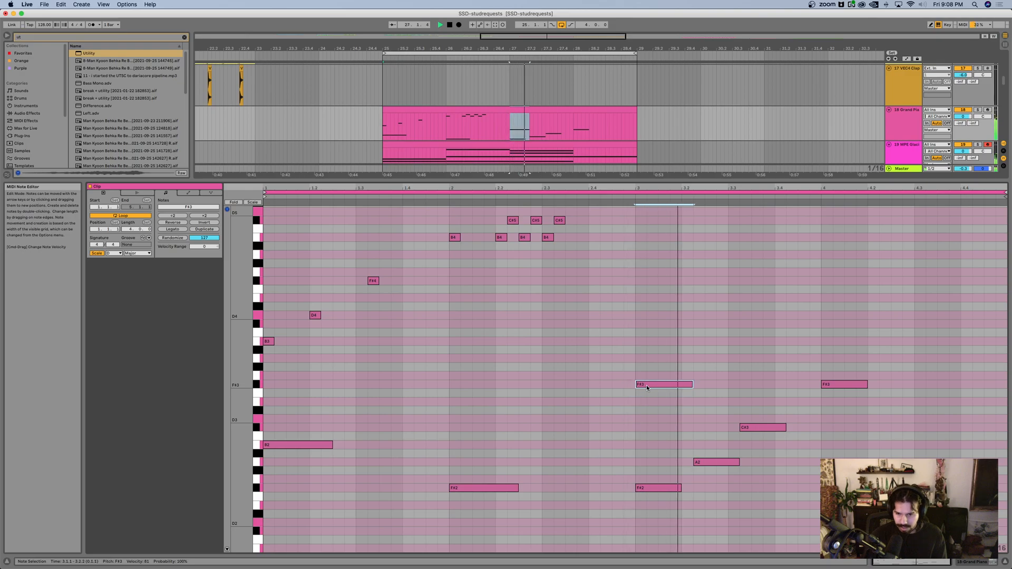
# Step: Add a three-sixteenth C#4 above the F#3 at bar 4, with a short C#4, E4, G4 run leading into it
pyautogui.click(832, 324)
pyautogui.hotkey('shift', 'Right')
pyautogui.hotkey('shift', 'Right')
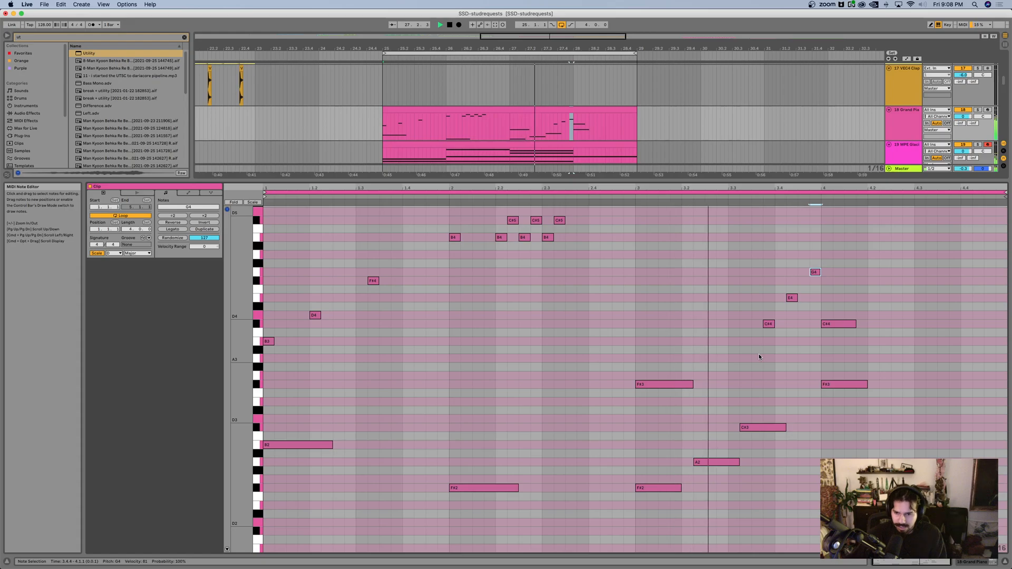
pyautogui.press('space')
# Step: Shift the F#3 and C#4 pair at bar 4 one beat later to beat 4.2 and play the clip
pyautogui.moveTo(882, 414); pyautogui.dragTo(839, 297)
pyautogui.press('Right')
pyautogui.press('Right')
pyautogui.press('Right')
pyautogui.press('Right')
pyautogui.press('space')
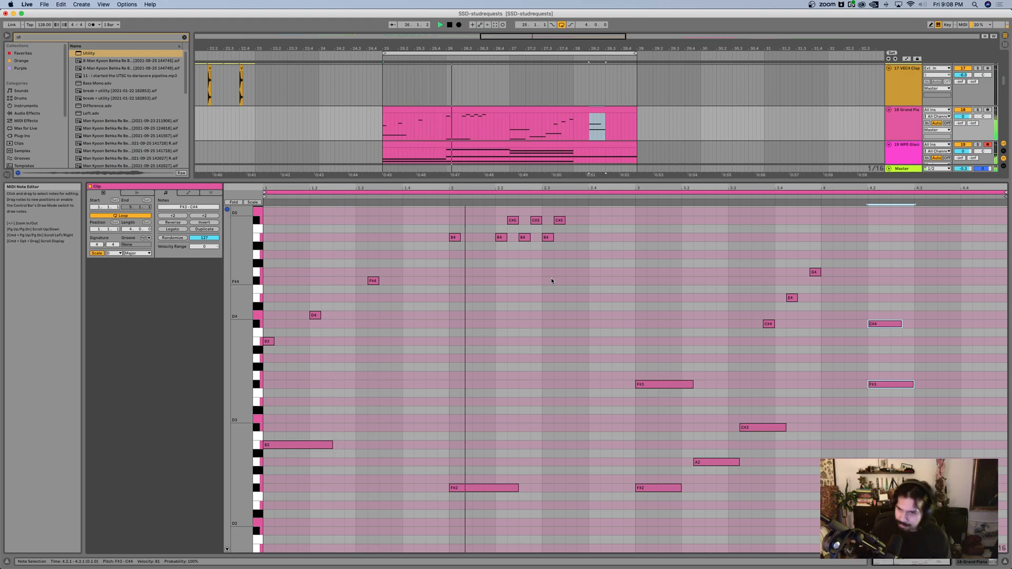
# Step: Shrink the note editor to give the arrangement more room, and insert a new MIDI track below the MPE Glacial string track
pyautogui.moveTo(563, 179); pyautogui.dragTo(560, 348)
pyautogui.scroll(-2, 542, 164)
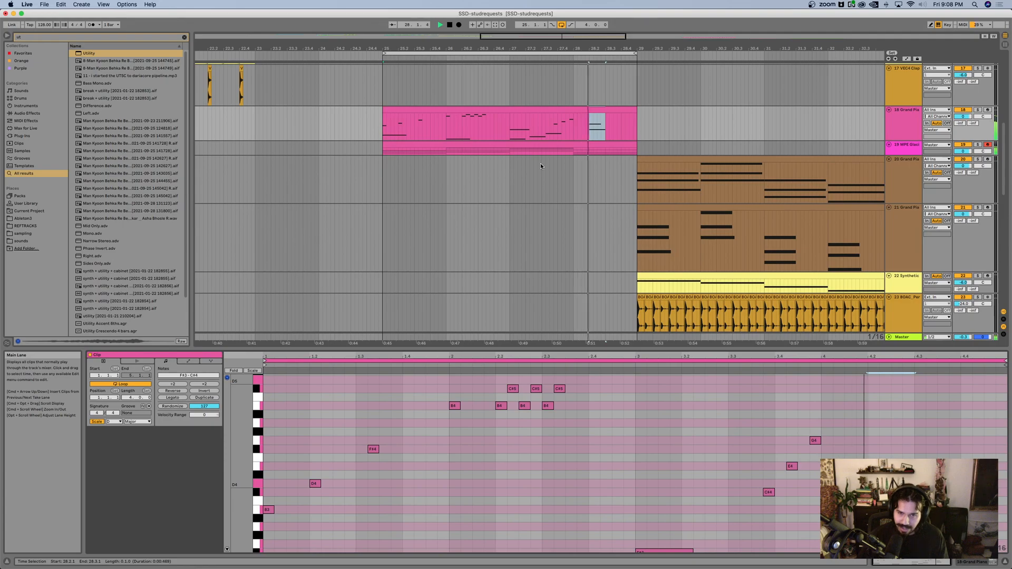
pyautogui.scroll(5, 547, 150)
pyautogui.press('space')
pyautogui.click(911, 168)
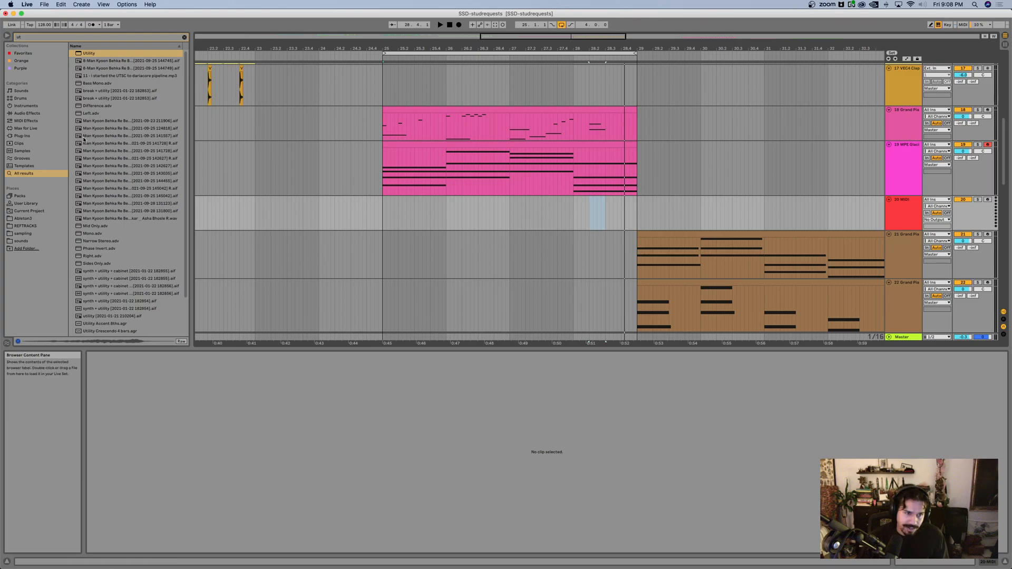
# Step: Clear the browser search and preview orchestral presets, including Short Staccato and Long Flautando String Quartet
pyautogui.click(184, 38)
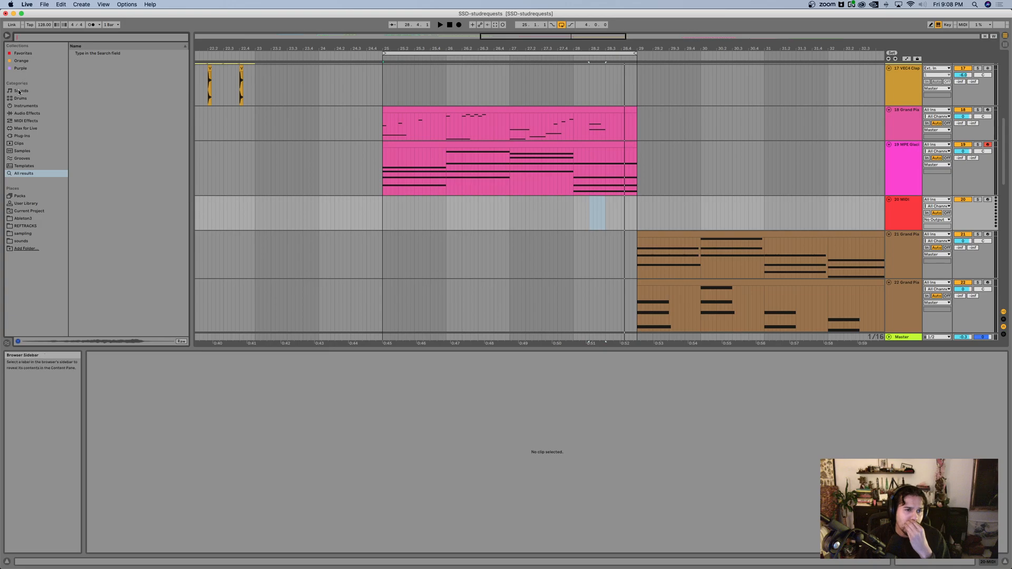
pyautogui.click(27, 106)
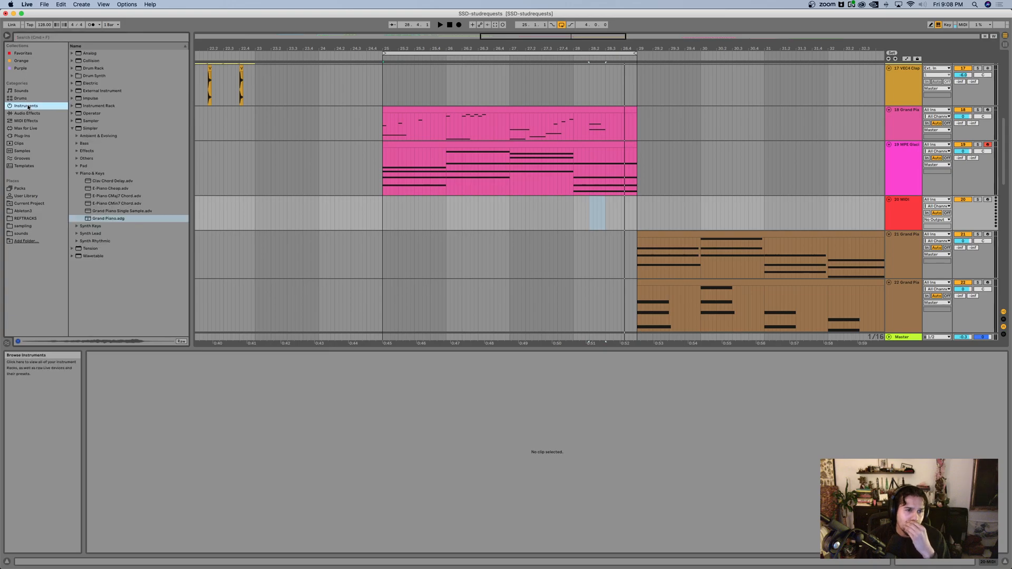
pyautogui.click(73, 129)
pyautogui.click(21, 91)
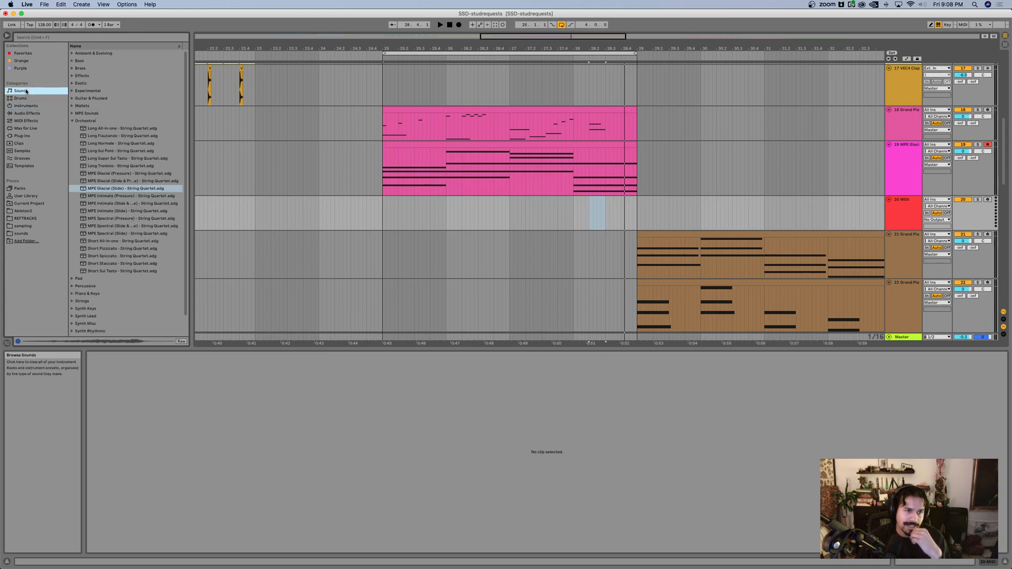
pyautogui.click(131, 267)
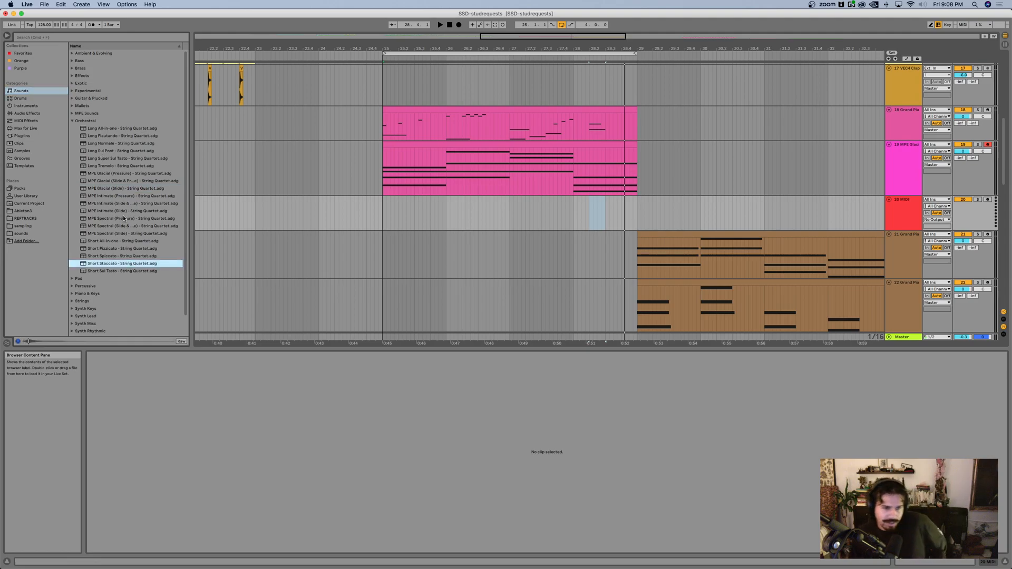
pyautogui.click(121, 219)
pyautogui.click(106, 136)
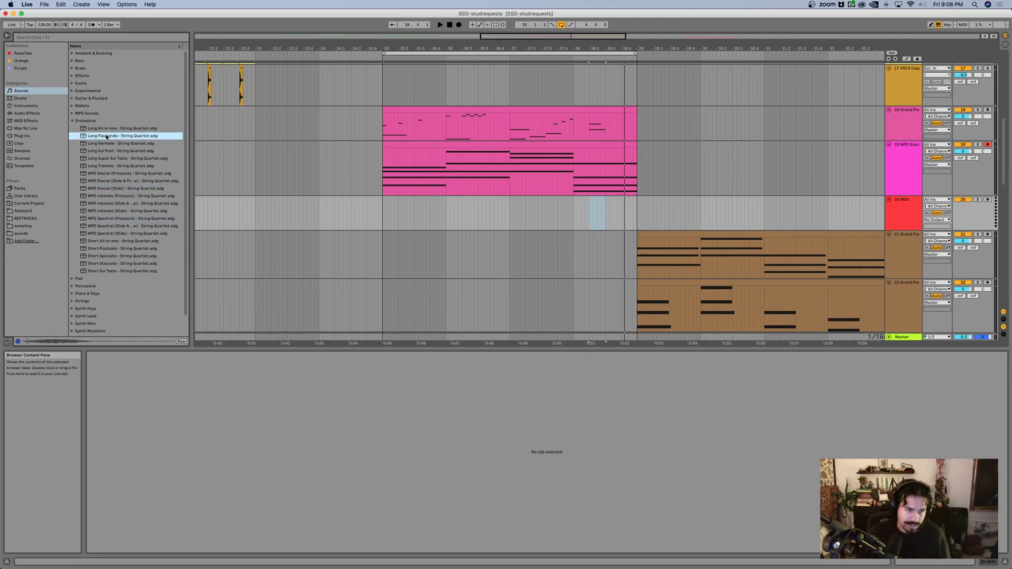
# Step: Audition presets among the MPE sounds and load MPE Gravity onto the new MIDI track
pyautogui.click(72, 114)
pyautogui.scroll(-1, 127, 178)
pyautogui.click(127, 178)
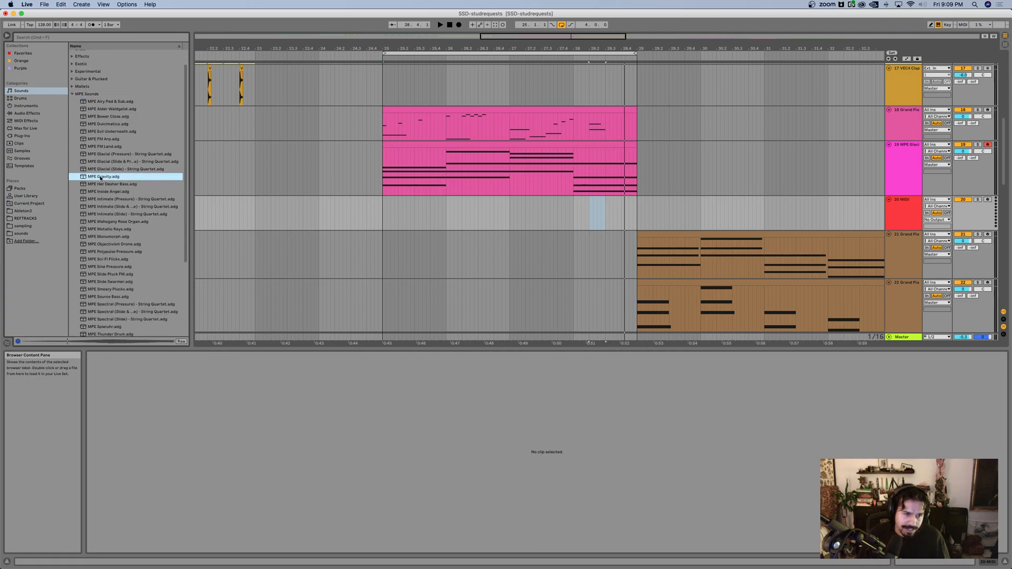
pyautogui.click(110, 185)
pyautogui.click(110, 177)
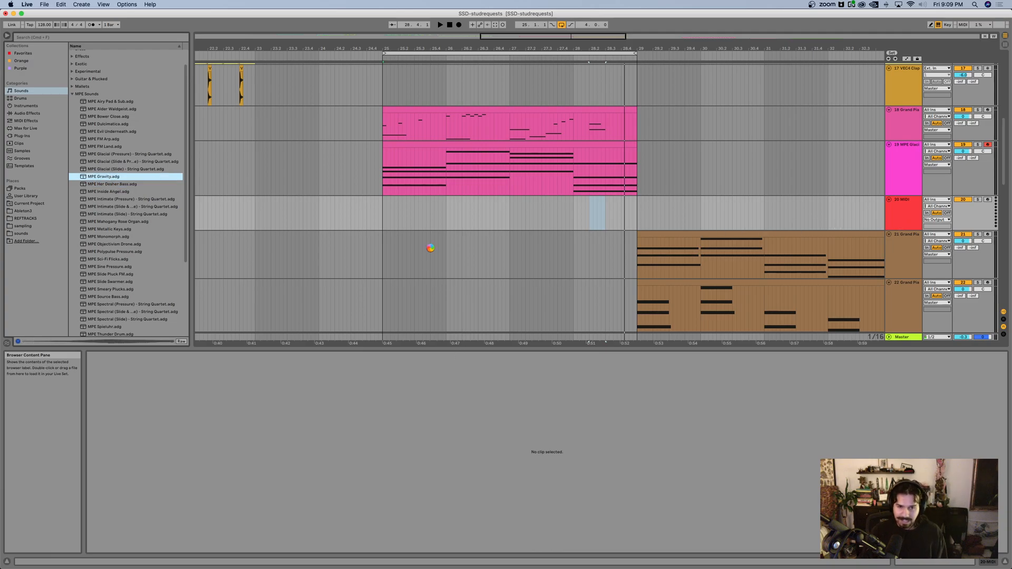
# Step: Create a four-bar clip at bar 25 on the MPE Gravity track, add a long G1 at its start, and play it
pyautogui.moveTo(380, 218); pyautogui.dragTo(642, 218)
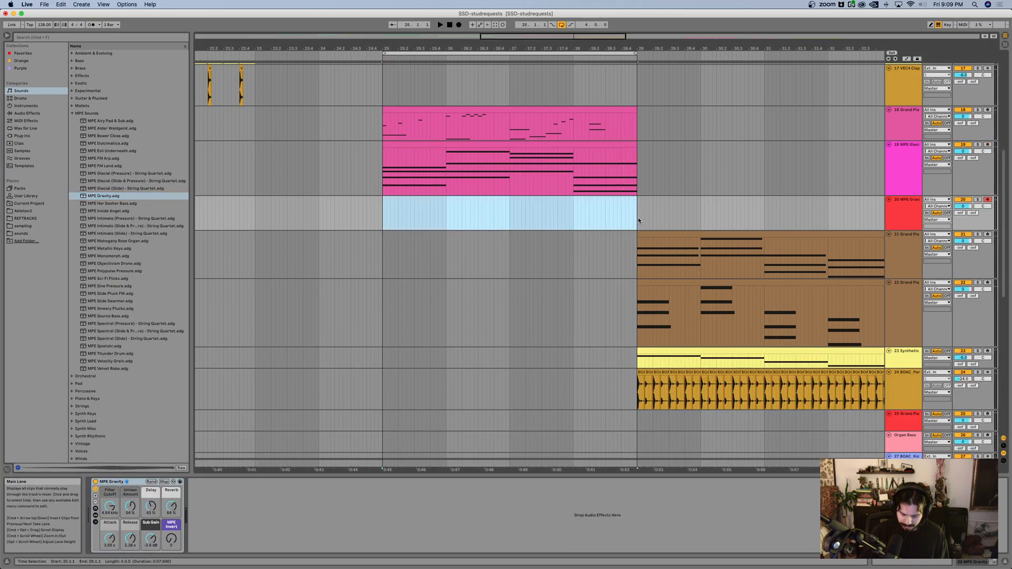
pyautogui.press('super+shift+m')
pyautogui.scroll(-4, 309, 493)
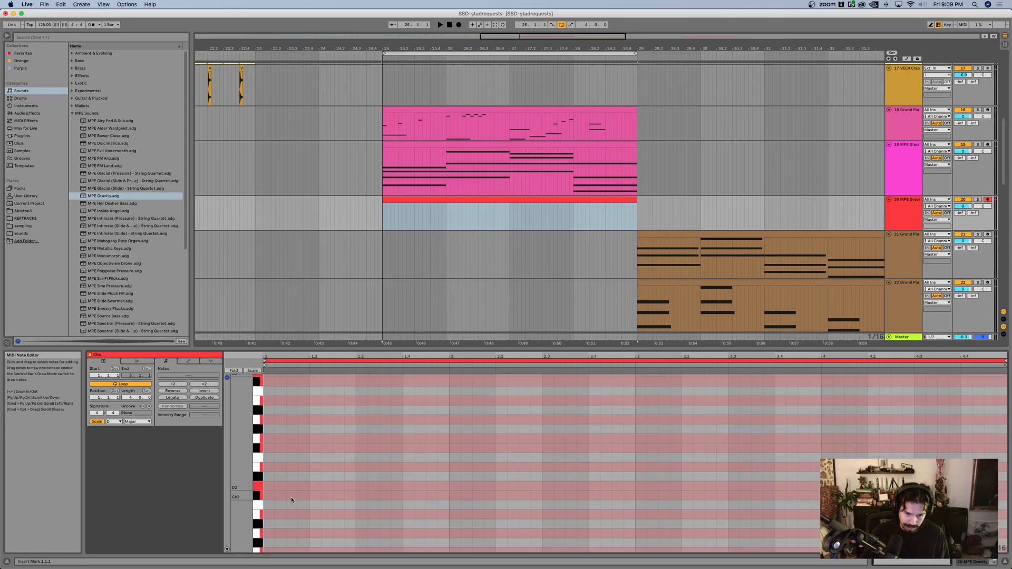
pyautogui.doubleClick(269, 506)
pyautogui.press('space')
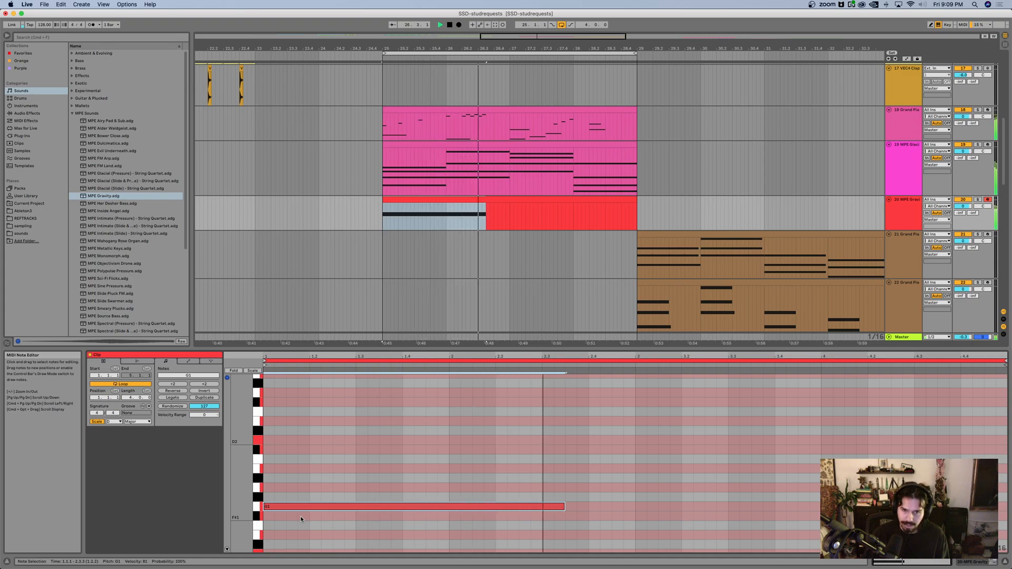
# Step: Stop playback with the opening bass note extended to two bars and lower its pitch to F1
pyautogui.press('space')
pyautogui.press('Up')
pyautogui.press('Down')
pyautogui.press('Down')
pyautogui.press('Down')
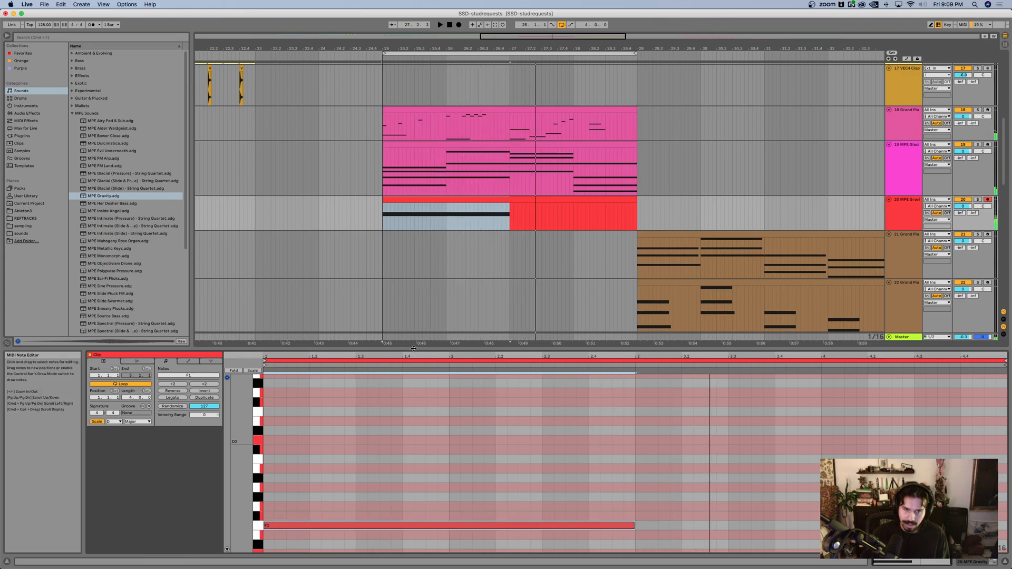
# Step: Check the D3 in bar 1 and the A3 in bar 3 of the MPE Glacial string clip
pyautogui.click(416, 146)
pyautogui.scroll(-2, 425, 465)
pyautogui.click(322, 514)
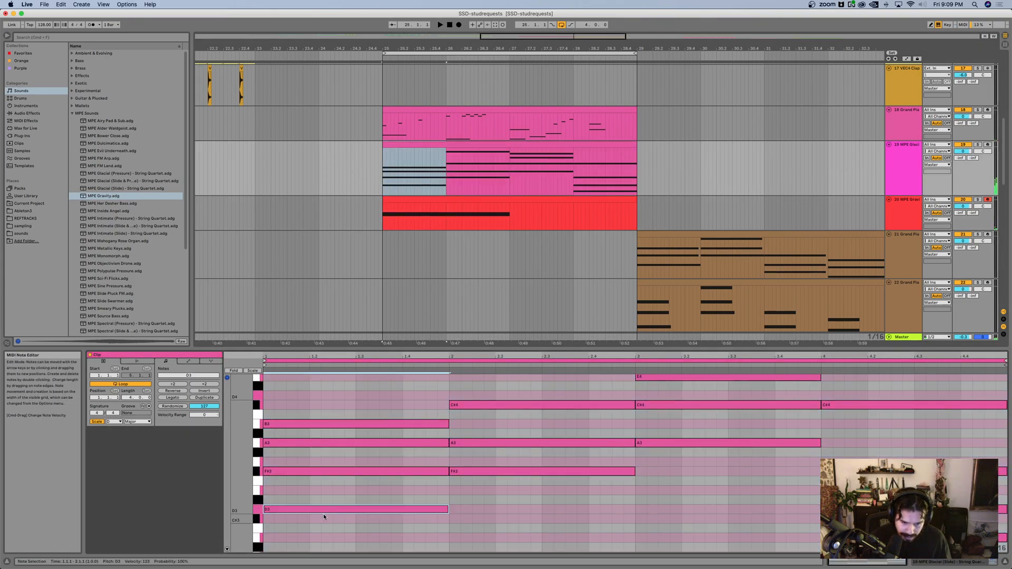
pyautogui.scroll(-1, 369, 504)
pyautogui.click(673, 411)
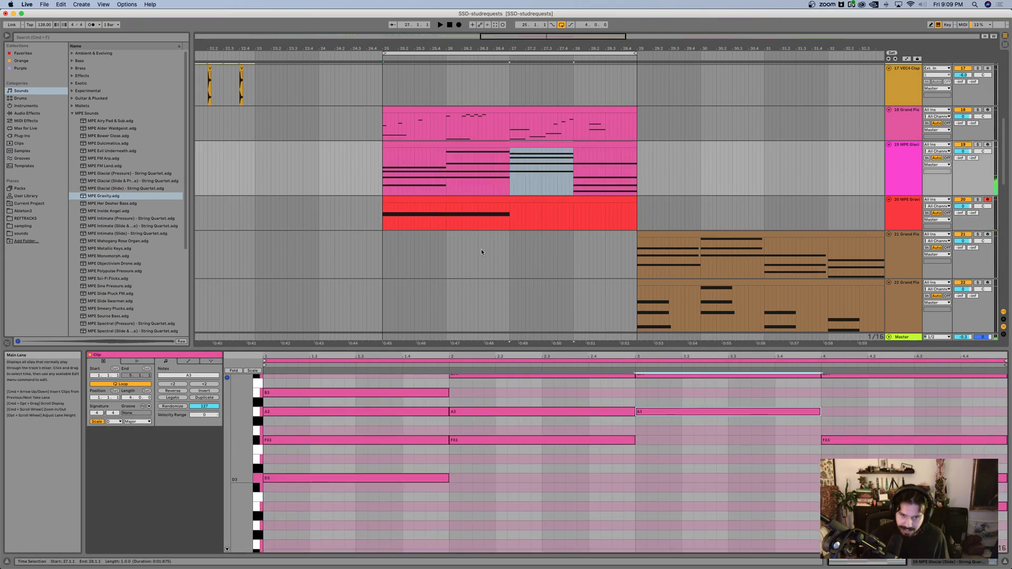
# Step: Lower the two-bar note in the MPE Gravity clip to D1
pyautogui.click(481, 200)
pyautogui.click(423, 469)
pyautogui.press('Down')
pyautogui.press('Down')
pyautogui.press('Down')
# Step: Add an A0 at the start of bar 3, lengthen it to the end of the clip, and play the loop
pyautogui.scroll(-3, 620, 521)
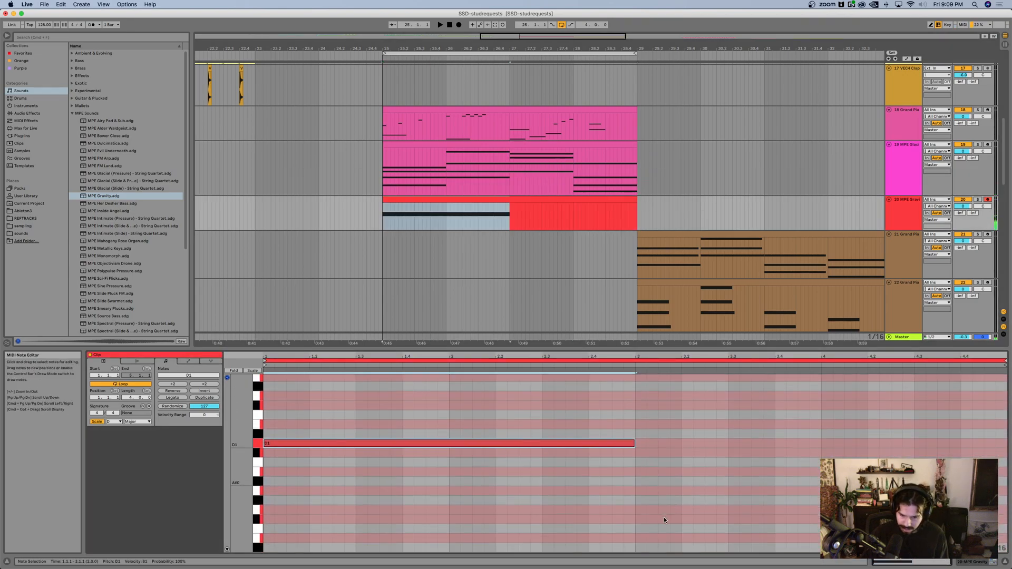
pyautogui.doubleClick(639, 481)
pyautogui.hotkey('shift', 'Right')
pyautogui.hotkey('shift', 'Right')
pyautogui.hotkey('shift', 'Right')
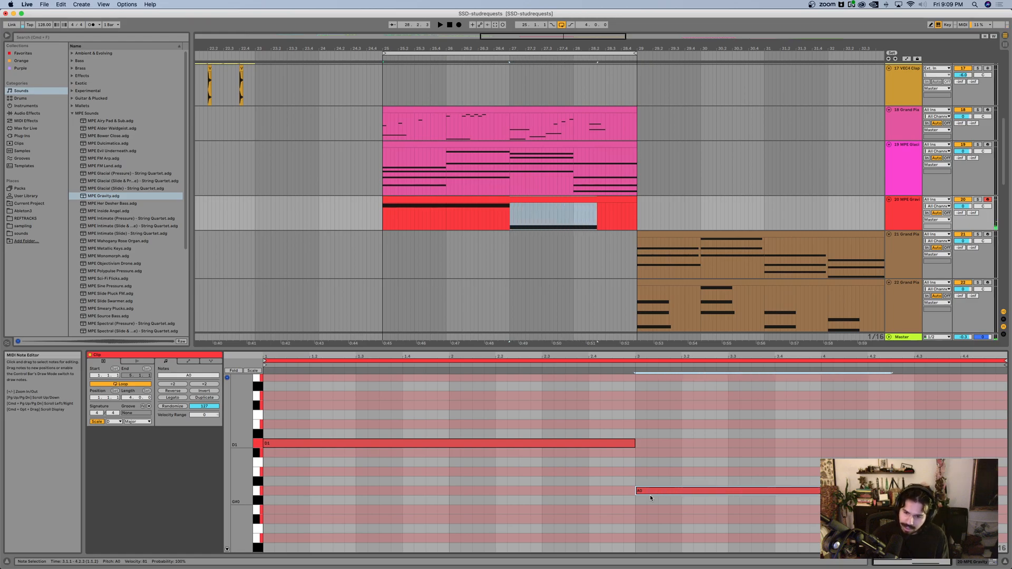
pyautogui.press('space')
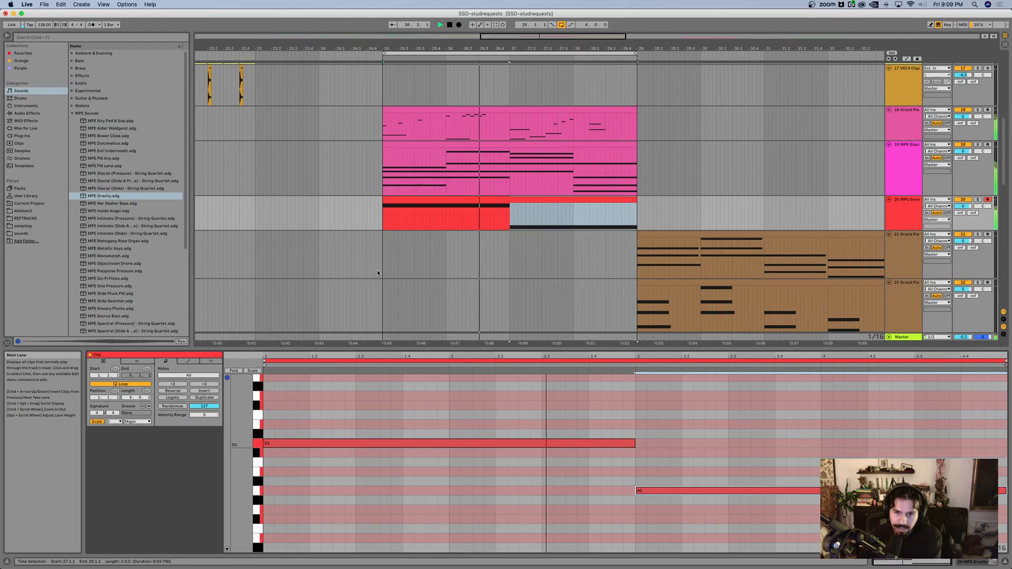
# Step: Reduce the MPE Gravity track volume and set its filter cutoff to 6.18 kHz, delay 56 %, MPE Invert 50, attack 288 ms and release 4.61 s
pyautogui.moveTo(964, 205); pyautogui.dragTo(964, 213)
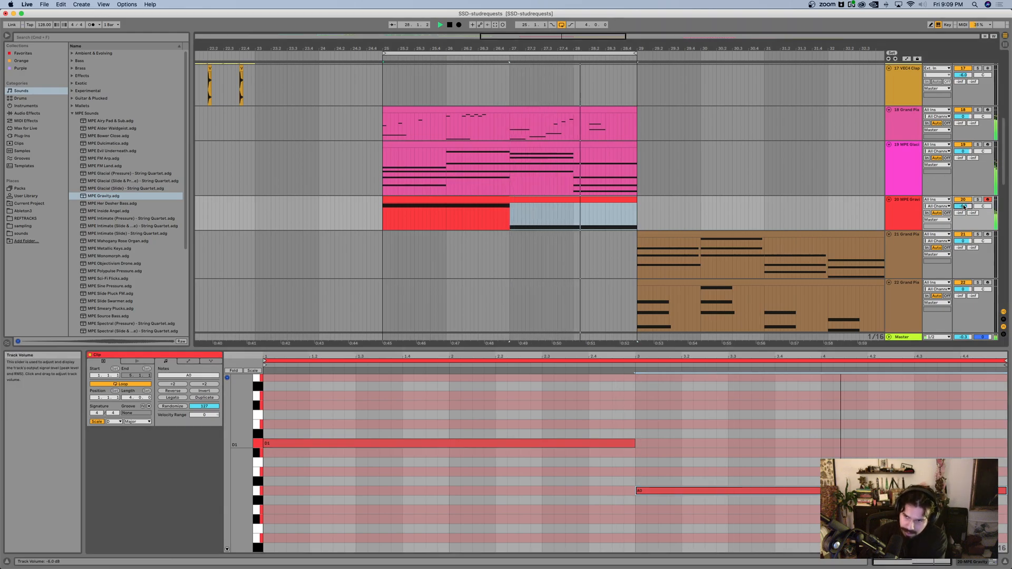
pyautogui.click(892, 211)
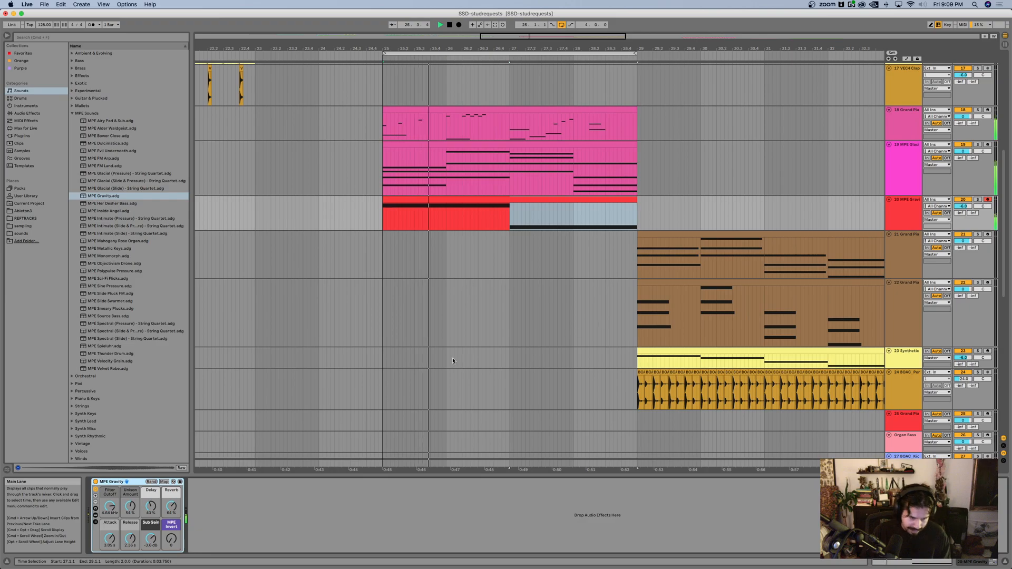
pyautogui.moveTo(171, 506); pyautogui.dragTo(151, 498)
pyautogui.moveTo(172, 539); pyautogui.dragTo(171, 512)
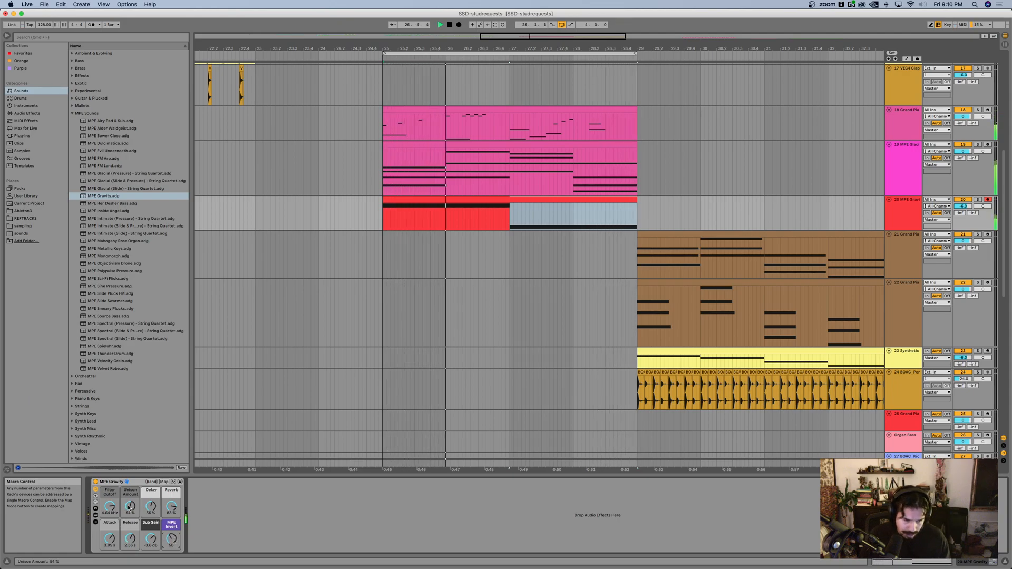
pyautogui.moveTo(110, 507); pyautogui.dragTo(110, 503)
pyautogui.moveTo(110, 538); pyautogui.dragTo(151, 532)
# Step: Try an Amp effect with the Lead and Rock models on the MPE Gravity track, and delete it
pyautogui.press('super+f')
pyautogui.write('amp')
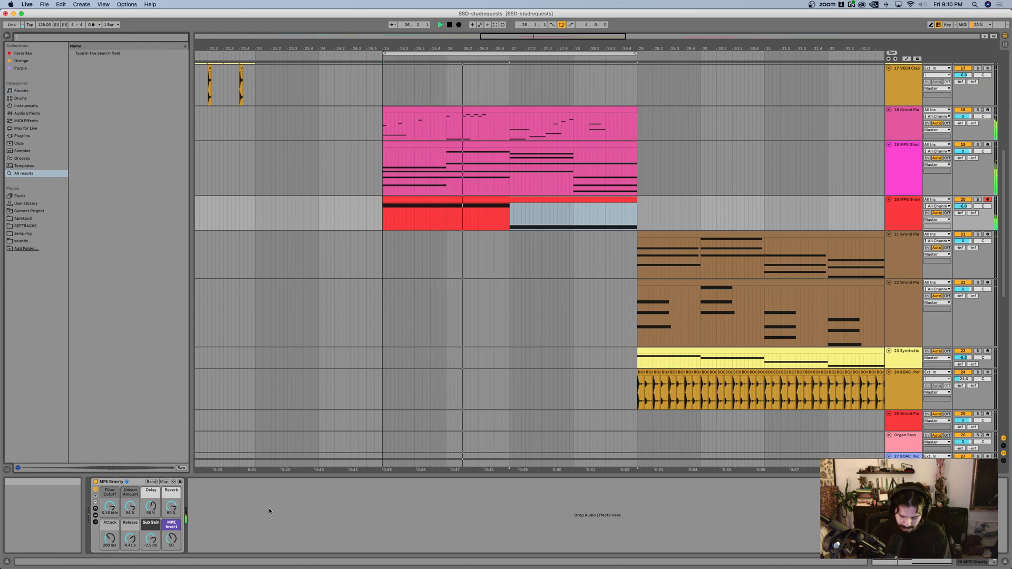
pyautogui.press('Return')
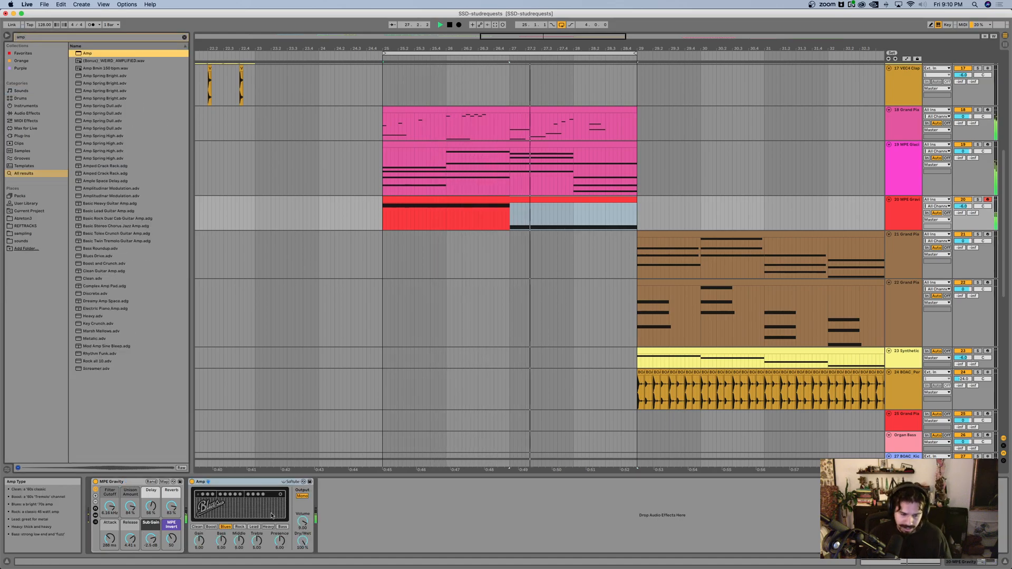
pyautogui.click(254, 527)
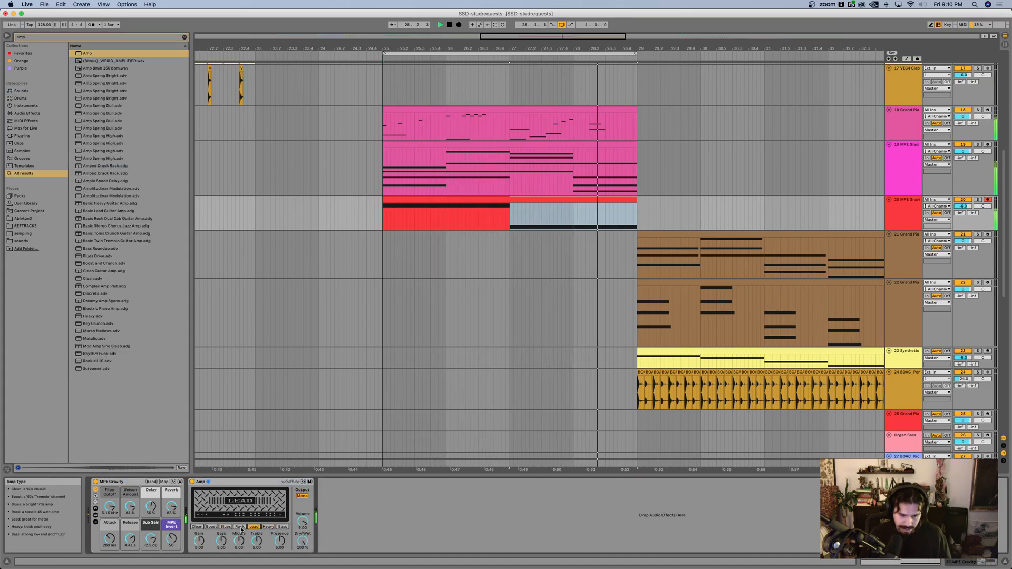
pyautogui.click(240, 527)
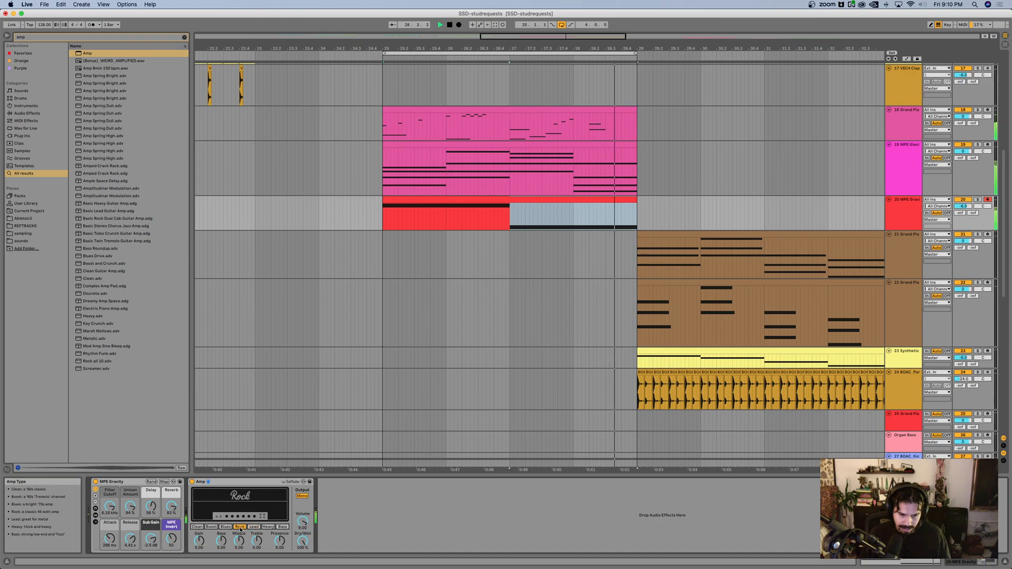
pyautogui.click(247, 484)
pyautogui.press('Delete')
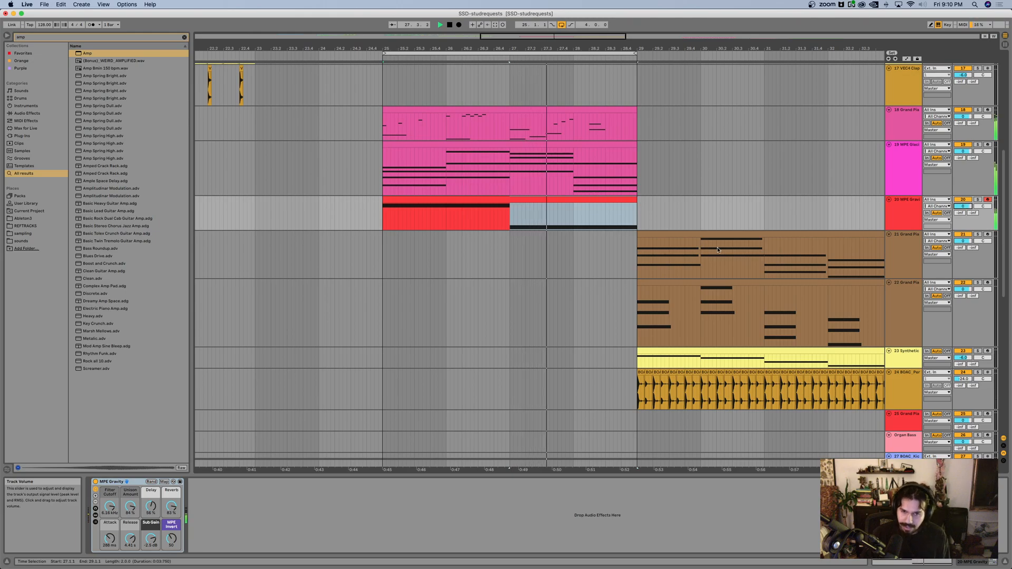
# Step: Look over the arrangement from bar 25 onward for existing clips to reuse under the string section
pyautogui.click(566, 236)
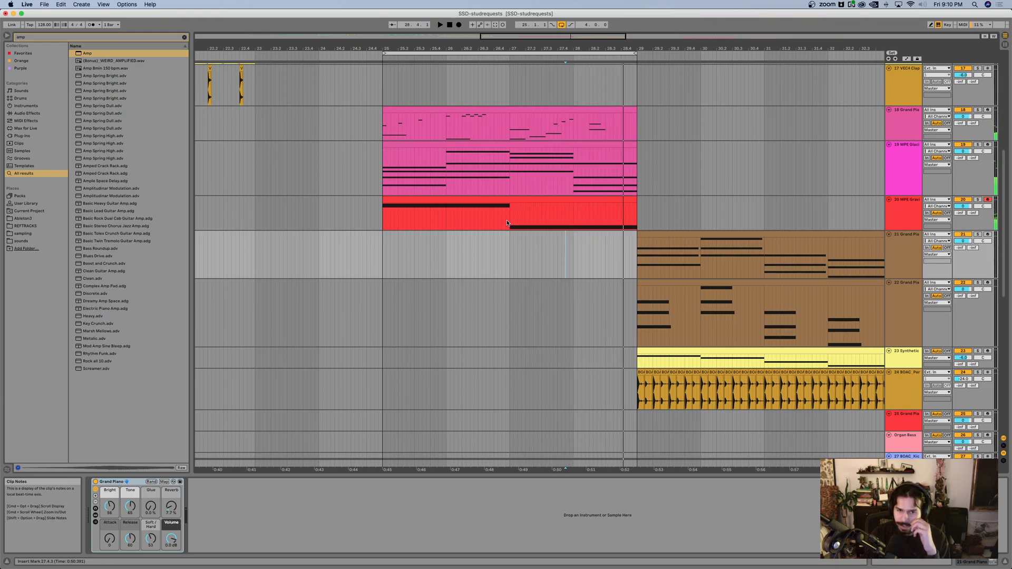
pyautogui.hscroll(4, 450, 169)
pyautogui.scroll(-4, 431, 132)
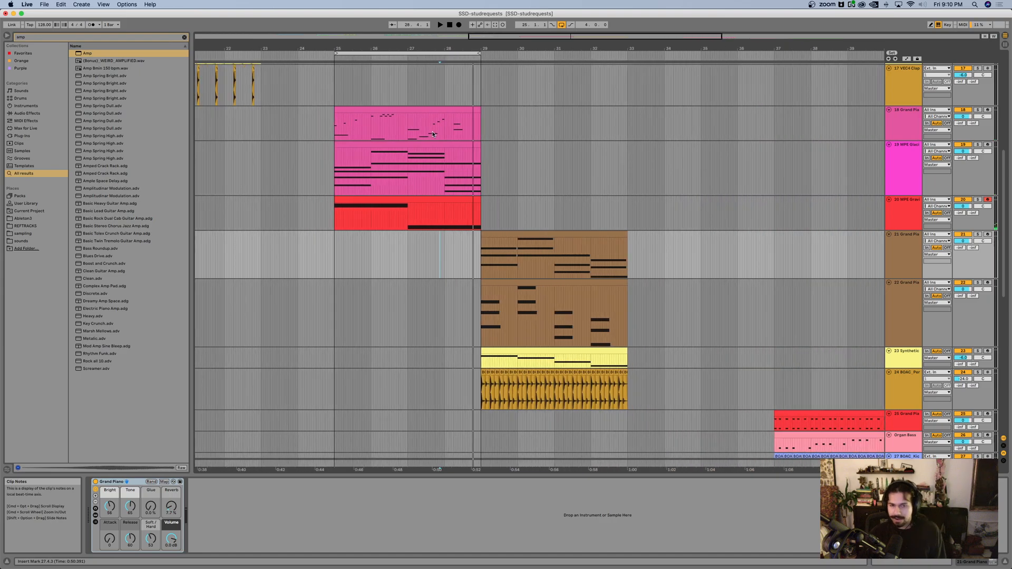
pyautogui.scroll(-3, 432, 133)
pyautogui.scroll(3, 532, 138)
pyautogui.scroll(-1, 533, 138)
pyautogui.hscroll(2, 532, 138)
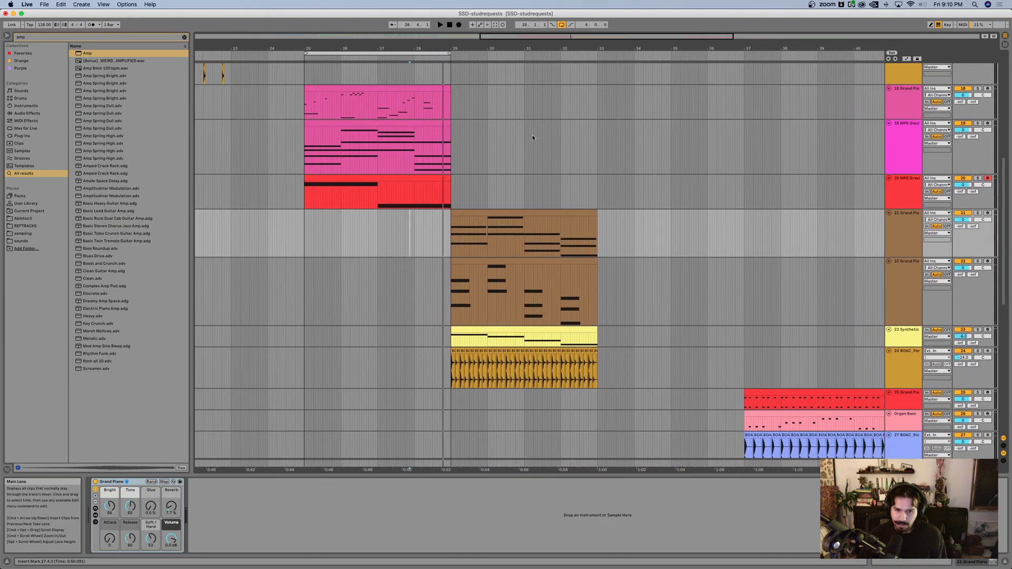
pyautogui.scroll(4, 456, 348)
pyautogui.hscroll(-2, 471, 346)
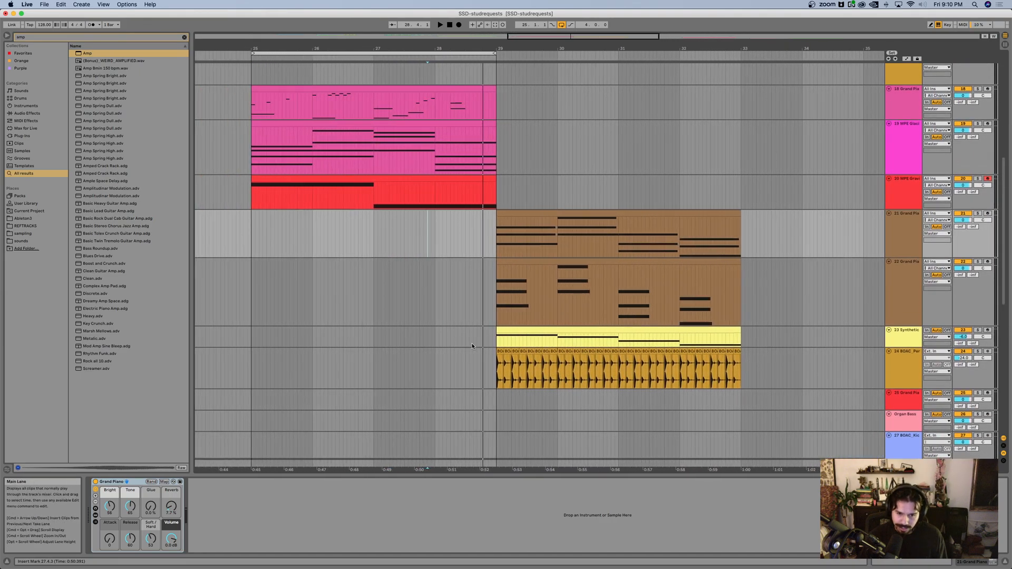
# Step: Copy the BOAC percussion clips from bars 29–33 to start at bar 25, and set their track volume to -17.0 dB during playback
pyautogui.click(500, 351)
pyautogui.keyDown('shift'); pyautogui.click(737, 351); pyautogui.keyUp('shift')
pyautogui.moveTo(738, 351); pyautogui.dragTo(492, 360)
pyautogui.press('space')
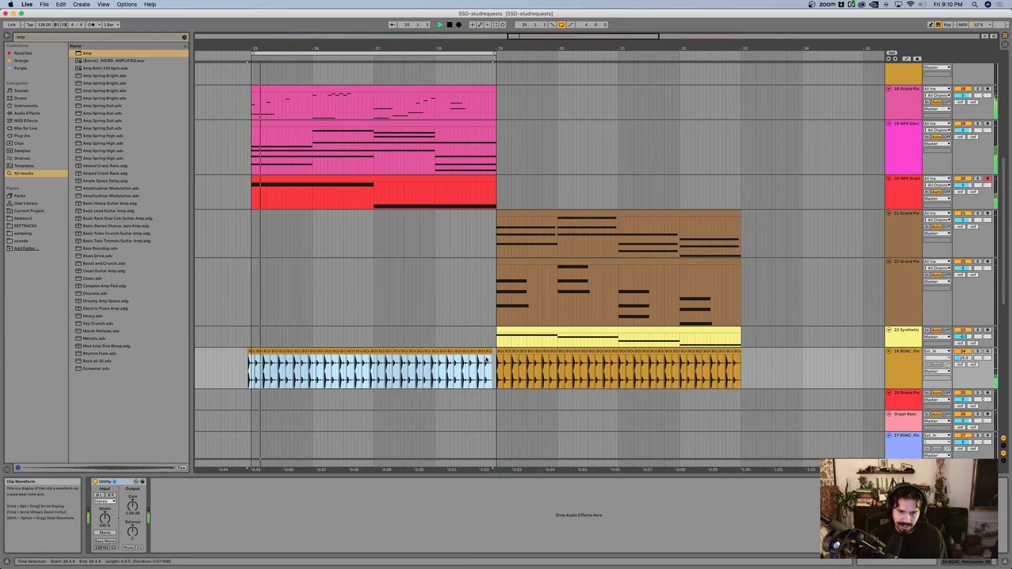
pyautogui.scroll(2, 338, 340)
pyautogui.hscroll(-1, 338, 340)
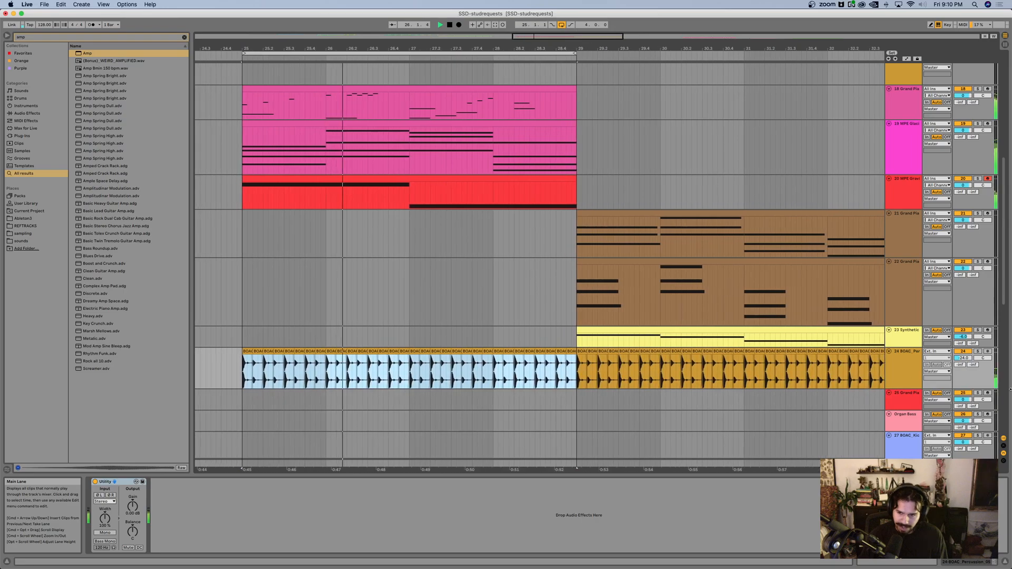
pyautogui.click(960, 359)
pyautogui.moveTo(960, 362); pyautogui.dragTo(960, 362)
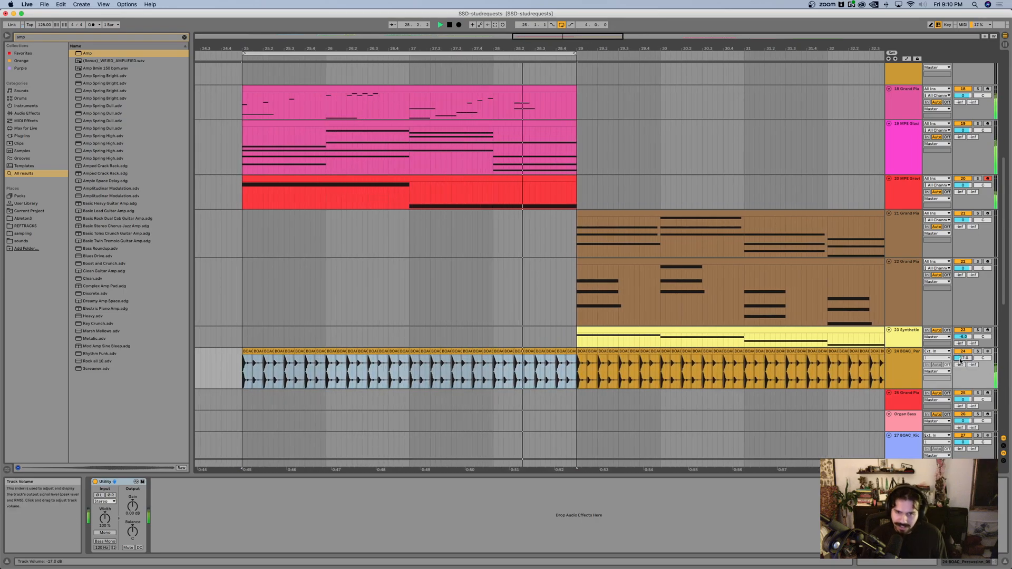
# Step: Look over the arrangement from bar 25 onward, including the piano, organ bass, drum and Wavetable tracks further down
pyautogui.scroll(-5, 504, 261)
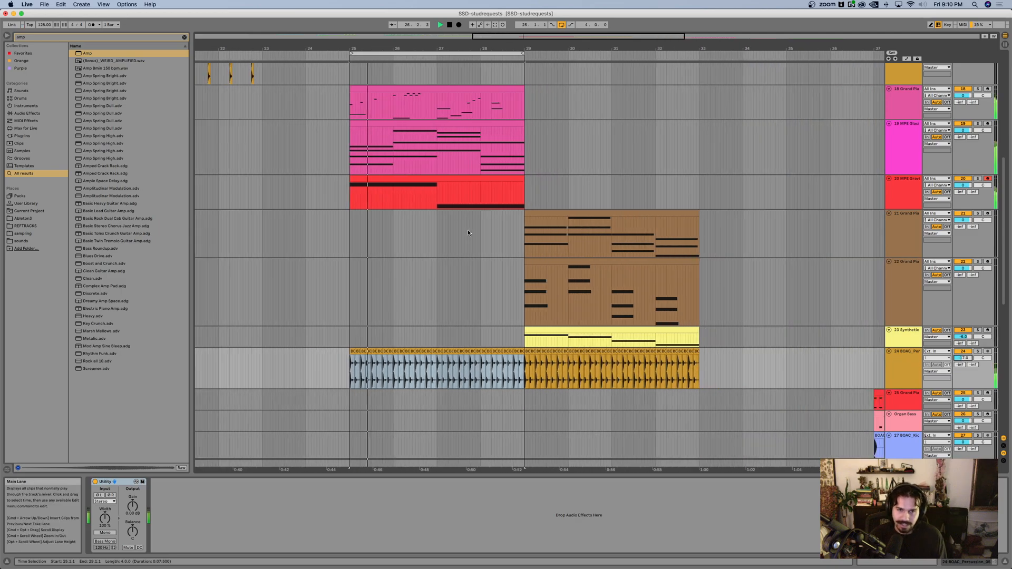
pyautogui.scroll(-4, 506, 239)
pyautogui.hscroll(3, 506, 239)
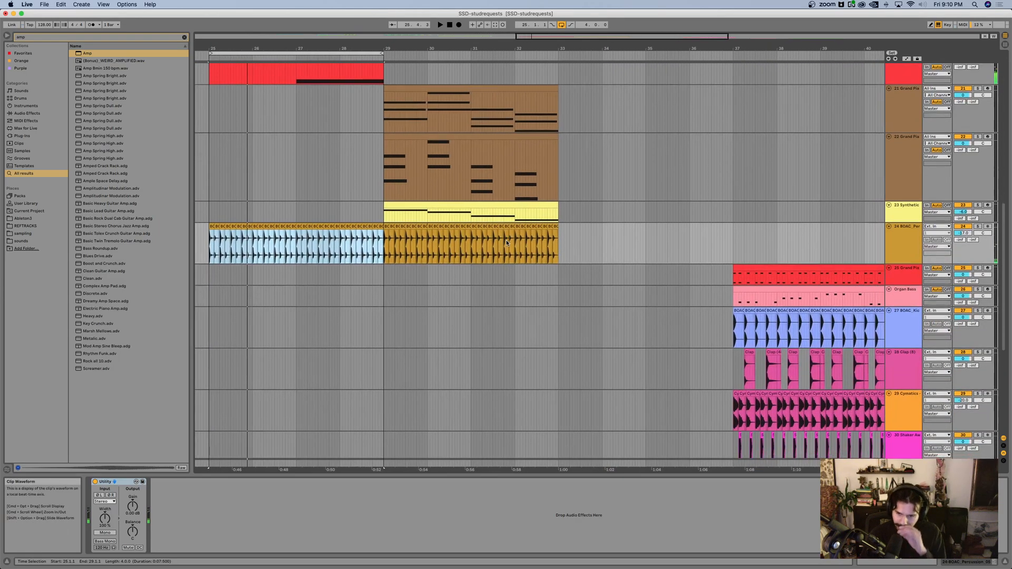
pyautogui.scroll(3, 466, 211)
pyautogui.scroll(-3, 470, 212)
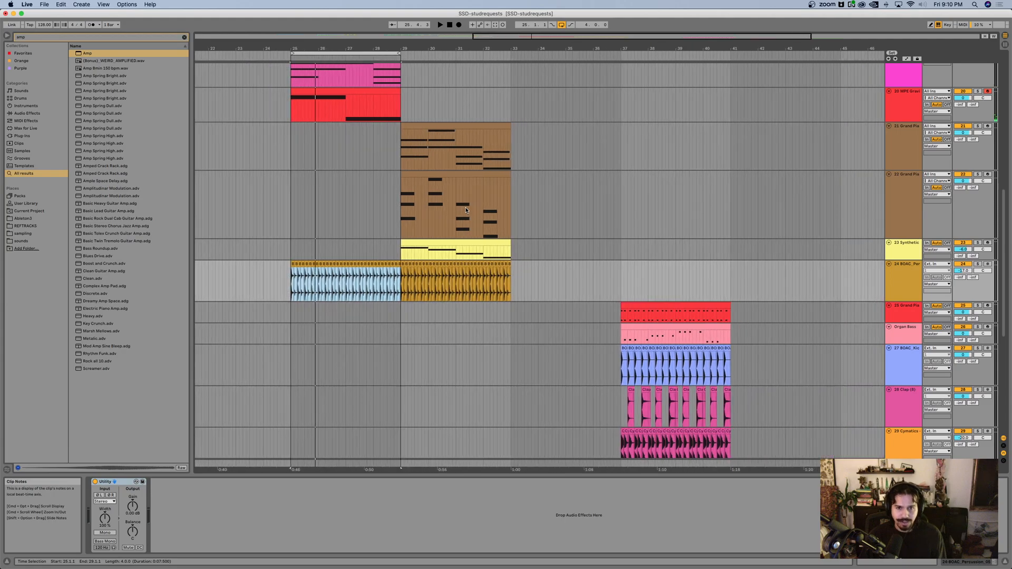
pyautogui.scroll(-4, 474, 213)
pyautogui.scroll(-4, 479, 218)
pyautogui.hscroll(2, 478, 218)
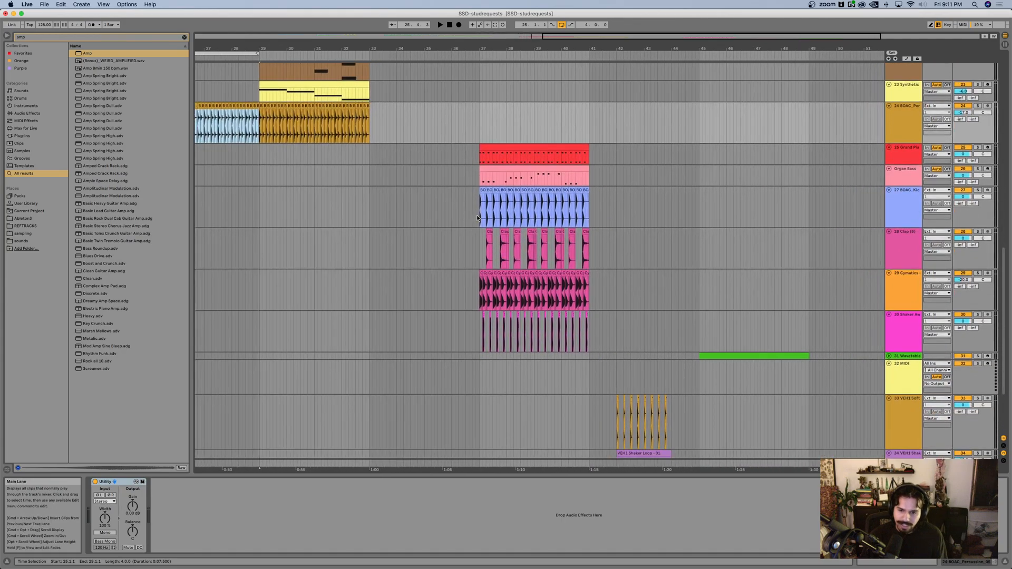
# Step: Switch to Spotify, listen to a passage of Show Me Love by Robin S, and keep Multi-Output Device as the sound output
pyautogui.hotkey('ctrl', 'Up')
pyautogui.click(271, 369)
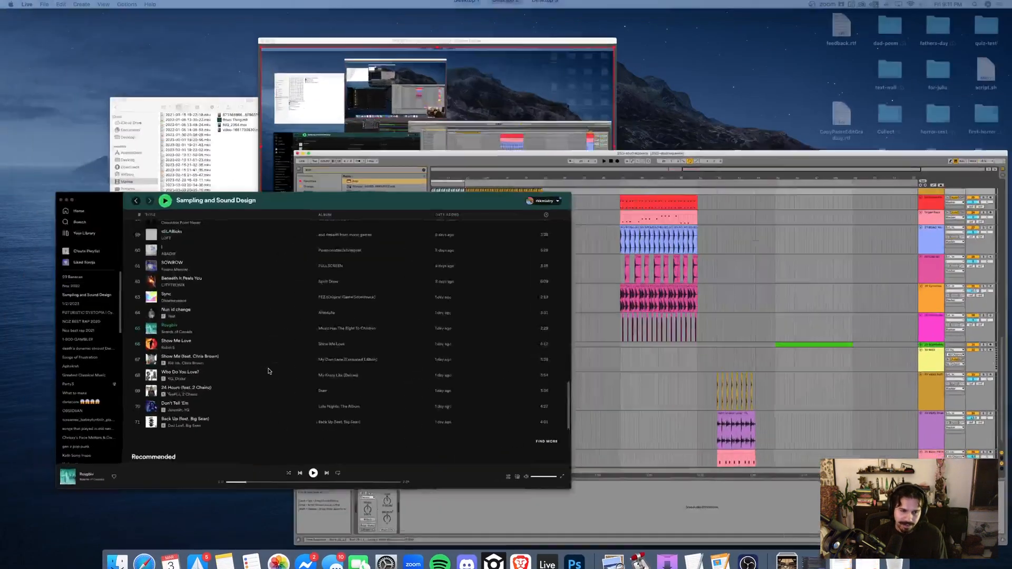
pyautogui.click(372, 484)
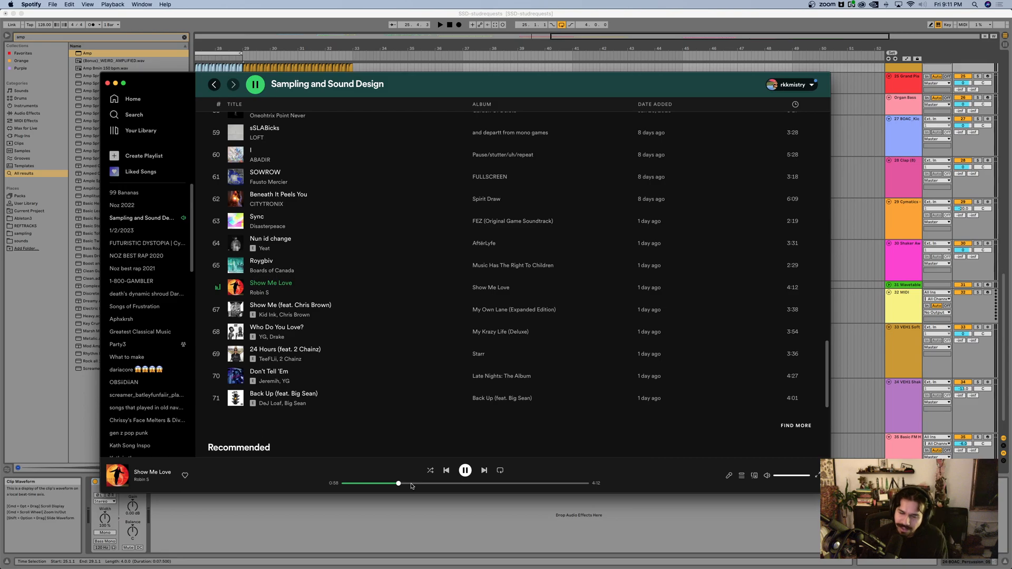
pyautogui.click(922, 5)
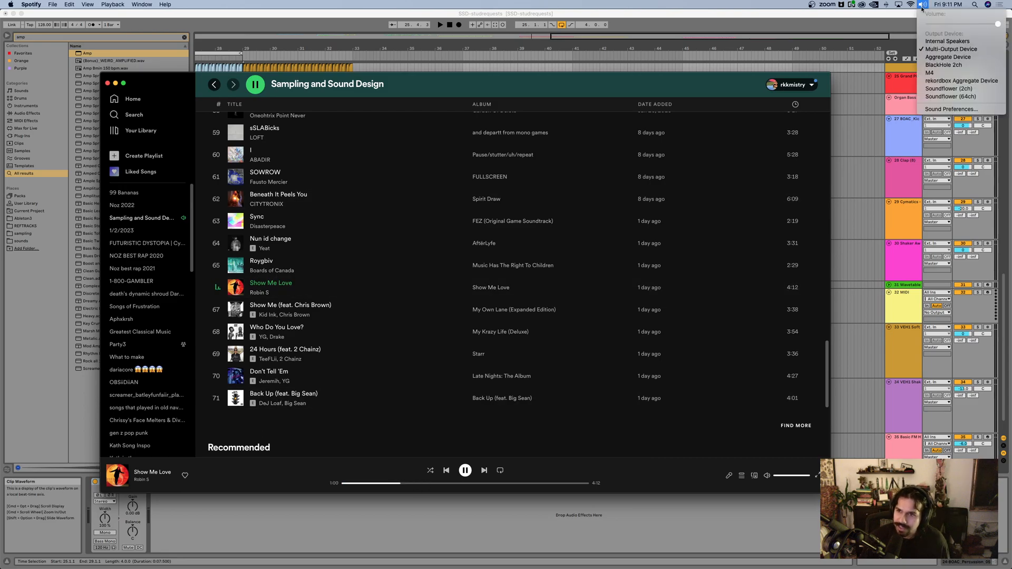
pyautogui.click(938, 49)
pyautogui.hotkey('ctrl', 'Up')
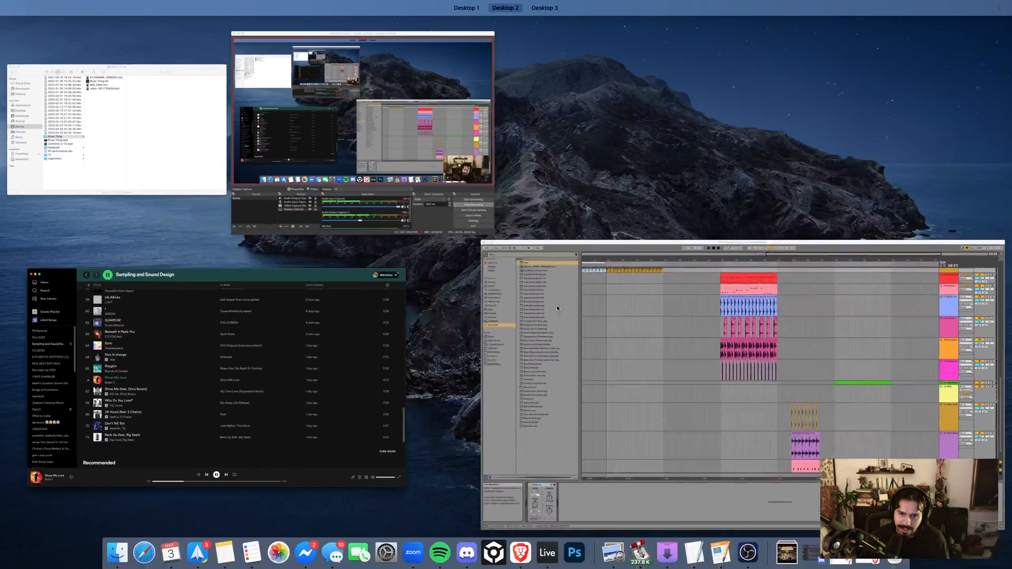
pyautogui.click(246, 352)
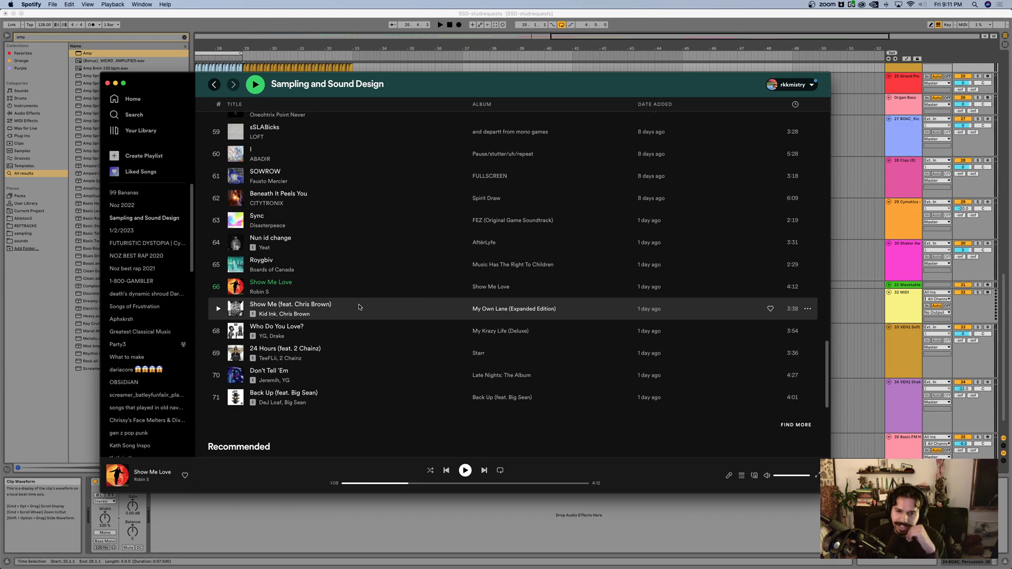
# Step: Play passages of Show Me (feat. Chris Brown) and Don't Tell 'Em as reference for the next synth sound
pyautogui.doubleClick(358, 307)
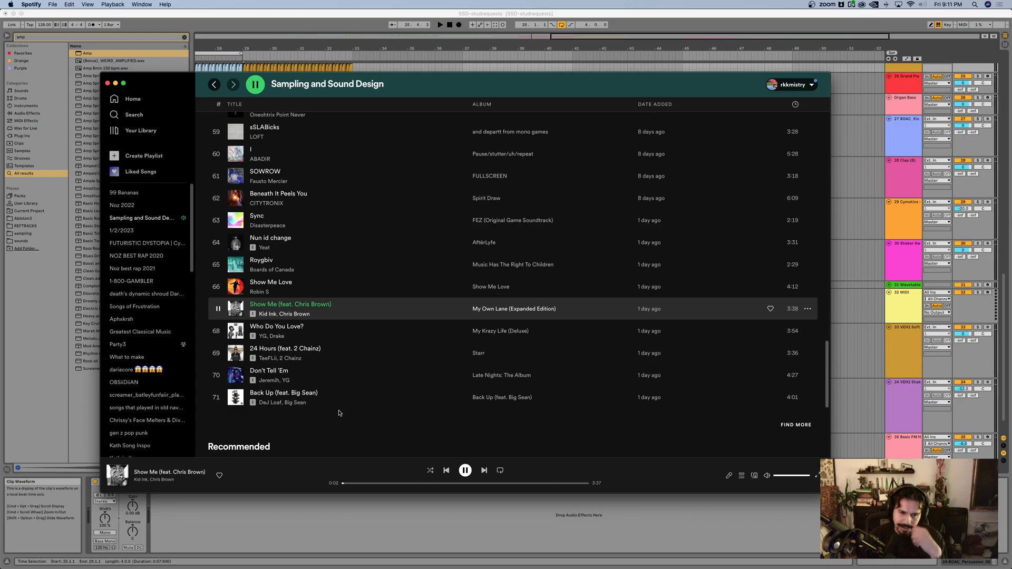
pyautogui.click(383, 484)
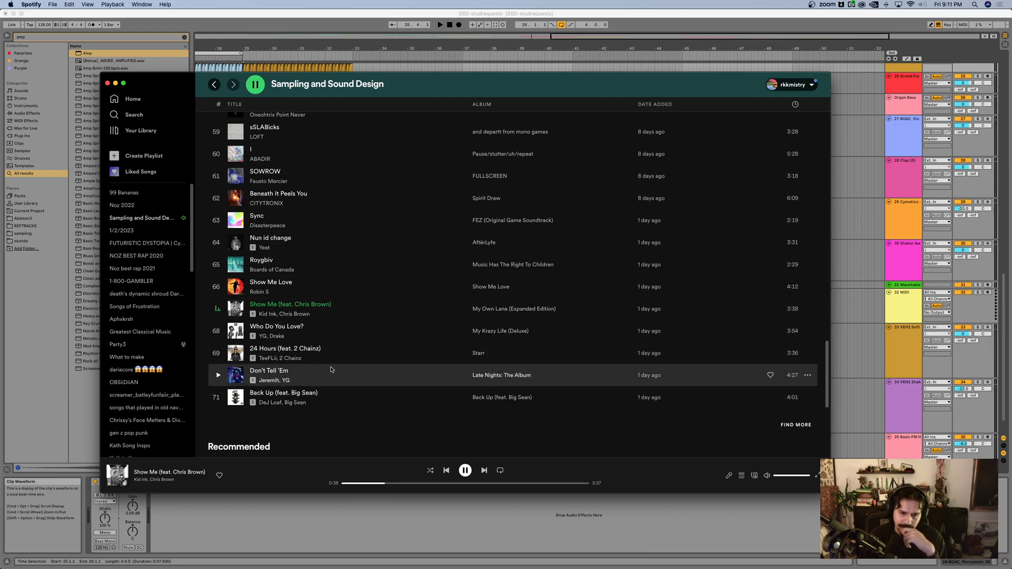
pyautogui.doubleClick(331, 370)
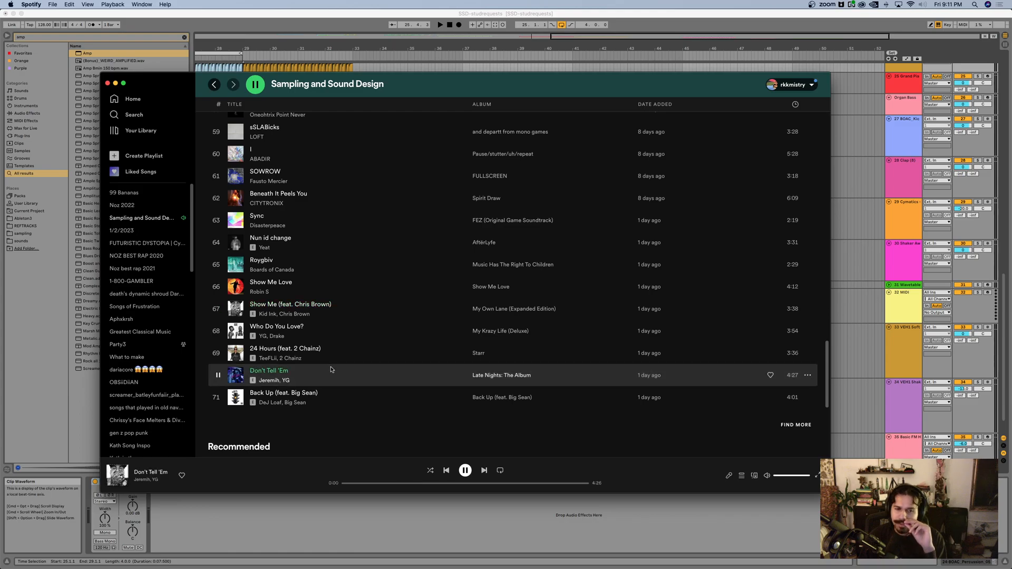
pyautogui.click(374, 483)
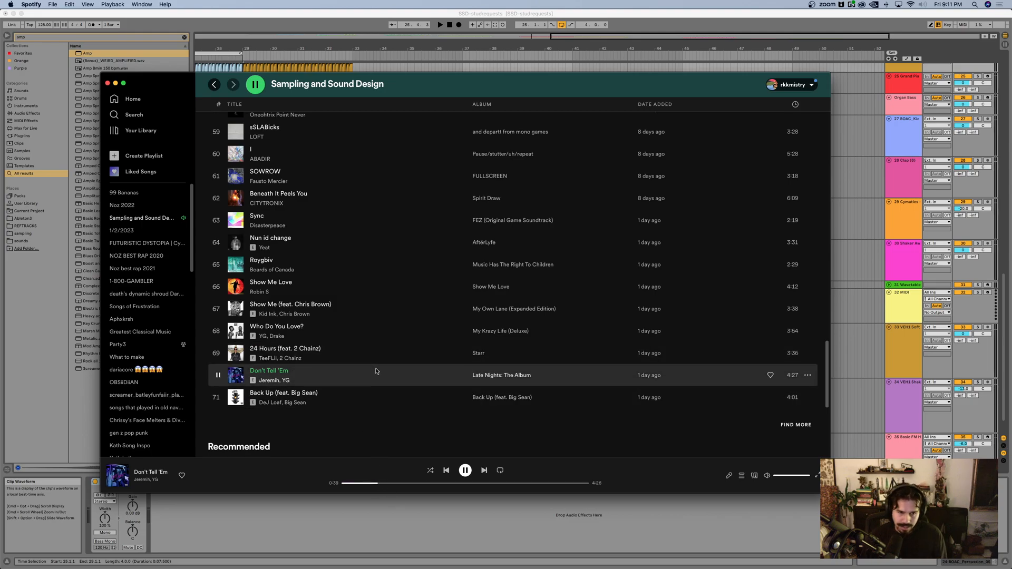
# Step: Switch back to Ableton Live and look over the tracks around bars 37 to 49 for an empty MIDI track
pyautogui.hotkey('ctrl', 'Up')
pyautogui.click(531, 331)
pyautogui.scroll(-2, 505, 334)
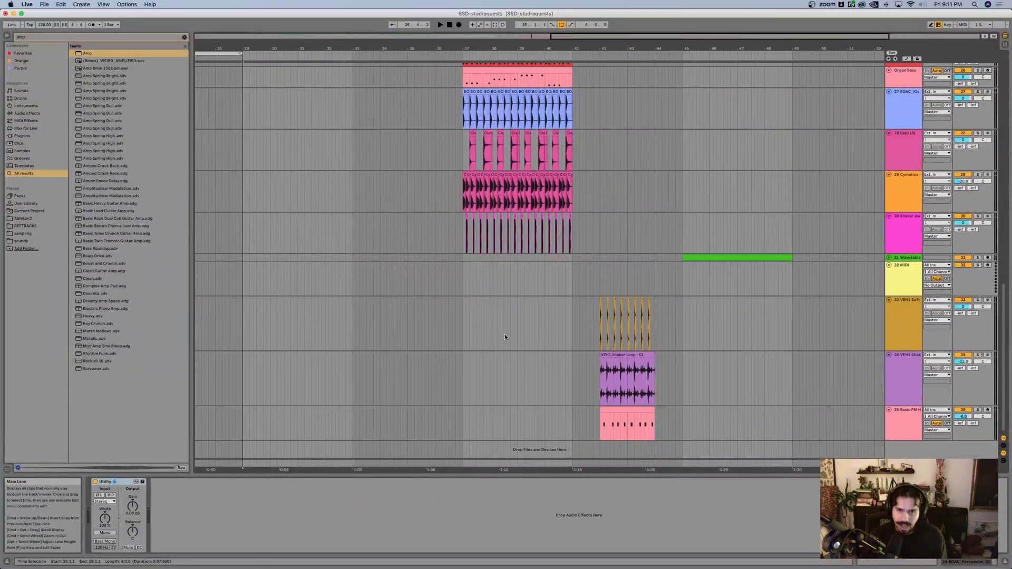
pyautogui.hscroll(3, 504, 337)
pyautogui.scroll(5, 511, 326)
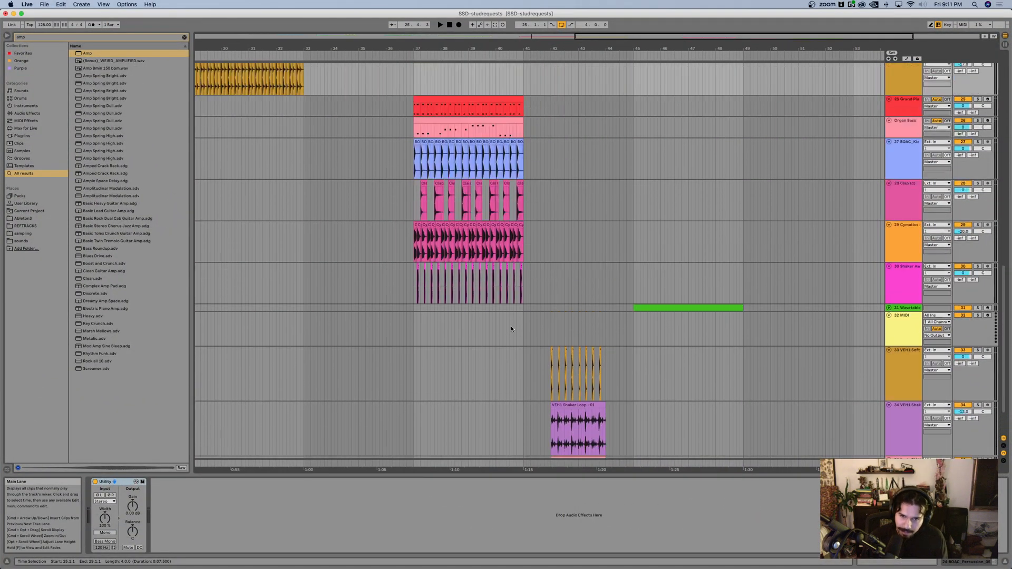
pyautogui.scroll(2, 498, 296)
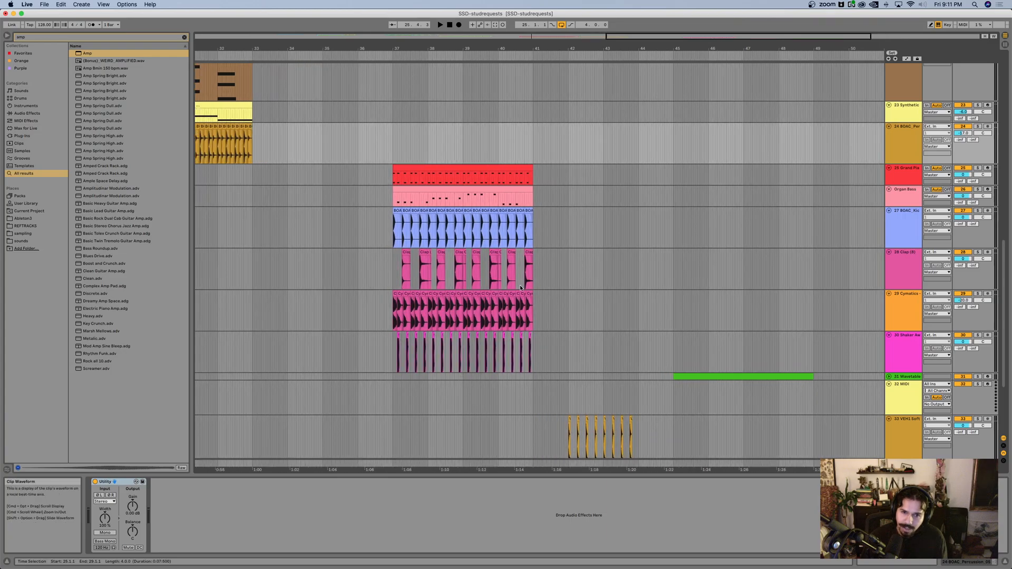
pyautogui.scroll(-4, 515, 280)
pyautogui.scroll(-1, 516, 280)
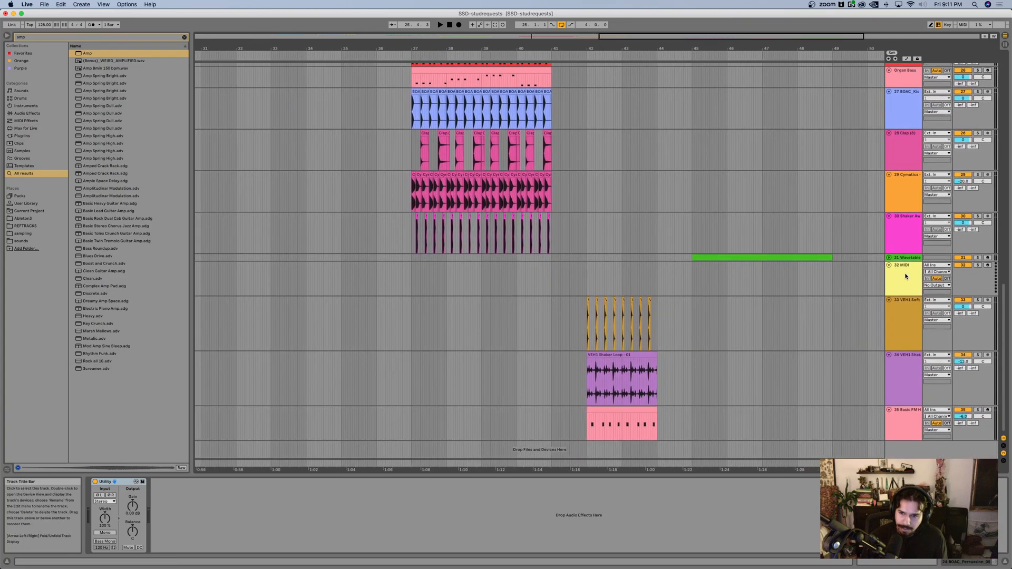
# Step: Load the Wavetable instrument onto the empty MIDI track 32 and show its expanded view
pyautogui.click(687, 274)
pyautogui.hscroll(2, 687, 275)
pyautogui.hscroll(1, 687, 275)
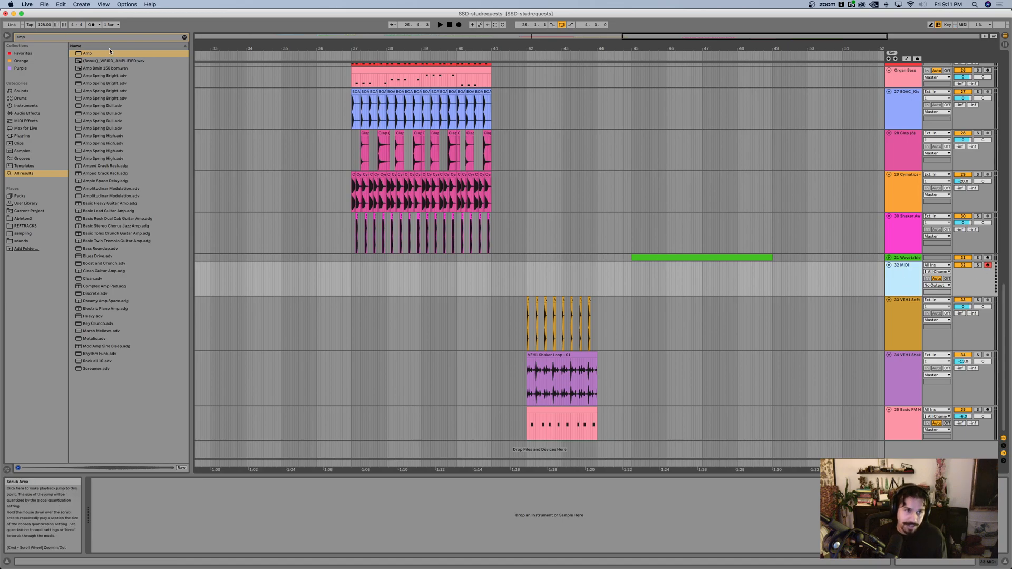
pyautogui.press('super+f')
pyautogui.write('wave')
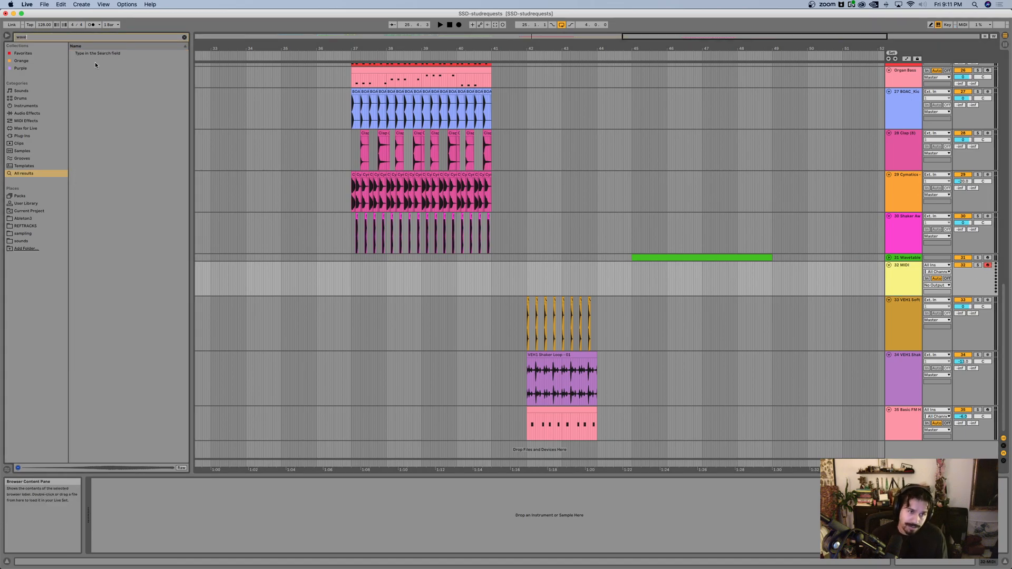
pyautogui.click(88, 53)
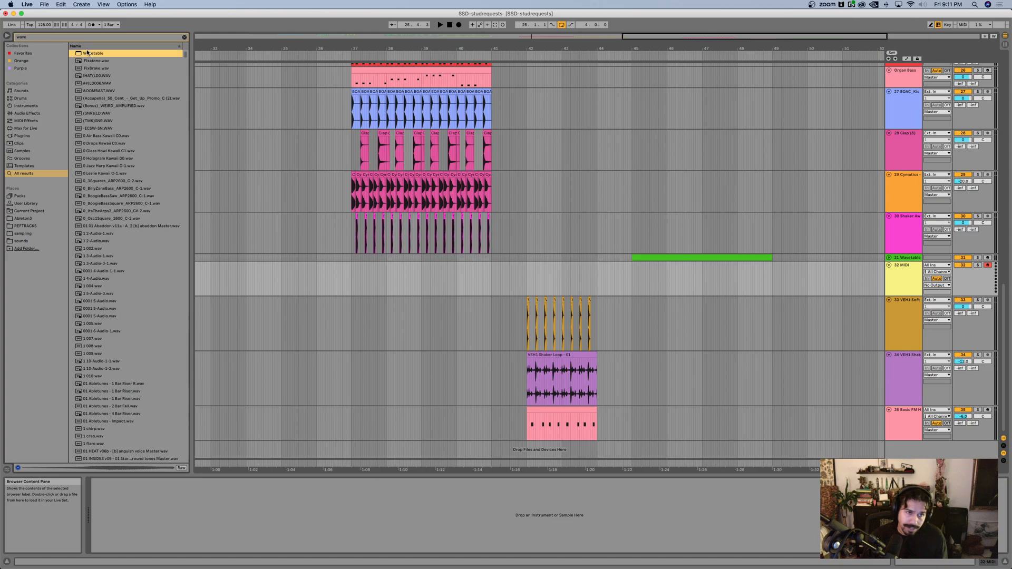
pyautogui.moveTo(836, 275); pyautogui.dragTo(836, 275)
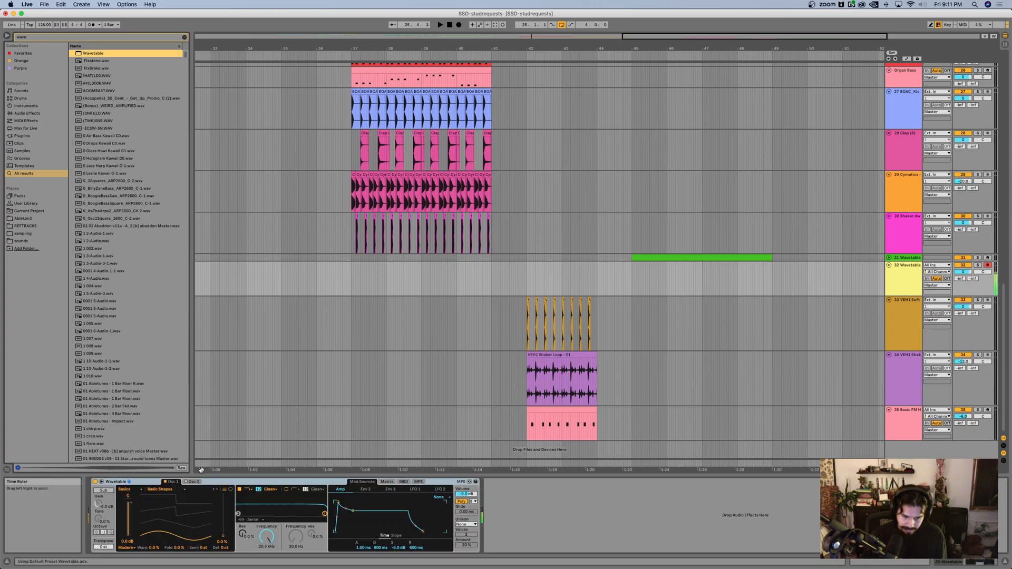
pyautogui.click(102, 482)
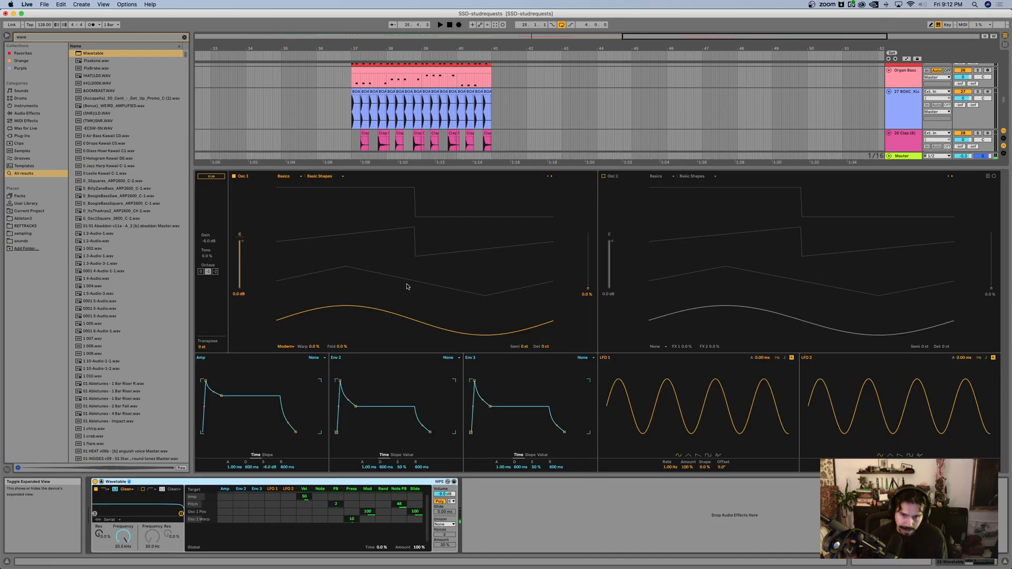
# Step: Enable Osc 2 in Wavetable and set the wavetable position of both oscillators to the triangle shape at 33 %
pyautogui.moveTo(587, 270); pyautogui.dragTo(588, 270)
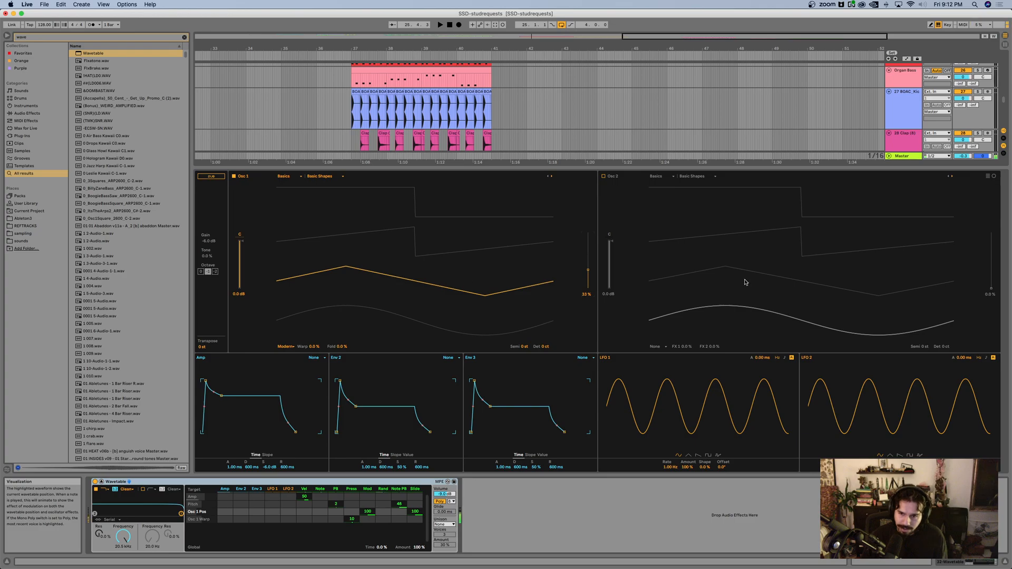
pyautogui.click(604, 176)
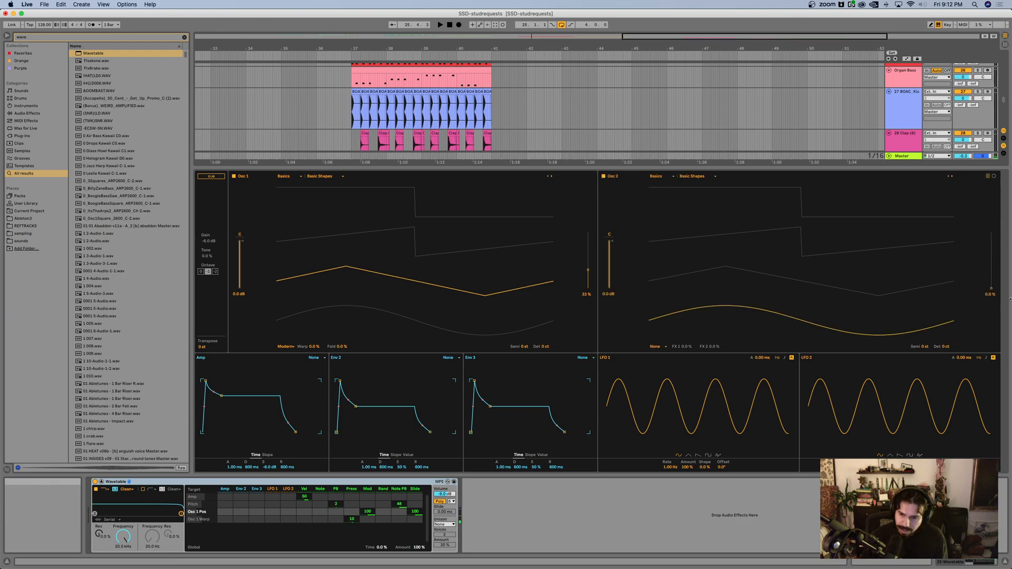
pyautogui.moveTo(992, 288); pyautogui.dragTo(991, 270)
# Step: Transpose Osc 2 to 7 semitones and Osc 1 to -12 semitones, and adjust the computer keyboard's octave and velocity for test notes
pyautogui.click(923, 347)
pyautogui.write('7')
pyautogui.press('Return')
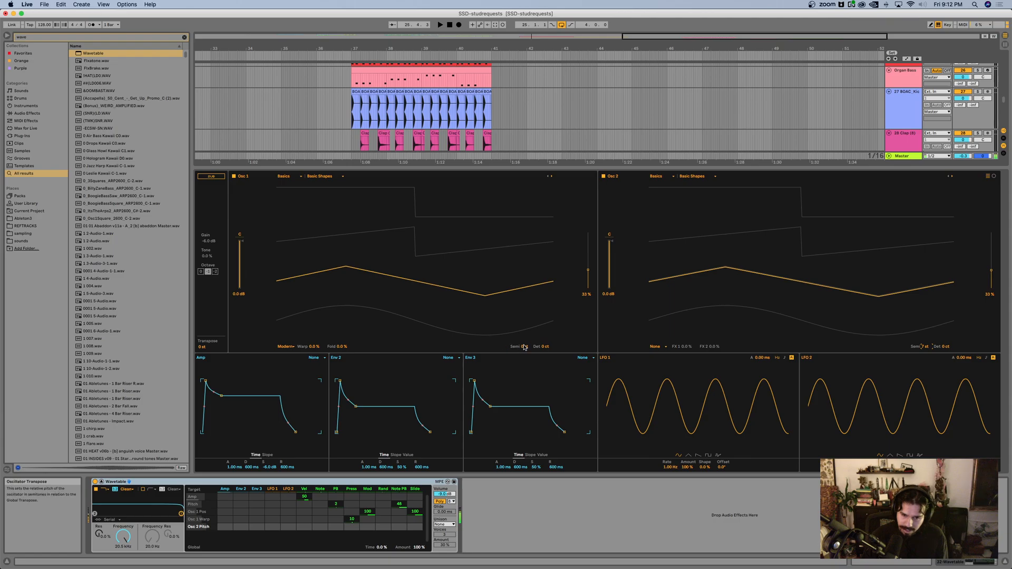
pyautogui.press('Return')
pyautogui.press('c')
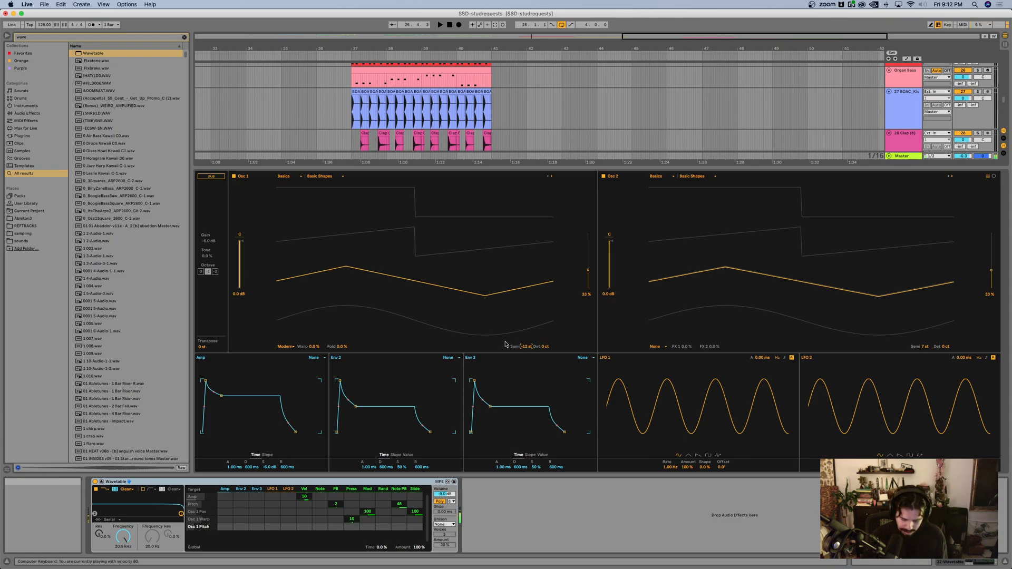
pyautogui.press('x')
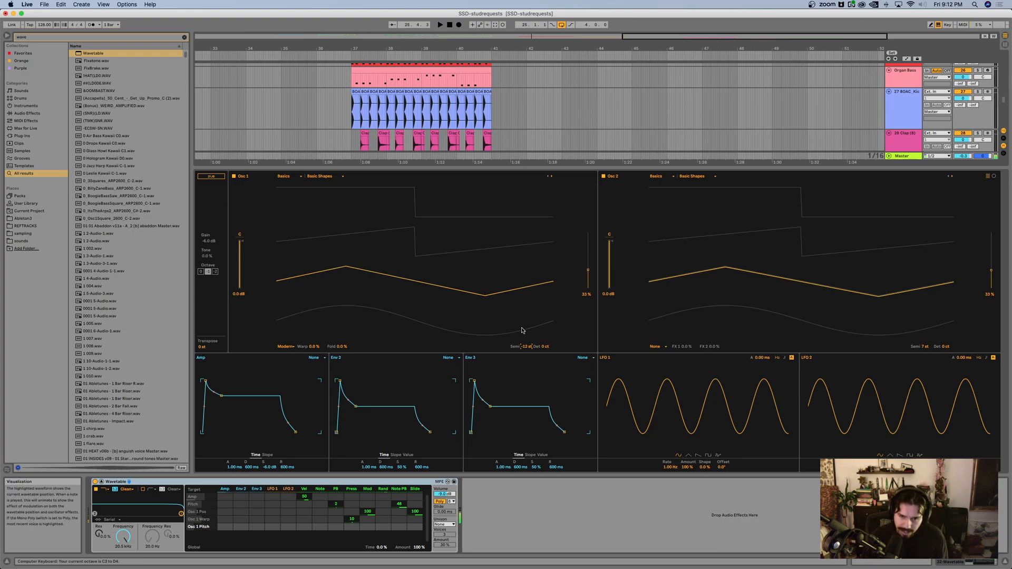
# Step: Lower Filter 1's frequency to 178 Hz with added resonance, and modulate it with Env 2
pyautogui.moveTo(180, 513); pyautogui.dragTo(129, 510)
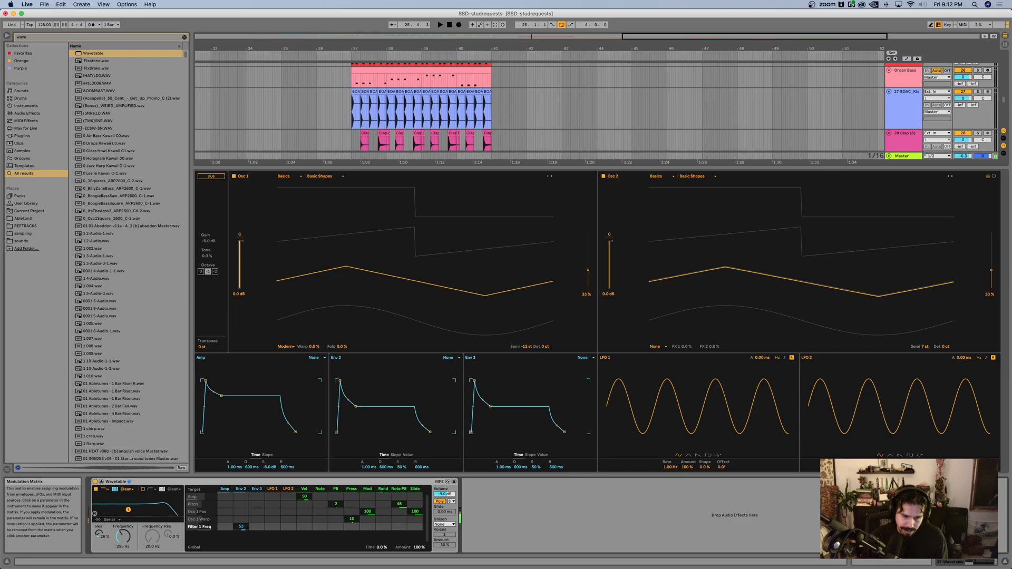
pyautogui.moveTo(128, 510); pyautogui.dragTo(118, 510)
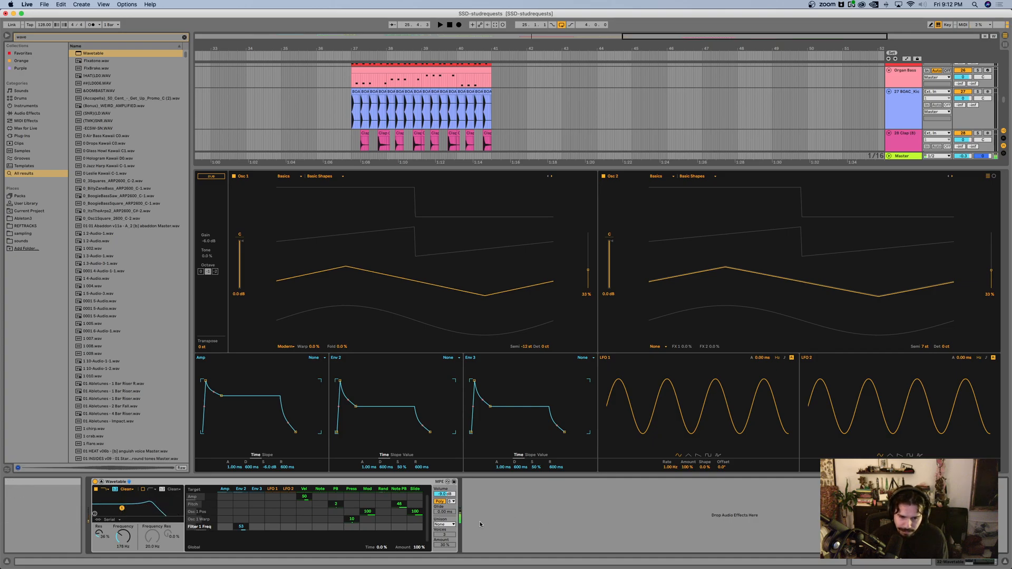
# Step: Try the Phase Sync, Shimmer and Classic unison modes in Wavetable, and set unison back to None
pyautogui.click(445, 525)
pyautogui.click(449, 506)
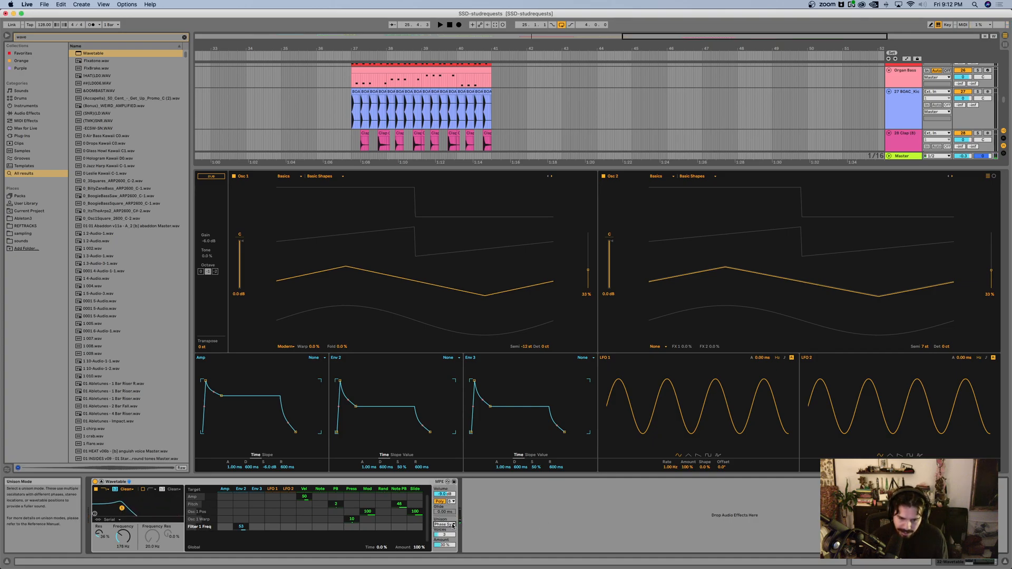
pyautogui.click(445, 524)
pyautogui.click(444, 496)
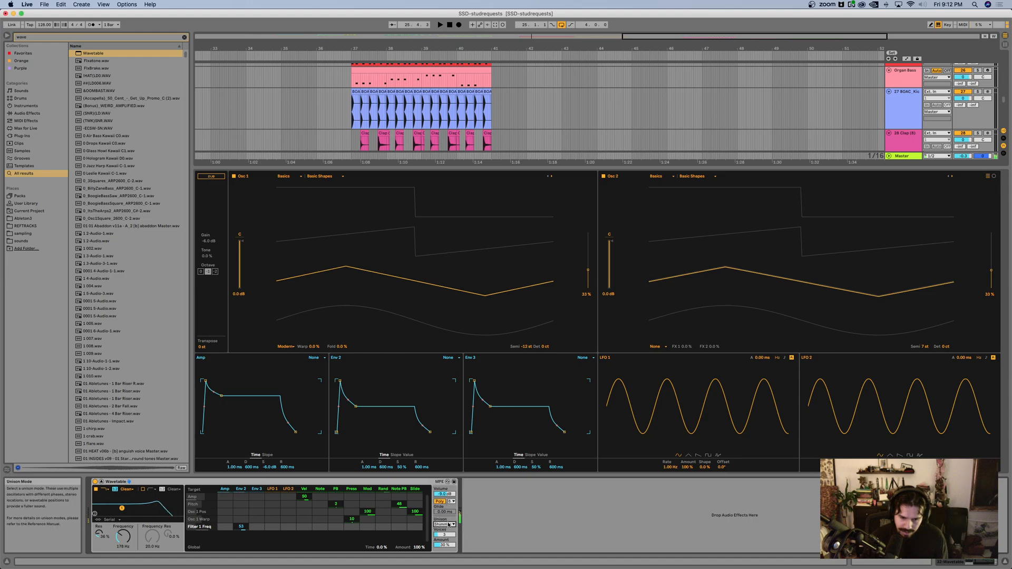
pyautogui.click(444, 524)
pyautogui.click(444, 489)
pyautogui.click(450, 524)
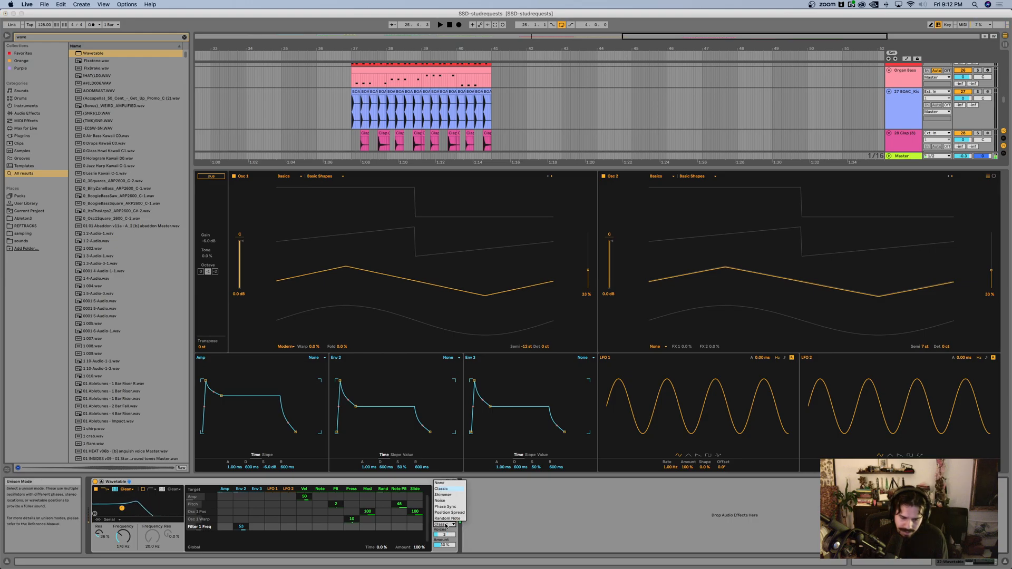
pyautogui.click(445, 482)
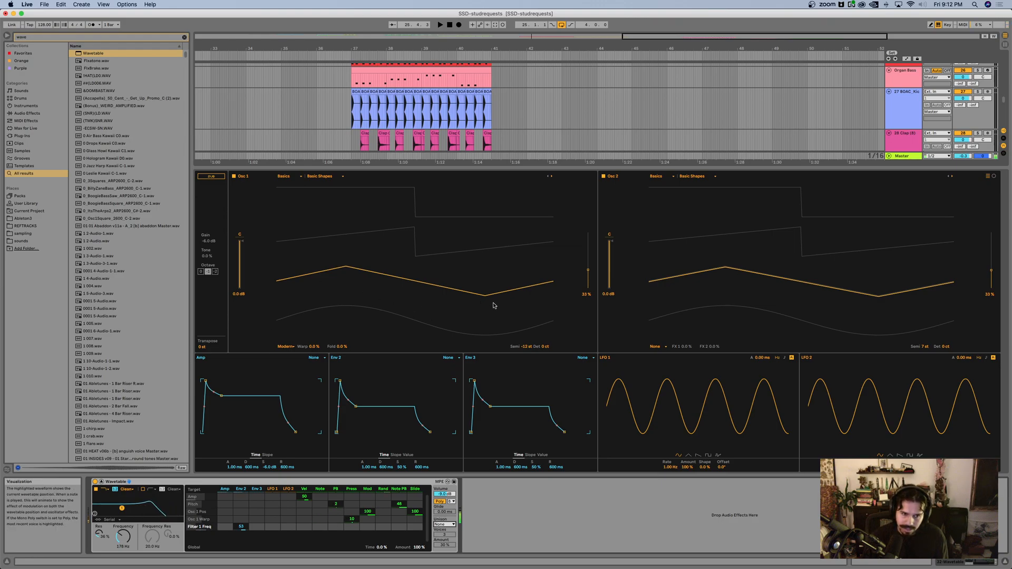
# Step: Shift the computer keyboard's octave down and turn on Wavetable's sub oscillator
pyautogui.press('z')
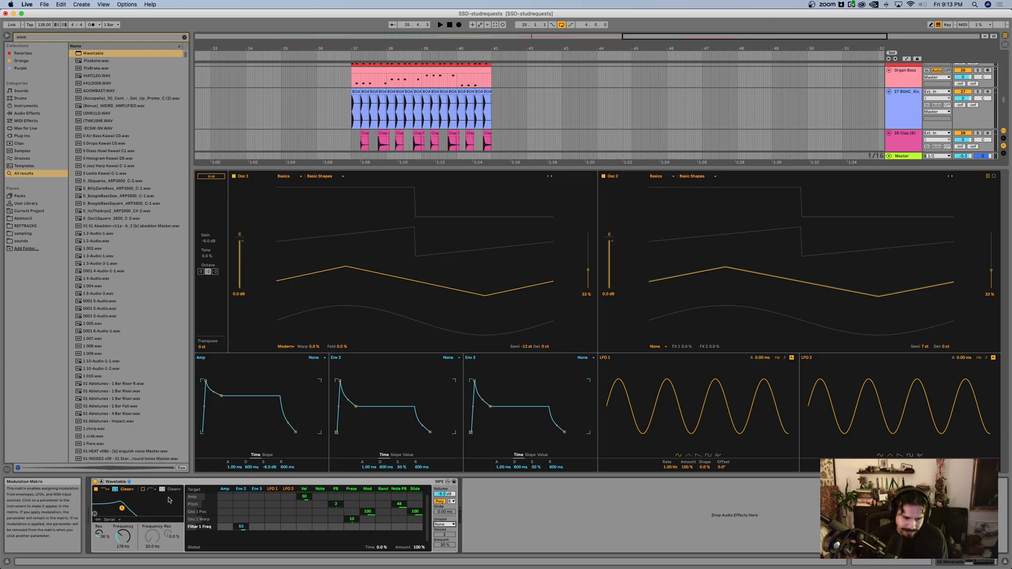
pyautogui.click(203, 176)
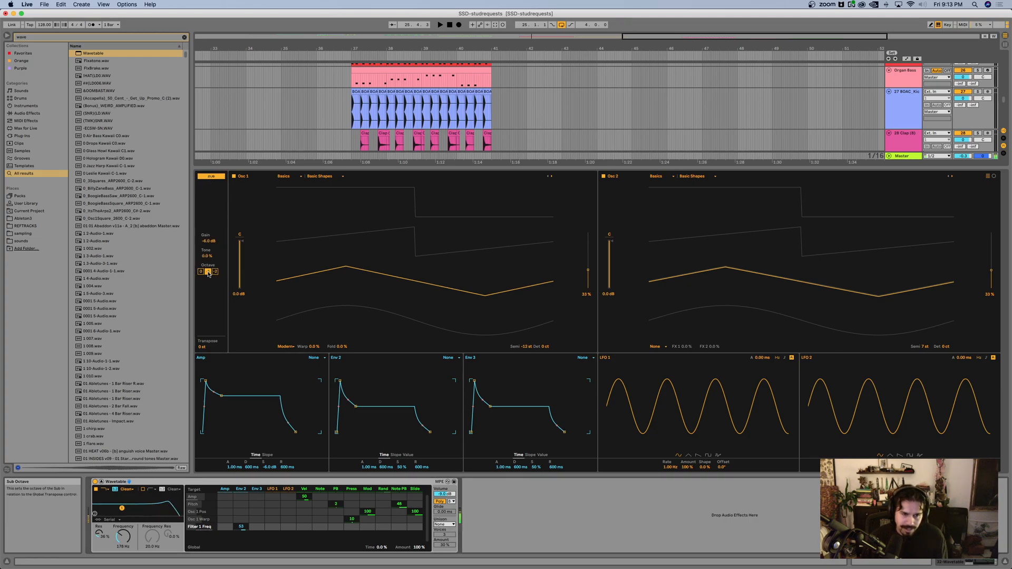
# Step: Switch Filter 1's circuit to OSR, adjust its drive, and lower its frequency to 98.6 Hz
pyautogui.moveTo(206, 257); pyautogui.dragTo(207, 259)
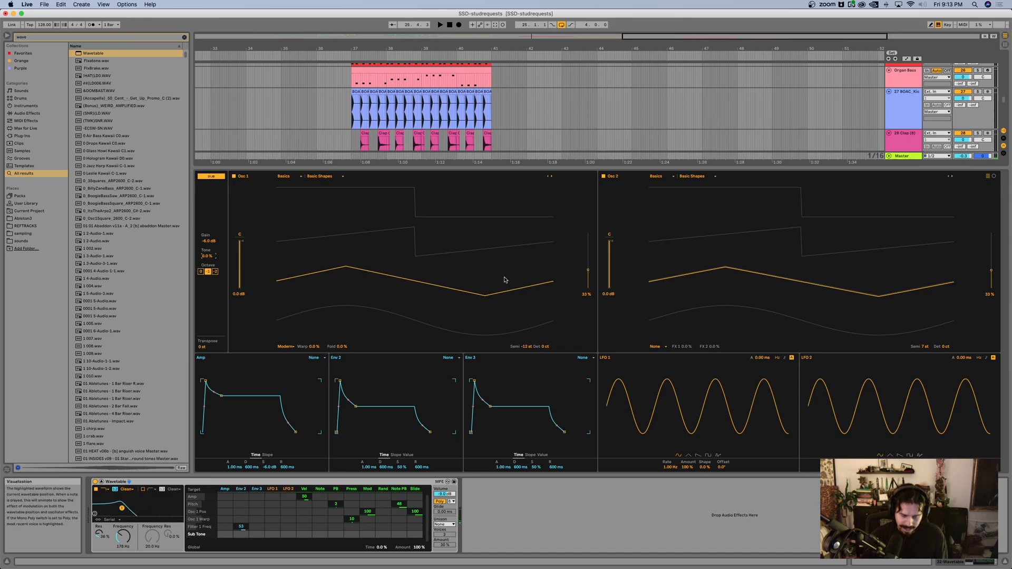
pyautogui.click(132, 490)
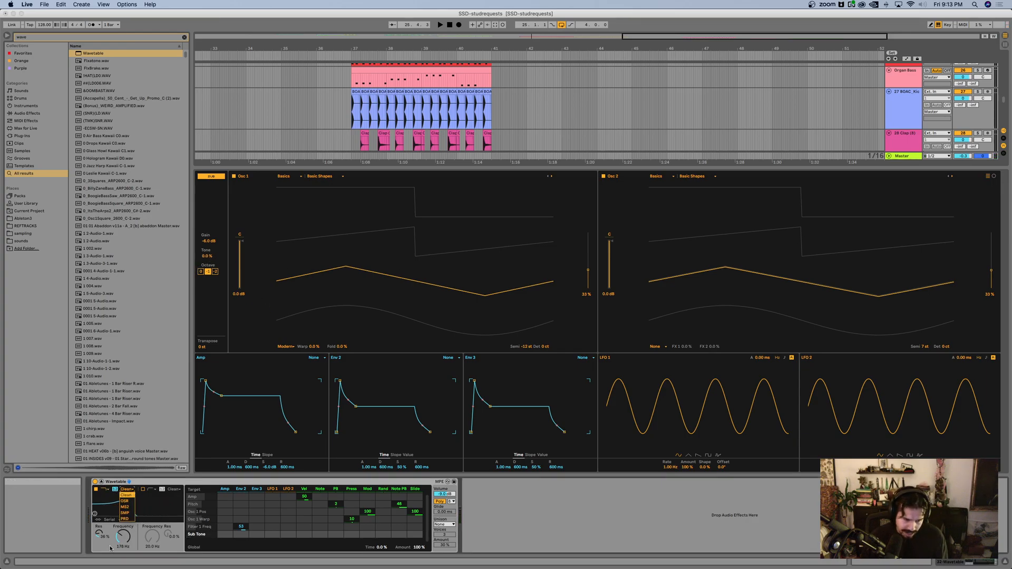
pyautogui.click(127, 498)
pyautogui.moveTo(102, 548); pyautogui.dragTo(123, 544)
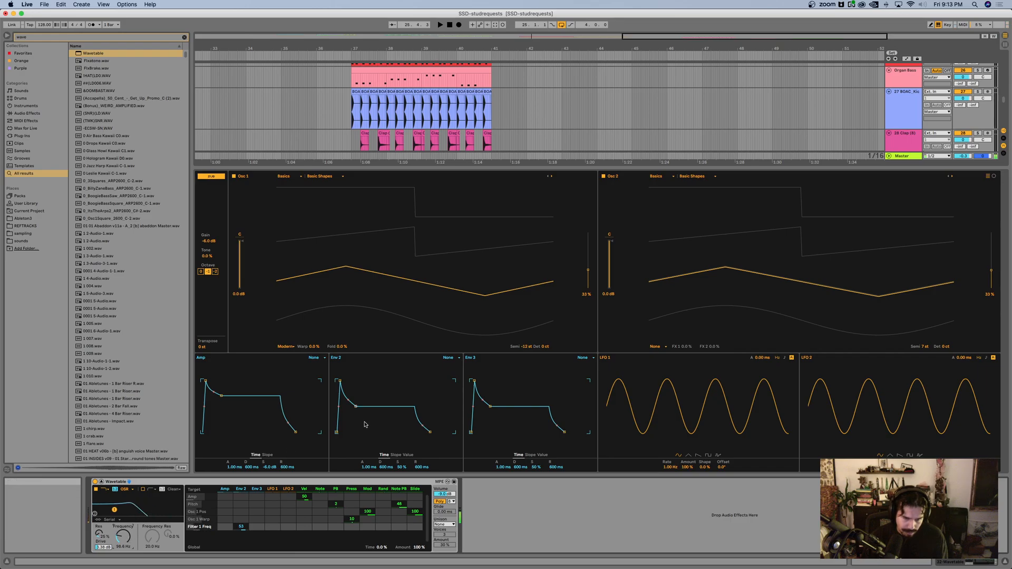
# Step: Reshape Env 2 to a 676 ms decay with 0% sustain, and raise Filter 1's frequency to 213 Hz
pyautogui.moveTo(357, 407); pyautogui.dragTo(356, 432)
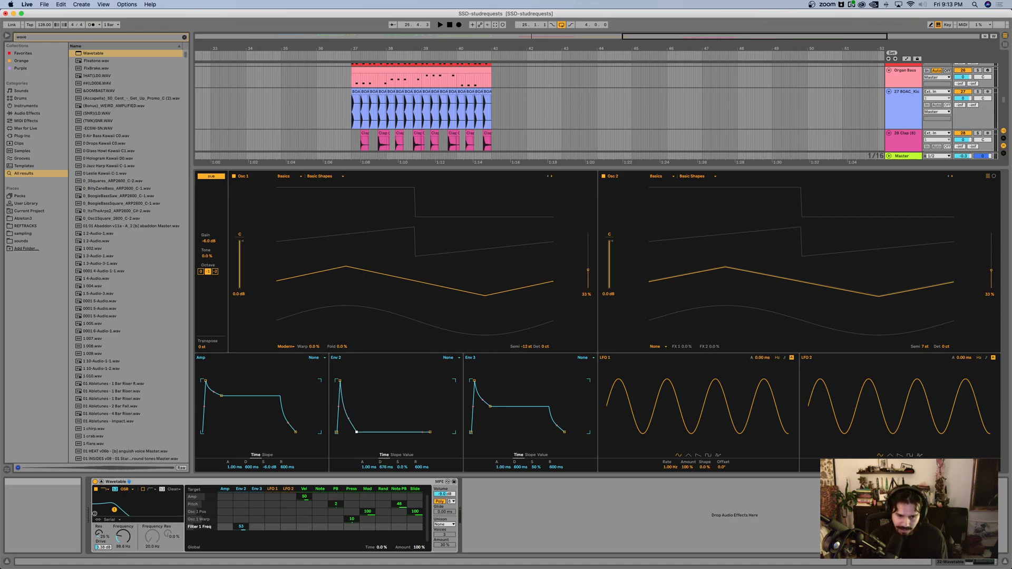
pyautogui.moveTo(123, 537); pyautogui.dragTo(122, 524)
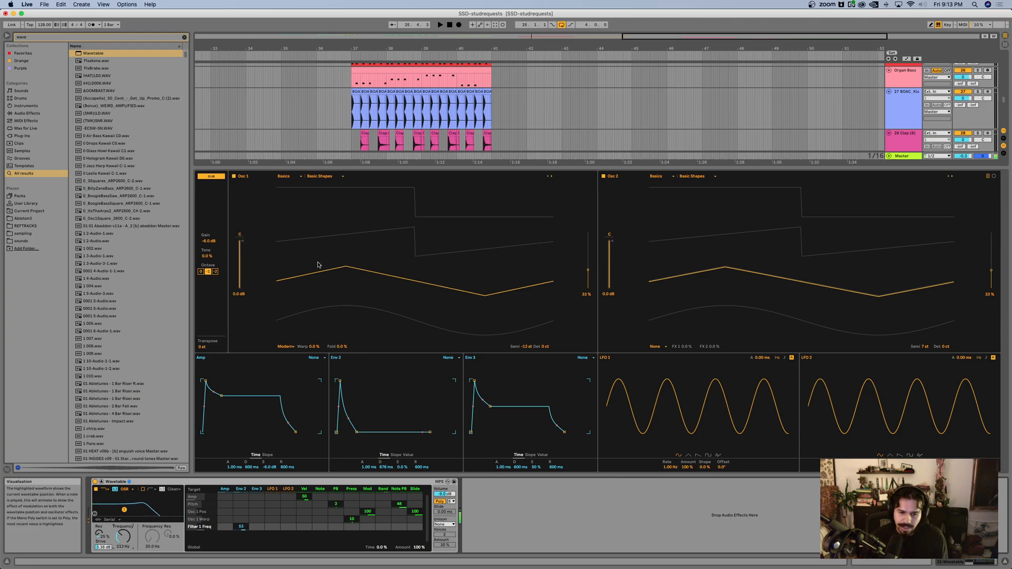
# Step: Search the browser for "rev" and load the stock Reverb effect after Wavetable
pyautogui.press('super+f')
pyautogui.write('rev')
pyautogui.press('Down')
pyautogui.press('Return')
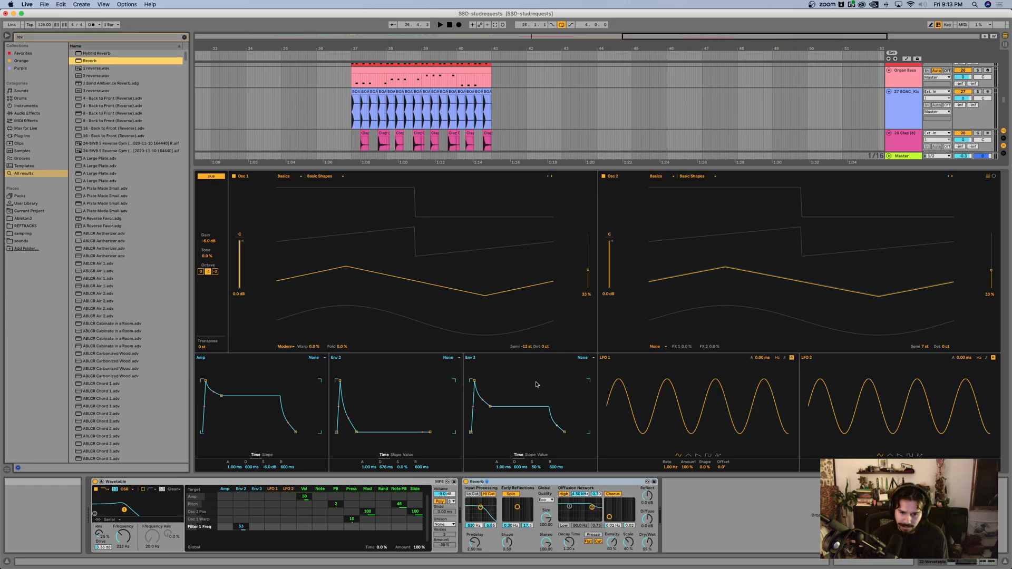
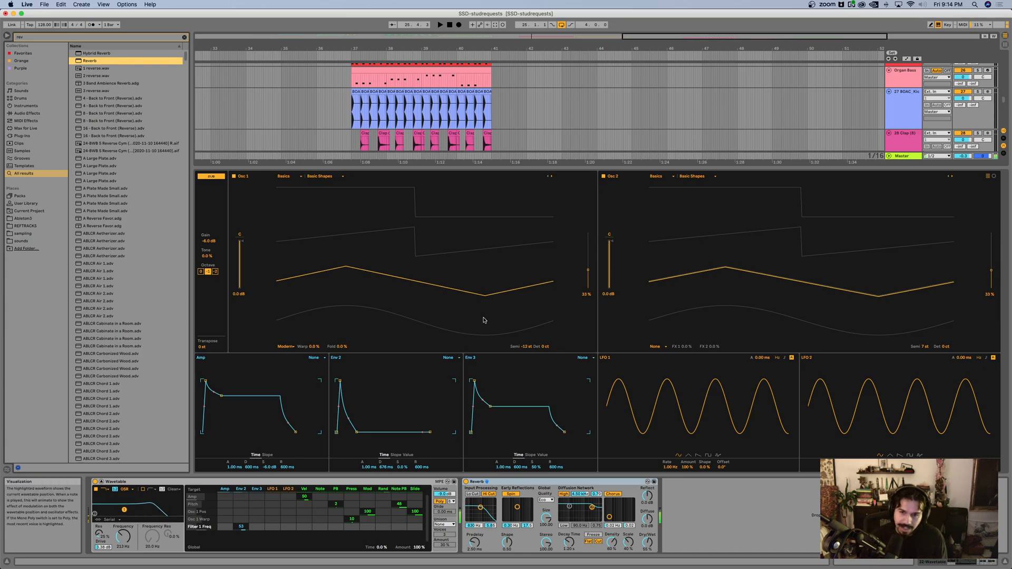
# Step: Search the browser for "amp" and load the stock Amp effect onto the Wavetable track
pyautogui.press('super+f')
pyautogui.write('amp')
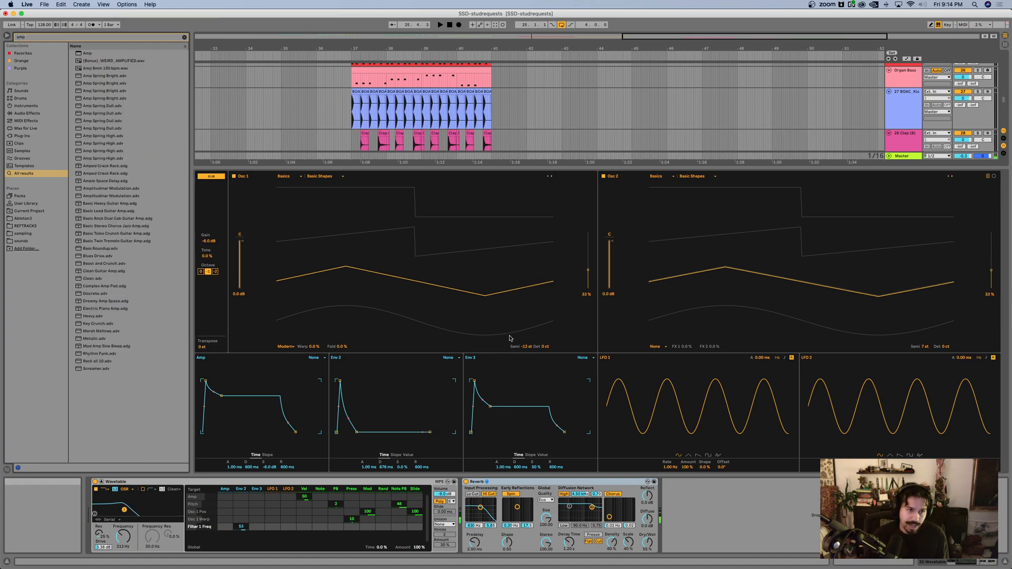
pyautogui.press('Down')
pyautogui.press('Return')
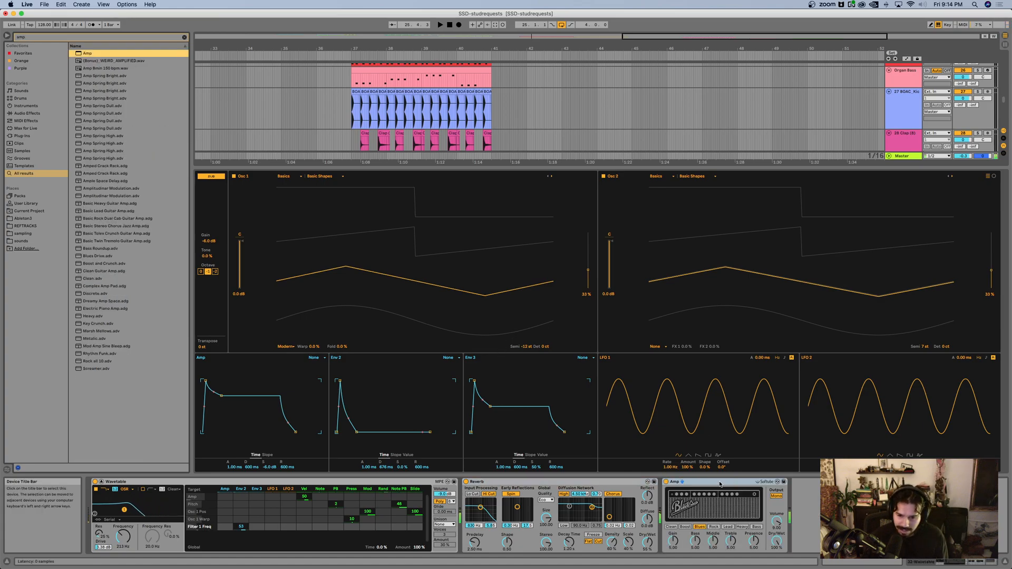
# Step: Place Amp ahead of Reverb, audition the Lead, Heavy and Rock models, and settle on Blues
pyautogui.moveTo(492, 510); pyautogui.dragTo(490, 511)
pyautogui.click(529, 528)
pyautogui.click(542, 527)
pyautogui.click(513, 527)
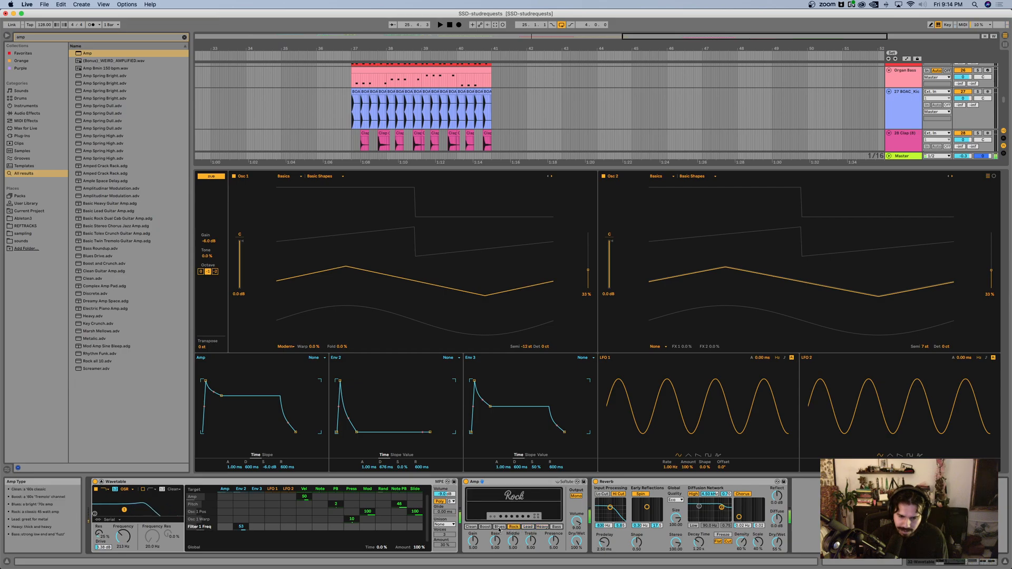
pyautogui.click(499, 527)
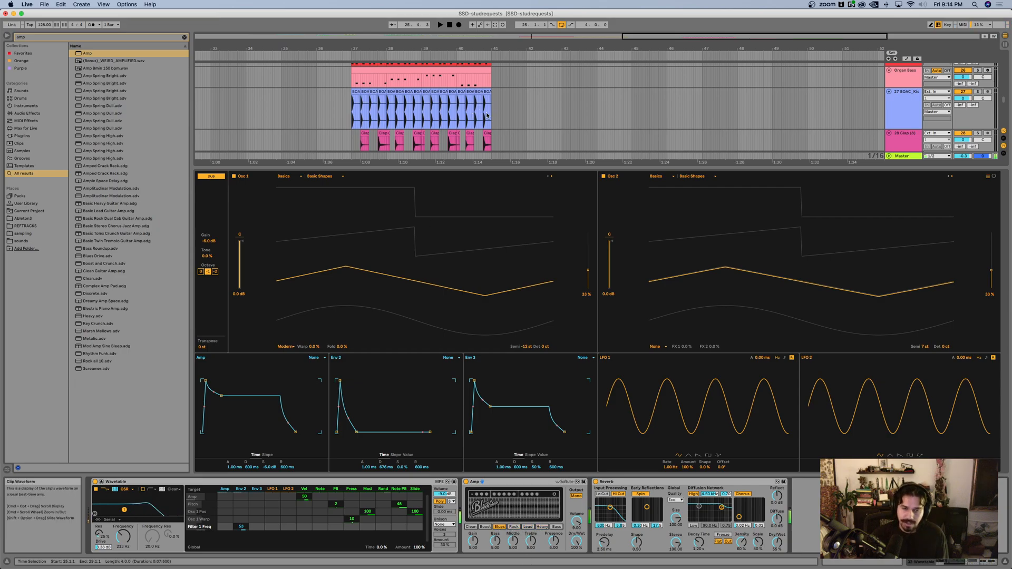
# Step: Give the arrangement more height and collapse Wavetable's expanded view
pyautogui.scroll(3, 489, 135)
pyautogui.moveTo(481, 167); pyautogui.dragTo(481, 289)
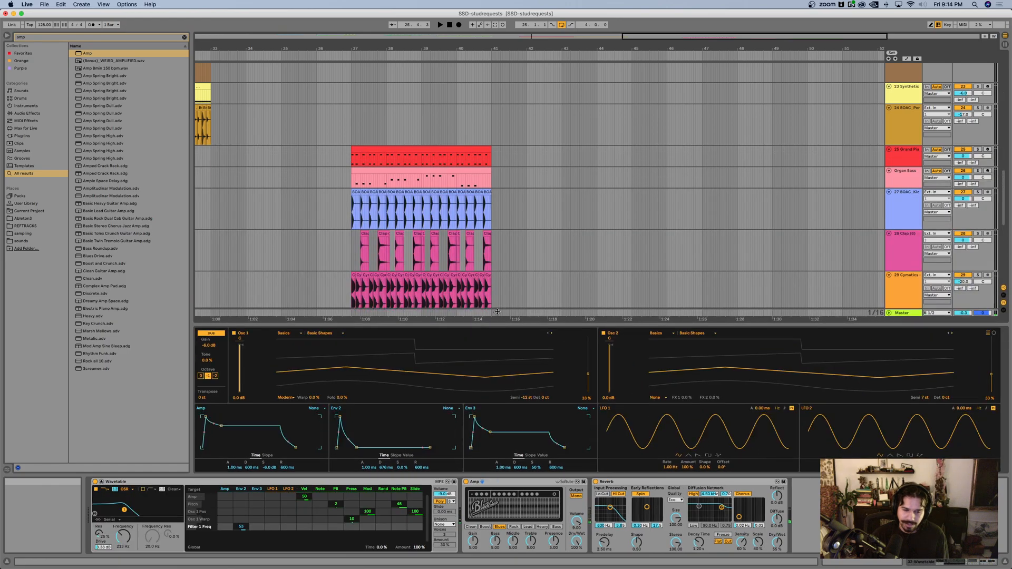
pyautogui.click(101, 482)
# Step: Loop the one-bar section starting at bar 10 and play it back, then stop
pyautogui.hscroll(-6, 352, 253)
pyautogui.scroll(10, 351, 254)
pyautogui.hscroll(-10, 350, 255)
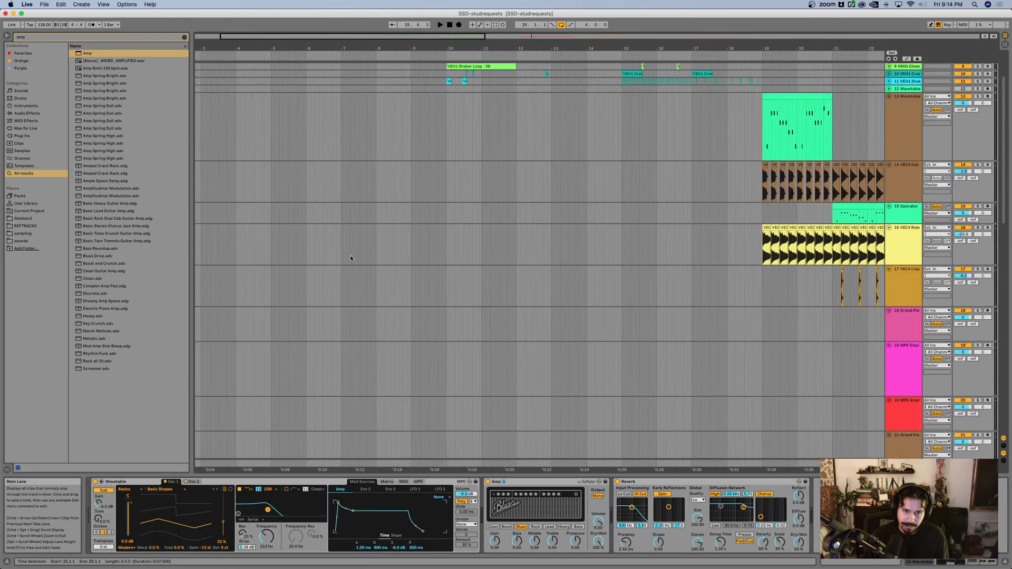
pyautogui.scroll(3, 636, 212)
pyautogui.hscroll(-1, 632, 215)
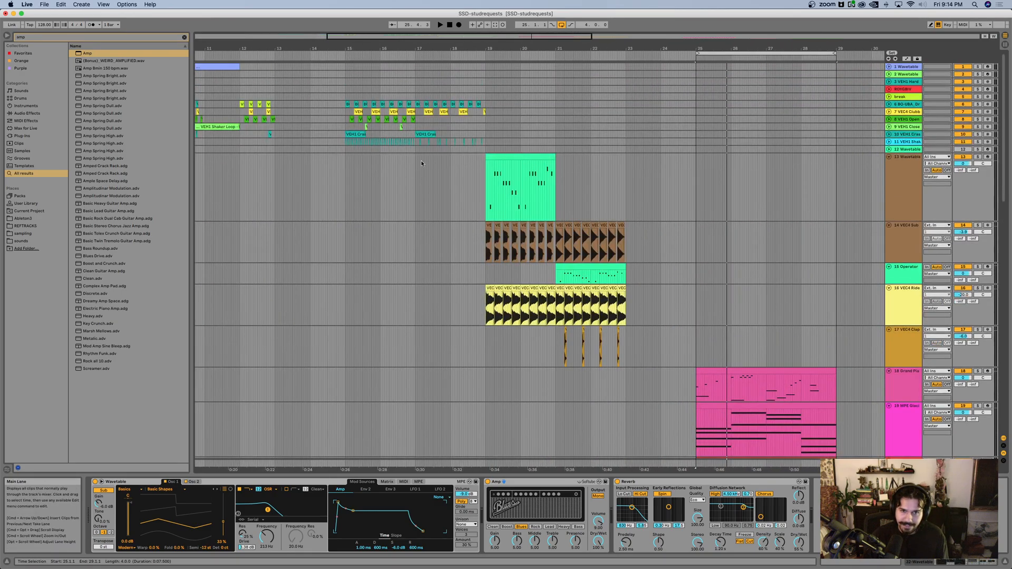
pyautogui.hscroll(-5, 365, 165)
pyautogui.scroll(5, 448, 158)
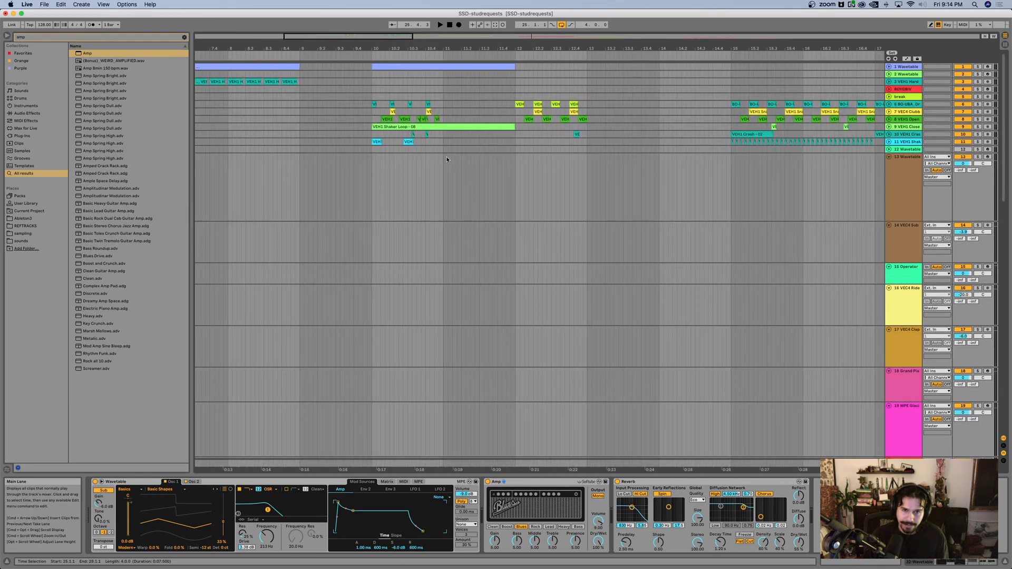
pyautogui.click(440, 70)
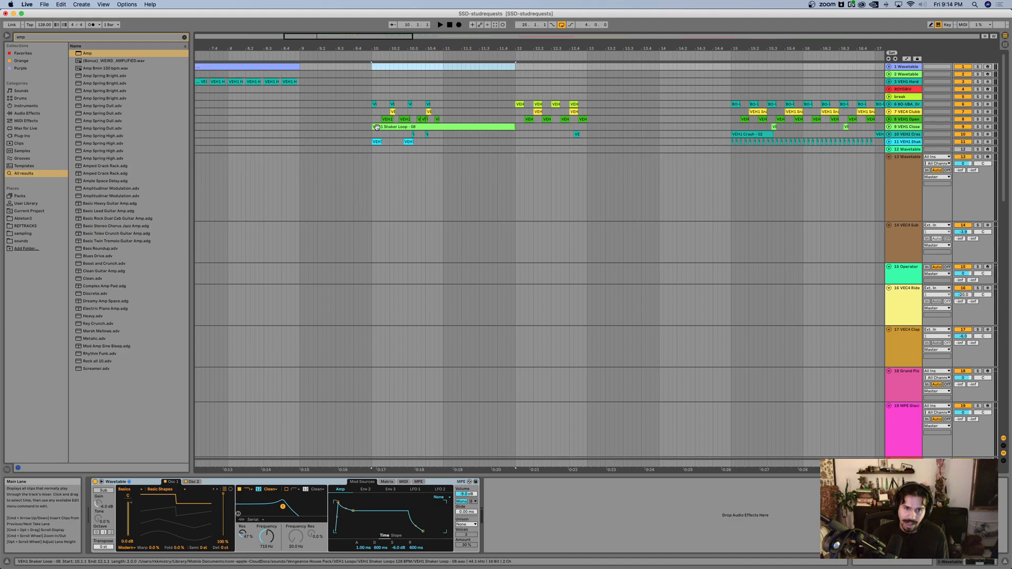
pyautogui.moveTo(372, 132); pyautogui.dragTo(425, 133)
pyautogui.press('super+l')
pyautogui.press('space')
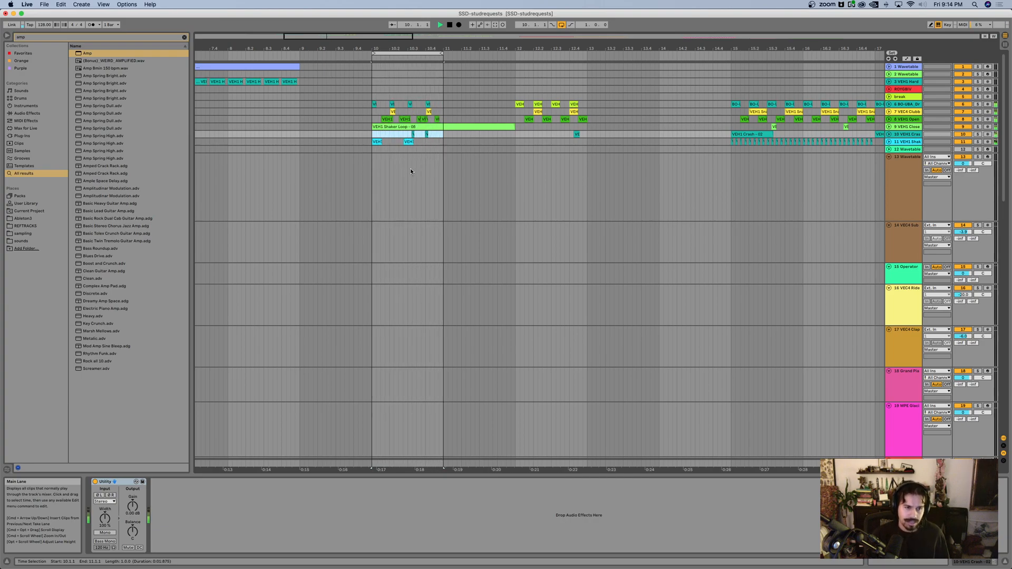
pyautogui.press('space')
# Step: Look over the arrangement's later clips and the lowest tracks around bars 37 to 49
pyautogui.scroll(-5, 526, 181)
pyautogui.hscroll(3, 522, 183)
pyautogui.scroll(-10, 521, 184)
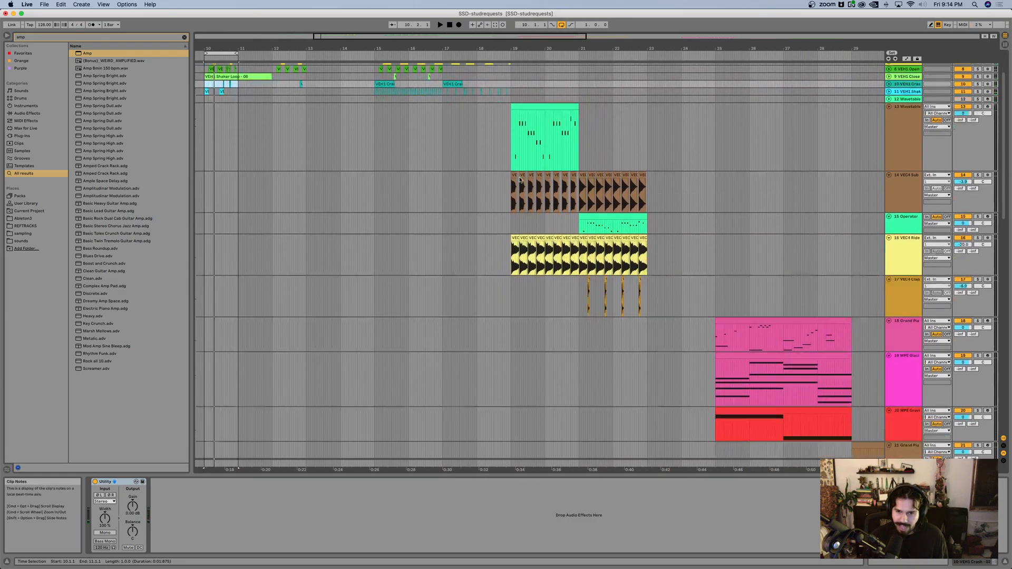
pyautogui.scroll(-3, 527, 180)
pyautogui.scroll(-2, 556, 185)
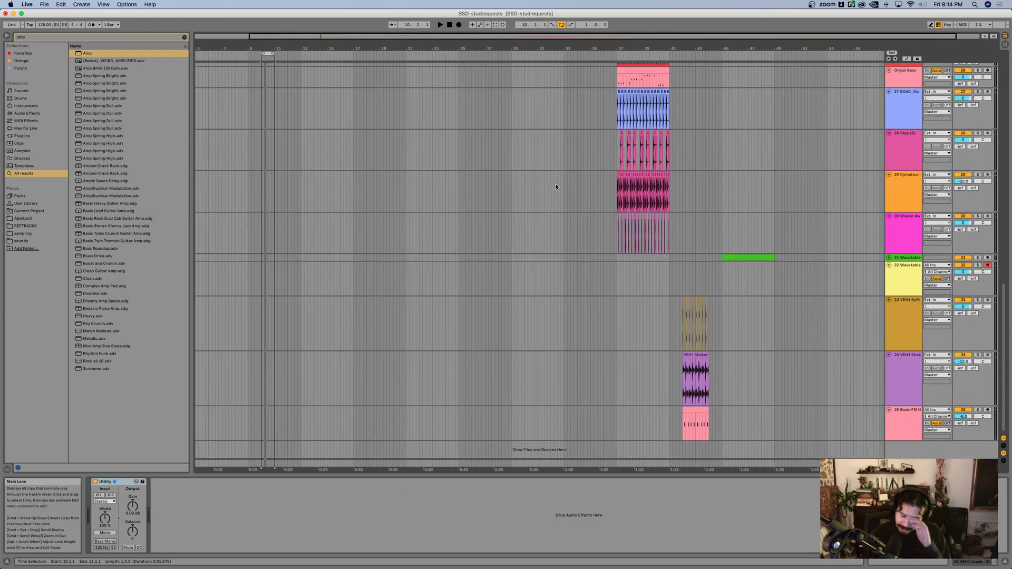
pyautogui.scroll(5, 616, 201)
pyautogui.hscroll(6, 616, 204)
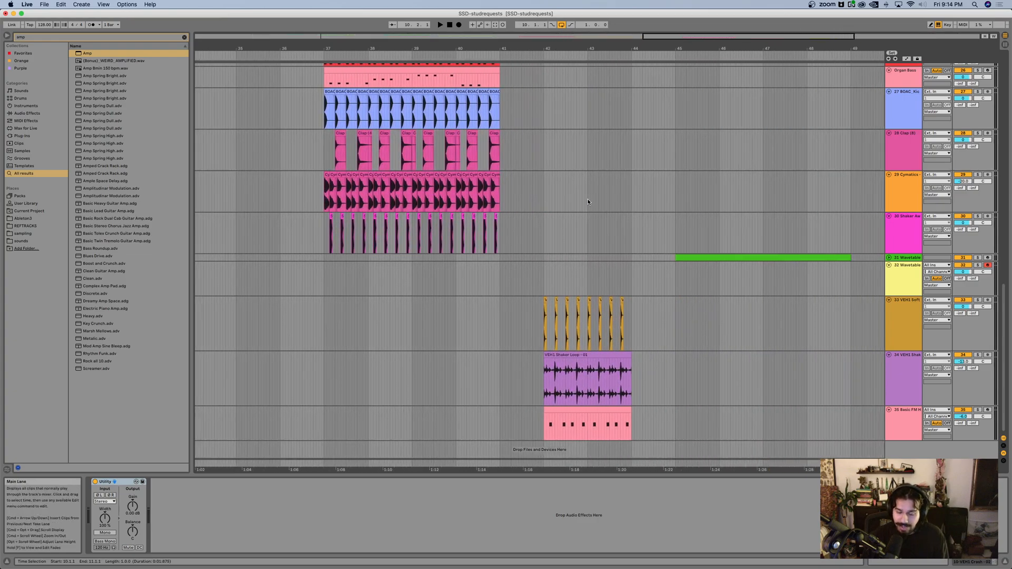
pyautogui.hotkey('ctrl', 'Up')
pyautogui.click(589, 258)
pyautogui.hscroll(6, 581, 186)
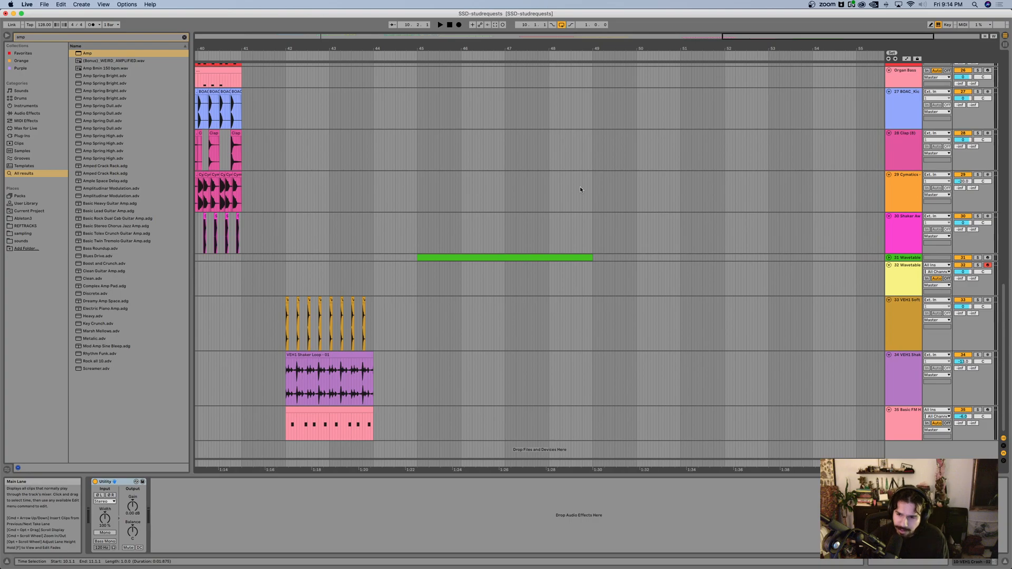
pyautogui.scroll(-4, 580, 189)
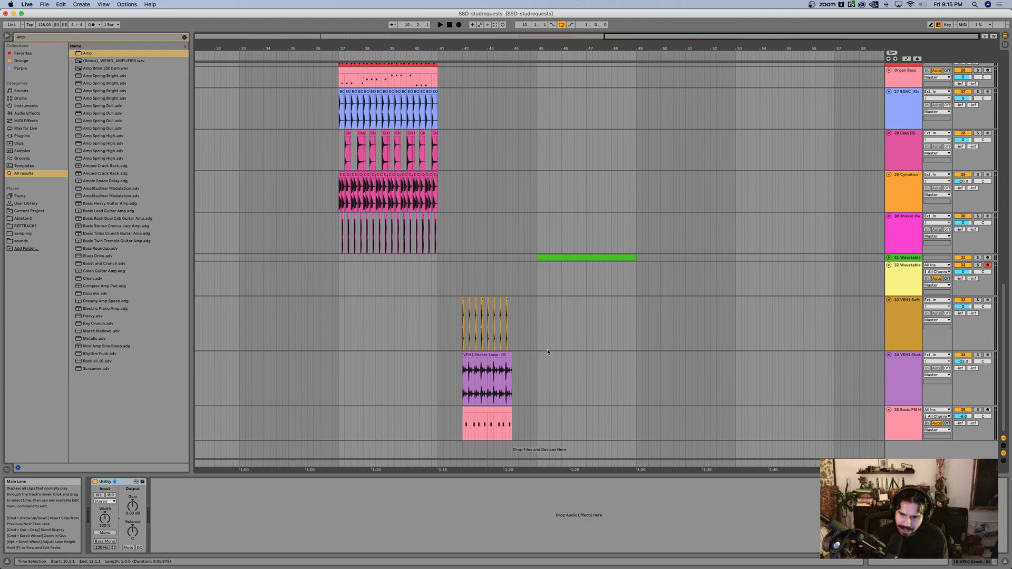
pyautogui.hscroll(-1, 546, 341)
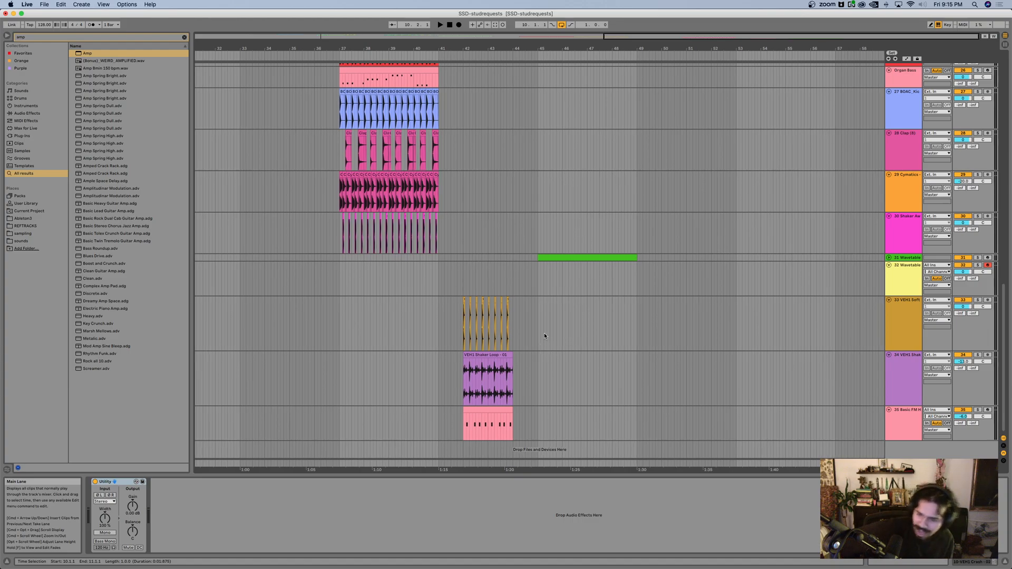
# Step: Insert a MIDI track below track 32 and load the stock Wavetable instrument on it by searching "wave"
pyautogui.click(497, 321)
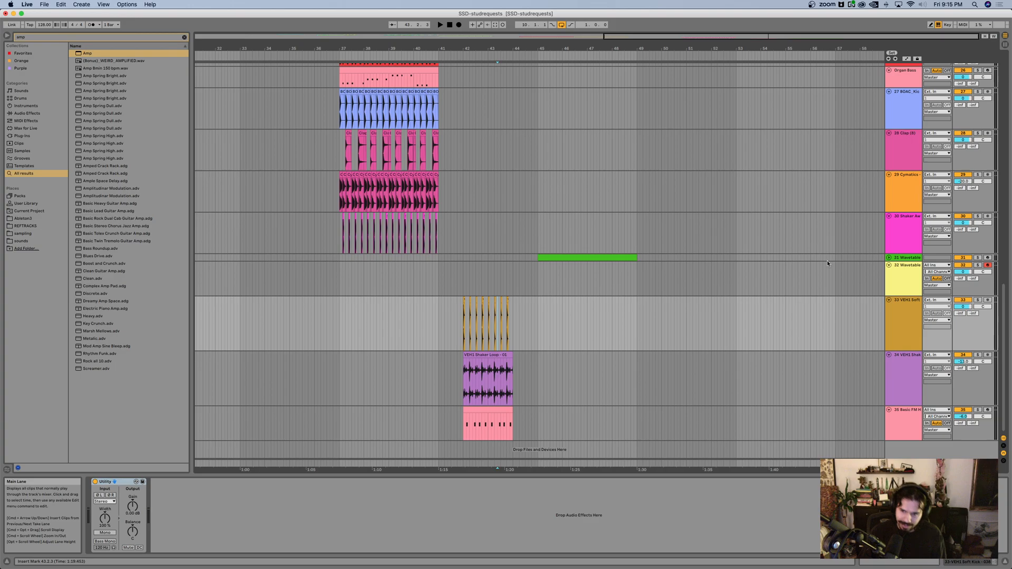
pyautogui.click(904, 283)
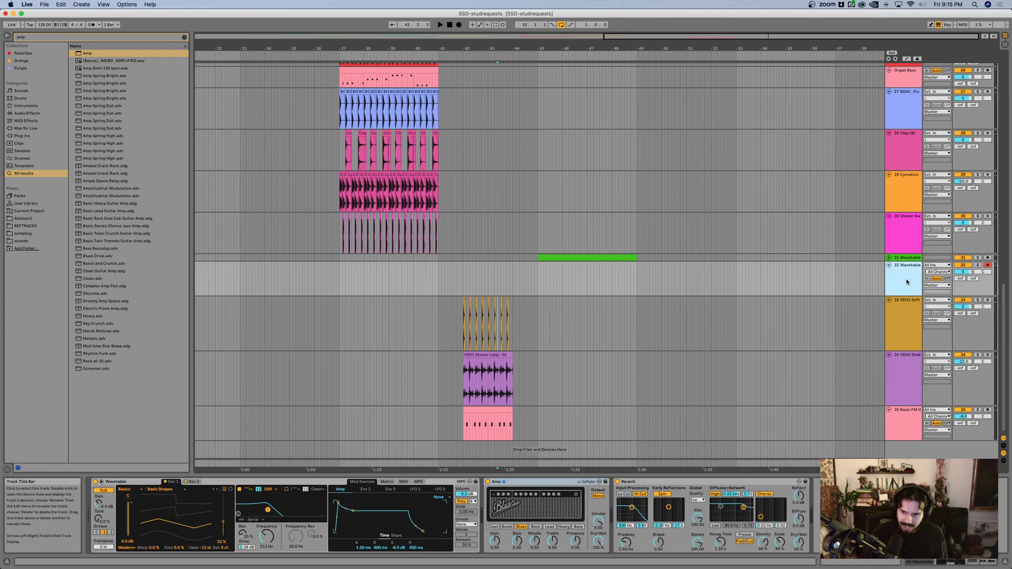
pyautogui.press('super+shift+t')
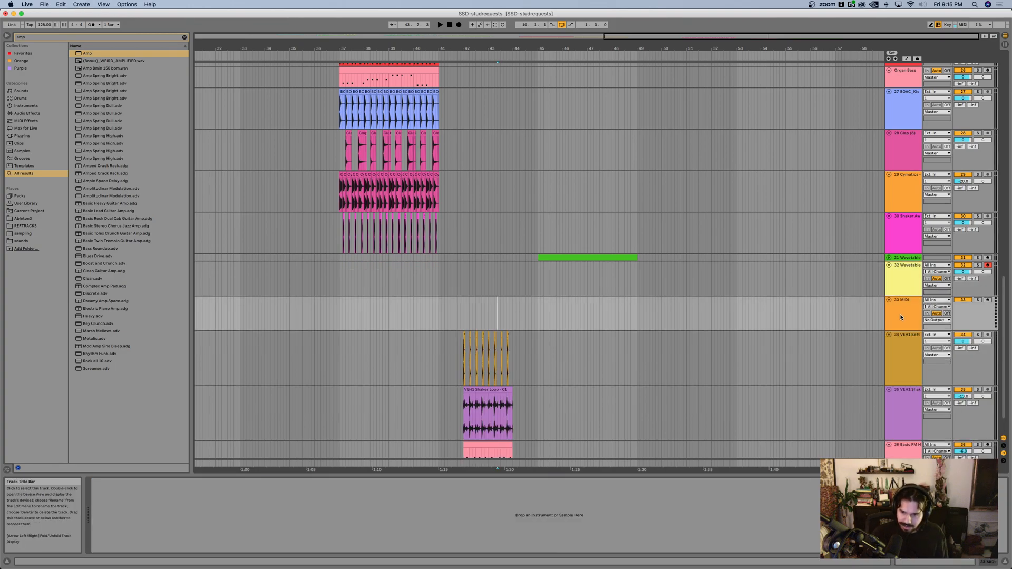
pyautogui.press('super+f')
pyautogui.write('wave')
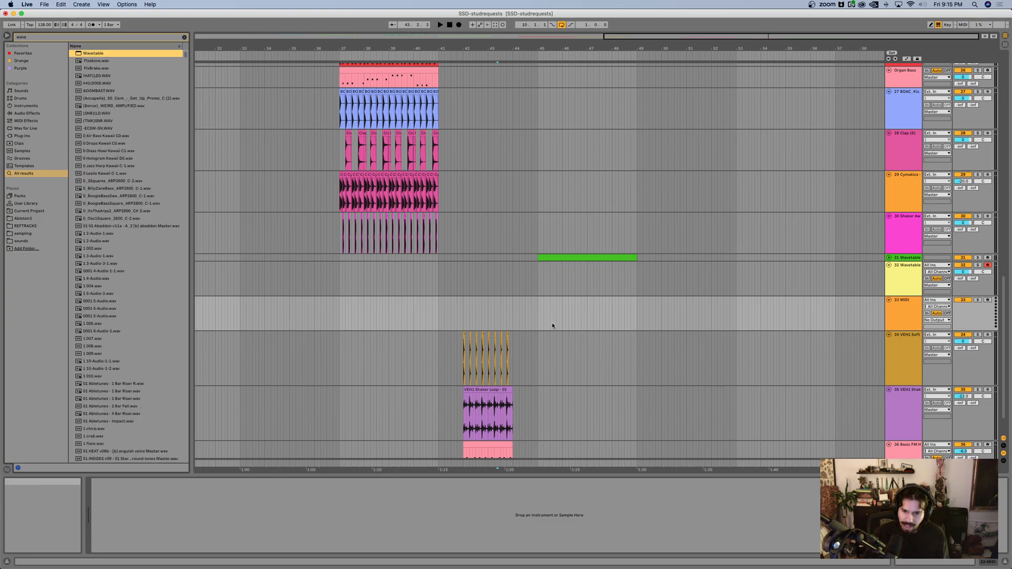
pyautogui.press('Return')
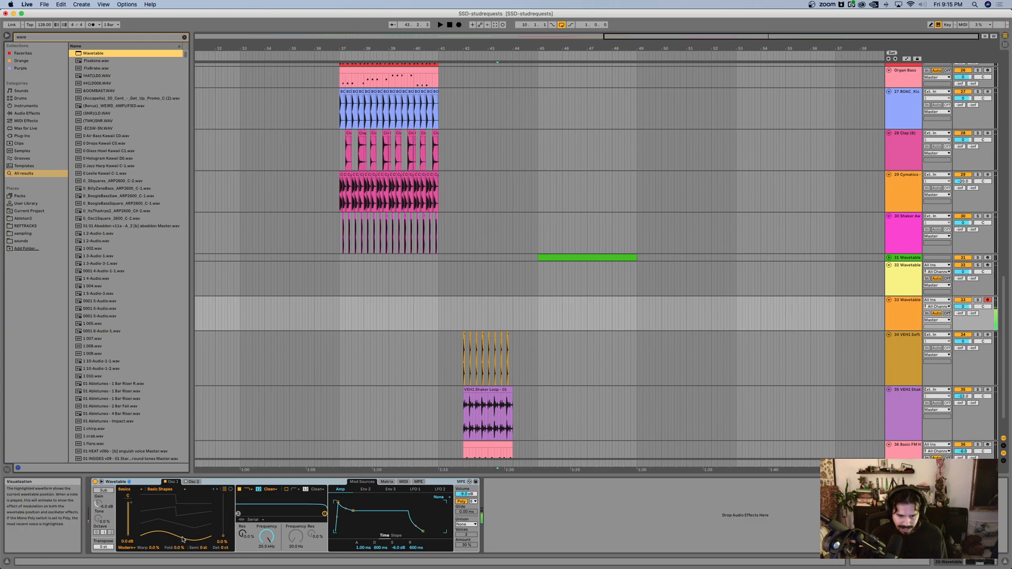
# Step: Expand the new Wavetable's view, switch LFO 1 to the random stepped waveform, and set its rate to 15.34 Hz
pyautogui.click(100, 482)
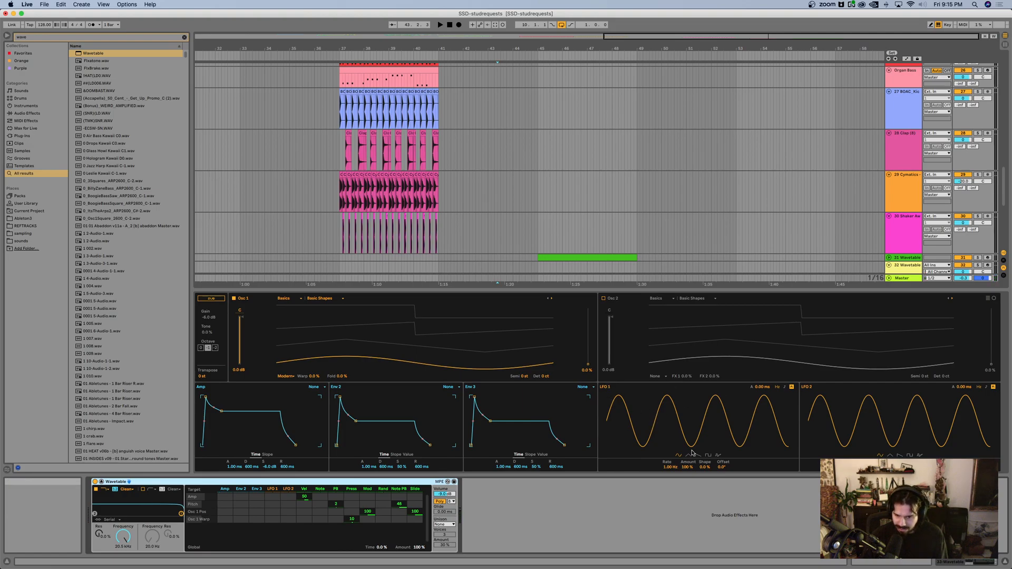
pyautogui.click(717, 456)
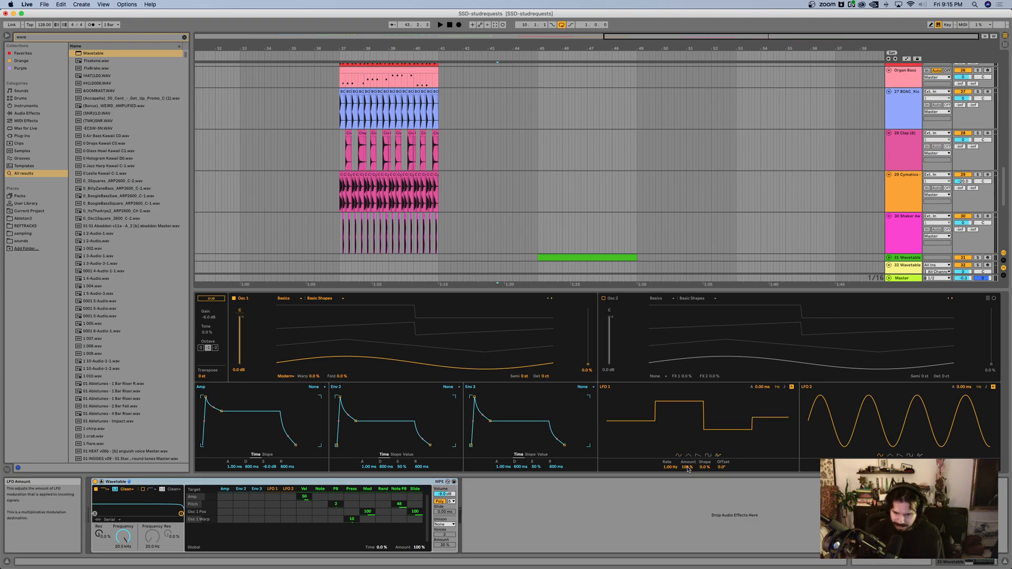
pyautogui.moveTo(670, 467)
pyautogui.mouseDown()
pyautogui.moveTo(671, 443)
pyautogui.moveTo(666, 469)
pyautogui.mouseUp()
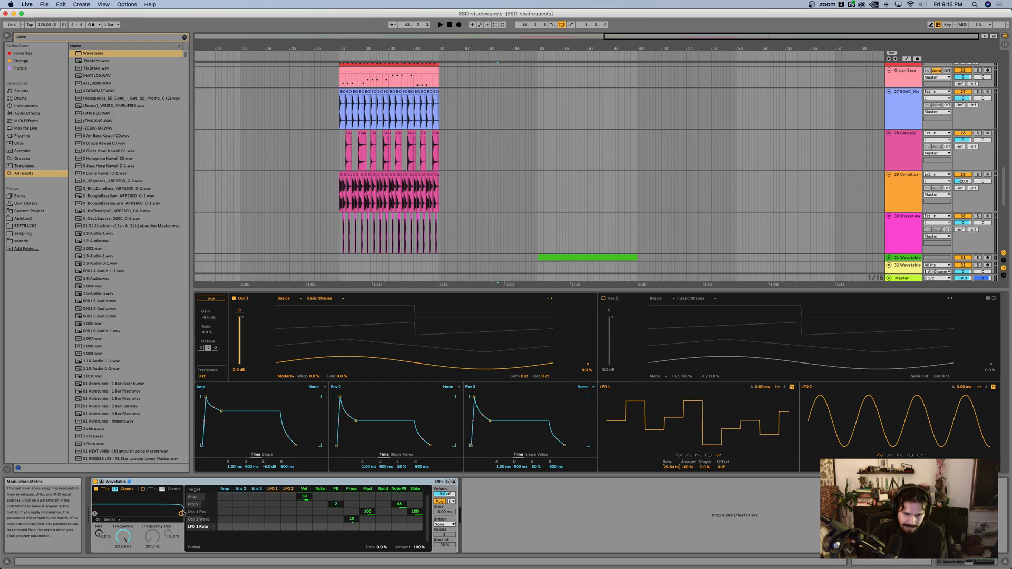
# Step: Try LFO 1 on Osc 1 position at 100, clear that amount, and modulate Pitch with LFO 1 by 48
pyautogui.moveTo(278, 514); pyautogui.dragTo(278, 509)
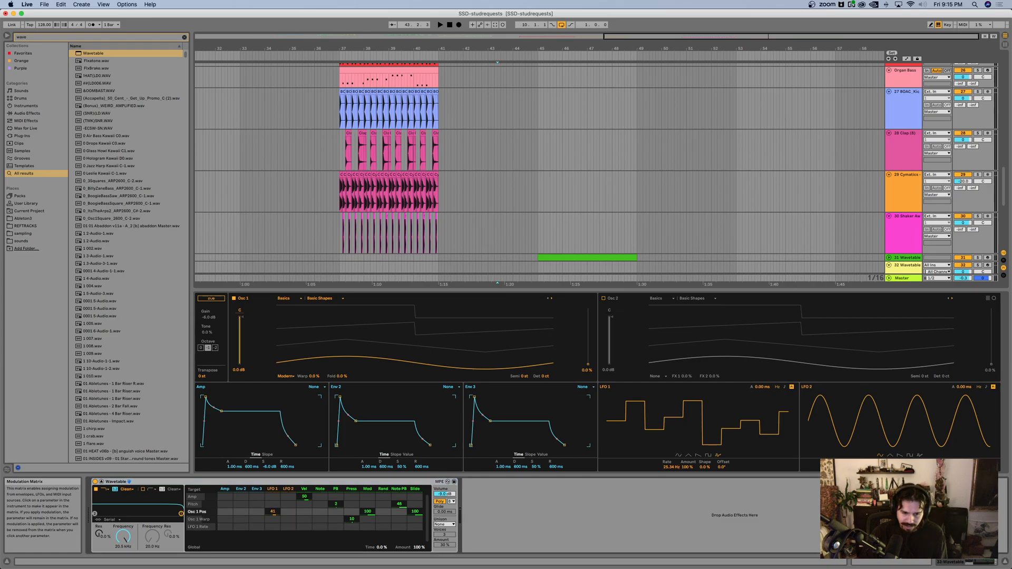
pyautogui.doubleClick(273, 513)
pyautogui.moveTo(274, 505); pyautogui.dragTo(274, 504)
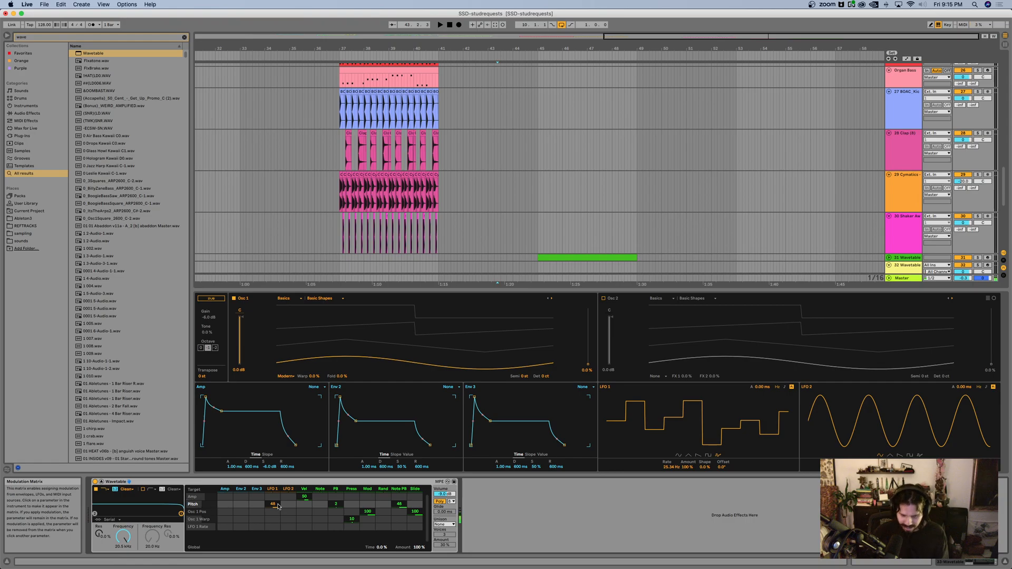
# Step: Try lowering Filter 1's frequency and switch its circuit to SMP
pyautogui.moveTo(181, 514); pyautogui.dragTo(144, 505)
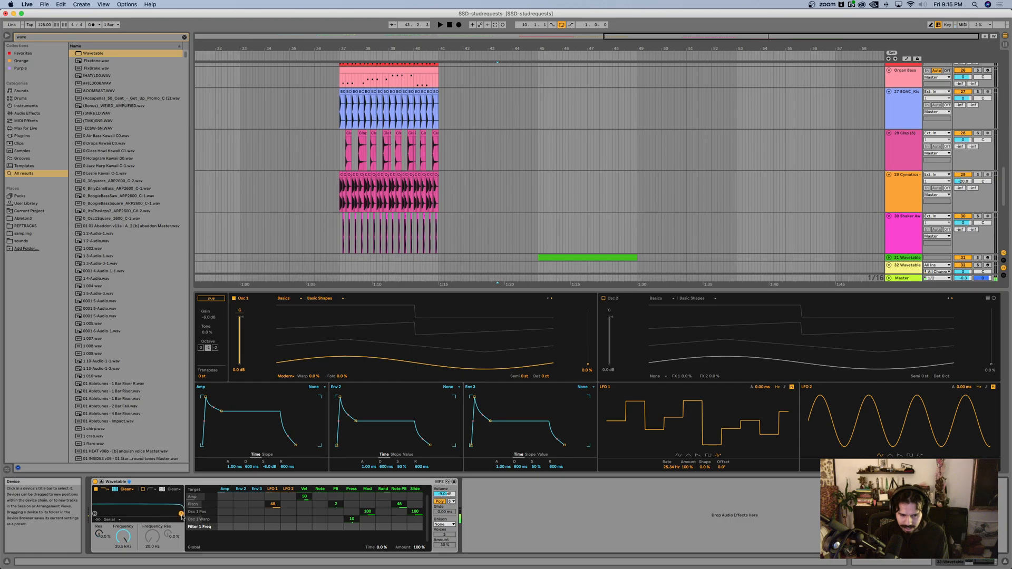
pyautogui.click(126, 489)
pyautogui.click(128, 515)
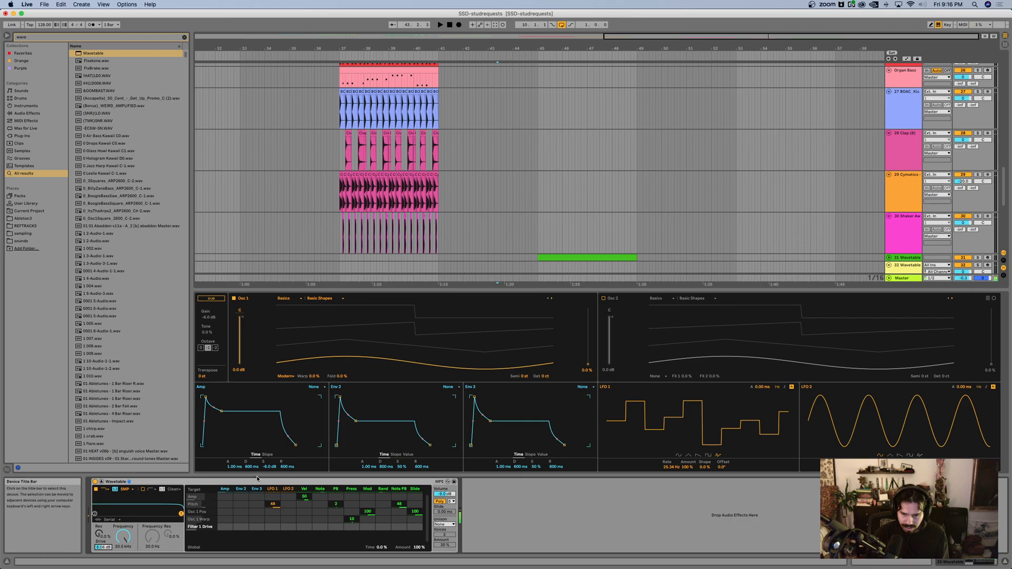
# Step: Clear a trial of LFO 1 on Osc 1 position, modulate it with LFO 2 by 47, and set Osc 1's position to 60%
pyautogui.moveTo(588, 364)
pyautogui.mouseDown()
pyautogui.moveTo(588, 308)
pyautogui.moveTo(588, 364)
pyautogui.mouseUp()
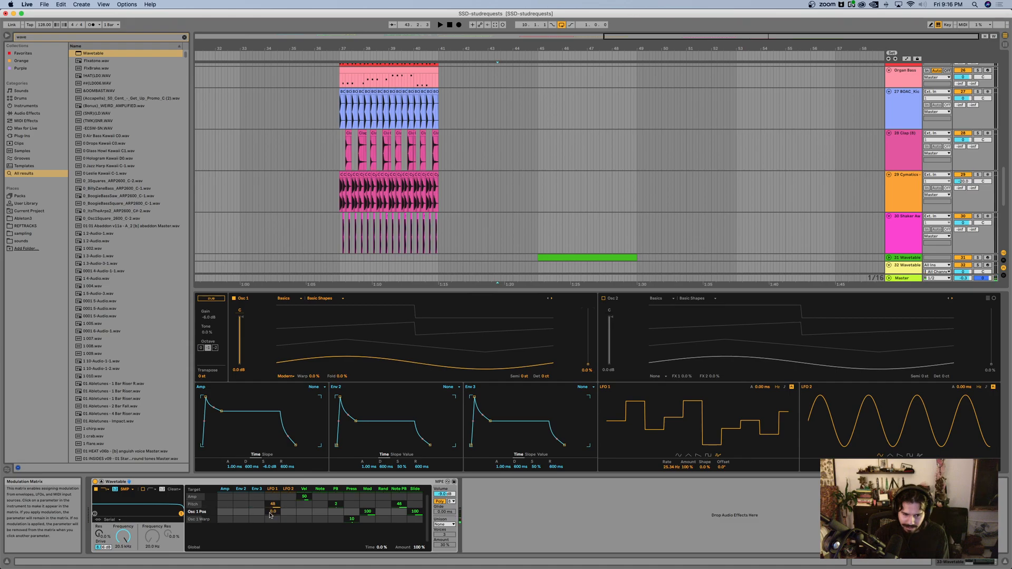
pyautogui.moveTo(273, 513); pyautogui.dragTo(273, 459)
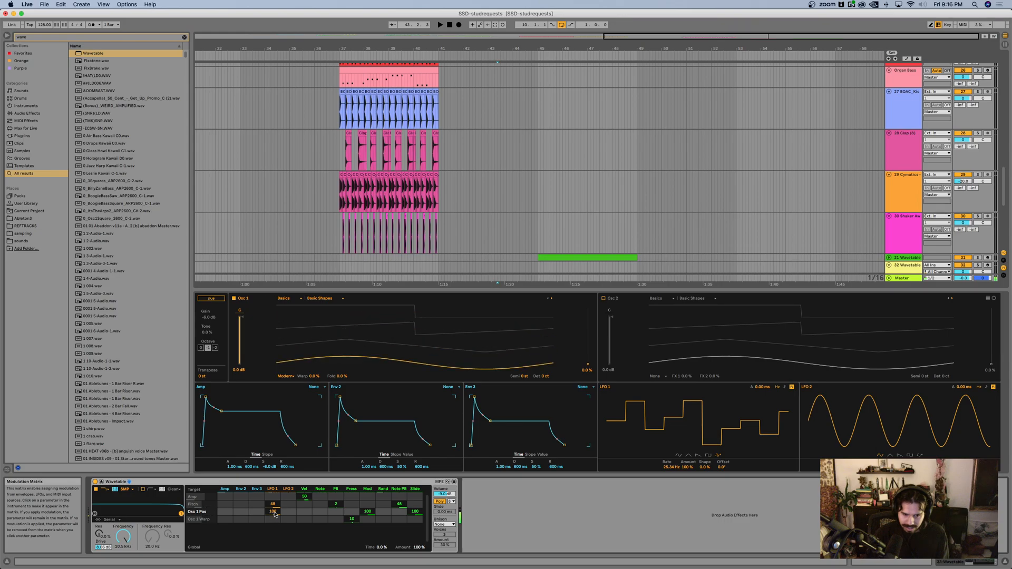
pyautogui.doubleClick(273, 512)
pyautogui.moveTo(288, 512)
pyautogui.mouseDown()
pyautogui.moveTo(288, 483)
pyautogui.moveTo(288, 506)
pyautogui.mouseUp()
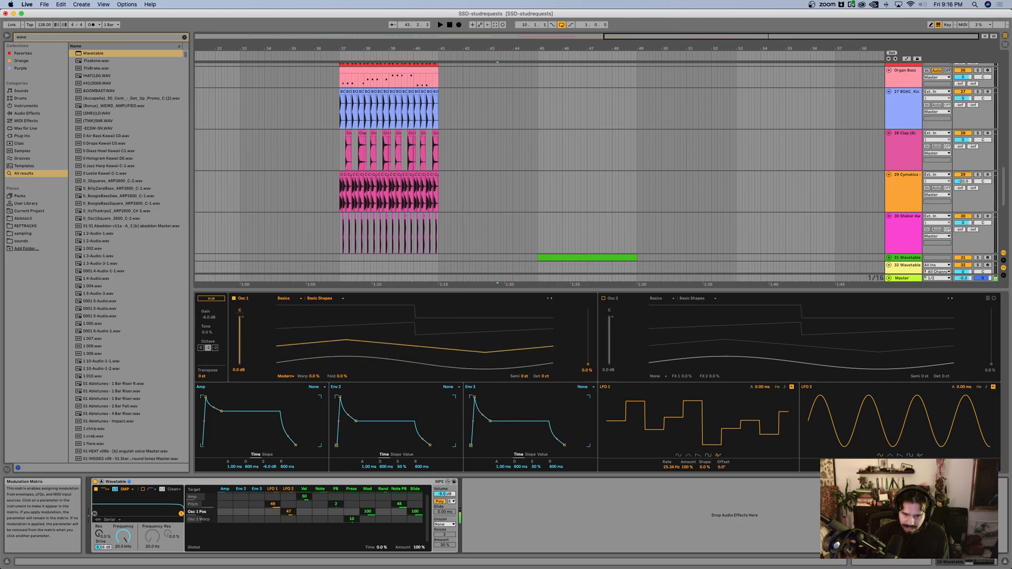
pyautogui.moveTo(588, 363); pyautogui.dragTo(588, 331)
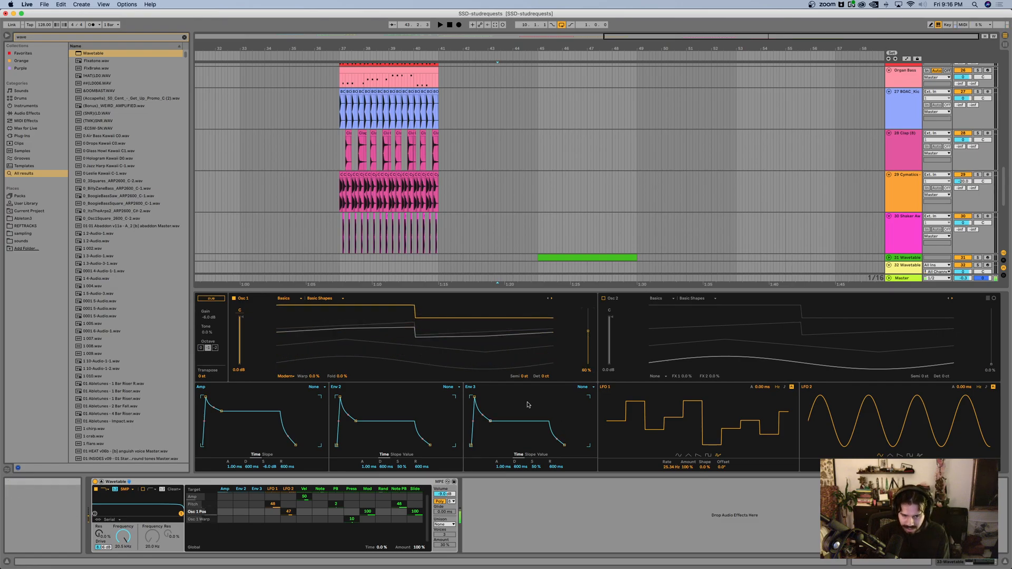
# Step: Try a Vocoder after the Wavetable, with its carrier set to Modulator and its depth and formant raised
pyautogui.press('super+f')
pyautogui.write('vocode')
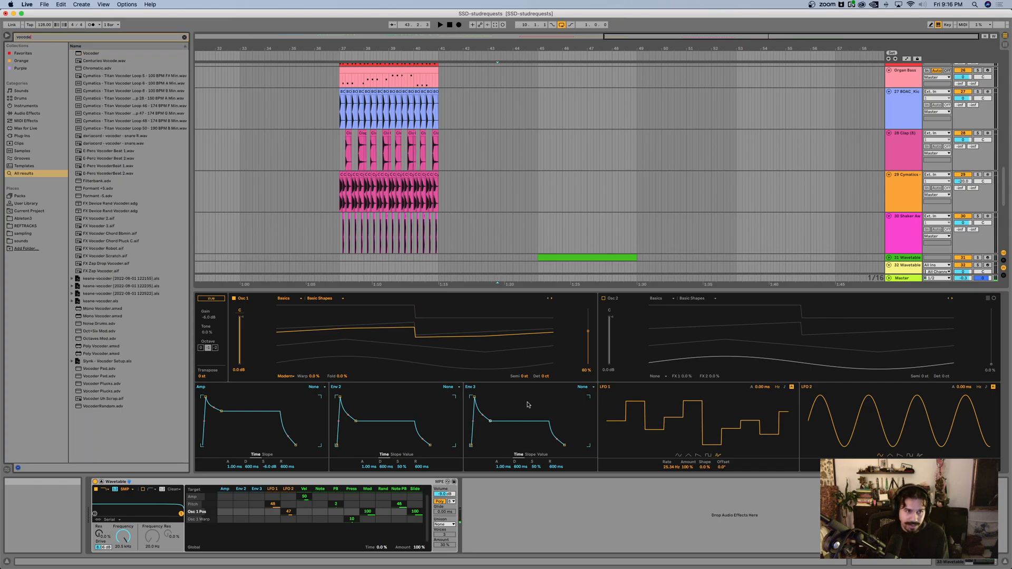
pyautogui.press('Return')
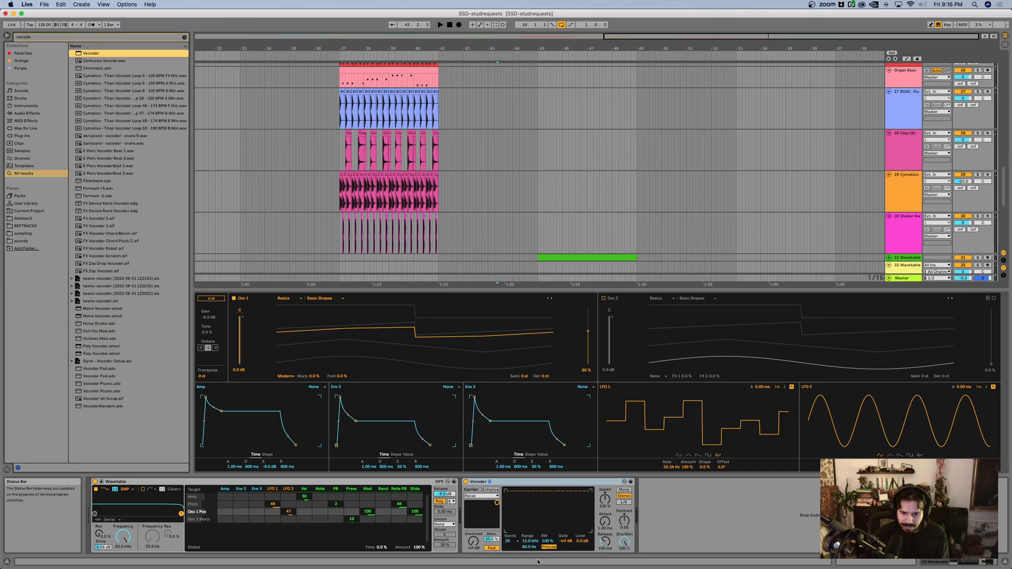
pyautogui.click(478, 497)
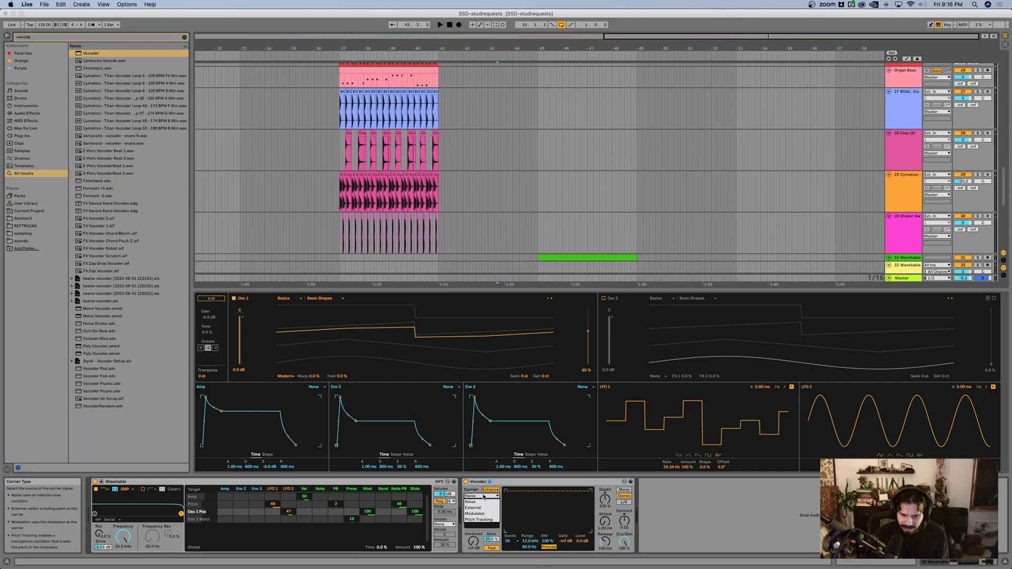
pyautogui.click(484, 514)
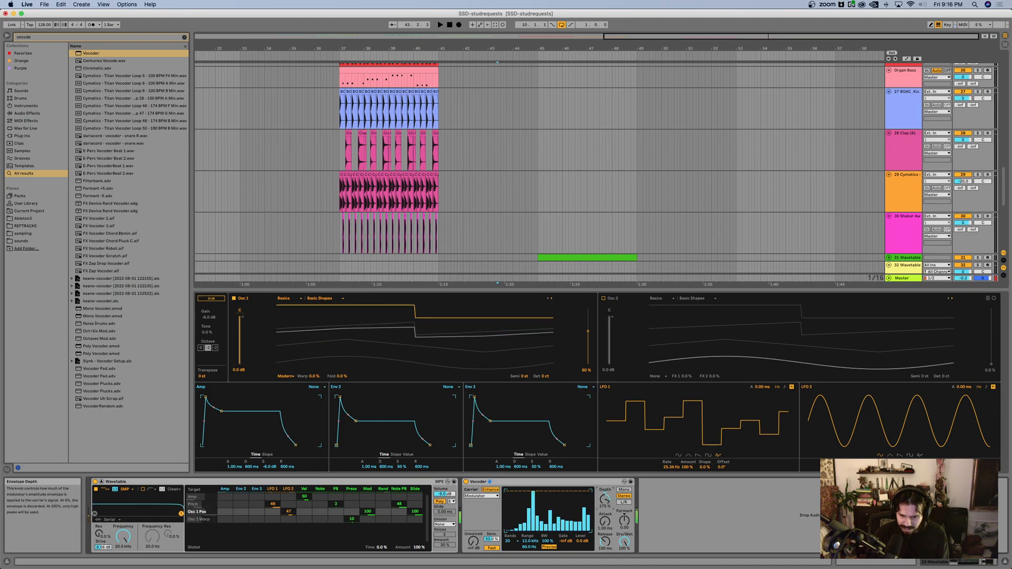
pyautogui.moveTo(605, 499); pyautogui.dragTo(605, 500)
pyautogui.moveTo(625, 521); pyautogui.dragTo(625, 525)
# Step: Try an Amp after the Vocoder, comparing the Heavy and Boost types and settling on Heavy
pyautogui.press('super+f')
pyautogui.write('amp')
pyautogui.press('Return')
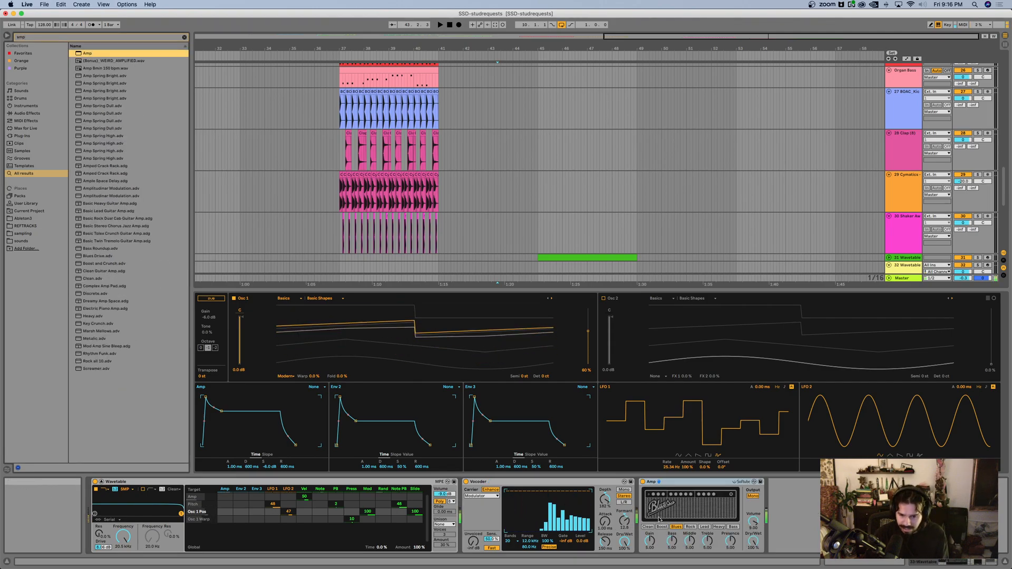
pyautogui.click(717, 527)
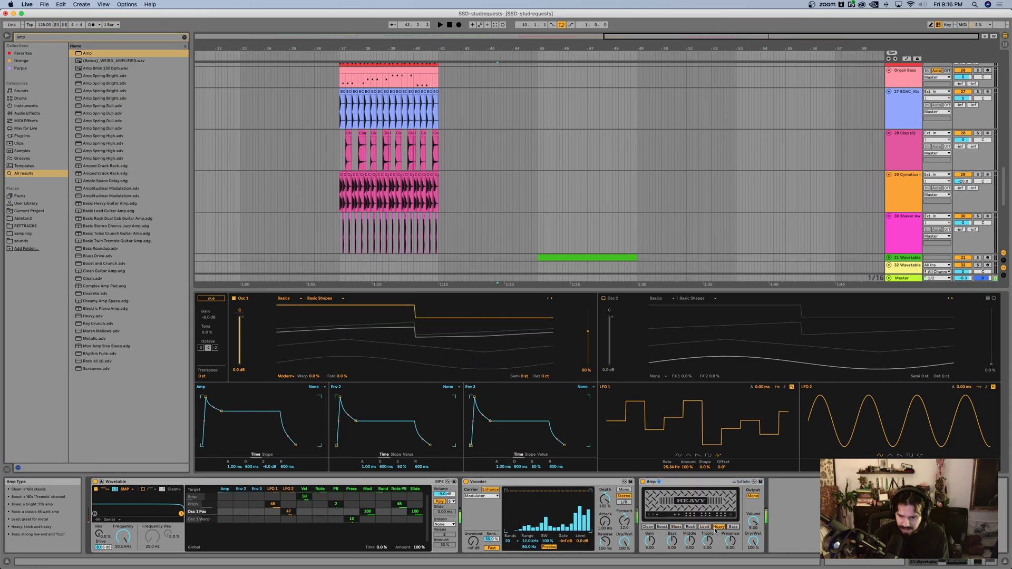
pyautogui.click(662, 527)
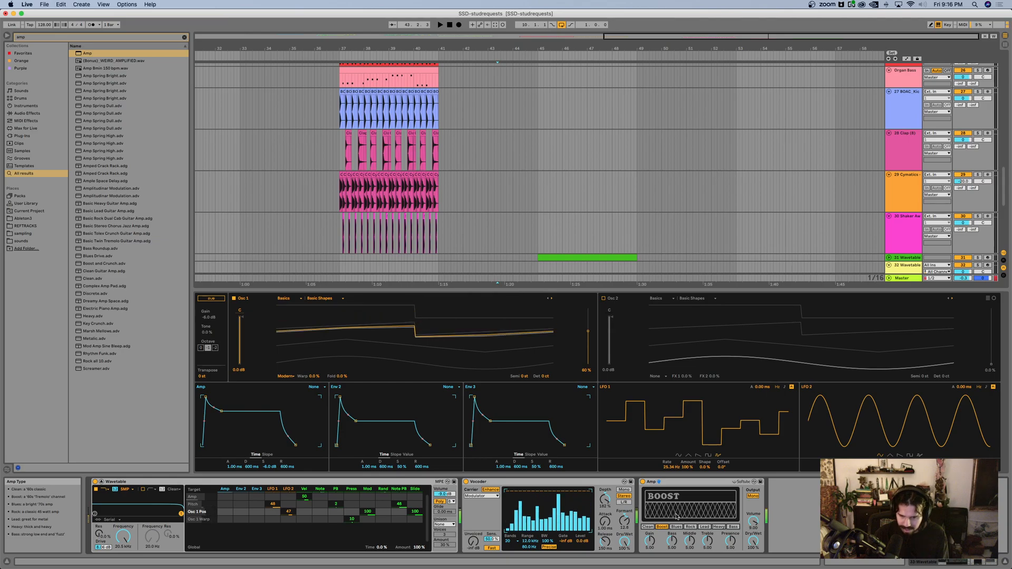
pyautogui.click(719, 526)
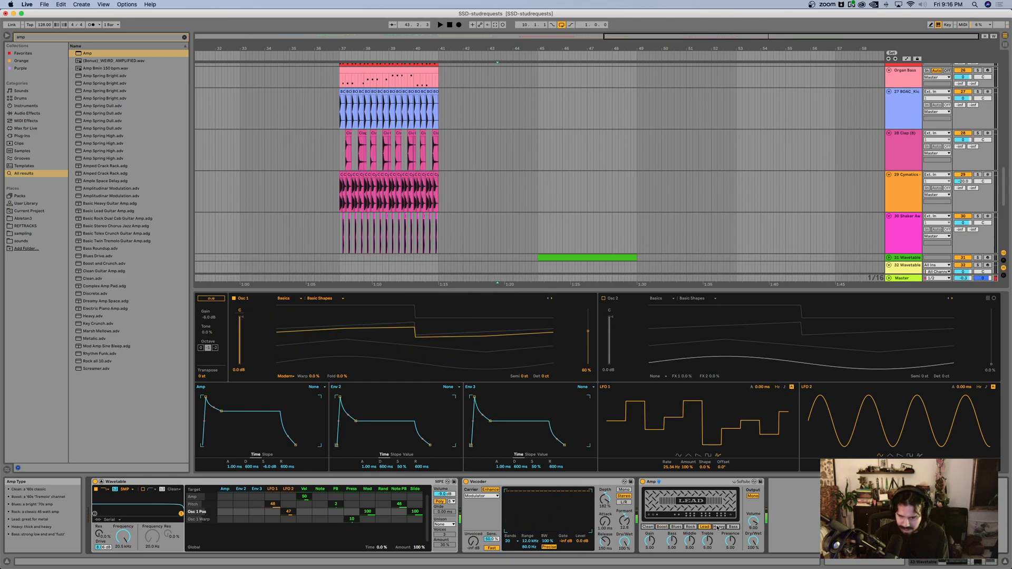
# Step: Delete the Amp and the Vocoder from the track's device chain
pyautogui.click(685, 483)
pyautogui.keyDown('shift'); pyautogui.click(604, 482); pyautogui.keyUp('shift')
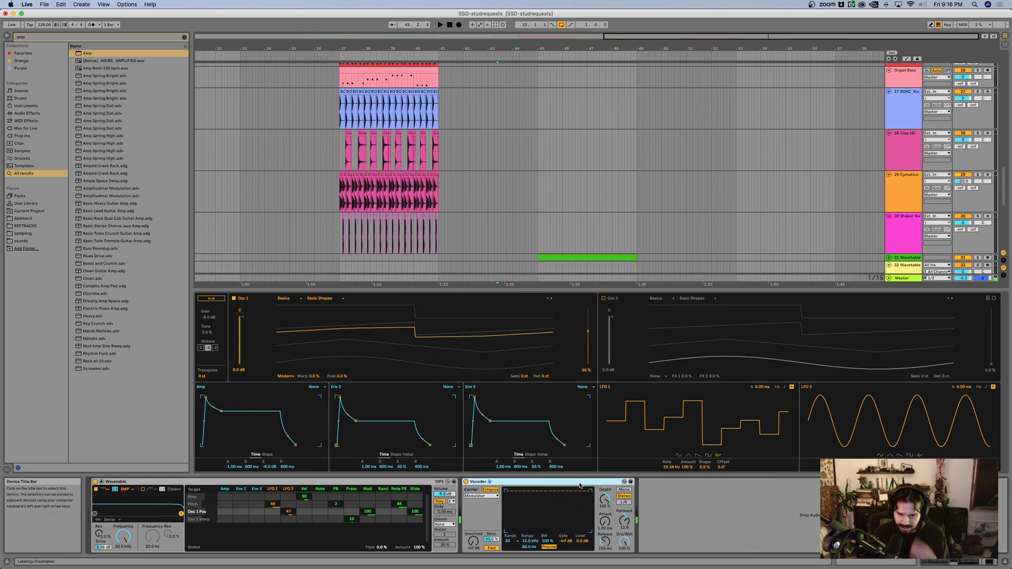
pyautogui.press('Delete')
# Step: Add a Hybrid Reverb after the Wavetable and lower Filter 1's frequency to the mid-hundreds of Hz
pyautogui.press('super+f')
pyautogui.write('hybr')
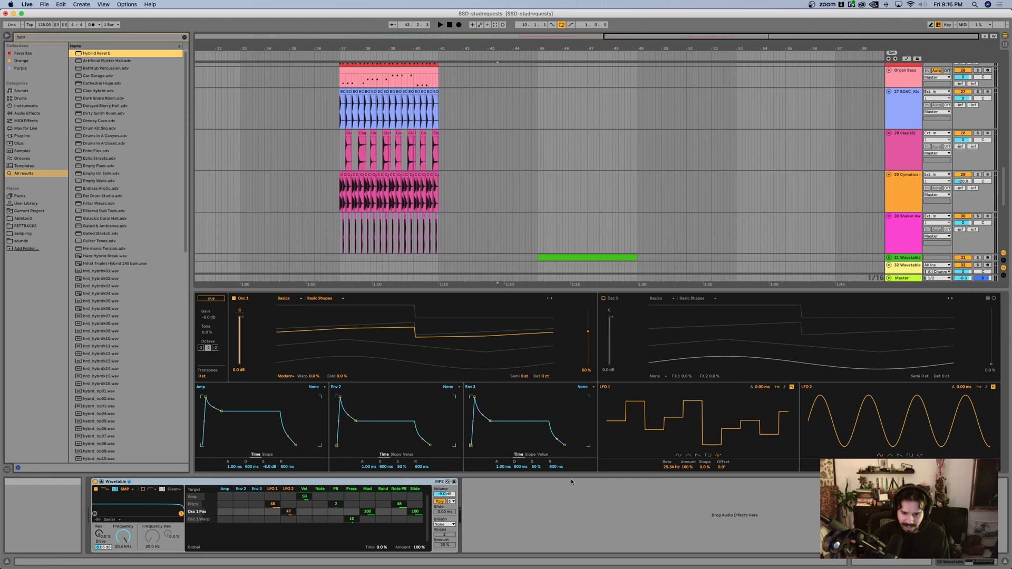
pyautogui.press('Return')
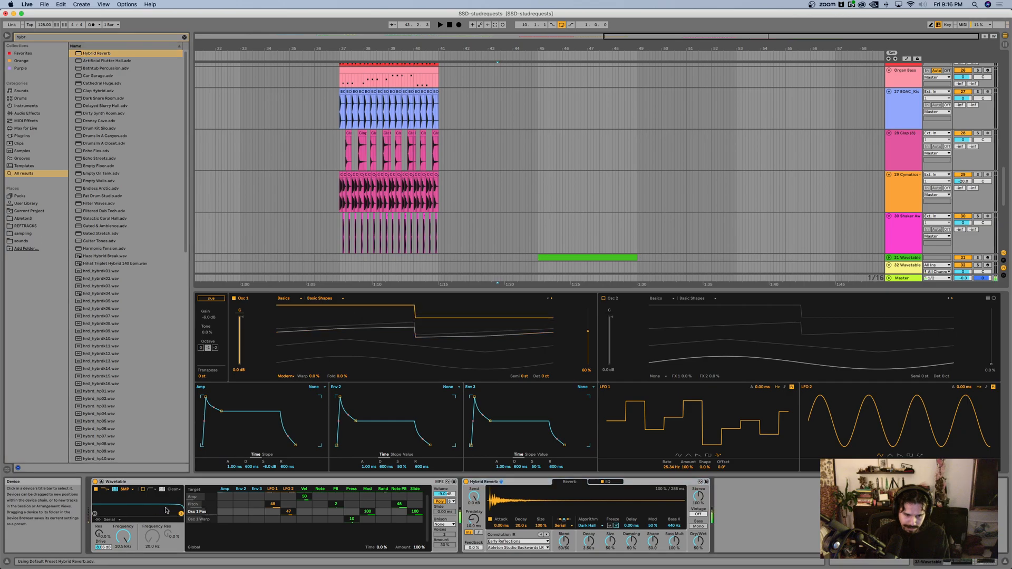
pyautogui.moveTo(178, 514); pyautogui.dragTo(168, 507)
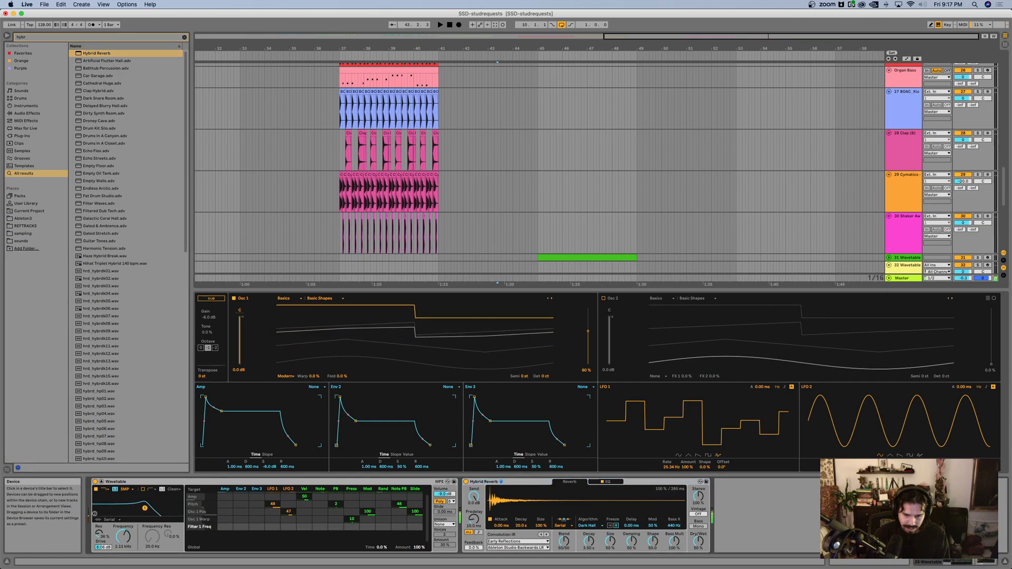
pyautogui.moveTo(136, 509); pyautogui.dragTo(136, 509)
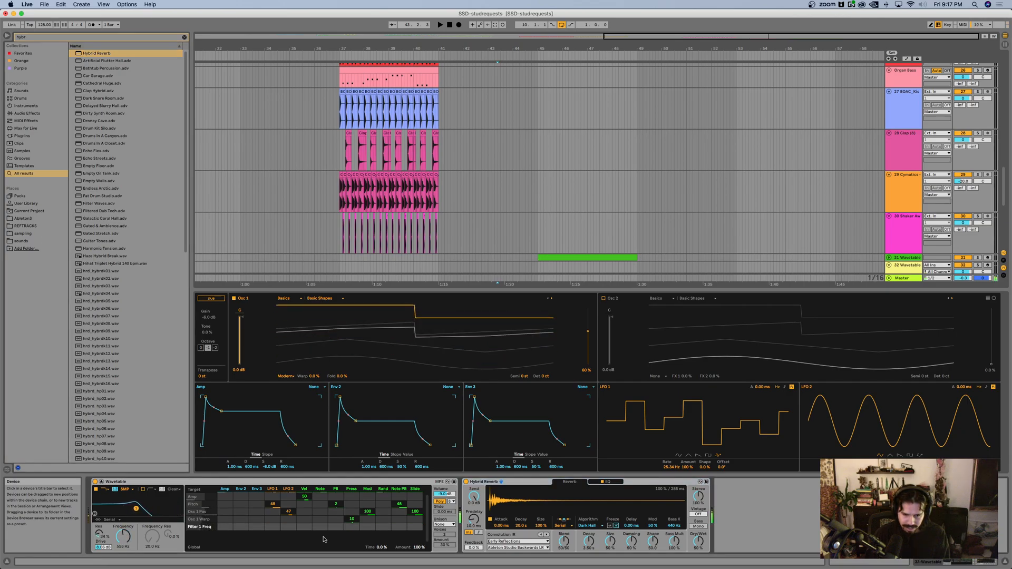
# Step: Set LFO 1's rate to 6.54 Hz and clear LFO 2's modulation of Osc 1 position
pyautogui.moveTo(672, 467); pyautogui.dragTo(671, 491)
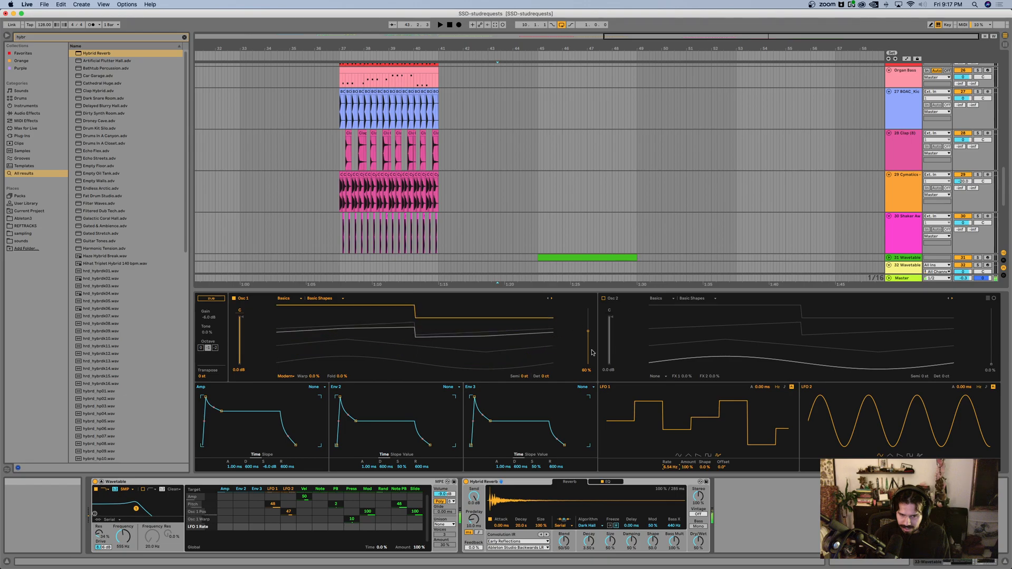
pyautogui.moveTo(288, 515); pyautogui.dragTo(287, 513)
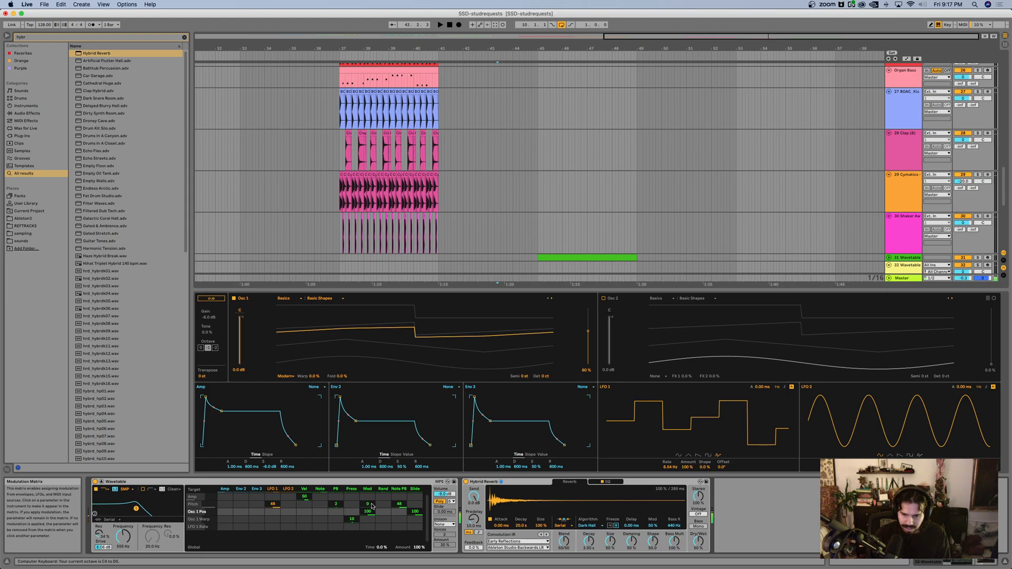
pyautogui.press('space')
pyautogui.press('space')
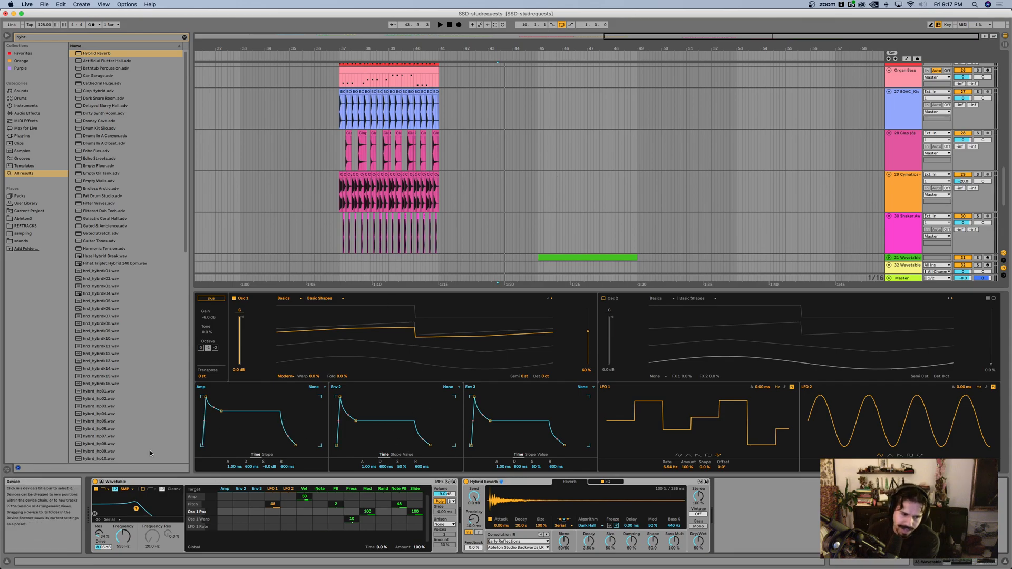
# Step: Collapse the Wavetable's expanded view and look through the arrangement for the earlier string chord clips
pyautogui.click(103, 483)
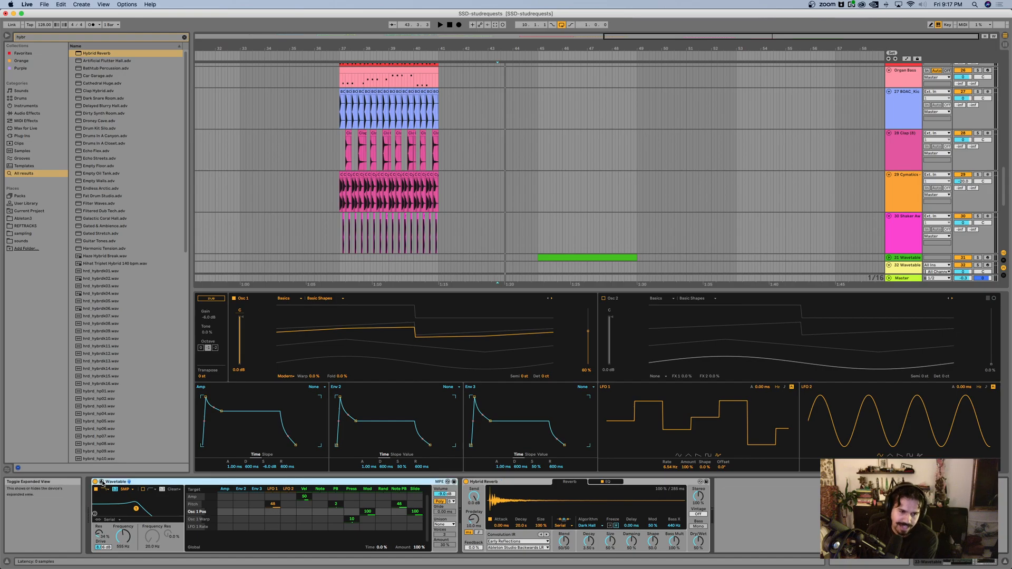
pyautogui.click(102, 482)
pyautogui.hscroll(-5, 440, 195)
pyautogui.scroll(3, 441, 194)
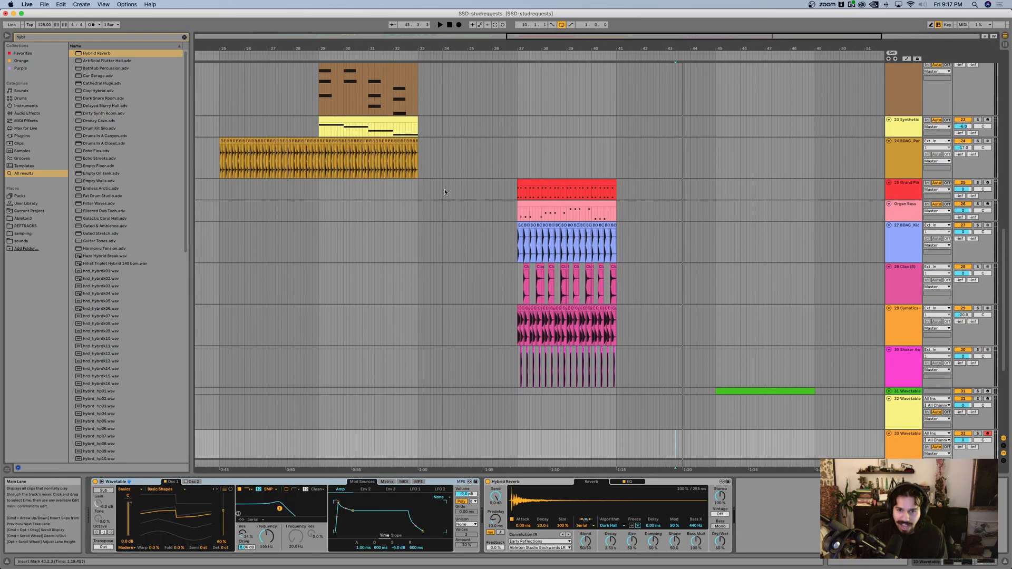
pyautogui.scroll(-3, 445, 192)
pyautogui.scroll(5, 492, 208)
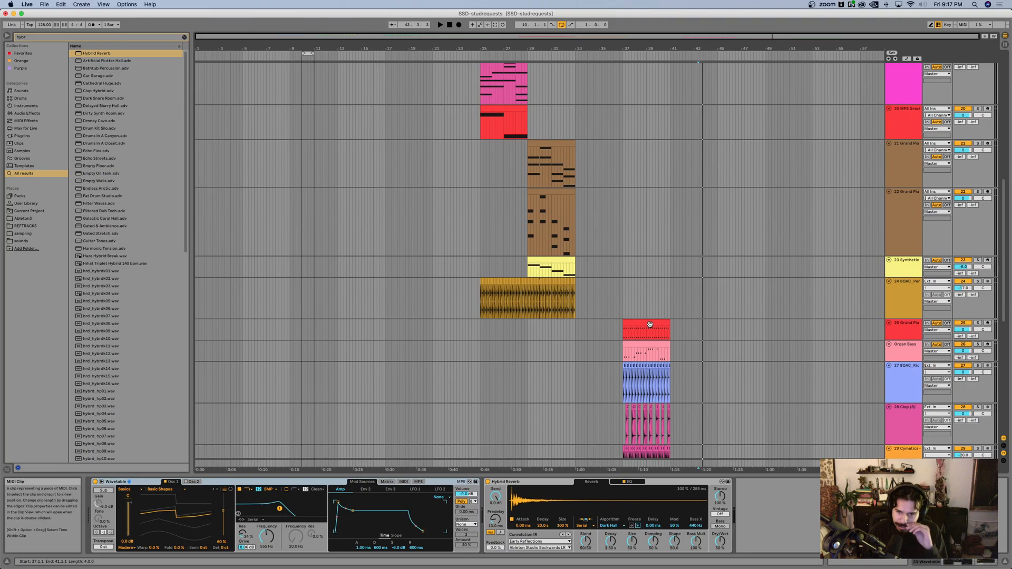
pyautogui.scroll(-3, 652, 332)
pyautogui.scroll(6, 600, 253)
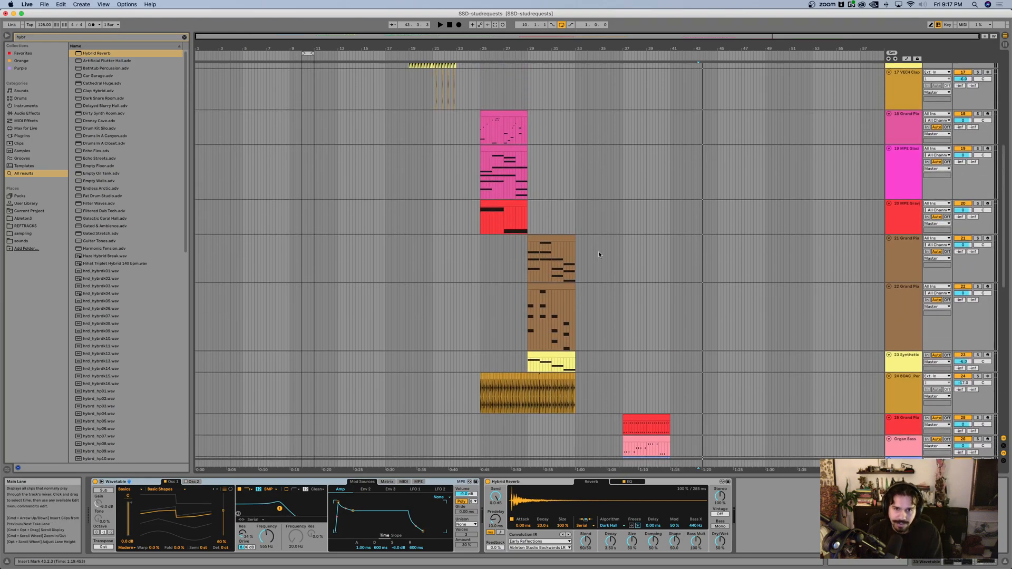
pyautogui.scroll(-2, 599, 256)
pyautogui.scroll(-9, 599, 256)
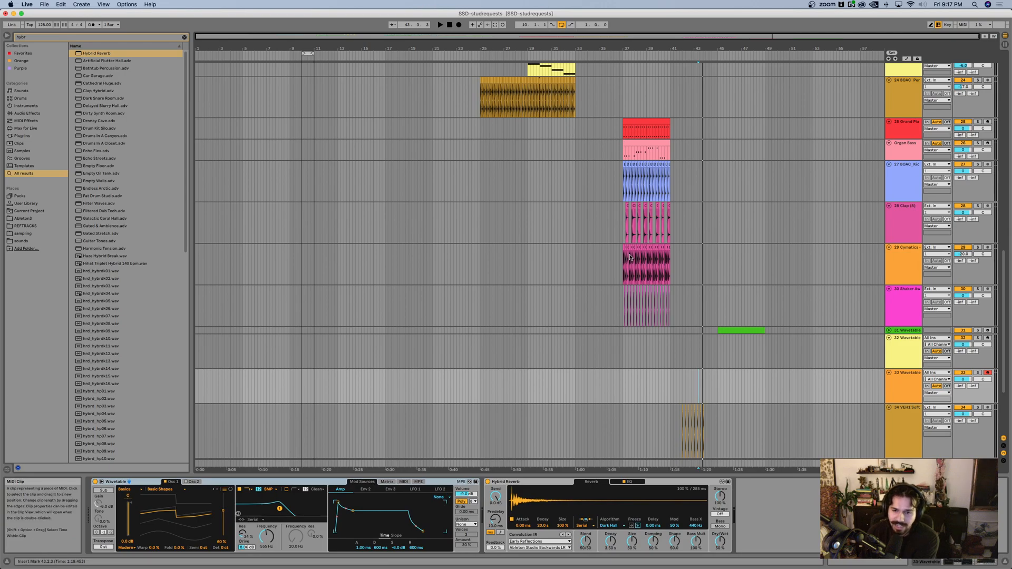
pyautogui.scroll(-1, 634, 269)
pyautogui.scroll(8, 615, 242)
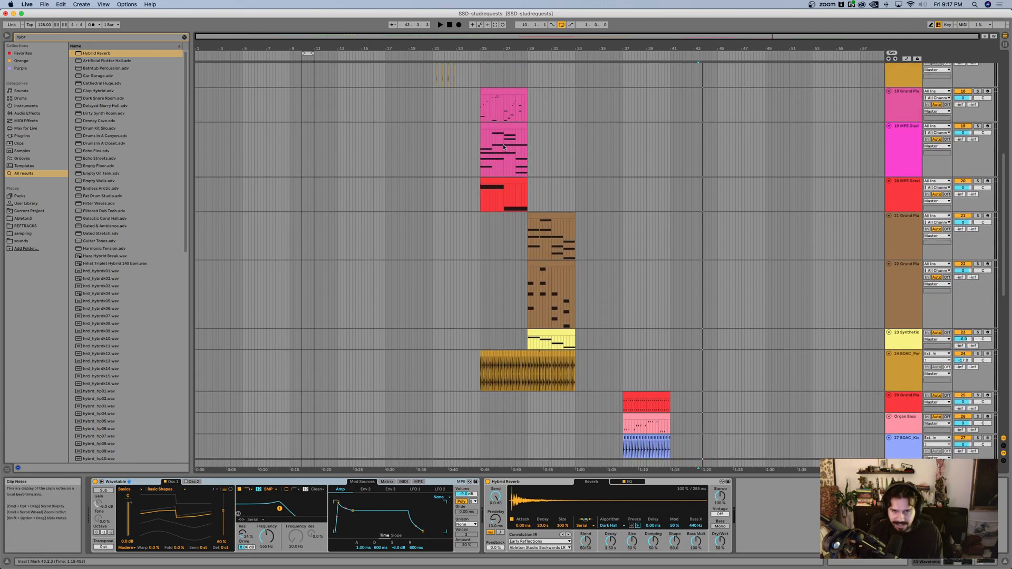
pyautogui.scroll(5, 503, 147)
pyautogui.scroll(3, 499, 147)
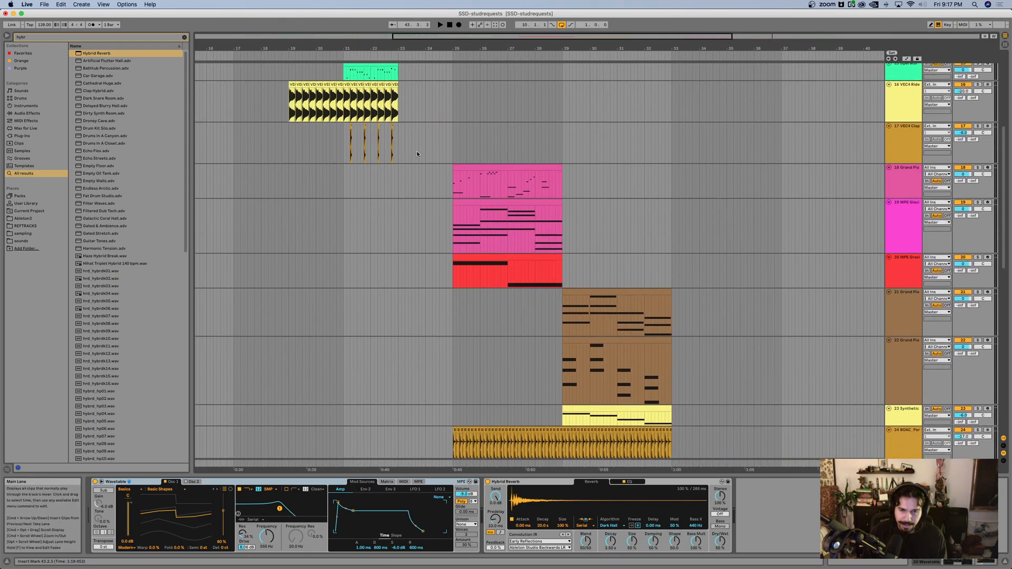
pyautogui.scroll(3, 433, 169)
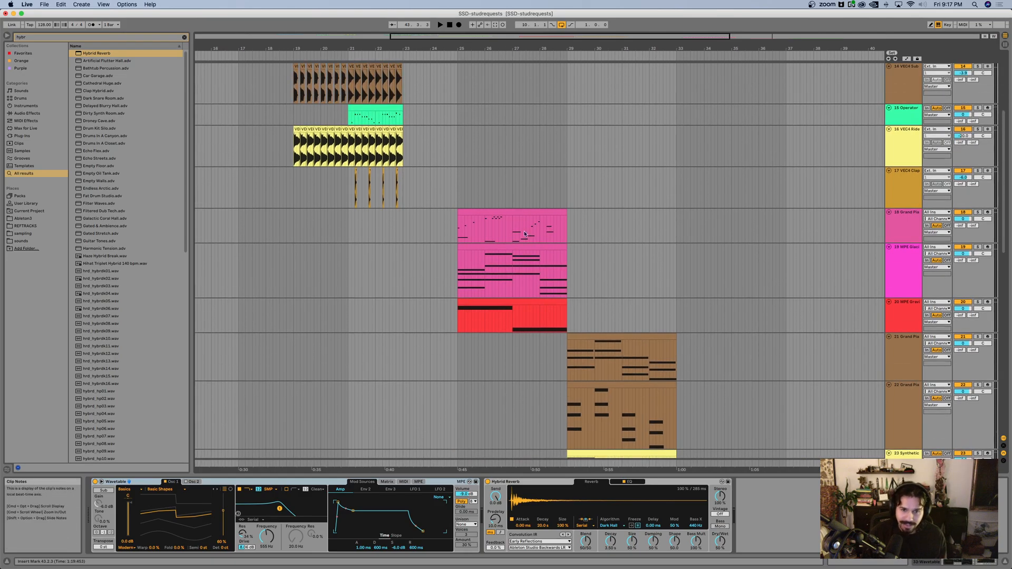
# Step: Copy the four-bar MPE Glacial string clip from bar 25 and paste it at bar 10 on the same track
pyautogui.hscroll(-1, 501, 237)
pyautogui.click(511, 246)
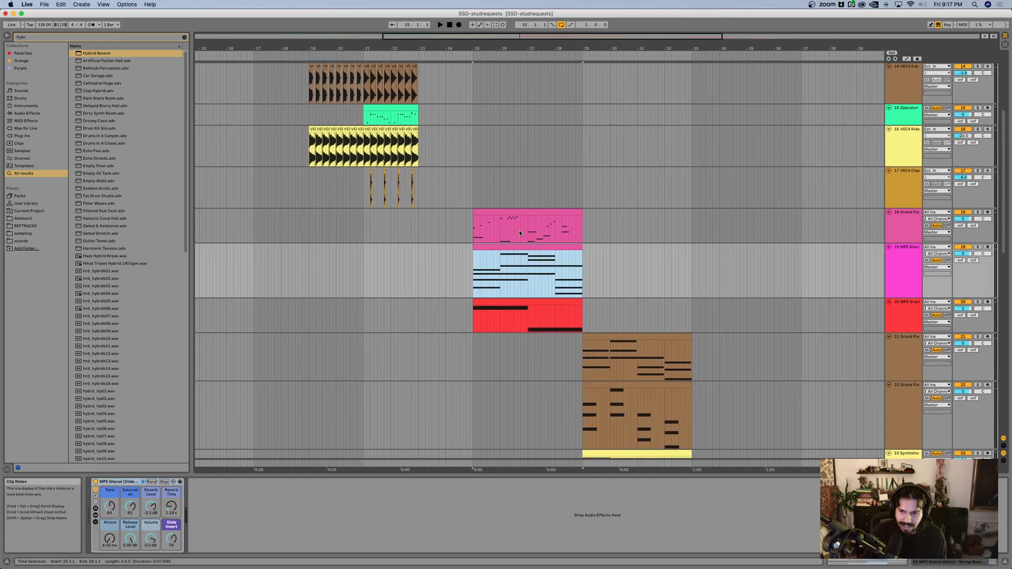
pyautogui.hscroll(-5, 435, 204)
pyautogui.scroll(5, 434, 203)
pyautogui.scroll(-3, 435, 203)
pyautogui.hscroll(-2, 435, 203)
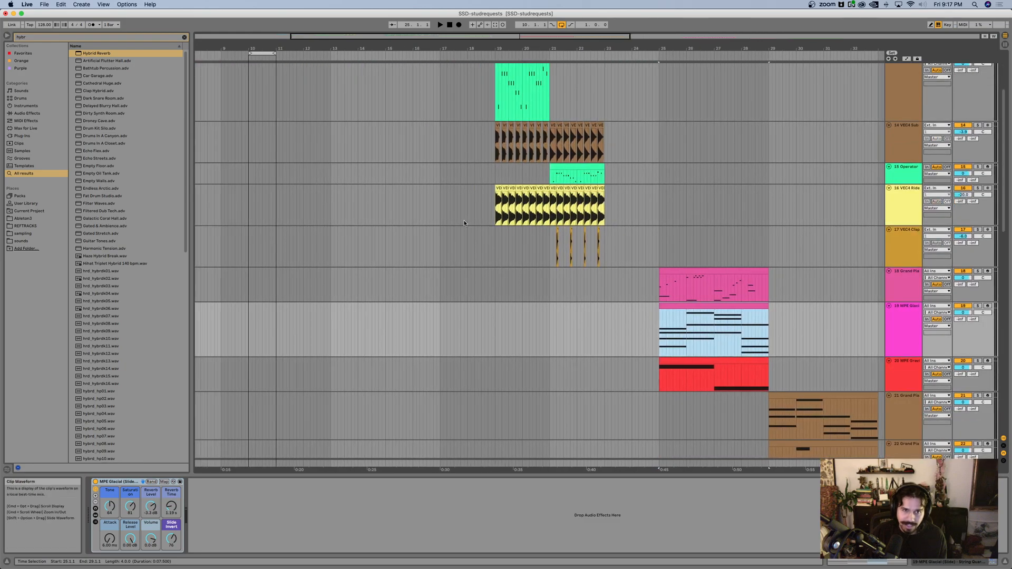
pyautogui.scroll(3, 451, 211)
pyautogui.hscroll(-2, 466, 220)
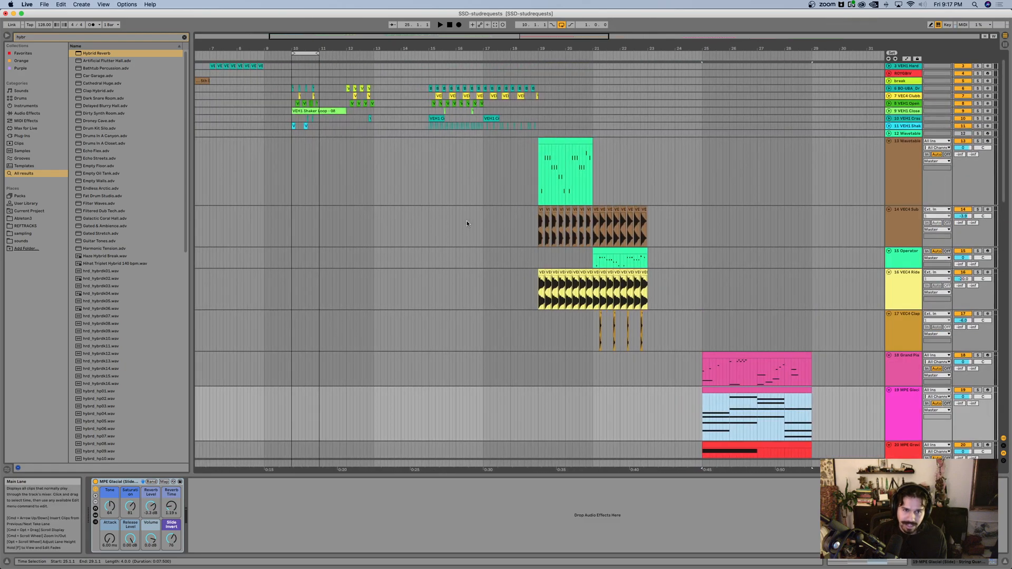
pyautogui.click(290, 425)
pyautogui.press('super+v')
pyautogui.moveTo(298, 391); pyautogui.dragTo(302, 390)
# Step: Duplicate the time of bar 10 three times so the drum pattern fills four bars
pyautogui.scroll(5, 294, 376)
pyautogui.hscroll(-3, 295, 375)
pyautogui.hscroll(-1, 423, 63)
pyautogui.moveTo(441, 424); pyautogui.dragTo(428, 426)
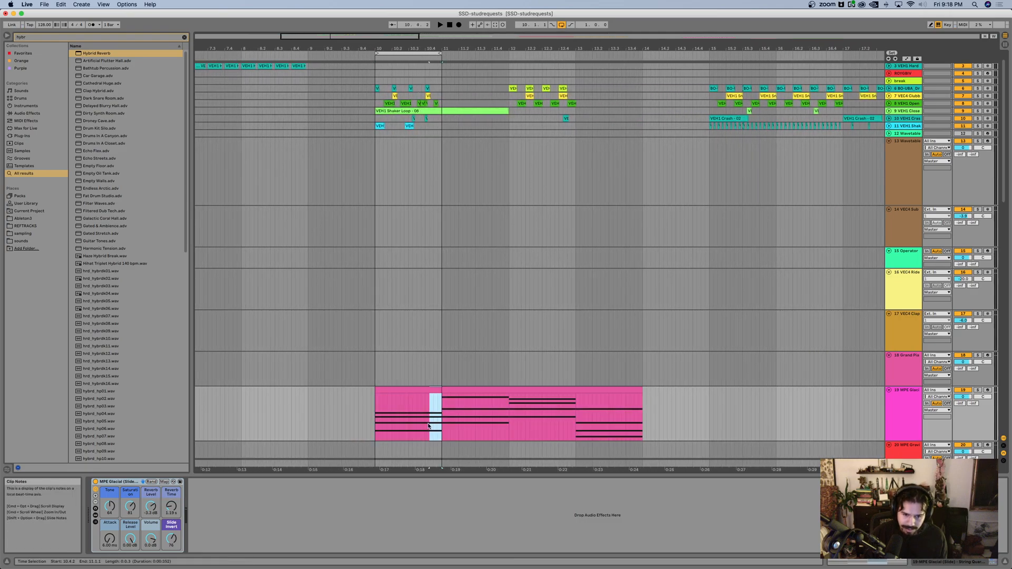
pyautogui.moveTo(443, 354); pyautogui.dragTo(373, 371)
pyautogui.press('super+d')
pyautogui.press('super+d')
pyautogui.press('super+d')
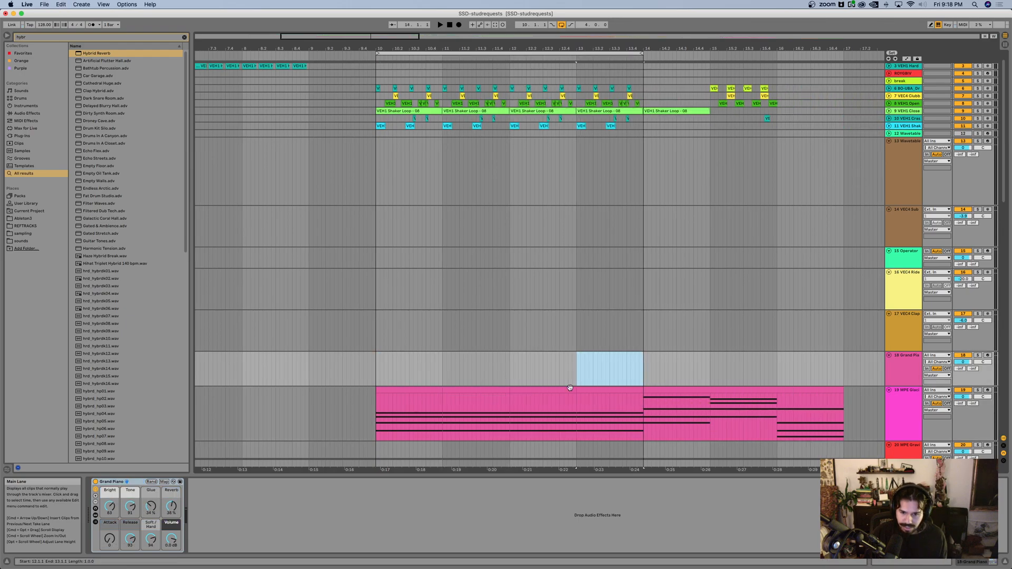
# Step: Move the string chord progression back to start at bar 10 and play the four-bar loop with the drums
pyautogui.moveTo(685, 391); pyautogui.dragTo(377, 390)
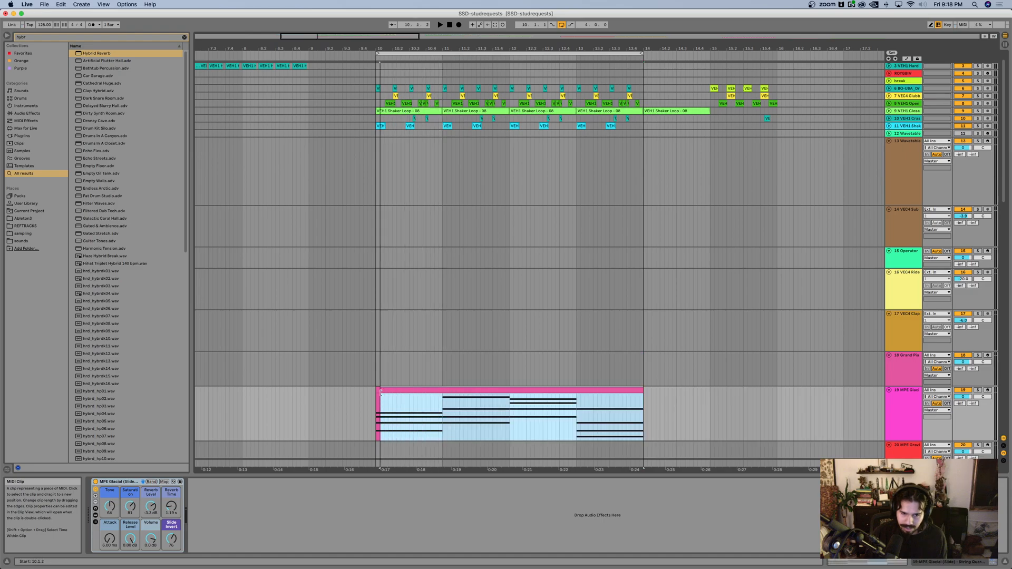
pyautogui.press('space')
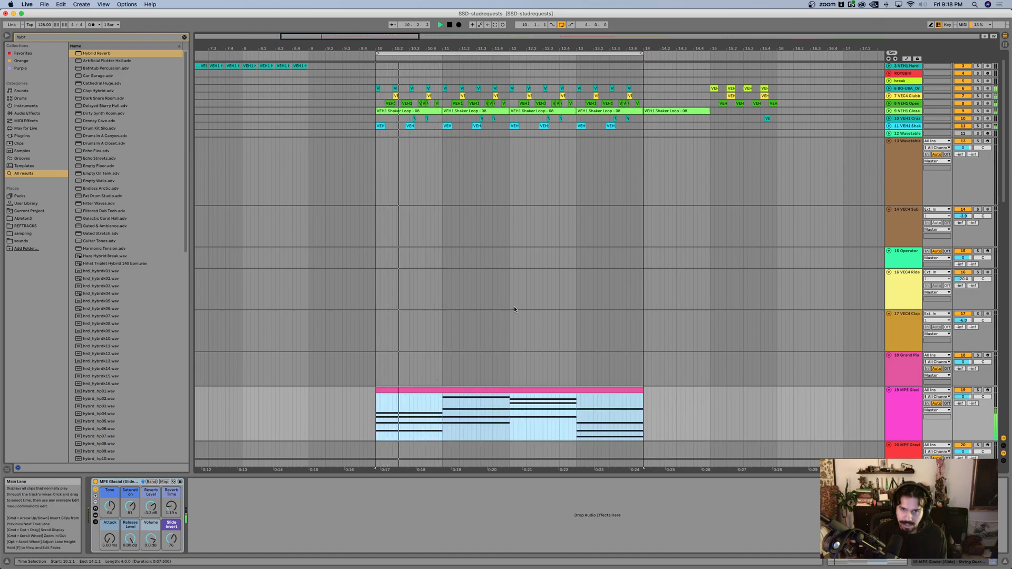
pyautogui.scroll(3, 514, 306)
pyautogui.hscroll(1, 512, 308)
pyautogui.scroll(-3, 751, 412)
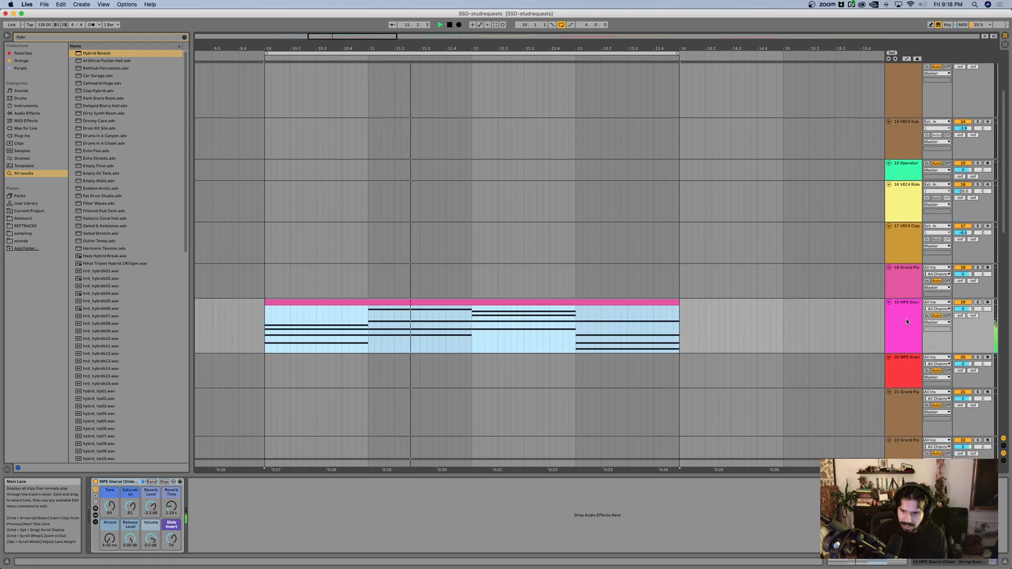
# Step: Replace the instrument on the string chord track with Abilene Winter Pad from the Pad sounds and lower the track's volume
pyautogui.click(21, 90)
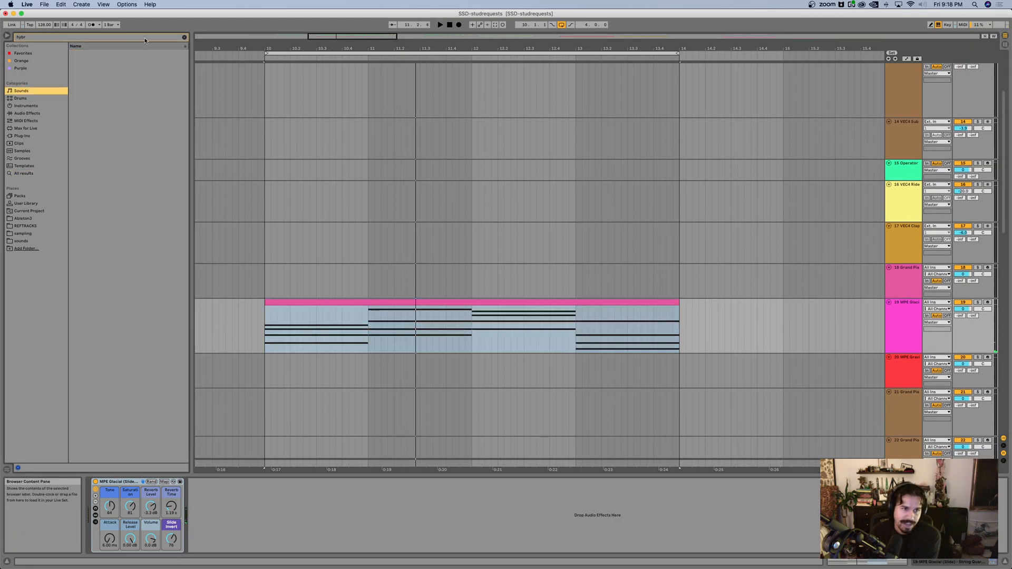
pyautogui.click(184, 37)
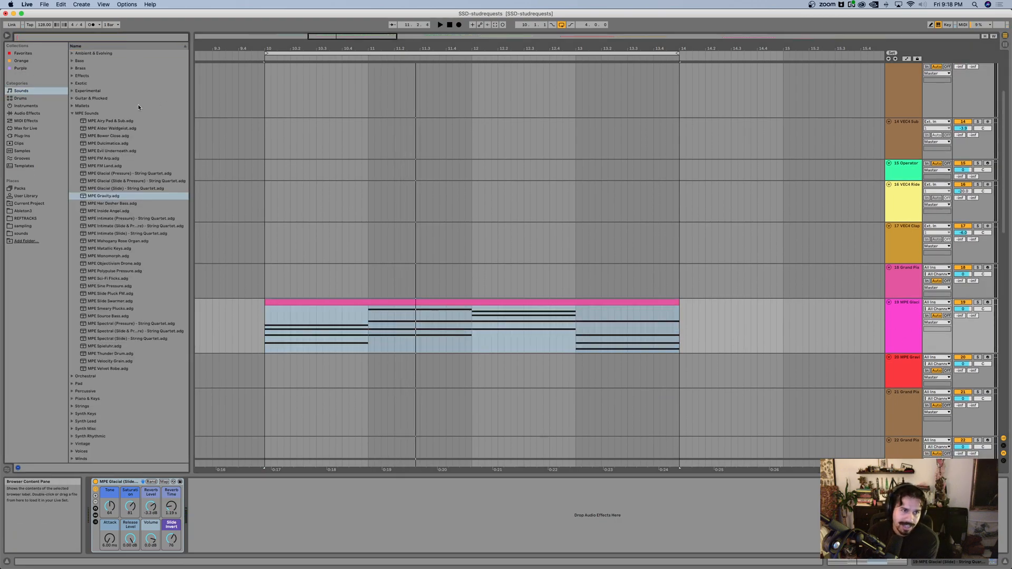
pyautogui.click(72, 114)
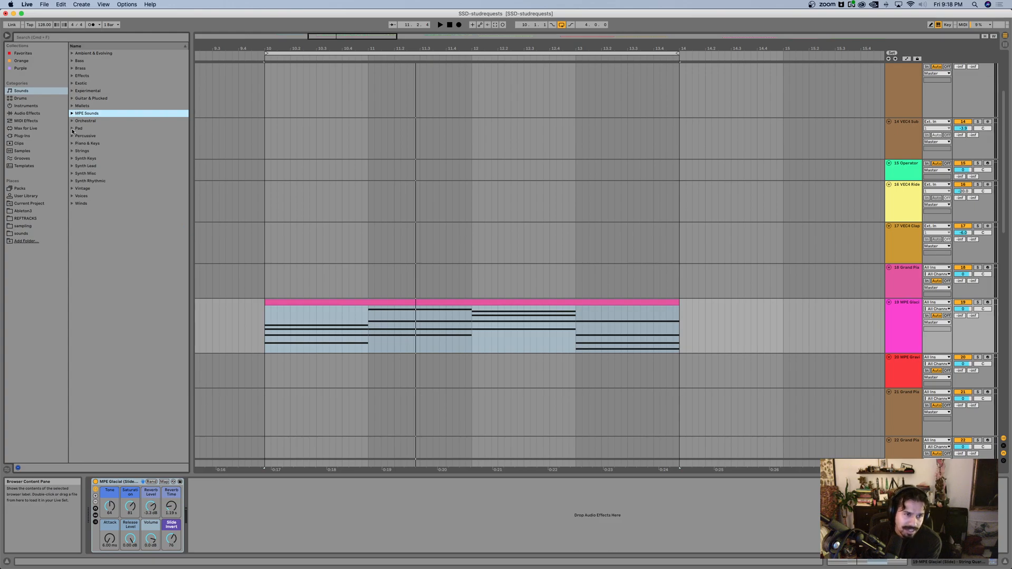
pyautogui.click(73, 129)
pyautogui.click(110, 175)
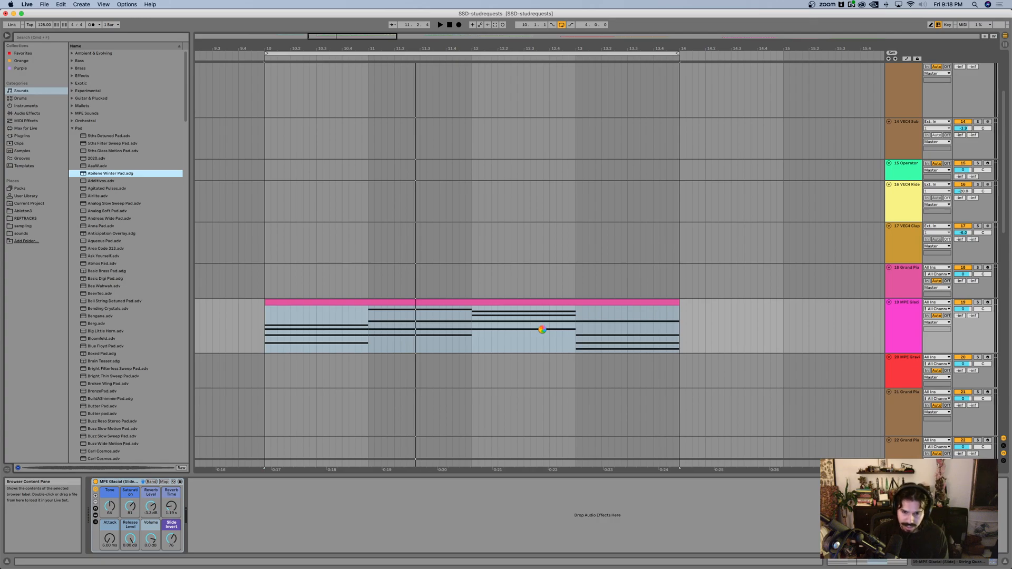
pyautogui.press('space')
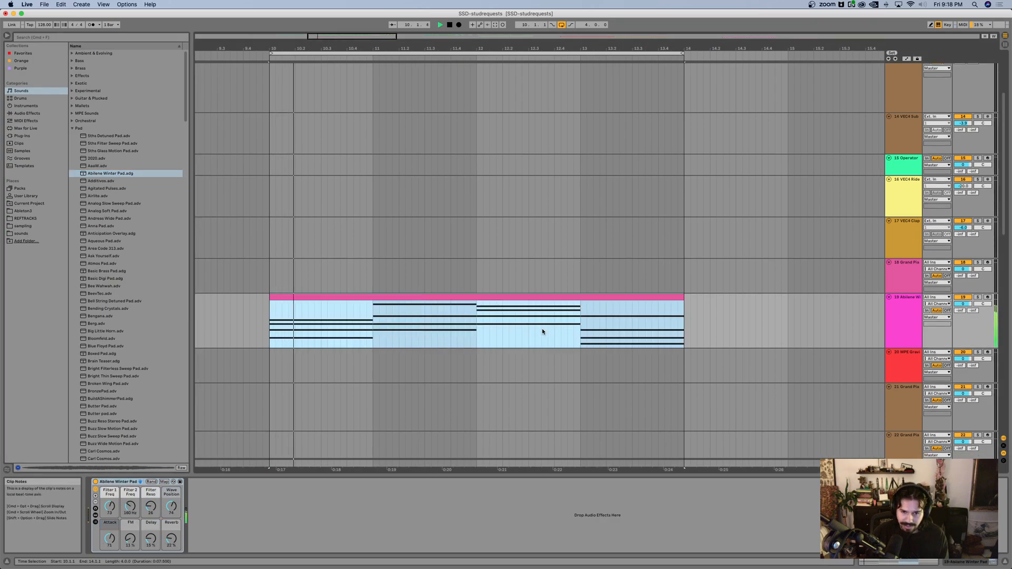
pyautogui.moveTo(963, 306); pyautogui.dragTo(961, 308)
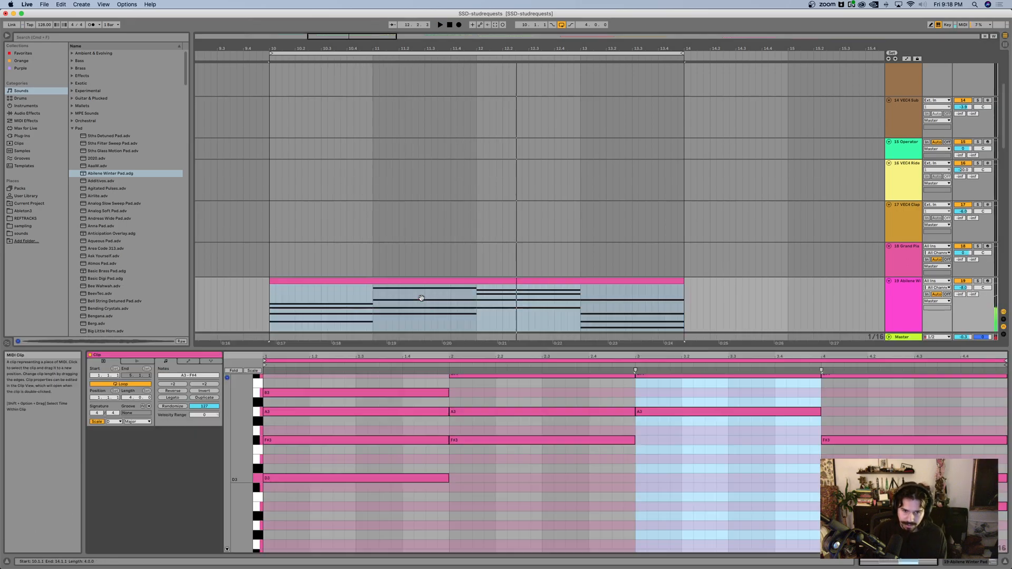
# Step: Open the pad chord clip in the note editor and delete the chords in its second and third bars
pyautogui.doubleClick(423, 297)
pyautogui.click(562, 438)
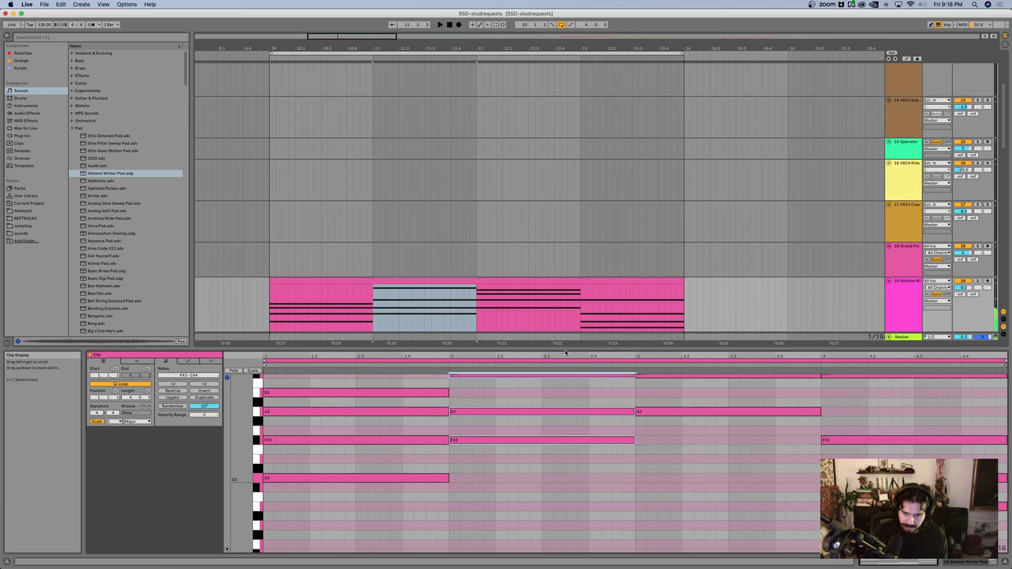
pyautogui.moveTo(709, 490); pyautogui.dragTo(522, 372)
pyautogui.moveTo(621, 348); pyautogui.dragTo(622, 232)
pyautogui.scroll(2, 629, 303)
pyautogui.scroll(2, 630, 307)
pyautogui.moveTo(712, 446); pyautogui.dragTo(569, 258)
pyautogui.press('Delete')
# Step: Move the last chord to the start of bar 3 and lengthen it to the end of the clip
pyautogui.moveTo(846, 297); pyautogui.dragTo(867, 464)
pyautogui.press('Left')
pyautogui.press('Left')
pyautogui.press('Left')
pyautogui.press('Left')
pyautogui.press('Left')
pyautogui.press('Left')
pyautogui.press('Left')
pyautogui.press('Left')
pyautogui.press('Left')
pyautogui.press('Left')
pyautogui.press('Left')
pyautogui.press('Left')
pyautogui.press('Left')
pyautogui.press('Left')
pyautogui.press('Left')
pyautogui.press('Left')
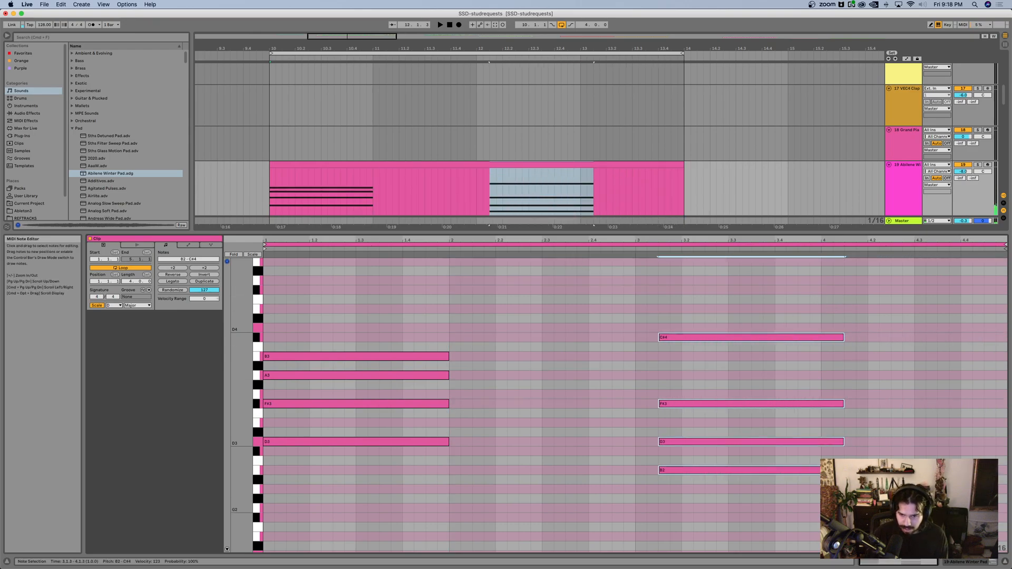
pyautogui.hotkey('shift', 'Right')
pyautogui.hotkey('shift', 'Right')
pyautogui.hotkey('shift', 'Right')
pyautogui.hotkey('shift', 'Right')
pyautogui.hotkey('shift', 'Right')
pyautogui.hotkey('shift', 'Right')
pyautogui.hotkey('shift', 'Right')
pyautogui.hotkey('shift', 'Right')
pyautogui.hotkey('shift', 'Right')
pyautogui.hotkey('shift', 'Right')
pyautogui.hotkey('shift', 'Right')
pyautogui.hotkey('shift', 'Right')
pyautogui.hotkey('shift', 'Right')
pyautogui.hotkey('shift', 'Right')
pyautogui.hotkey('shift', 'Right')
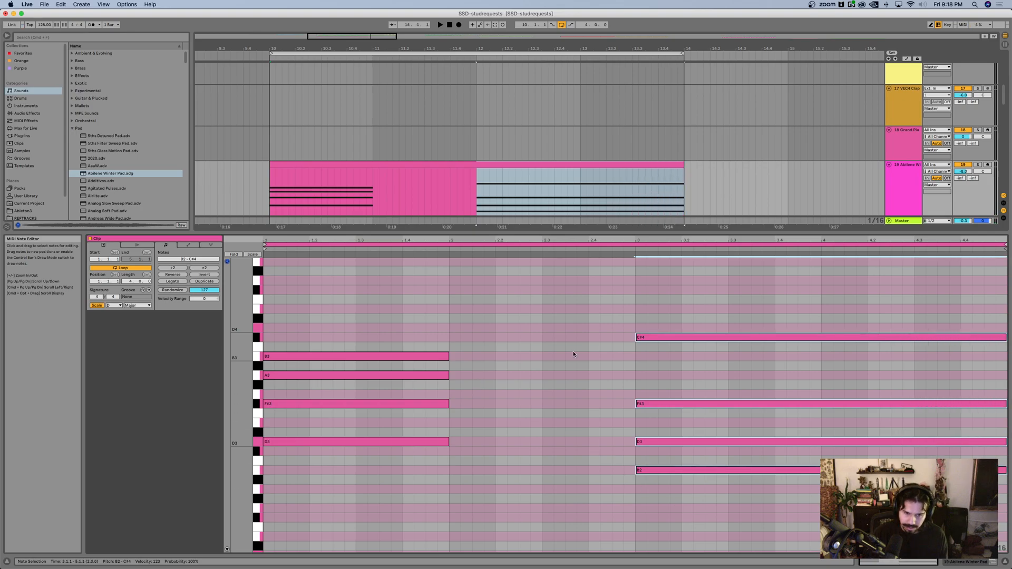
# Step: Extend the first chord with Legato so its notes last until the second chord at bar 3
pyautogui.moveTo(348, 316); pyautogui.dragTo(442, 523)
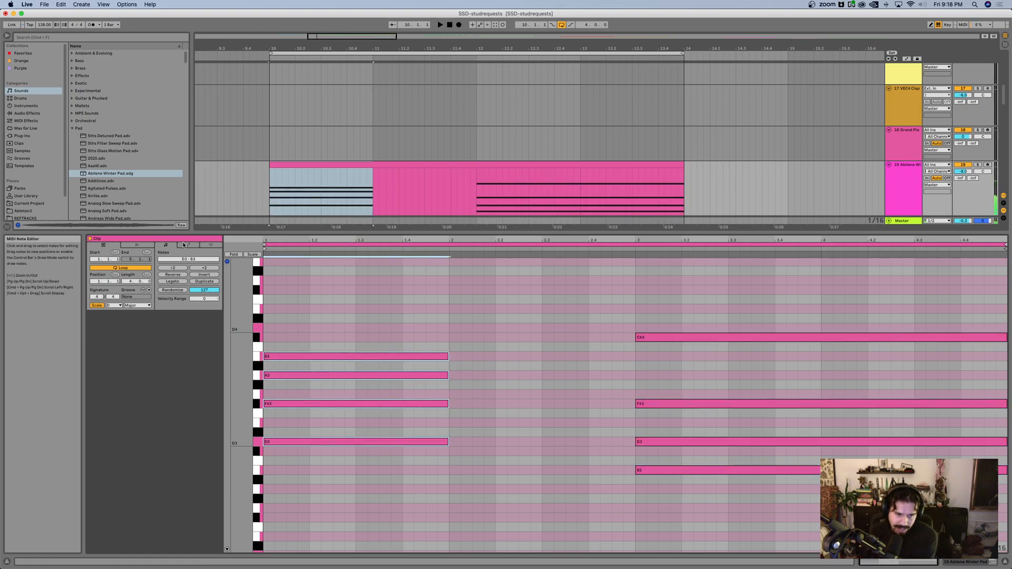
pyautogui.click(174, 282)
pyautogui.click(552, 327)
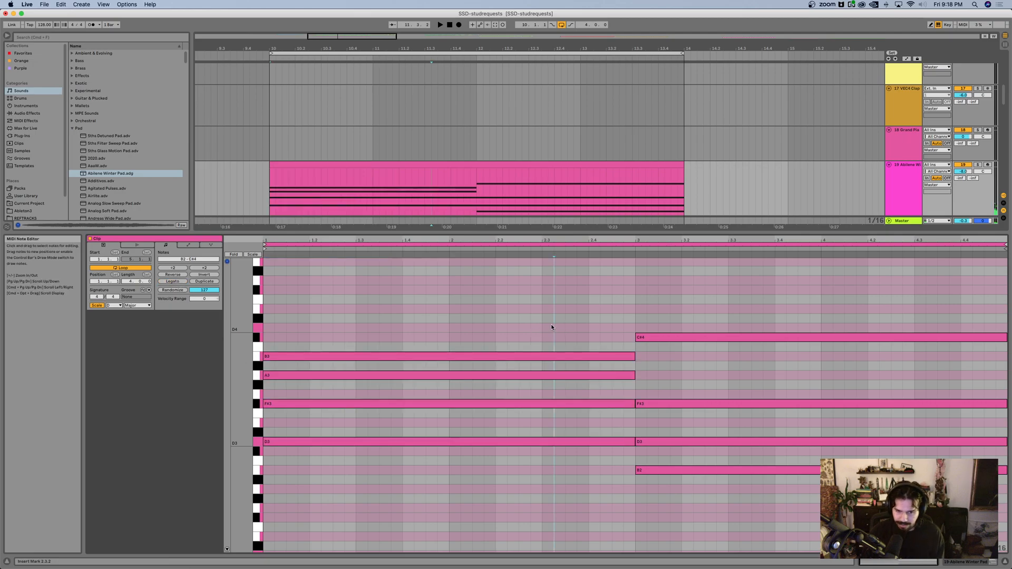
# Step: Insert an empty four-bar MIDI clip at bar 10 on the 2 Wavetable track, above the drums
pyautogui.moveTo(503, 232); pyautogui.dragTo(499, 324)
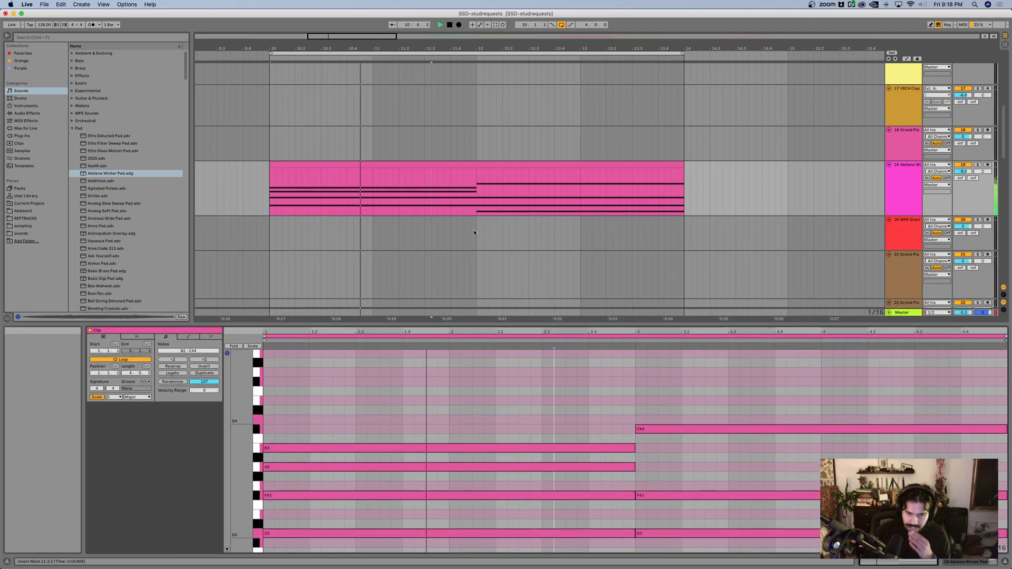
pyautogui.scroll(4, 467, 168)
pyautogui.scroll(5, 467, 169)
pyautogui.scroll(-6, 479, 176)
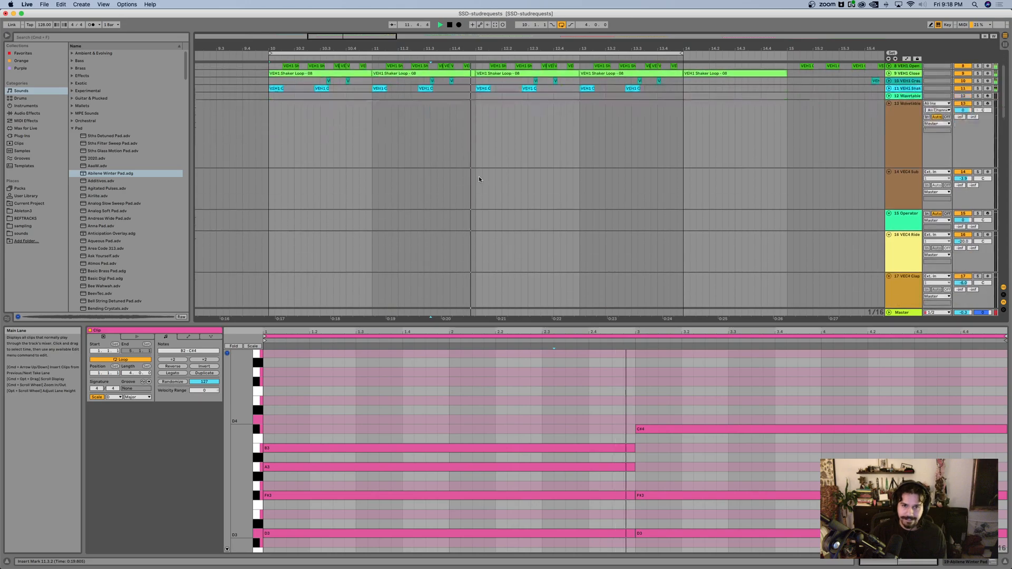
pyautogui.scroll(-3, 479, 176)
pyautogui.scroll(-3, 488, 173)
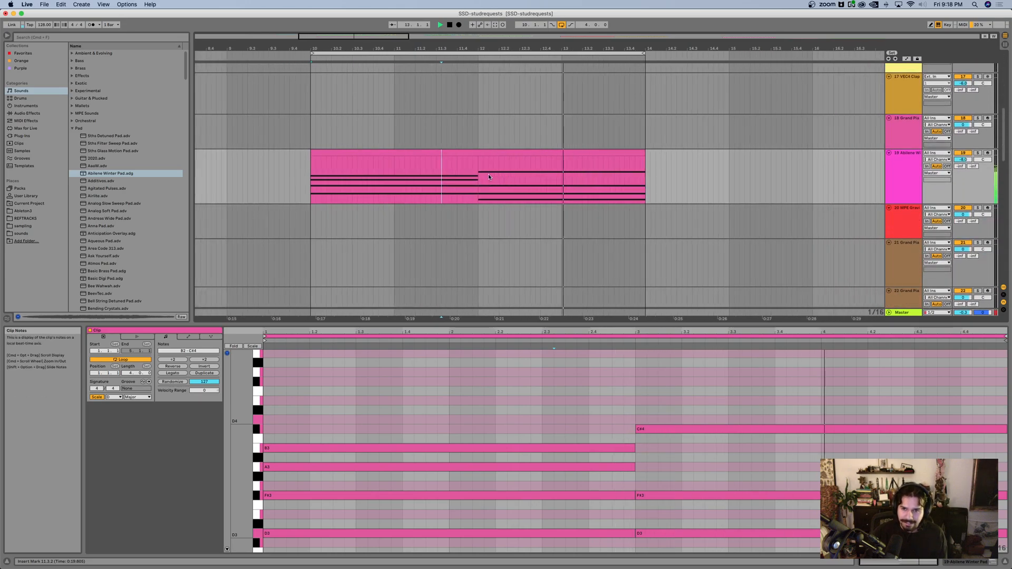
pyautogui.scroll(4, 487, 170)
pyautogui.scroll(5, 487, 171)
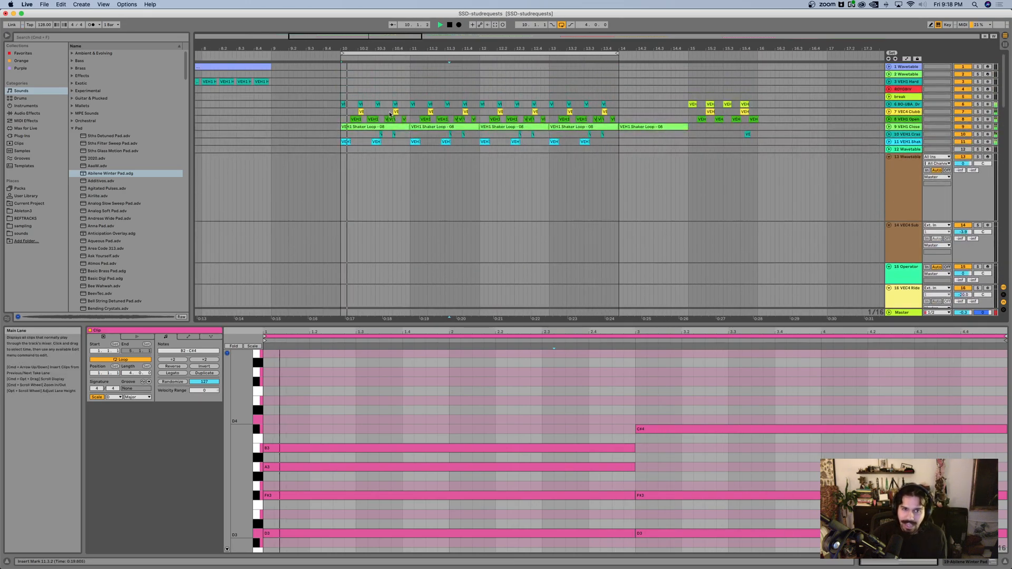
pyautogui.moveTo(342, 73); pyautogui.dragTo(618, 76)
pyautogui.press('super+shift+m')
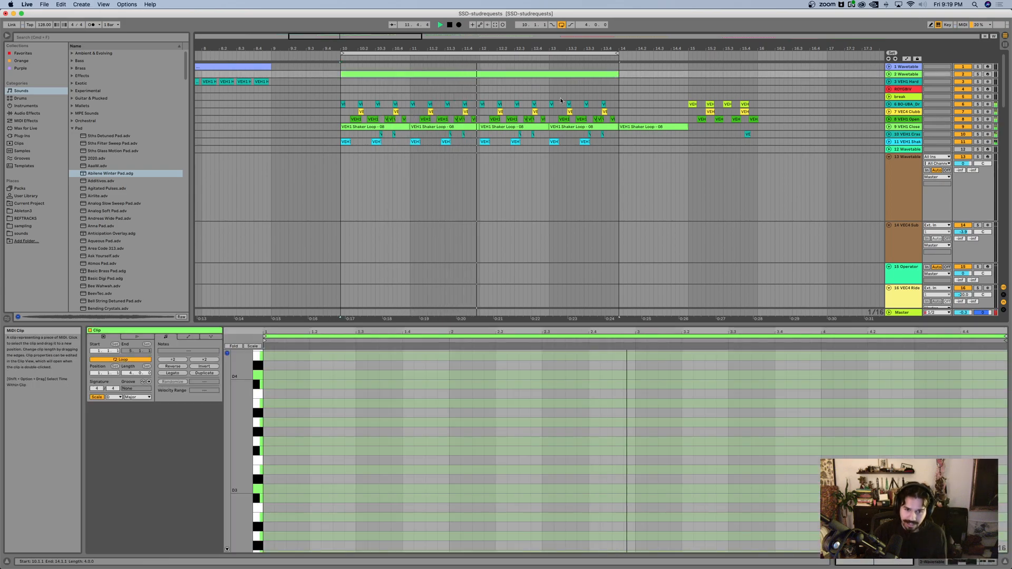
# Step: Add a sixteenth note to the new Wavetable clip, placed at 1.1.3 and lowered to B0
pyautogui.doubleClick(271, 494)
pyautogui.hotkey('shift', 'Down')
pyautogui.press('Right')
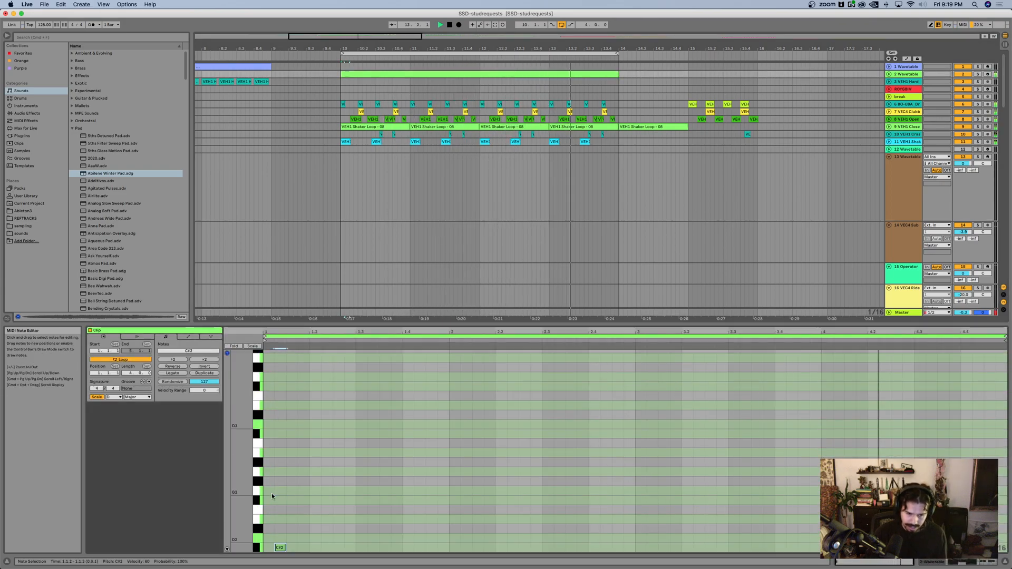
pyautogui.hotkey('shift', 'Down')
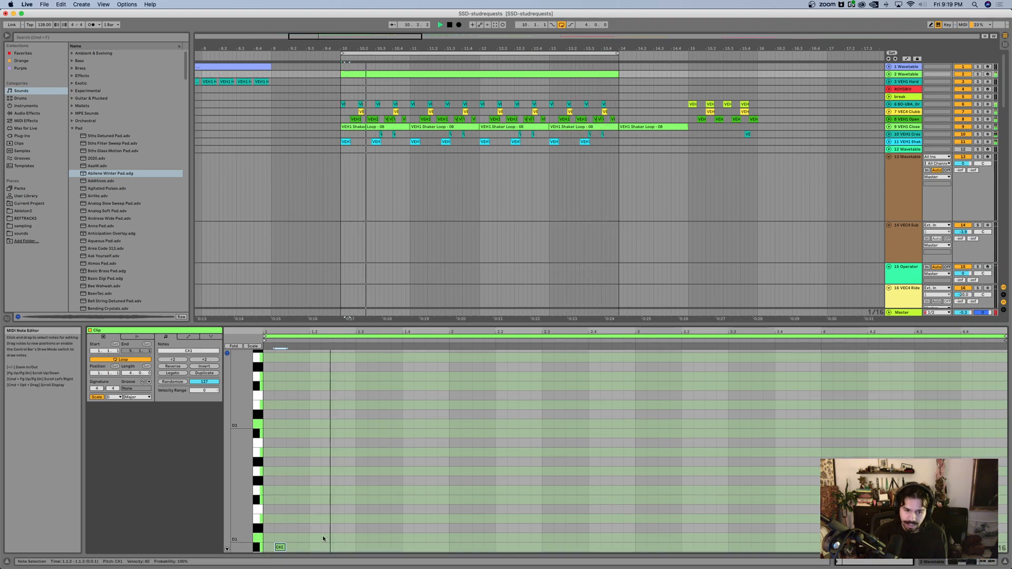
pyautogui.scroll(-2, 325, 525)
pyautogui.press('Right')
pyautogui.press('Down')
pyautogui.press('Down')
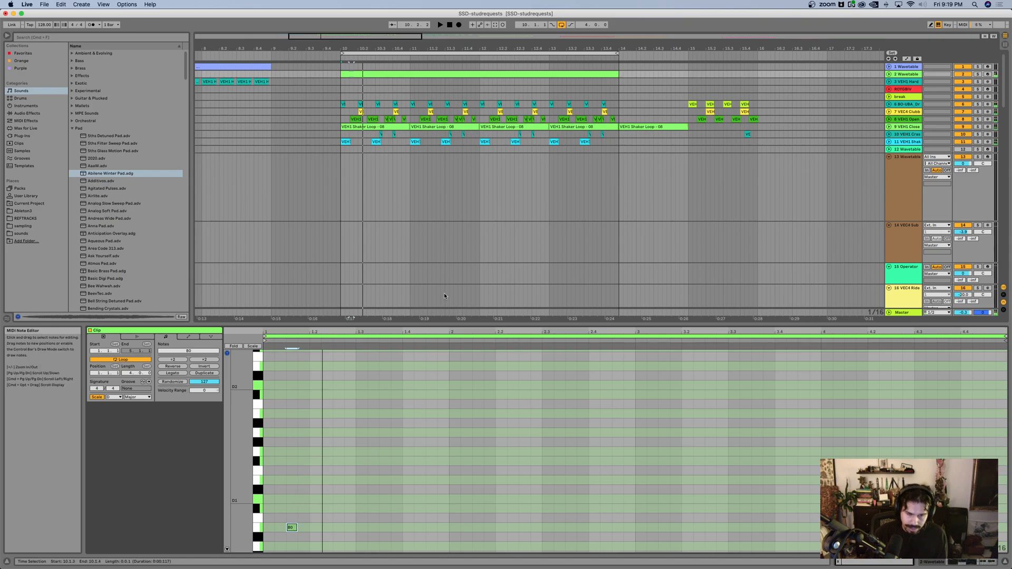
# Step: Check the notes of the pad chords, raise the Wavetable clip's short note to D1 and play the loop
pyautogui.scroll(-10, 464, 211)
pyautogui.click(454, 195)
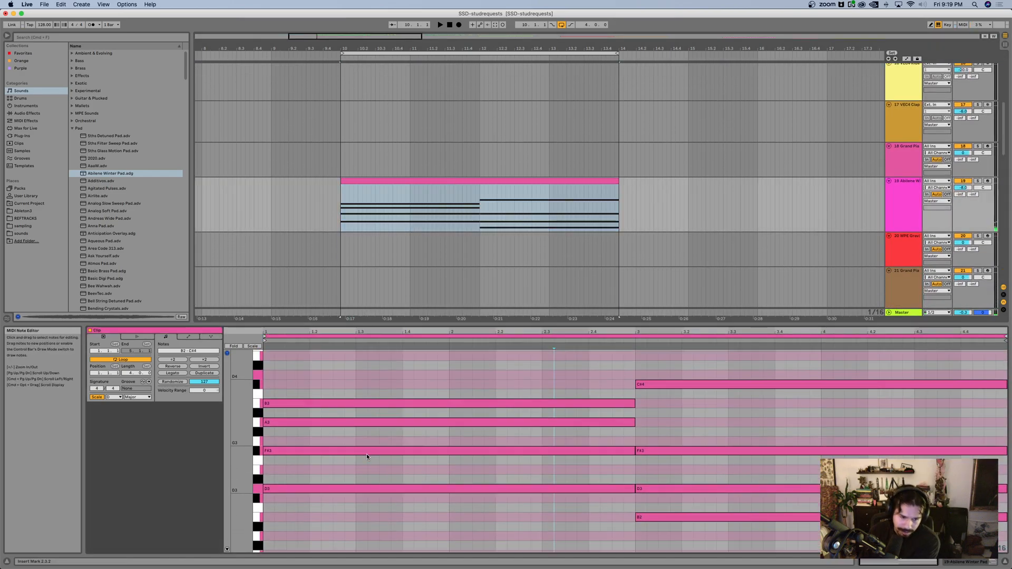
pyautogui.scroll(-1, 368, 457)
pyautogui.scroll(10, 448, 112)
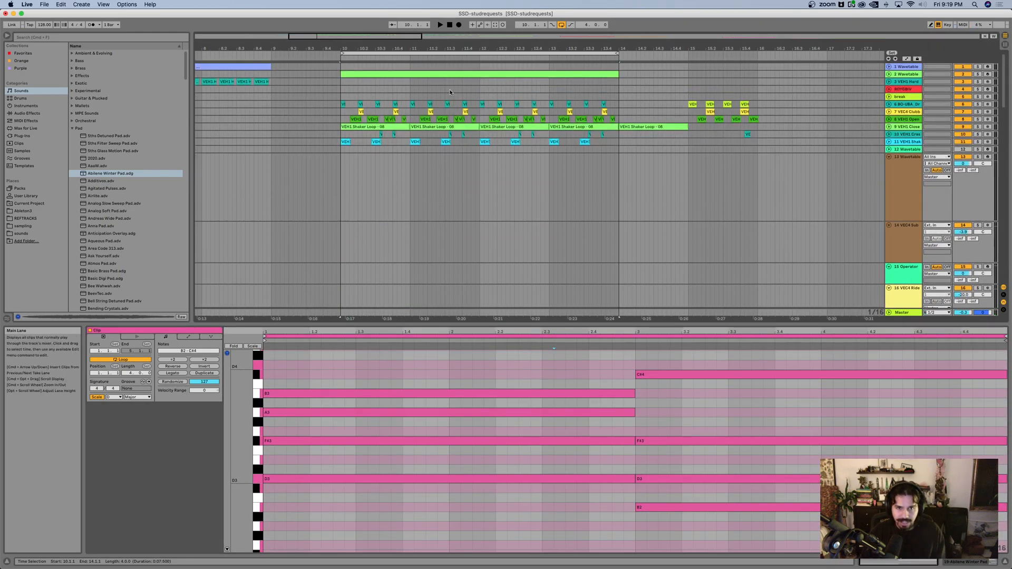
pyautogui.click(431, 75)
pyautogui.scroll(-5, 322, 454)
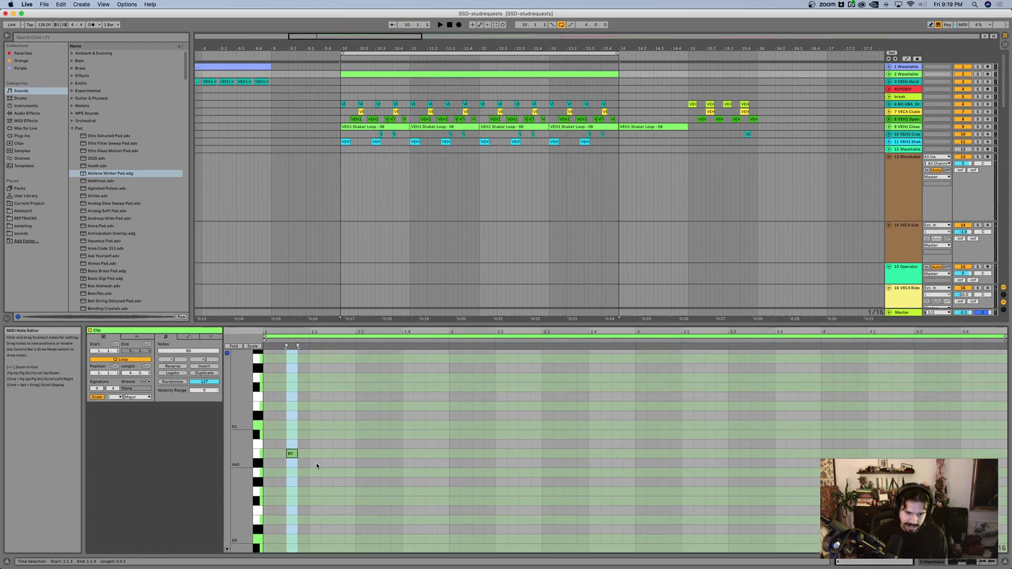
pyautogui.click(291, 453)
pyautogui.press('Up')
pyautogui.press('Up')
pyautogui.press('space')
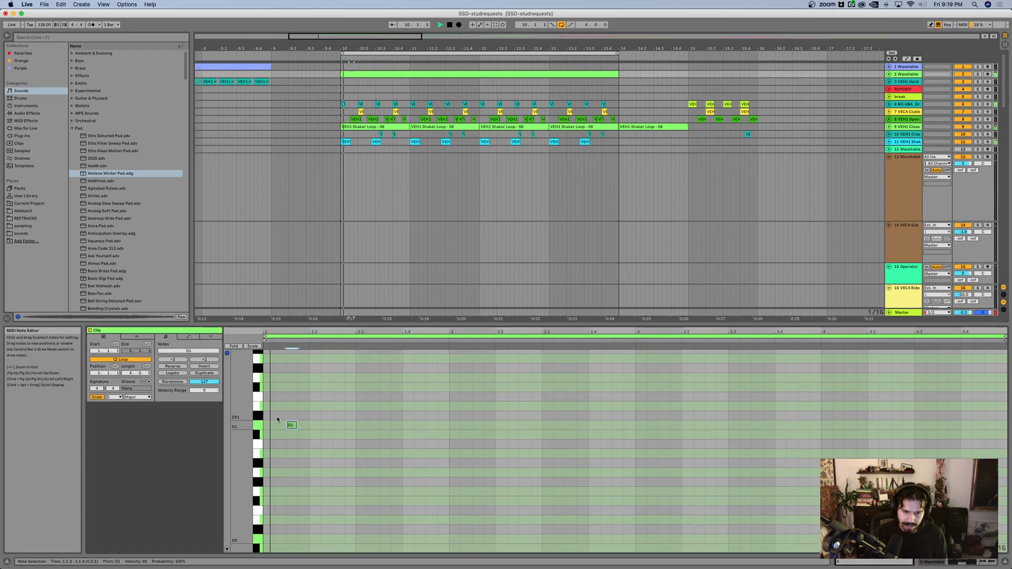
# Step: Delete the Reverb from the 2 Wavetable track and show the synth's modulation matrix
pyautogui.click(899, 78)
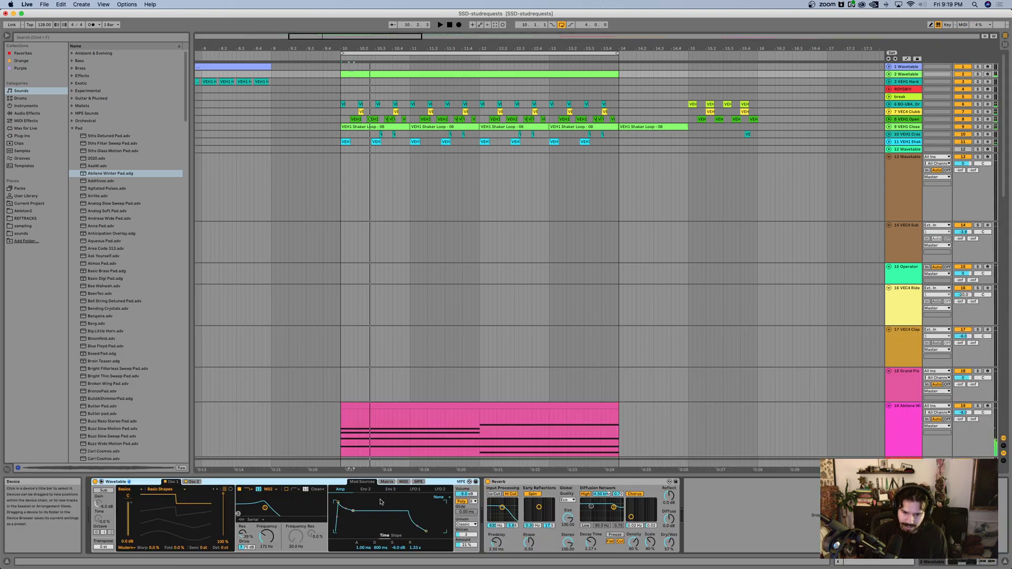
pyautogui.click(512, 483)
pyautogui.press('Delete')
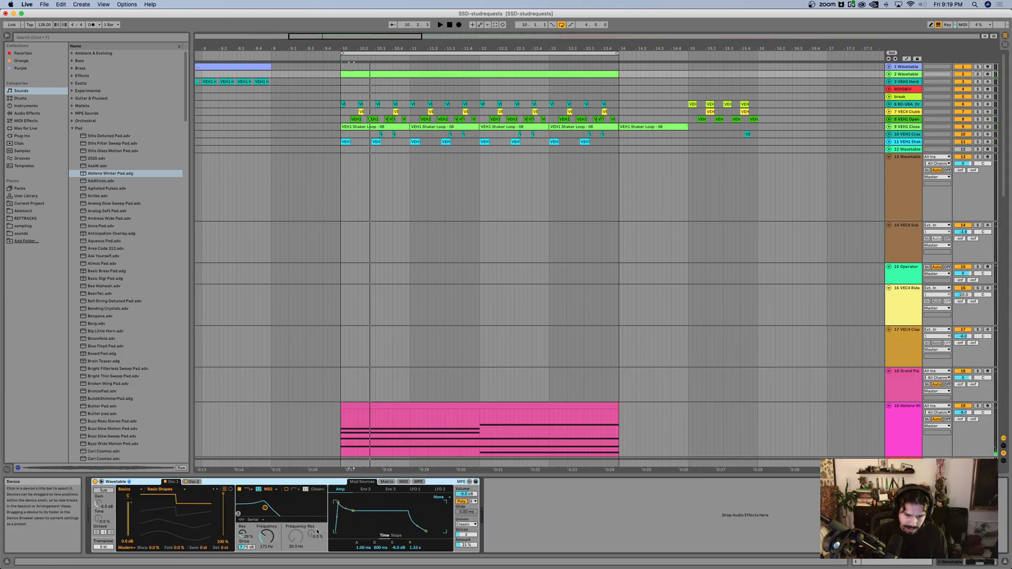
pyautogui.click(387, 482)
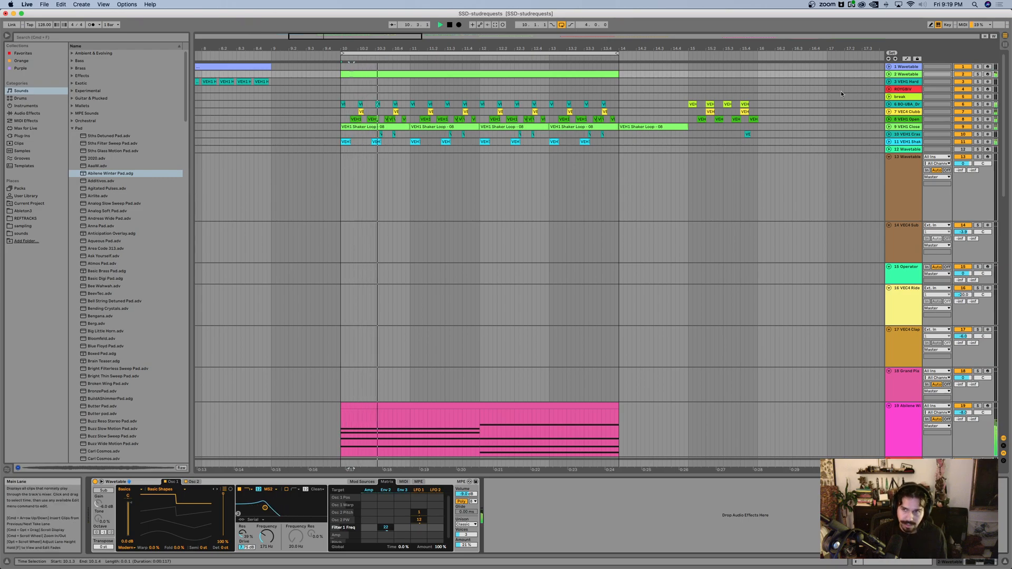
# Step: Unfold the 2 Wavetable track, lower its volume and play the loop
pyautogui.click(889, 74)
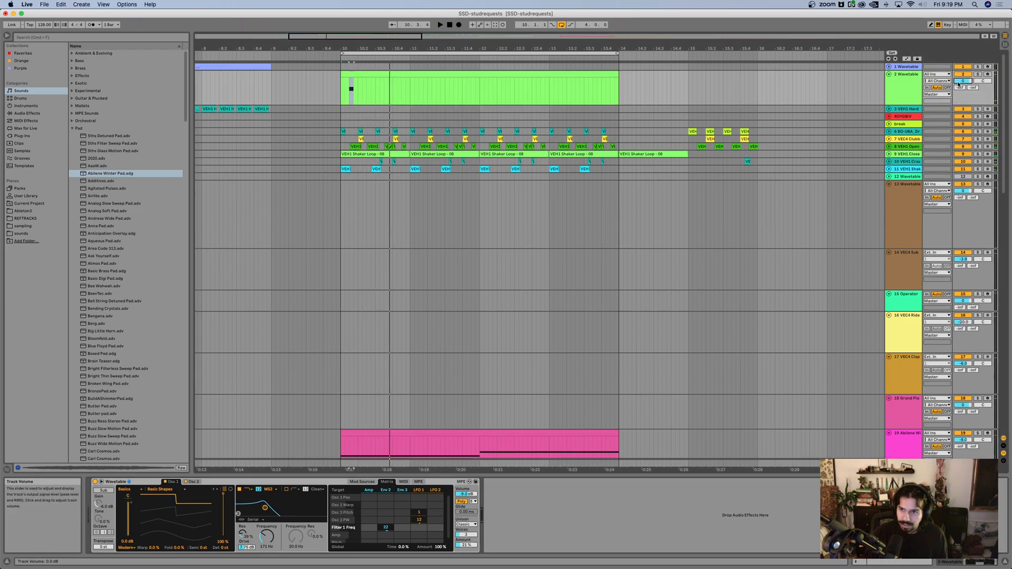
pyautogui.press('space')
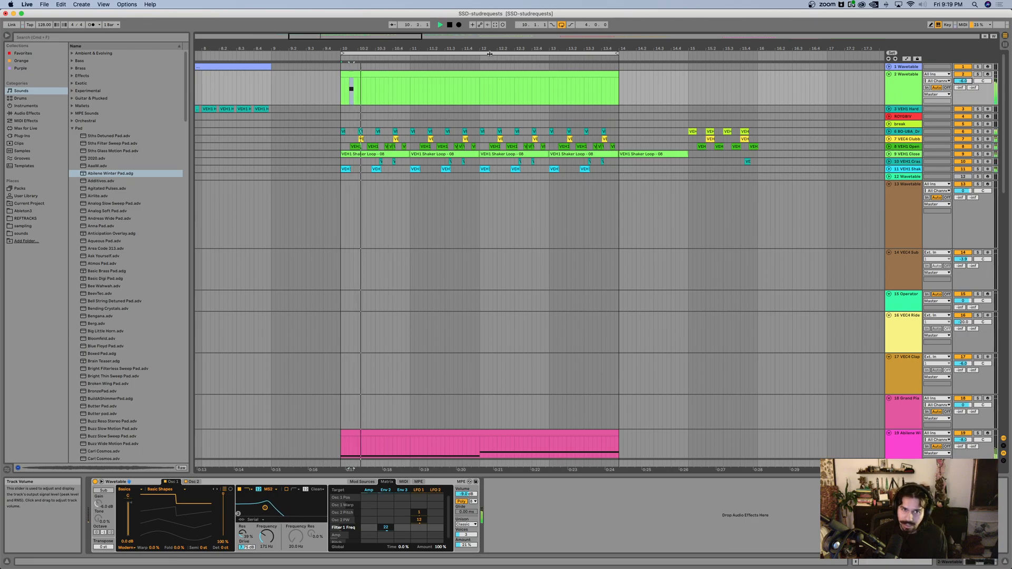
# Step: Open the Wavetable bass clip and duplicate its D1 note to 1.2.4 and 1.3.4
pyautogui.doubleClick(388, 75)
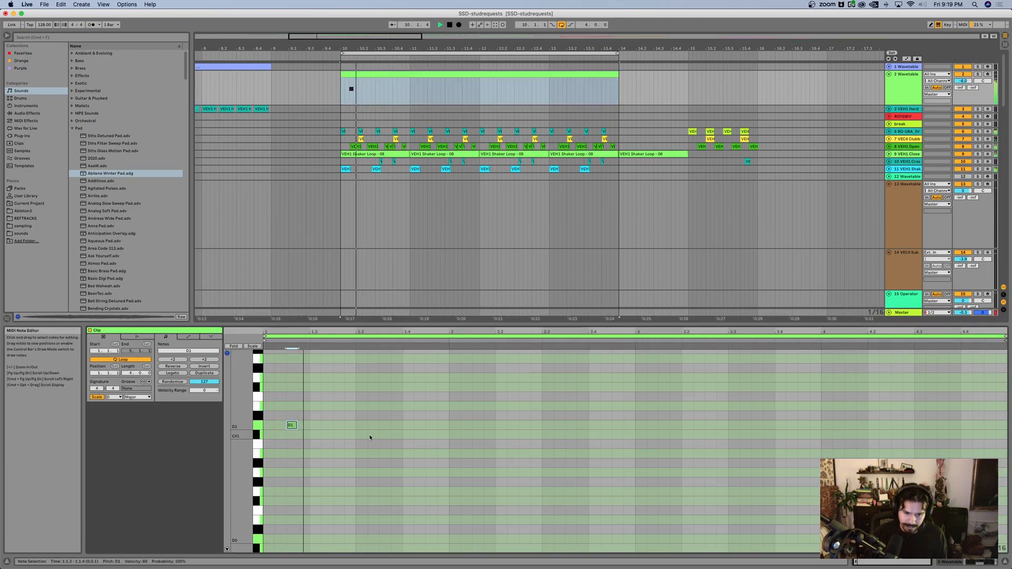
pyautogui.press('space')
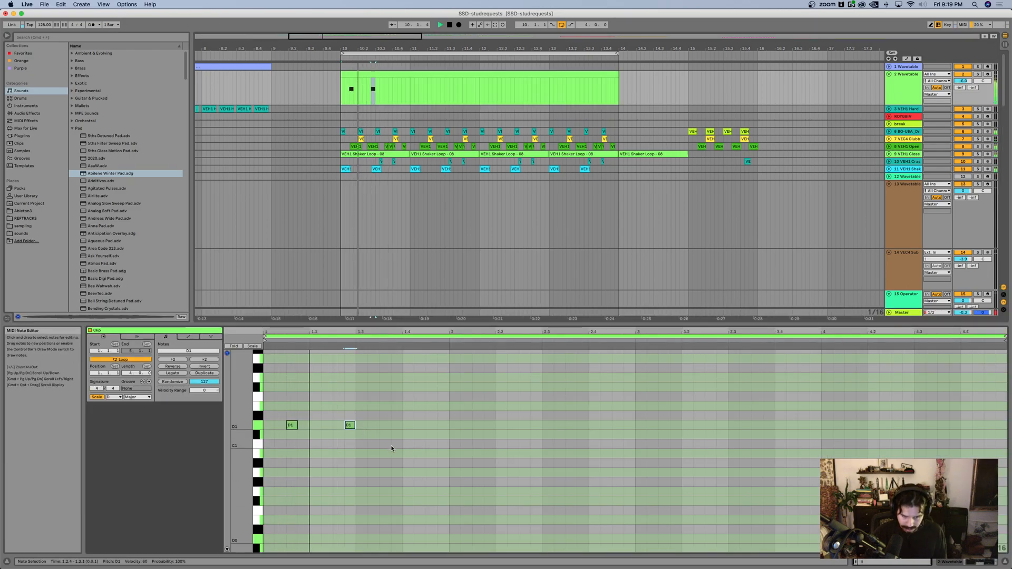
pyautogui.press('super+d')
pyautogui.press('Right')
pyautogui.press('Right')
pyautogui.press('Right')
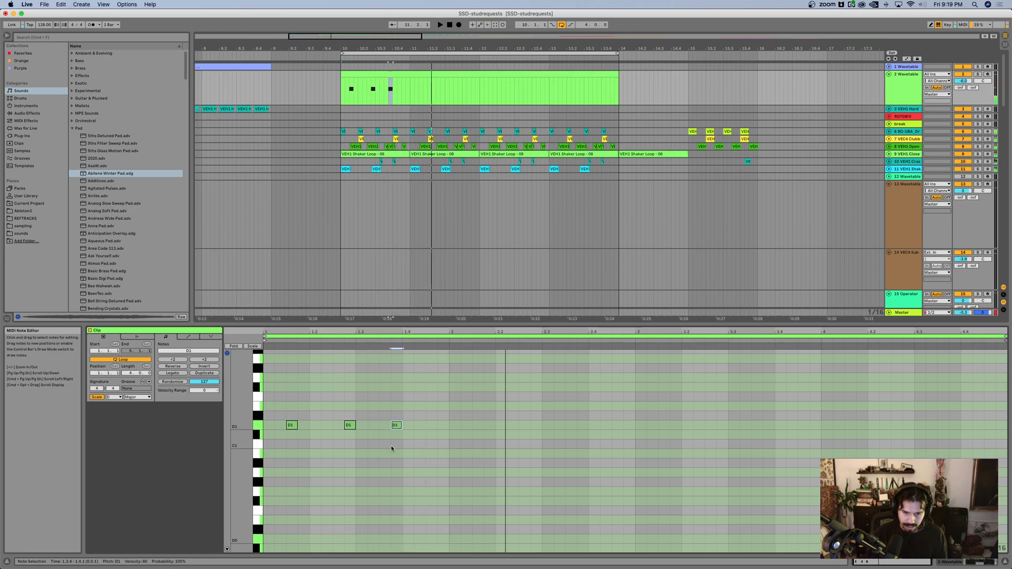
# Step: Duplicate the D1 note at 1.2.4 to 1.3.1 and raise the copy an octave to D2
pyautogui.scroll(3, 383, 373)
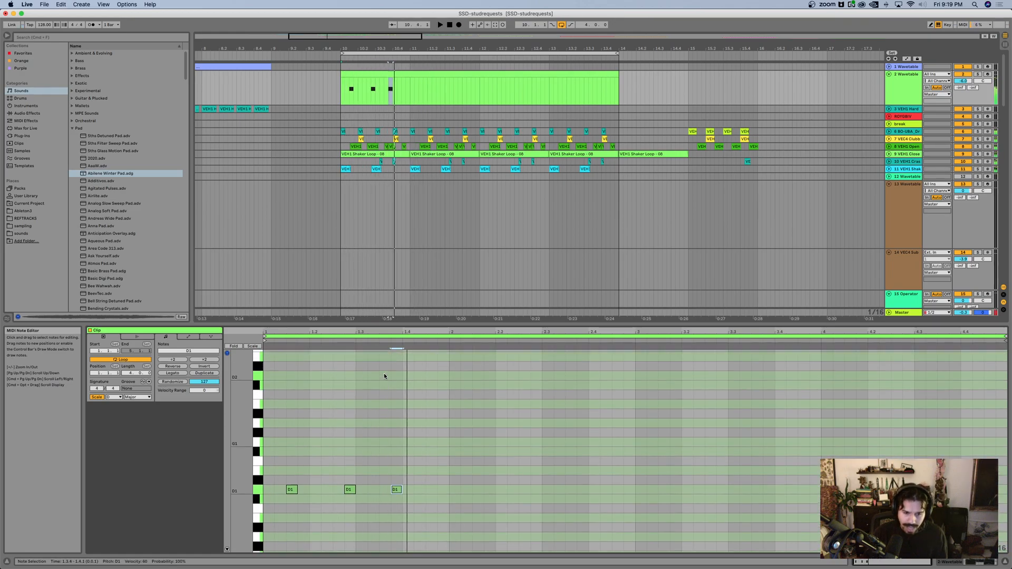
pyautogui.scroll(-1, 393, 452)
pyautogui.click(349, 474)
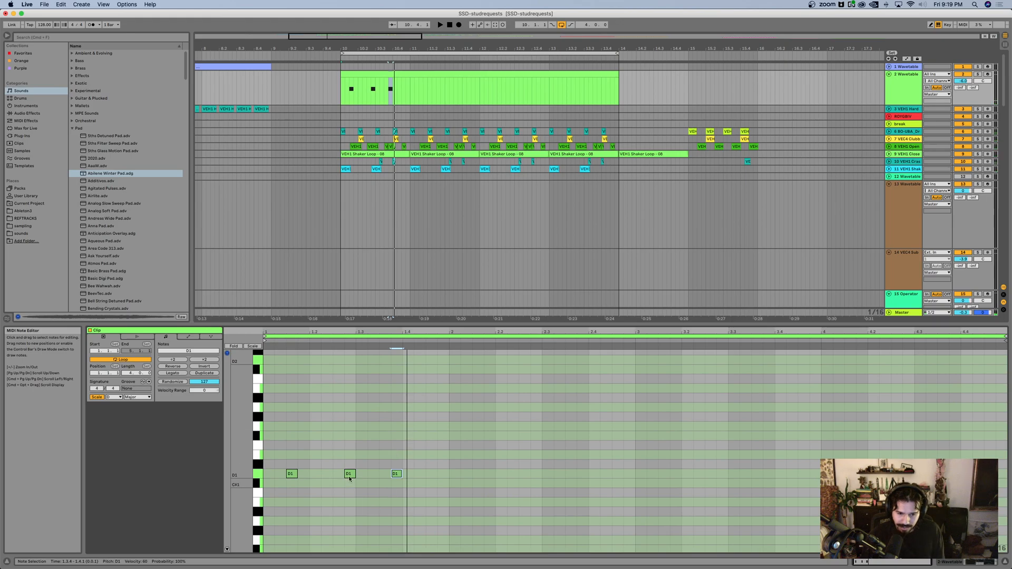
pyautogui.press('super+d')
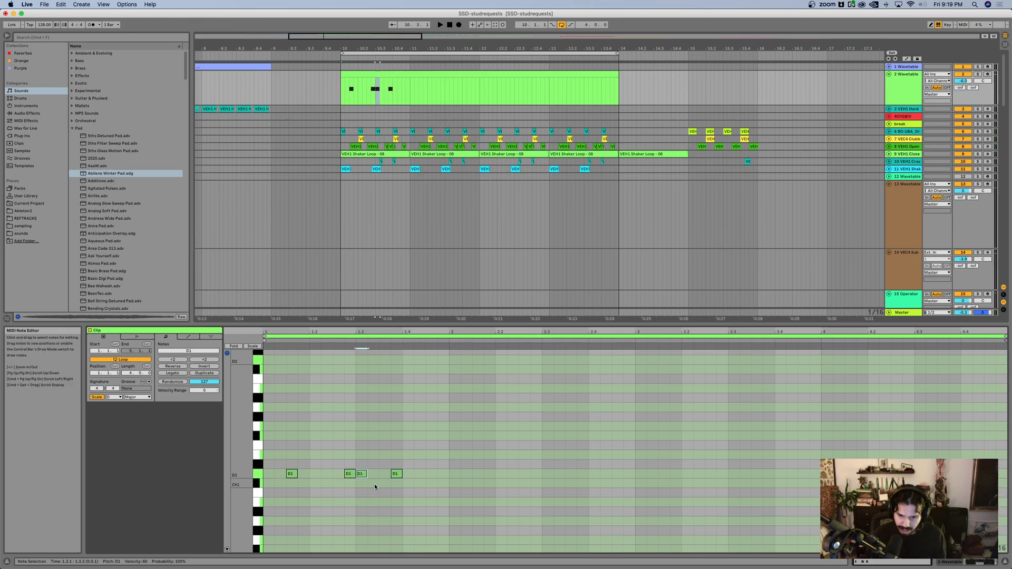
pyautogui.hotkey('shift', 'Up')
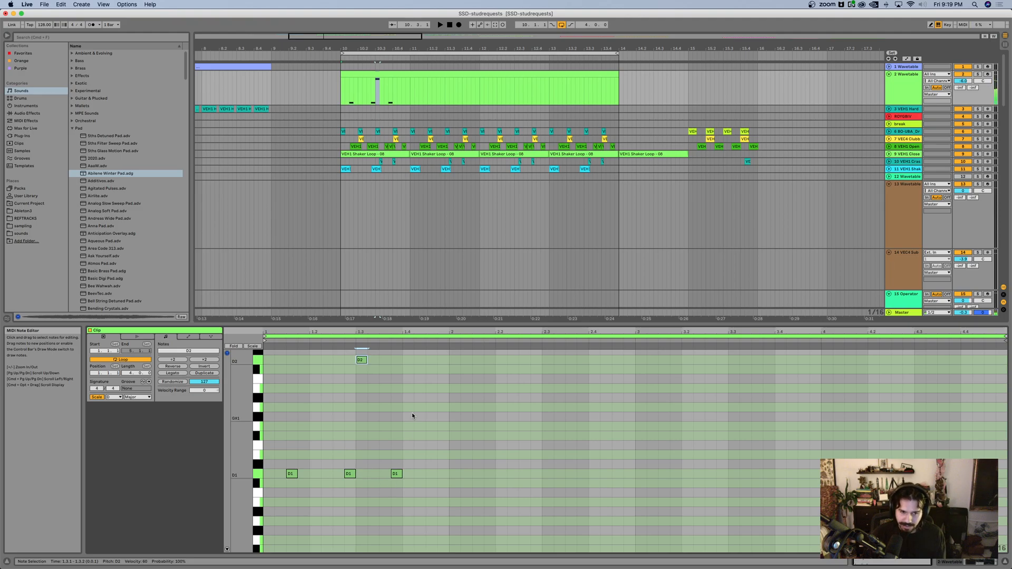
# Step: Move the D2 note to 1.3.3 and the last D1 note to 1.4.2 in the bass clip
pyautogui.scroll(1, 403, 417)
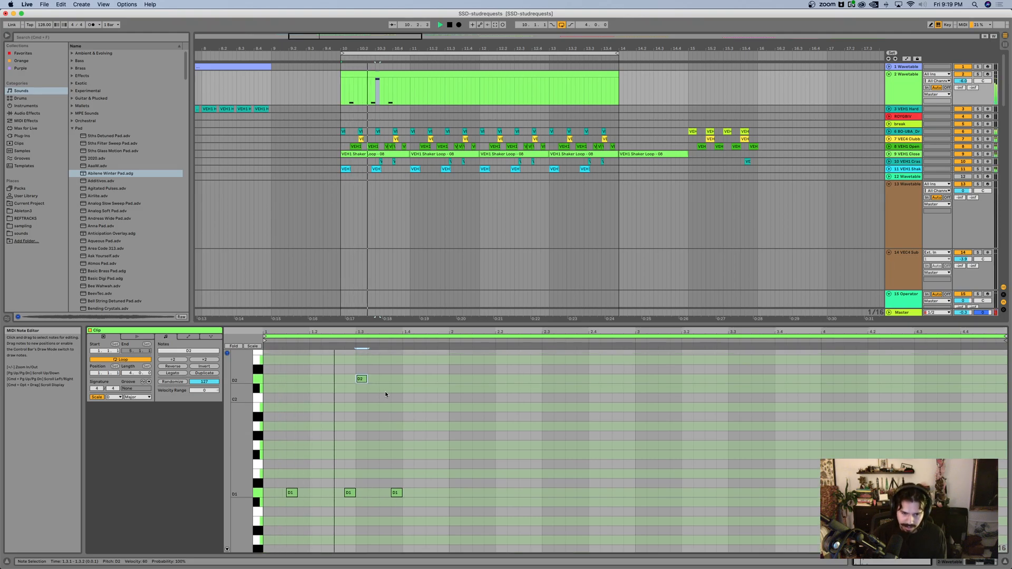
pyautogui.press('Right')
pyautogui.press('Right')
pyautogui.press('space')
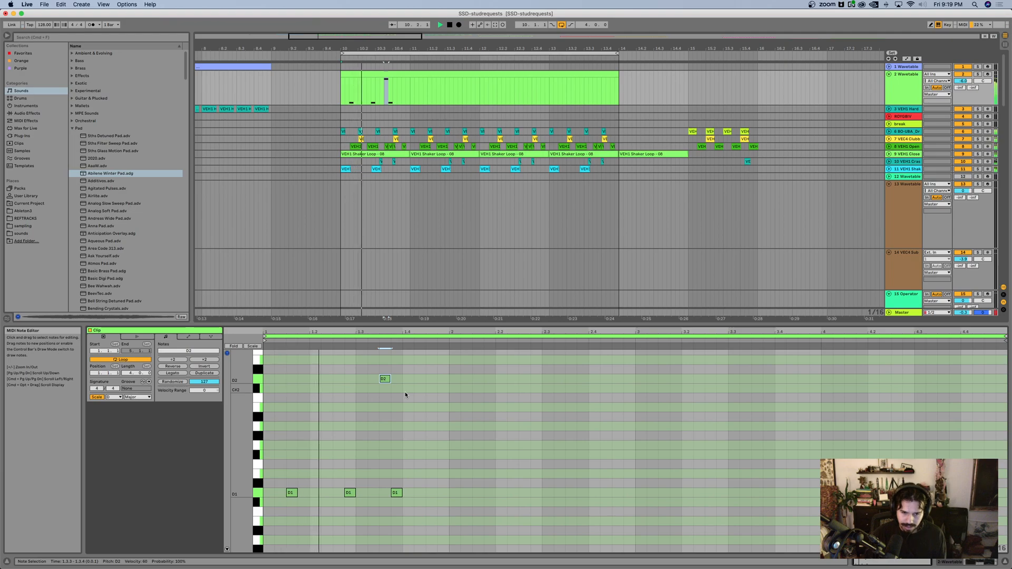
pyautogui.click(397, 493)
pyautogui.press('Right')
pyautogui.press('Right')
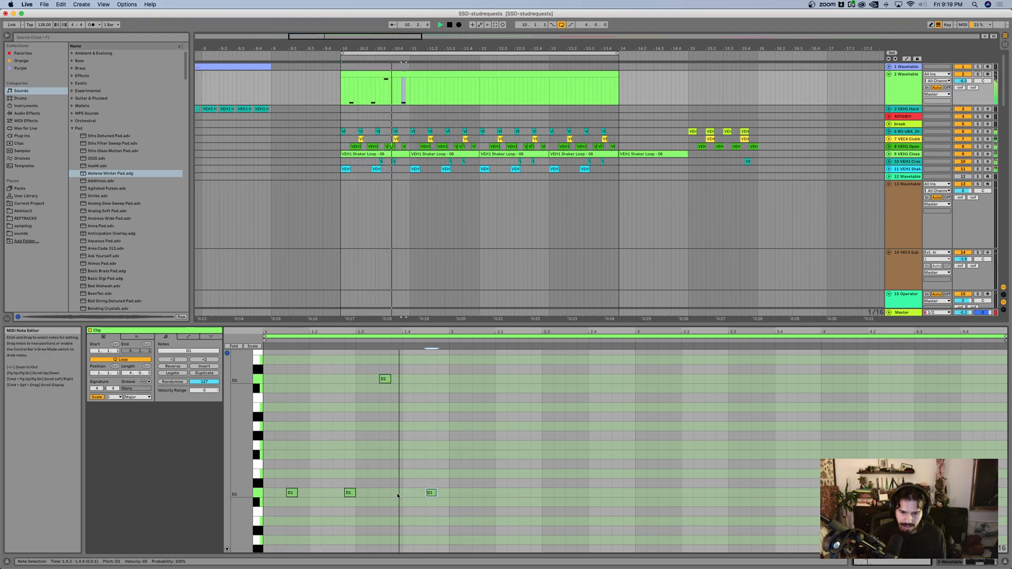
# Step: Duplicate the first bar of bass notes into bars 2 and 3 of the clip
pyautogui.moveTo(451, 504); pyautogui.dragTo(266, 368)
pyautogui.press('super+d')
pyautogui.press('space')
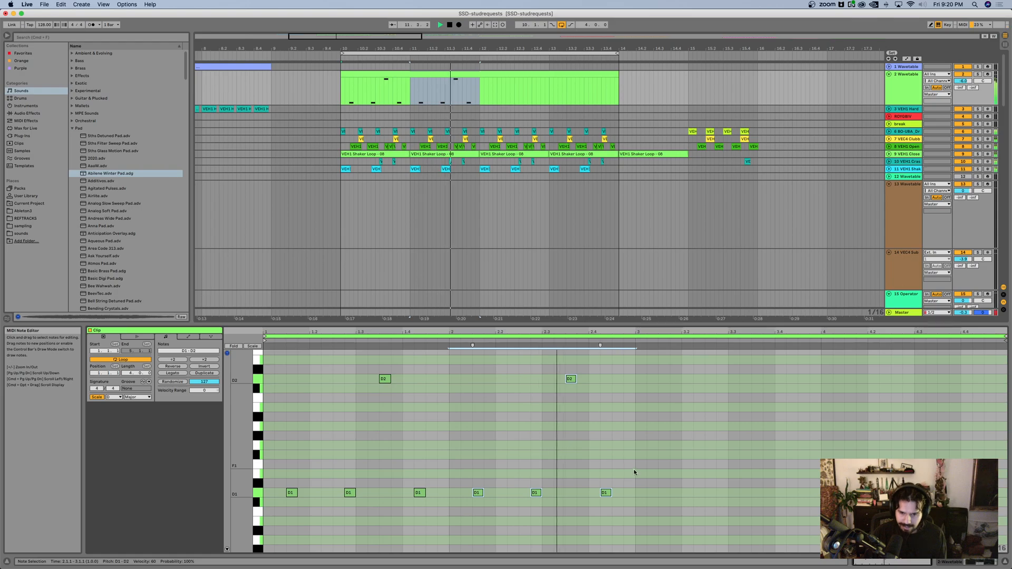
pyautogui.click(633, 501)
pyautogui.press('space')
pyautogui.moveTo(634, 502); pyautogui.dragTo(453, 352)
pyautogui.press('super+d')
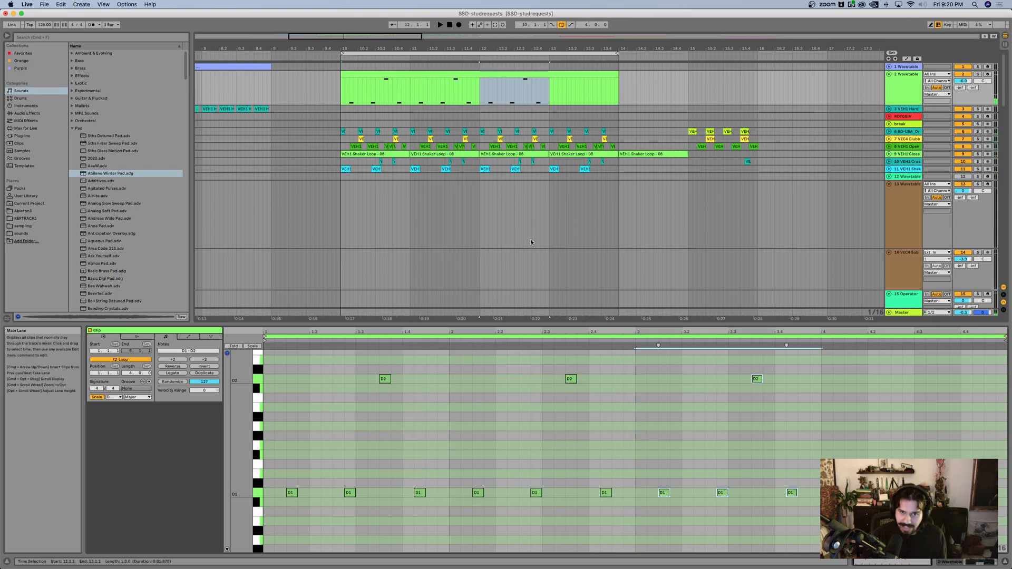
# Step: Following the pad chords, transpose the bass notes in bar 3 down to B0 and B1 and duplicate them into bar 4
pyautogui.scroll(-10, 530, 238)
pyautogui.click(523, 121)
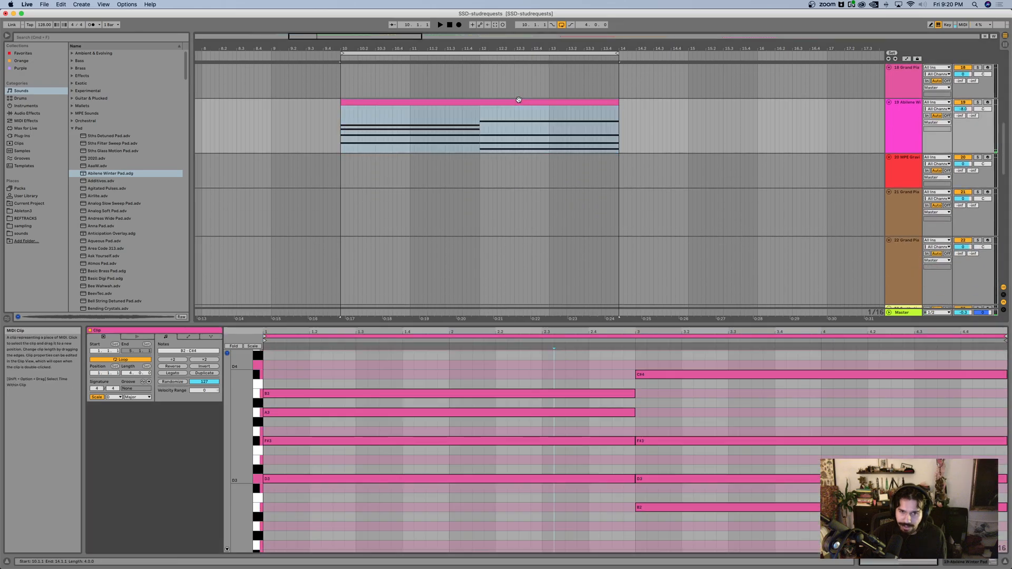
pyautogui.scroll(10, 556, 238)
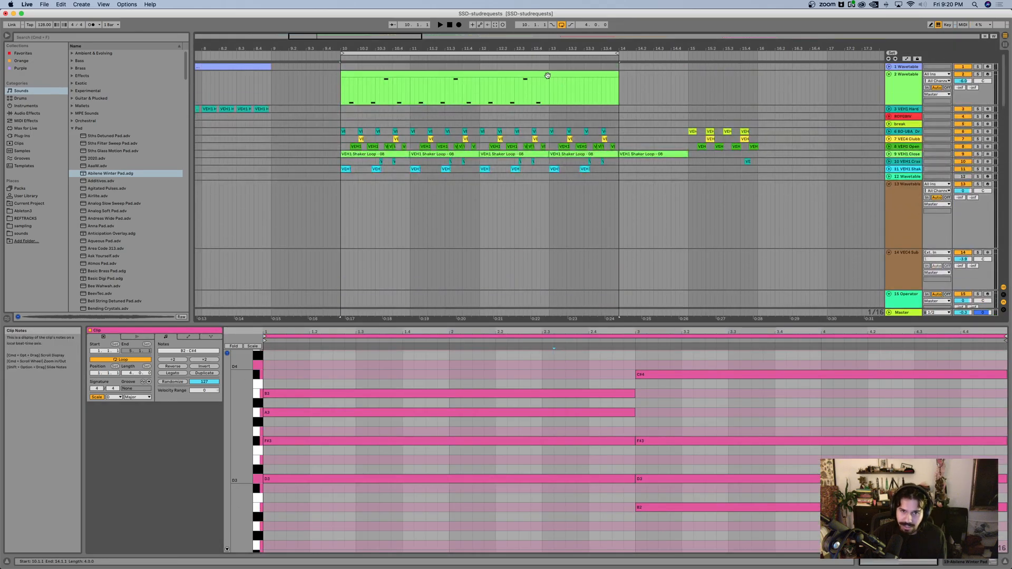
pyautogui.click(550, 75)
pyautogui.moveTo(650, 364); pyautogui.dragTo(910, 559)
pyautogui.press('Down')
pyautogui.press('space')
pyautogui.moveTo(634, 391); pyautogui.dragTo(791, 532)
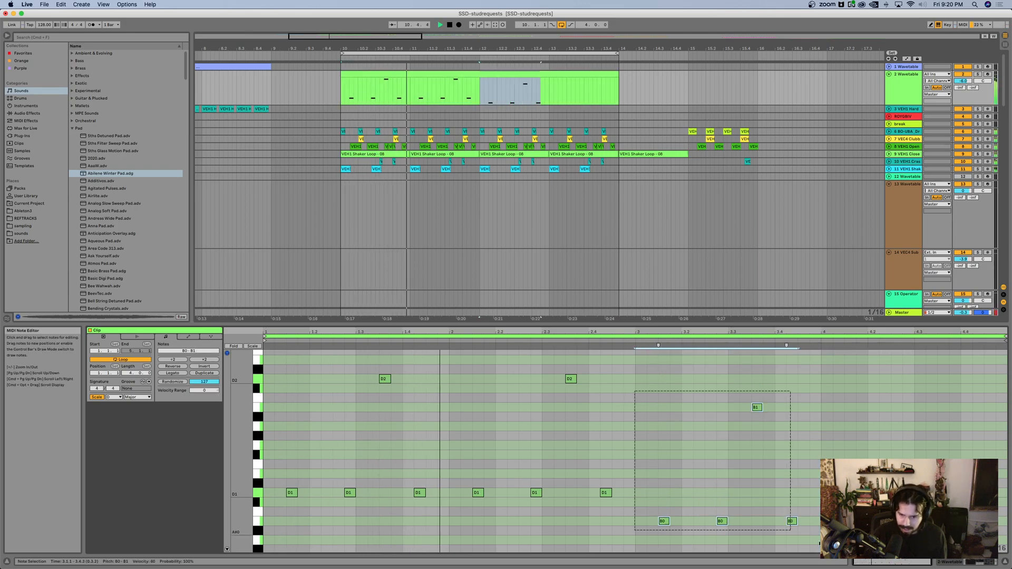
pyautogui.press('super+d')
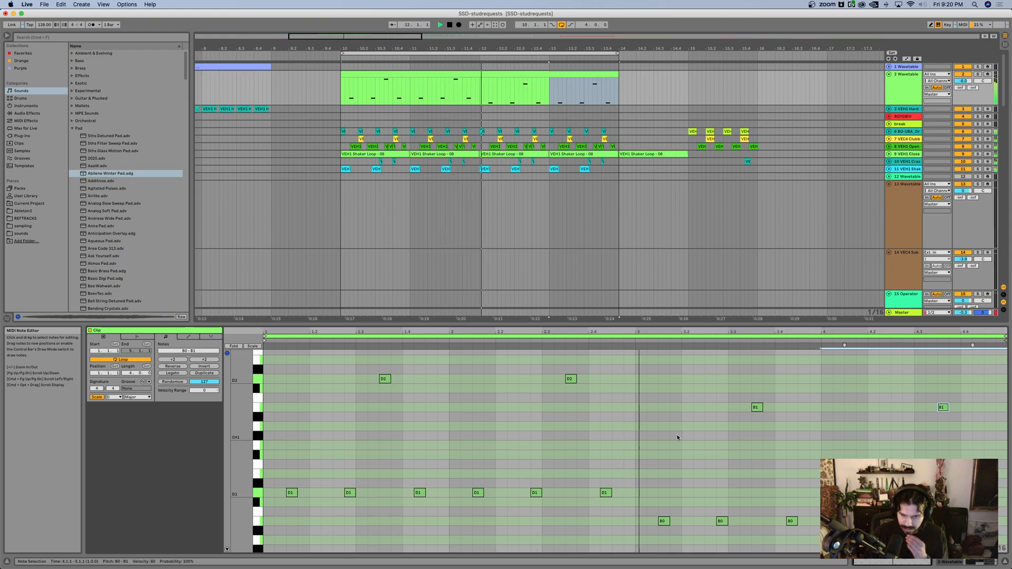
# Step: Insert an audio track below the 2 Wavetable bass track
pyautogui.moveTo(528, 323); pyautogui.dragTo(527, 411)
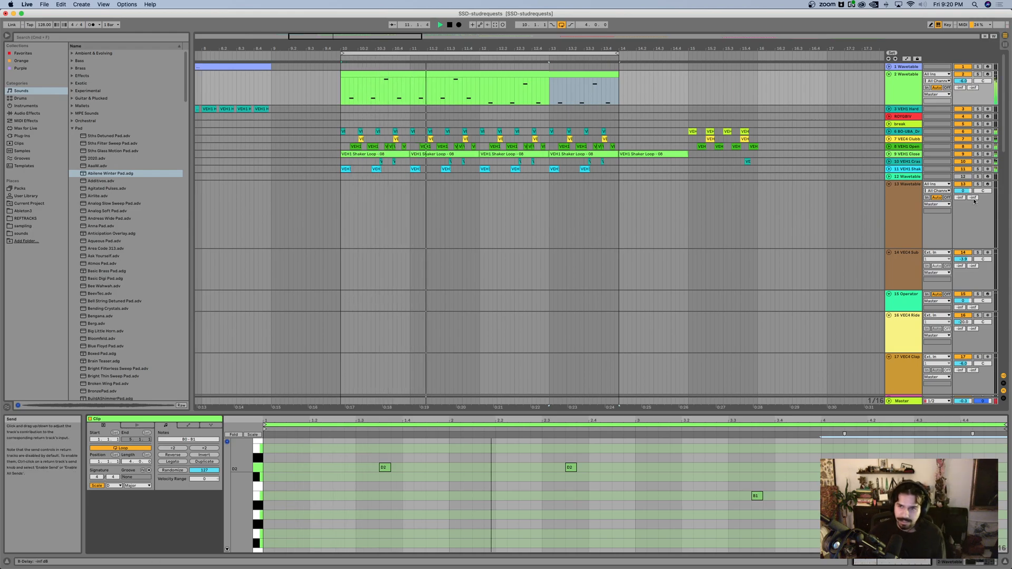
pyautogui.click(908, 93)
pyautogui.press('super+t')
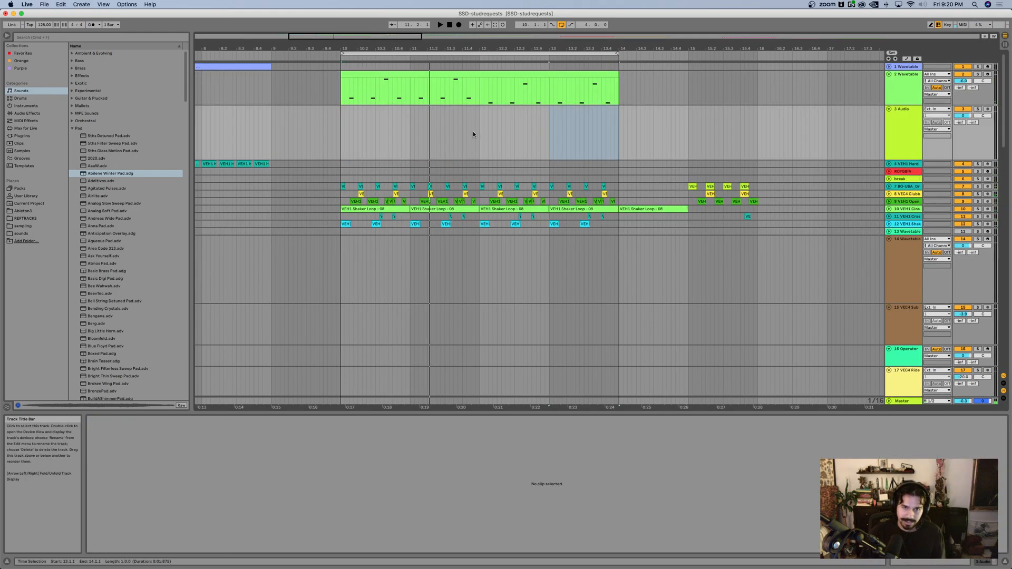
# Step: Audition samples from the Spring 2023 - Day 1 Sample Pack and place Cafe Amb with coffee making on the new audio track
pyautogui.click(23, 226)
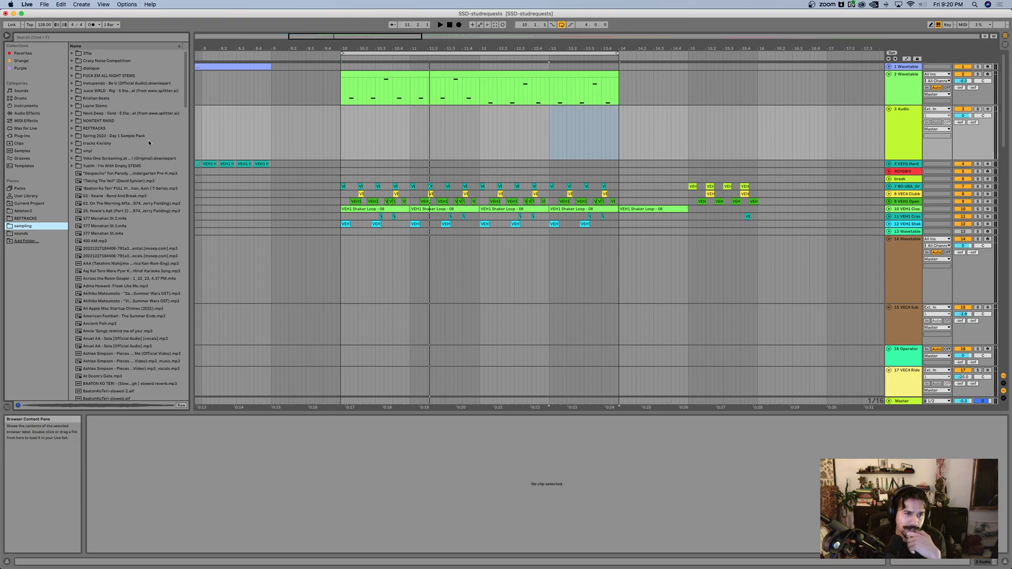
pyautogui.doubleClick(120, 136)
pyautogui.click(127, 210)
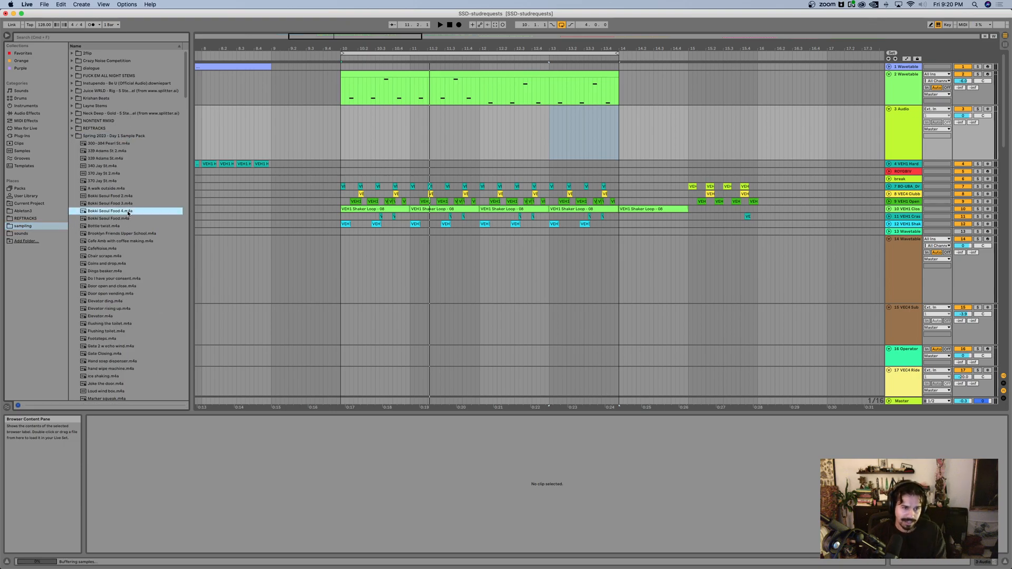
pyautogui.click(123, 227)
pyautogui.click(122, 250)
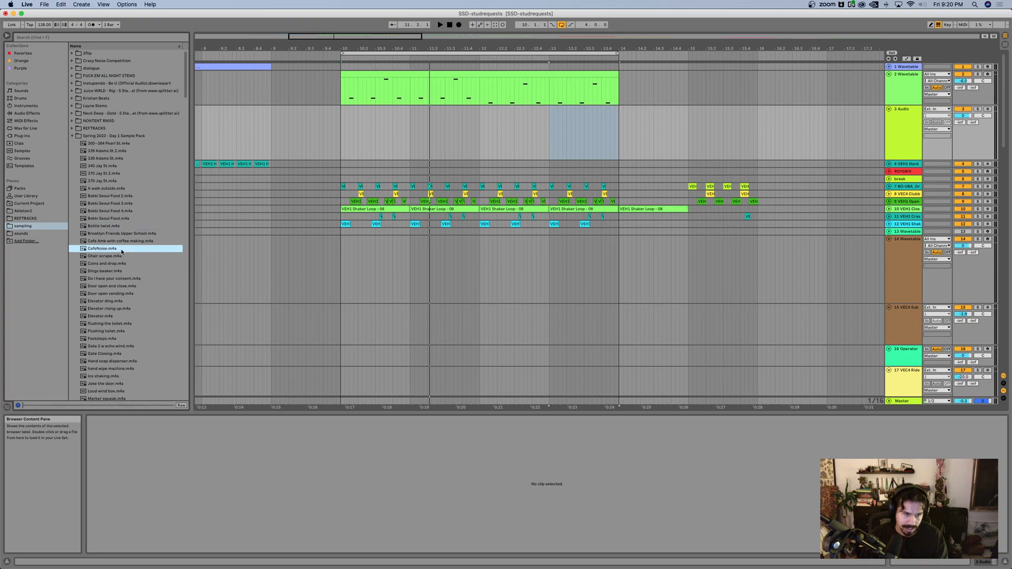
pyautogui.scroll(-5, 121, 258)
pyautogui.click(129, 260)
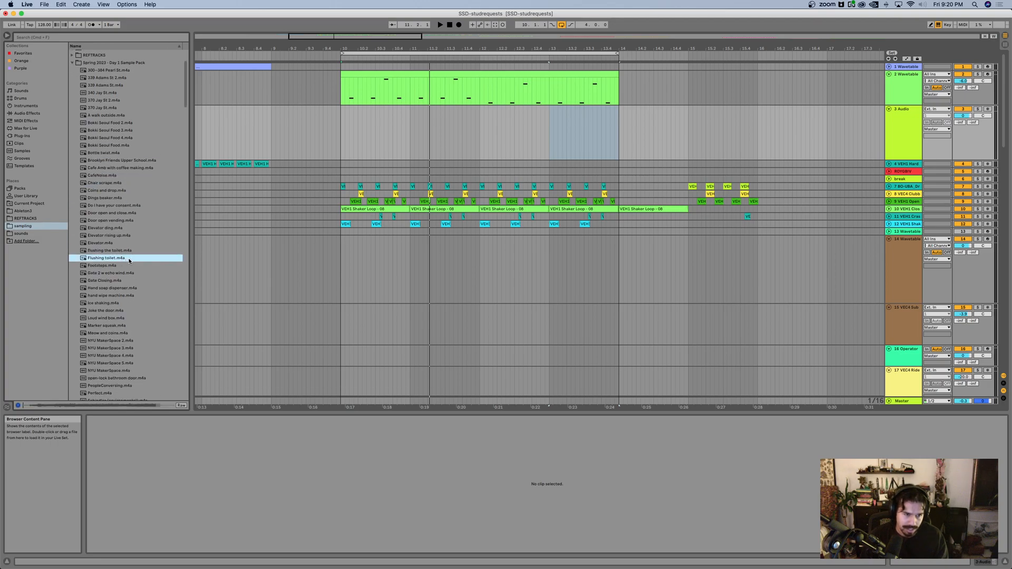
pyautogui.moveTo(100, 166); pyautogui.dragTo(287, 137)
pyautogui.scroll(3, 456, 131)
pyautogui.scroll(-4, 456, 131)
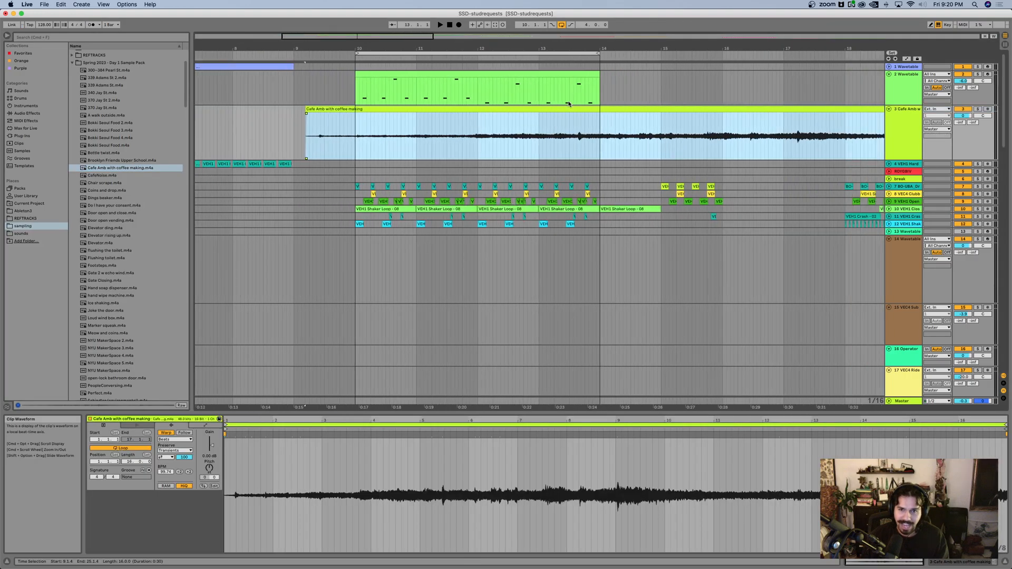
# Step: Trim the Cafe Amb clip to the four-bar loop from bar 10 to 14 and raise its gain to 2.23 dB
pyautogui.moveTo(574, 109); pyautogui.dragTo(600, 127)
pyautogui.click(357, 141)
pyautogui.press('super+e')
pyautogui.click(616, 109)
pyautogui.press('Delete')
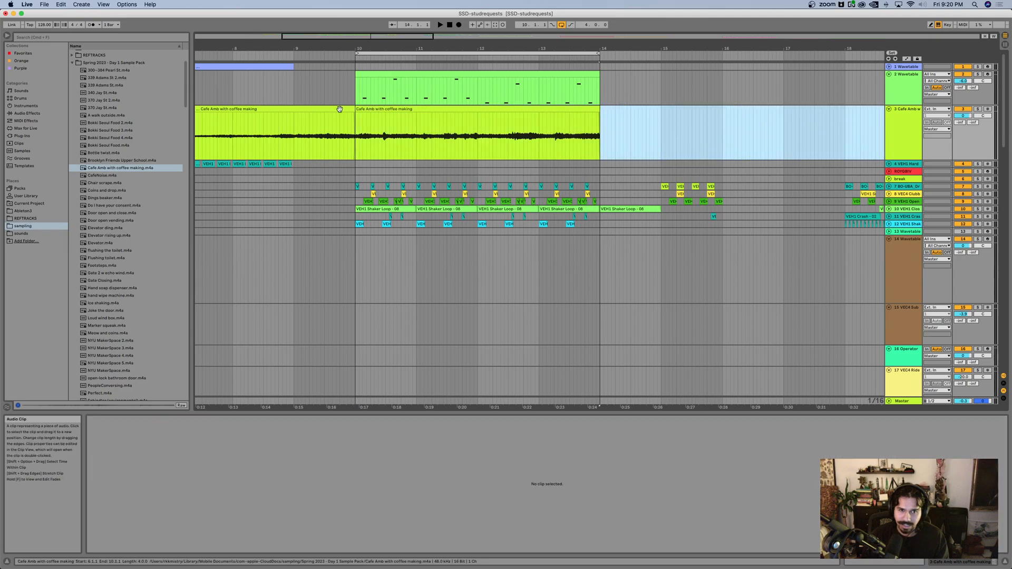
pyautogui.click(272, 109)
pyautogui.press('Delete')
pyautogui.moveTo(211, 446); pyautogui.dragTo(212, 443)
pyautogui.press('space')
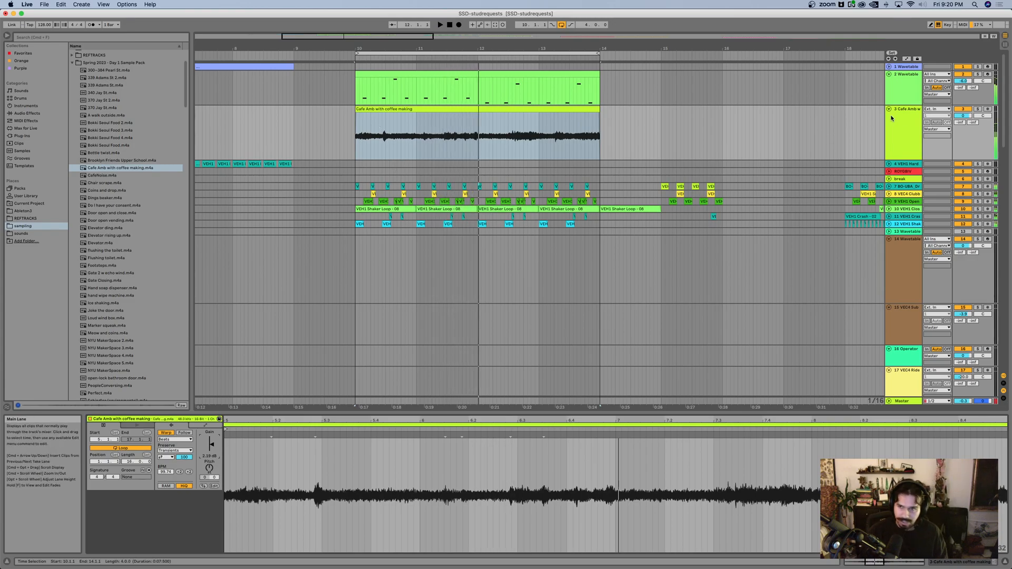
# Step: Find Hybrid Reverb in the browser and add it to the Cafe Amb track
pyautogui.click(904, 121)
pyautogui.press('super+f')
pyautogui.write('by')
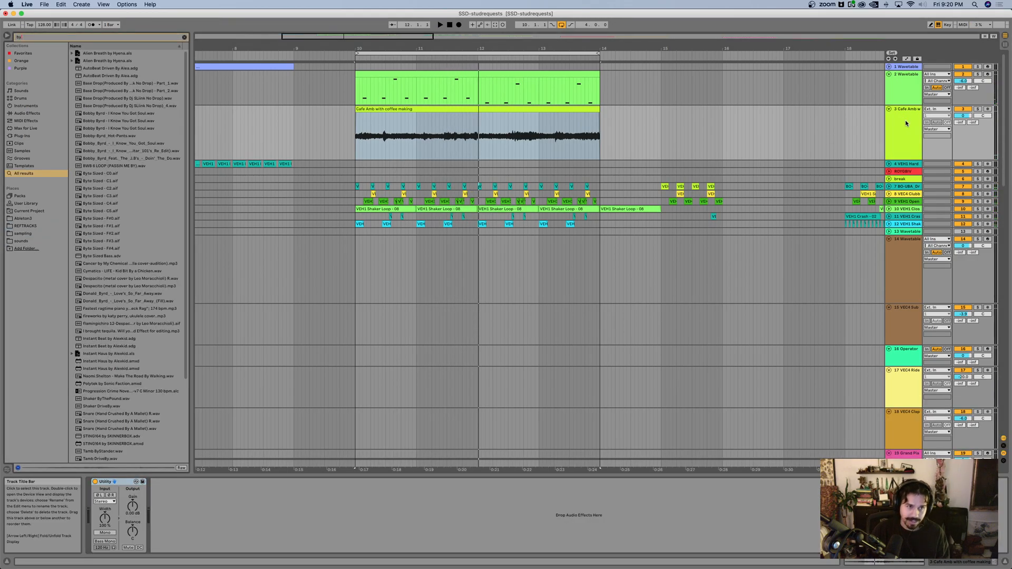
pyautogui.write('br')
pyautogui.press('BackSpace')
pyautogui.press('BackSpace')
pyautogui.press('BackSpace')
pyautogui.write('hybr')
pyautogui.press('Down')
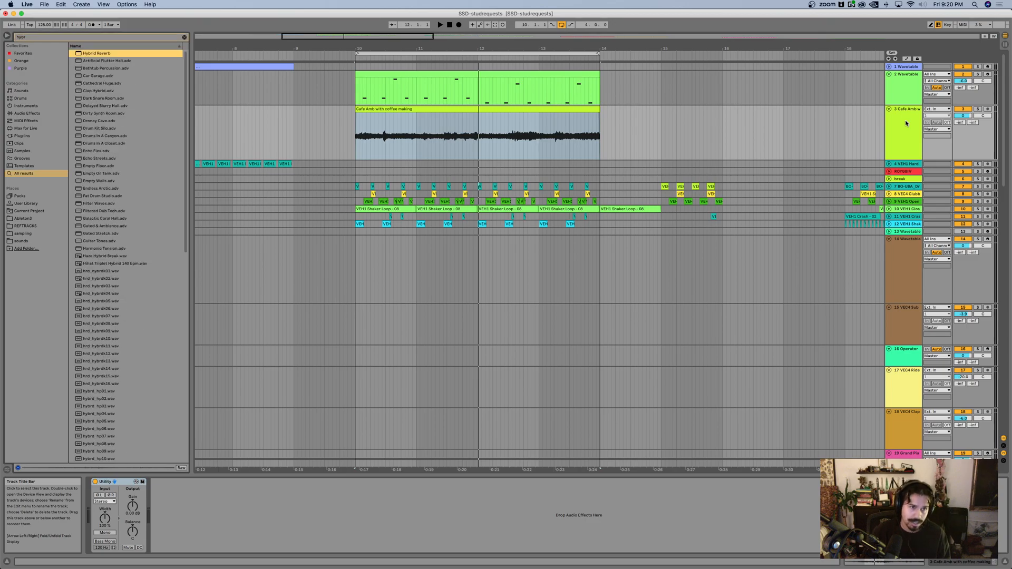
pyautogui.press('Return')
# Step: Play the loop and lower the Cafe Amb track's volume to -7.2 dB
pyautogui.press('space')
pyautogui.hscroll(-1, 694, 212)
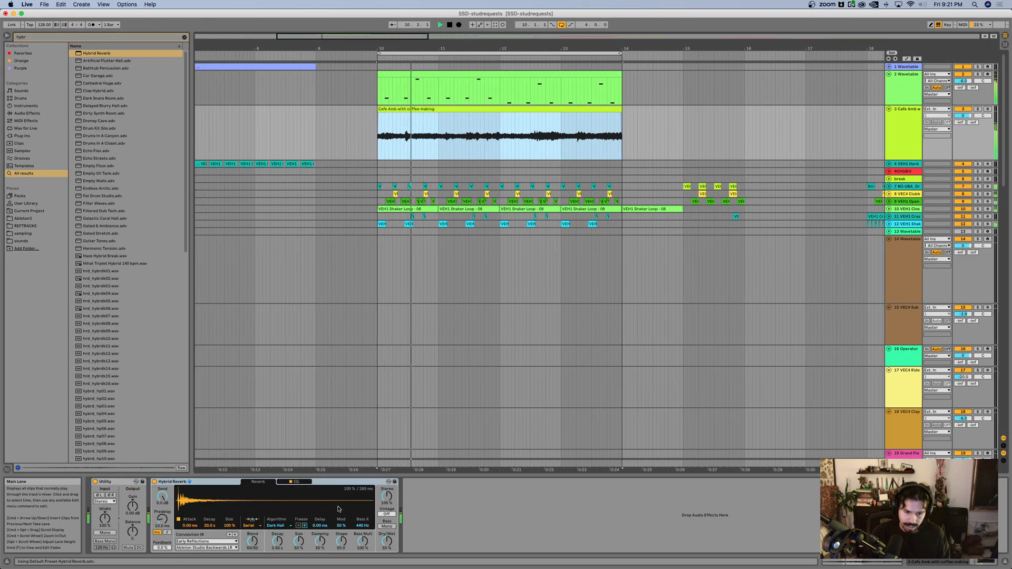
pyautogui.moveTo(963, 115); pyautogui.dragTo(963, 127)
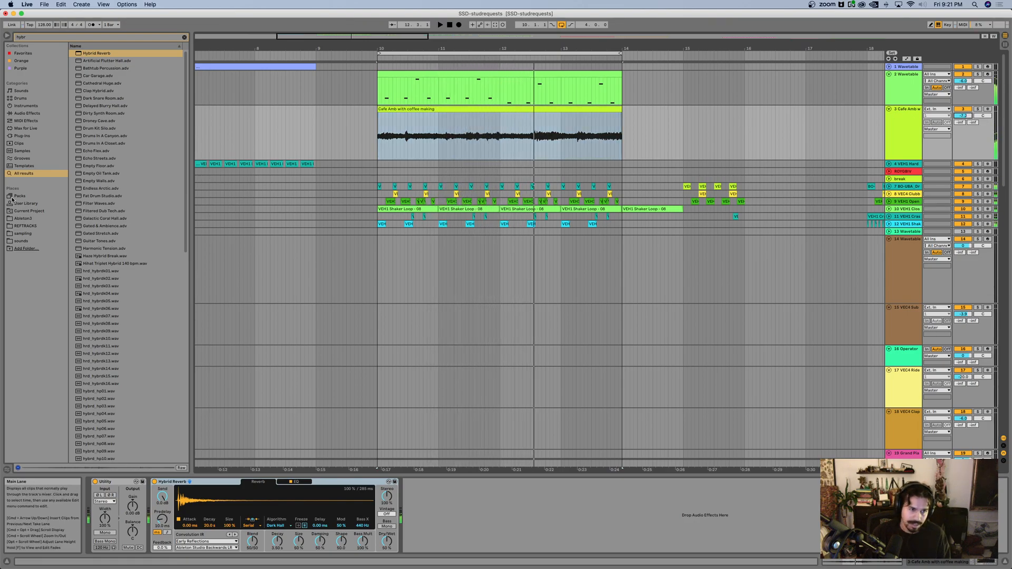
# Step: Audition further samples in the sampling folder and place Dings beaker on a new audio track below the Cafe Amb track
pyautogui.click(184, 38)
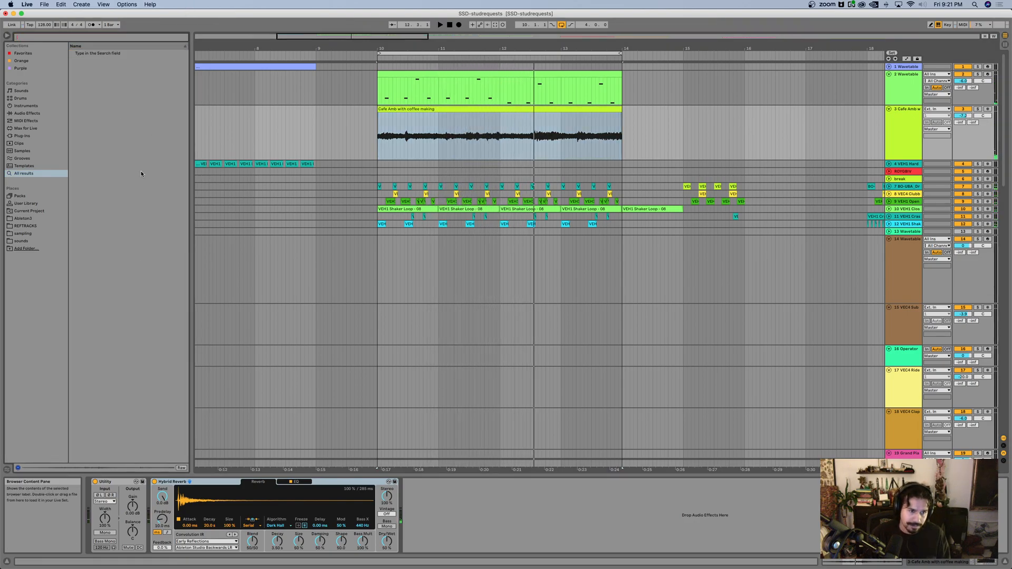
pyautogui.click(28, 235)
pyautogui.click(117, 205)
pyautogui.click(119, 198)
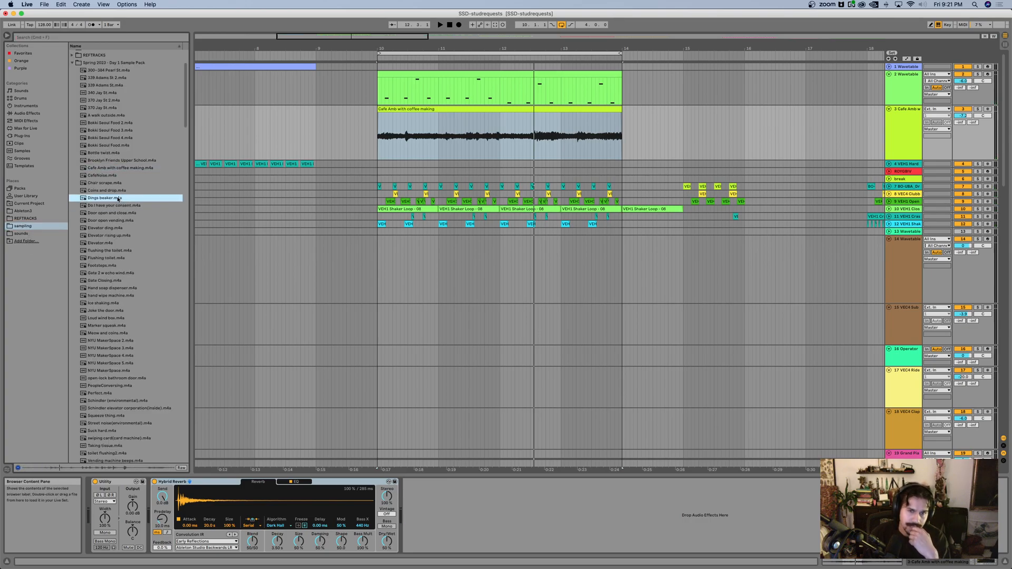
pyautogui.click(901, 125)
pyautogui.moveTo(362, 197); pyautogui.dragTo(381, 189)
# Step: Split the Dings beaker clip and arrange its pieces within the loop, moving one short section to bar 10
pyautogui.press('z')
pyautogui.click(486, 198)
pyautogui.moveTo(519, 199); pyautogui.dragTo(544, 199)
pyautogui.moveTo(521, 164); pyautogui.dragTo(305, 182)
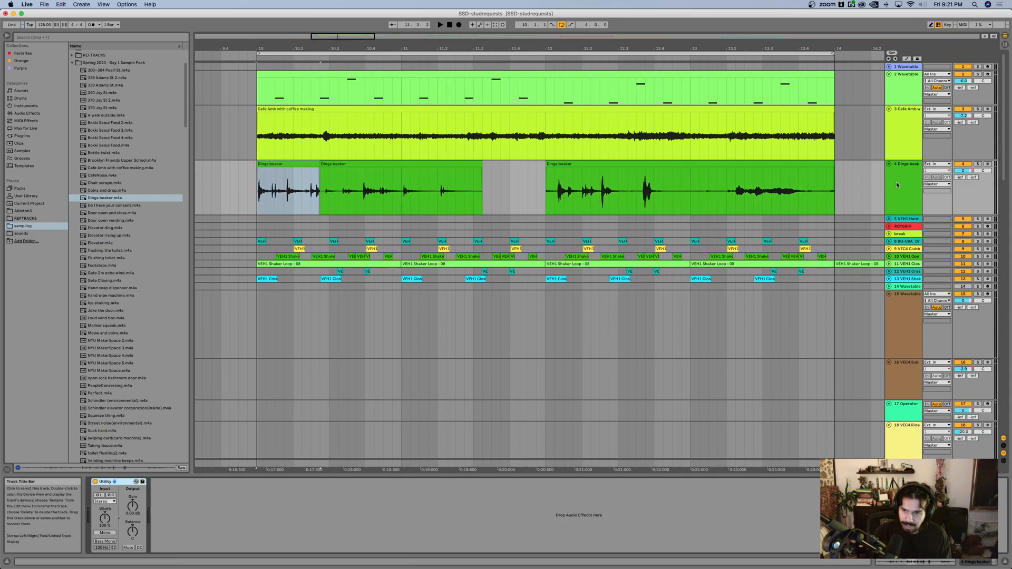
# Step: Find the Amp effect and add it to the Dings beaker track
pyautogui.press('super+f')
pyautogui.write('amp')
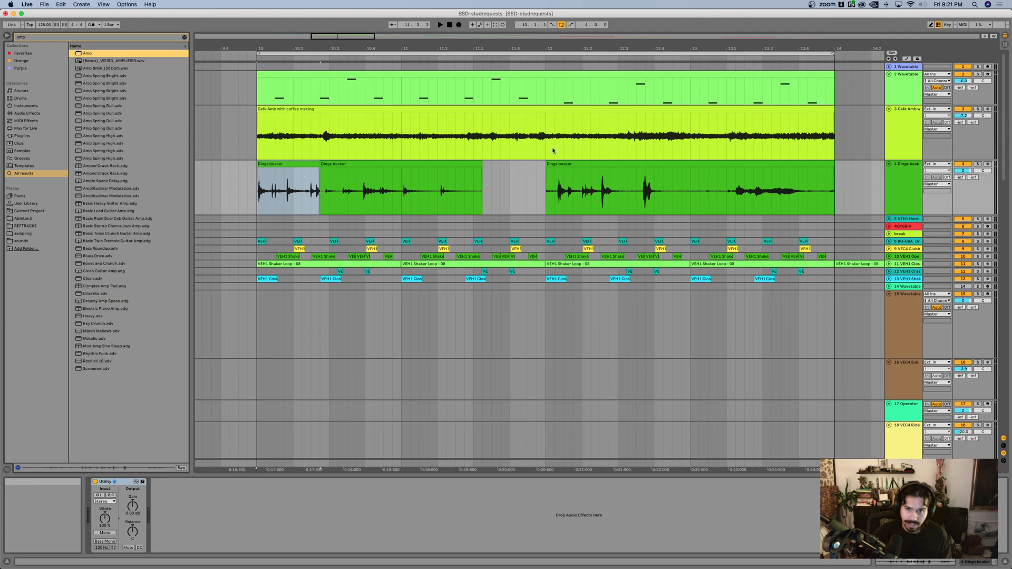
pyautogui.press('Return')
# Step: Delete all Dings beaker clips after the short first one and play the loop to hear it
pyautogui.click(436, 164)
pyautogui.keyDown('shift'); pyautogui.click(600, 176); pyautogui.keyUp('shift')
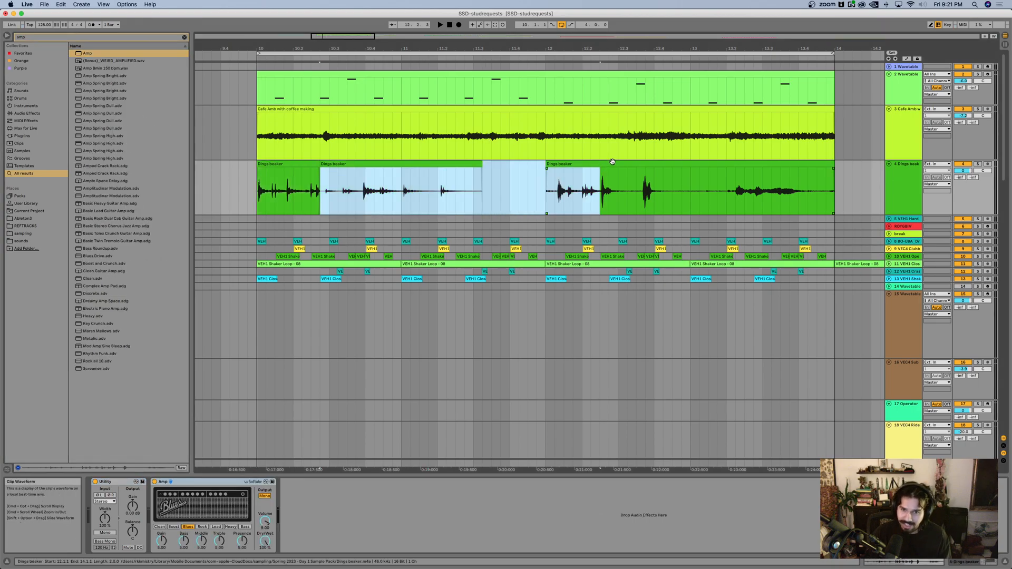
pyautogui.keyDown('shift'); pyautogui.click(610, 162); pyautogui.keyUp('shift')
pyautogui.press('Delete')
pyautogui.press('space')
pyautogui.click(251, 202)
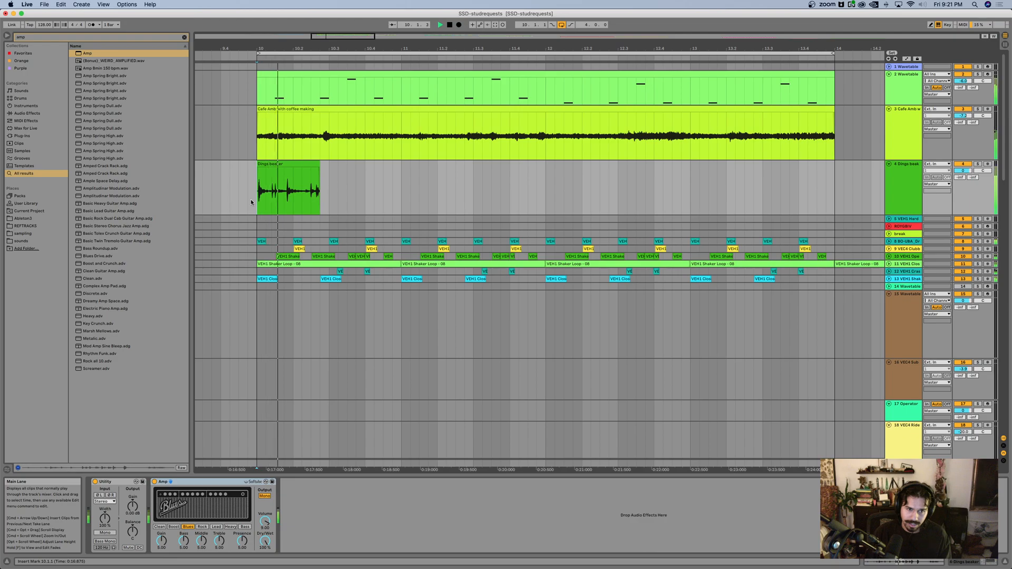
pyautogui.click(291, 171)
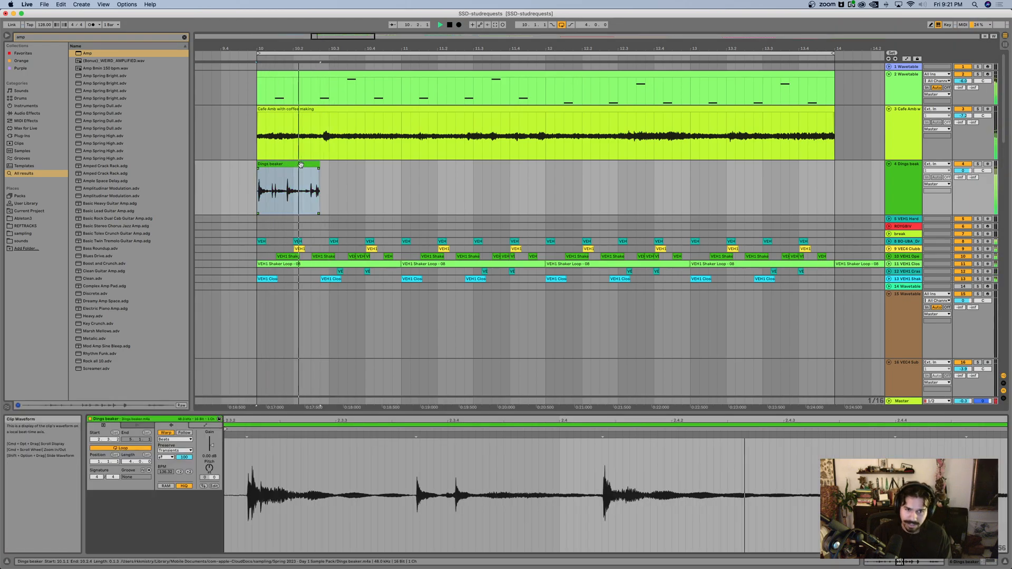
pyautogui.press('space')
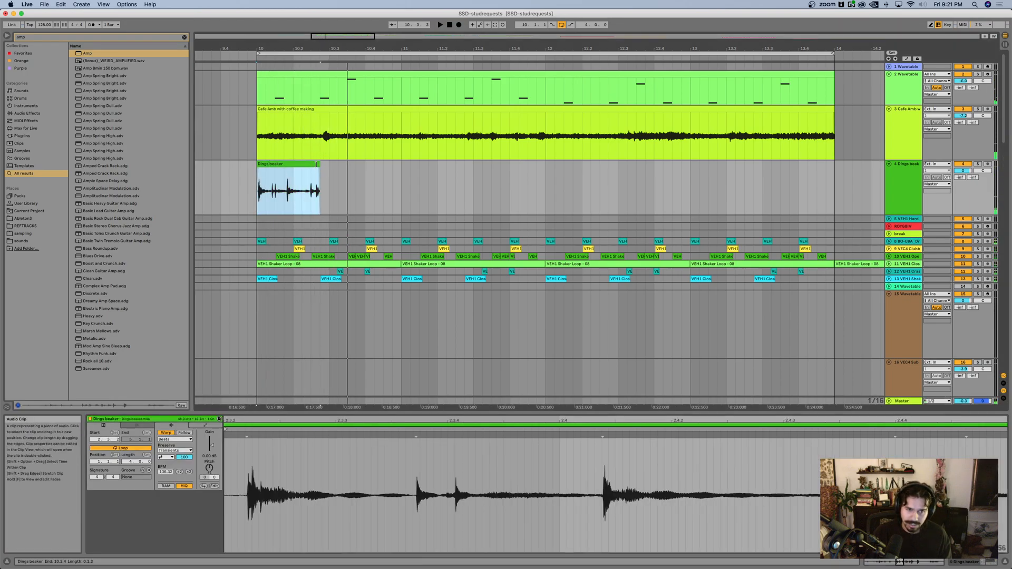
# Step: Set 1.1.1 of the Dings beaker clip at its first transient and size the clip to one beat, ending at 10.2
pyautogui.moveTo(319, 165); pyautogui.dragTo(284, 165)
pyautogui.scroll(5, 273, 176)
pyautogui.hscroll(-2, 273, 176)
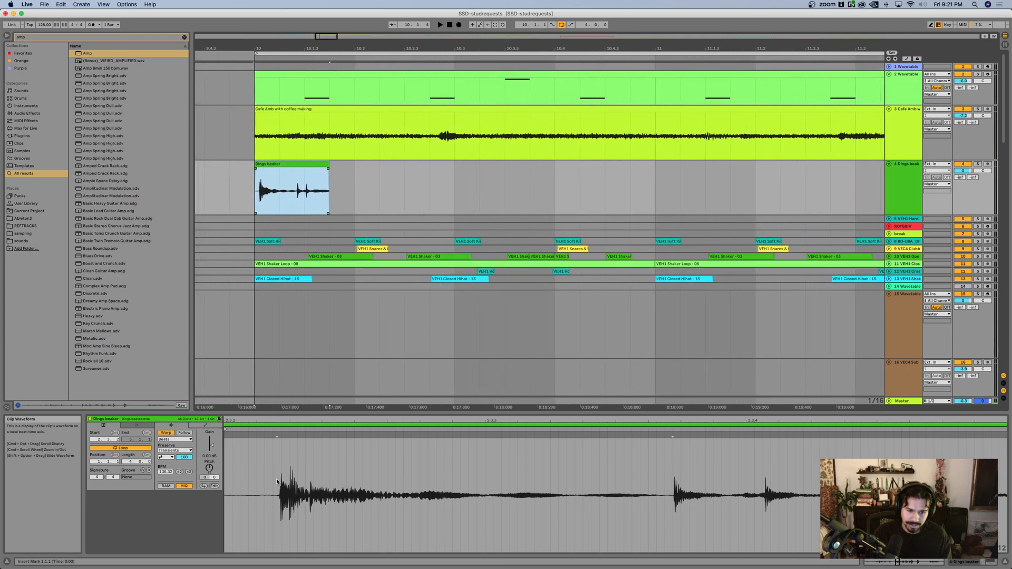
pyautogui.rightClick(278, 435)
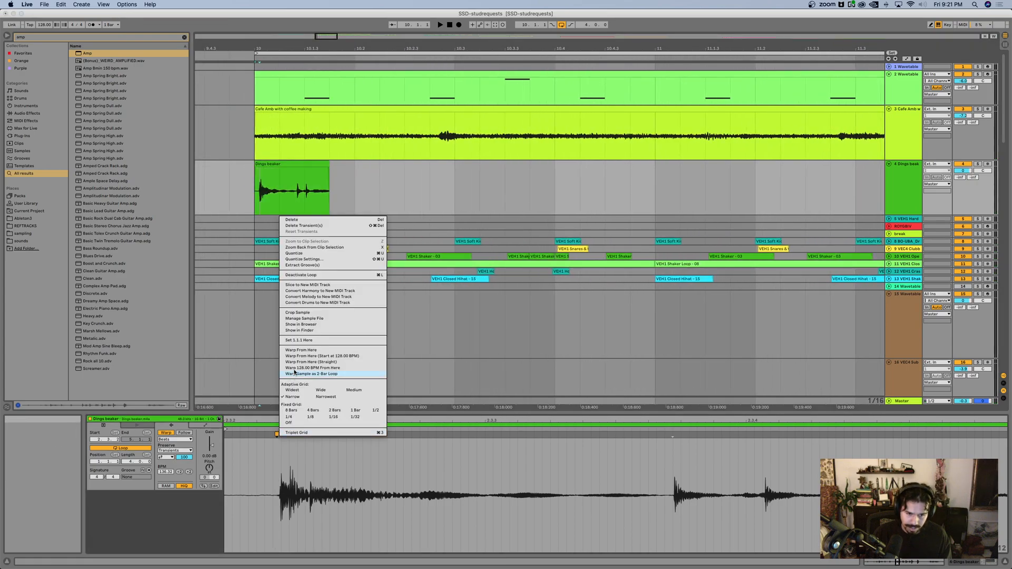
pyautogui.click(304, 341)
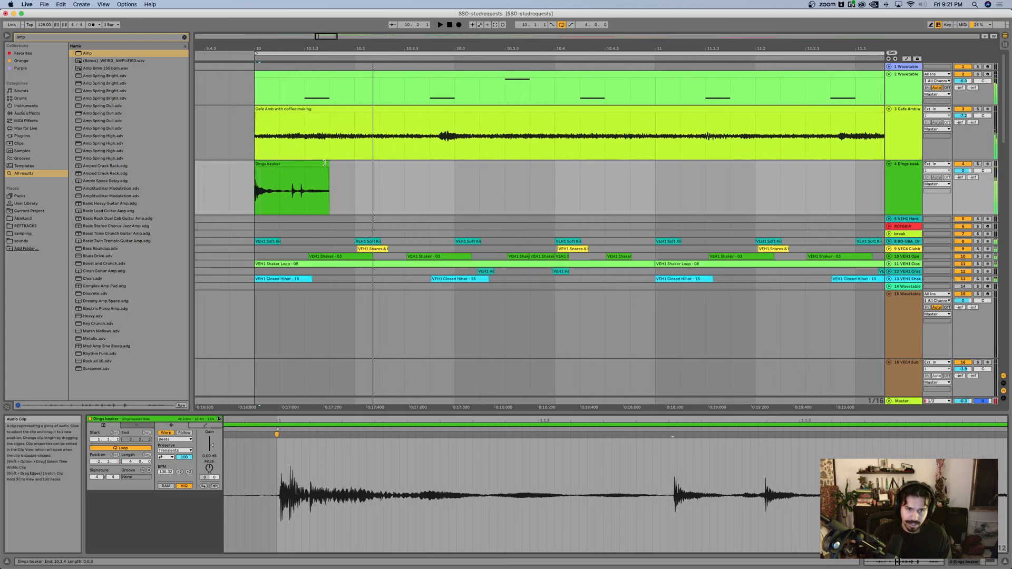
pyautogui.moveTo(324, 162); pyautogui.dragTo(350, 164)
pyautogui.press('space')
pyautogui.press('space')
# Step: Add Delay and Reverb with default settings to the Dings beaker track and play the loop
pyautogui.doubleClick(911, 183)
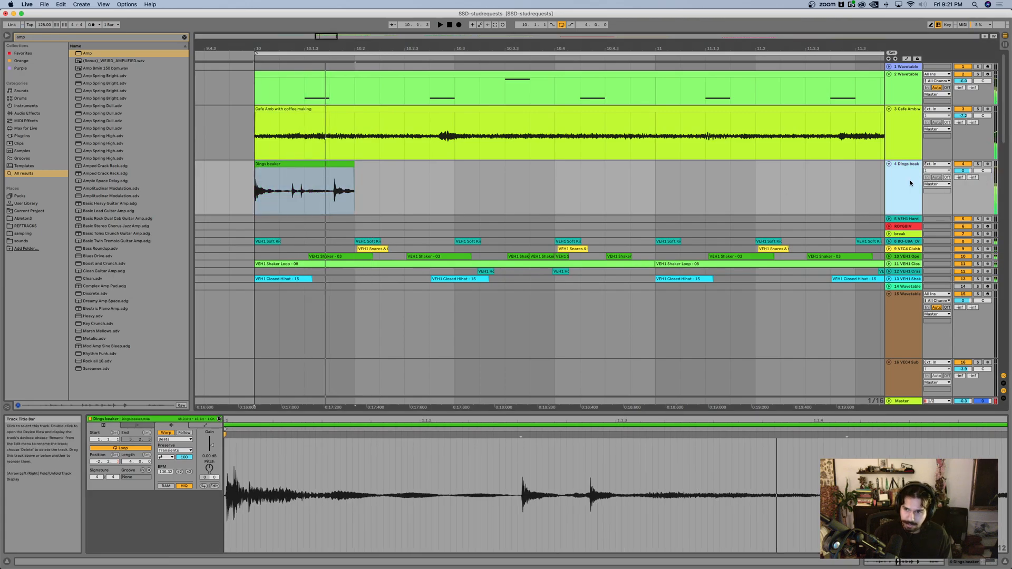
pyautogui.press('super+f')
pyautogui.write('del')
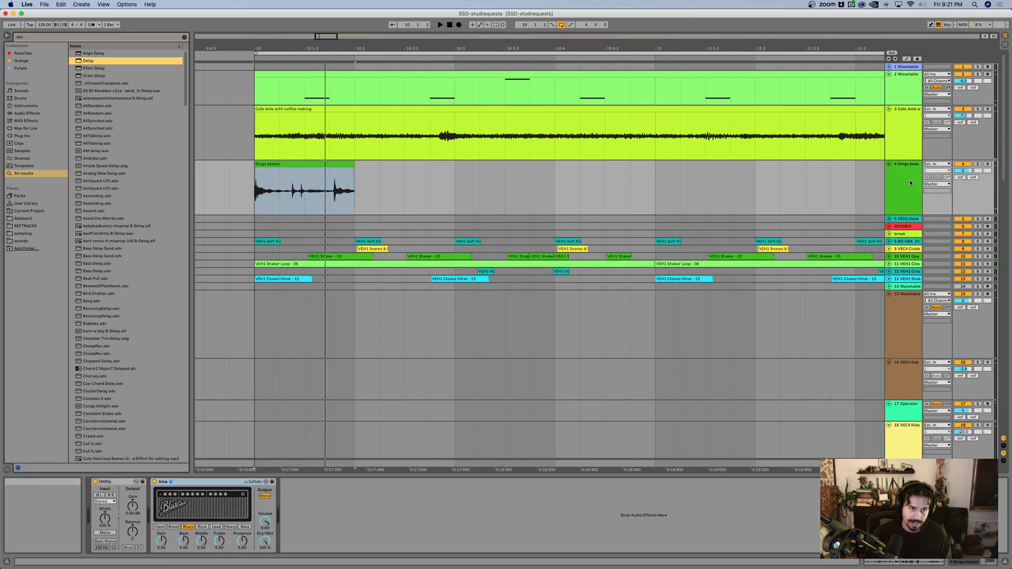
pyautogui.press('Return')
pyautogui.press('super+f')
pyautogui.write('rev')
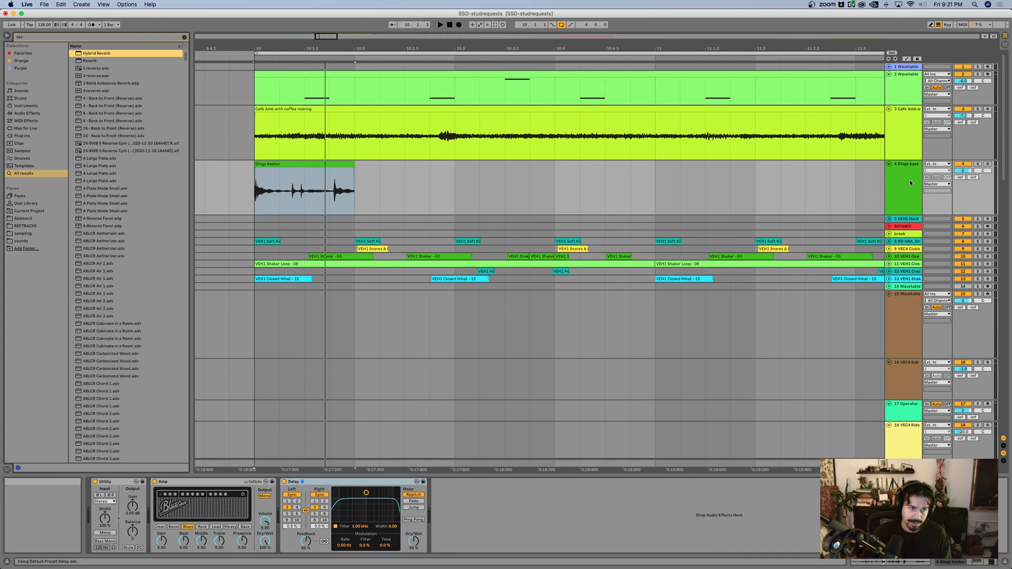
pyautogui.press('Return')
pyautogui.press('space')
# Step: Duplicate the two-bar Dings beaker section starting at bar 10 so that the copy begins at bar 12
pyautogui.scroll(-5, 531, 134)
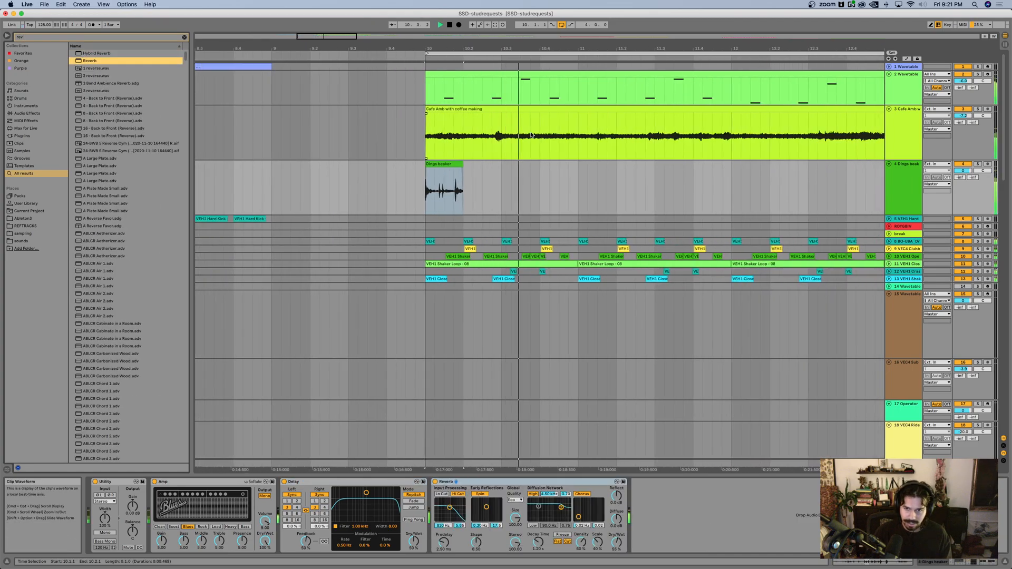
pyautogui.hscroll(4, 511, 123)
pyautogui.scroll(-2, 511, 122)
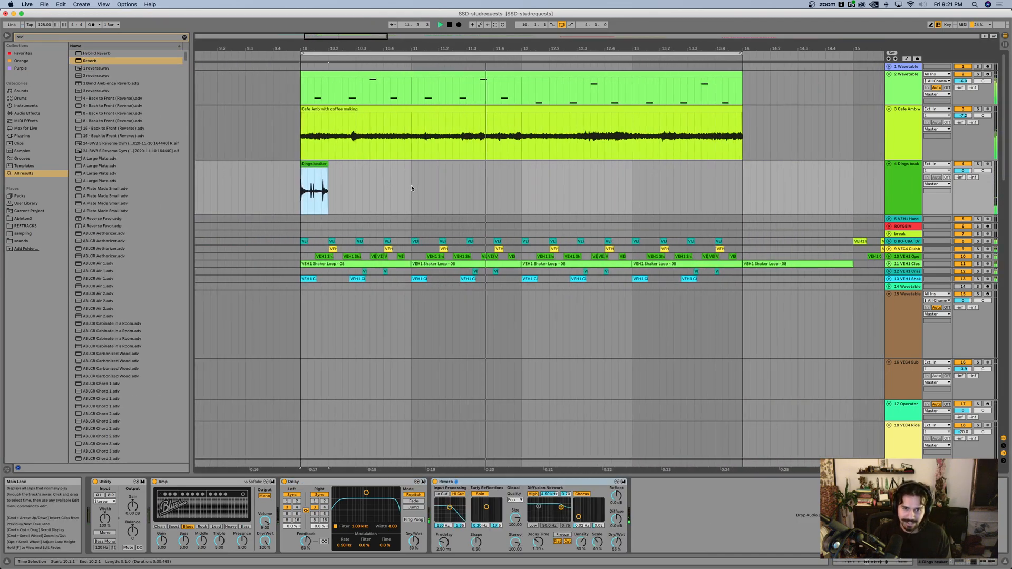
pyautogui.click(411, 185)
pyautogui.moveTo(523, 191); pyautogui.dragTo(303, 192)
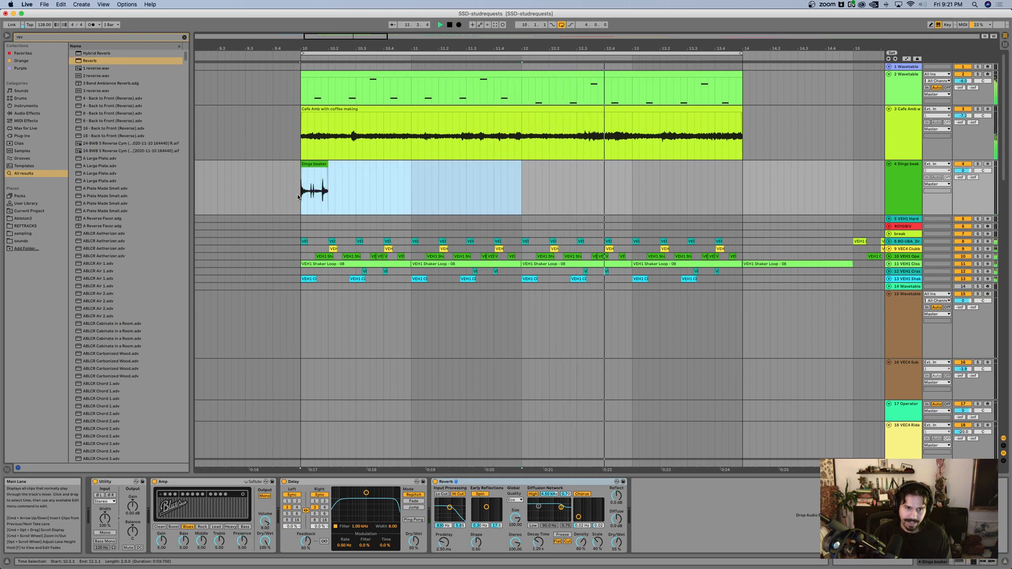
pyautogui.press('super+d')
# Step: Insert an audio track below Dings beaker and browse the Spring 2023 - Day 1 Sample Pack in the sampling folder with the search cleared
pyautogui.click(903, 190)
pyautogui.press('super+t')
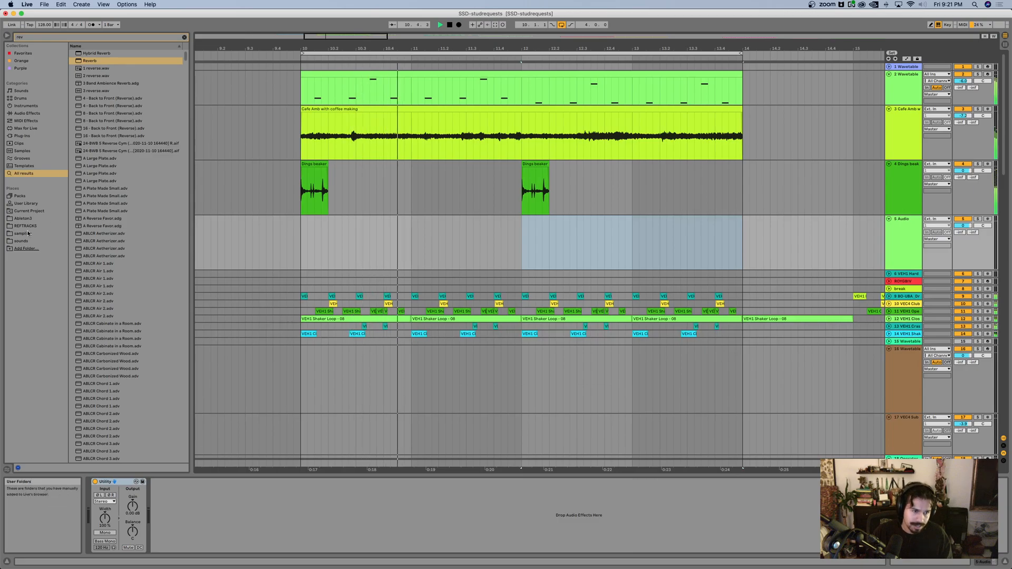
pyautogui.click(27, 236)
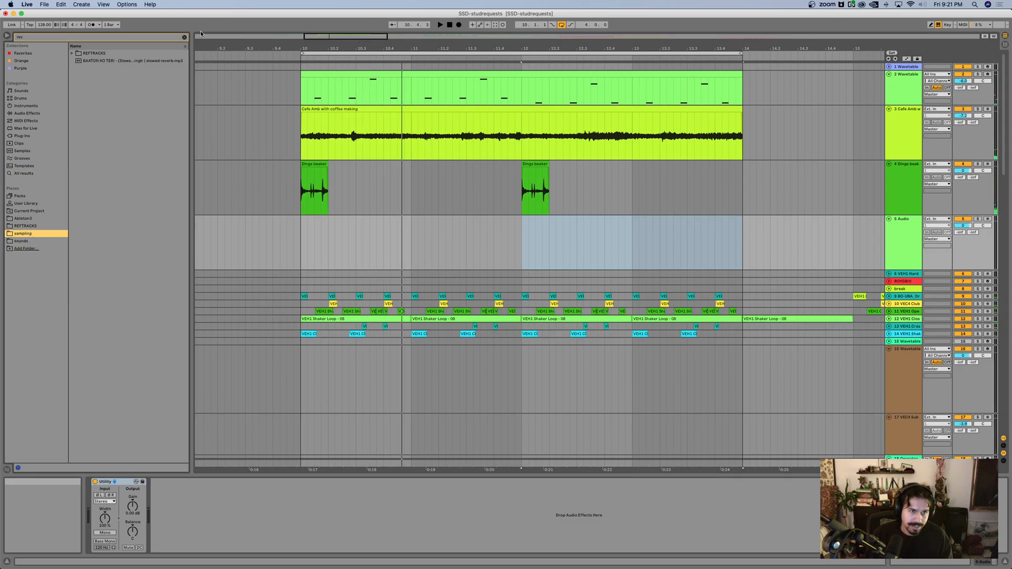
pyautogui.click(184, 36)
pyautogui.click(95, 253)
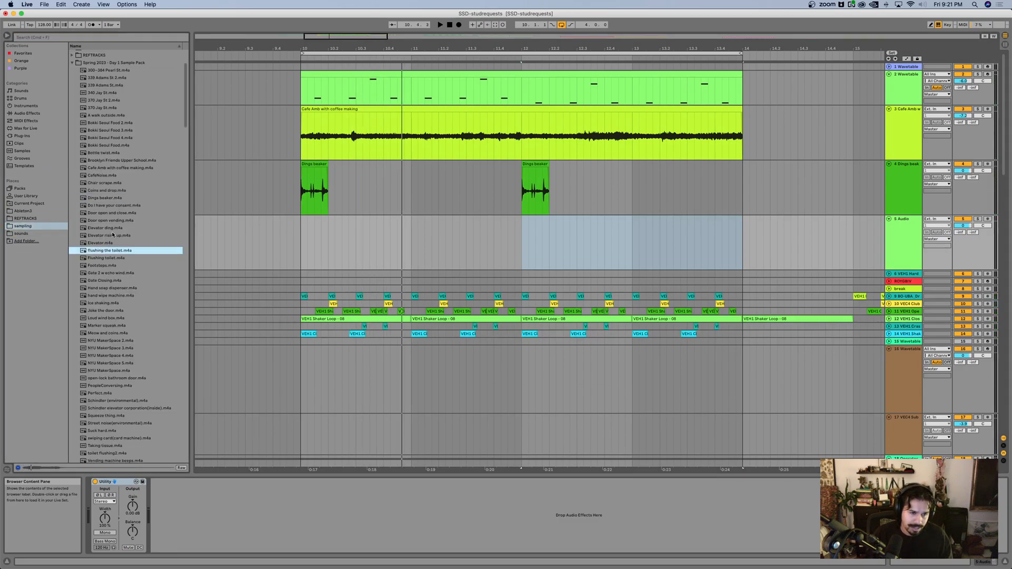
# Step: Audition field recordings in the sample pack, including Meow and coins, Perfect, Taking tissue, water clean hands and Suck hard
pyautogui.click(112, 237)
pyautogui.scroll(-5, 112, 237)
pyautogui.click(112, 243)
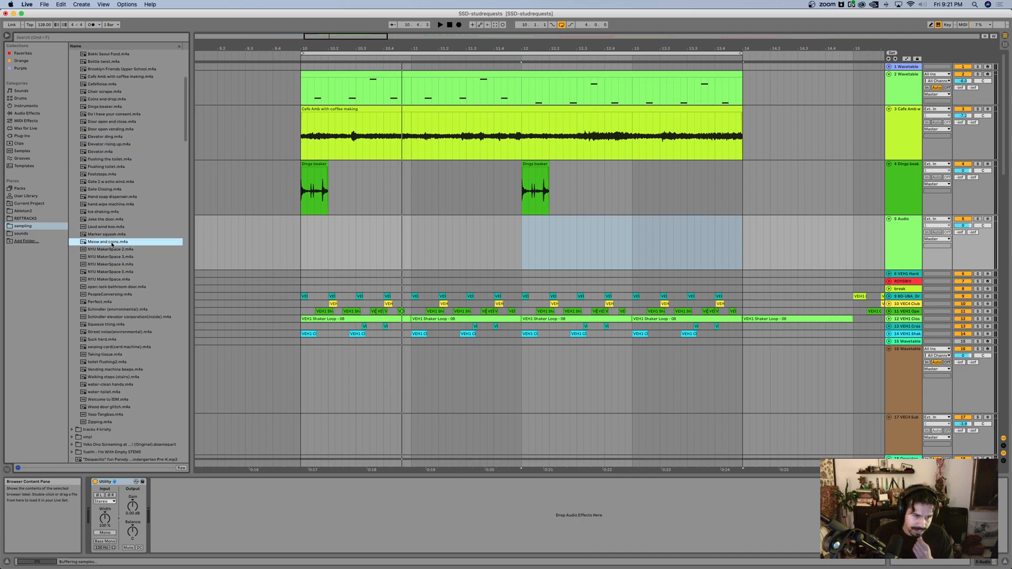
pyautogui.click(99, 302)
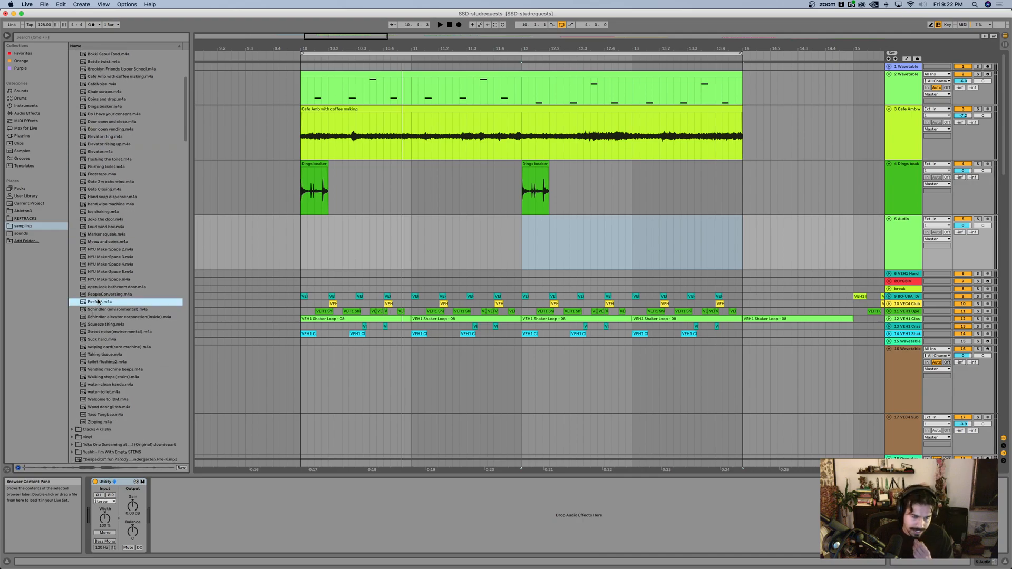
pyautogui.click(106, 355)
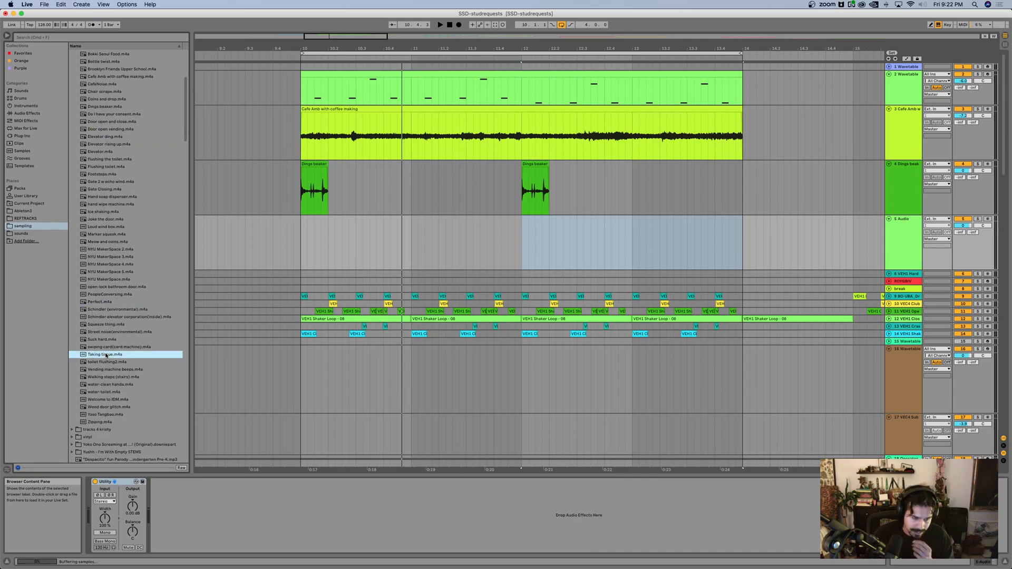
pyautogui.click(106, 385)
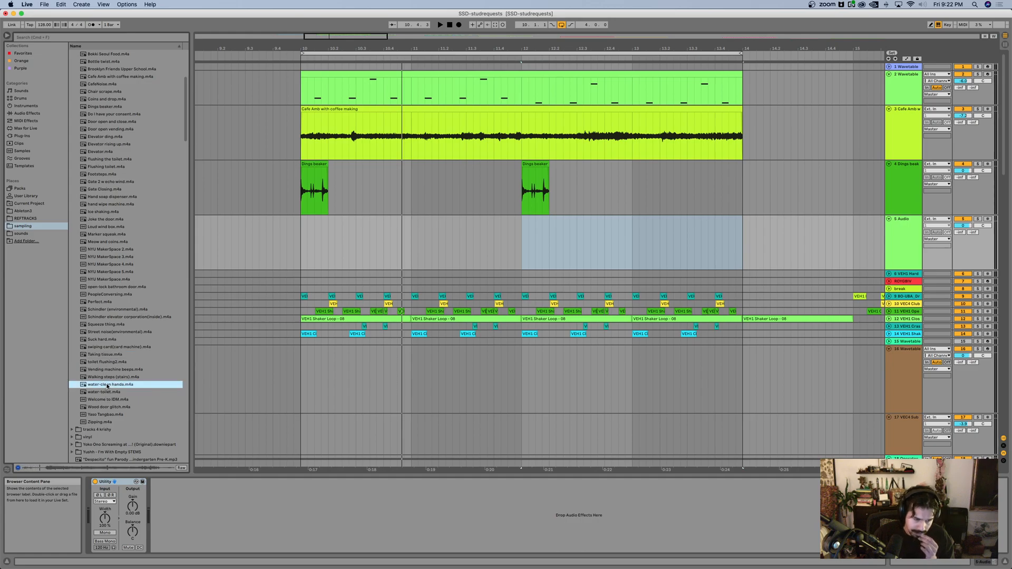
pyautogui.click(104, 340)
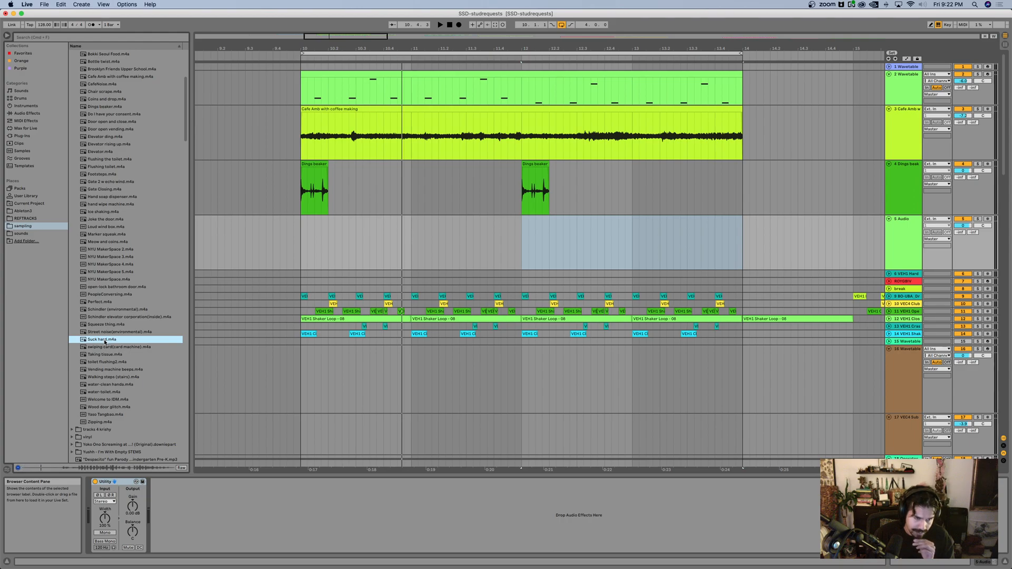
# Step: Audition more of the pack's recordings, including Dings beaker, Cafe Amb with coffee making, hand wipe machine and Marker squeak
pyautogui.scroll(7, 104, 342)
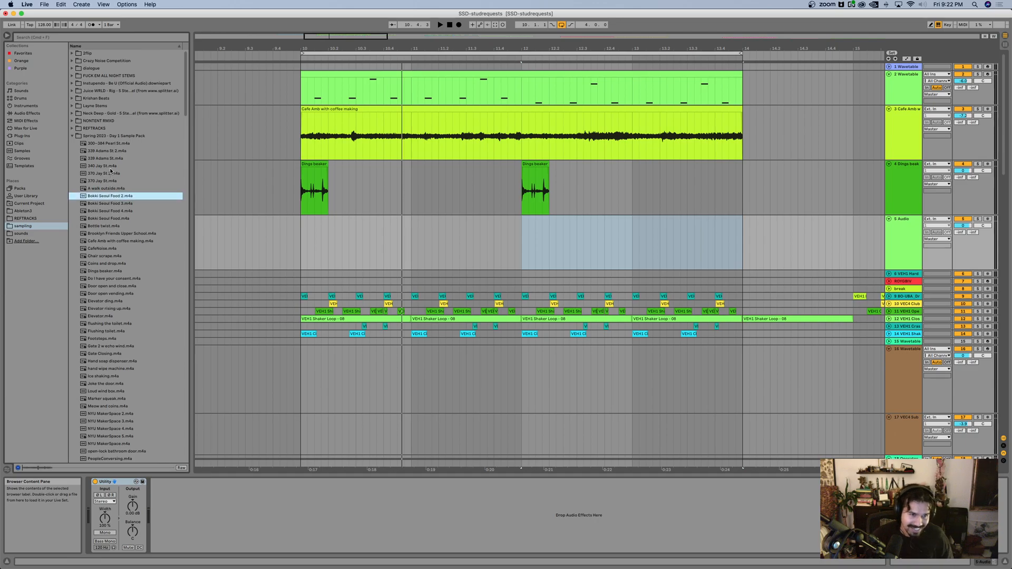
pyautogui.click(106, 158)
pyautogui.click(113, 279)
pyautogui.click(117, 272)
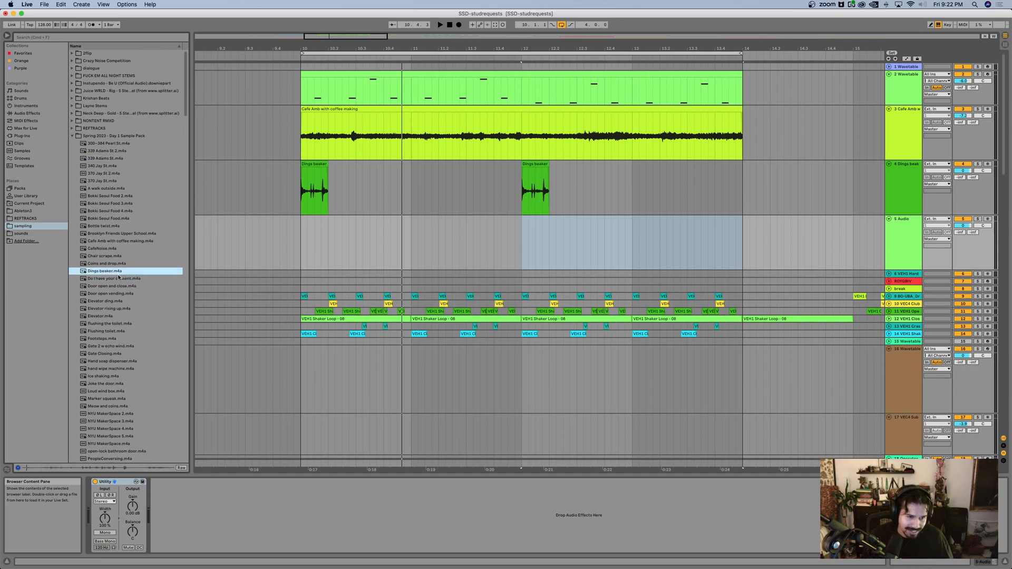
pyautogui.click(107, 241)
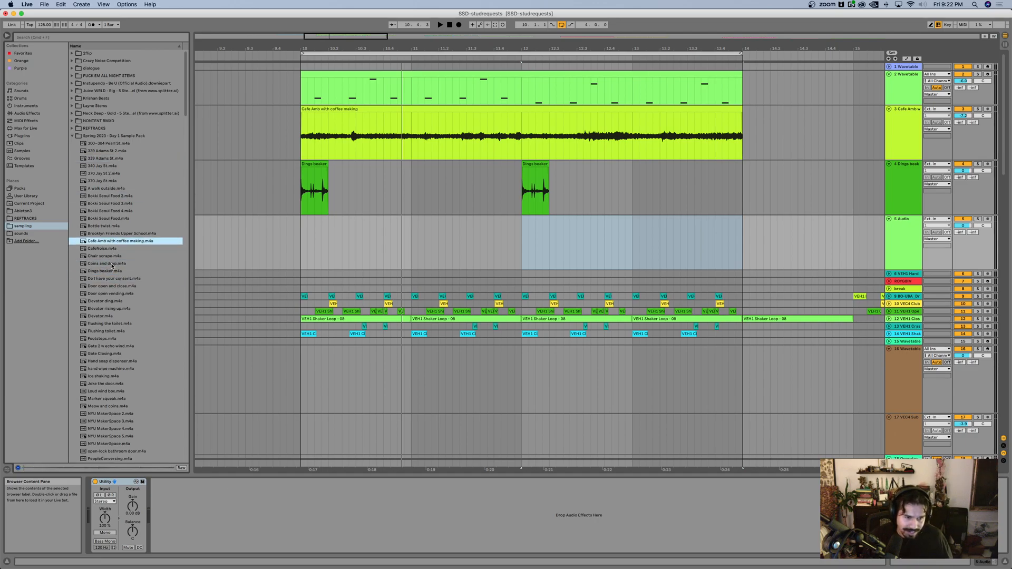
pyautogui.scroll(-3, 115, 274)
pyautogui.click(120, 287)
pyautogui.click(119, 300)
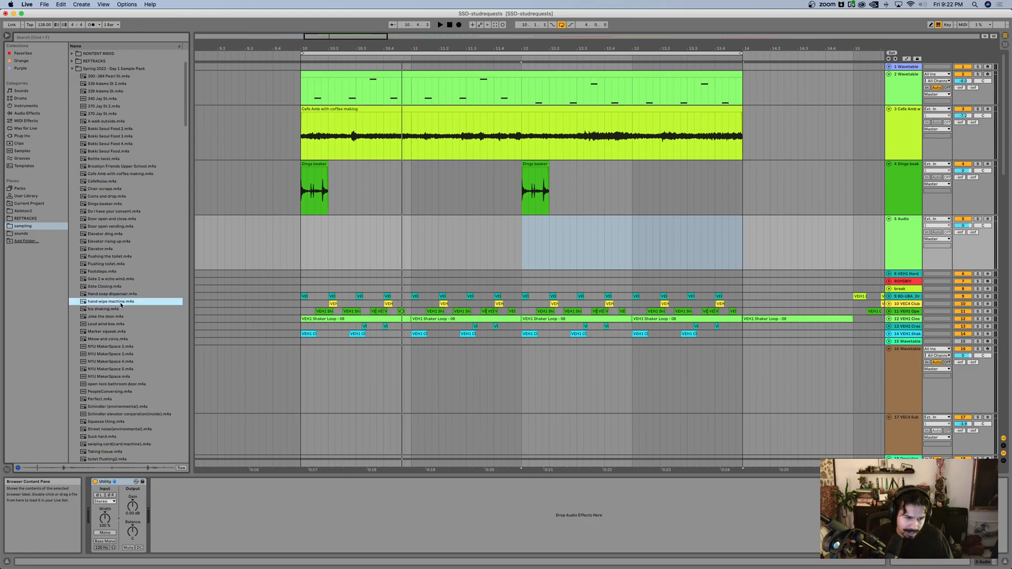
pyautogui.click(109, 316)
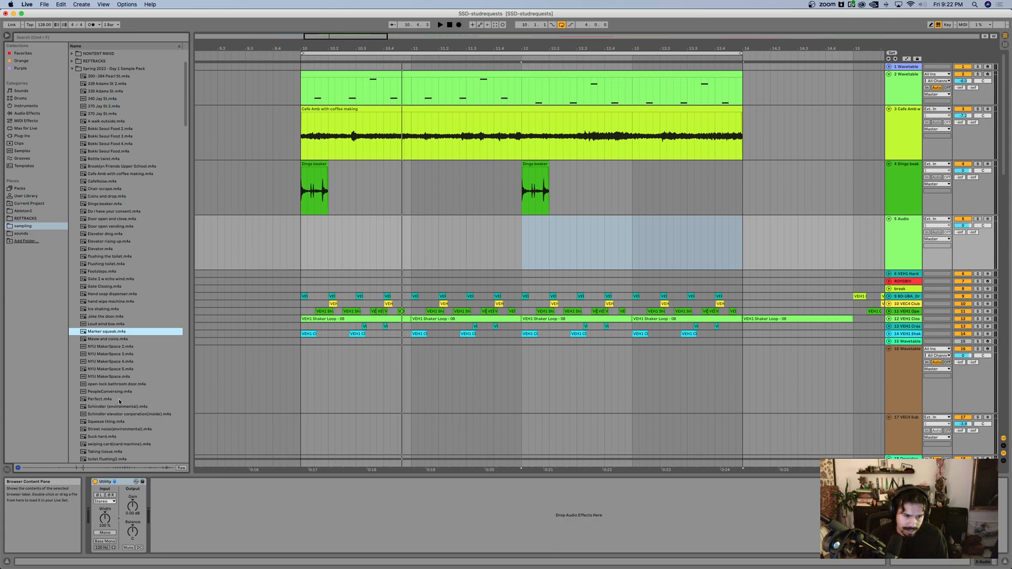
# Step: Place the Marker squeak sample on the new track, split it before the squeaks and move the squeaking part to about 10.1.3
pyautogui.scroll(-3, 119, 398)
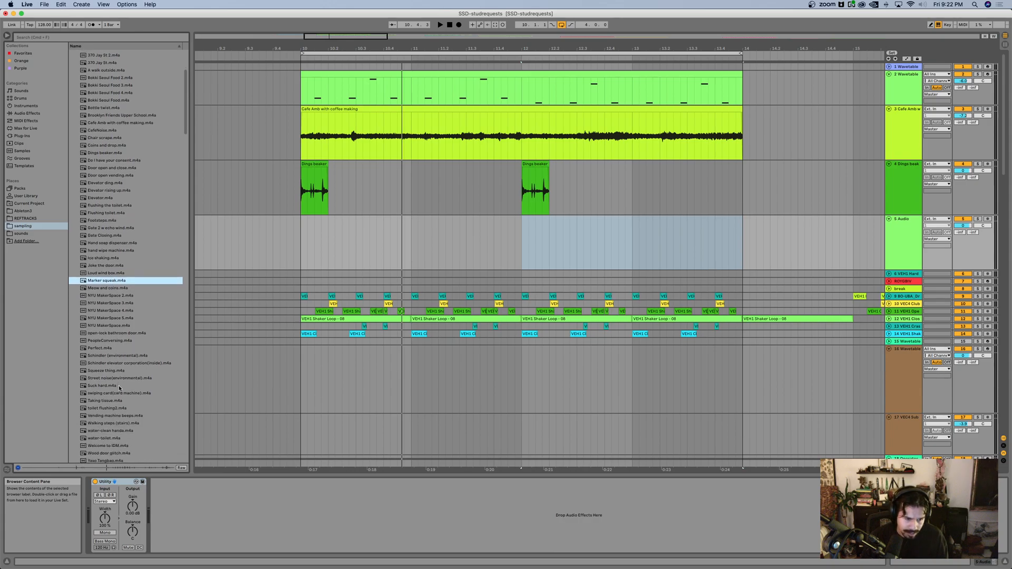
pyautogui.moveTo(117, 287)
pyautogui.mouseDown()
pyautogui.moveTo(290, 242)
pyautogui.moveTo(236, 244)
pyautogui.mouseUp()
pyautogui.scroll(-3, 651, 238)
pyautogui.click(559, 251)
pyautogui.press('super+e')
pyautogui.moveTo(609, 220)
pyautogui.mouseDown()
pyautogui.moveTo(459, 227)
pyautogui.moveTo(469, 227)
pyautogui.mouseUp()
# Step: Raise the clip gain of the second Marker squeak piece and play the loop
pyautogui.doubleClick(468, 220)
pyautogui.moveTo(221, 441); pyautogui.dragTo(220, 431)
pyautogui.press('space')
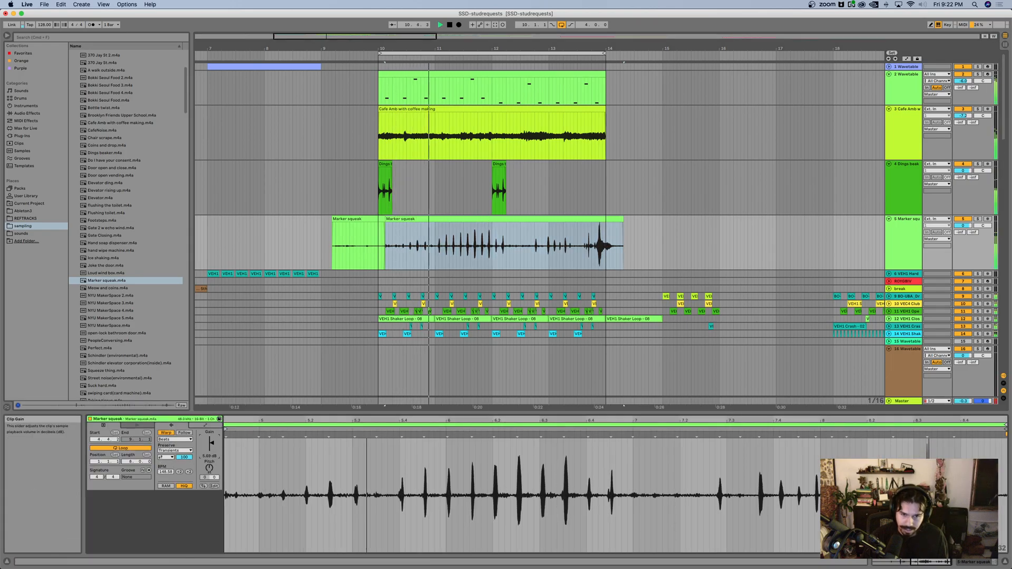
pyautogui.scroll(3, 456, 199)
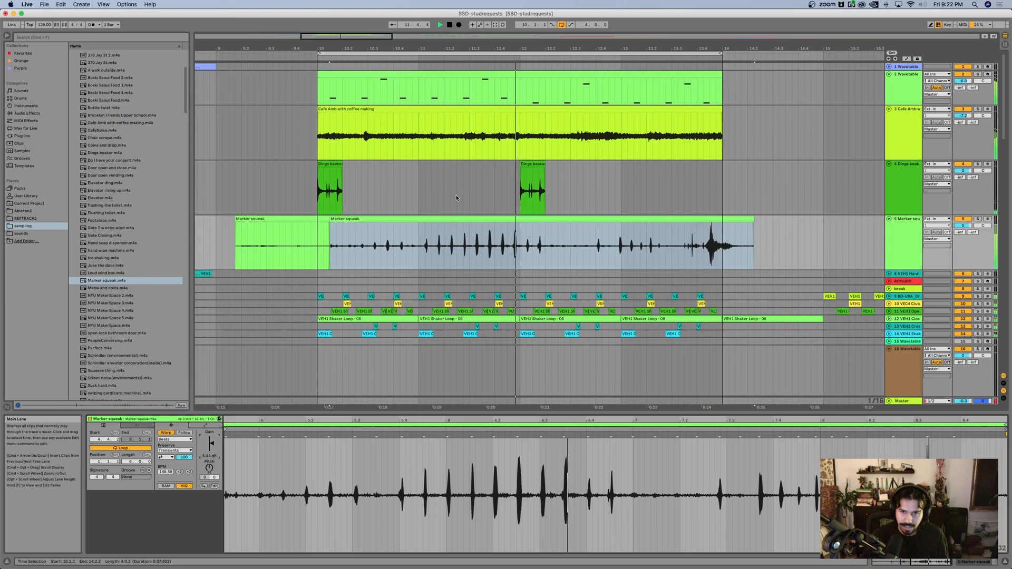
# Step: Find Hybrid Reverb and add it to the Marker squeak track
pyautogui.click(913, 248)
pyautogui.press('super+f')
pyautogui.write('hybr')
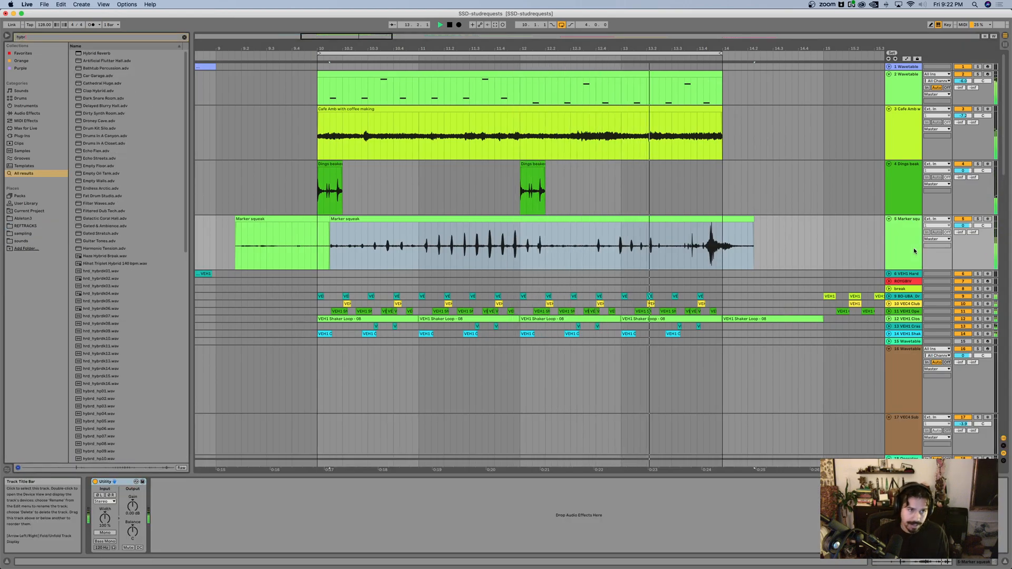
pyautogui.press('Down')
pyautogui.press('Return')
# Step: Add a Delay after the Hybrid Reverb on the Marker squeak track and enable its Ping Pong mode
pyautogui.press('super+f')
pyautogui.write('del')
pyautogui.press('Down')
pyautogui.press('Down')
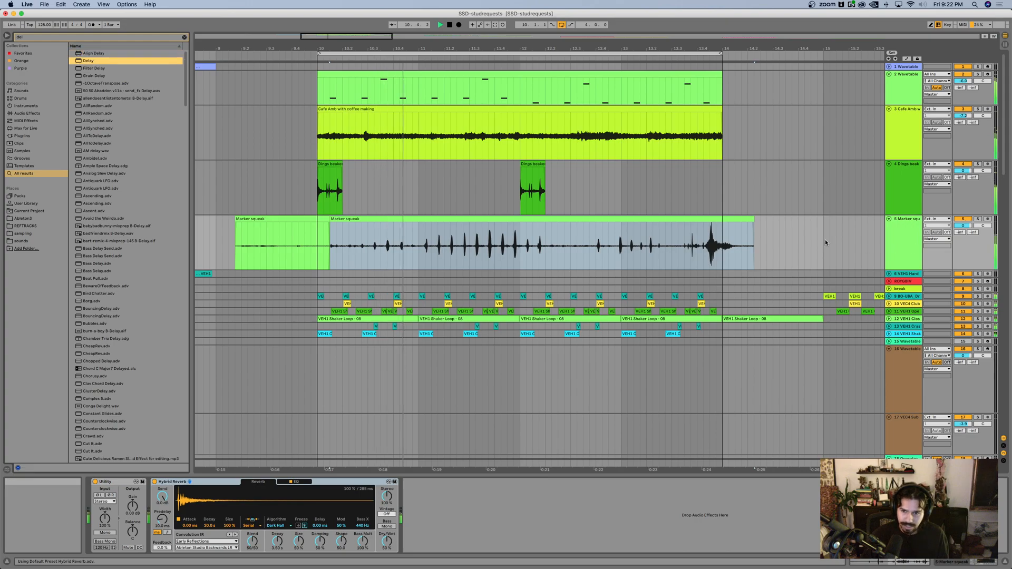
pyautogui.press('Return')
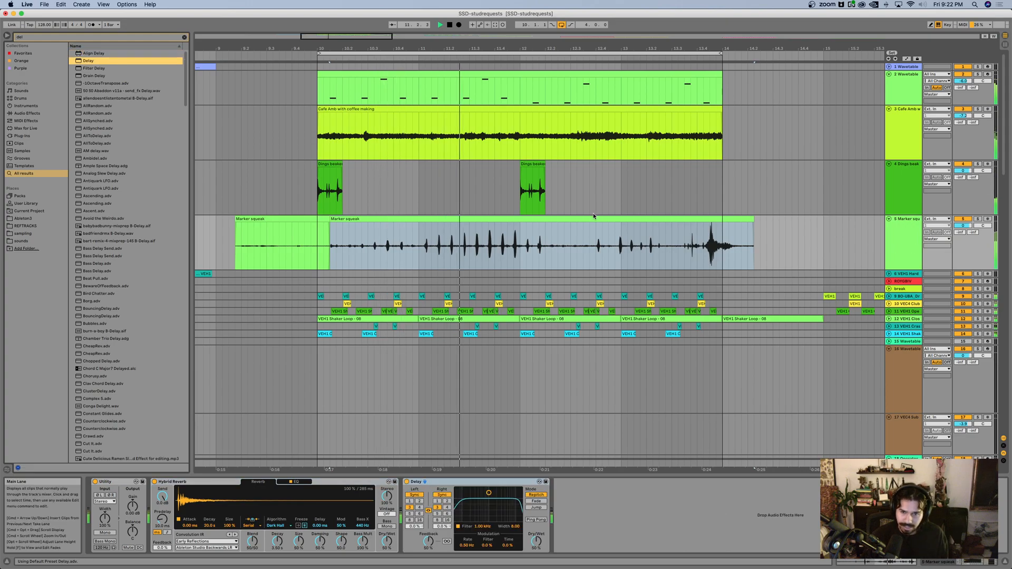
pyautogui.click(537, 519)
# Step: Delete the quiet first Marker squeak piece and trim the remaining clip to end at bar 14
pyautogui.scroll(-2, 585, 190)
pyautogui.scroll(4, 585, 190)
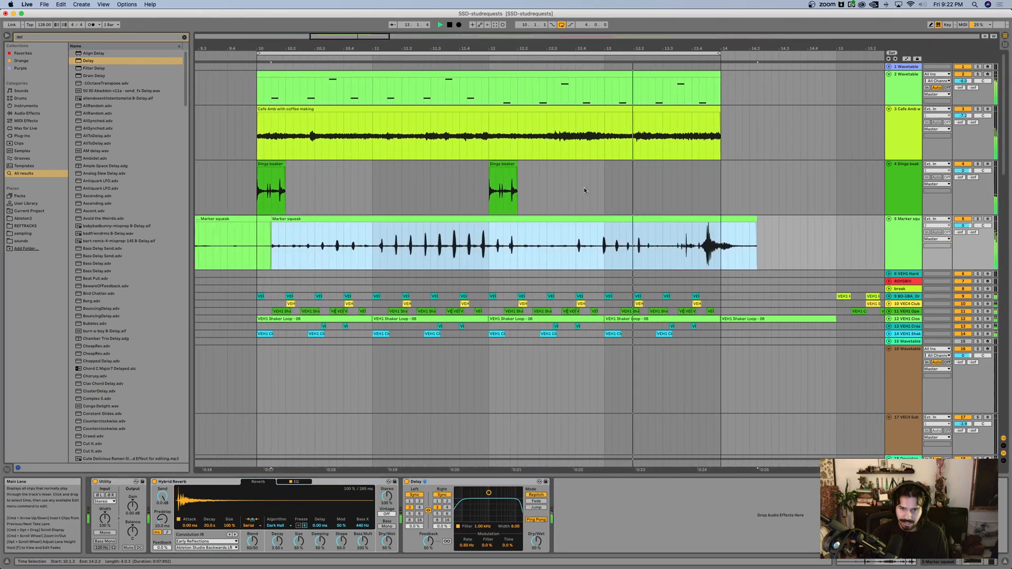
pyautogui.hscroll(1, 577, 182)
pyautogui.click(573, 209)
pyautogui.hscroll(-1, 278, 237)
pyautogui.click(255, 220)
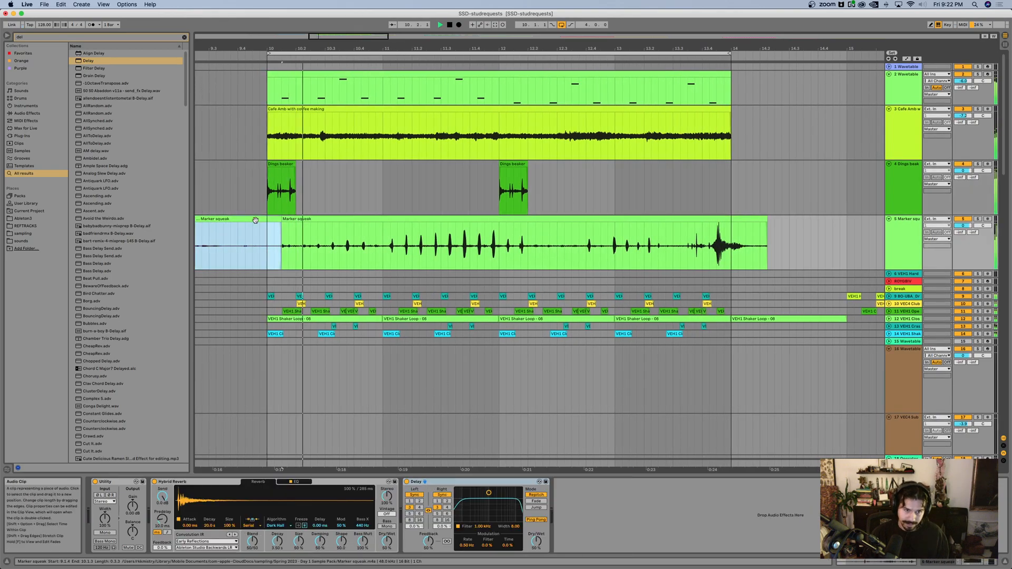
pyautogui.press('Delete')
pyautogui.moveTo(766, 220); pyautogui.dragTo(733, 220)
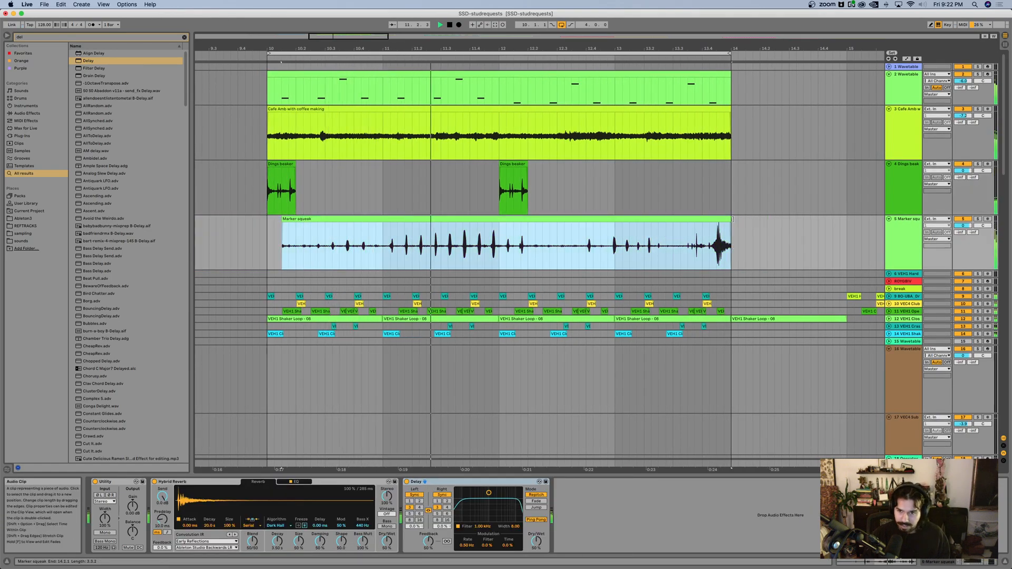
# Step: Open the bass MIDI clip on the second Wavetable track, replay the loop and set that track's volume to -9 dB
pyautogui.scroll(-2, 527, 158)
pyautogui.scroll(2, 527, 159)
pyautogui.press('space')
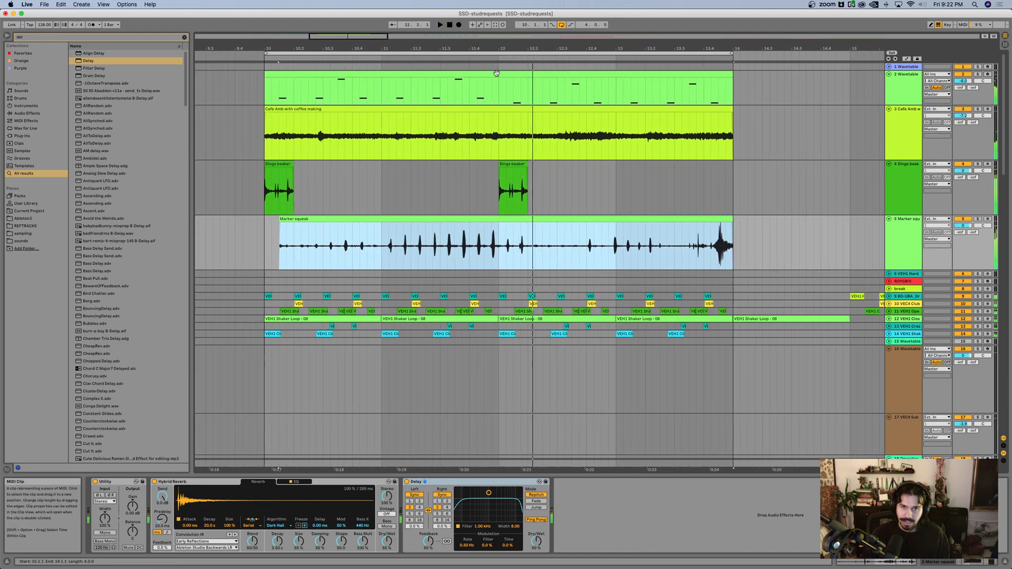
pyautogui.doubleClick(497, 73)
pyautogui.press('space')
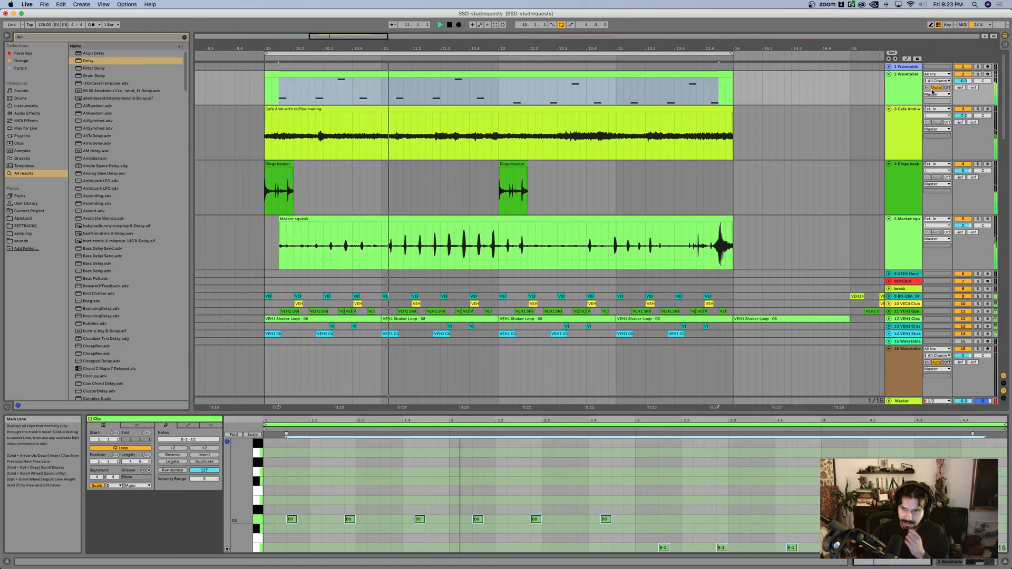
pyautogui.click(964, 82)
pyautogui.write('-9')
pyautogui.press('Return')
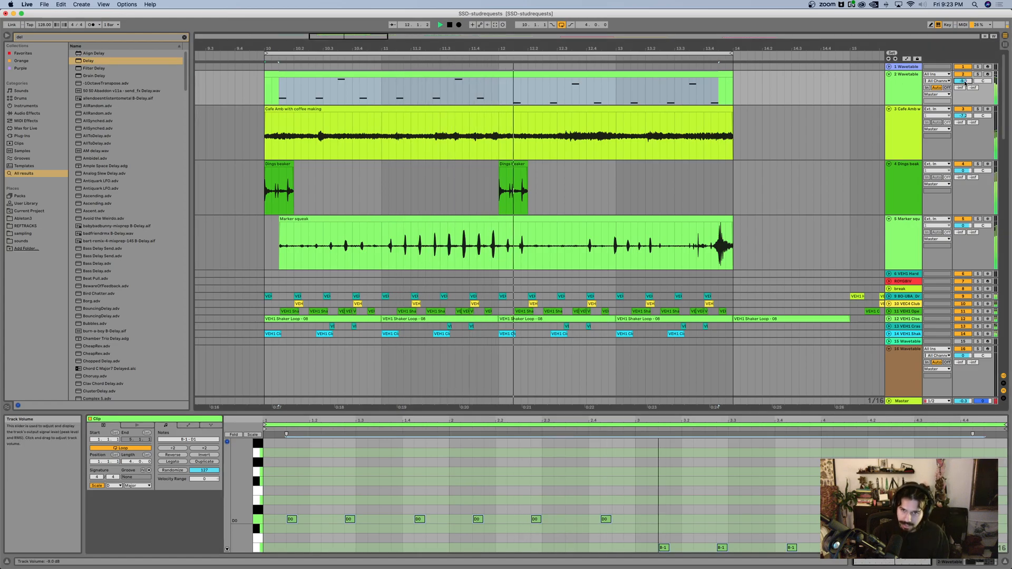
# Step: Adjust the bass Wavetable: set Env 2 modulation of Filter 1 Freq to 42, lower the filter resonance and set oscillator 1's position to 72%
pyautogui.click(896, 97)
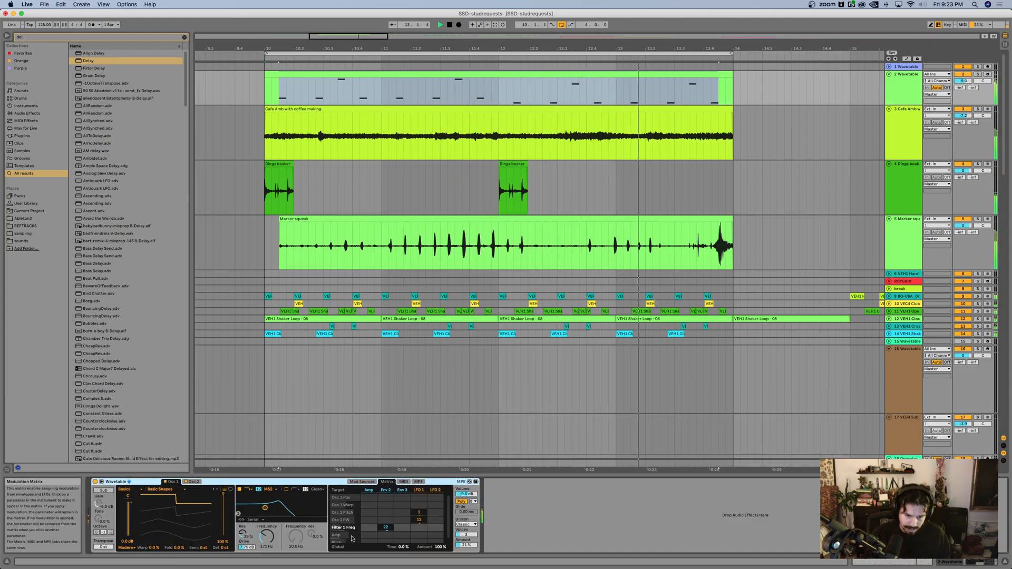
pyautogui.moveTo(386, 528); pyautogui.dragTo(386, 537)
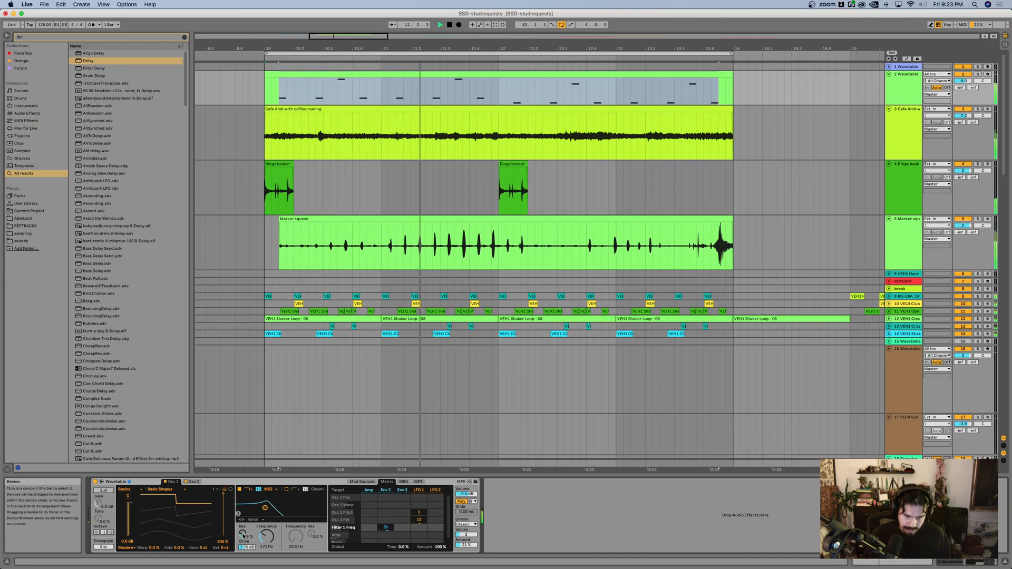
pyautogui.moveTo(243, 534); pyautogui.dragTo(243, 555)
pyautogui.moveTo(385, 517); pyautogui.dragTo(386, 503)
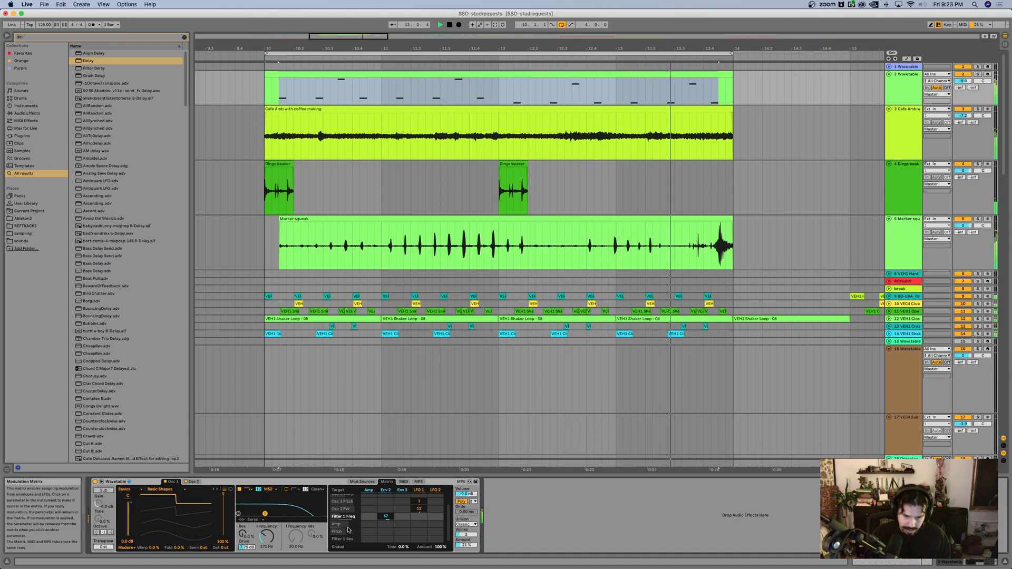
pyautogui.moveTo(223, 494); pyautogui.dragTo(223, 506)
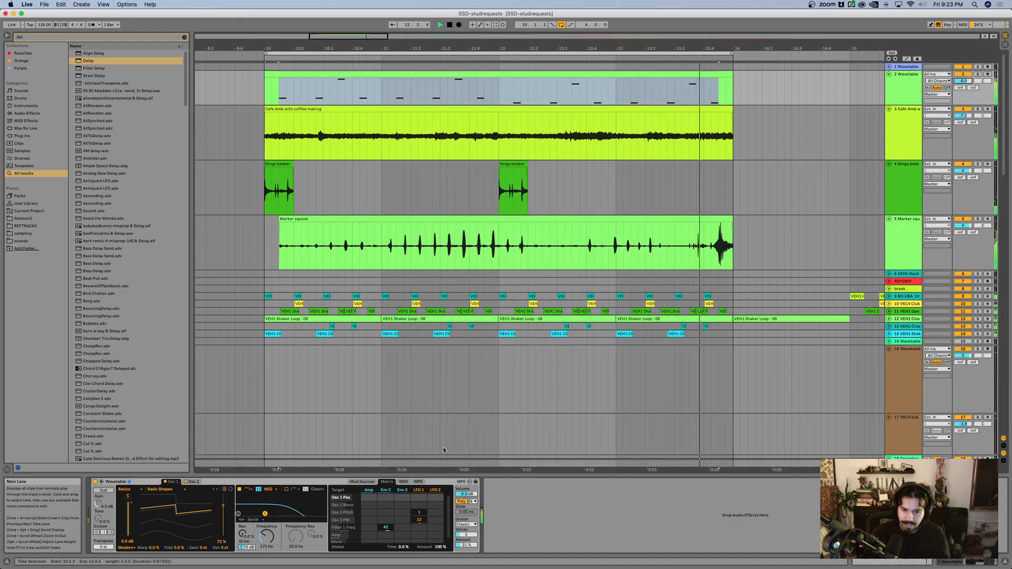
pyautogui.click(467, 525)
pyautogui.click(469, 485)
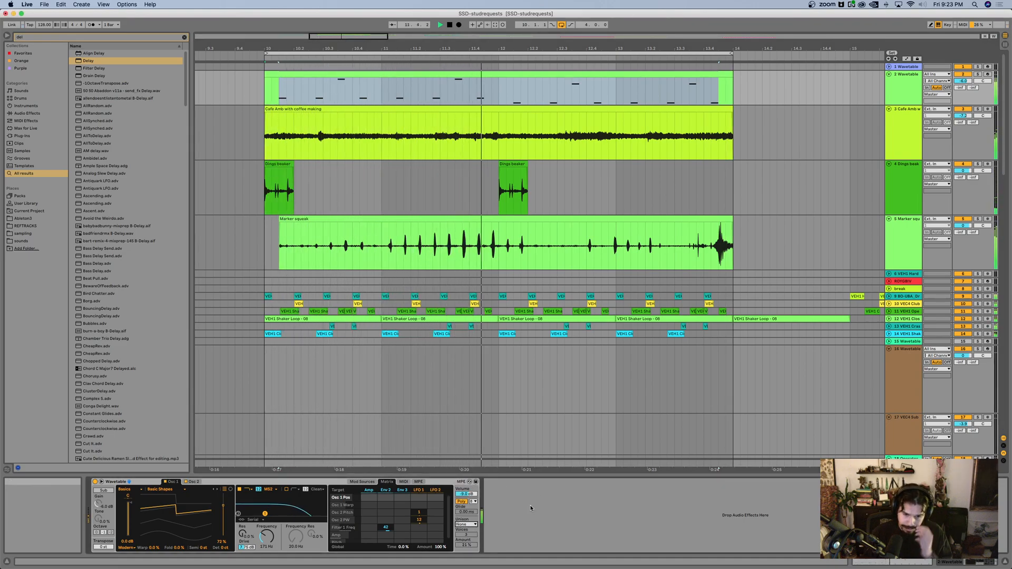
pyautogui.scroll(-2, 515, 199)
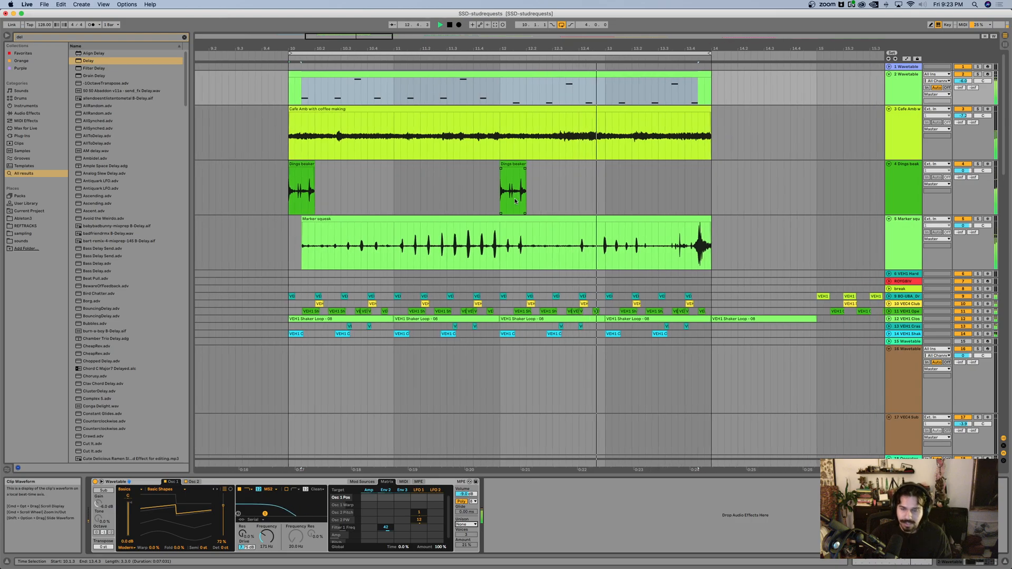
pyautogui.scroll(-2, 515, 199)
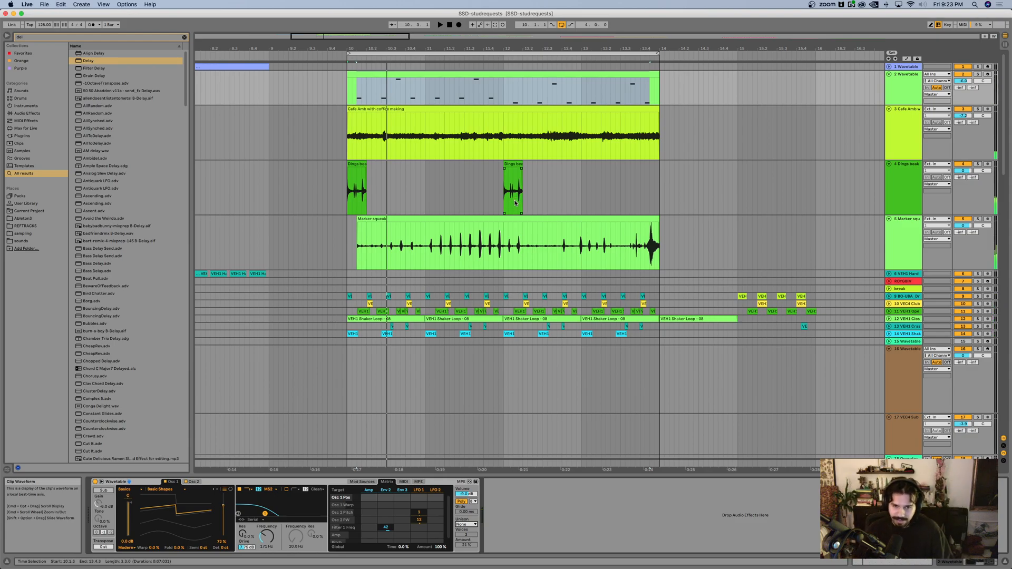
pyautogui.hotkey('ctrl', 'Up')
pyautogui.click(498, 260)
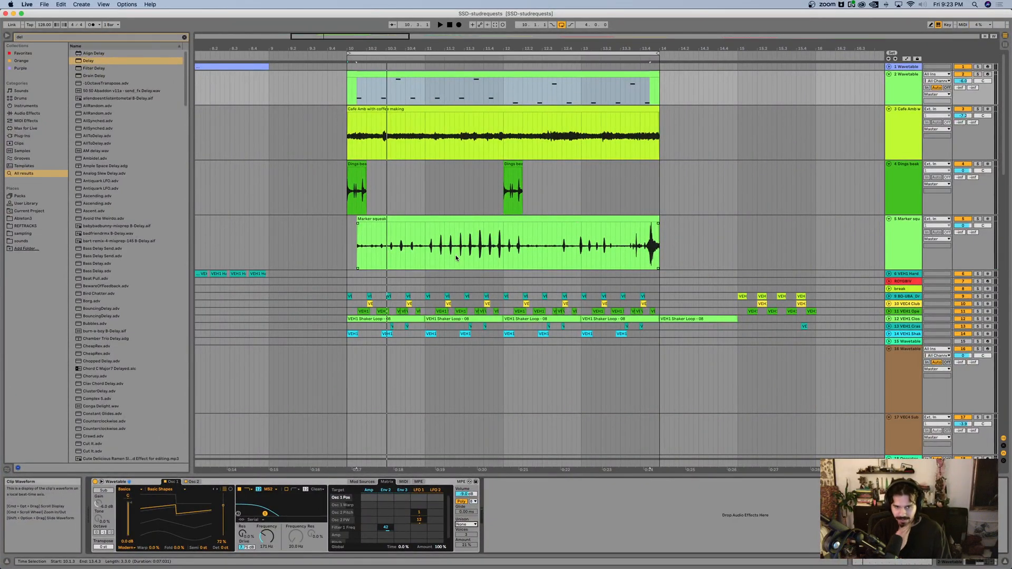
# Step: Select the armed Wavetable track 36 with its Hybrid Reverb, start loop playback and raise the computer MIDI keyboard's octave to C7–D8
pyautogui.scroll(-15, 457, 257)
pyautogui.scroll(-8, 464, 246)
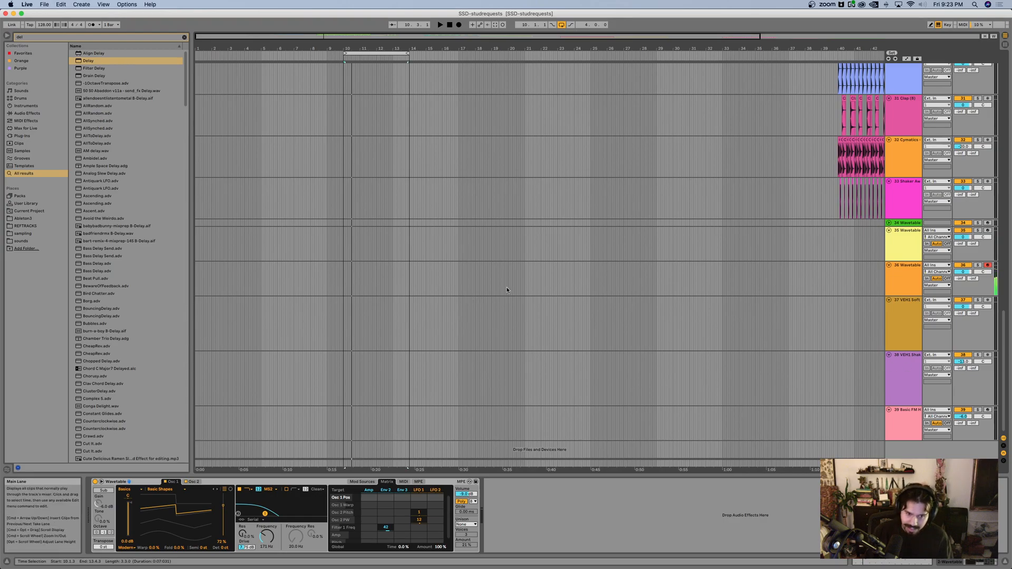
pyautogui.scroll(3, 280, 302)
pyautogui.click(383, 291)
pyautogui.press('space')
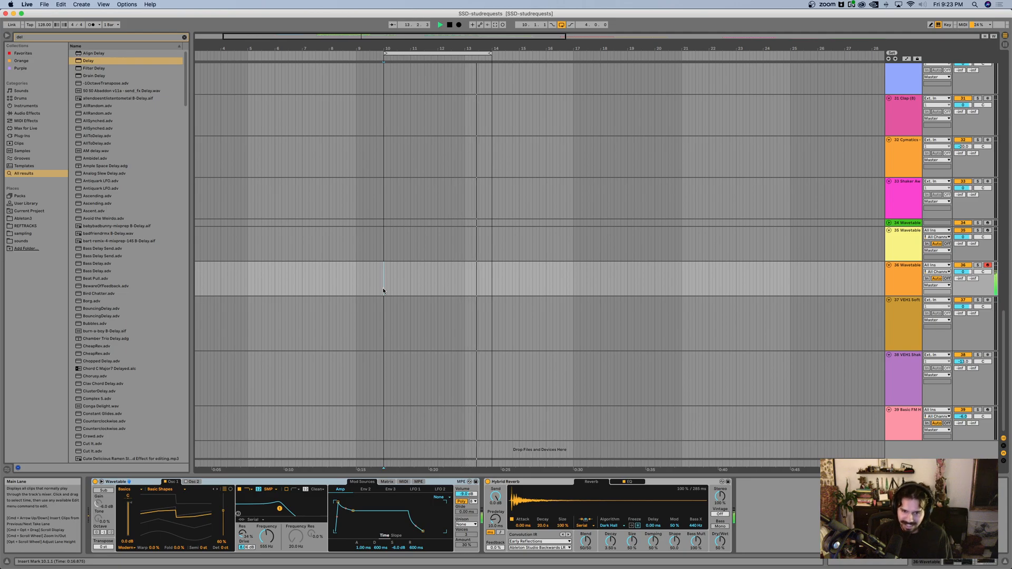
pyautogui.press('x')
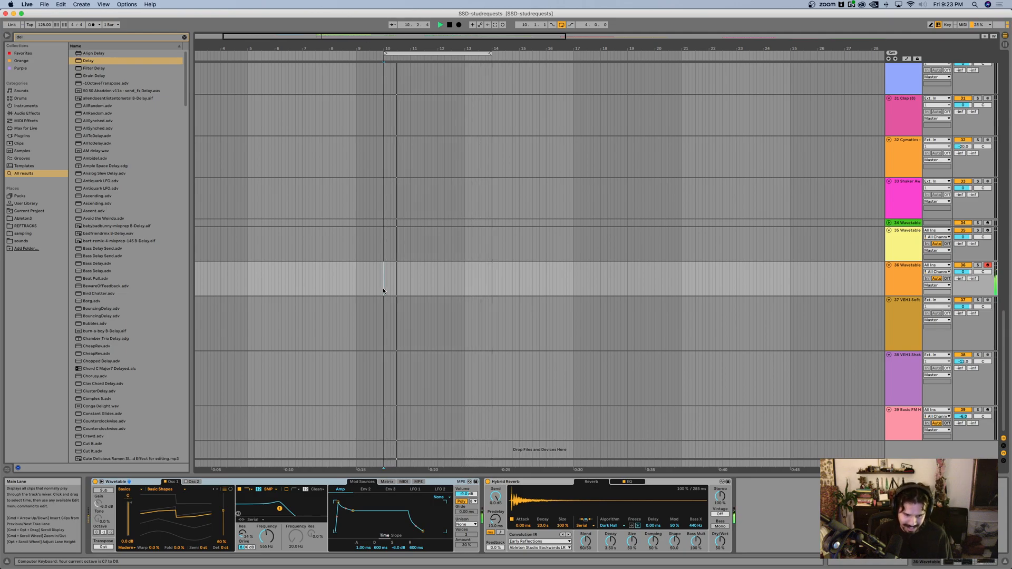
pyautogui.press('x')
pyautogui.click(908, 288)
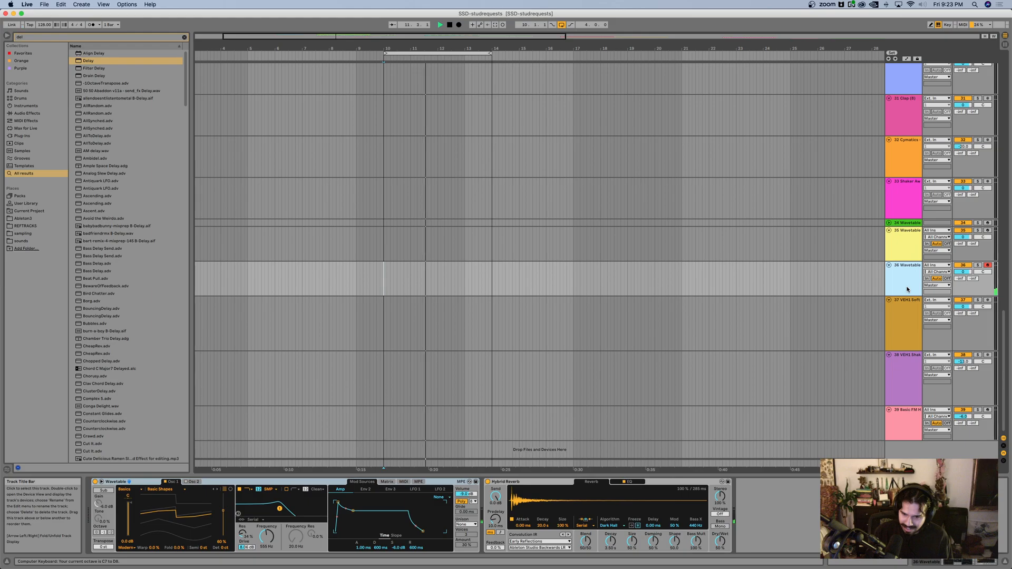
pyautogui.click(918, 322)
pyautogui.click(906, 280)
# Step: Raise track 36's Wavetable Filter 1 frequency to about 9 kHz and set its LFO 1 modulation of Pitch to 16.8
pyautogui.click(281, 510)
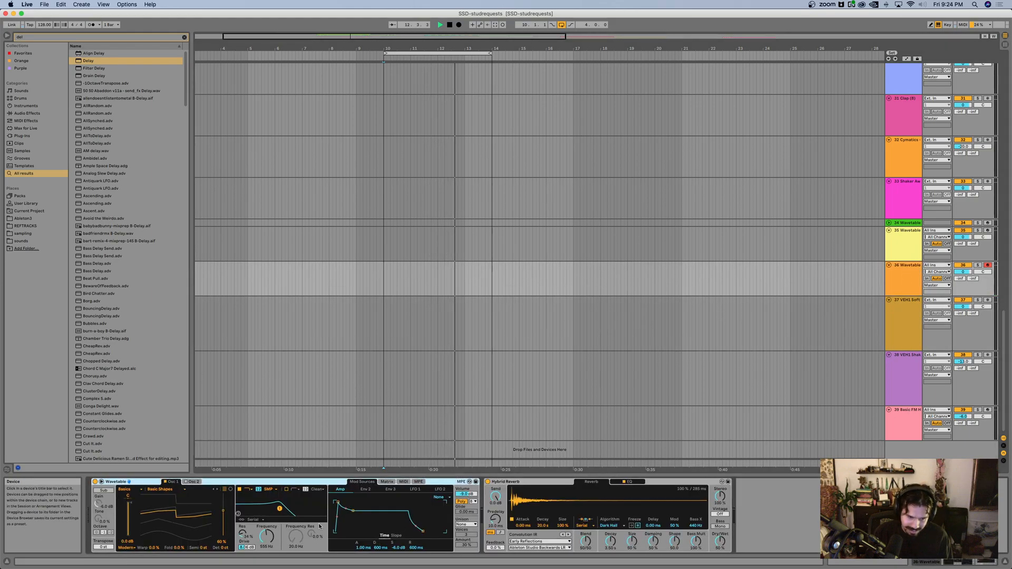
pyautogui.moveTo(280, 509); pyautogui.dragTo(308, 508)
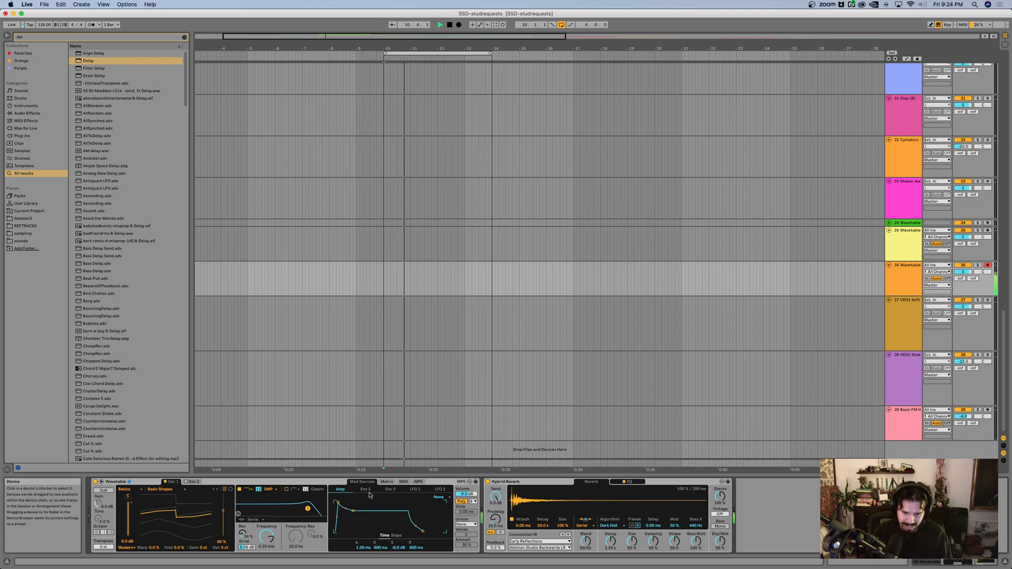
pyautogui.click(387, 482)
pyautogui.moveTo(418, 506); pyautogui.dragTo(418, 510)
# Step: Audition the modulated Wavetable sound in different octaves, shifting the computer MIDI keyboard's octave range down
pyautogui.press('x')
pyautogui.press('z')
pyautogui.press('z')
pyautogui.press('z')
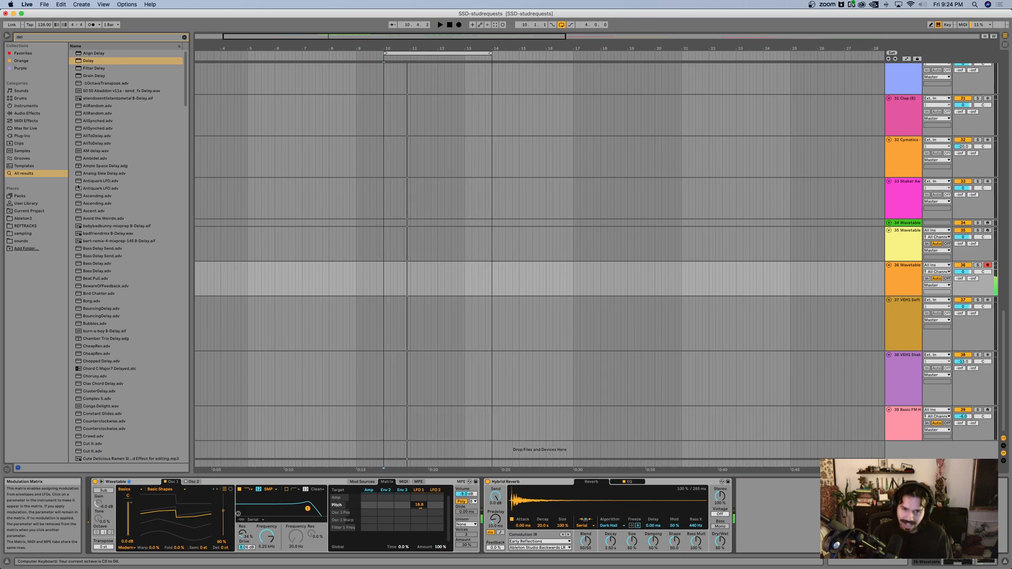
pyautogui.scroll(20, 358, 222)
pyautogui.scroll(2, 379, 212)
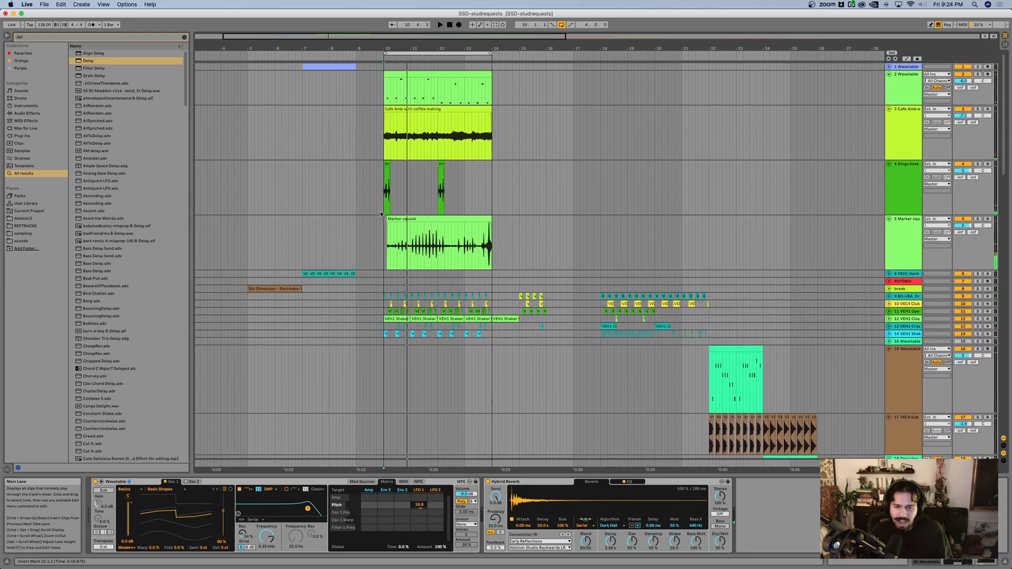
pyautogui.hscroll(3, 380, 212)
pyautogui.scroll(6, 380, 212)
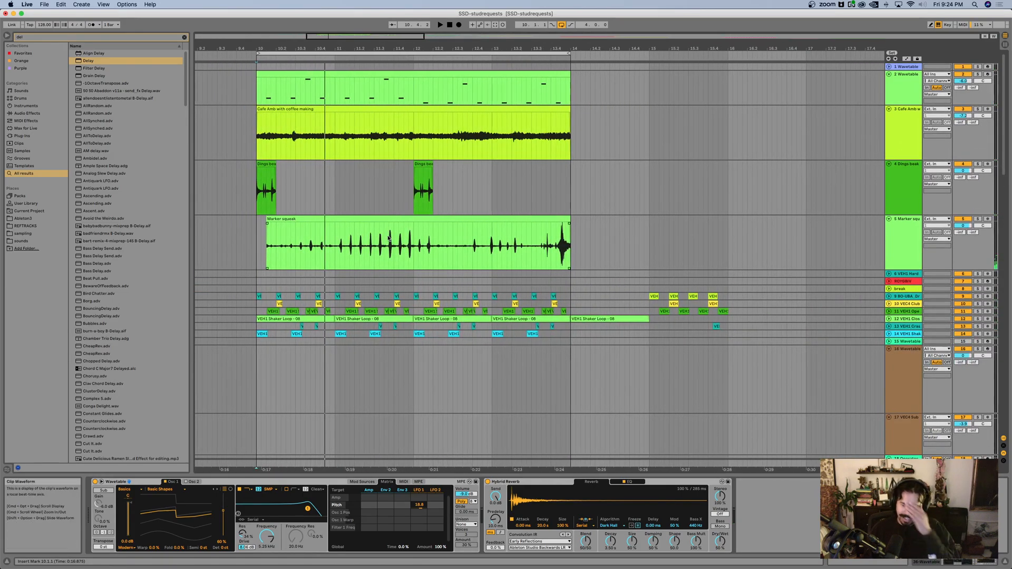